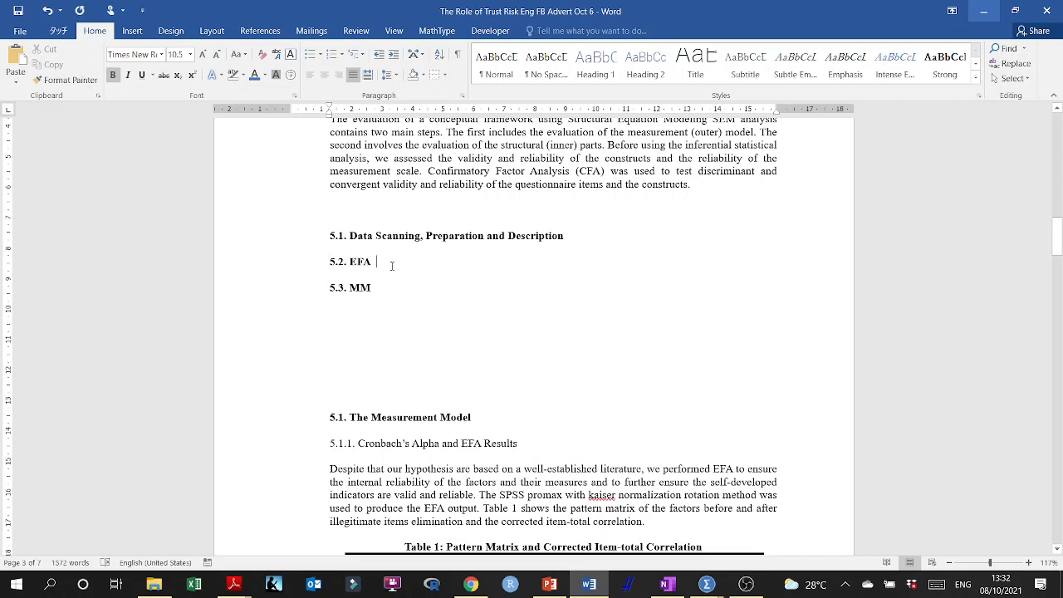
- Add an empty line below the 5.2 EFA heading and compare the draft headings with the existing Measurement Model section
{"action": "key", "text": "Return"}
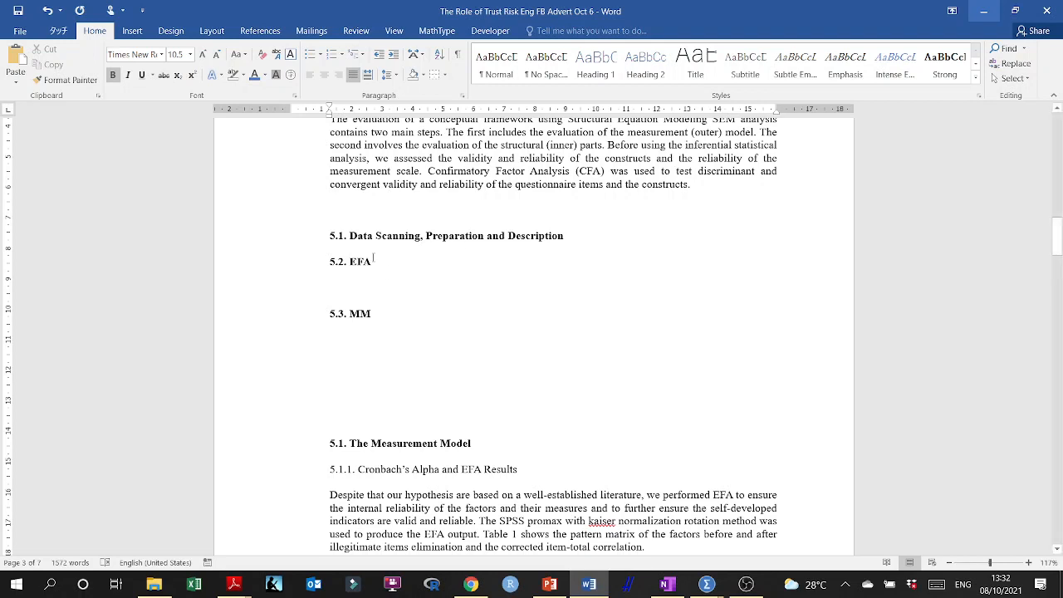
{"action": "left_click_drag", "start_coordinate": [325, 262], "coordinate": [385, 299]}
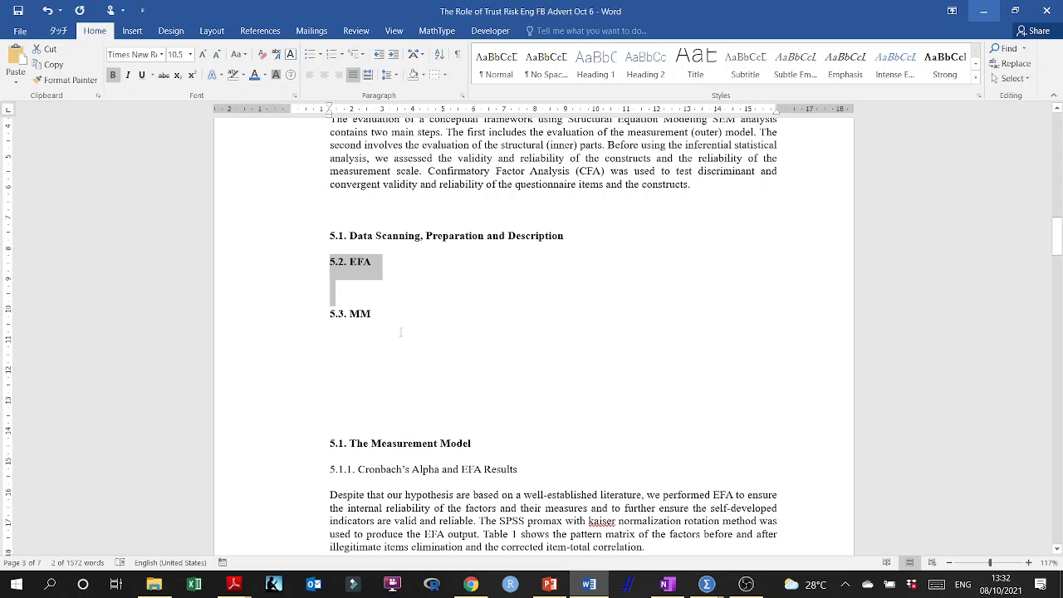
{"action": "scroll", "coordinate": [401, 332], "scroll_direction": "down", "scroll_amount": 6}
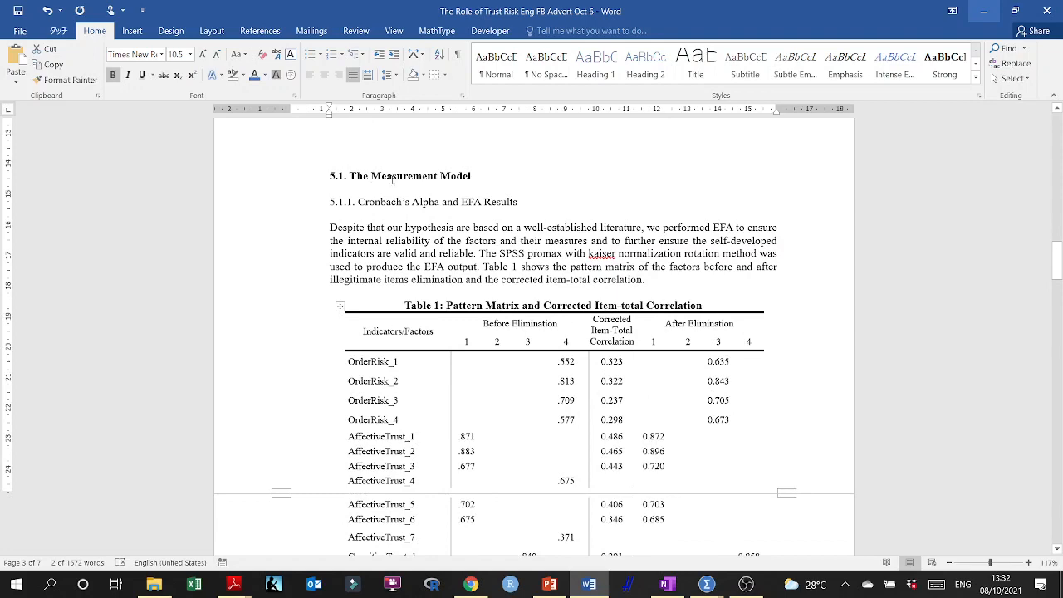
{"action": "scroll", "coordinate": [374, 210], "scroll_direction": "up", "scroll_amount": 2}
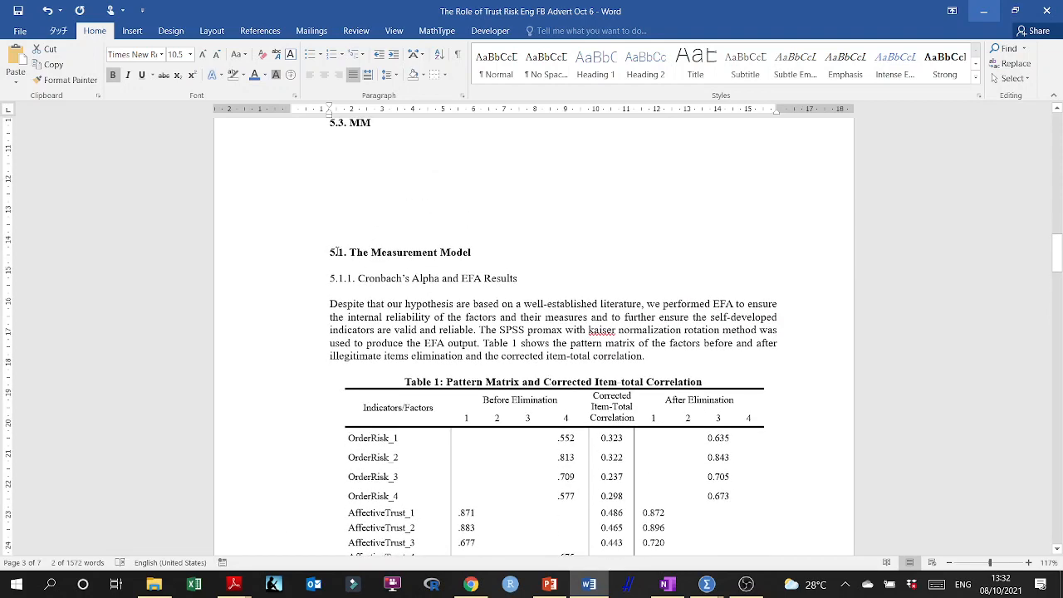
{"action": "scroll", "coordinate": [398, 250], "scroll_direction": "up", "scroll_amount": 3}
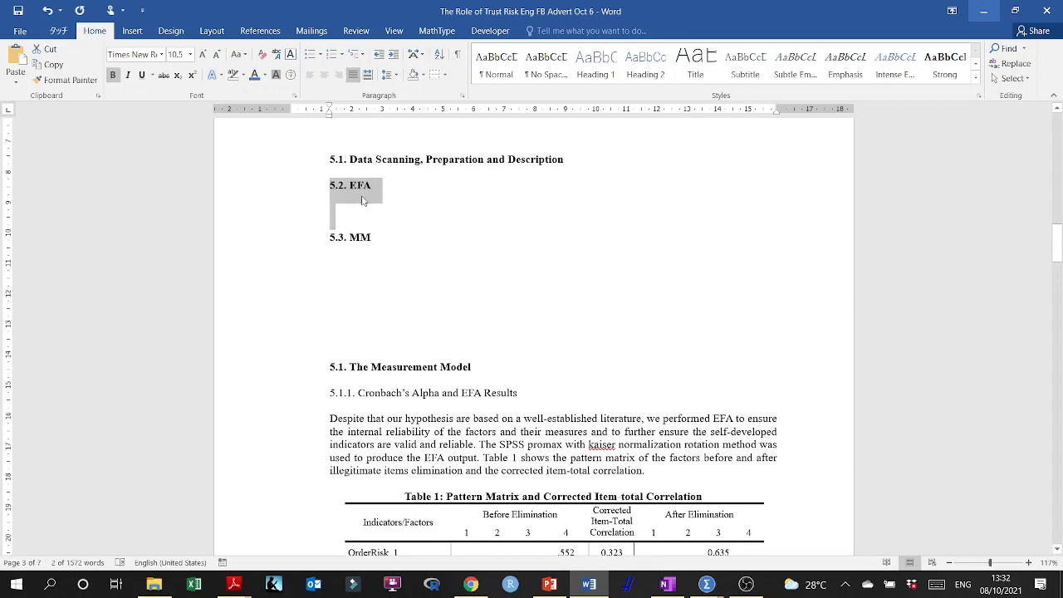
{"action": "left_click", "coordinate": [361, 185]}
{"action": "scroll", "coordinate": [385, 236], "scroll_direction": "down", "scroll_amount": 2}
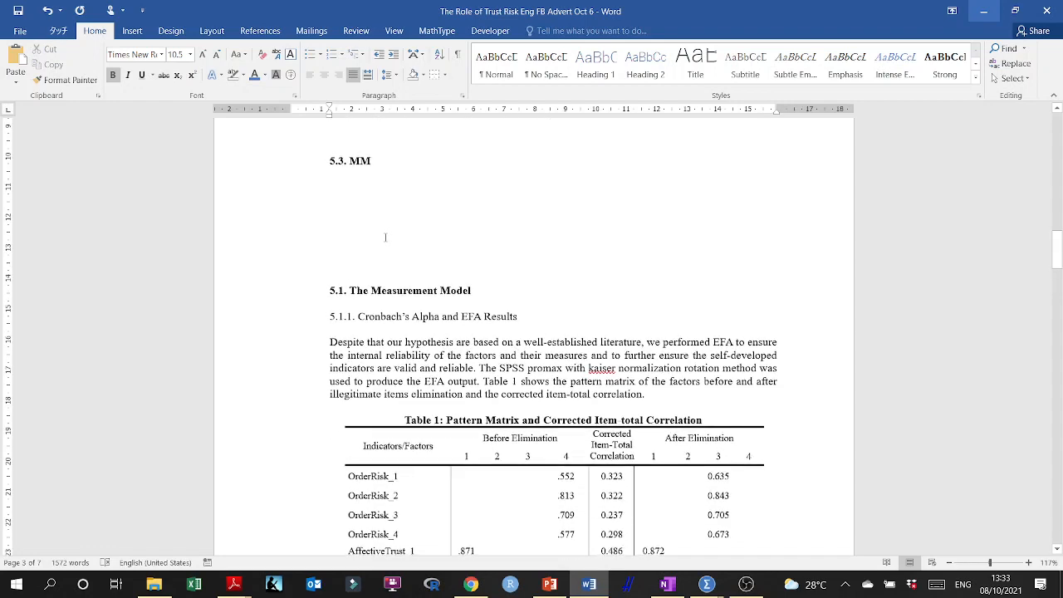
{"action": "scroll", "coordinate": [385, 237], "scroll_direction": "down", "scroll_amount": 1}
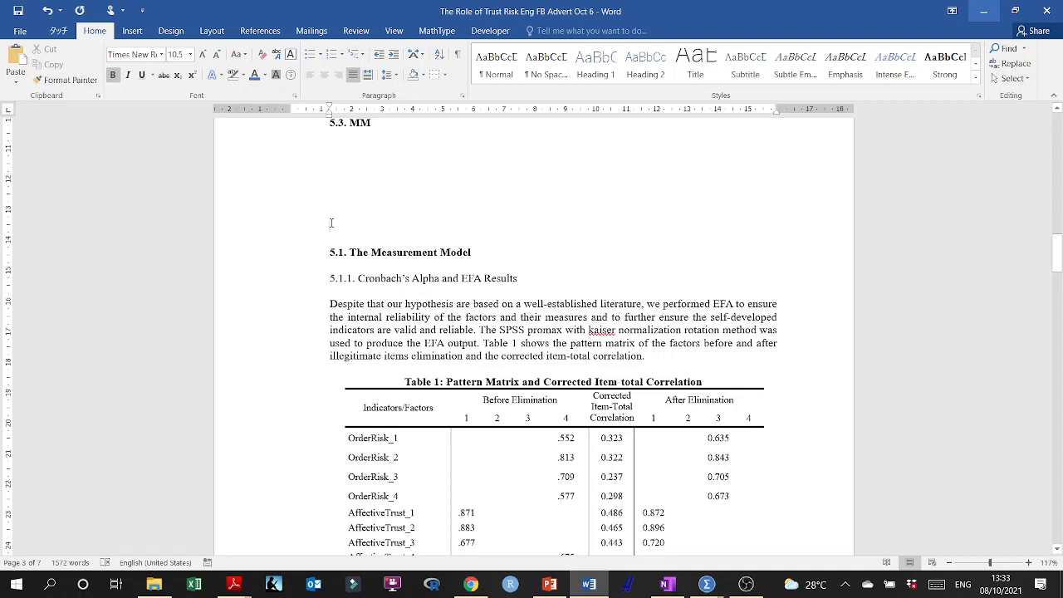
{"action": "scroll", "coordinate": [330, 223], "scroll_direction": "down", "scroll_amount": 2}
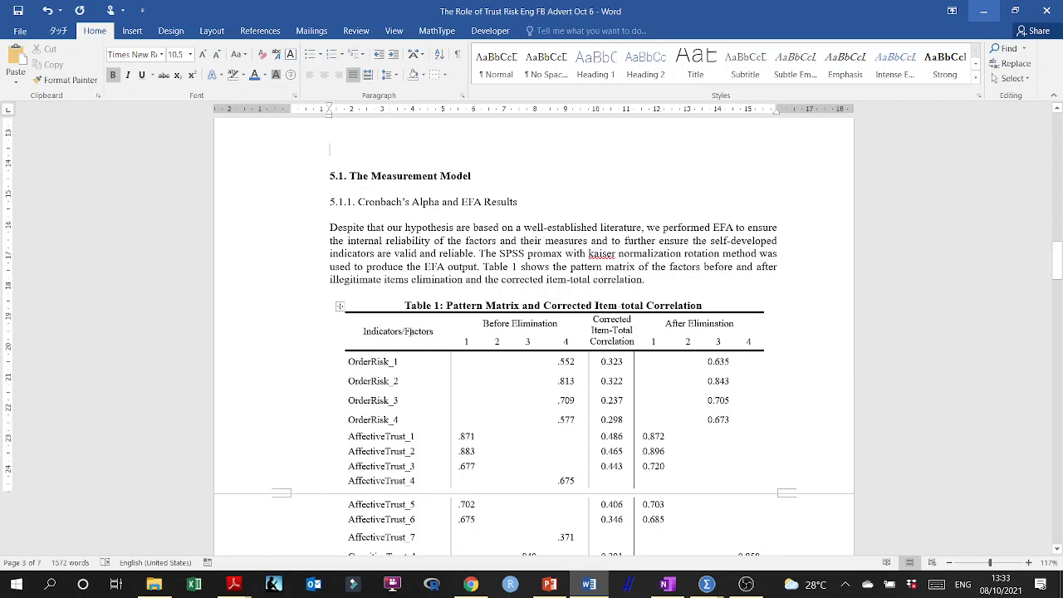
- Delete the draft headings 5.1 Data Scanning, 5.2 EFA and 5.3 MM, with the blank lines above The Measurement Model
{"action": "scroll", "coordinate": [407, 331], "scroll_direction": "up", "scroll_amount": 6}
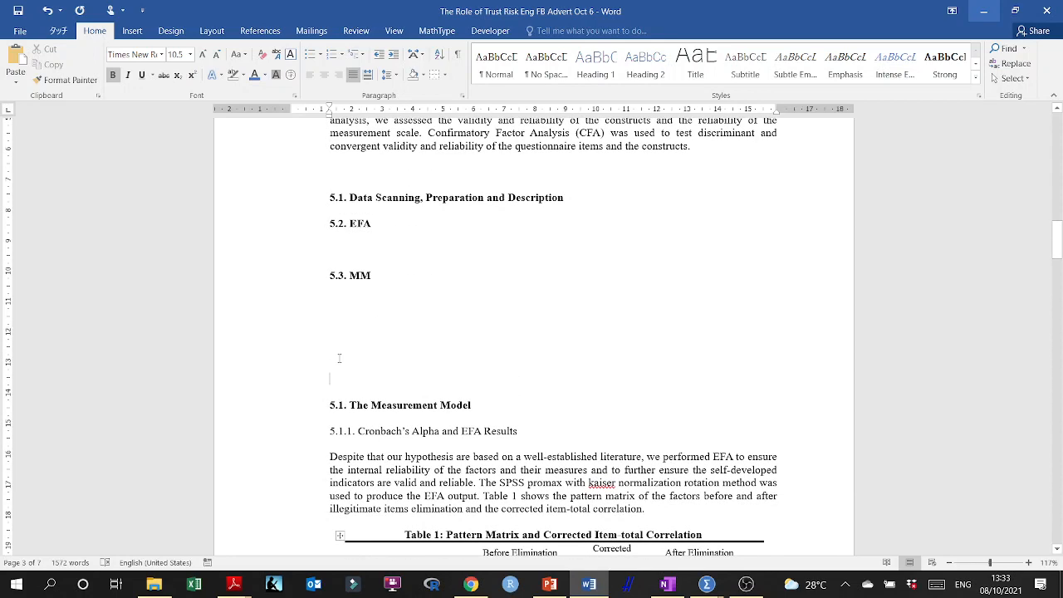
{"action": "left_click_drag", "start_coordinate": [339, 358], "coordinate": [333, 179]}
{"action": "key", "text": "Delete"}
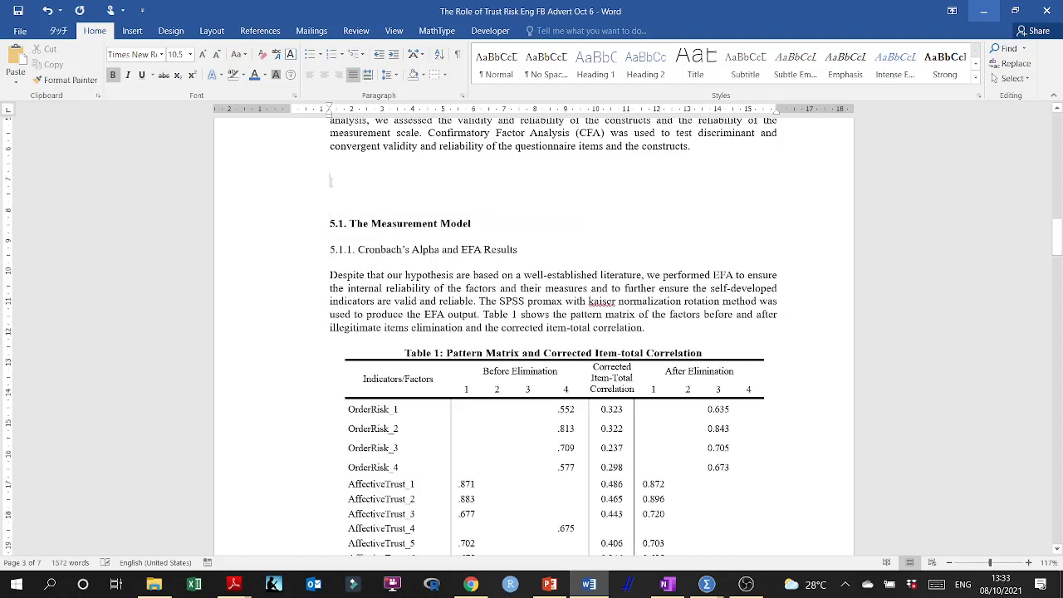
{"action": "key", "text": "Delete"}
{"action": "key", "text": "Delete"}
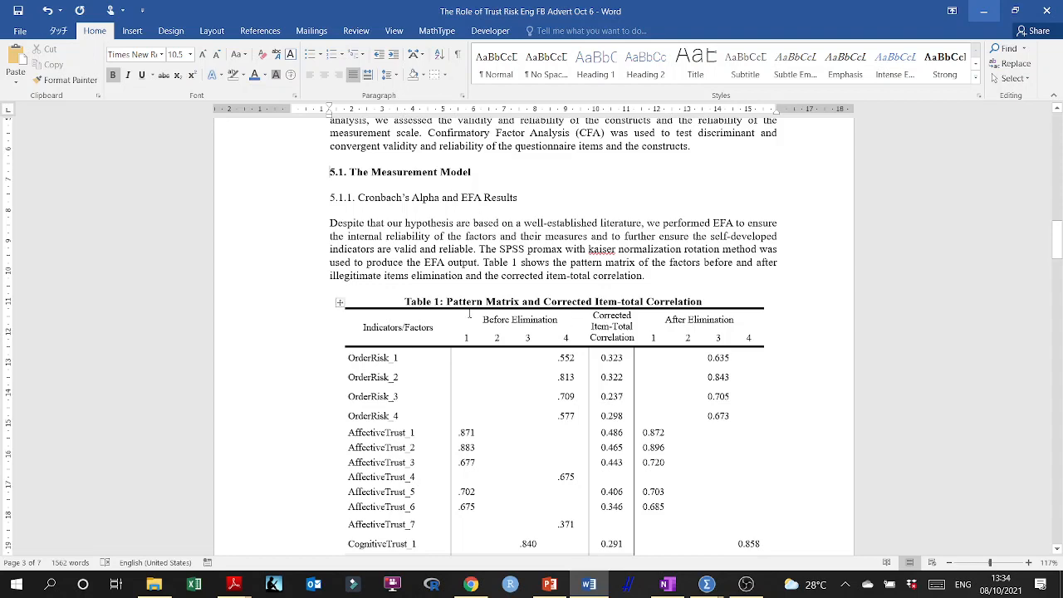
- Look through the Table 1 pattern matrix and the paragraph on eliminated indicators below it
{"action": "scroll", "coordinate": [469, 314], "scroll_direction": "down", "scroll_amount": 2}
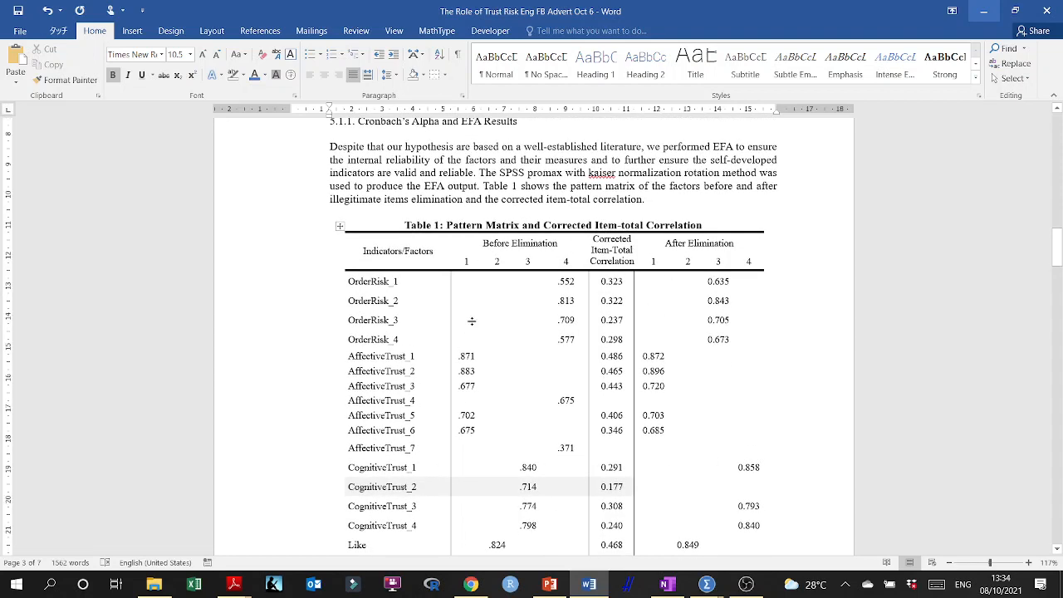
{"action": "scroll", "coordinate": [539, 235], "scroll_direction": "down", "scroll_amount": 2}
{"action": "scroll", "coordinate": [613, 295], "scroll_direction": "down", "scroll_amount": 2}
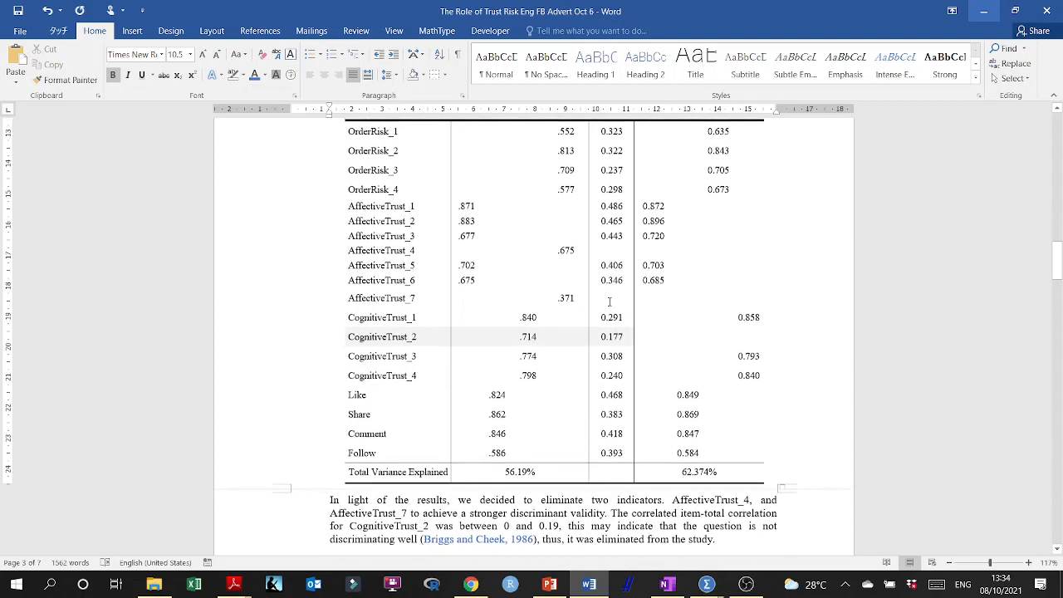
{"action": "scroll", "coordinate": [586, 227], "scroll_direction": "up", "scroll_amount": 4}
{"action": "scroll", "coordinate": [586, 227], "scroll_direction": "up", "scroll_amount": 4}
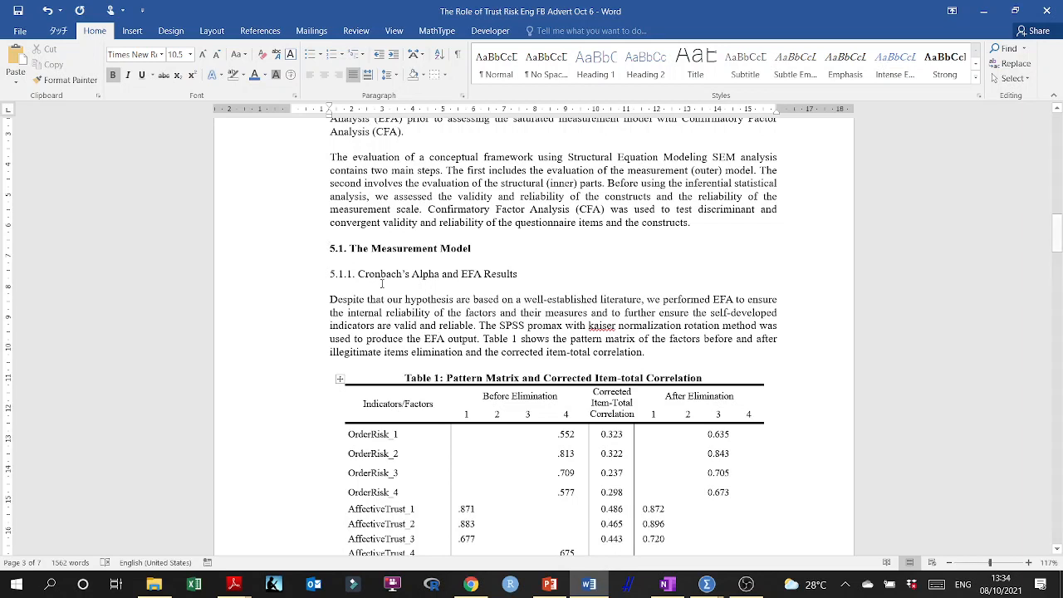
- Switch to the Framework presentation in PowerPoint, view the conceptual model on slide 1, and return to the Word document
{"action": "left_click", "coordinate": [549, 585]}
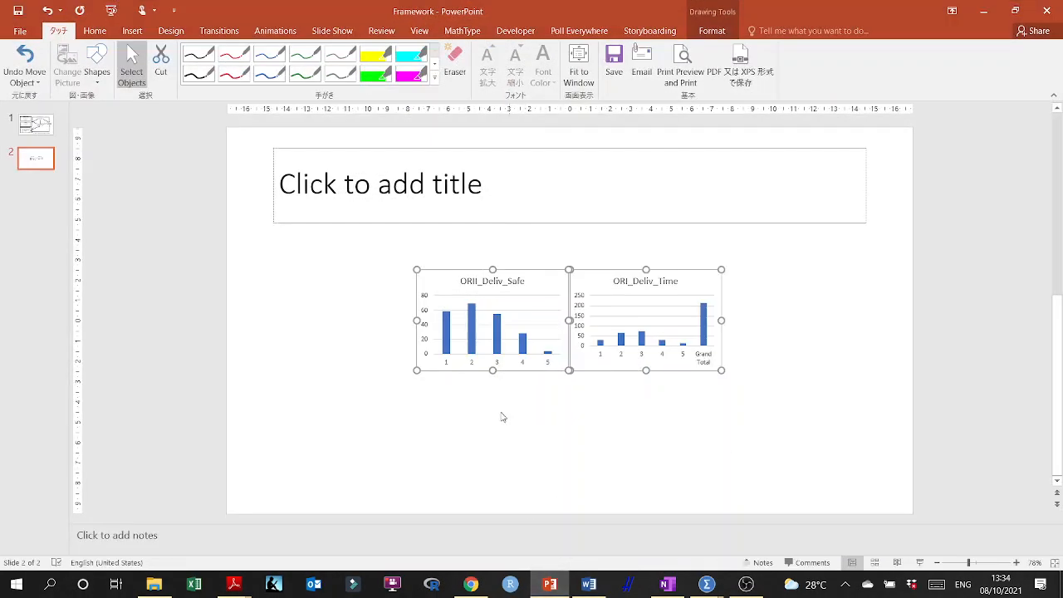
{"action": "left_click", "coordinate": [33, 129]}
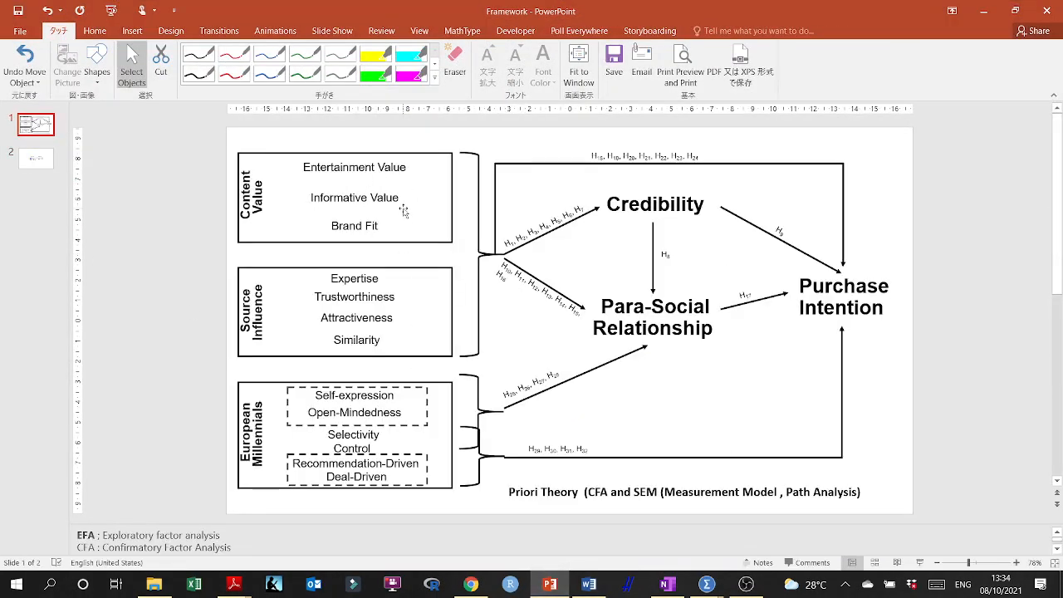
{"action": "left_click", "coordinate": [374, 233]}
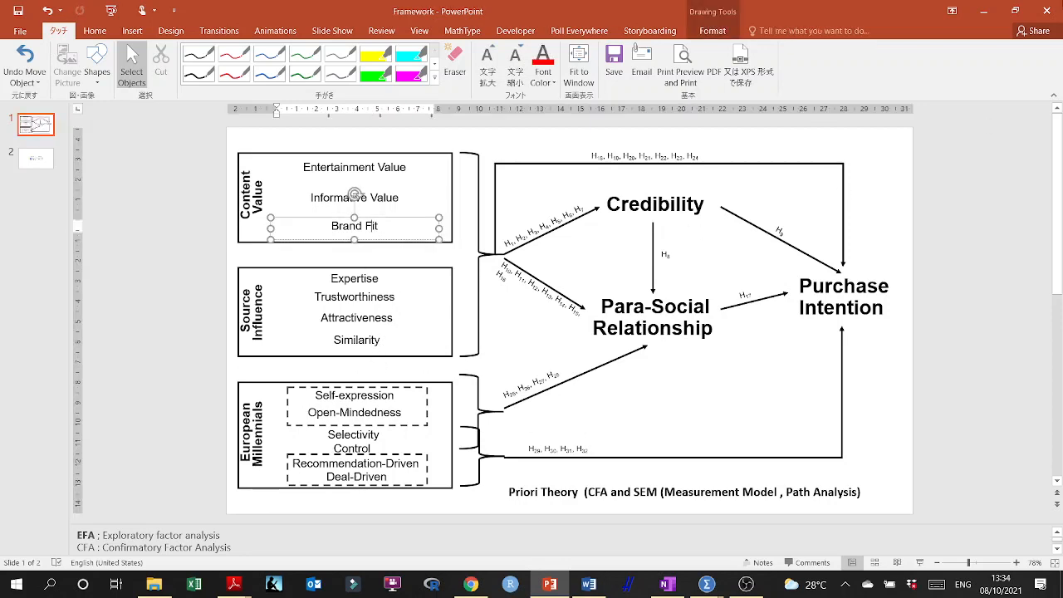
{"action": "left_click", "coordinate": [984, 11]}
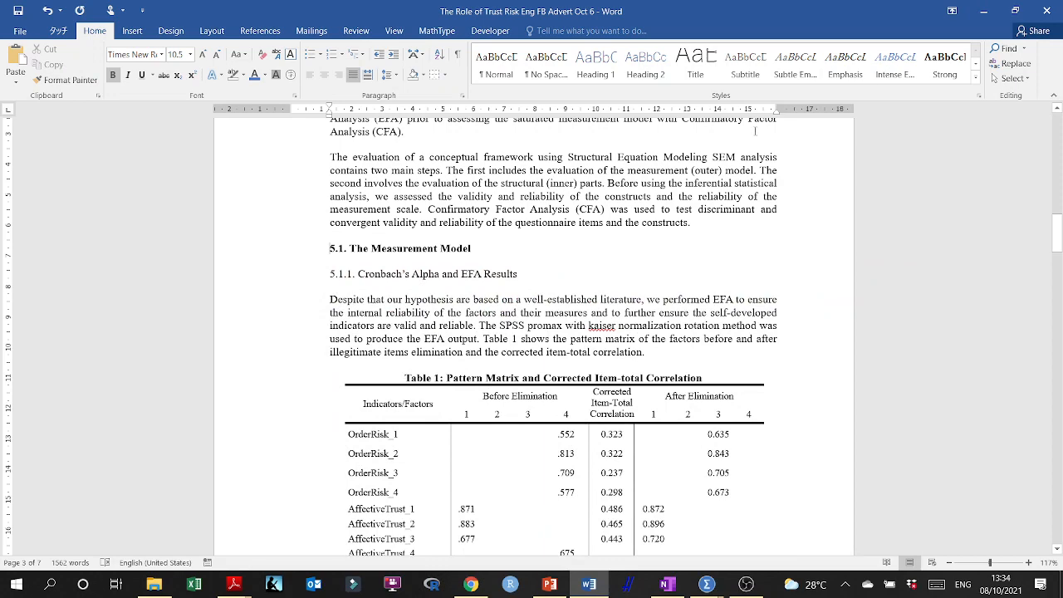
- Highlight the 5.1.1 Cronbach's Alpha and EFA Results heading and the opening sentence explaining why EFA was performed
{"action": "scroll", "coordinate": [366, 339], "scroll_direction": "down", "scroll_amount": 1}
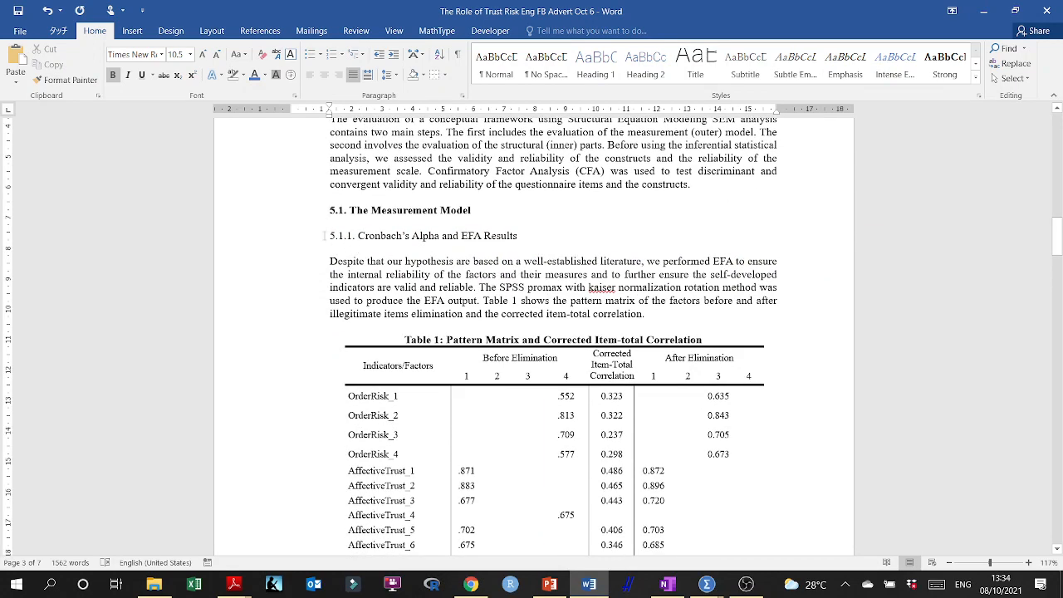
{"action": "left_click_drag", "start_coordinate": [325, 236], "coordinate": [546, 242]}
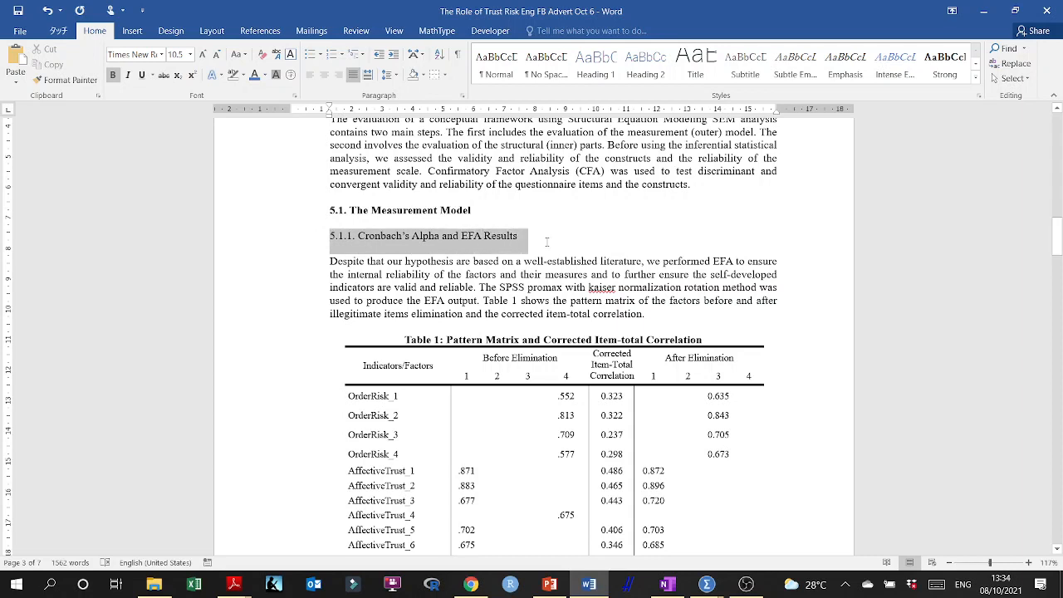
{"action": "left_click", "coordinate": [423, 246]}
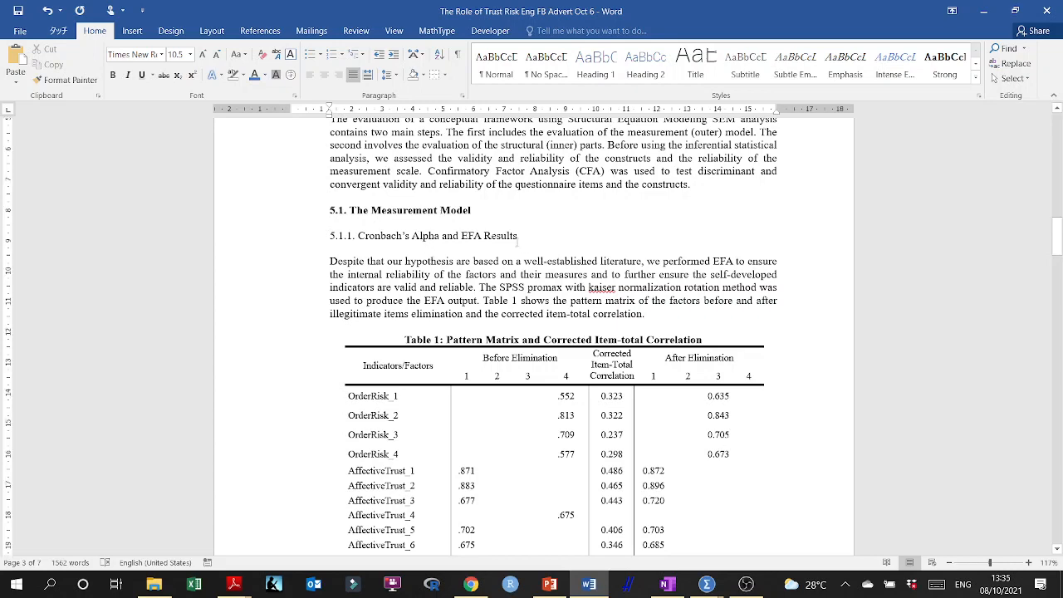
{"action": "scroll", "coordinate": [511, 245], "scroll_direction": "down", "scroll_amount": 2}
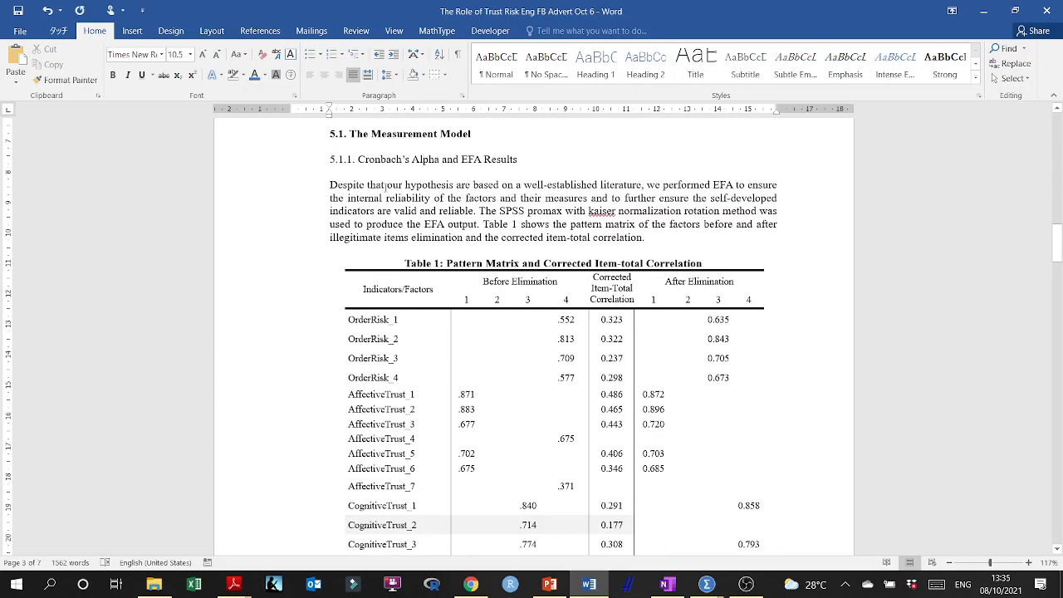
{"action": "left_click_drag", "start_coordinate": [346, 183], "coordinate": [651, 192]}
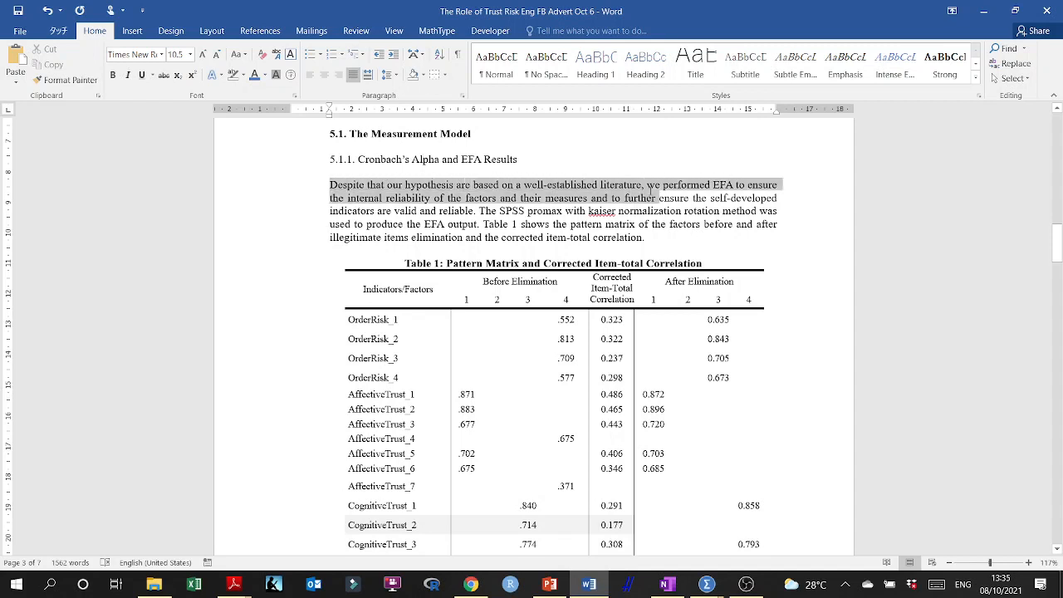
{"action": "left_click", "coordinate": [397, 211]}
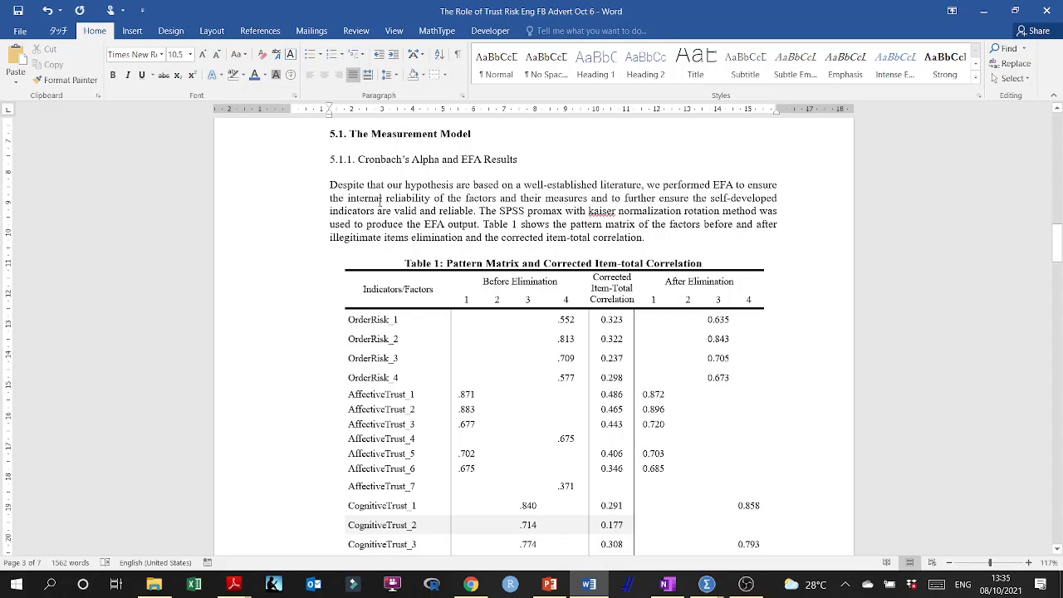
- Highlight the phrase "internal reliability" in section 5.1.1 and the AffectiveTrust_1 loading before elimination in Table 1
{"action": "scroll", "coordinate": [379, 226], "scroll_direction": "up", "scroll_amount": 8}
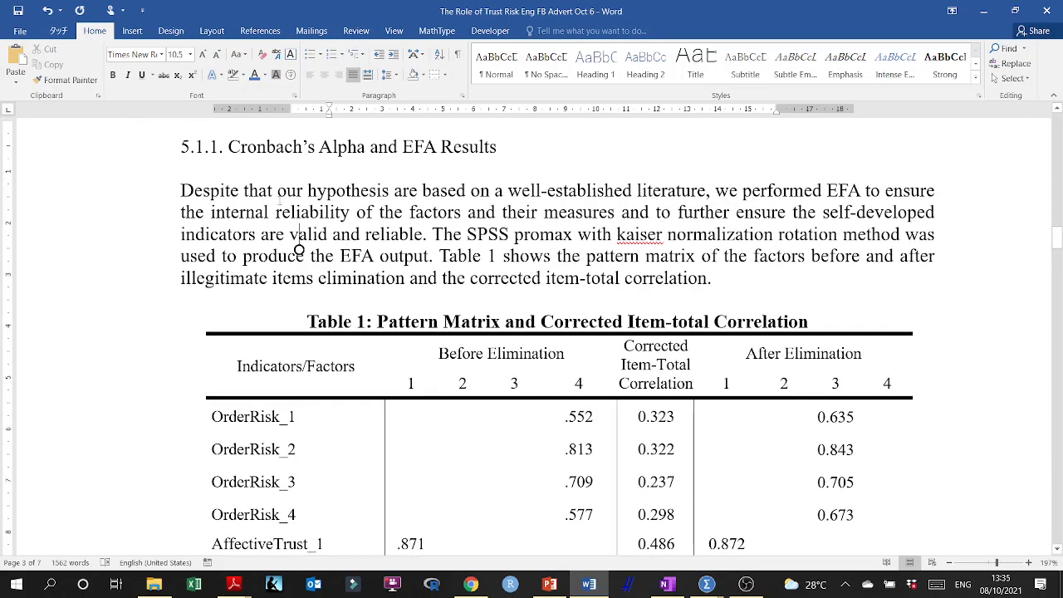
{"action": "left_click_drag", "start_coordinate": [211, 212], "coordinate": [355, 213]}
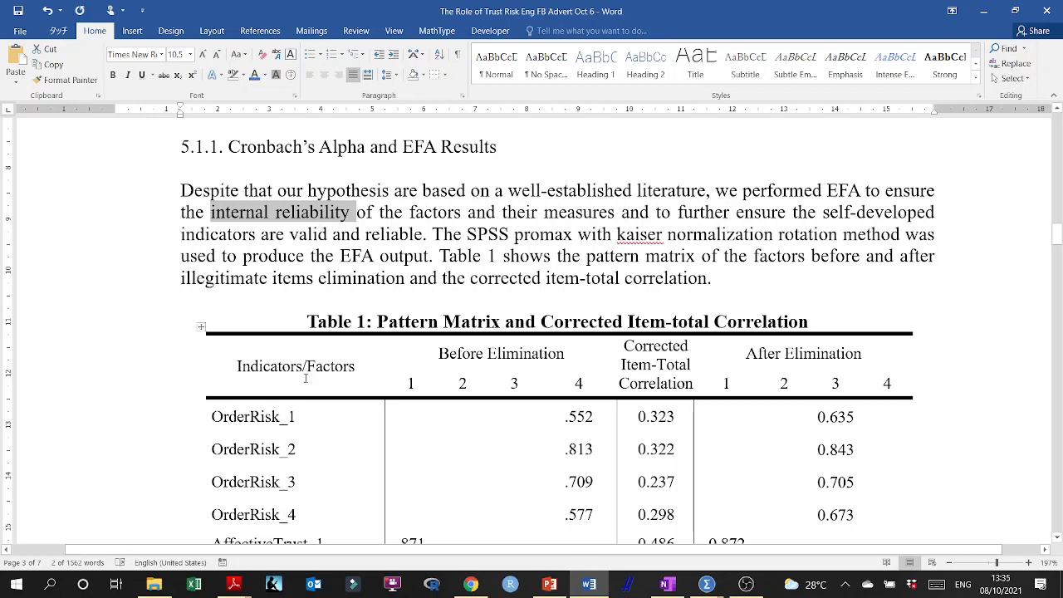
{"action": "scroll", "coordinate": [397, 383], "scroll_direction": "down", "scroll_amount": 3}
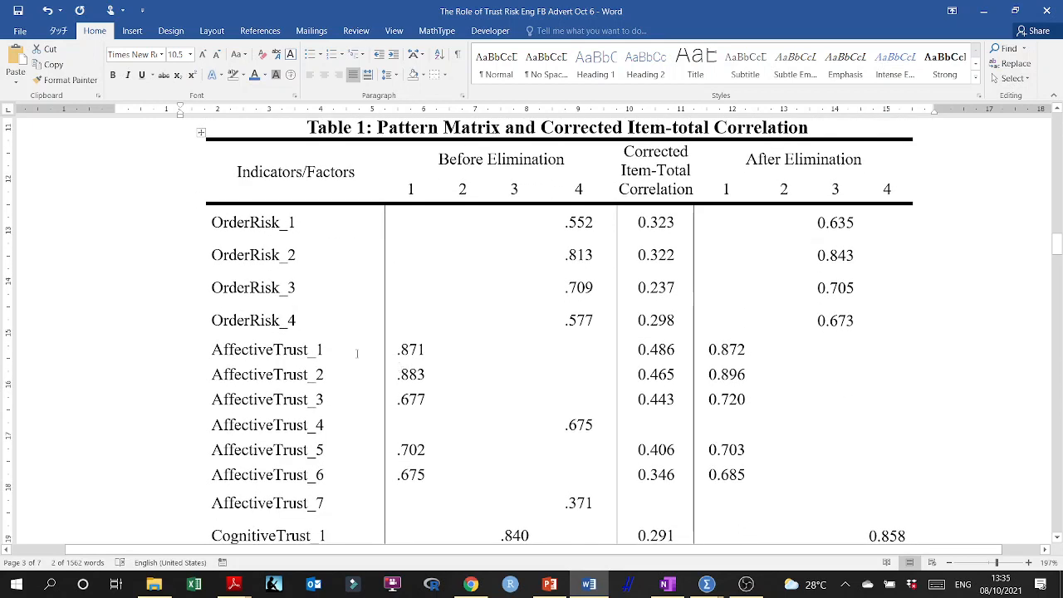
{"action": "left_click_drag", "start_coordinate": [426, 349], "coordinate": [368, 347]}
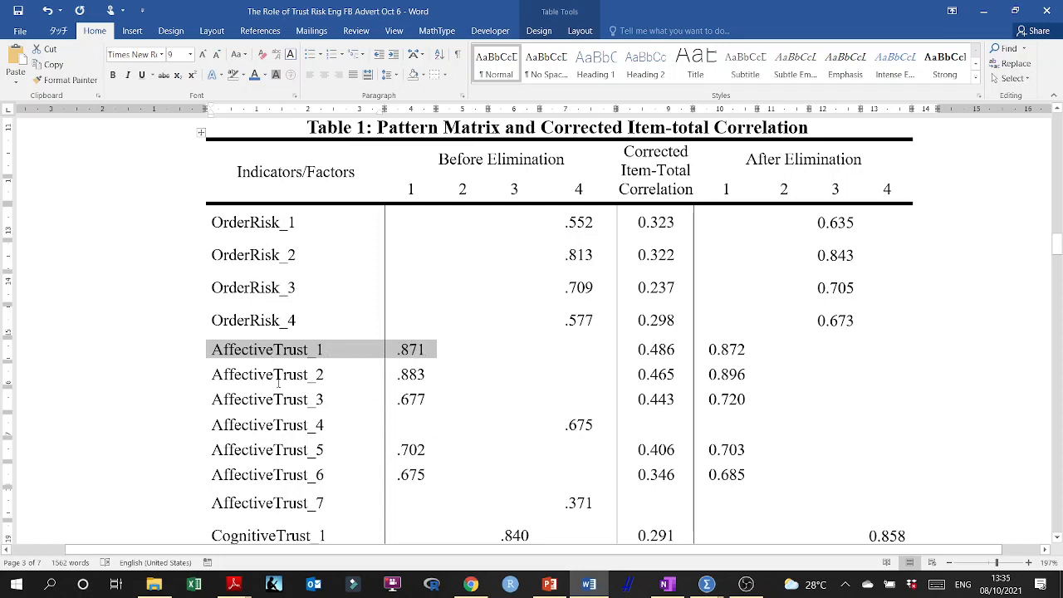
- Review the 5.1.1 text alongside Table 1 and highlight the OrderRisk_1 indicator name in the table
{"action": "scroll", "coordinate": [372, 389], "scroll_direction": "down", "scroll_amount": 5, "text": "ctrl"}
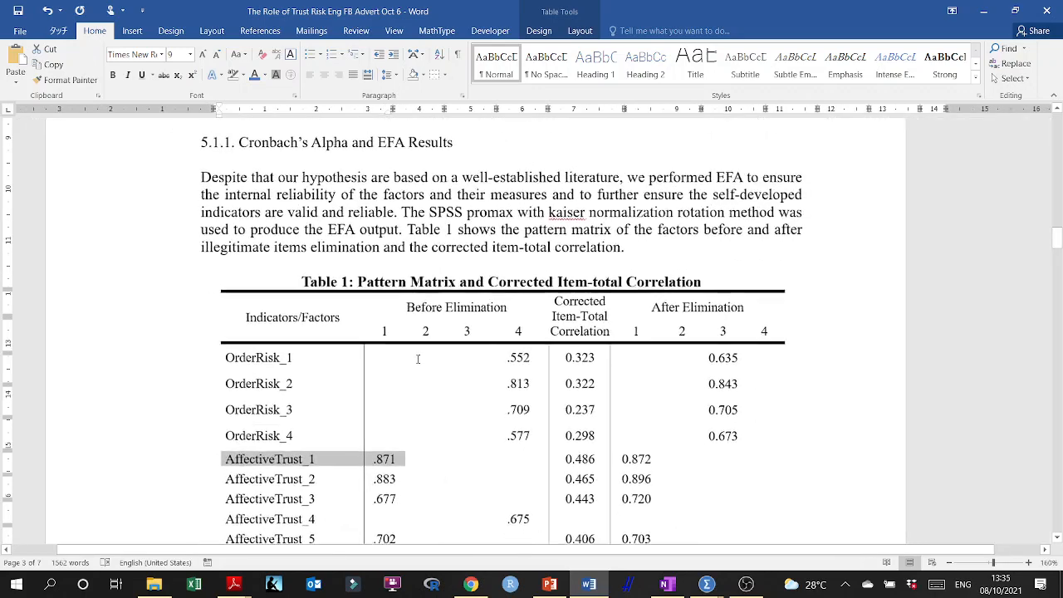
{"action": "left_click", "coordinate": [388, 250]}
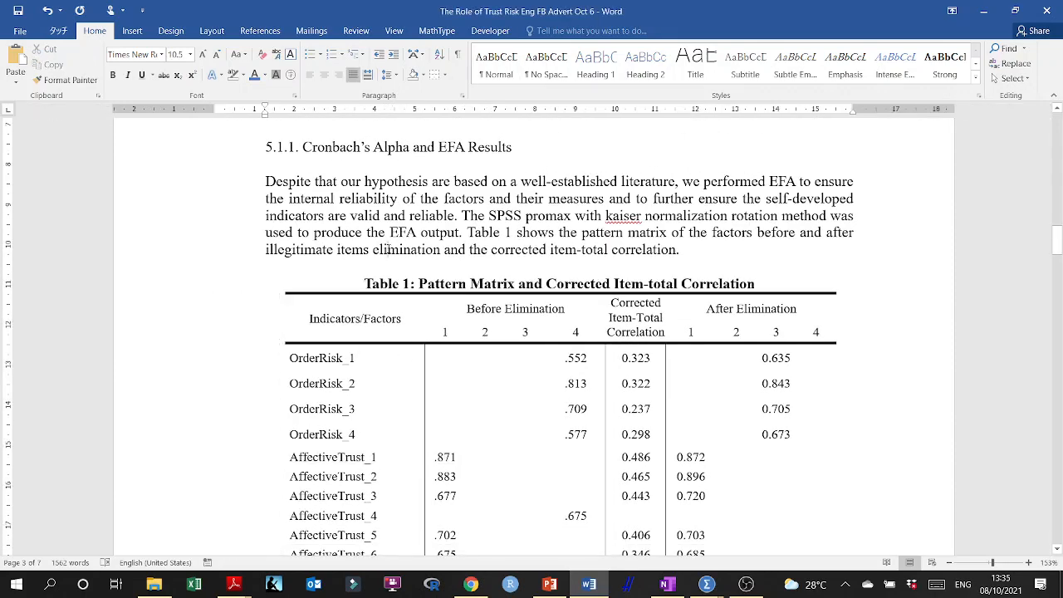
{"action": "scroll", "coordinate": [378, 324], "scroll_direction": "down", "scroll_amount": 1}
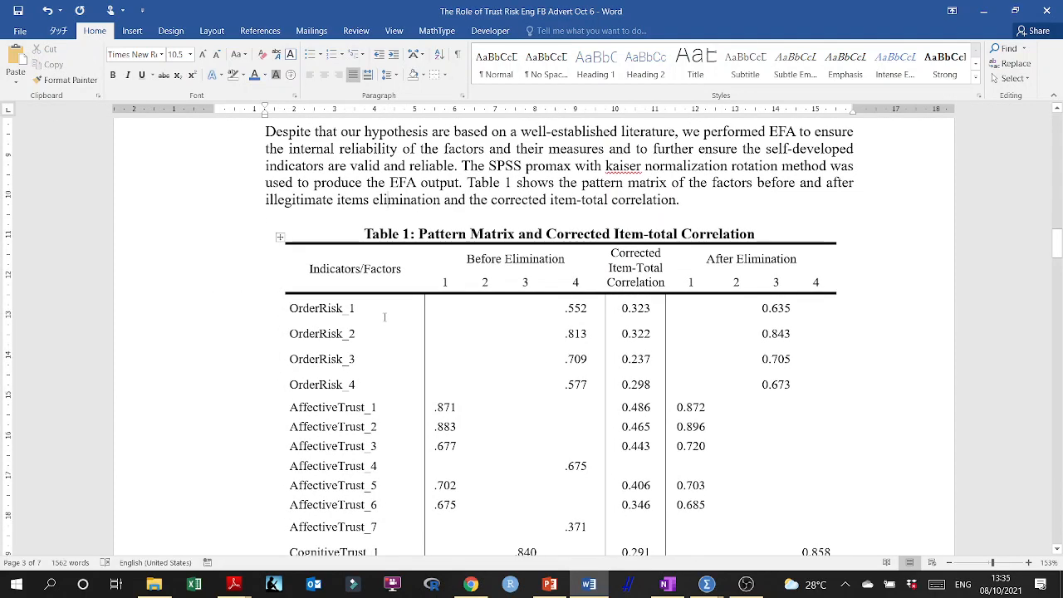
{"action": "scroll", "coordinate": [378, 324], "scroll_direction": "down", "scroll_amount": 3, "text": "ctrl"}
{"action": "scroll", "coordinate": [385, 317], "scroll_direction": "up", "scroll_amount": 1, "text": "ctrl"}
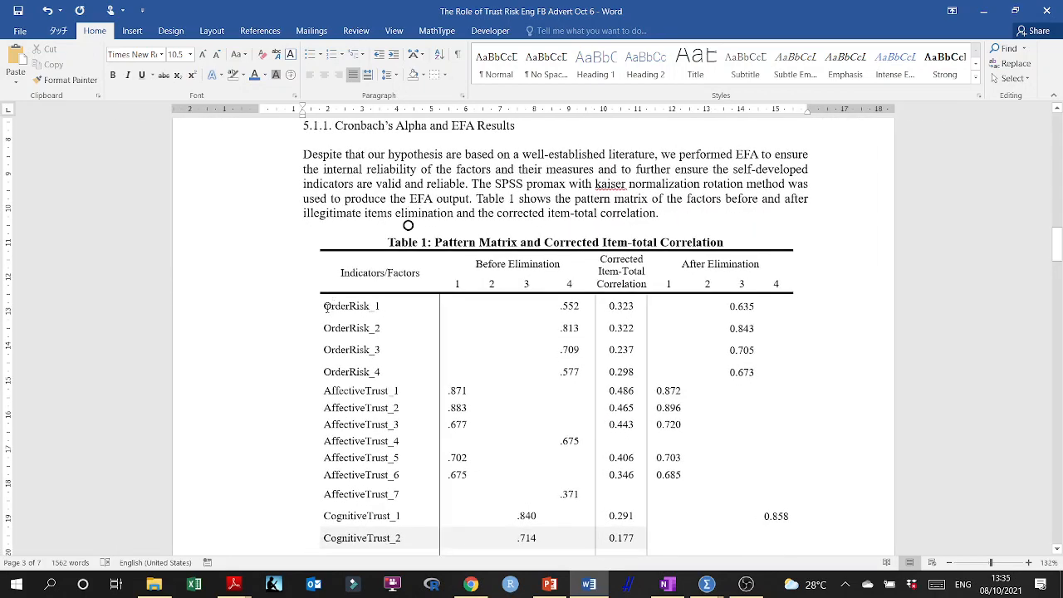
{"action": "scroll", "coordinate": [407, 225], "scroll_direction": "down", "scroll_amount": 1}
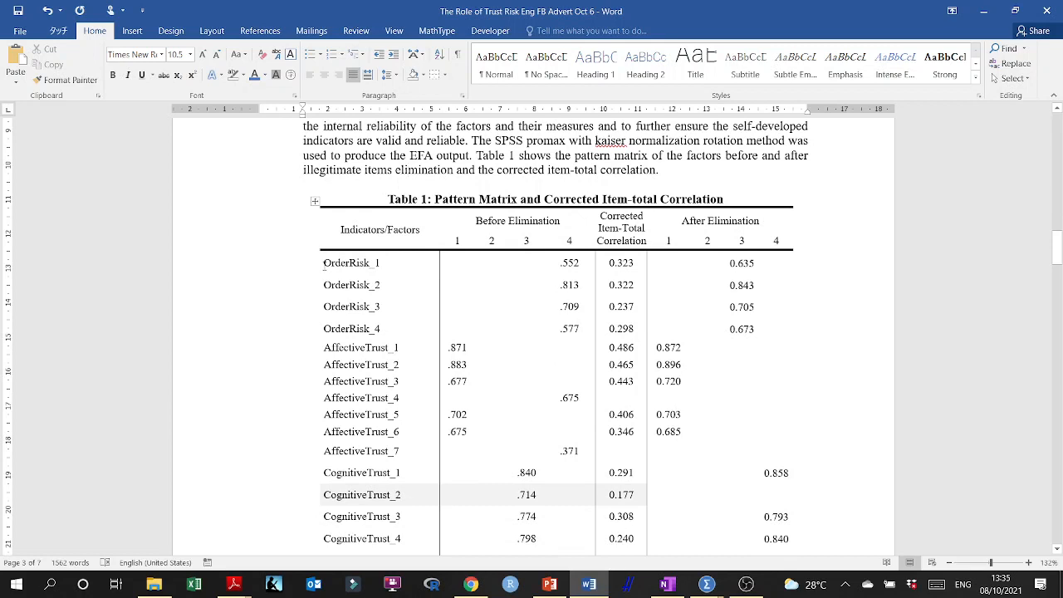
{"action": "left_click_drag", "start_coordinate": [324, 262], "coordinate": [380, 263]}
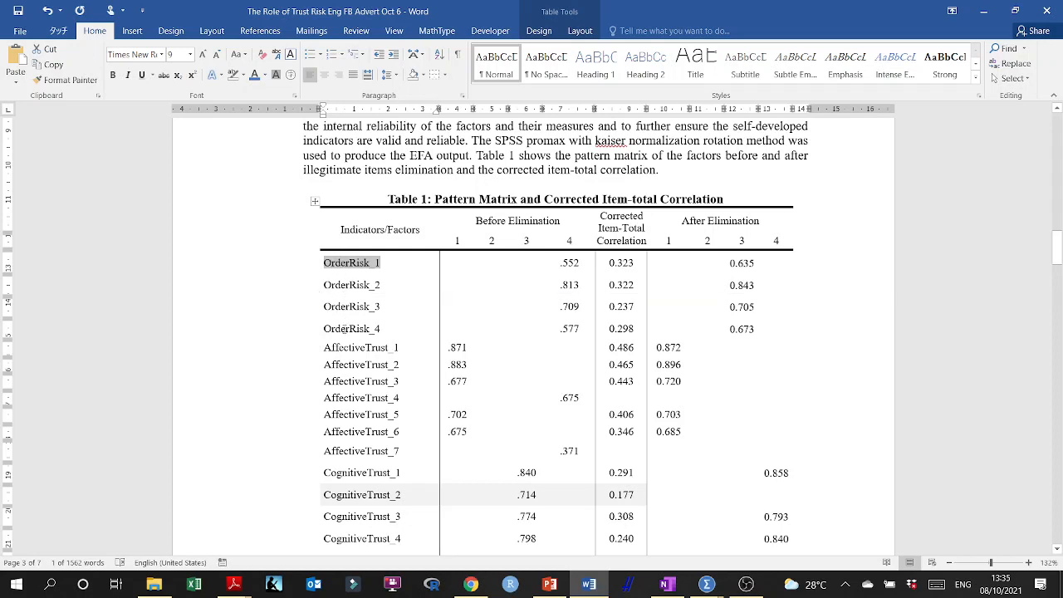
{"action": "left_click", "coordinate": [324, 264]}
{"action": "left_click_drag", "start_coordinate": [324, 264], "coordinate": [383, 264]}
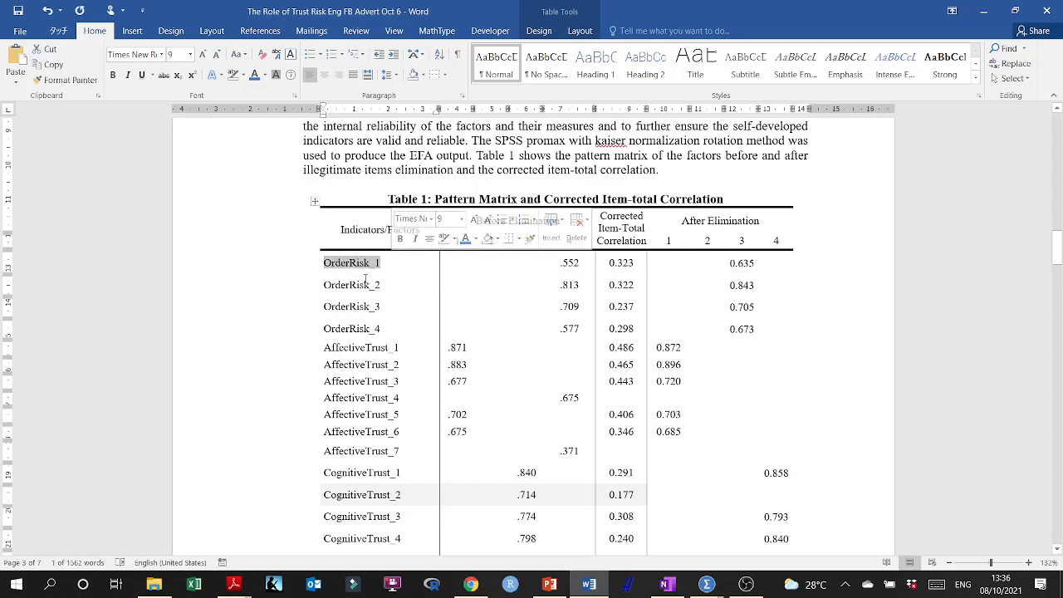
- Open the SEMdata workbook in Excel and display its SEMData sheet
{"action": "left_click", "coordinate": [196, 586]}
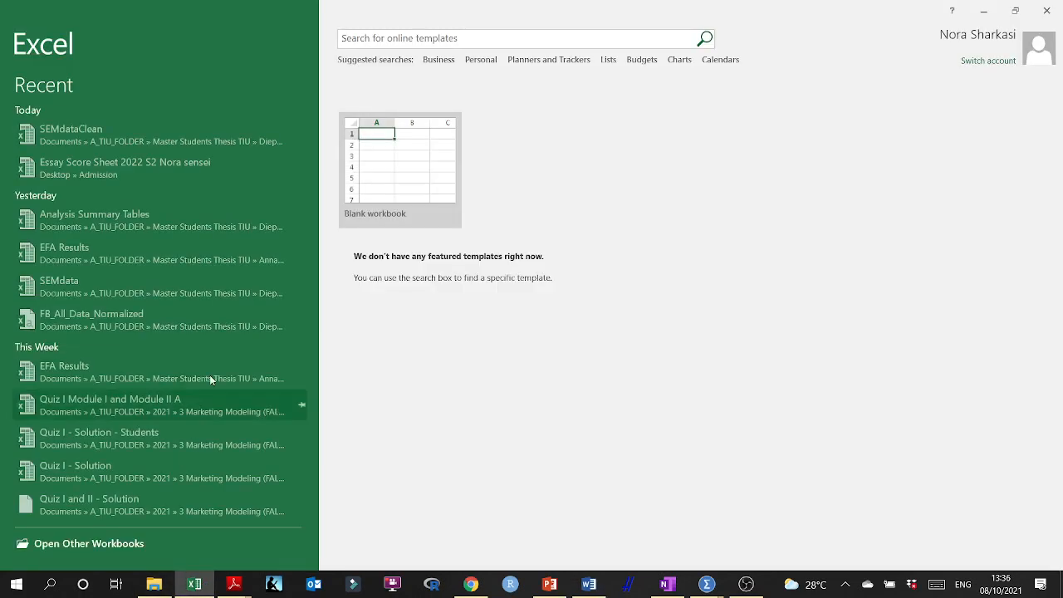
{"action": "left_click", "coordinate": [90, 286]}
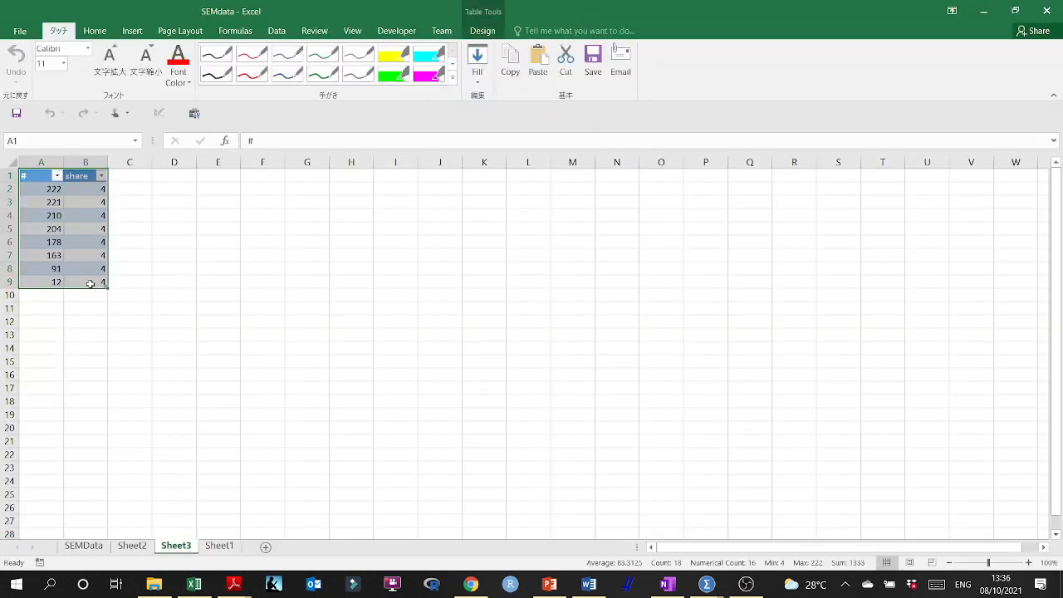
{"action": "left_click", "coordinate": [93, 547]}
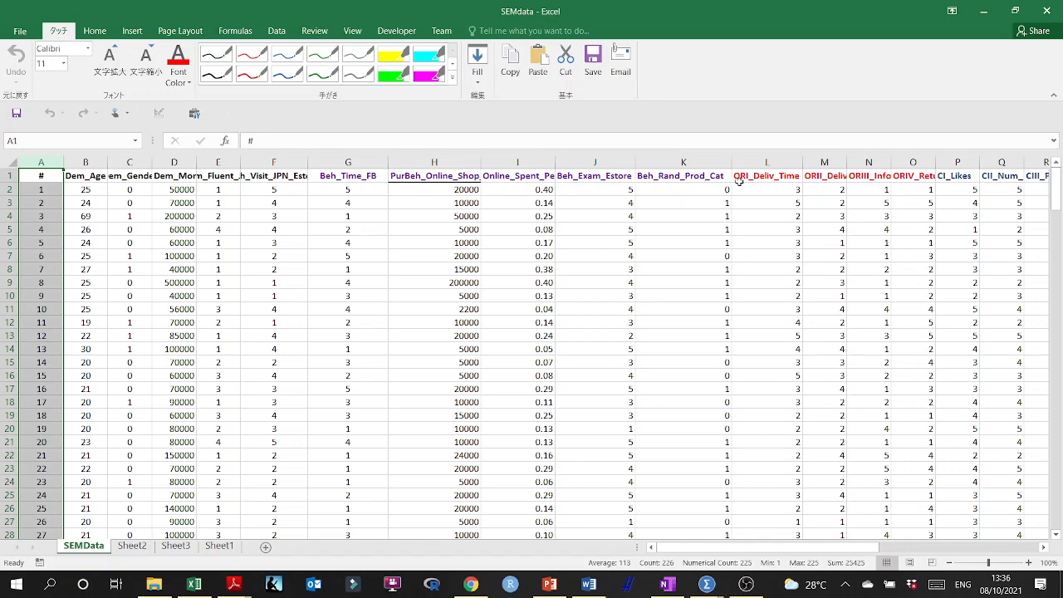
- Select the ORI_Deliv_Time header in the SEMData sheet and auto-fit the ORII_Deliv_Safe column so its full name shows
{"action": "left_click", "coordinate": [739, 176]}
{"action": "scroll", "coordinate": [739, 176], "scroll_direction": "right", "scroll_amount": 5}
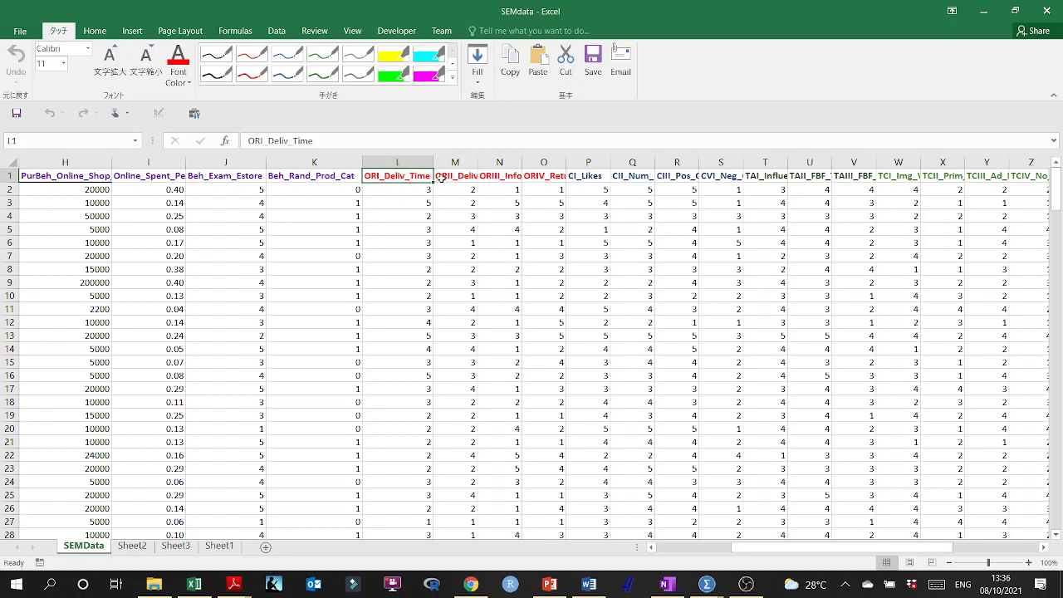
{"action": "double_click", "coordinate": [479, 167]}
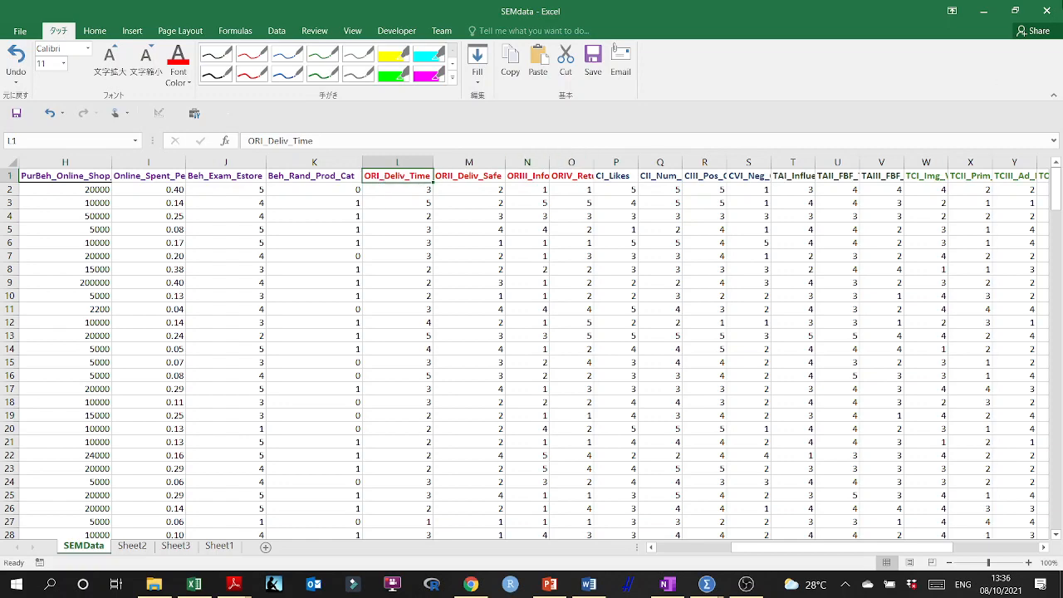
- Compare the OrderRisk indicator names in Table 1 of the Word document with the variable headers in the SEMdata workbook
{"action": "left_click", "coordinate": [984, 11]}
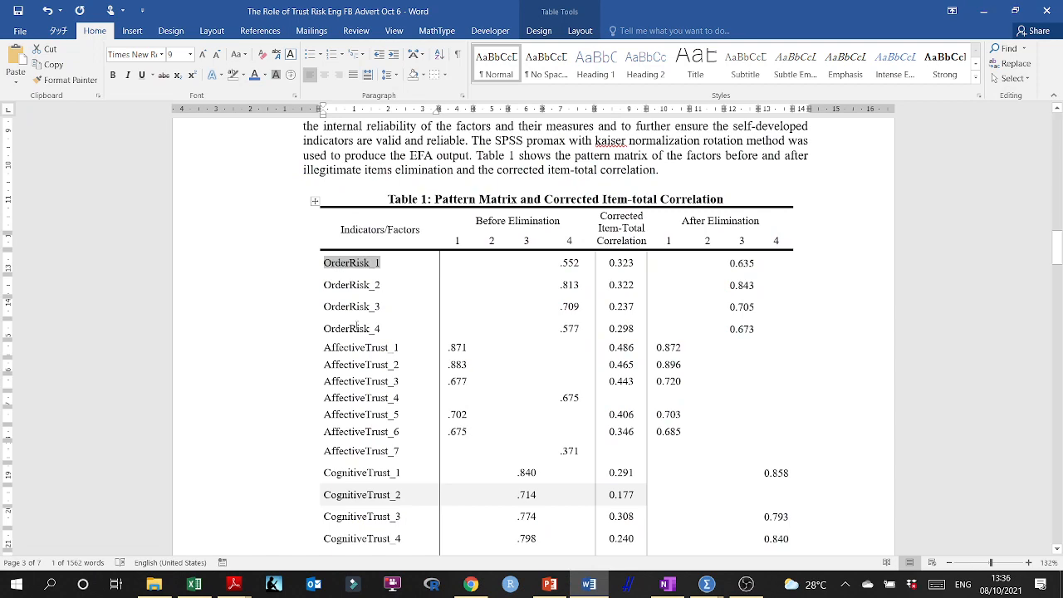
{"action": "scroll", "coordinate": [357, 327], "scroll_direction": "down", "scroll_amount": 1}
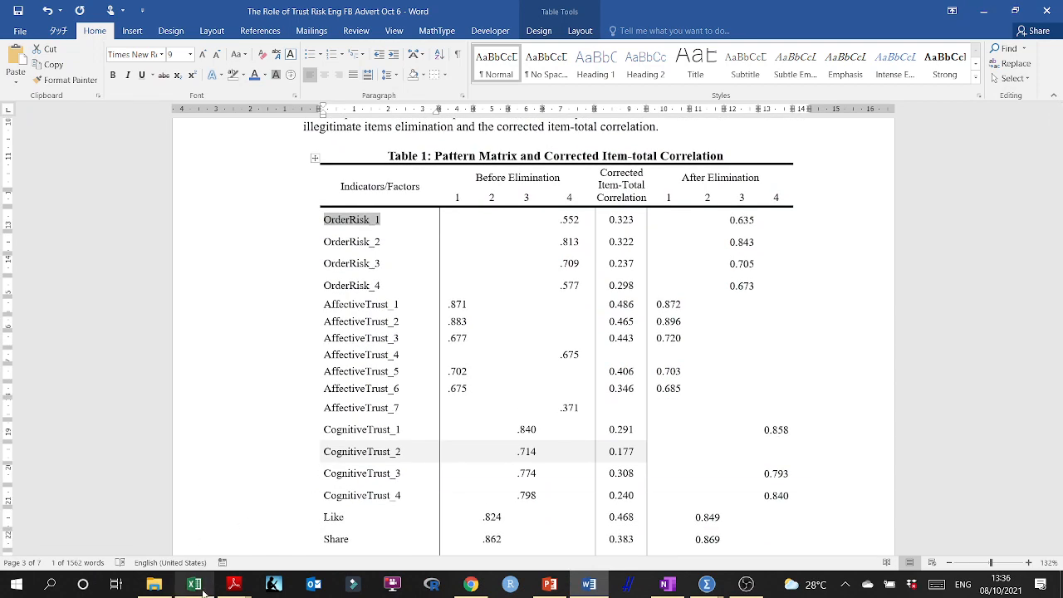
{"action": "left_click", "coordinate": [196, 584]}
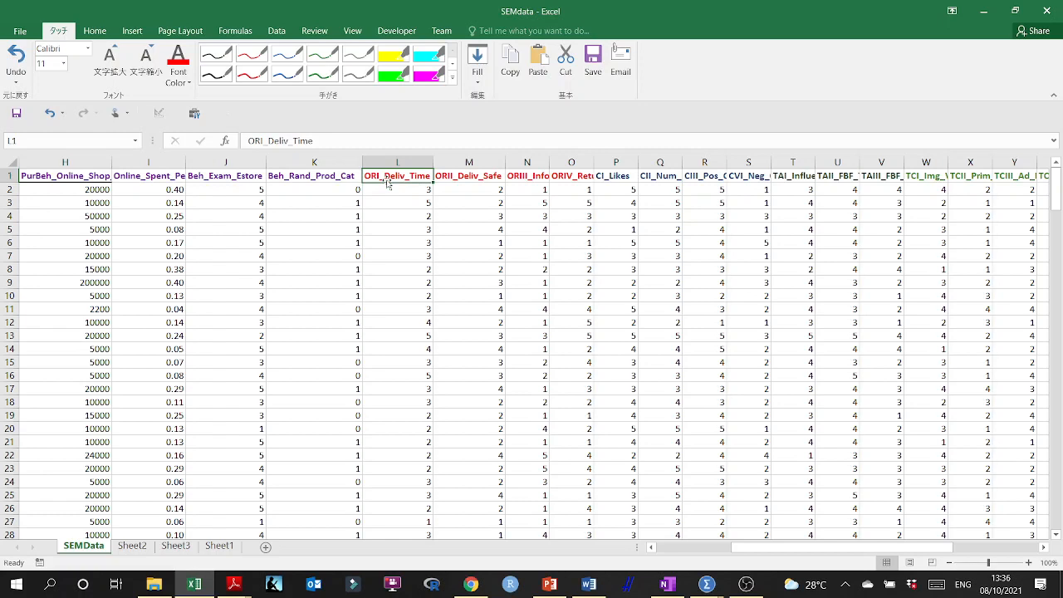
- Switch to File Explorer and browse from Documents through A_TIU_FOLDER to the Master Students Thesis TIU folder
{"action": "mouse_move", "coordinate": [158, 586]}
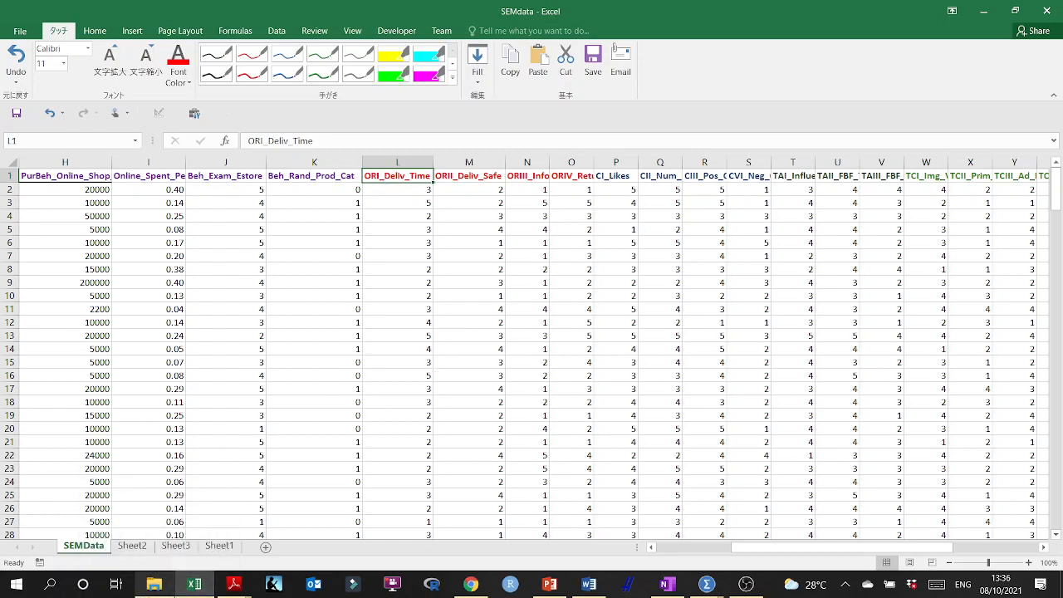
{"action": "left_click", "coordinate": [154, 585]}
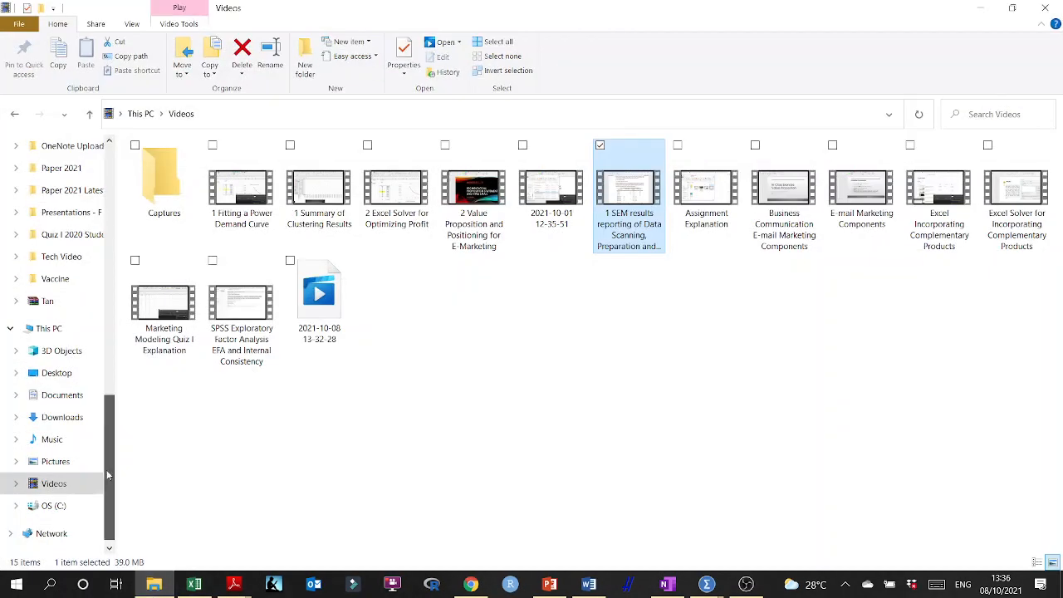
{"action": "left_click_drag", "start_coordinate": [109, 454], "coordinate": [112, 206]}
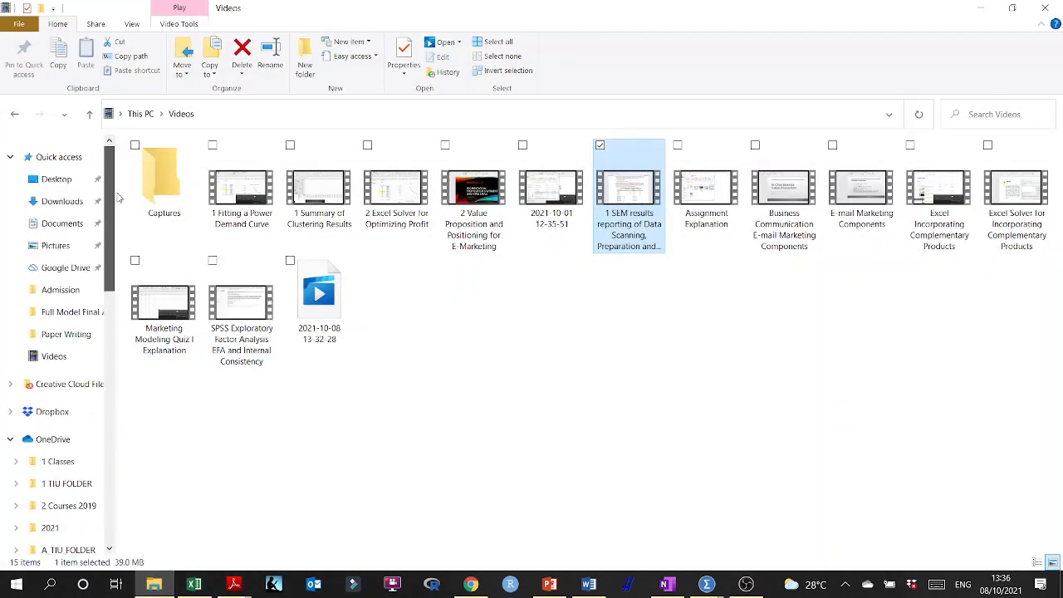
{"action": "left_click", "coordinate": [74, 224]}
{"action": "double_click", "coordinate": [171, 150]}
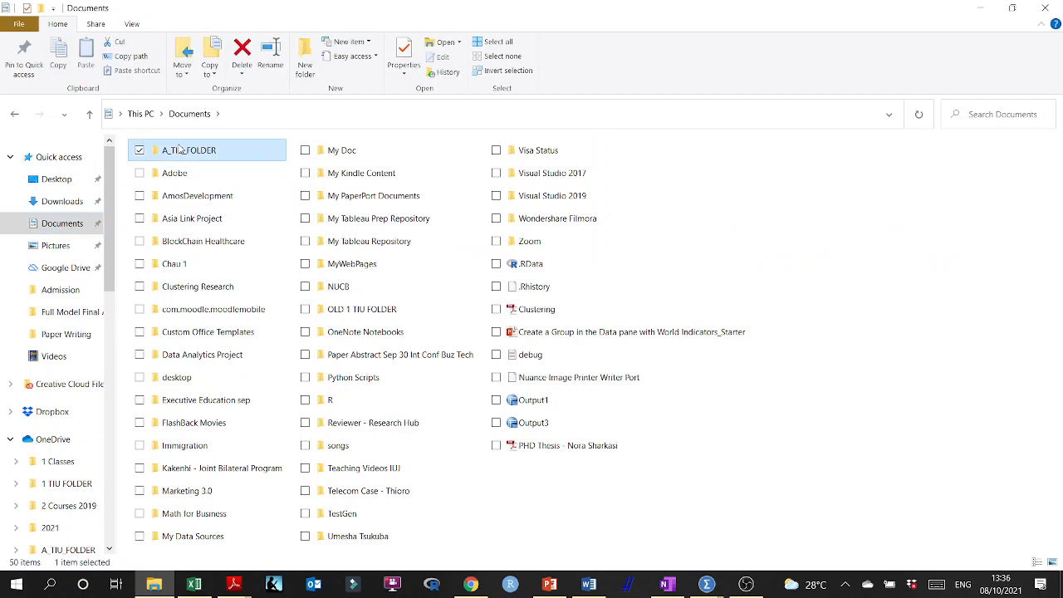
{"action": "double_click", "coordinate": [211, 340]}
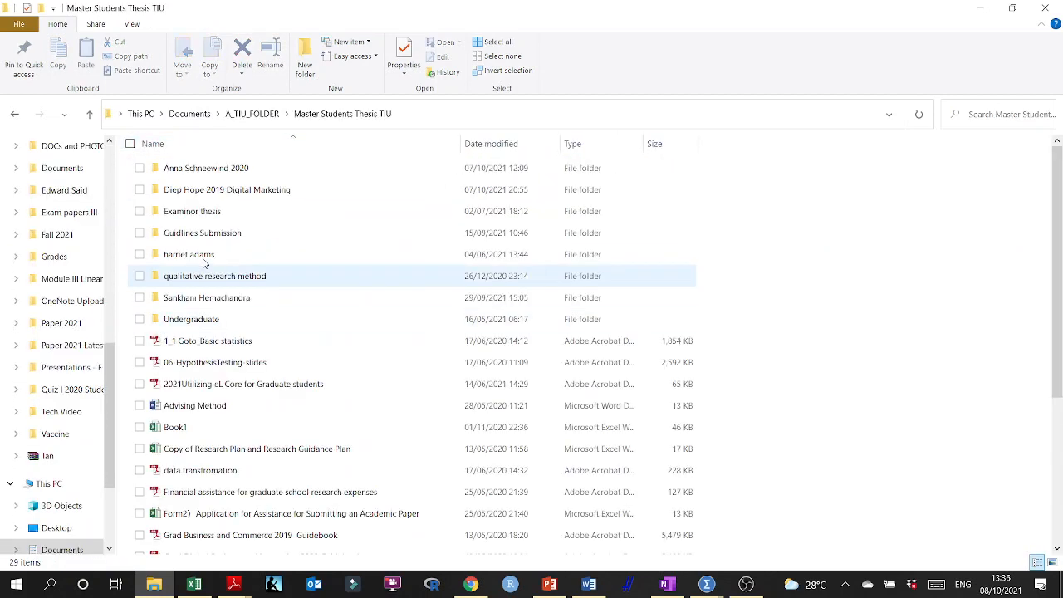
- Open the 1 Data Jun 2020 - Exploratory Analysis workbook from the 2019 Digital Marketing student's Data Analysis folder, dismissing the circular reference warning
{"action": "double_click", "coordinate": [198, 191]}
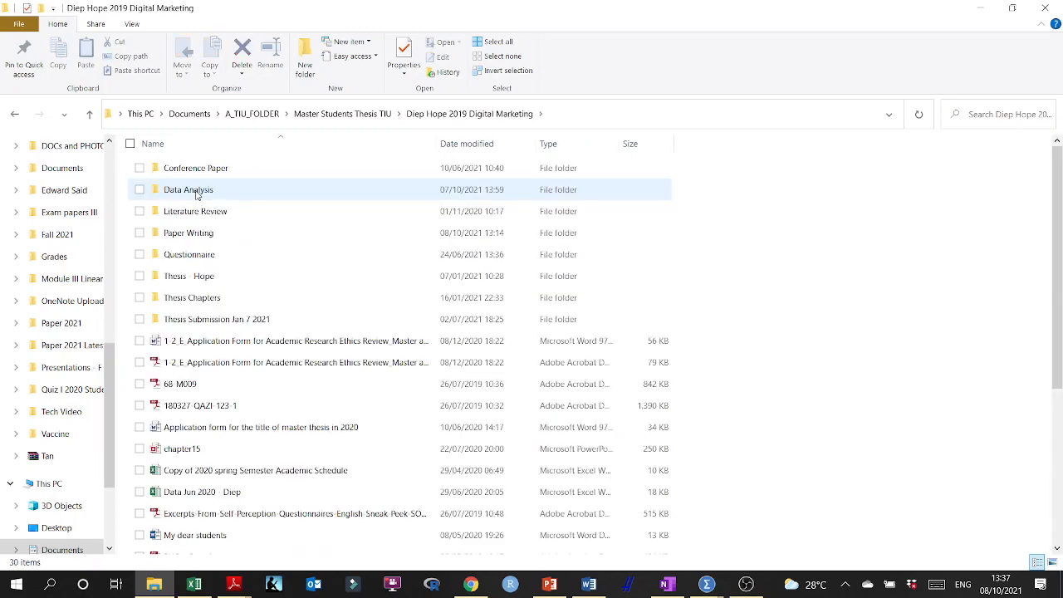
{"action": "double_click", "coordinate": [198, 192]}
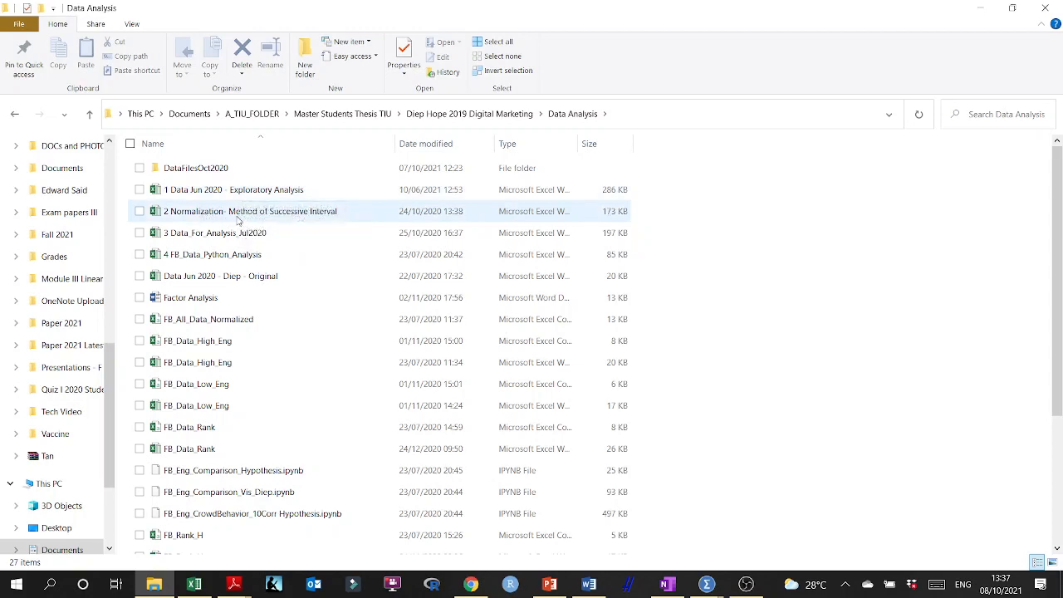
{"action": "double_click", "coordinate": [208, 190]}
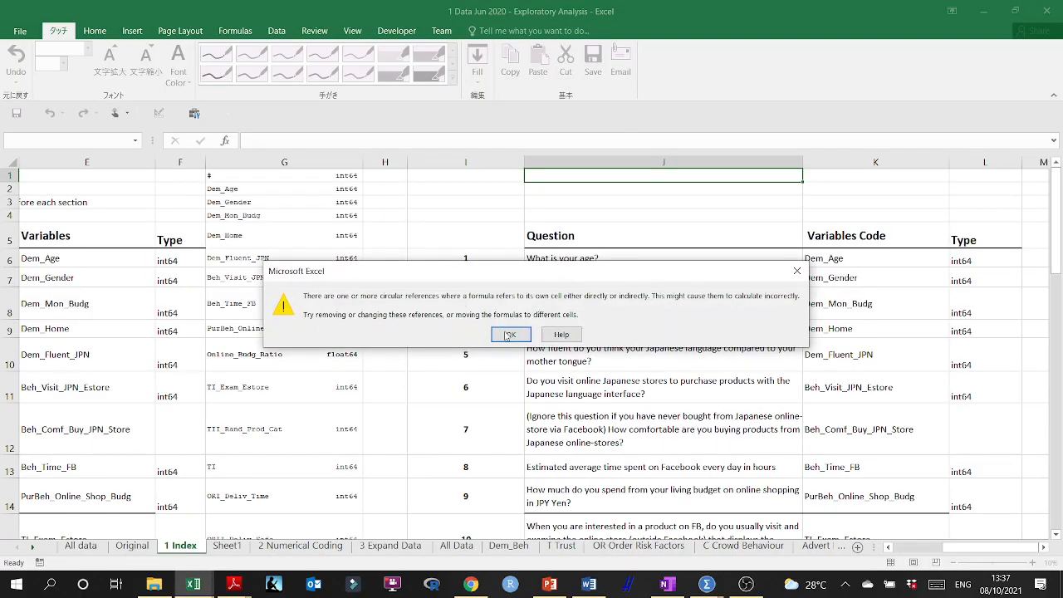
{"action": "left_click", "coordinate": [507, 334]}
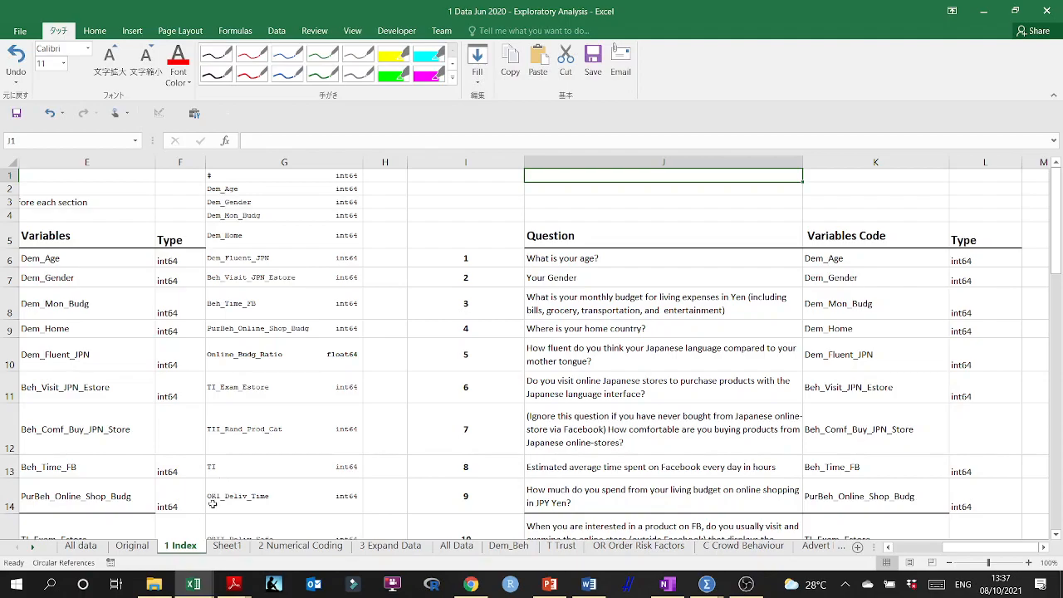
- Find the order risk questions on the 1 Index sheet and select the "Delivery time is long" item
{"action": "left_click", "coordinate": [585, 263]}
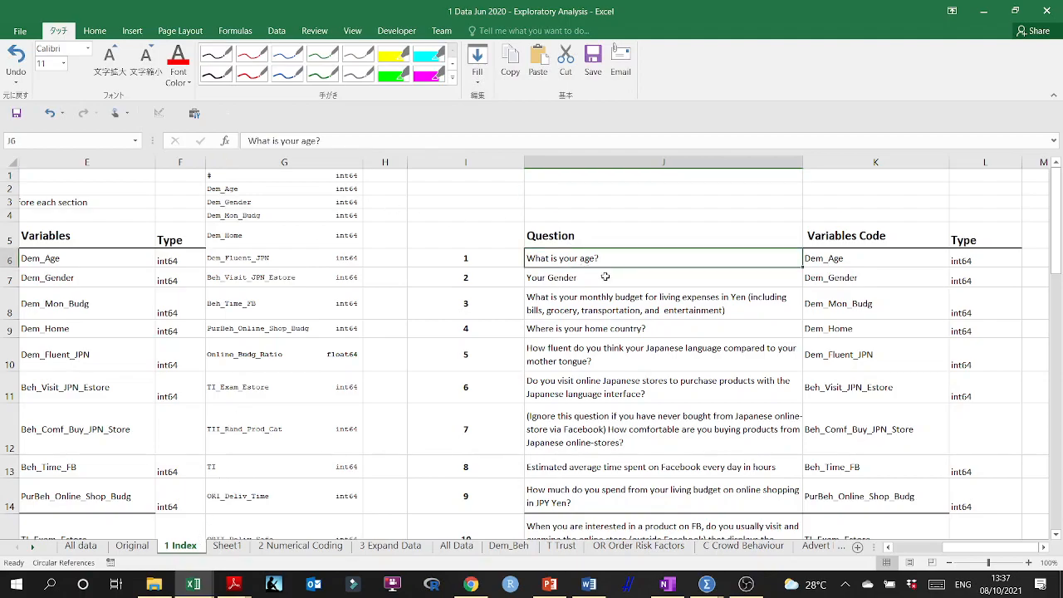
{"action": "scroll", "coordinate": [609, 274], "scroll_direction": "down", "scroll_amount": 2, "text": "ctrl"}
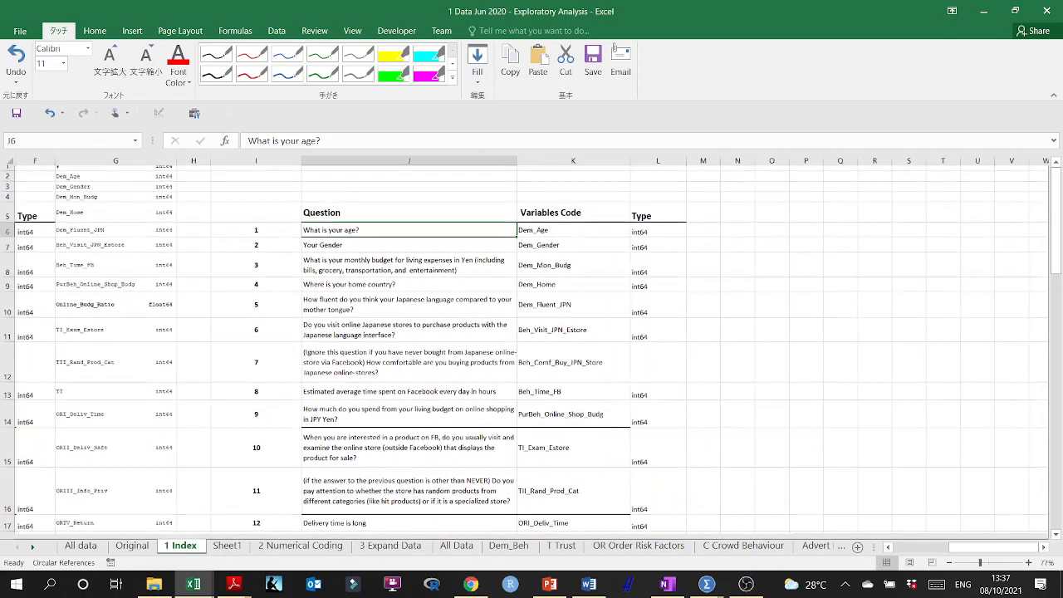
{"action": "scroll", "coordinate": [609, 274], "scroll_direction": "down", "scroll_amount": 3}
{"action": "scroll", "coordinate": [543, 281], "scroll_direction": "down", "scroll_amount": 2}
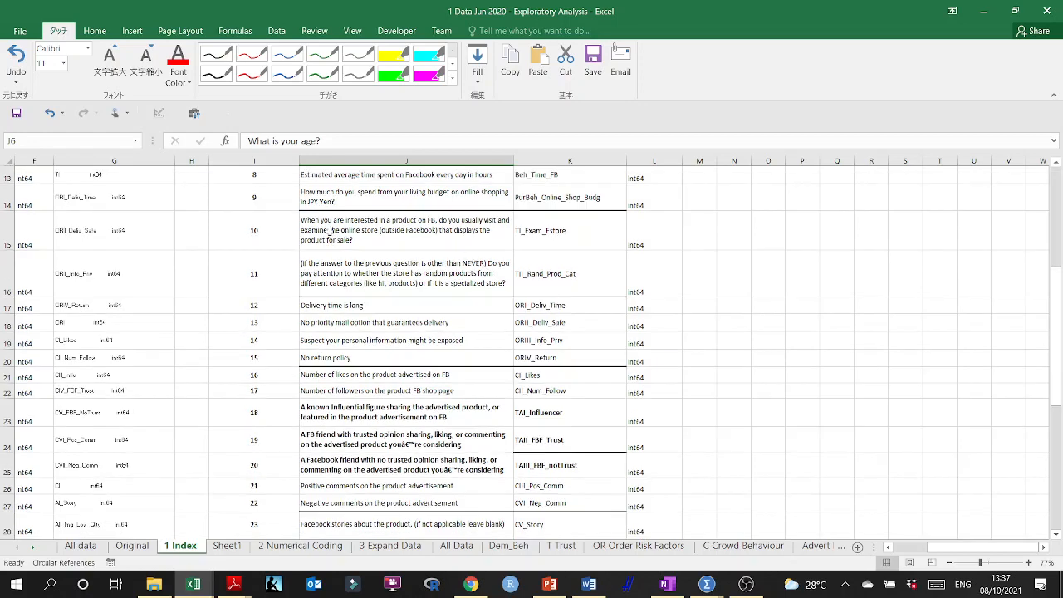
{"action": "left_click", "coordinate": [385, 238]}
{"action": "left_click", "coordinate": [369, 311]}
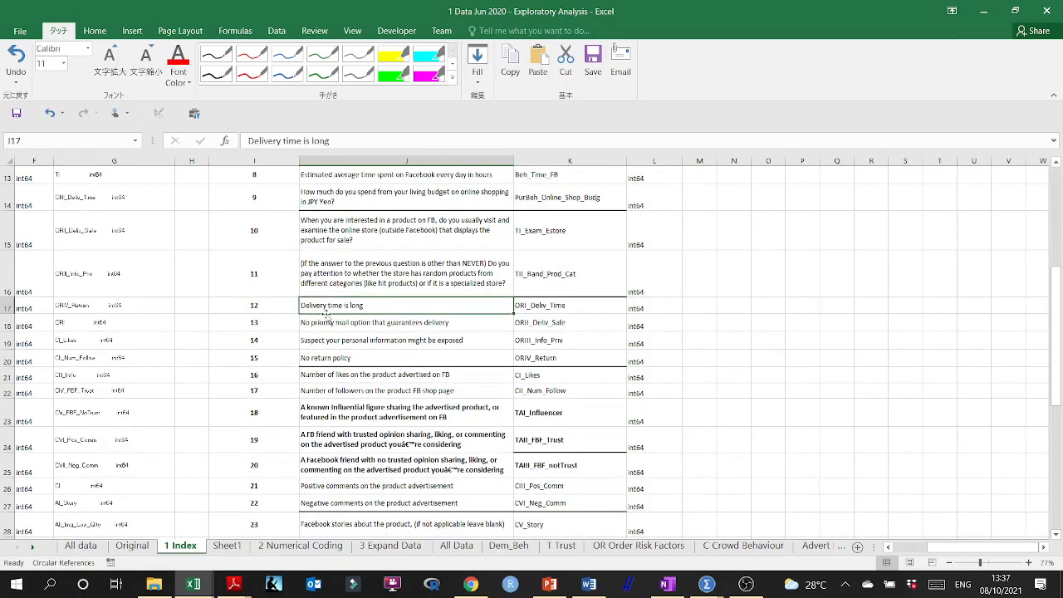
- Go through the four order risk variable codes individually, then select the whole range from ORI_Deliv_Time to ORIV_Return
{"action": "left_click", "coordinate": [536, 304]}
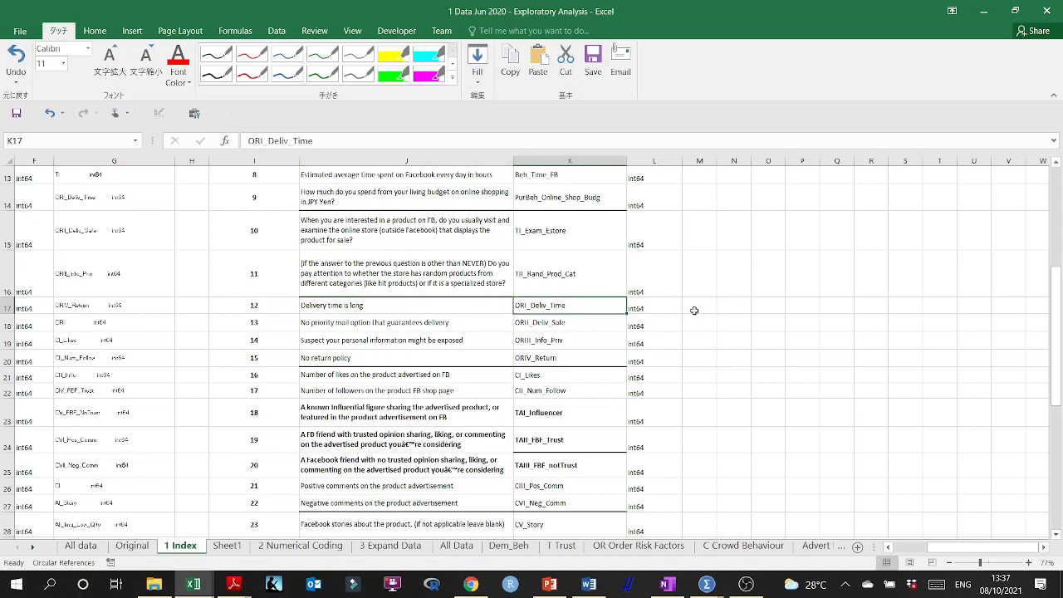
{"action": "left_click", "coordinate": [568, 324]}
{"action": "left_click", "coordinate": [568, 339]}
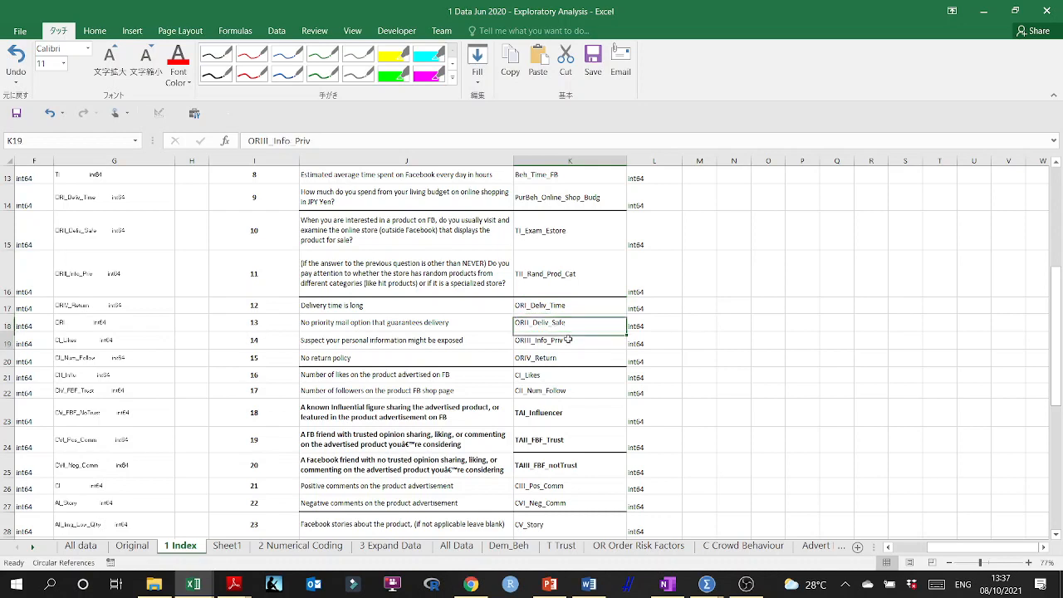
{"action": "left_click", "coordinate": [570, 362]}
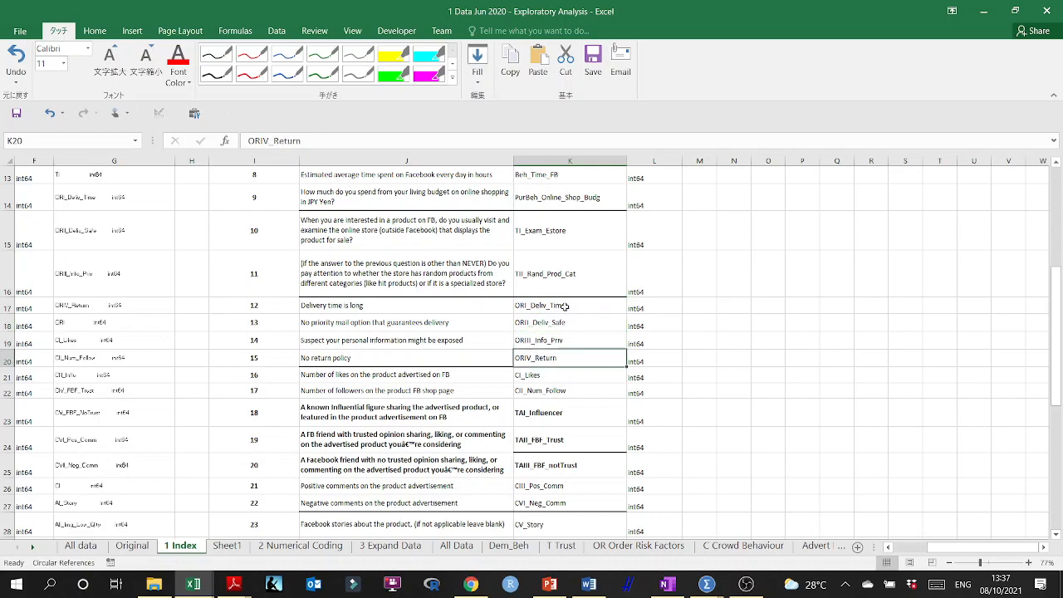
{"action": "left_click_drag", "start_coordinate": [556, 305], "coordinate": [562, 357]}
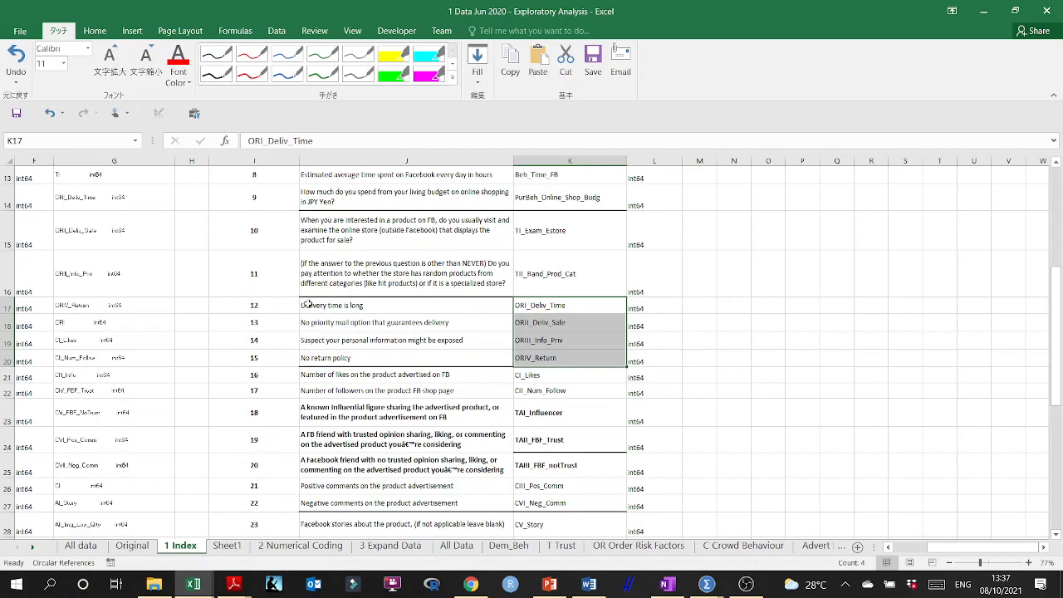
{"action": "scroll", "coordinate": [307, 305], "scroll_direction": "down", "scroll_amount": 1}
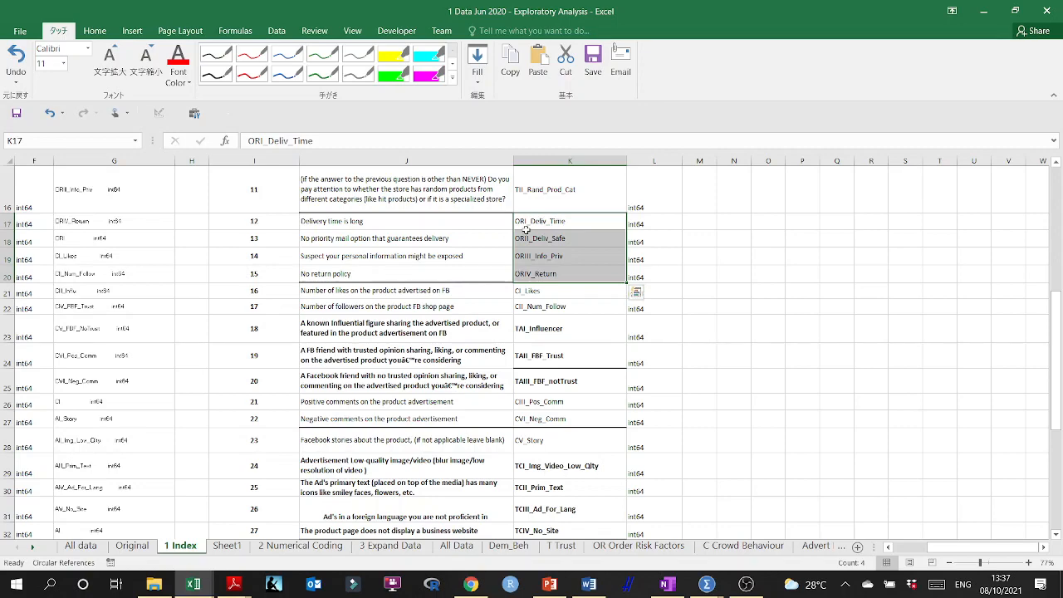
- Minimize both Excel workbooks and return to Table 1 in the Word document
{"action": "left_click", "coordinate": [984, 11]}
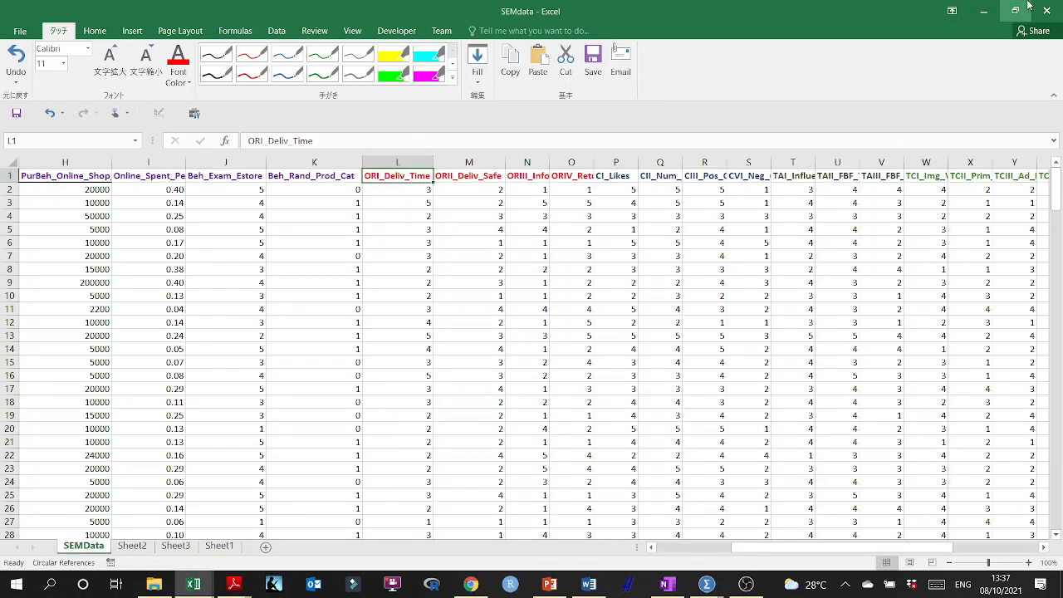
{"action": "left_click", "coordinate": [984, 11]}
{"action": "left_click", "coordinate": [575, 592]}
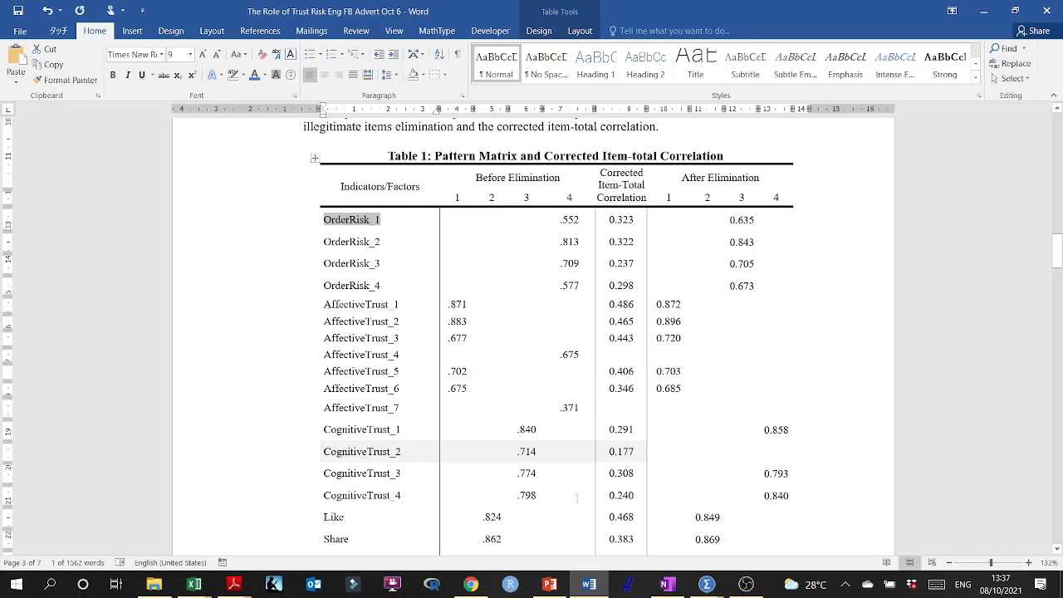
- Switch back to the Exploratory Analysis workbook and point out each variable code from ORI_Deliv_Time through ORIV_Return
{"action": "mouse_move", "coordinate": [194, 584]}
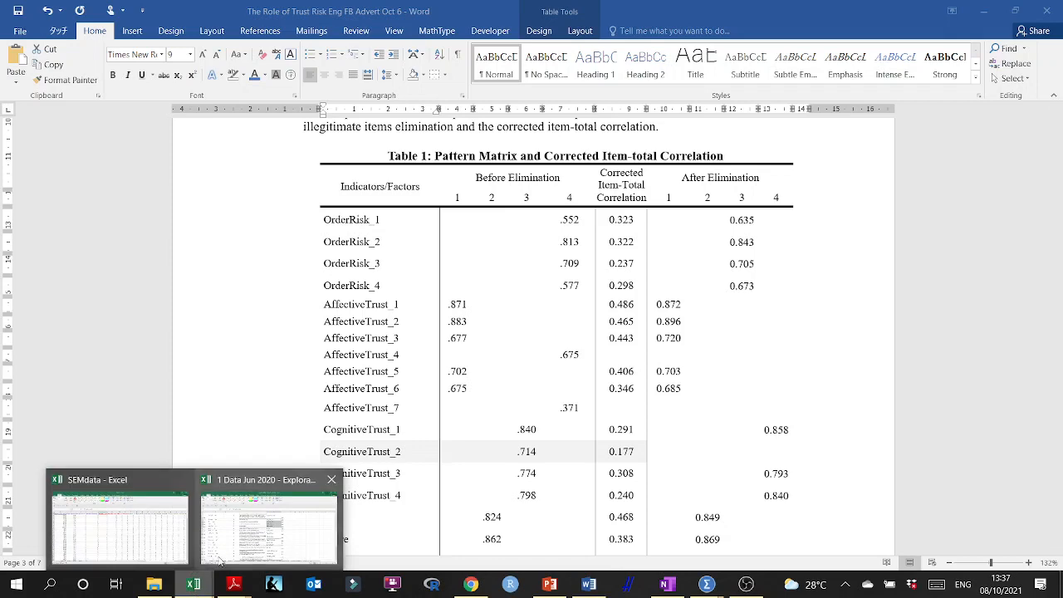
{"action": "left_click", "coordinate": [270, 521]}
{"action": "left_click", "coordinate": [525, 229]}
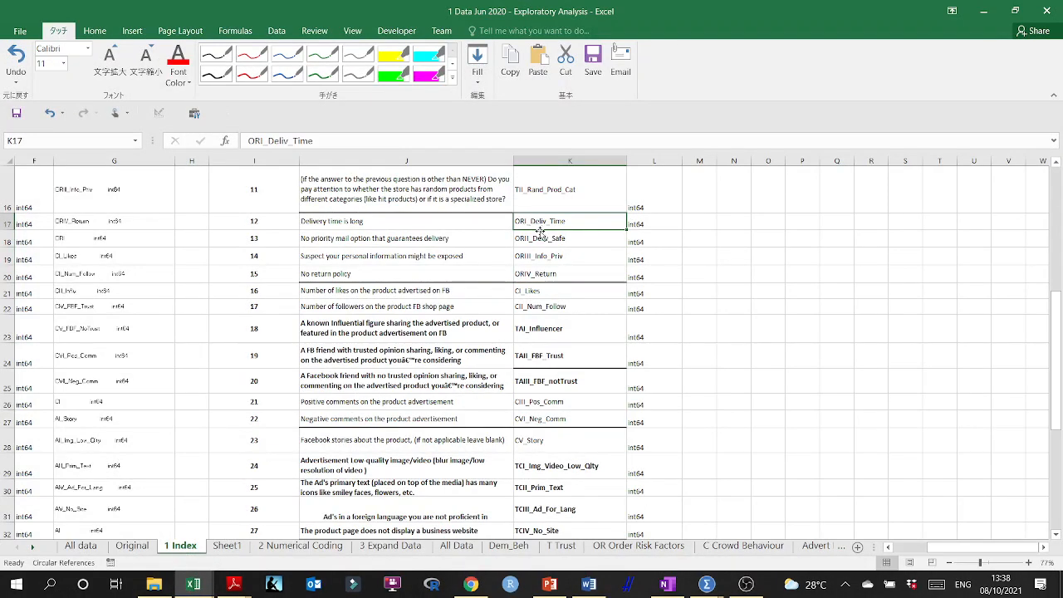
{"action": "left_click", "coordinate": [557, 240]}
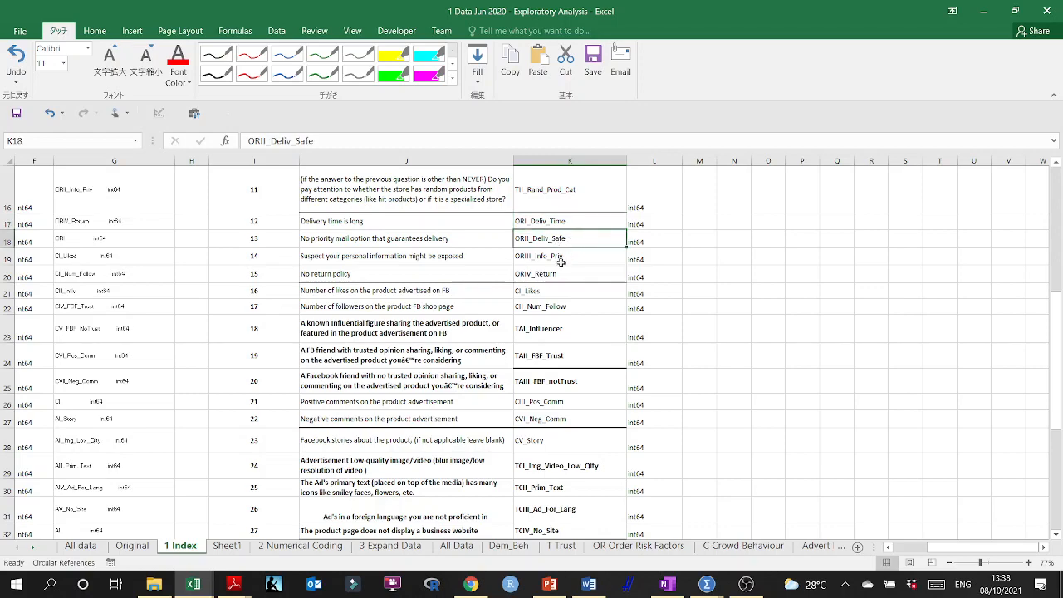
{"action": "left_click", "coordinate": [559, 259]}
{"action": "left_click", "coordinate": [559, 274]}
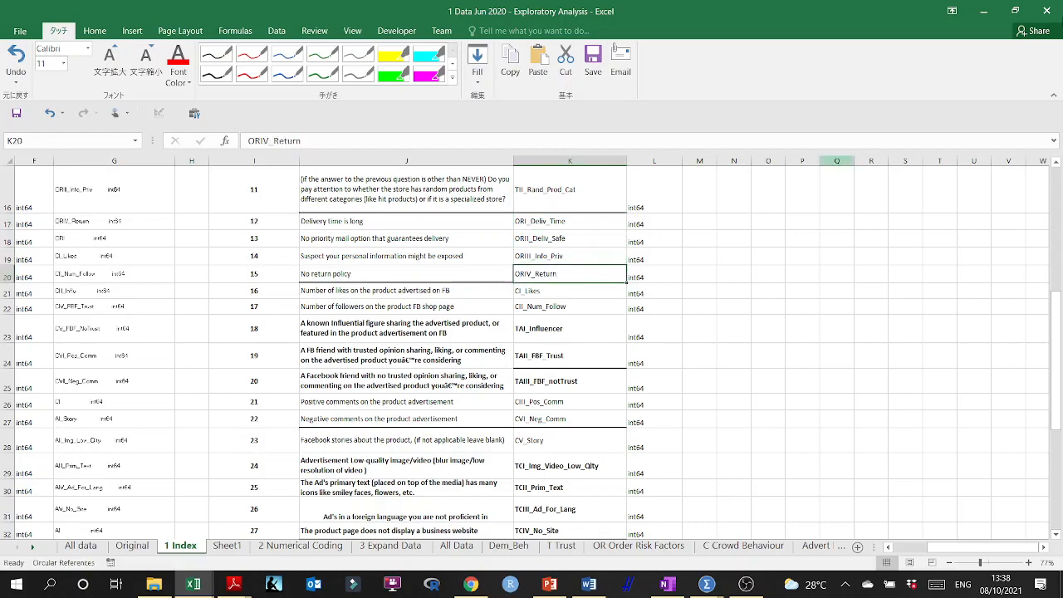
- Return to the Word document and highlight the OrderRisk_1 indicator name in Table 1
{"action": "left_click", "coordinate": [984, 11]}
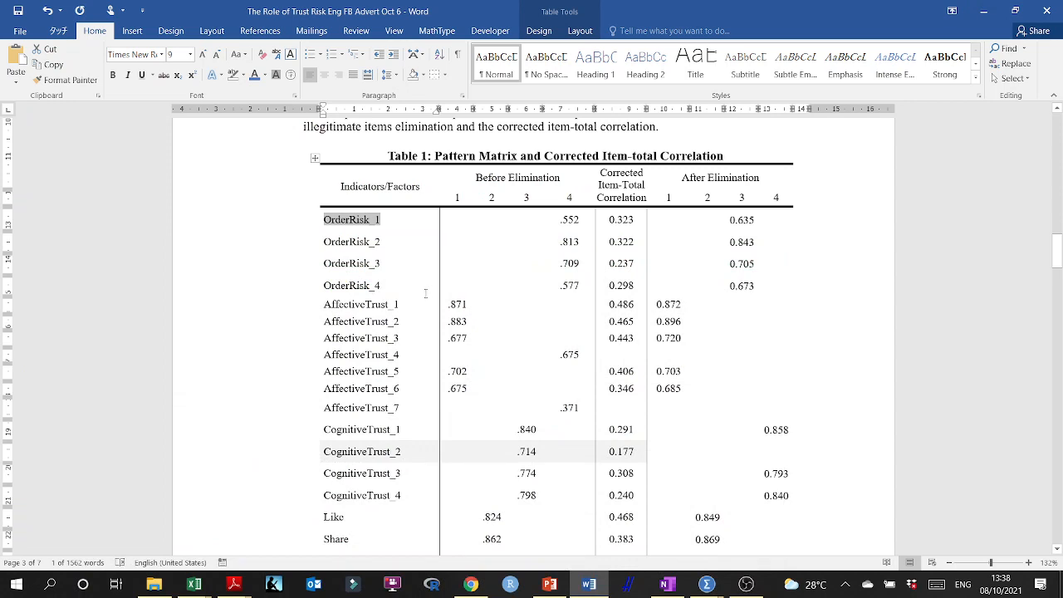
{"action": "scroll", "coordinate": [426, 293], "scroll_direction": "down", "scroll_amount": 1}
{"action": "left_click", "coordinate": [338, 176]}
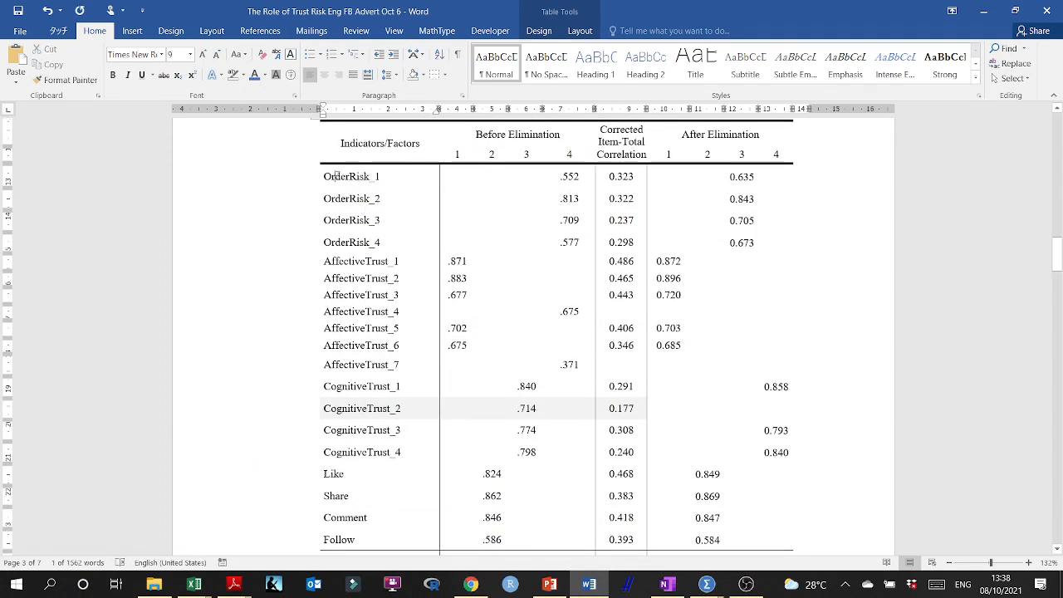
{"action": "left_click_drag", "start_coordinate": [324, 176], "coordinate": [383, 178]}
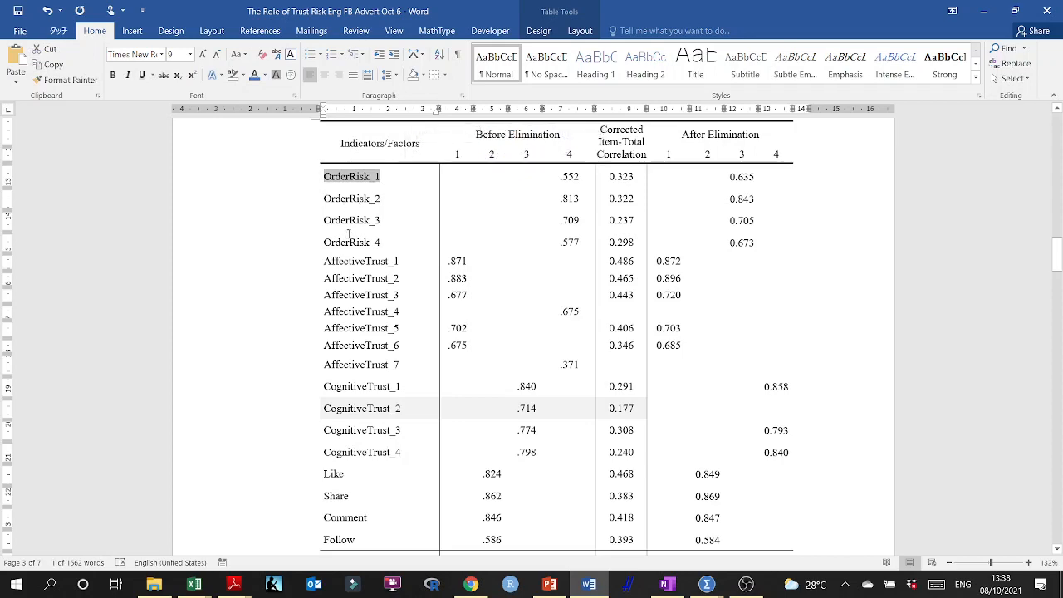
- Review section 5.1.1 above Table 1 and highlight the text on the SPSS promax with kaiser normalization rotation and pattern matrix
{"action": "scroll", "coordinate": [353, 374], "scroll_direction": "up", "scroll_amount": 3}
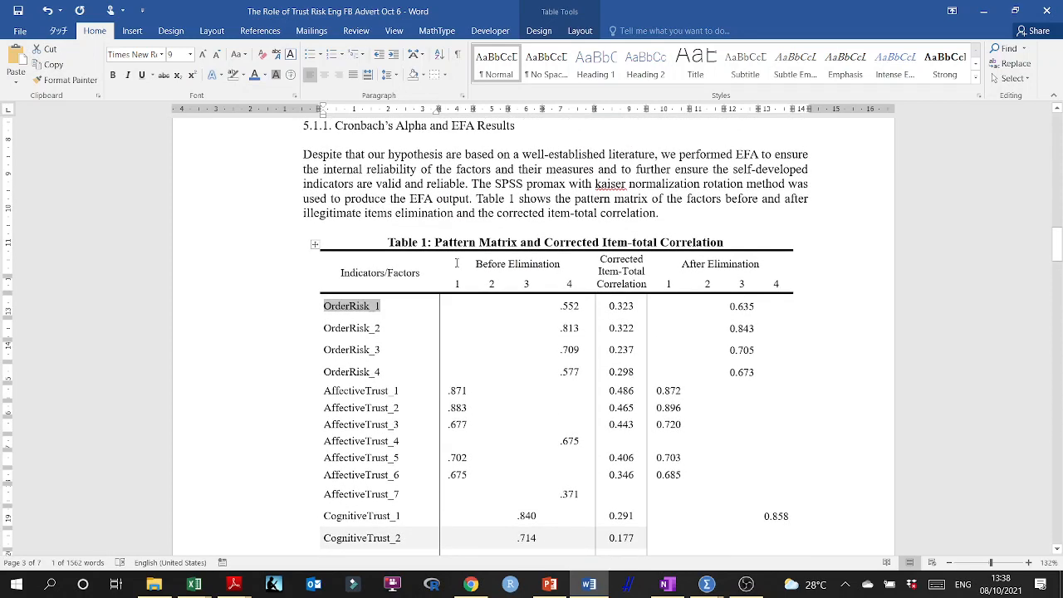
{"action": "scroll", "coordinate": [465, 240], "scroll_direction": "down", "scroll_amount": 1}
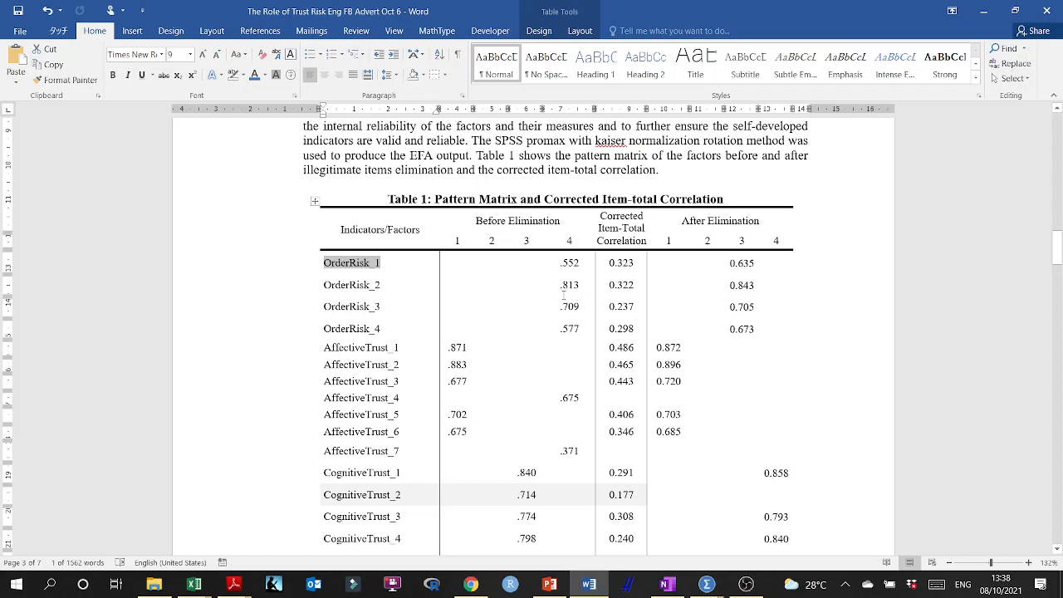
{"action": "scroll", "coordinate": [441, 313], "scroll_direction": "down", "scroll_amount": 1}
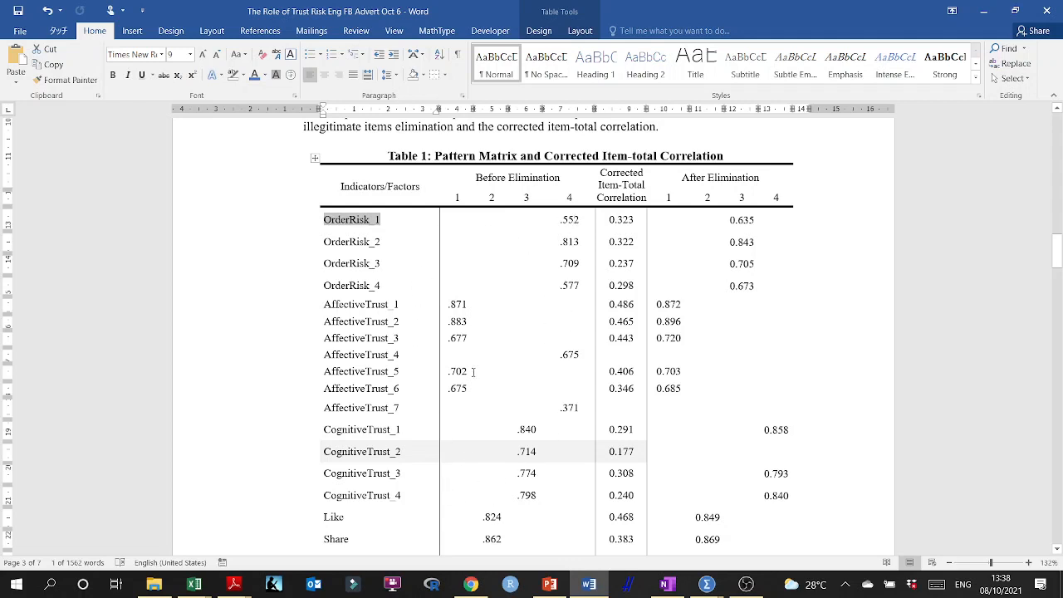
{"action": "scroll", "coordinate": [500, 377], "scroll_direction": "up", "scroll_amount": 3}
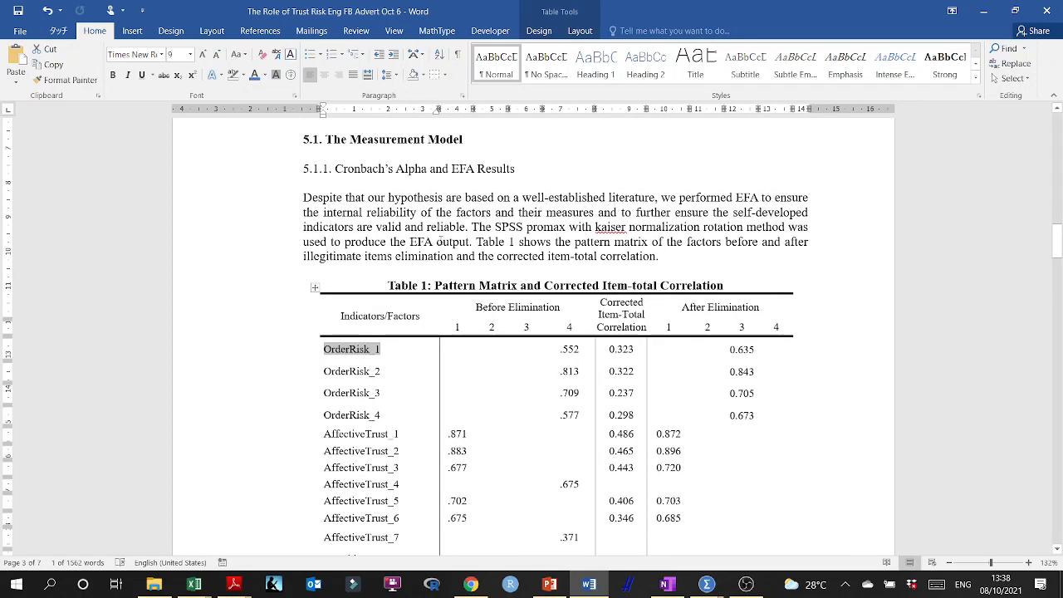
{"action": "left_click_drag", "start_coordinate": [495, 227], "coordinate": [803, 241]}
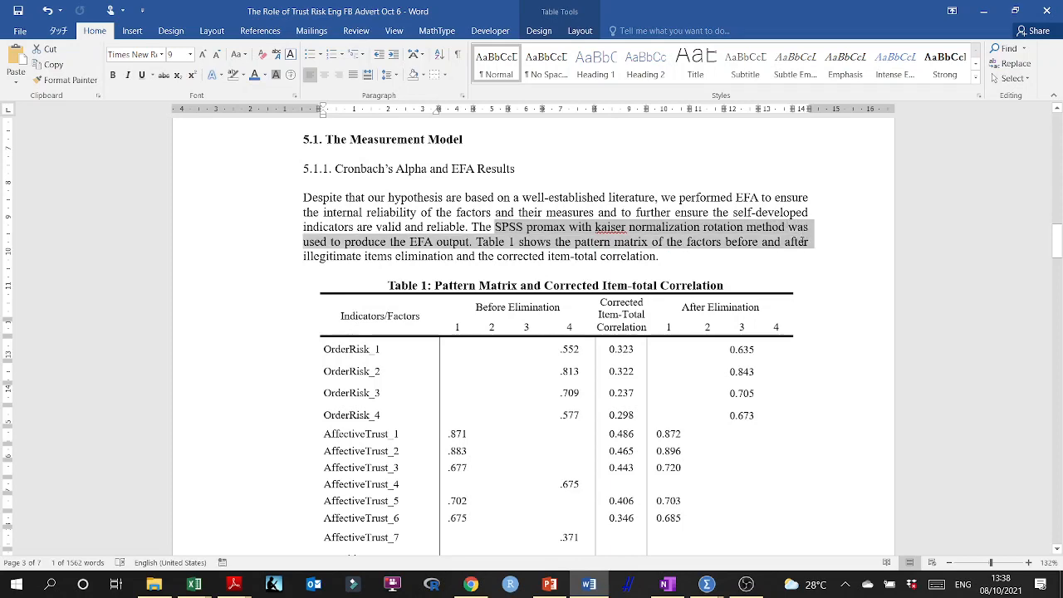
{"action": "left_click", "coordinate": [738, 253]}
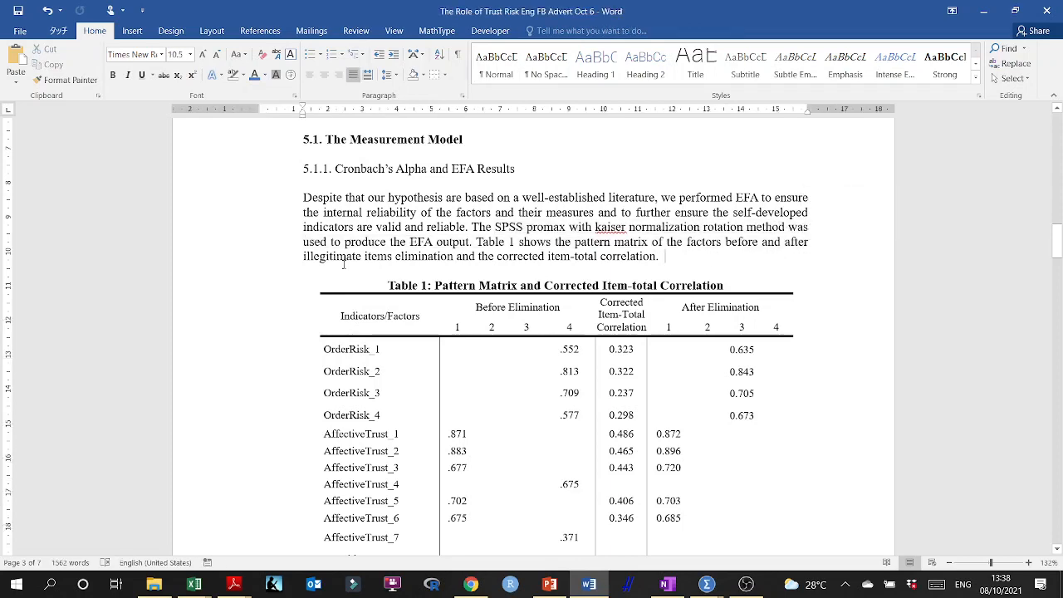
- Highlight the four OrderRisk loadings before elimination in Table 1, and point out factor numbers 1 to 4 in the header
{"action": "scroll", "coordinate": [343, 264], "scroll_direction": "down", "scroll_amount": 3}
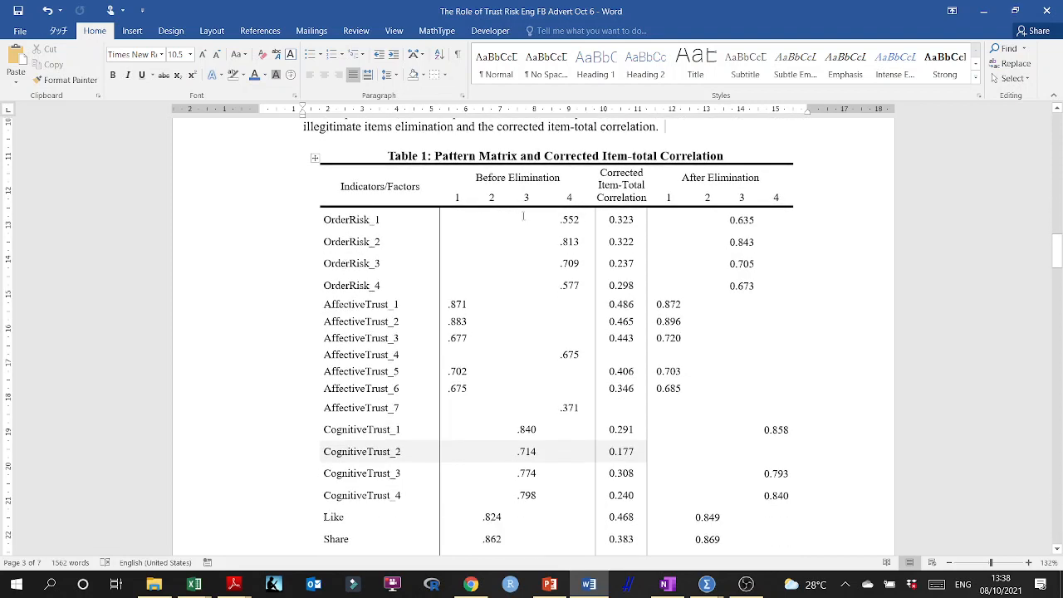
{"action": "left_click_drag", "start_coordinate": [572, 218], "coordinate": [574, 282]}
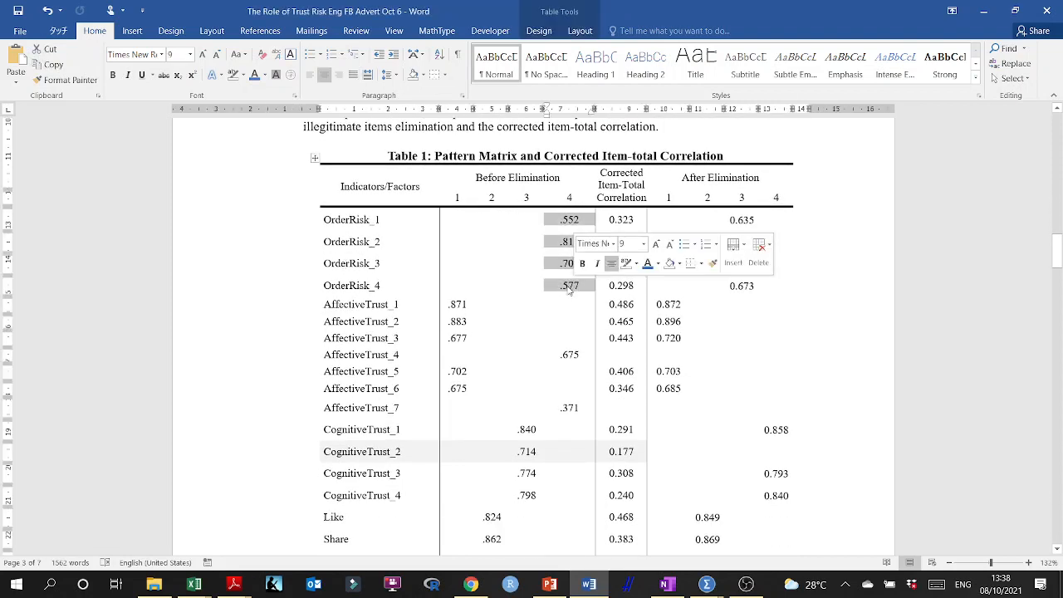
{"action": "double_click", "coordinate": [457, 198]}
{"action": "left_click", "coordinate": [496, 197]}
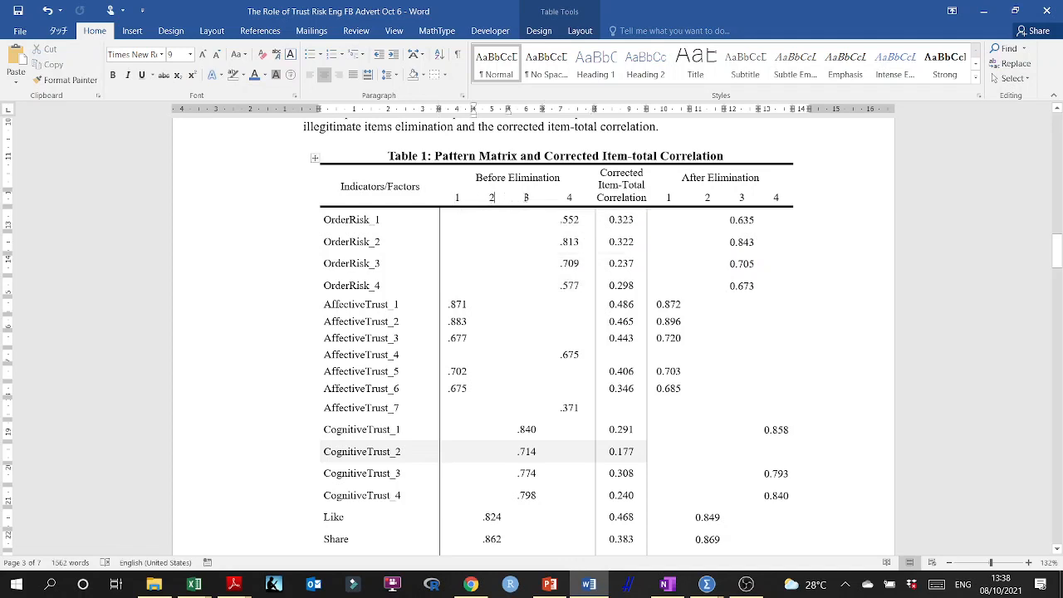
{"action": "double_click", "coordinate": [526, 197]}
{"action": "double_click", "coordinate": [569, 198]}
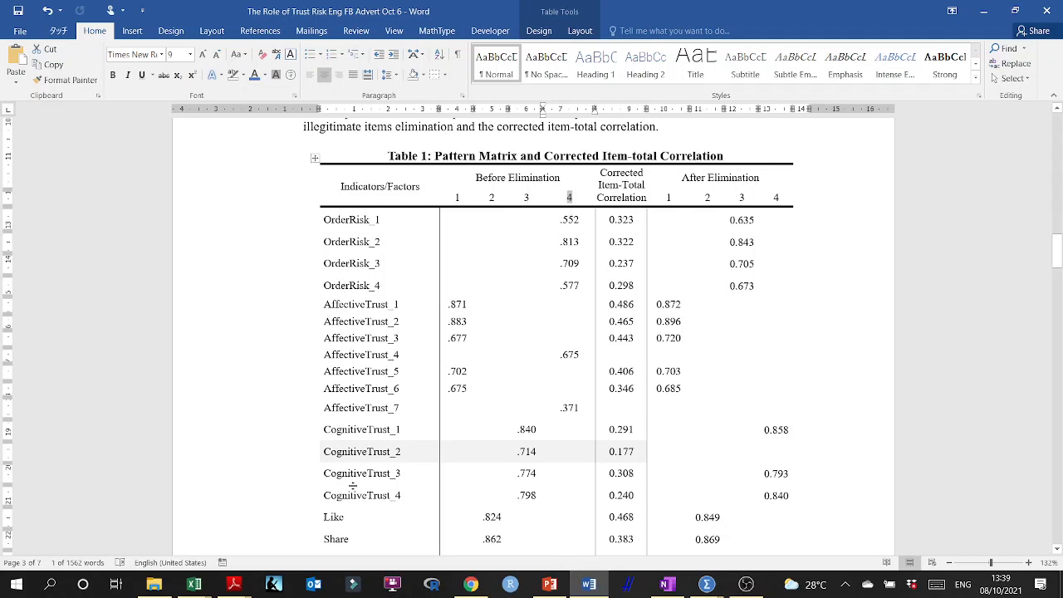
- Examine the lower rows of Table 1 from Like to Follow and point out factor 2 under Before Elimination
{"action": "scroll", "coordinate": [353, 487], "scroll_direction": "down", "scroll_amount": 2}
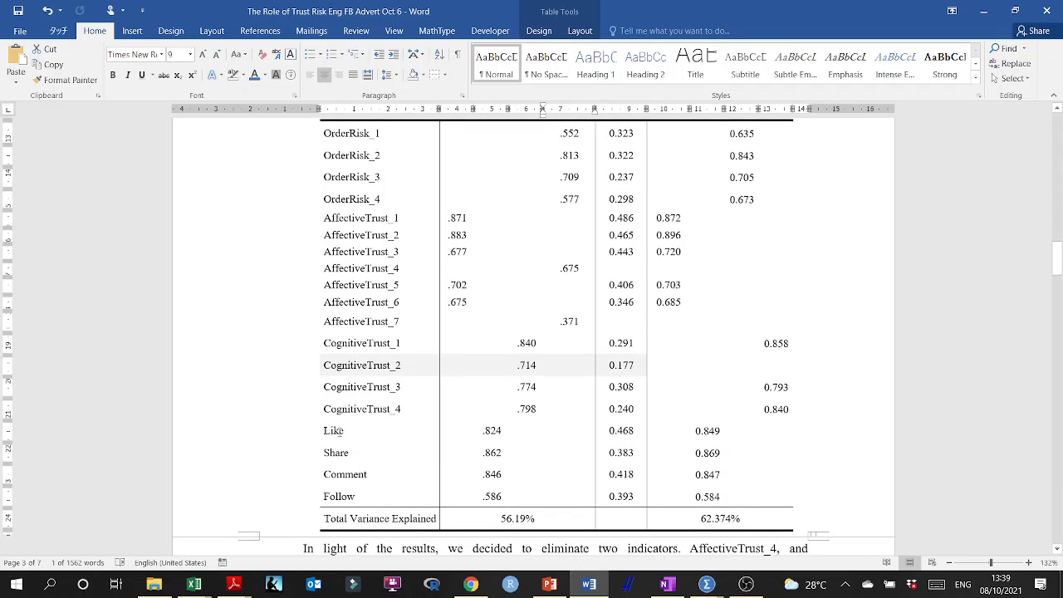
{"action": "scroll", "coordinate": [491, 216], "scroll_direction": "up", "scroll_amount": 1}
{"action": "left_click", "coordinate": [492, 152]}
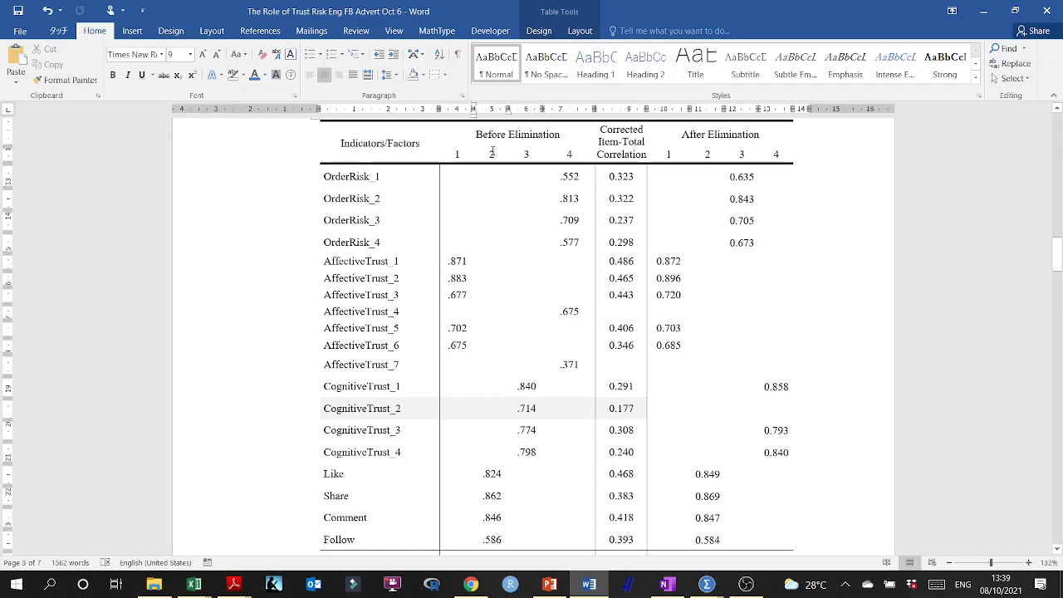
{"action": "scroll", "coordinate": [492, 152], "scroll_direction": "down", "scroll_amount": 1, "text": "ctrl"}
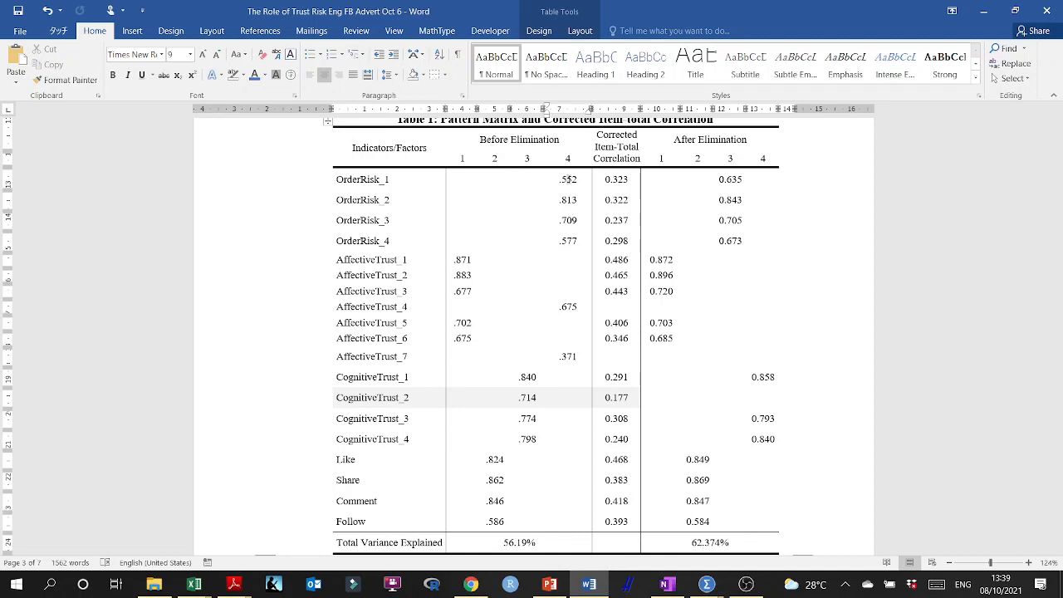
- Highlight the OrderRisk_1 to OrderRisk_4 indicator names and their Before Elimination loadings under factor 4
{"action": "left_click_drag", "start_coordinate": [359, 179], "coordinate": [369, 240]}
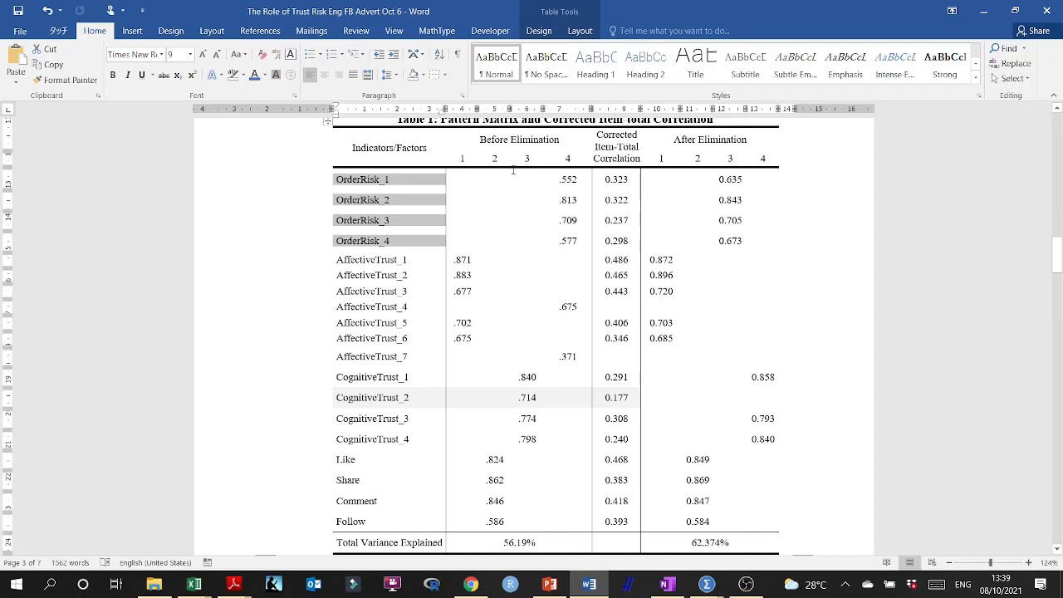
{"action": "left_click_drag", "start_coordinate": [570, 178], "coordinate": [566, 250]}
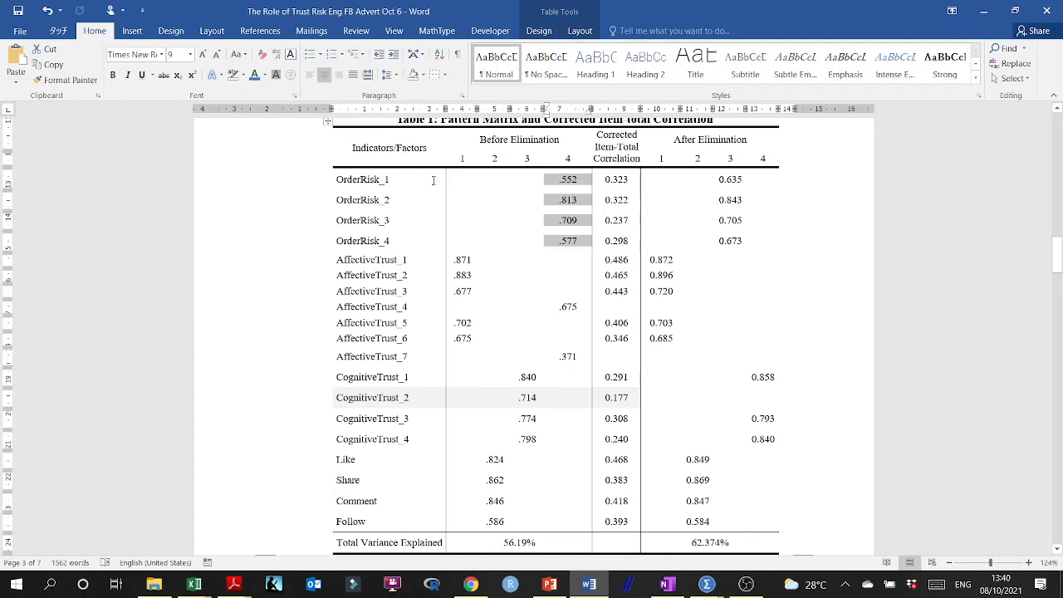
{"action": "left_click", "coordinate": [494, 184]}
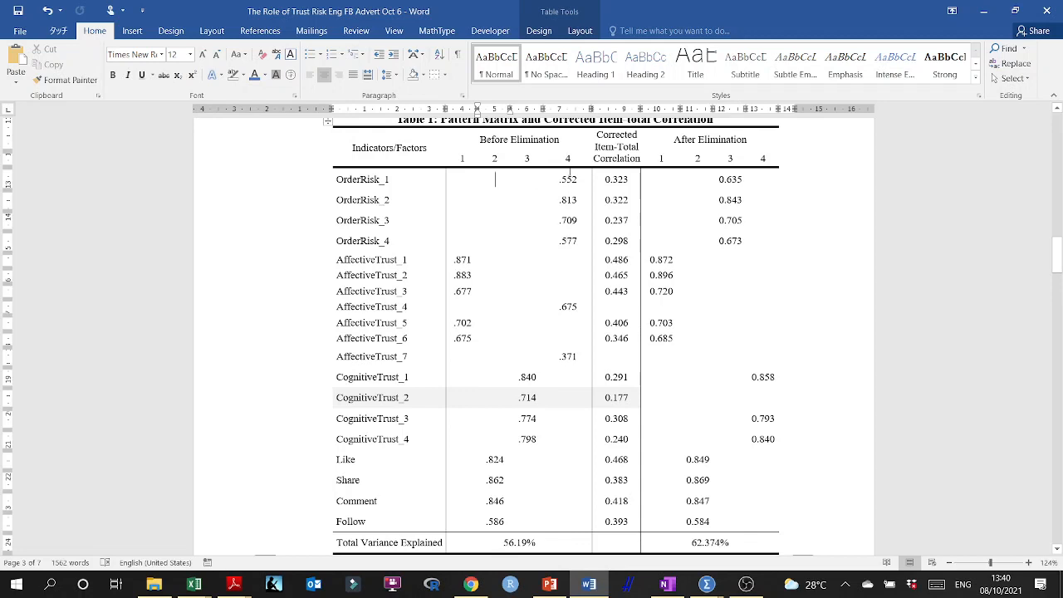
{"action": "left_click_drag", "start_coordinate": [568, 180], "coordinate": [569, 241]}
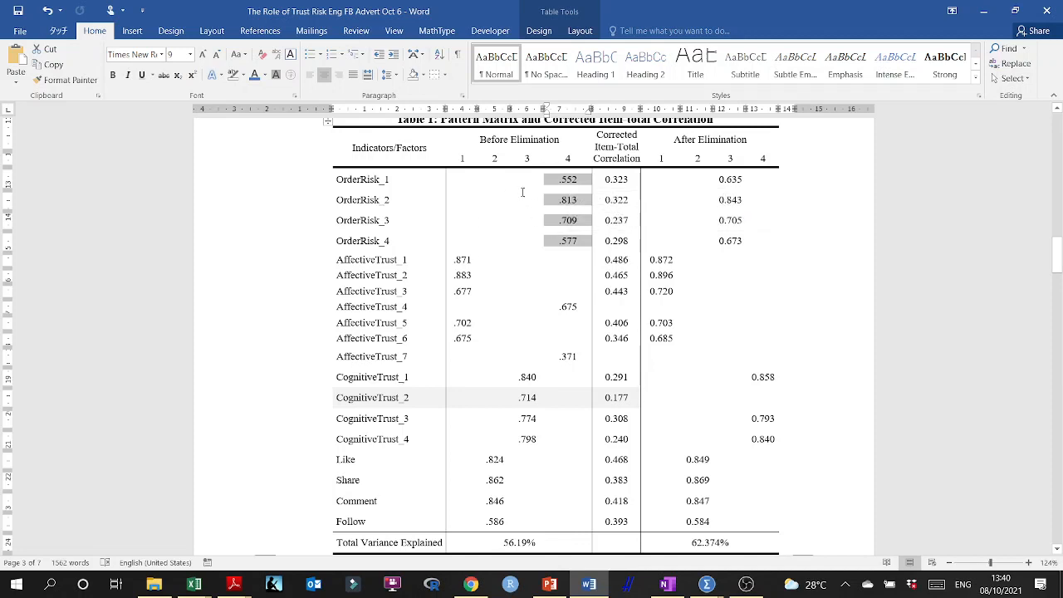
- Highlight the AffectiveTrust_1 to AffectiveTrust_3 loadings on factor 1, and contrast them with AffectiveTrust_4's loading alongside OrderRisk on factor 4
{"action": "left_click_drag", "start_coordinate": [463, 260], "coordinate": [463, 297]}
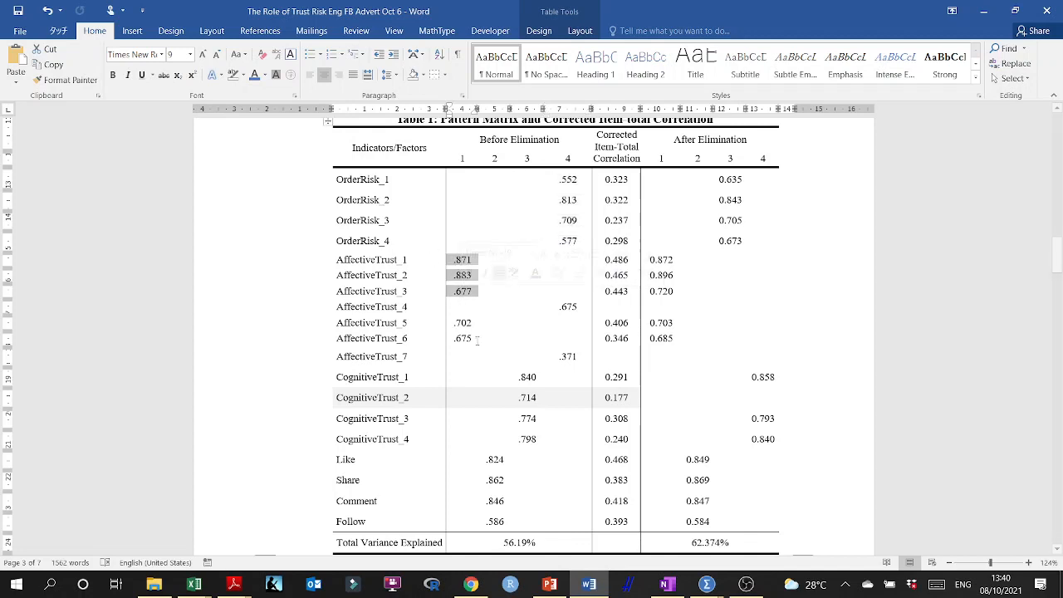
{"action": "left_click_drag", "start_coordinate": [580, 309], "coordinate": [399, 308]}
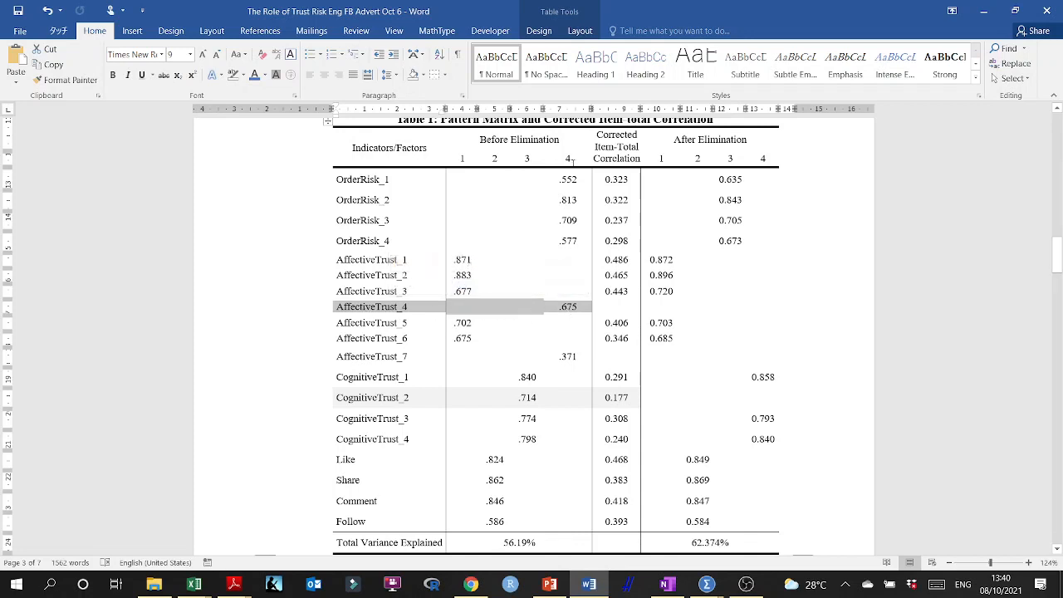
{"action": "left_click", "coordinate": [574, 306]}
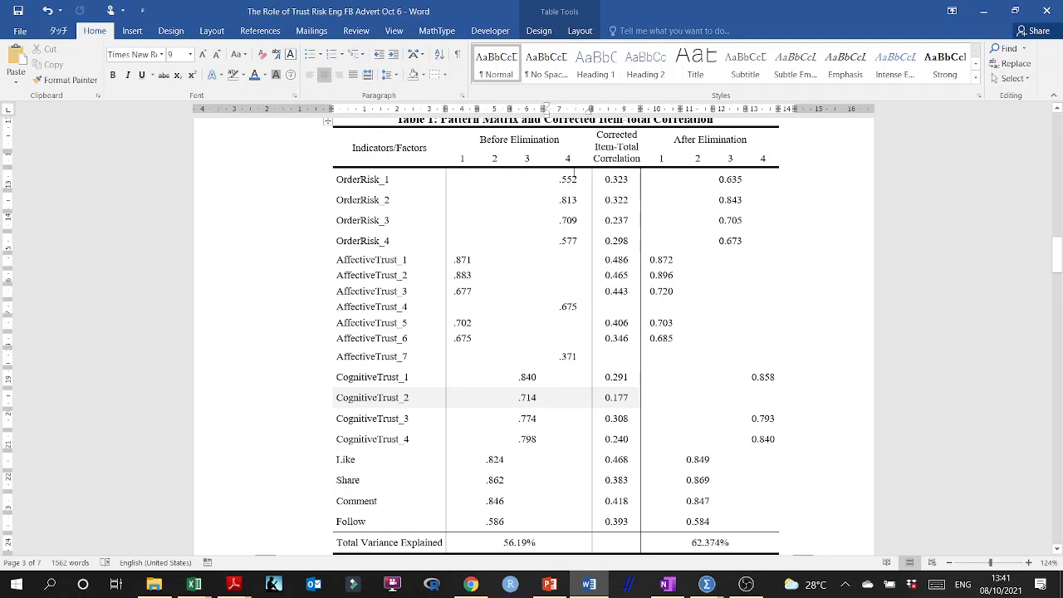
{"action": "left_click_drag", "start_coordinate": [571, 189], "coordinate": [565, 307]}
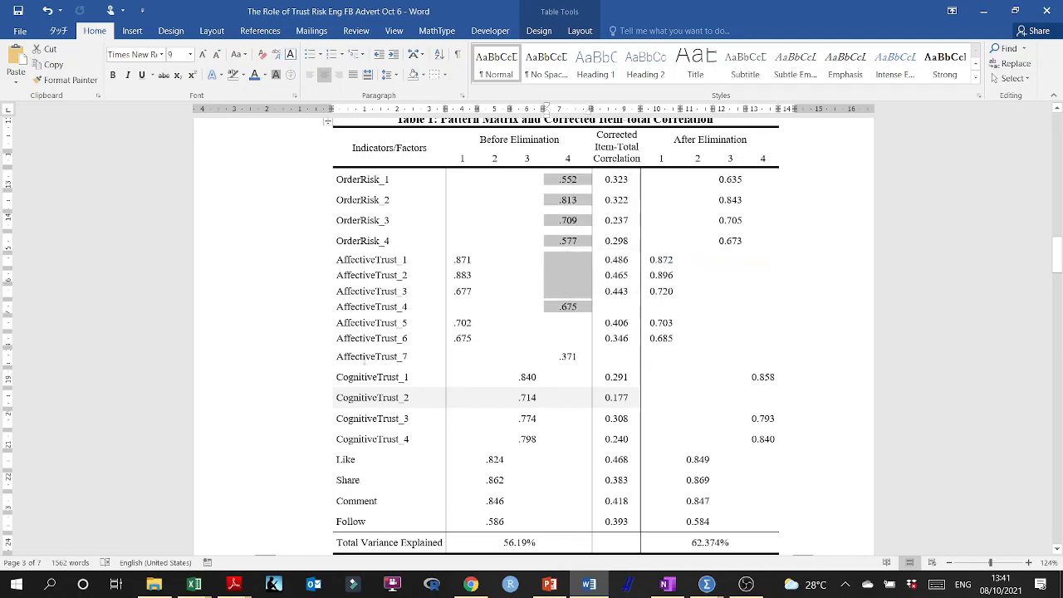
- Highlight the AffectiveTrust_7 row across the Before Elimination factors, including its individual loading on factor 4
{"action": "left_click_drag", "start_coordinate": [348, 359], "coordinate": [580, 357]}
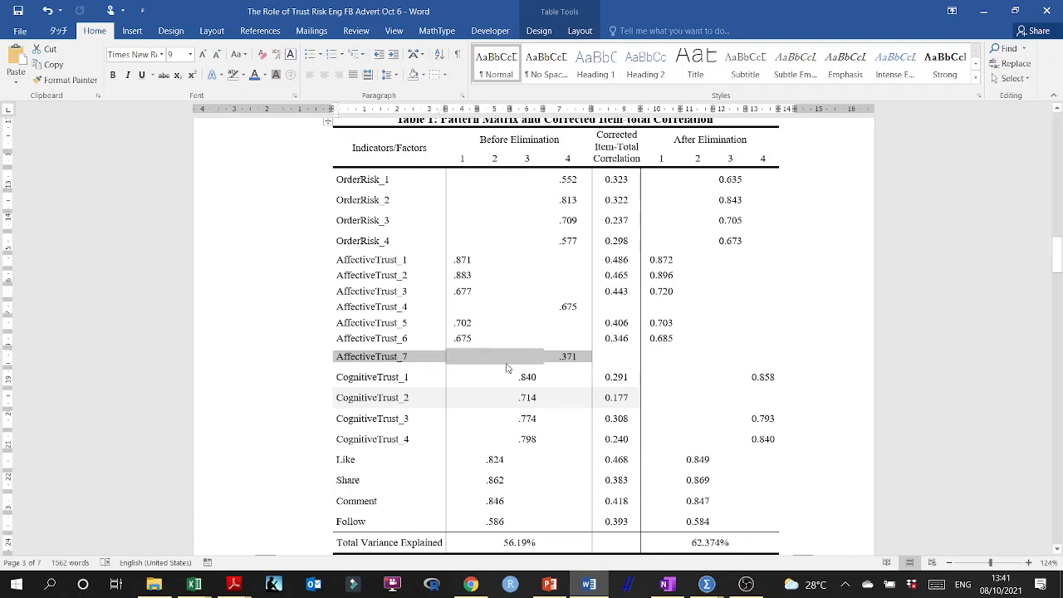
{"action": "left_click", "coordinate": [573, 357]}
{"action": "double_click", "coordinate": [573, 357]}
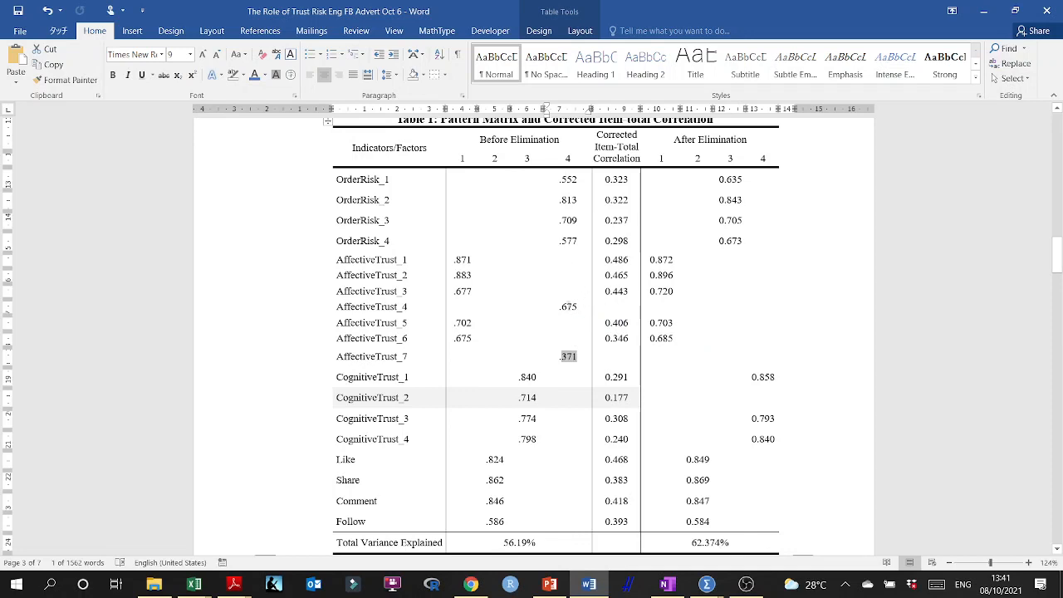
- Point out the factor 4 loading of AffectiveTrust_4 and highlight the AffectiveTrust_4 and AffectiveTrust_7 rows in turn
{"action": "triple_click", "coordinate": [570, 306]}
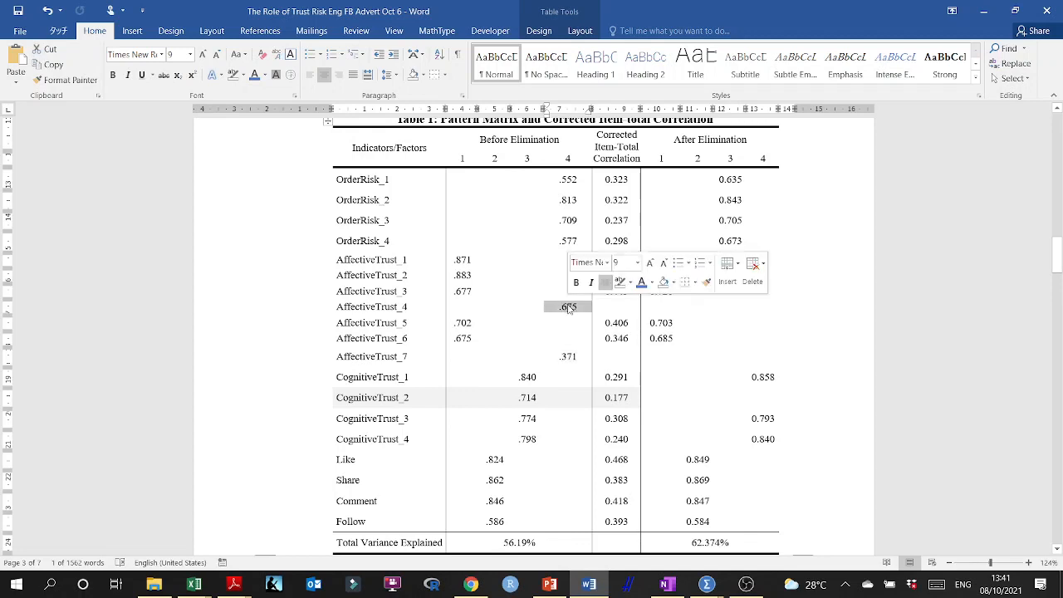
{"action": "left_click_drag", "start_coordinate": [338, 307], "coordinate": [574, 307]}
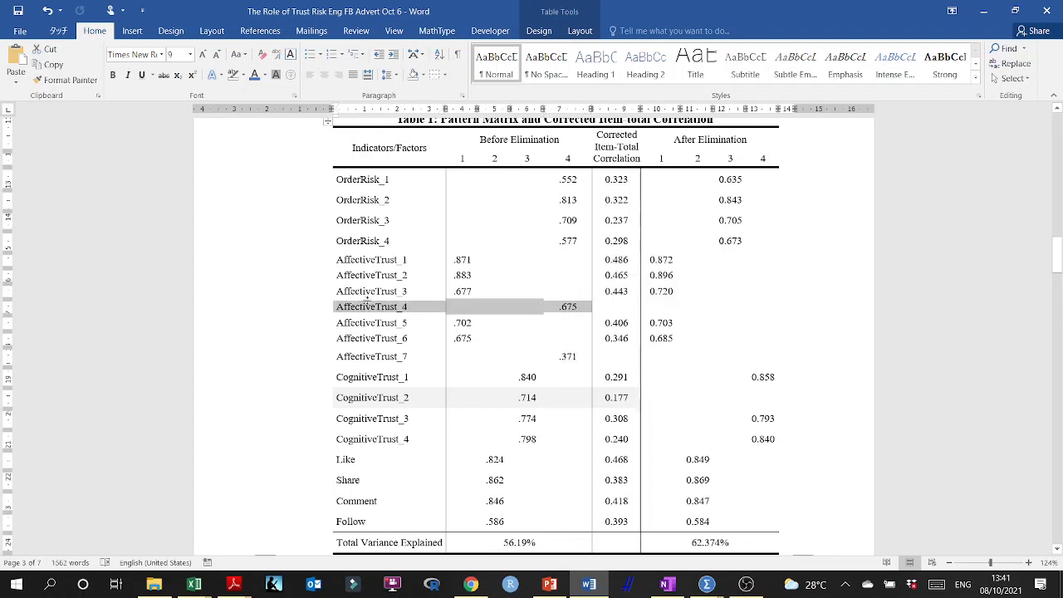
{"action": "left_click_drag", "start_coordinate": [575, 358], "coordinate": [341, 357]}
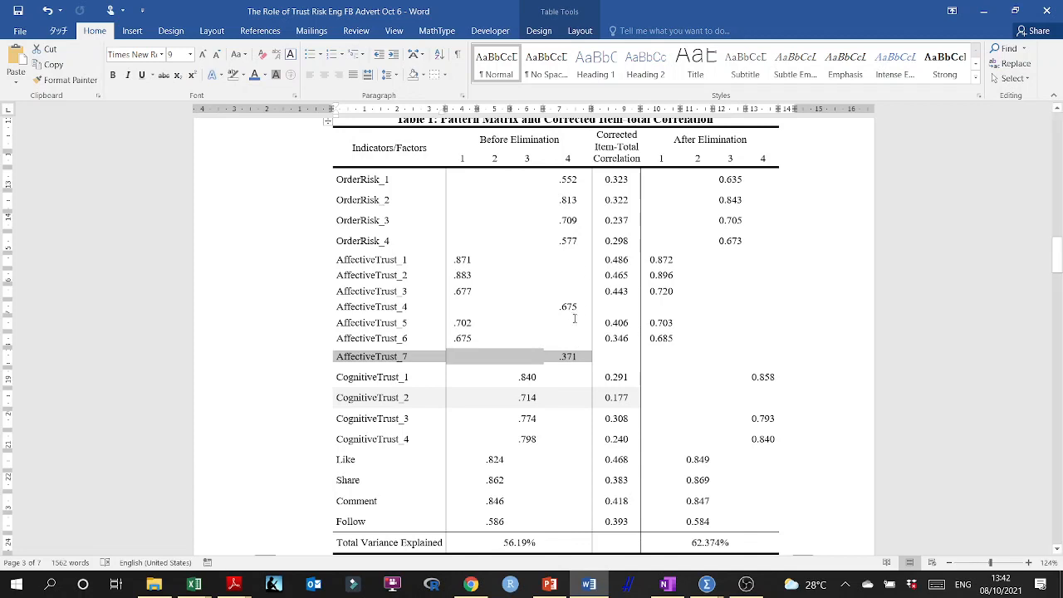
{"action": "left_click_drag", "start_coordinate": [575, 308], "coordinate": [363, 307]}
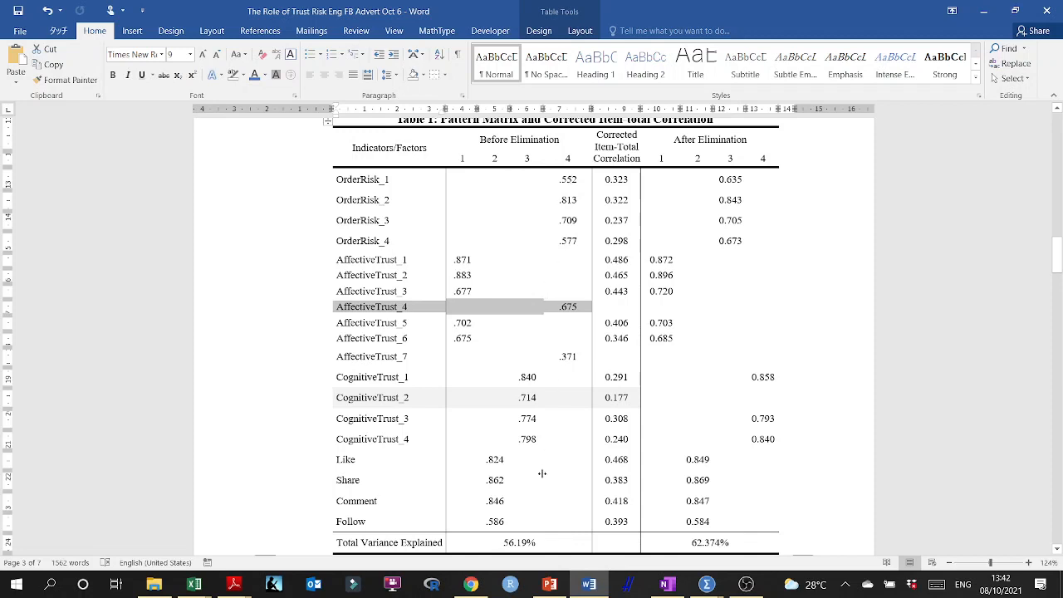
- Compare the OrderRisk loadings on factor 4 with the AffectiveTrust_4 and AffectiveTrust_7 rows by highlighting each in turn
{"action": "left_click_drag", "start_coordinate": [570, 180], "coordinate": [570, 241]}
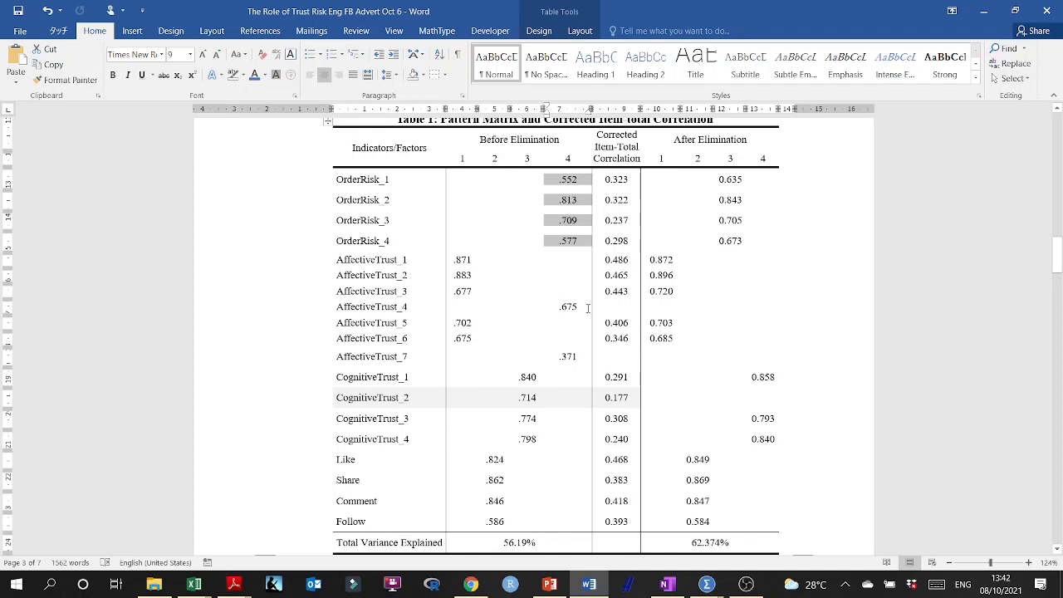
{"action": "left_click_drag", "start_coordinate": [587, 308], "coordinate": [370, 306]}
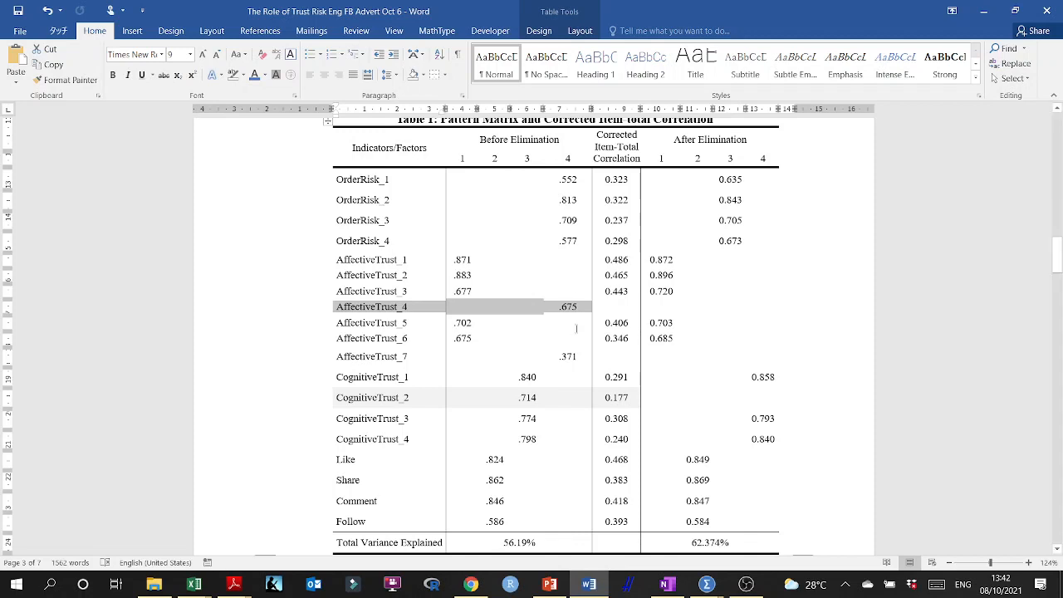
{"action": "left_click_drag", "start_coordinate": [589, 357], "coordinate": [396, 357]}
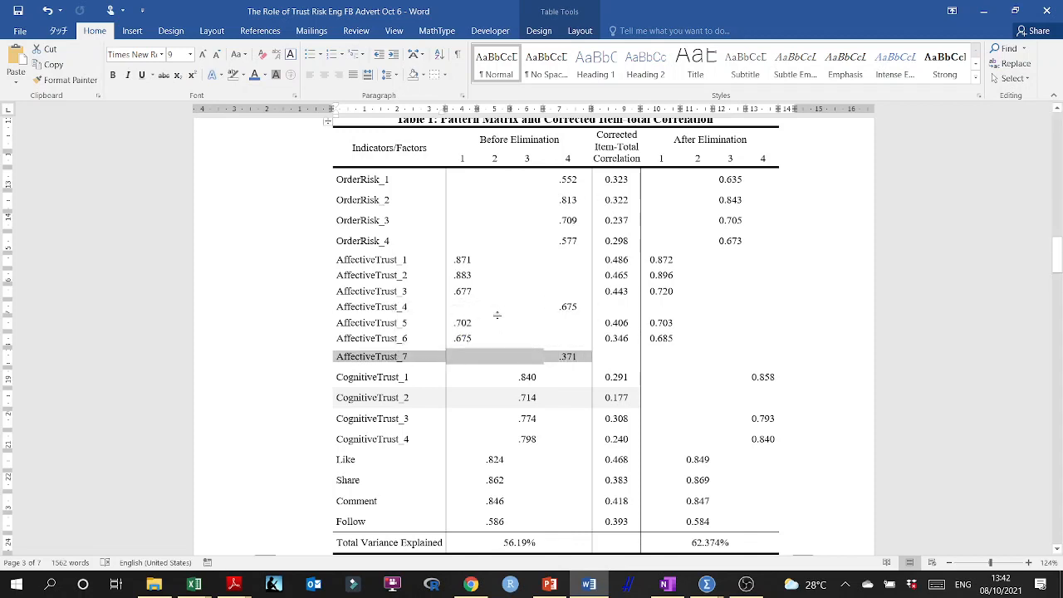
{"action": "left_click_drag", "start_coordinate": [581, 307], "coordinate": [398, 307]}
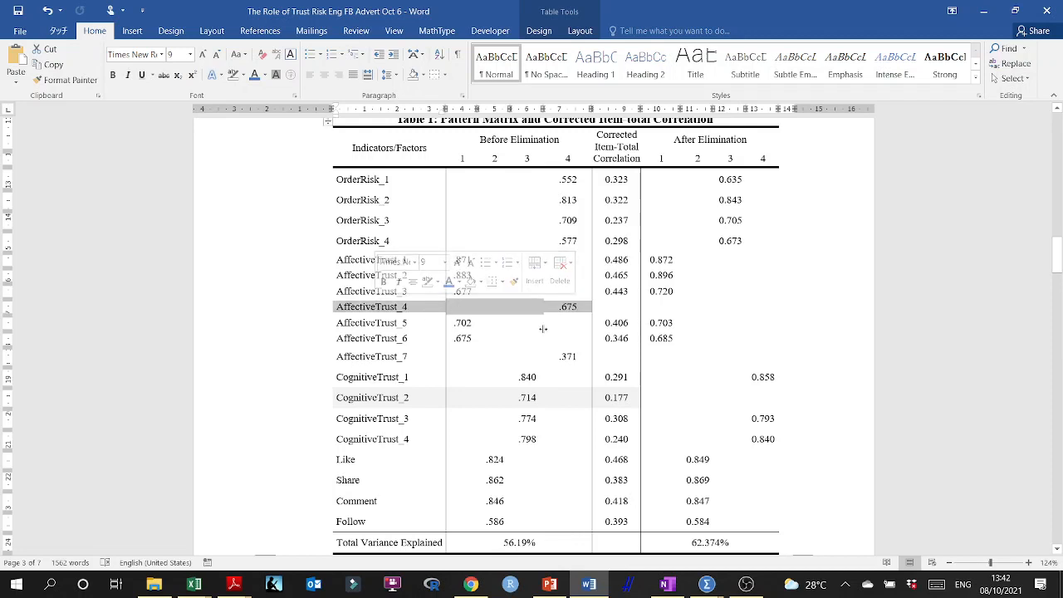
{"action": "left_click_drag", "start_coordinate": [585, 356], "coordinate": [406, 358]}
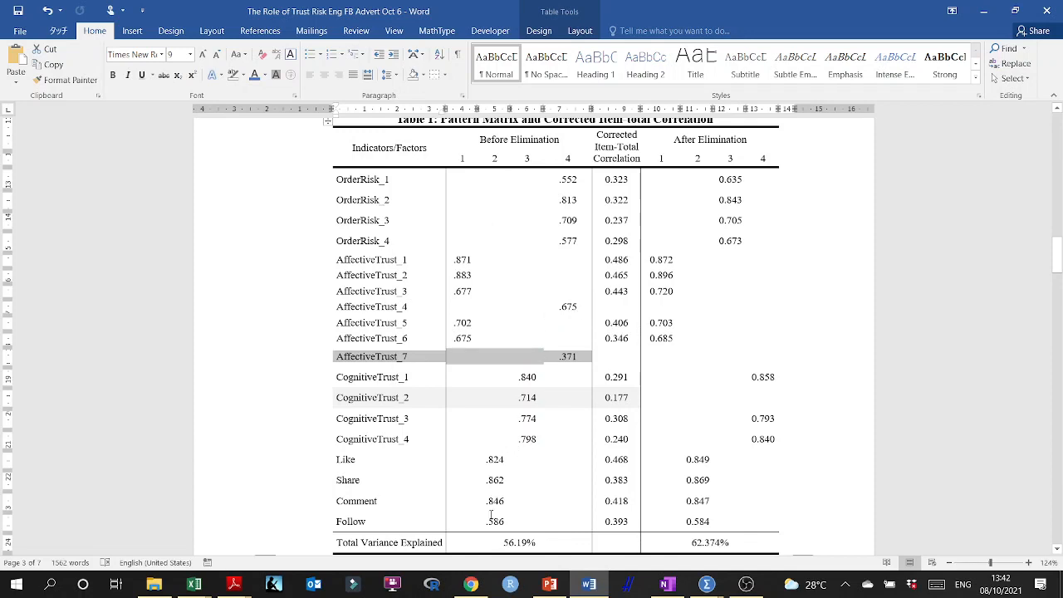
- Highlight the AffectiveTrust_4 row once more, followed by the AffectiveTrust_7 row, and clear the selection
{"action": "left_click", "coordinate": [572, 308]}
{"action": "left_click_drag", "start_coordinate": [407, 307], "coordinate": [582, 307]}
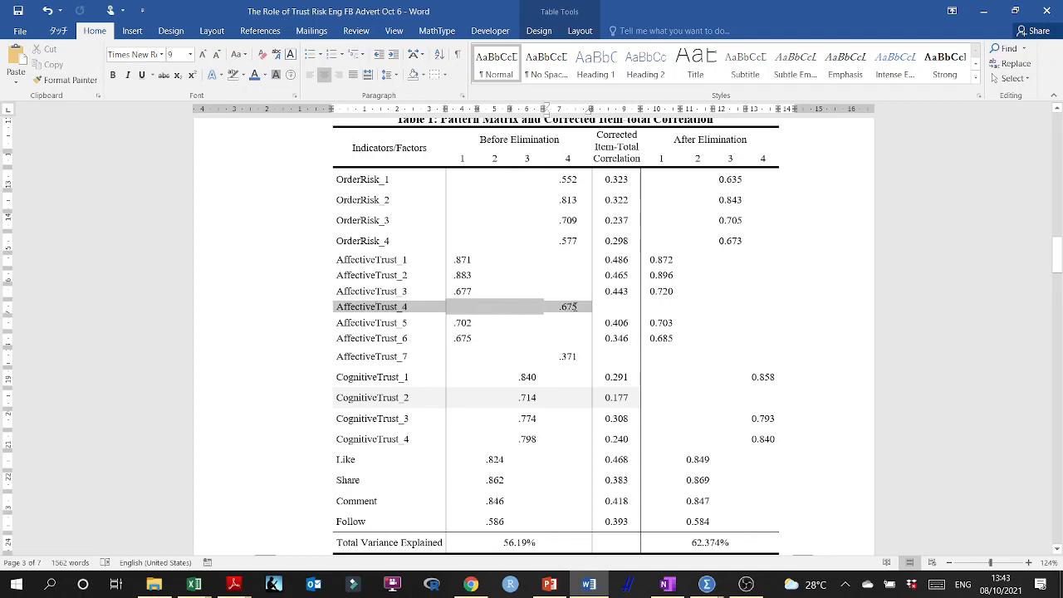
{"action": "left_click_drag", "start_coordinate": [574, 357], "coordinate": [411, 356]}
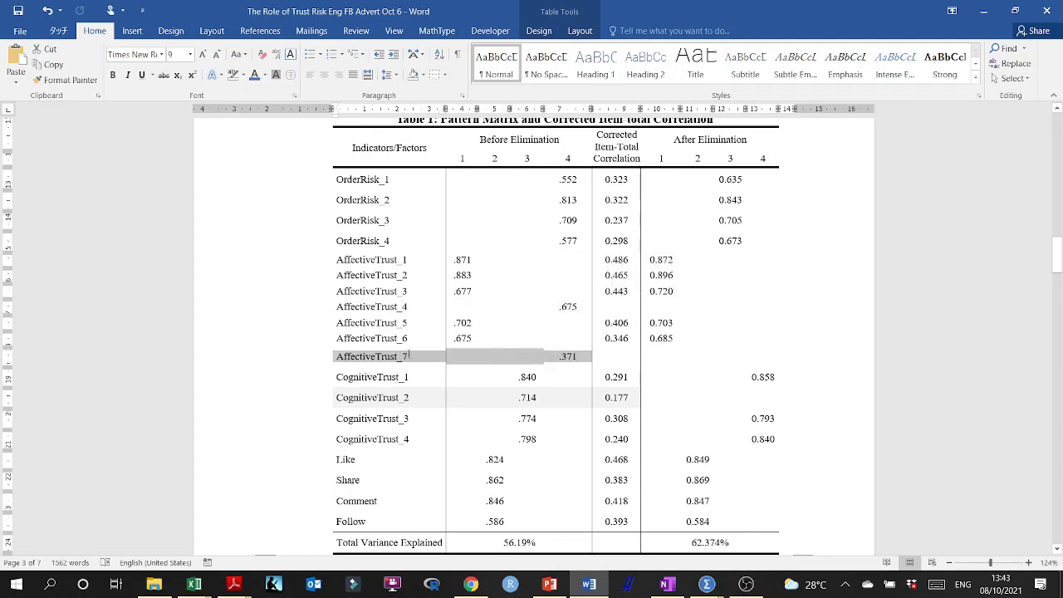
{"action": "left_click", "coordinate": [410, 356]}
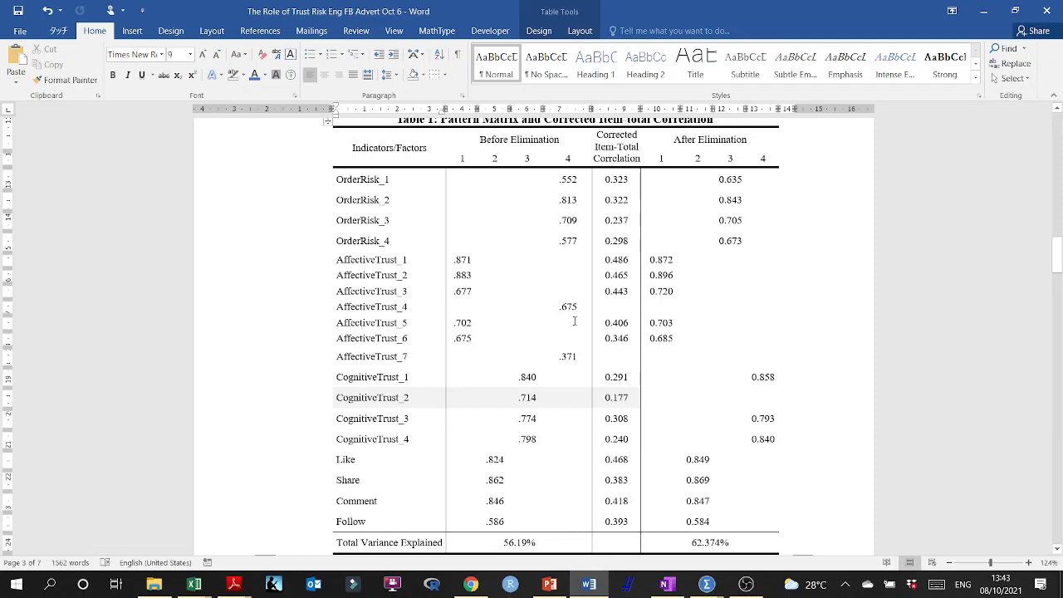
- Highlight the AffectiveTrust_4 and AffectiveTrust_7 rows in turn, followed by the factor 1 loadings of AffectiveTrust_1 through AffectiveTrust_6
{"action": "scroll", "coordinate": [574, 321], "scroll_direction": "down", "scroll_amount": 1}
{"action": "scroll", "coordinate": [560, 356], "scroll_direction": "up", "scroll_amount": 1}
{"action": "left_click_drag", "start_coordinate": [587, 306], "coordinate": [363, 307]}
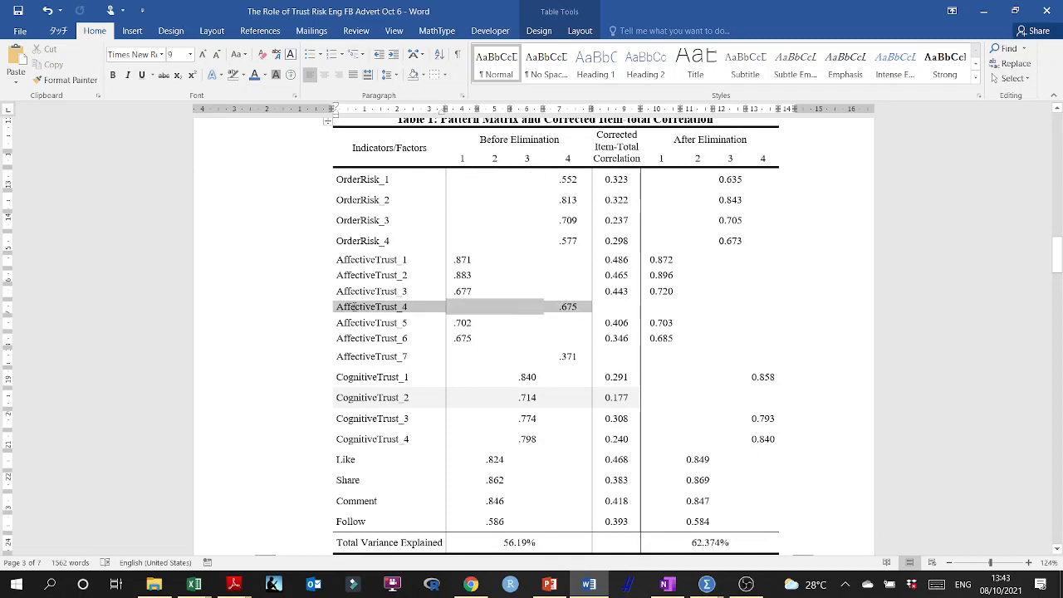
{"action": "left_click_drag", "start_coordinate": [579, 356], "coordinate": [383, 358]}
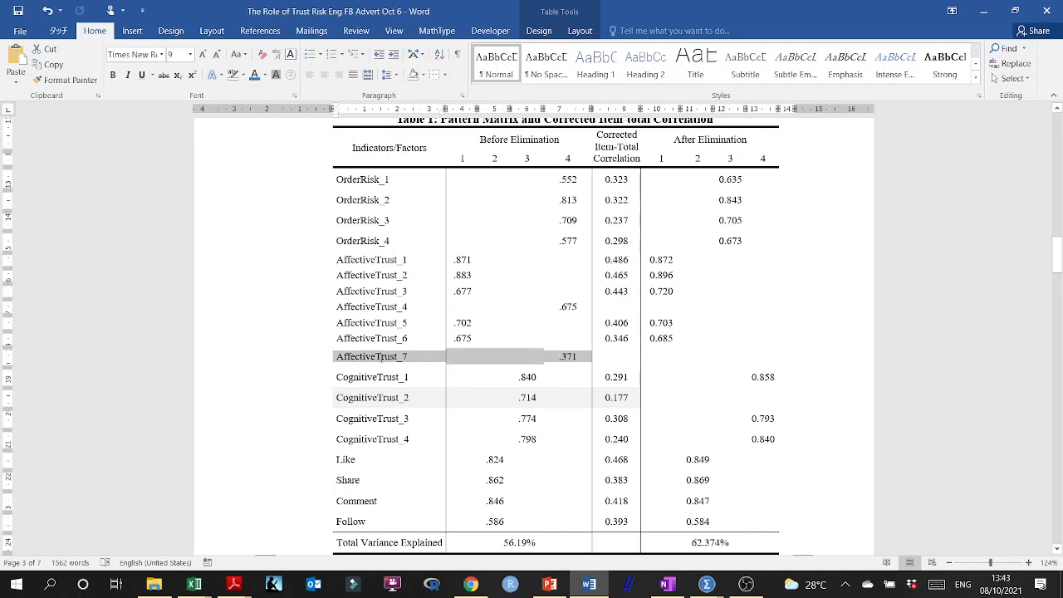
{"action": "left_click_drag", "start_coordinate": [338, 306], "coordinate": [586, 306]}
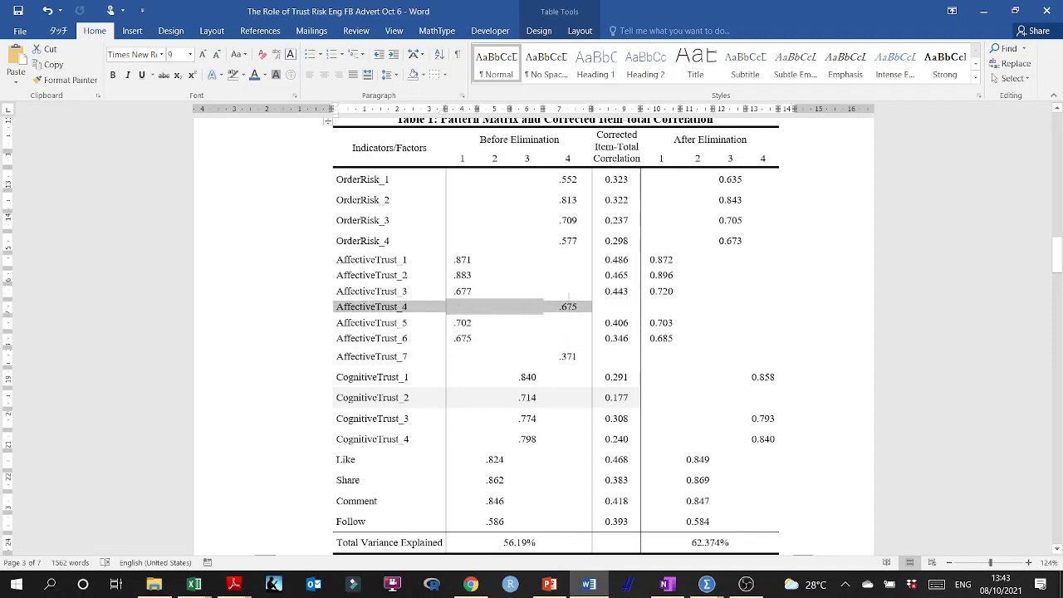
{"action": "left_click_drag", "start_coordinate": [459, 260], "coordinate": [457, 346]}
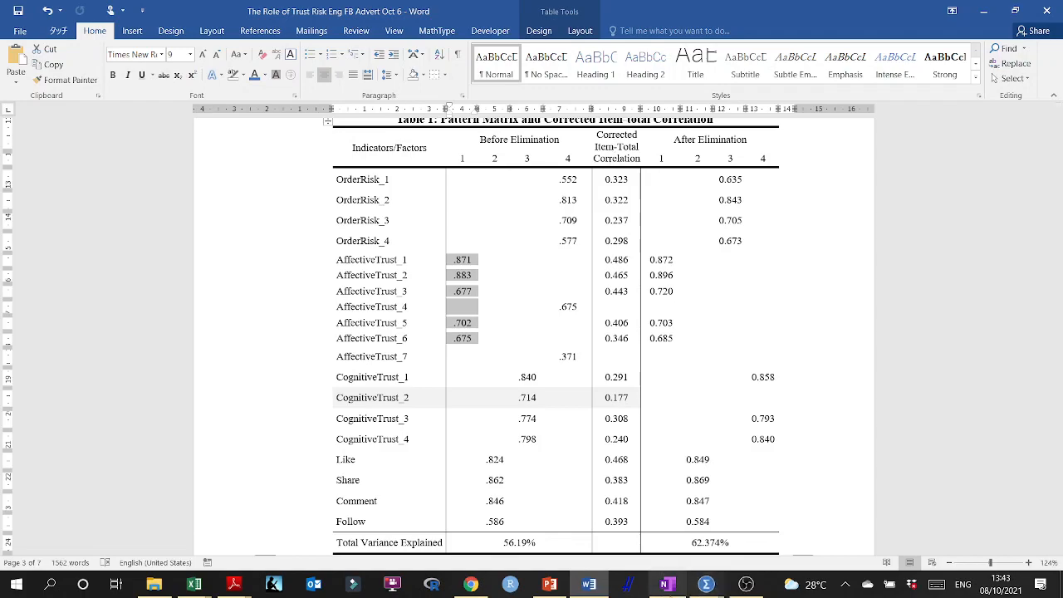
- Switch to OneNote and look through the European Millennials notes on KMO, assumption checks, normality and CFA
{"action": "left_click", "coordinate": [665, 584]}
{"action": "scroll", "coordinate": [615, 333], "scroll_direction": "up", "scroll_amount": 5}
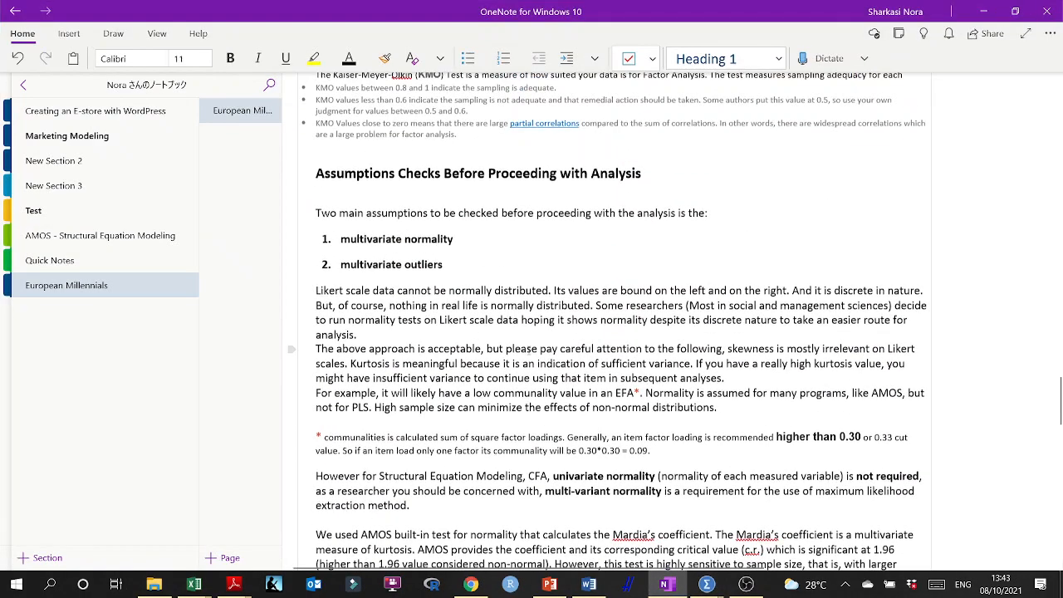
{"action": "scroll", "coordinate": [529, 349], "scroll_direction": "down", "scroll_amount": 3}
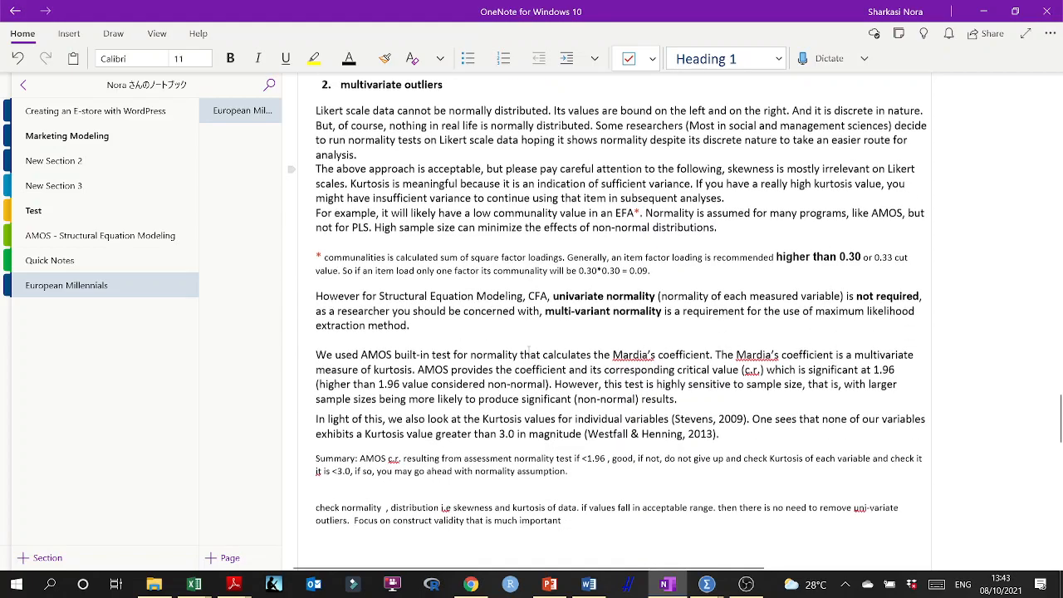
{"action": "scroll", "coordinate": [529, 350], "scroll_direction": "down", "scroll_amount": 7}
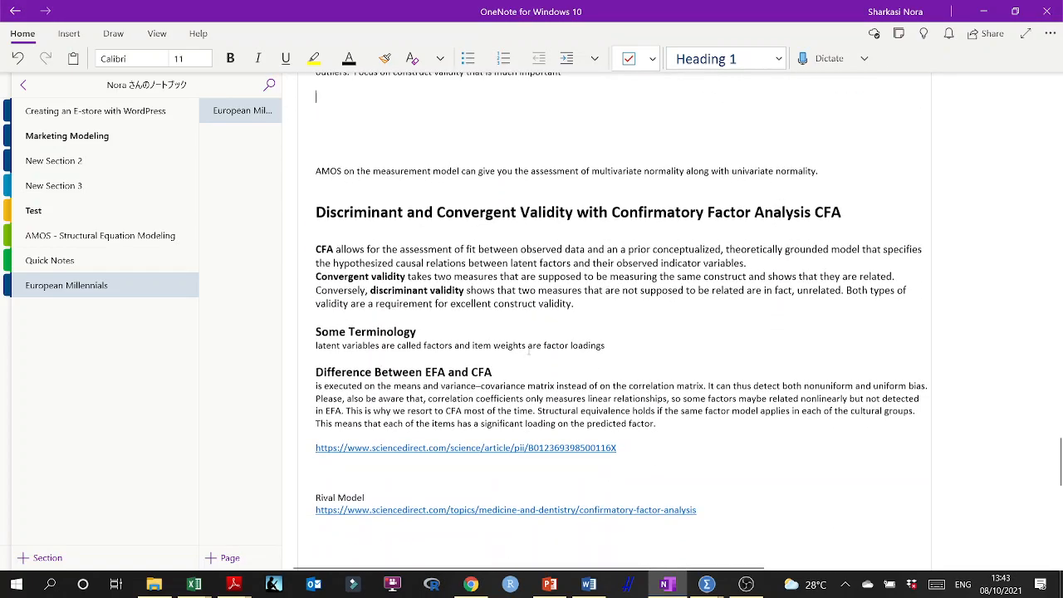
{"action": "scroll", "coordinate": [530, 352], "scroll_direction": "up", "scroll_amount": 7}
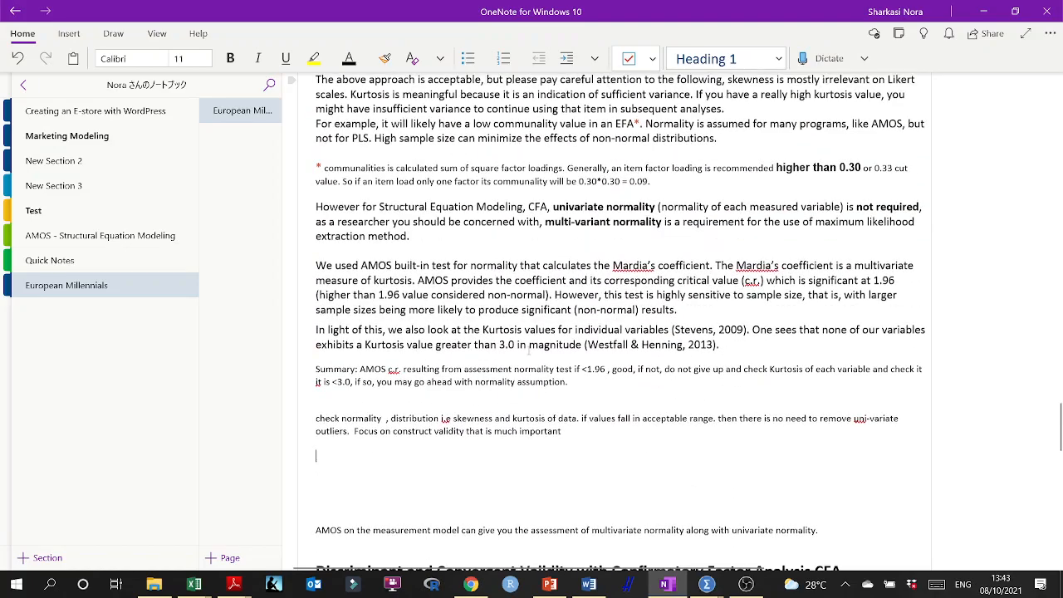
{"action": "scroll", "coordinate": [529, 350], "scroll_direction": "up", "scroll_amount": 1}
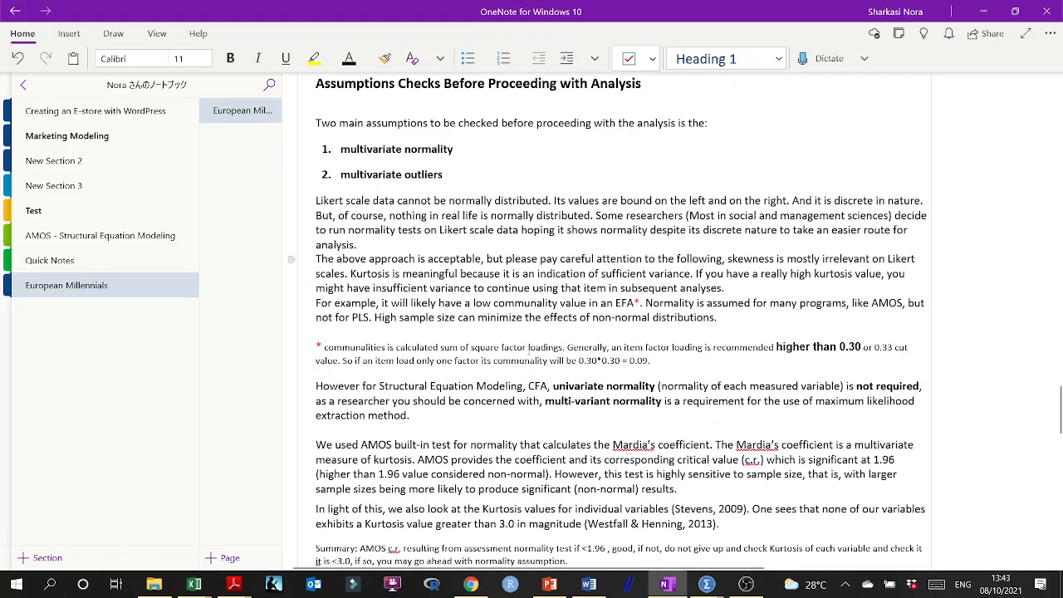
{"action": "scroll", "coordinate": [529, 348], "scroll_direction": "up", "scroll_amount": 3}
{"action": "scroll", "coordinate": [529, 349], "scroll_direction": "down", "scroll_amount": 2}
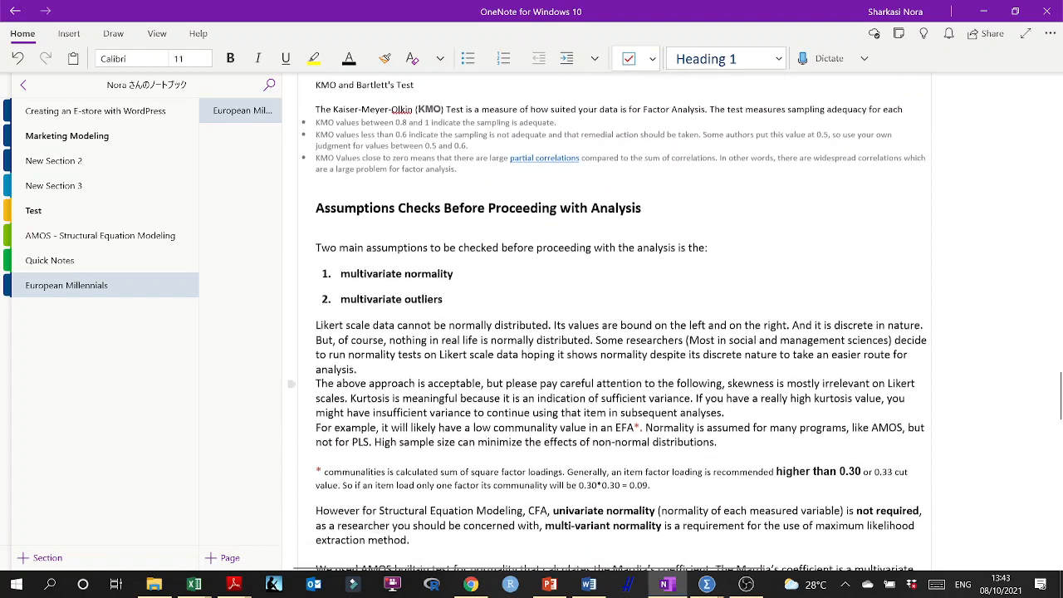
{"action": "scroll", "coordinate": [607, 321], "scroll_direction": "down", "scroll_amount": 2}
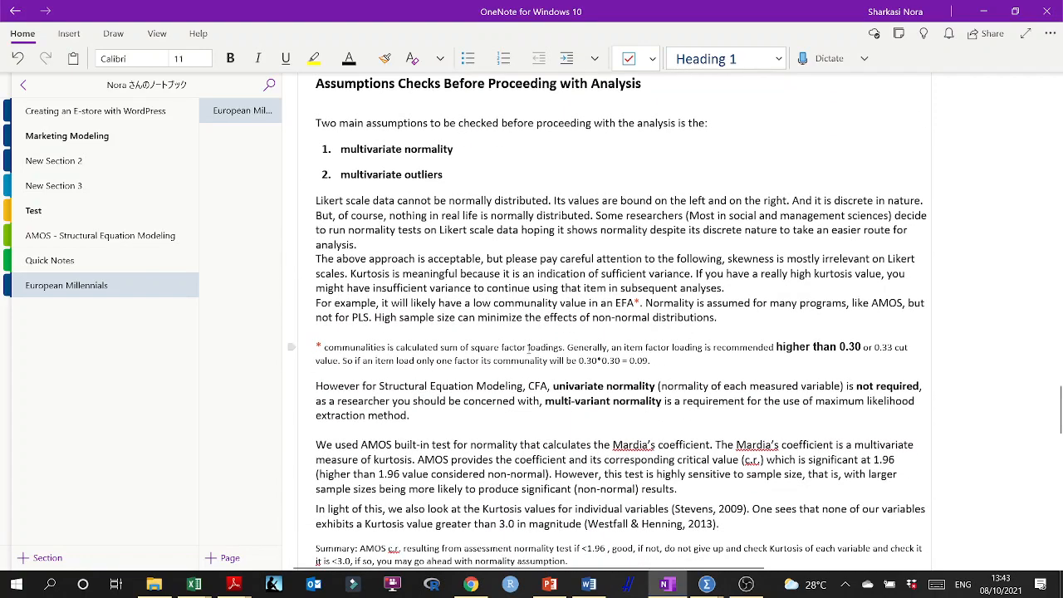
- Search the notes for "total correlation", close the search and return to the Word document
{"action": "key", "text": "ctrl+f"}
{"action": "type", "text": "total c"}
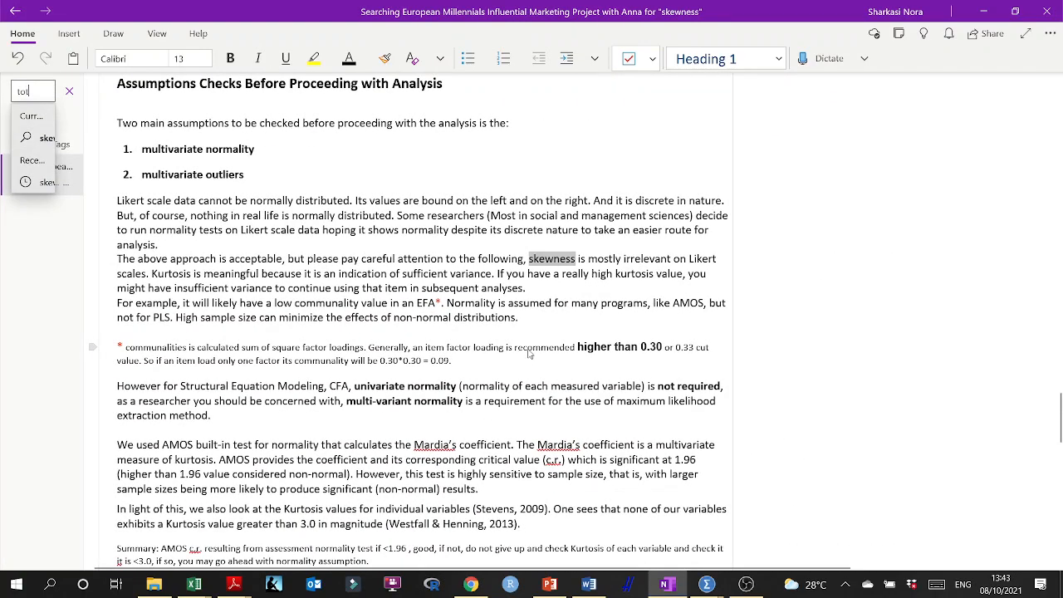
{"action": "type", "text": "orrelation"}
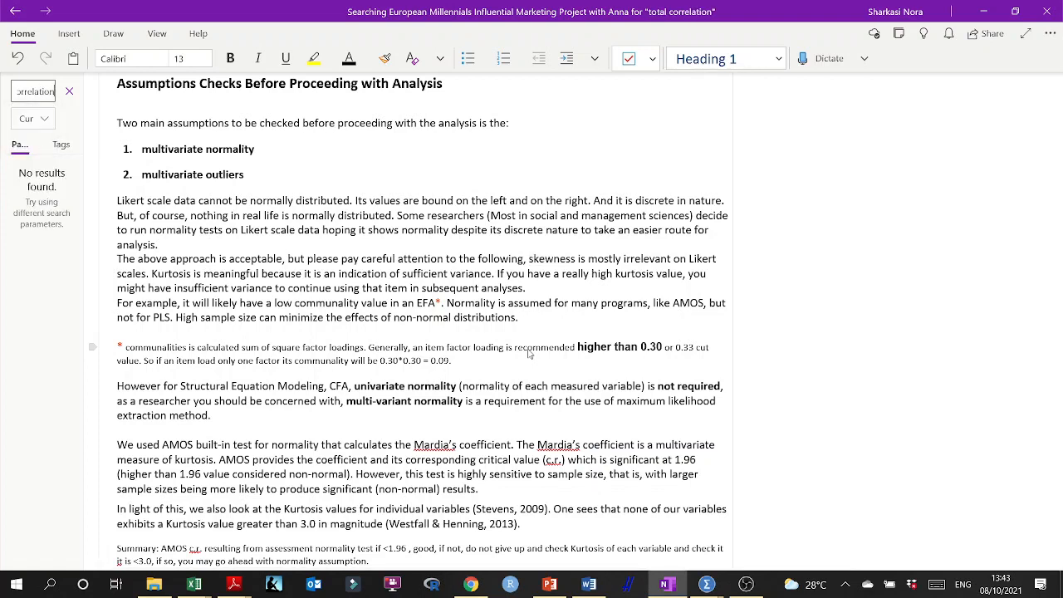
{"action": "left_click", "coordinate": [71, 91]}
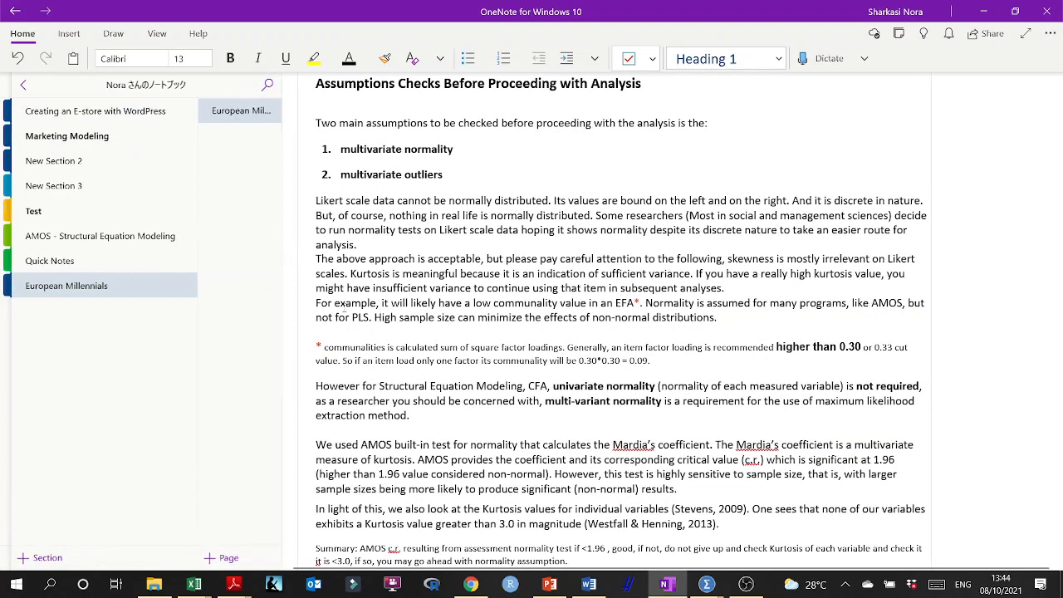
{"action": "scroll", "coordinate": [515, 310], "scroll_direction": "down", "scroll_amount": 5}
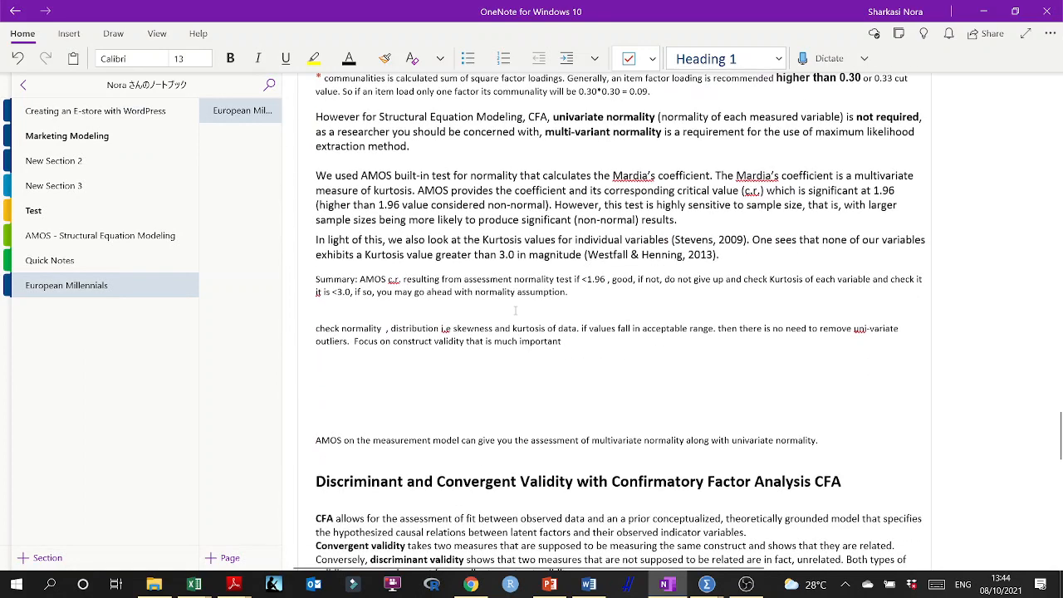
{"action": "left_click", "coordinate": [984, 12]}
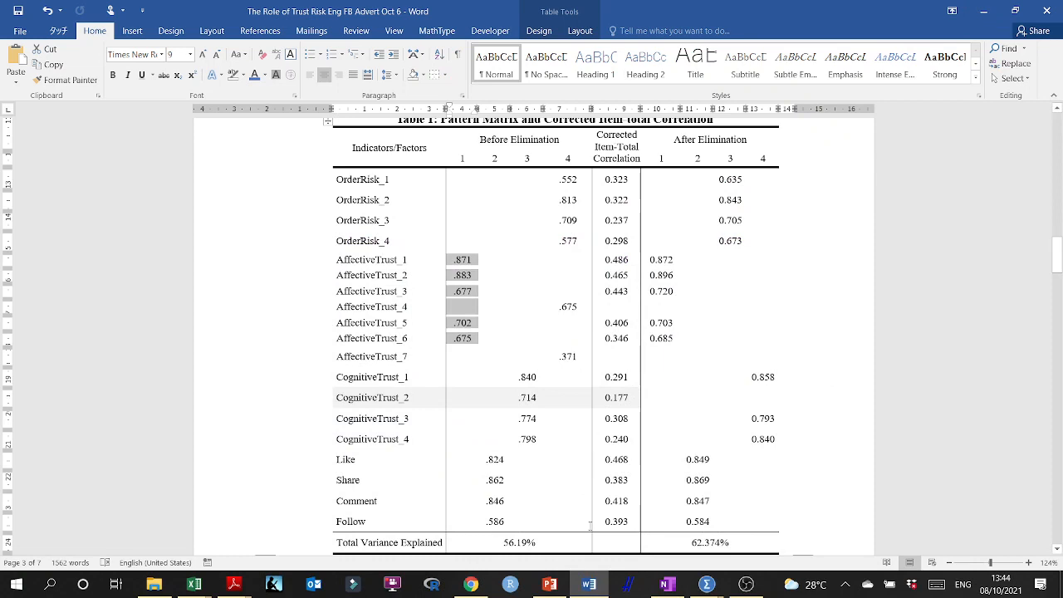
- Switch to the SEMDATACLEAN.sav data in SPSS and start an Explore analysis under descriptive statistics
{"action": "left_click", "coordinate": [706, 584]}
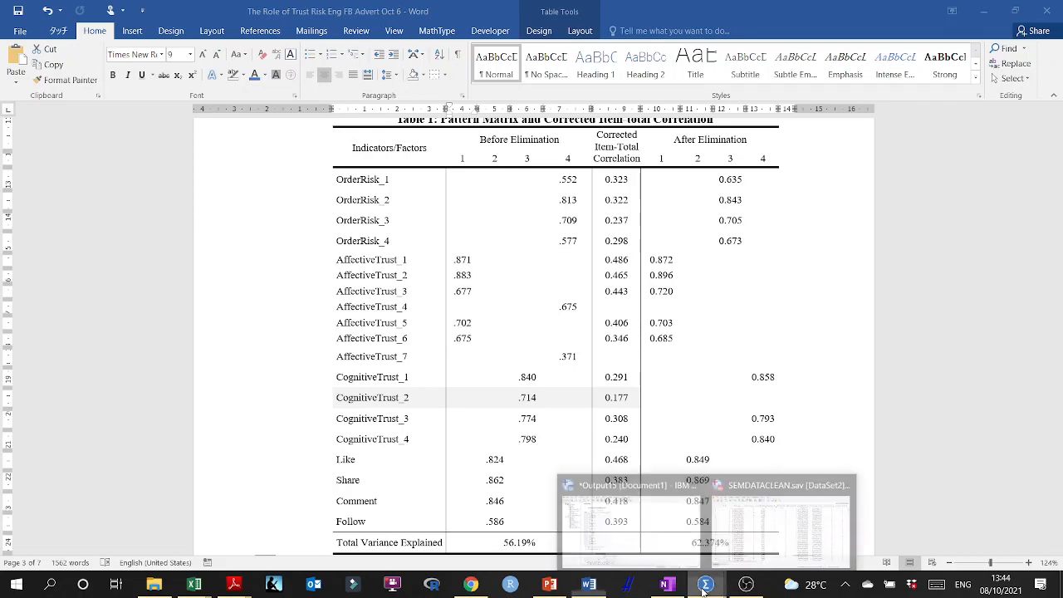
{"action": "left_click", "coordinate": [754, 554]}
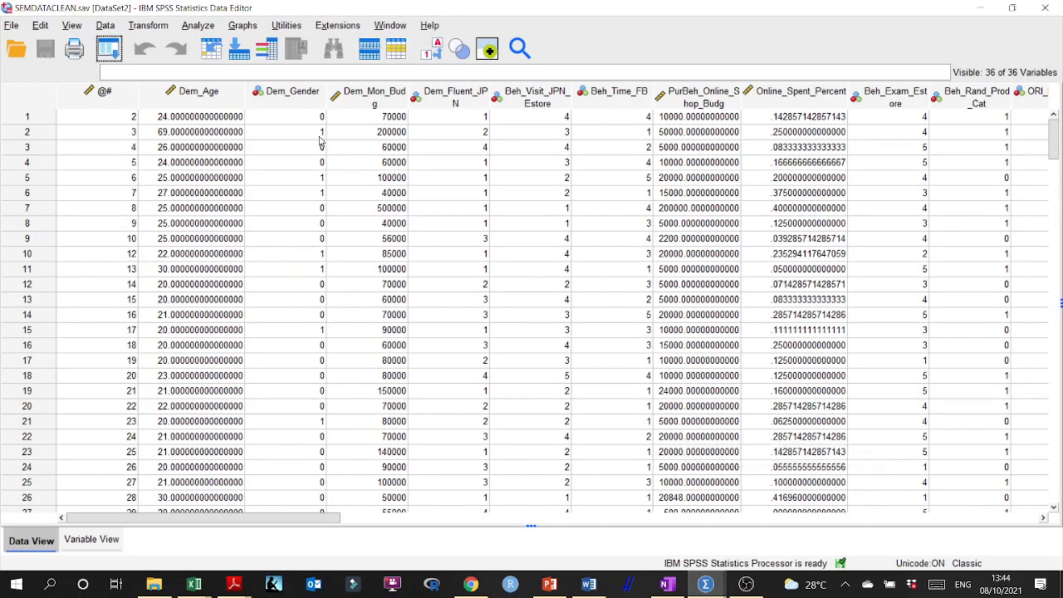
{"action": "left_click", "coordinate": [197, 25]}
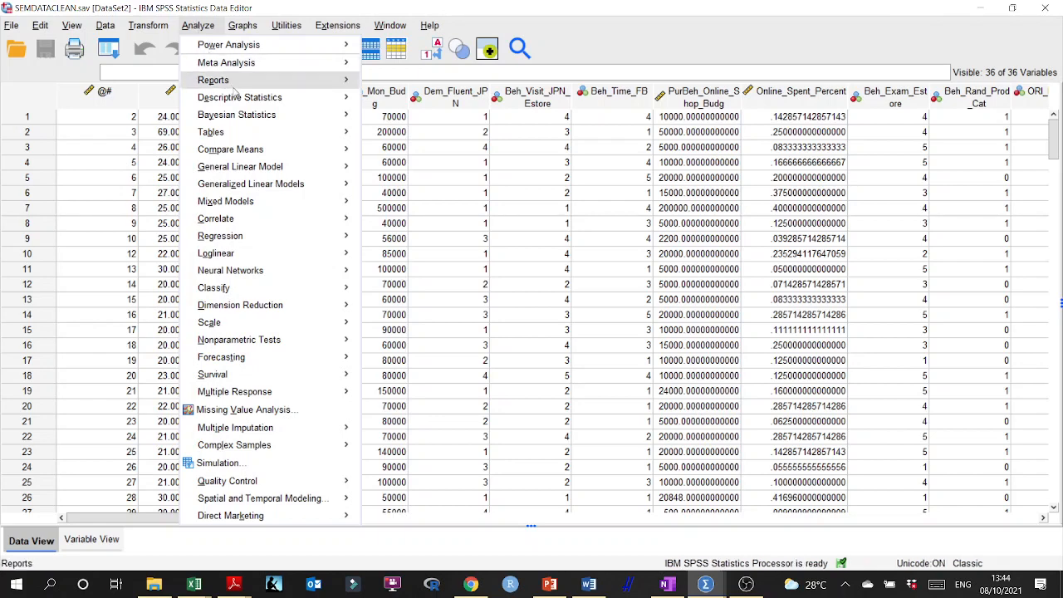
{"action": "mouse_move", "coordinate": [244, 102]}
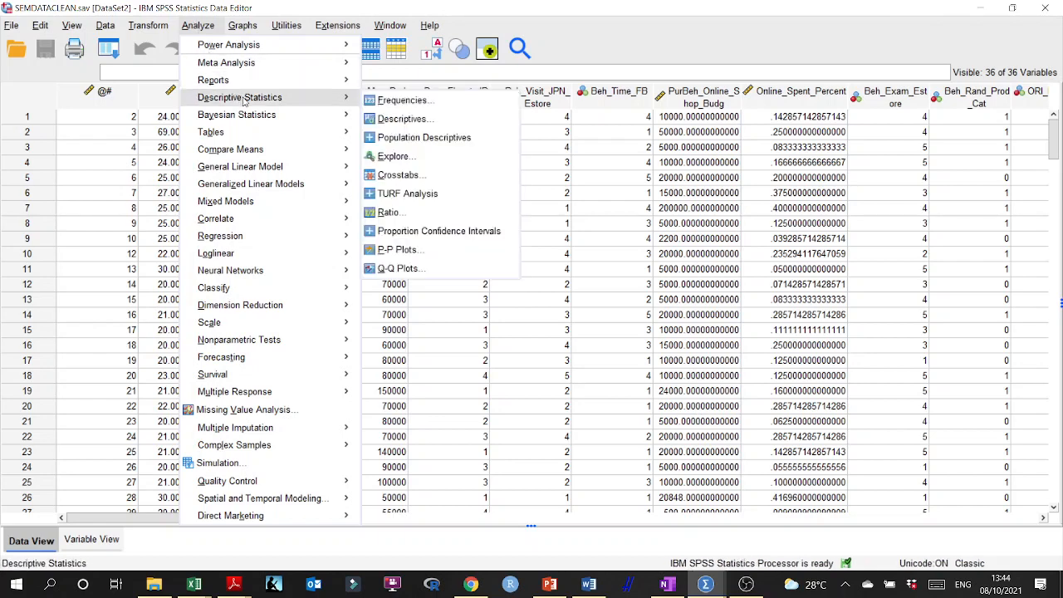
{"action": "left_click", "coordinate": [419, 157]}
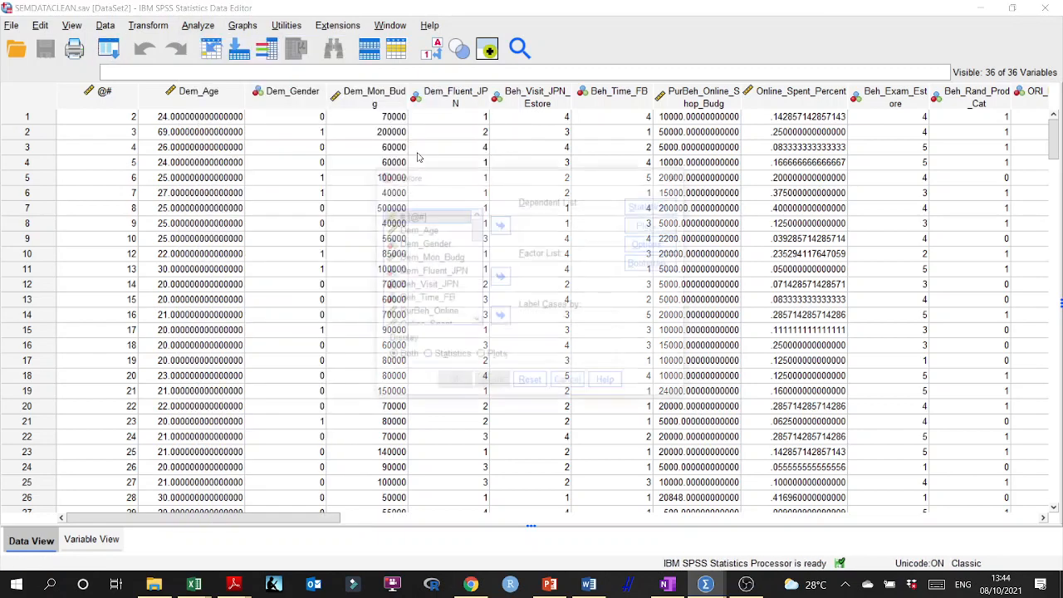
{"action": "left_click_drag", "start_coordinate": [460, 181], "coordinate": [439, 109]}
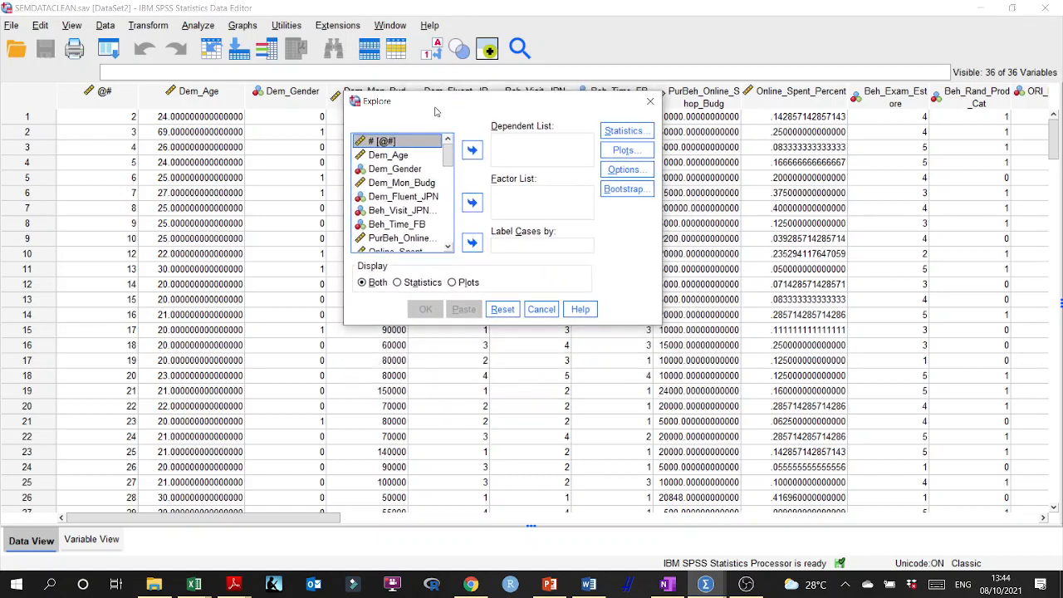
- Add all variables from ORI_Deliv_Time through follow to the Explore analysis as dependents
{"action": "left_click_drag", "start_coordinate": [450, 156], "coordinate": [449, 218]}
{"action": "left_click", "coordinate": [423, 150]}
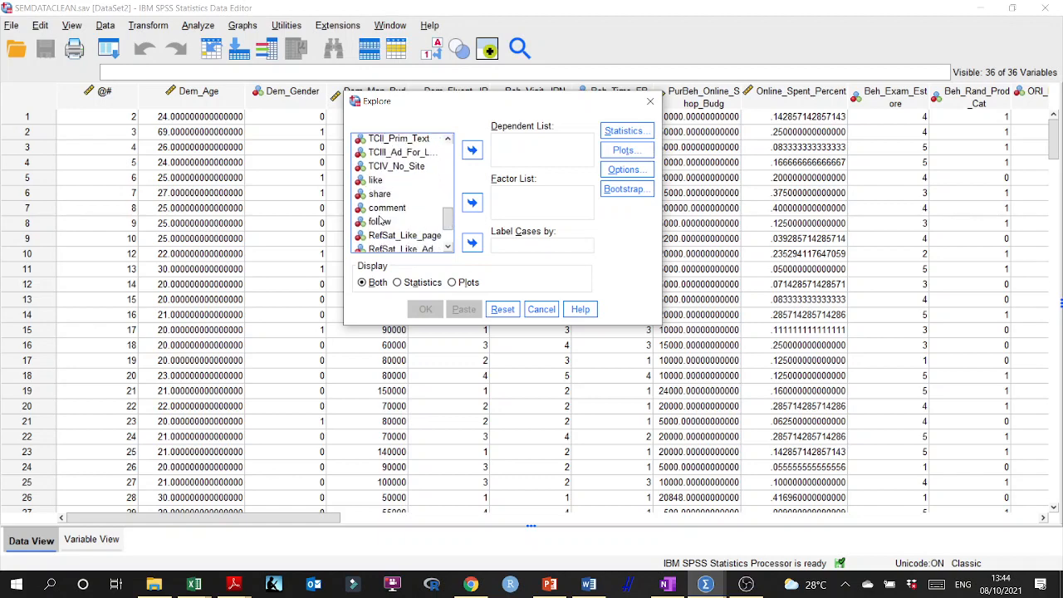
{"action": "left_click", "coordinate": [382, 224], "text": "shift"}
{"action": "left_click", "coordinate": [471, 149]}
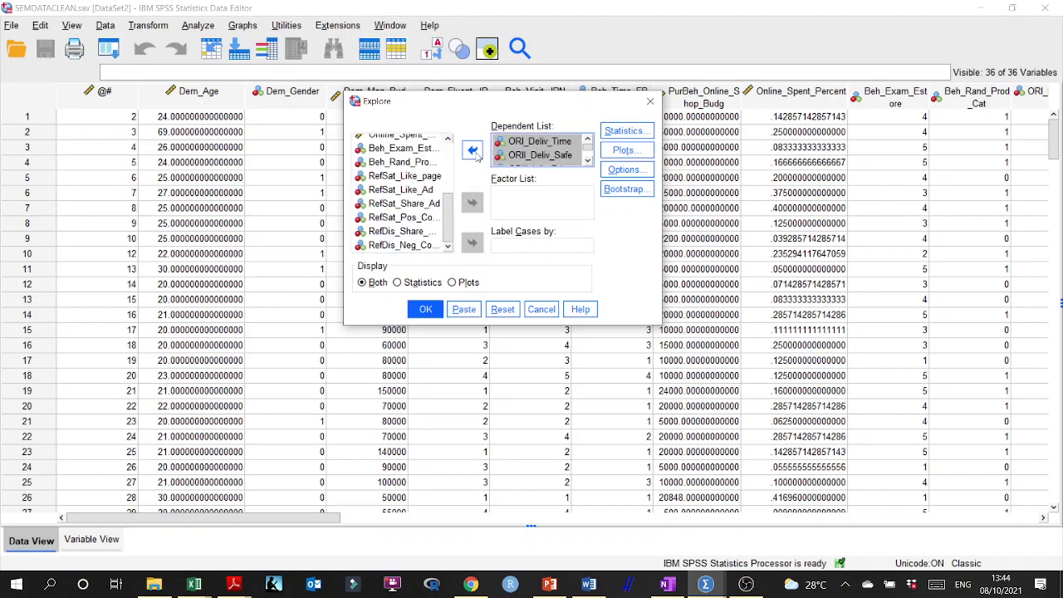
- Remove CVI_Neg_Comm from the dependent variables of the Explore analysis
{"action": "left_click", "coordinate": [587, 162]}
{"action": "left_click", "coordinate": [586, 162]}
{"action": "left_click", "coordinate": [587, 163]}
{"action": "left_click", "coordinate": [589, 164]}
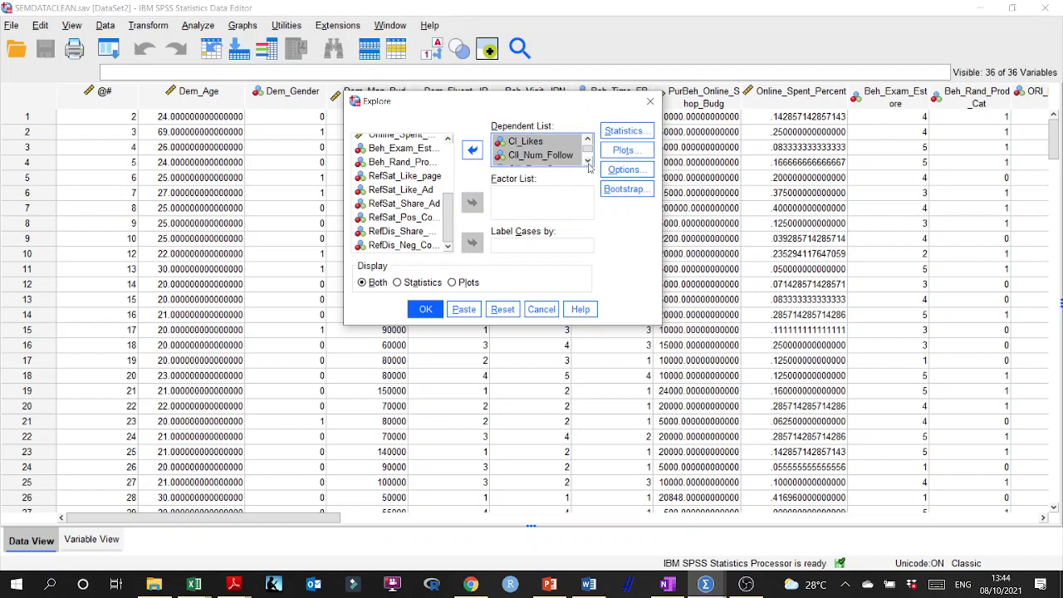
{"action": "left_click", "coordinate": [588, 162]}
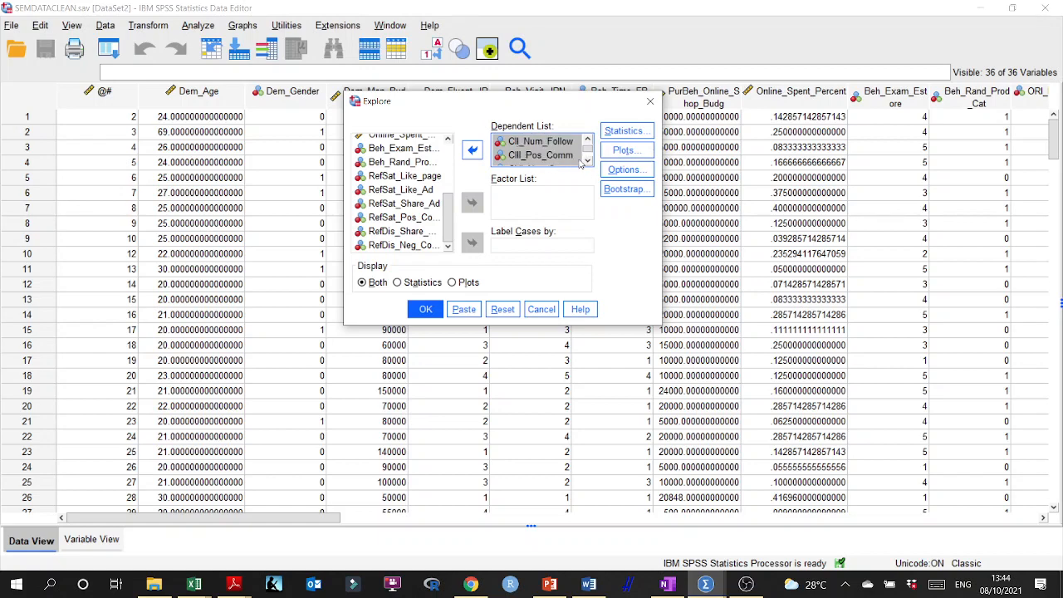
{"action": "left_click", "coordinate": [585, 162]}
{"action": "left_click", "coordinate": [541, 155]}
{"action": "left_click", "coordinate": [472, 149]}
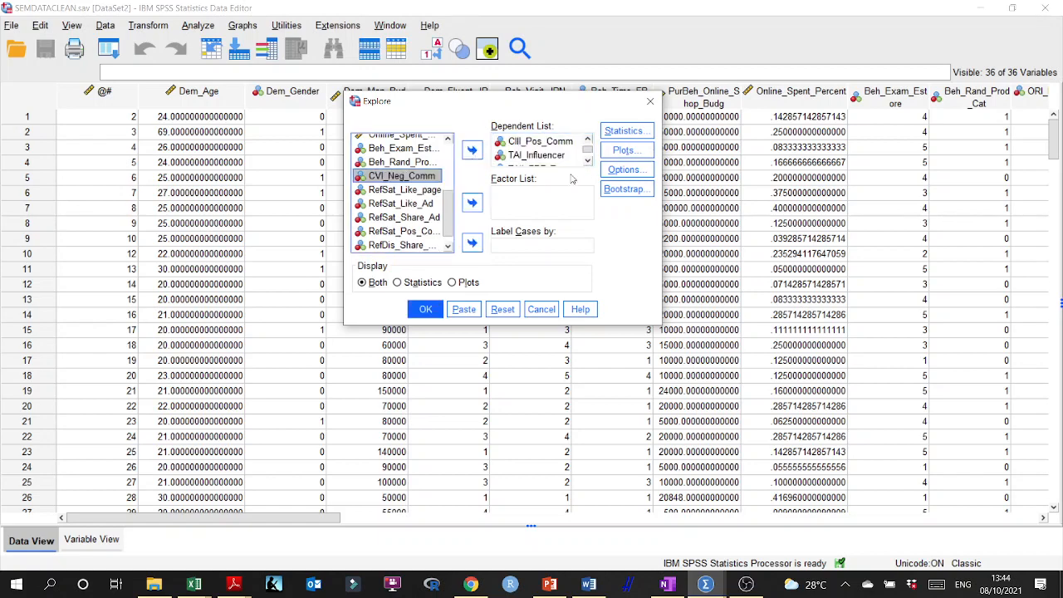
- Remove the TAIII_FBF_notTr... variable from the dependent variables as well
{"action": "left_click", "coordinate": [587, 162]}
{"action": "left_click", "coordinate": [588, 163]}
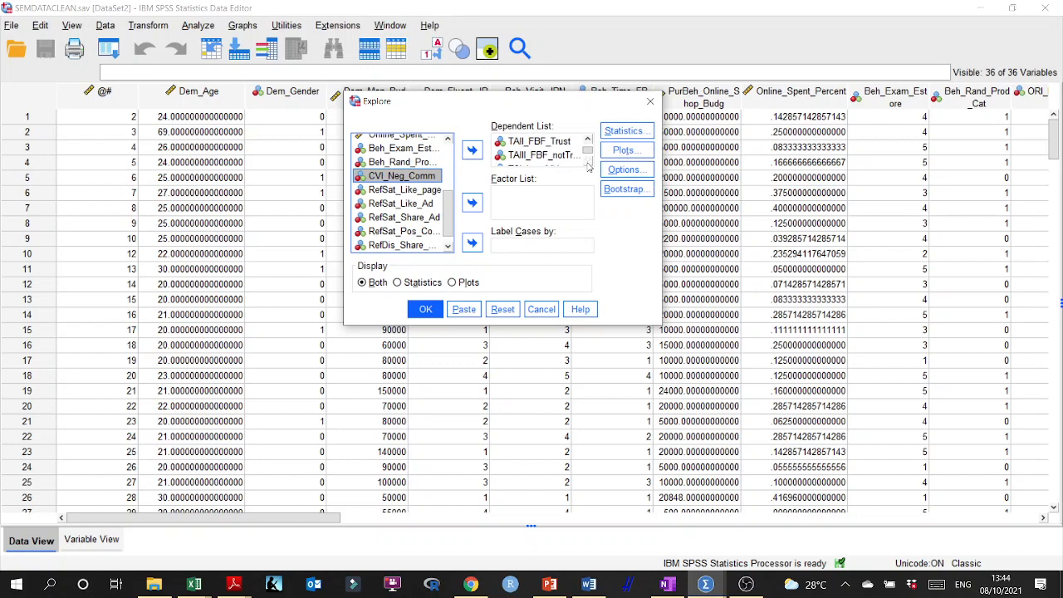
{"action": "left_click", "coordinate": [545, 155]}
{"action": "left_click", "coordinate": [473, 152]}
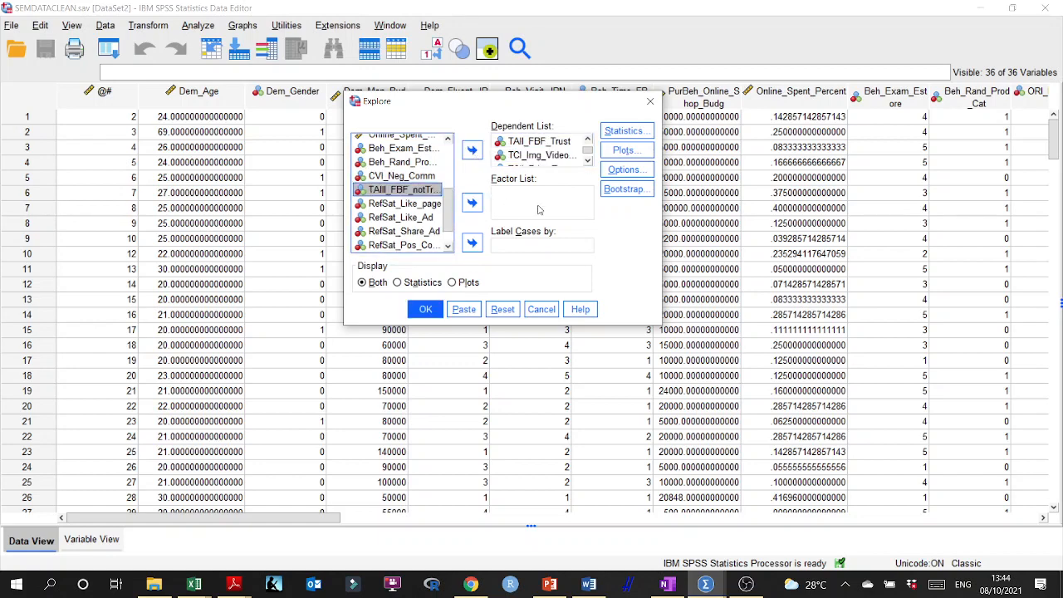
- Include outliers in the Explore statistics alongside the descriptives
{"action": "left_click", "coordinate": [624, 133]}
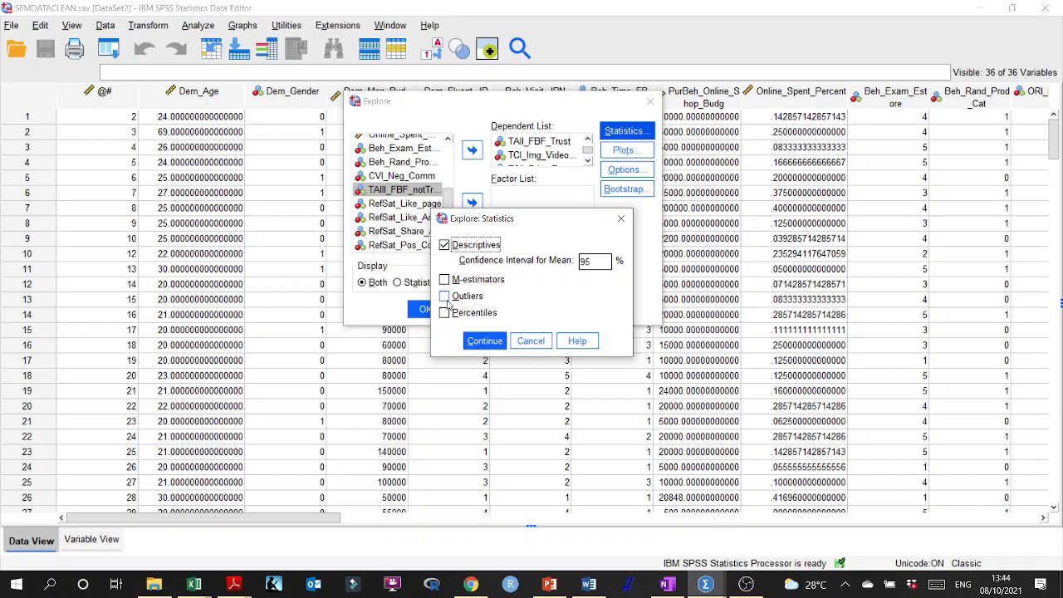
{"action": "left_click", "coordinate": [445, 296]}
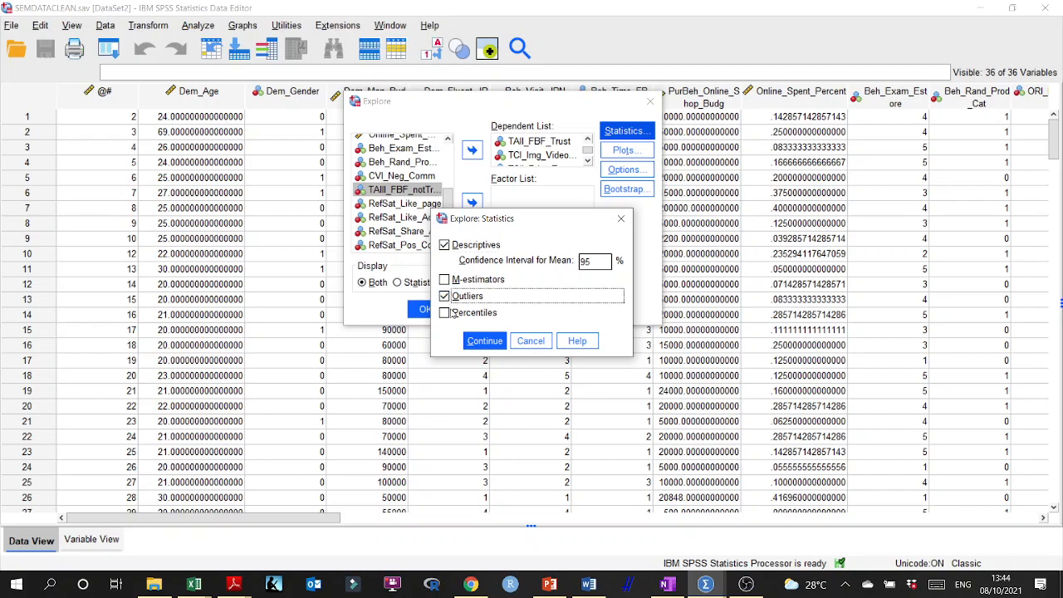
{"action": "left_click", "coordinate": [485, 341]}
- Add histograms and normality plots with tests to the Explore plots
{"action": "left_click", "coordinate": [623, 150]}
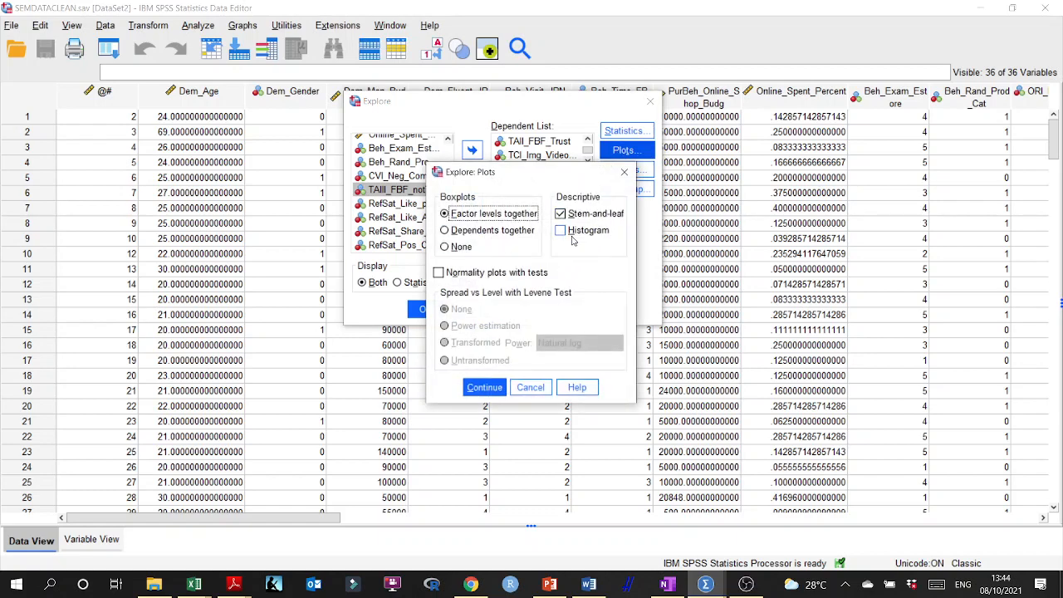
{"action": "left_click", "coordinate": [564, 236]}
{"action": "left_click", "coordinate": [442, 277]}
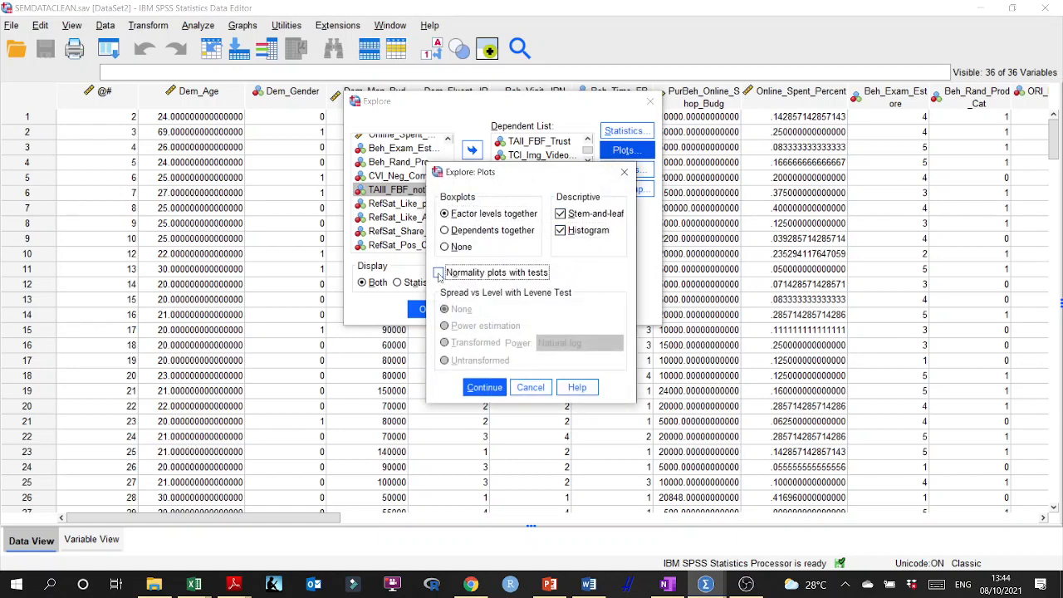
{"action": "left_click", "coordinate": [484, 387]}
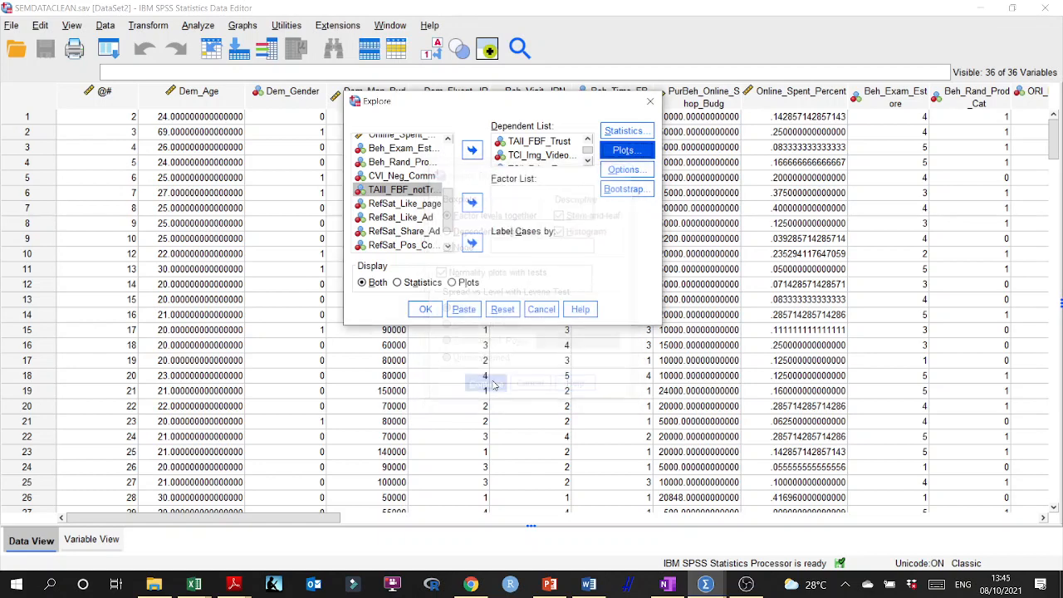
- Keep cases with missing values excluded listwise and run the Explore analysis
{"action": "left_click", "coordinate": [630, 172]}
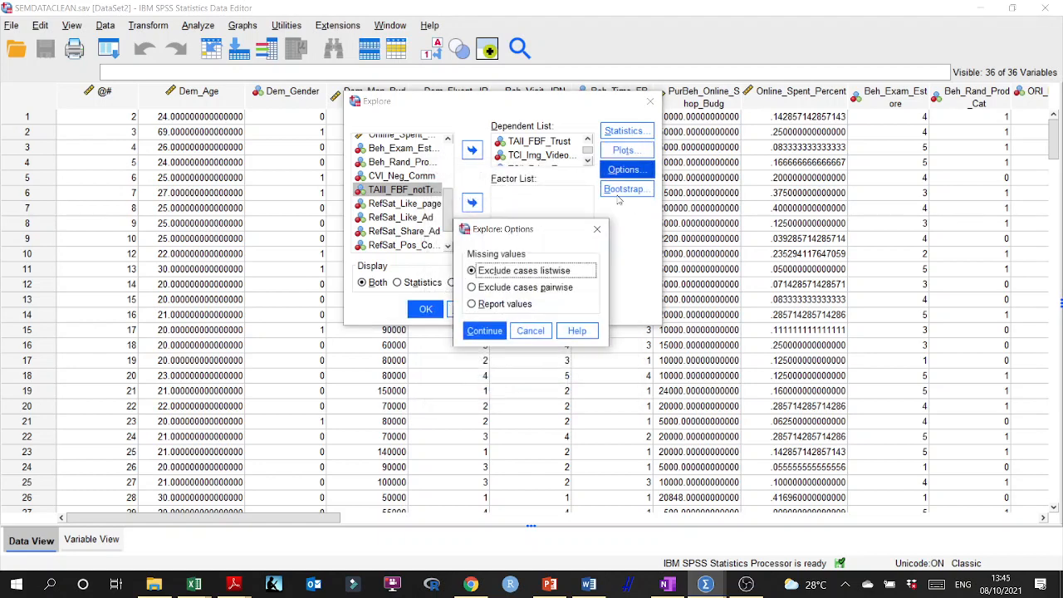
{"action": "left_click", "coordinate": [484, 330]}
{"action": "left_click", "coordinate": [428, 310]}
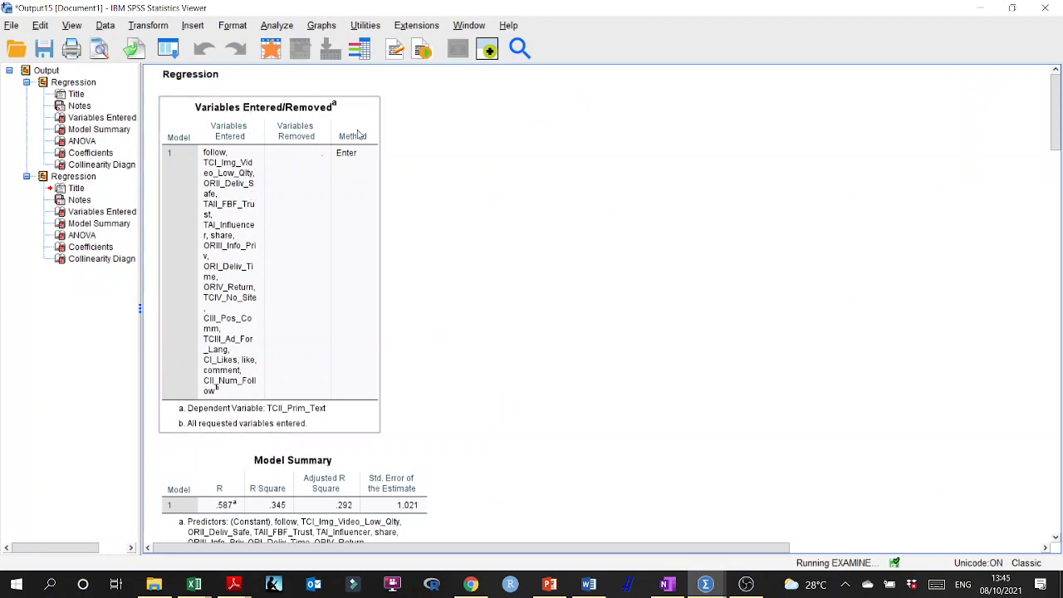
- Examine the model summary, ANOVA and coefficients tables of the first regression in the output
{"action": "scroll", "coordinate": [449, 195], "scroll_direction": "down", "scroll_amount": 3}
{"action": "scroll", "coordinate": [447, 197], "scroll_direction": "down", "scroll_amount": 2}
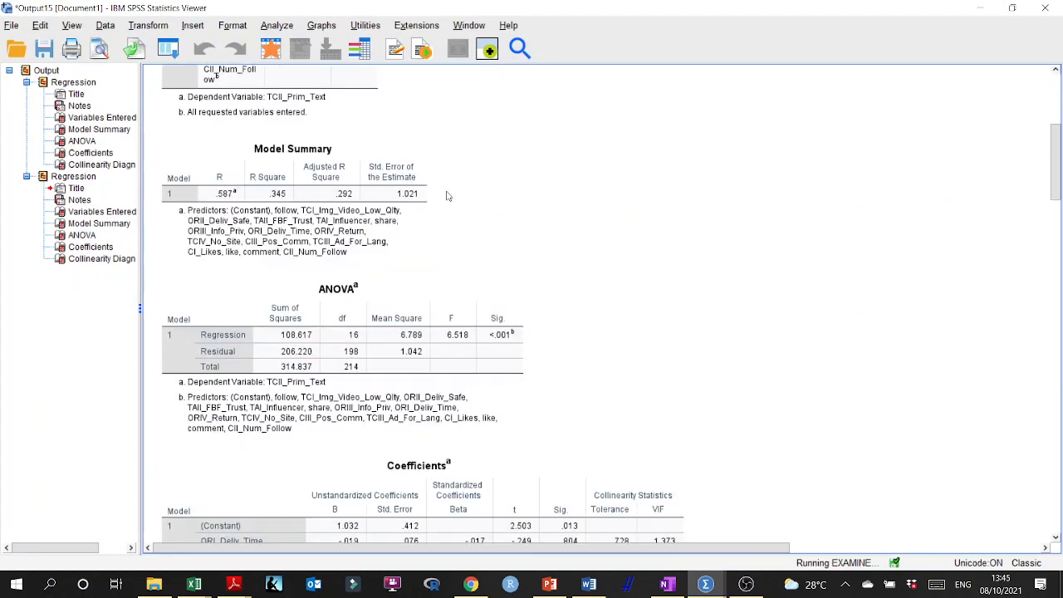
{"action": "scroll", "coordinate": [468, 230], "scroll_direction": "down", "scroll_amount": 2}
{"action": "left_click", "coordinate": [466, 230]}
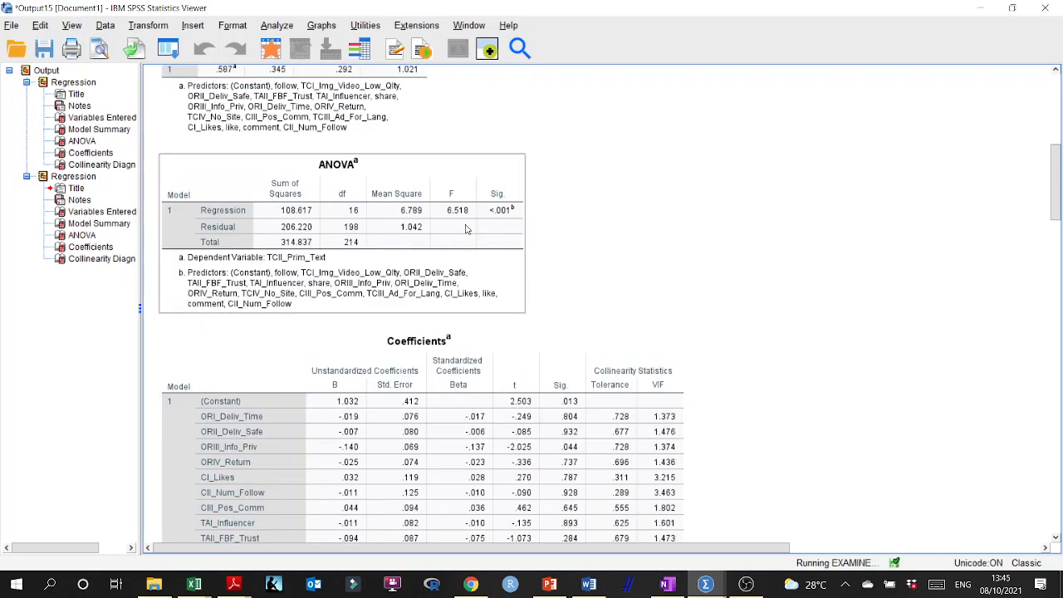
{"action": "left_click", "coordinate": [467, 378]}
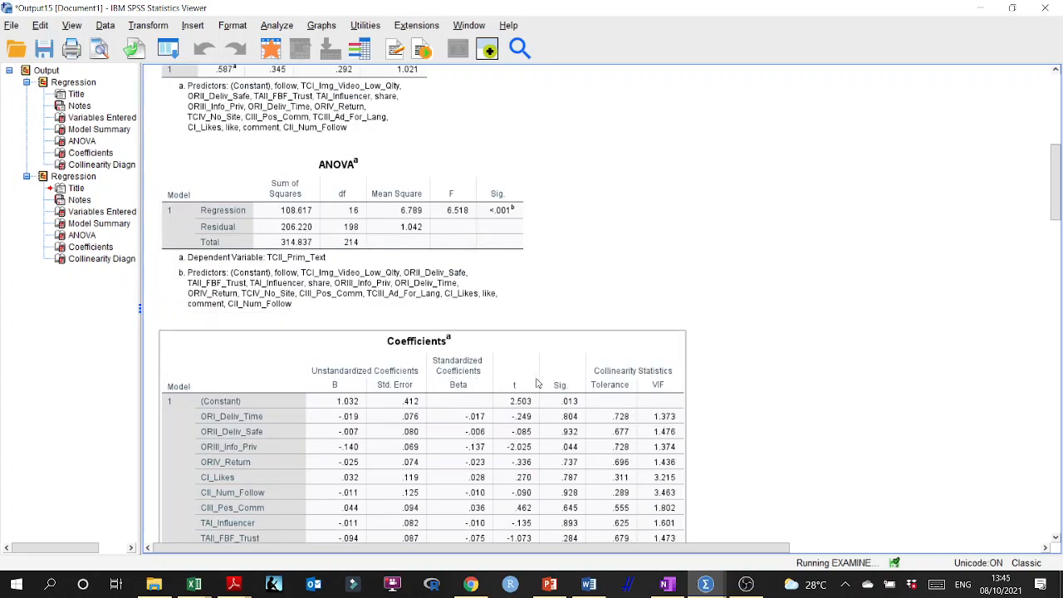
{"action": "scroll", "coordinate": [667, 372], "scroll_direction": "down", "scroll_amount": 1}
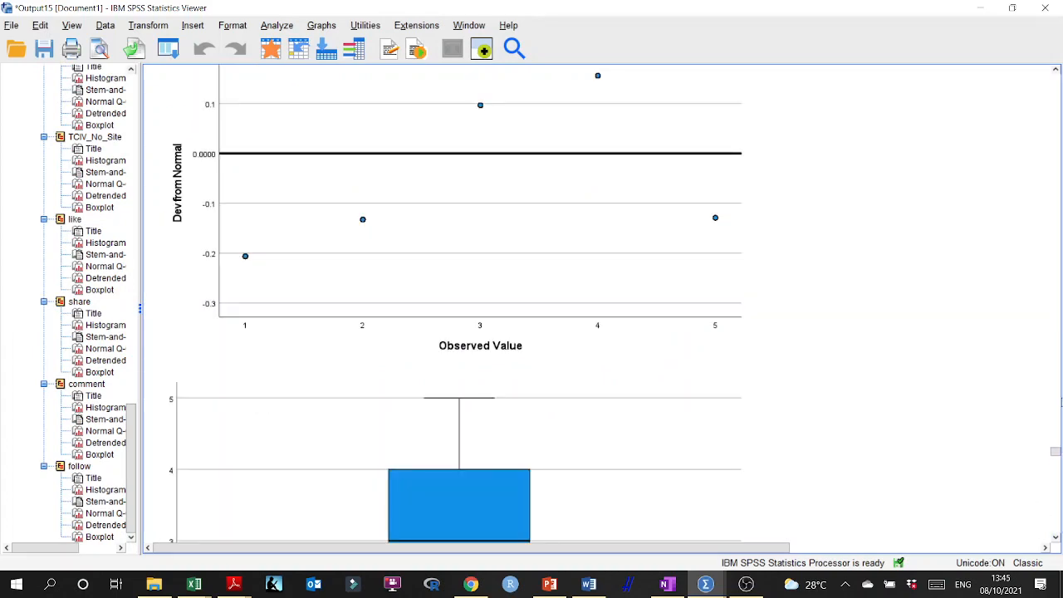
- Review the output from its beginning through both regressions to the Case Processing Summary of the Explore results
{"action": "left_click_drag", "start_coordinate": [1055, 453], "coordinate": [1056, 75]}
{"action": "scroll", "coordinate": [501, 271], "scroll_direction": "down", "scroll_amount": 5}
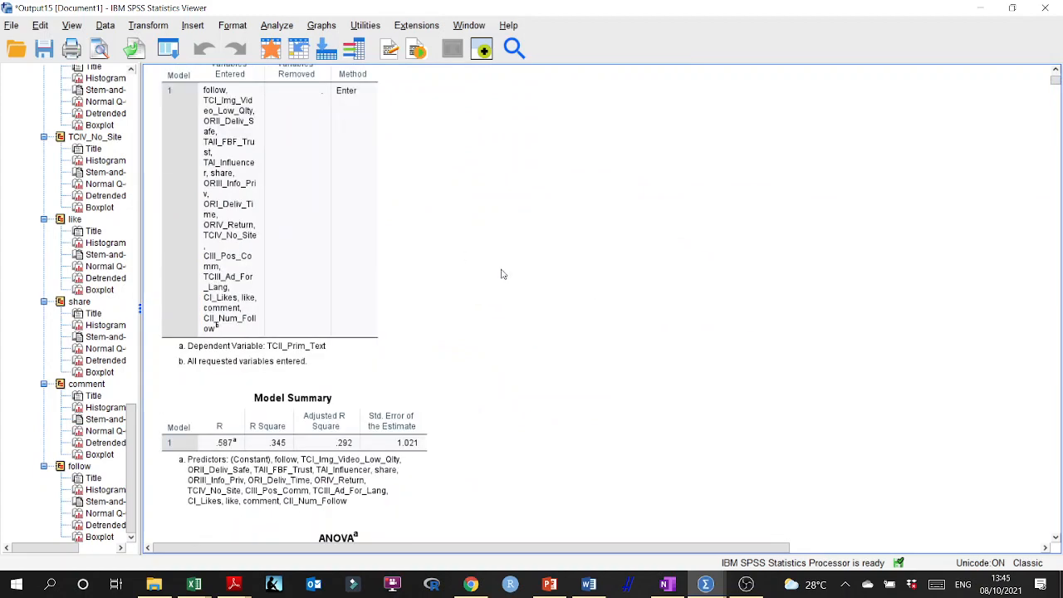
{"action": "scroll", "coordinate": [502, 302], "scroll_direction": "down", "scroll_amount": 7}
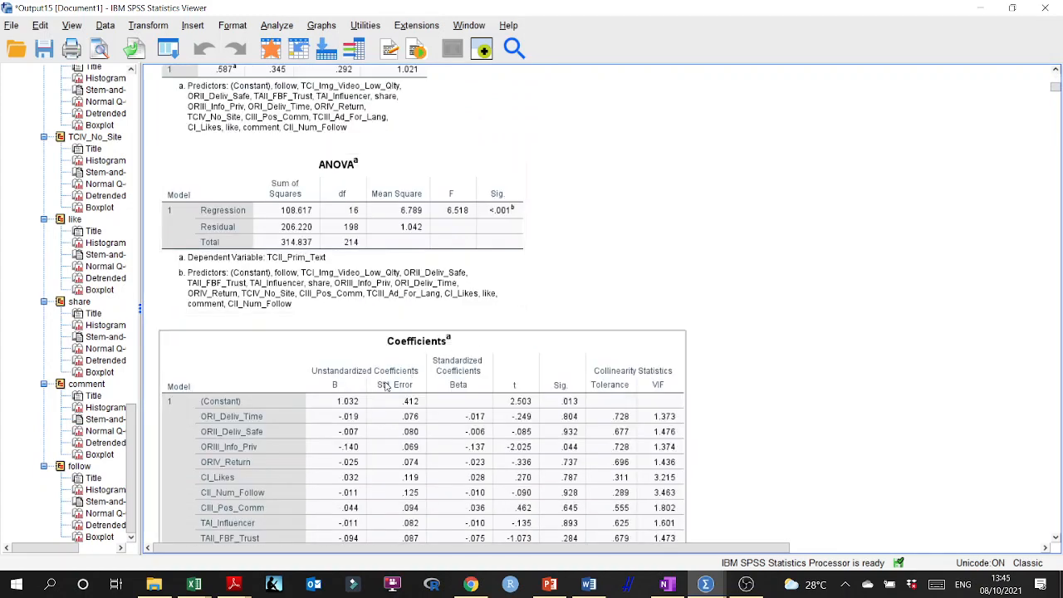
{"action": "scroll", "coordinate": [422, 260], "scroll_direction": "down", "scroll_amount": 8}
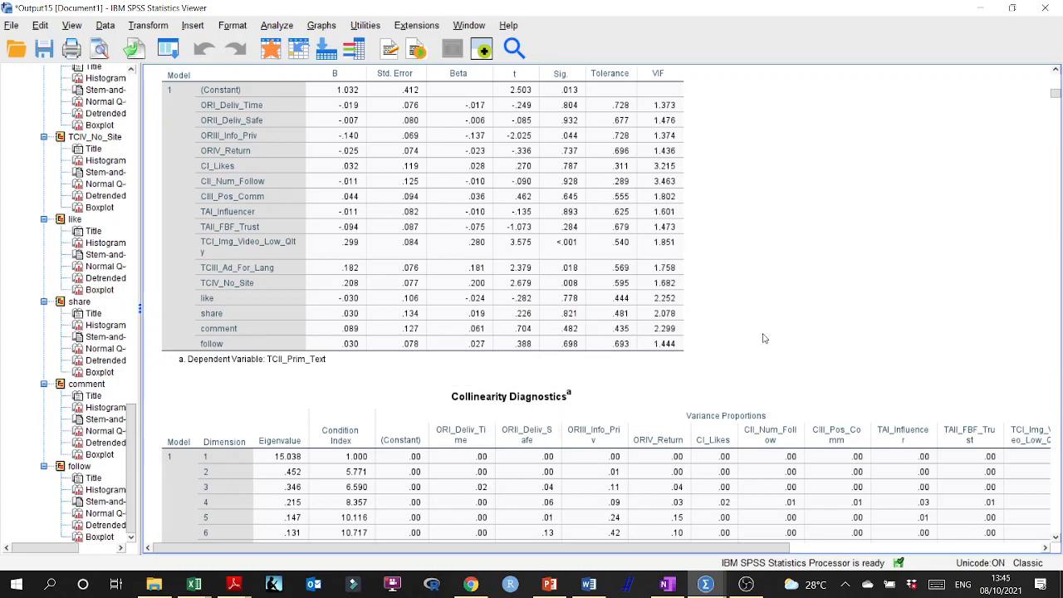
{"action": "scroll", "coordinate": [764, 338], "scroll_direction": "down", "scroll_amount": 3}
{"action": "scroll", "coordinate": [764, 338], "scroll_direction": "down", "scroll_amount": 9}
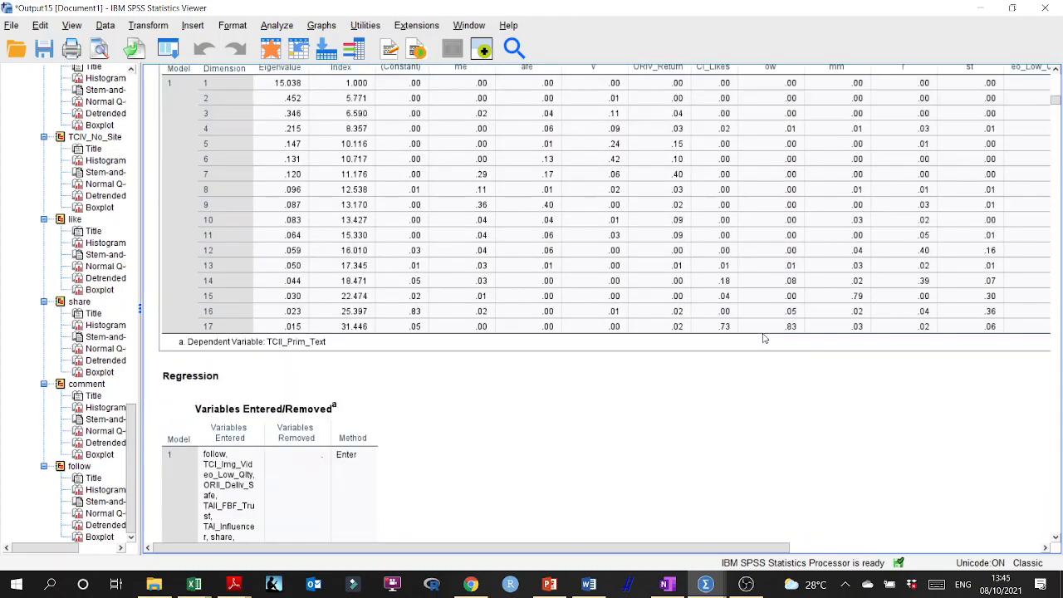
{"action": "scroll", "coordinate": [765, 338], "scroll_direction": "down", "scroll_amount": 16}
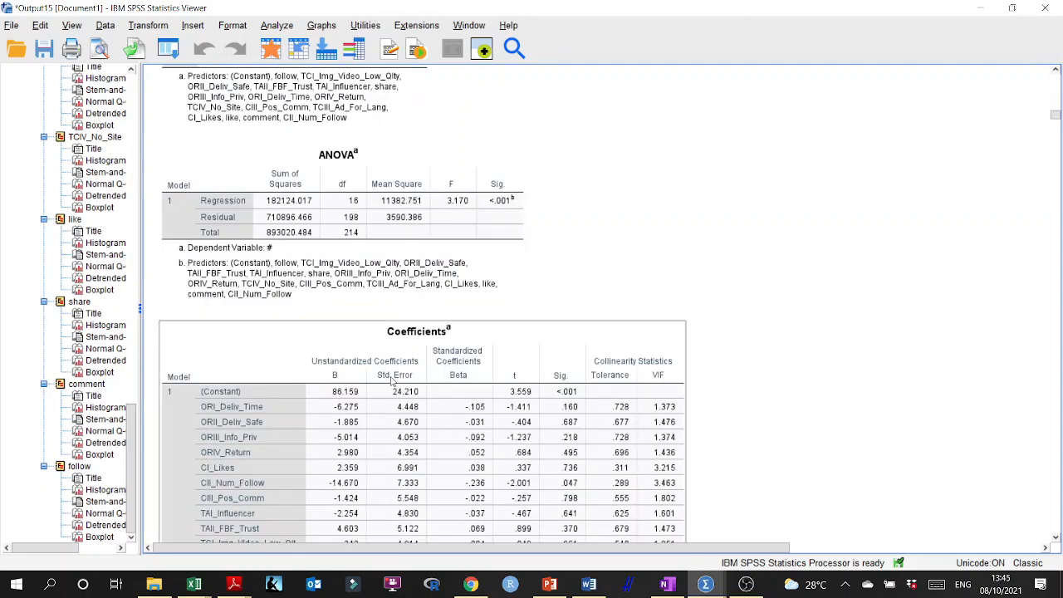
{"action": "scroll", "coordinate": [723, 356], "scroll_direction": "down", "scroll_amount": 9}
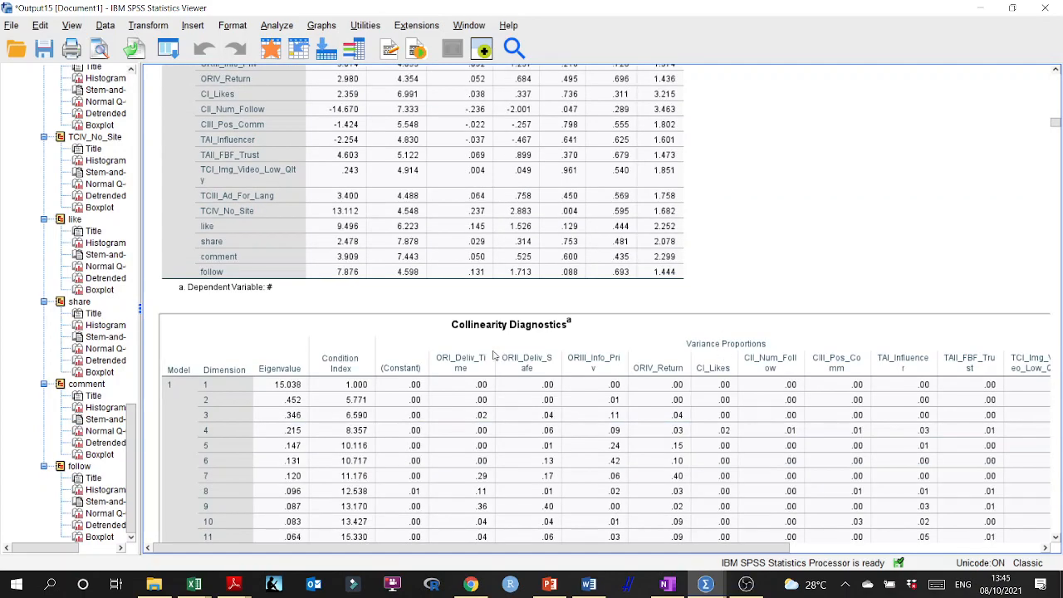
{"action": "scroll", "coordinate": [570, 361], "scroll_direction": "down", "scroll_amount": 10}
{"action": "scroll", "coordinate": [584, 377], "scroll_direction": "down", "scroll_amount": 3}
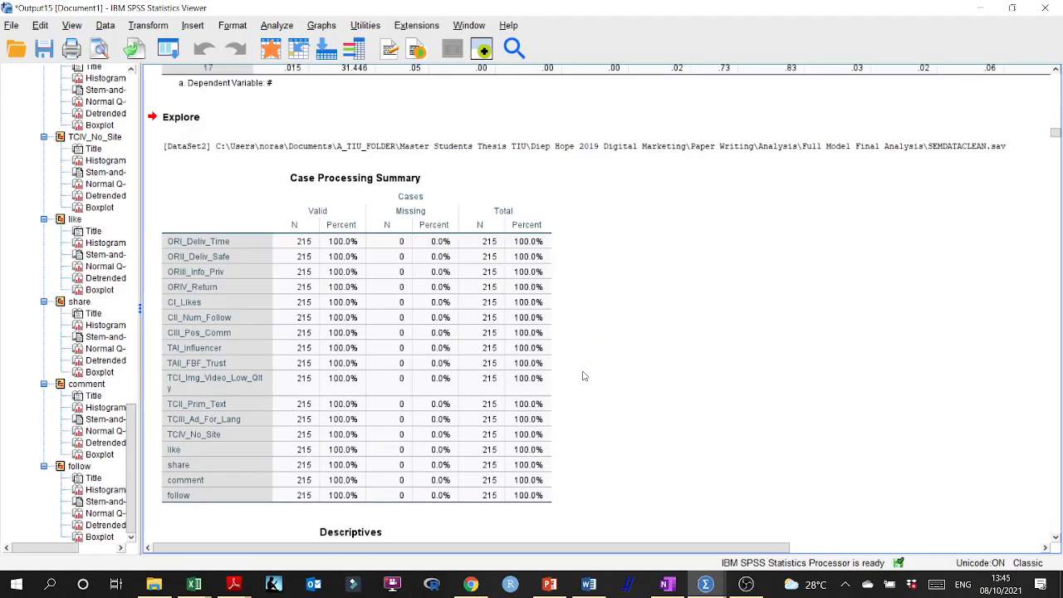
- Start a Frequencies analysis from the data set and add the survey items from ORI_Deliv_Time through follow as its variables
{"action": "left_click", "coordinate": [981, 6]}
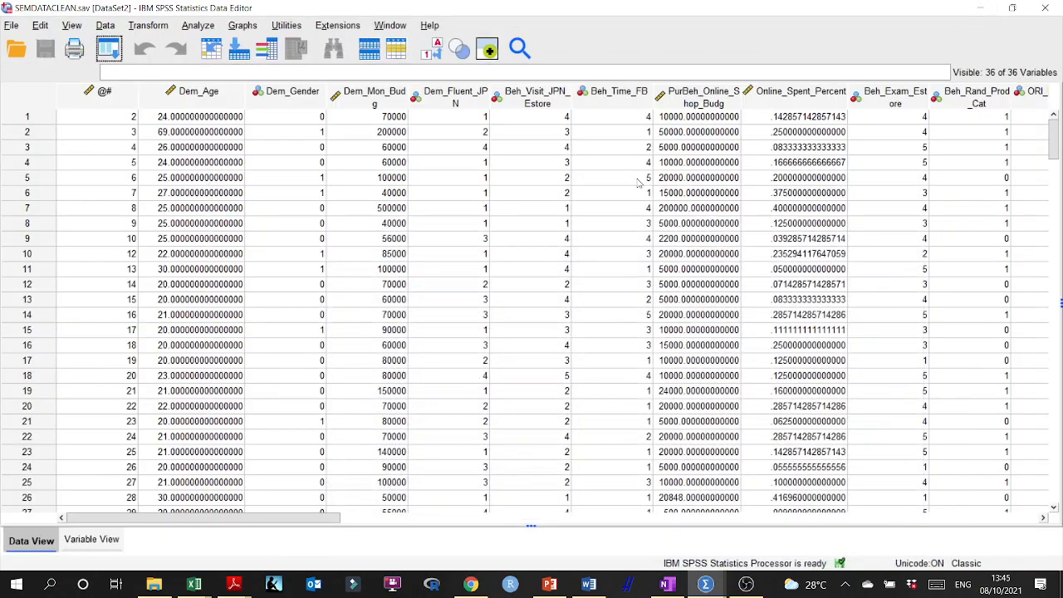
{"action": "left_click", "coordinate": [198, 26]}
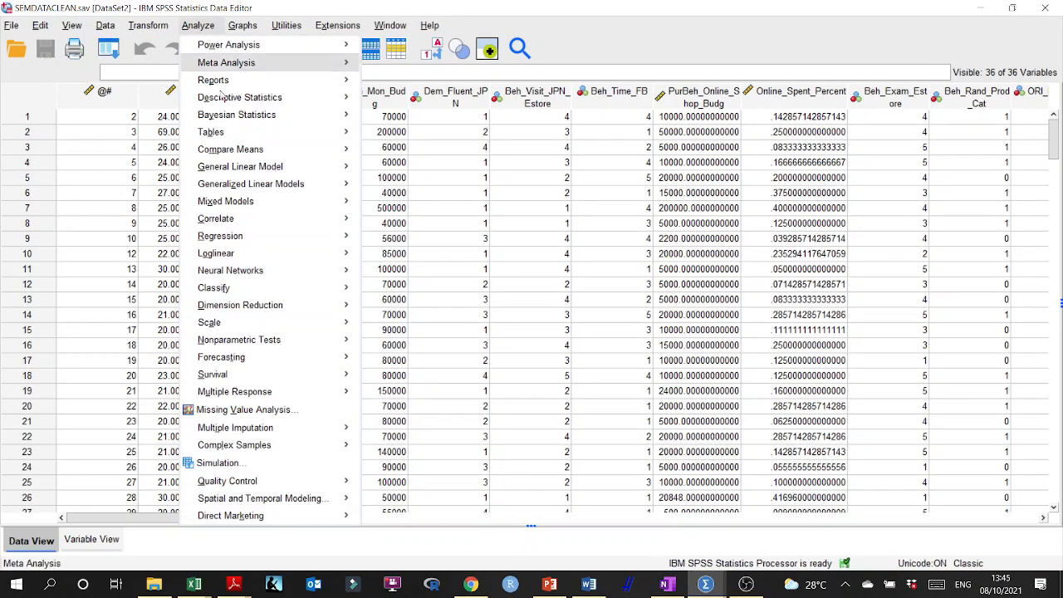
{"action": "mouse_move", "coordinate": [229, 83]}
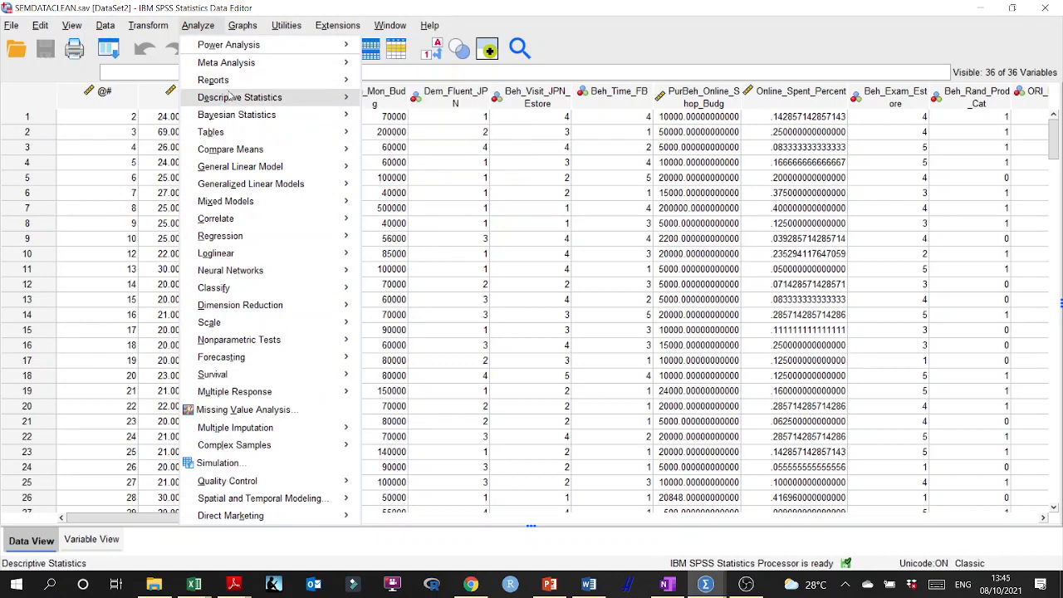
{"action": "mouse_move", "coordinate": [240, 101]}
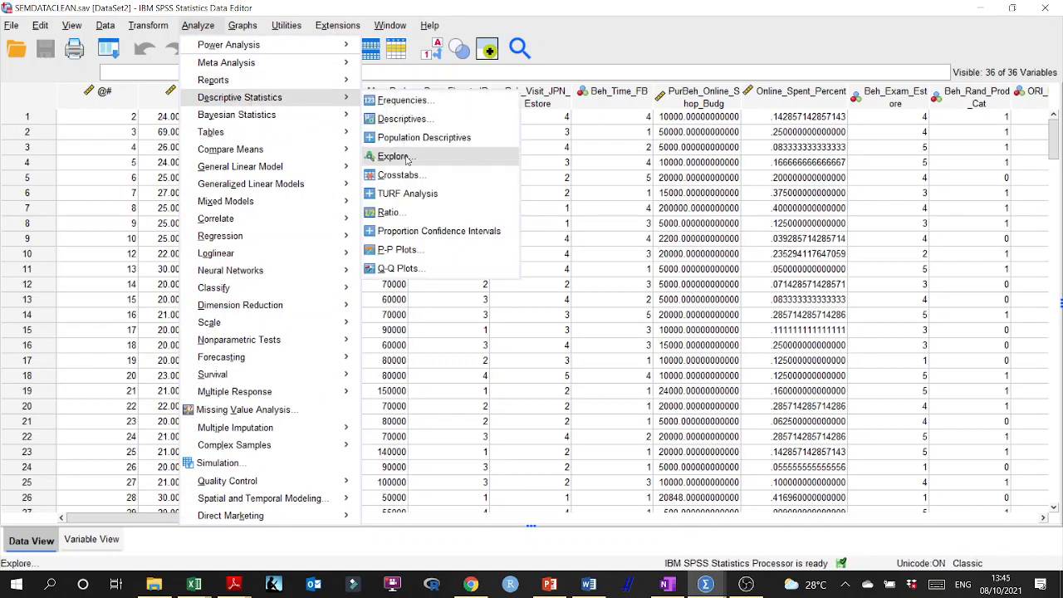
{"action": "left_click", "coordinate": [407, 100]}
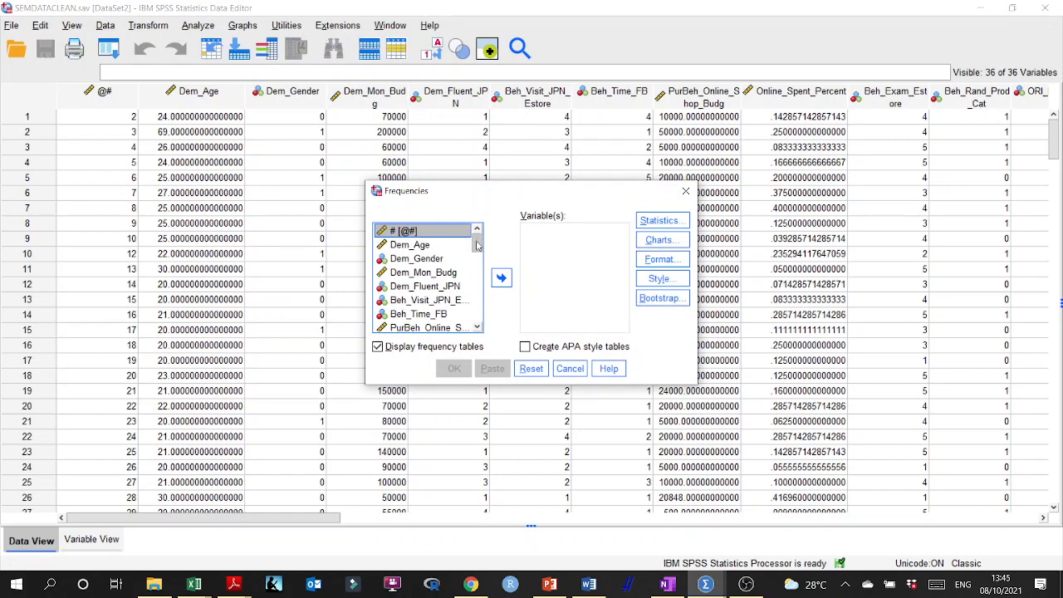
{"action": "left_click_drag", "start_coordinate": [478, 245], "coordinate": [478, 291]}
{"action": "left_click", "coordinate": [447, 271]}
{"action": "scroll", "coordinate": [432, 301], "scroll_direction": "down", "scroll_amount": 1}
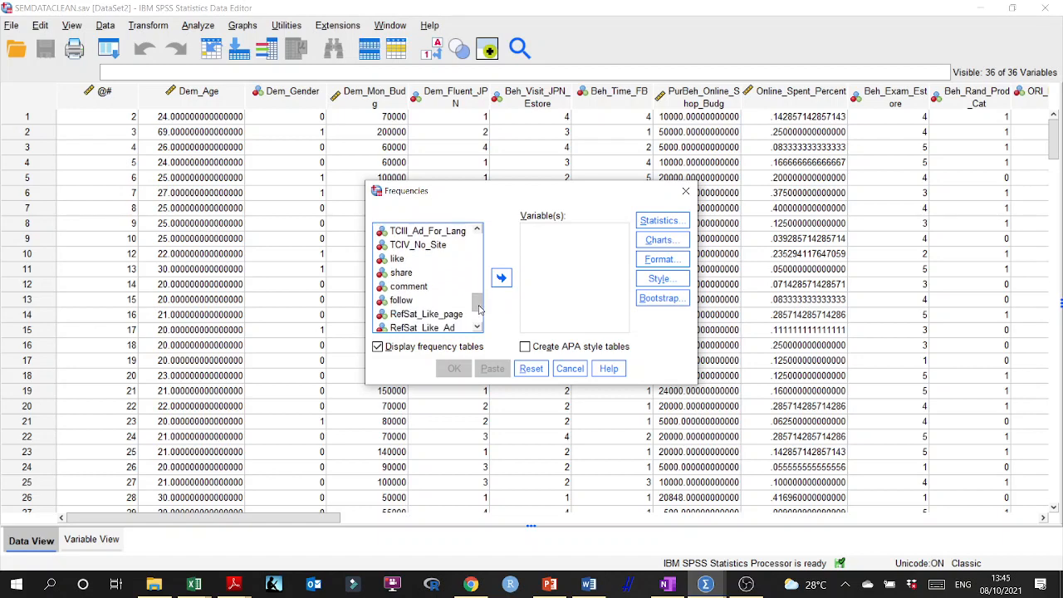
{"action": "left_click", "coordinate": [408, 300], "text": "shift"}
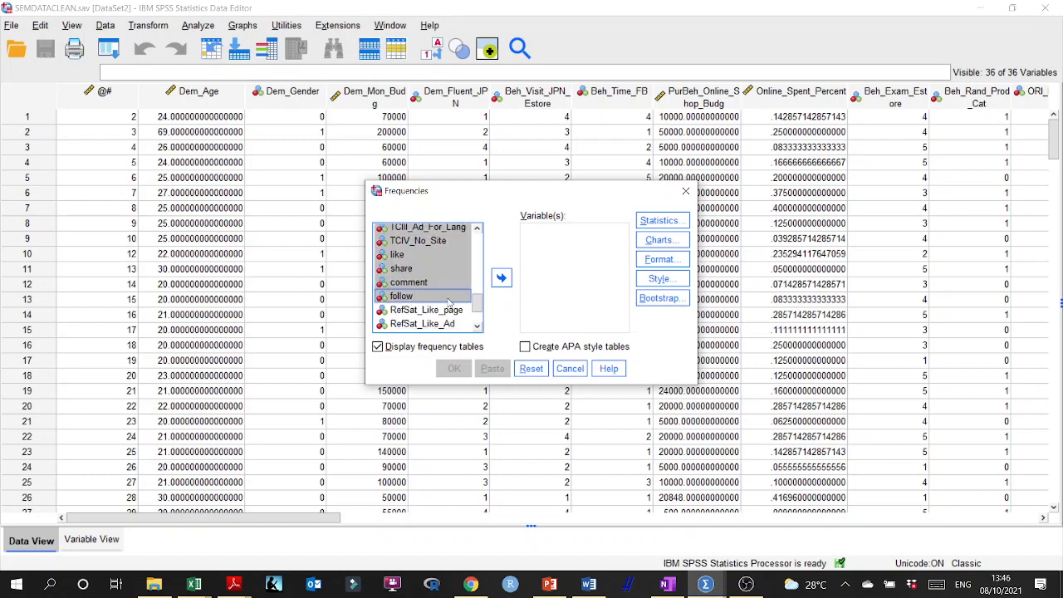
{"action": "left_click", "coordinate": [501, 277]}
- Remove CVI_Neg_Comm and TAIII_FBF_notTrust from the variables of the Frequencies analysis
{"action": "left_click", "coordinate": [568, 259]}
{"action": "scroll", "coordinate": [565, 286], "scroll_direction": "down", "scroll_amount": 1}
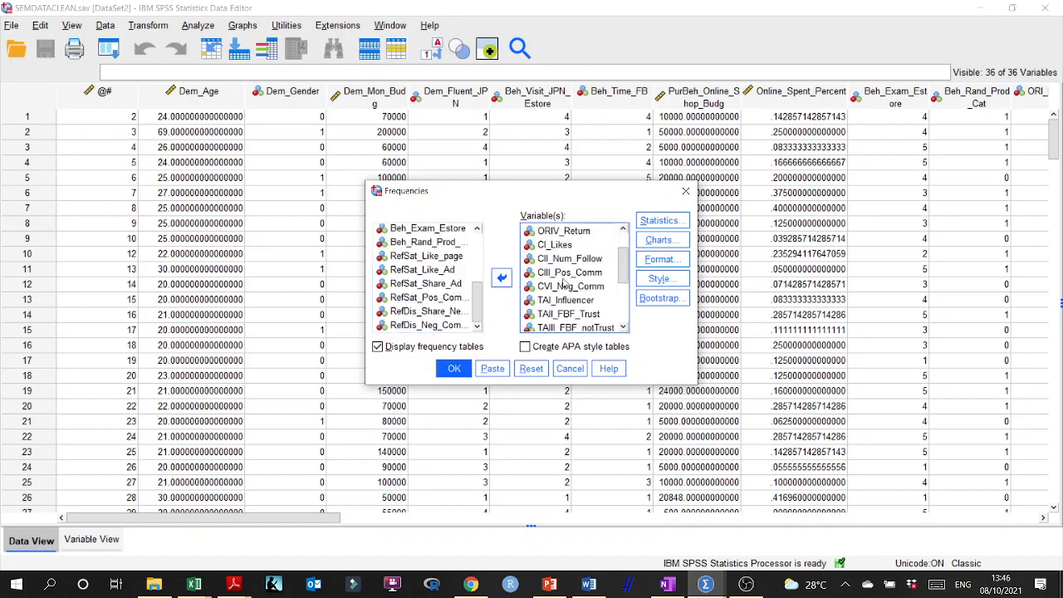
{"action": "left_click", "coordinate": [573, 289]}
{"action": "left_click", "coordinate": [501, 279]}
{"action": "scroll", "coordinate": [552, 298], "scroll_direction": "down", "scroll_amount": 2}
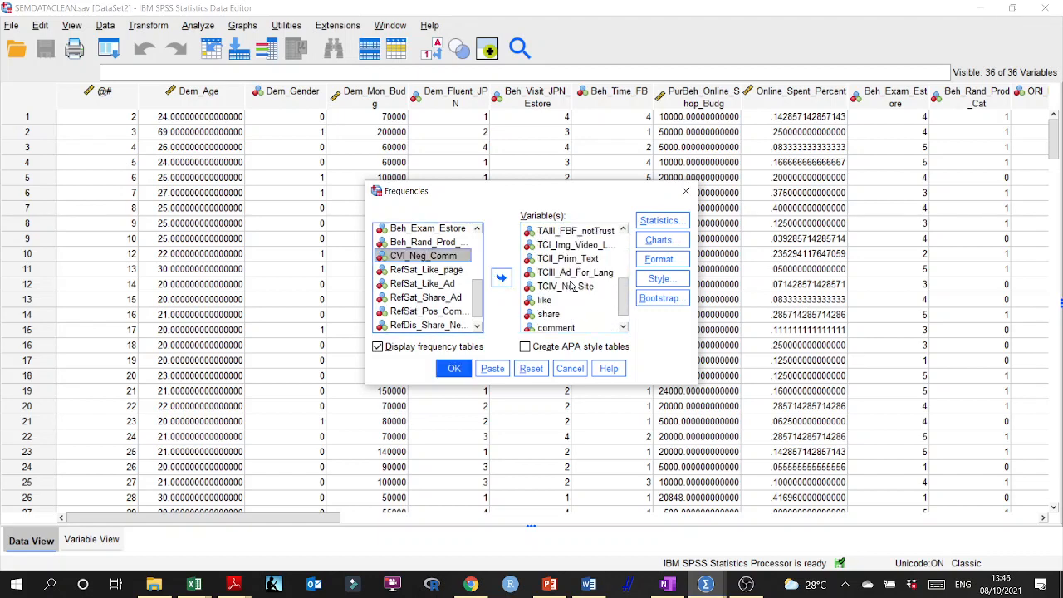
{"action": "scroll", "coordinate": [572, 286], "scroll_direction": "up", "scroll_amount": 1}
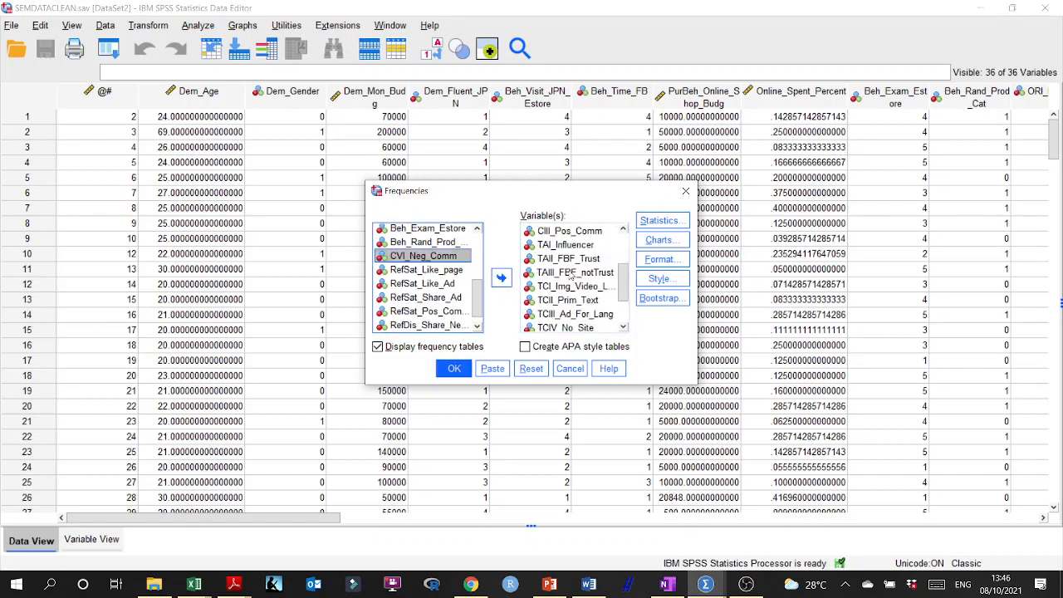
{"action": "left_click", "coordinate": [571, 272]}
{"action": "left_click", "coordinate": [502, 278]}
- Include skewness and kurtosis in the Frequencies statistics
{"action": "left_click", "coordinate": [659, 220]}
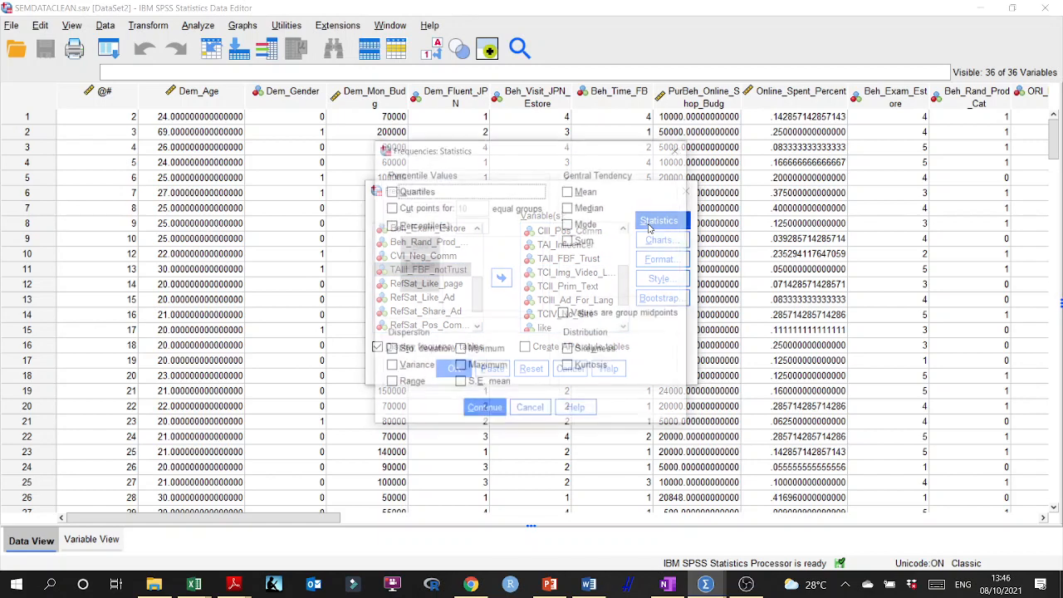
{"action": "left_click", "coordinate": [569, 350]}
{"action": "left_click", "coordinate": [570, 368]}
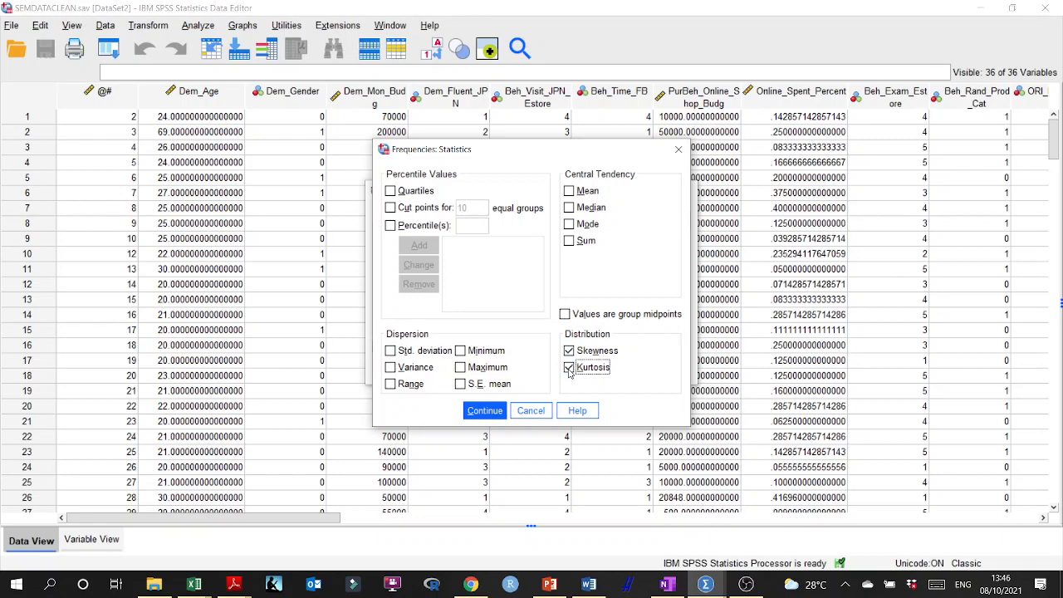
{"action": "left_click", "coordinate": [488, 415]}
{"action": "left_click", "coordinate": [596, 225]}
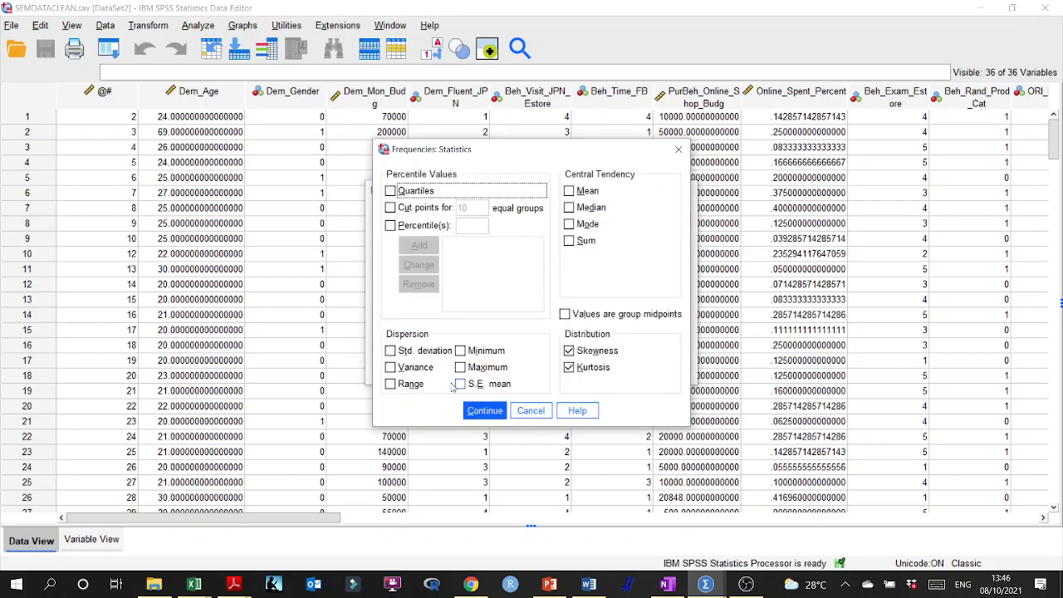
{"action": "left_click", "coordinate": [485, 410]}
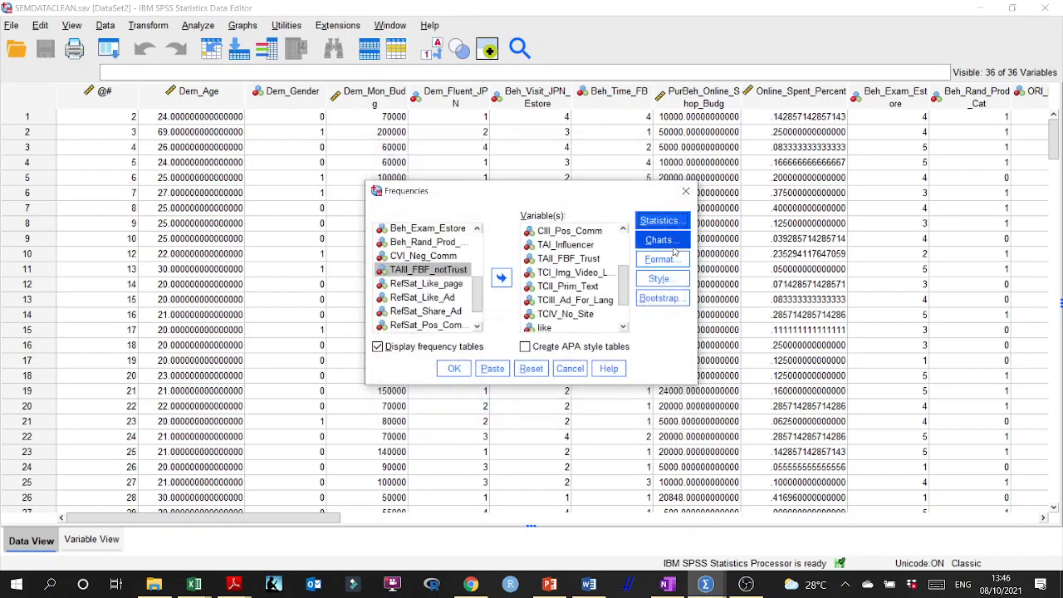
- Add histograms with a normal curve to the Frequencies charts
{"action": "left_click", "coordinate": [673, 243]}
{"action": "left_click", "coordinate": [458, 283]}
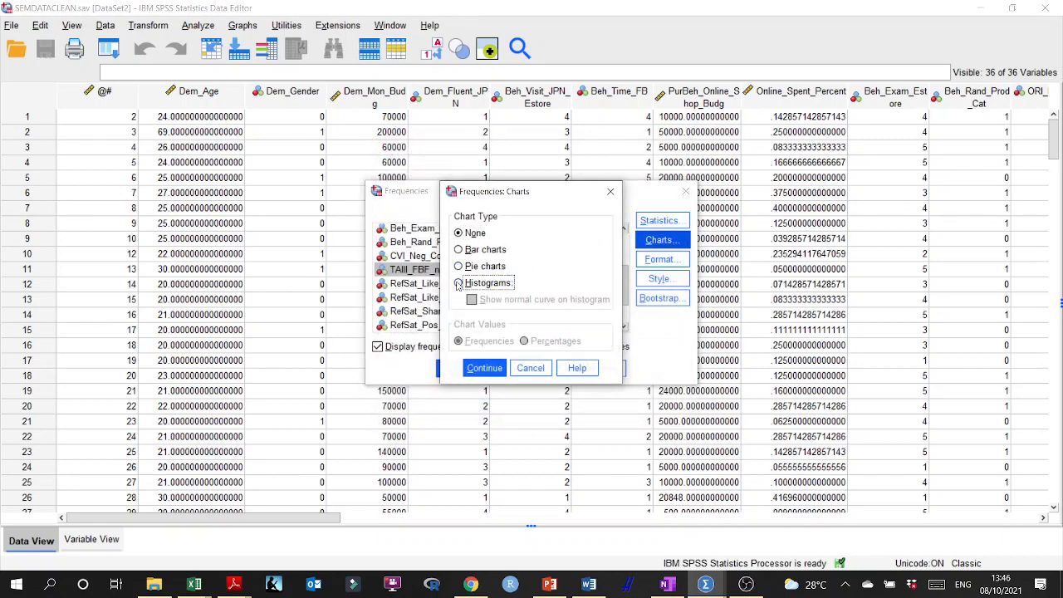
{"action": "left_click", "coordinate": [472, 299]}
{"action": "left_click", "coordinate": [484, 368]}
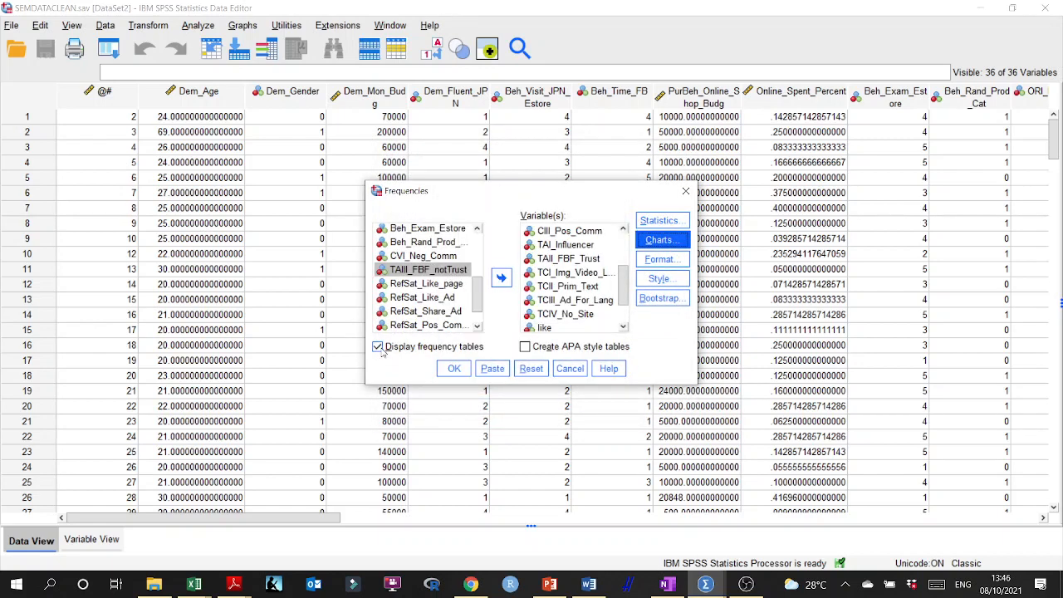
- Run the Frequencies analysis with values in ascending order, variables compared and no table styling, and maximize the output viewer
{"action": "left_click", "coordinate": [662, 259]}
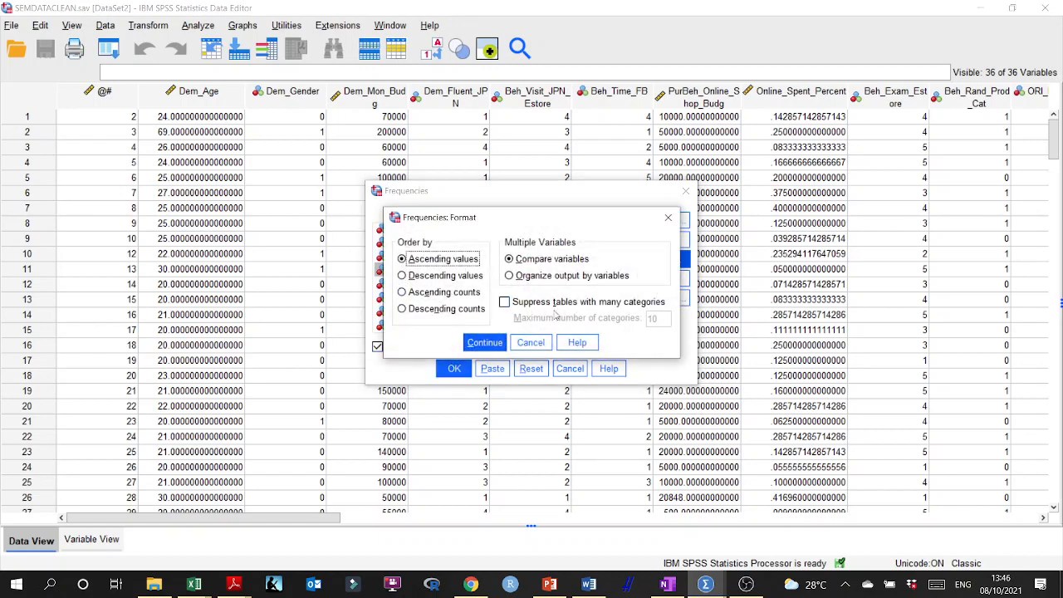
{"action": "left_click", "coordinate": [492, 341]}
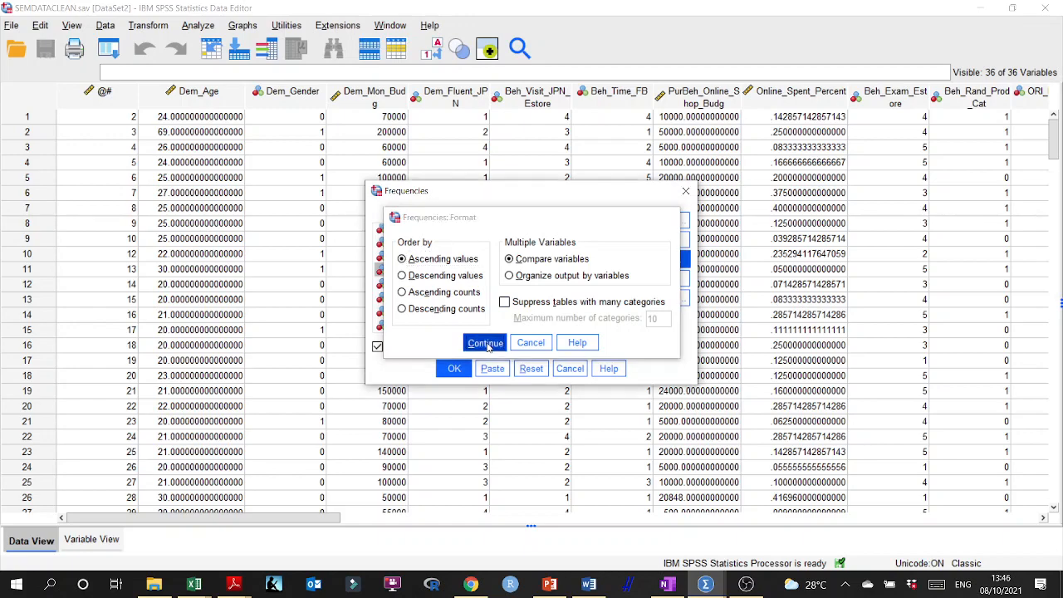
{"action": "left_click", "coordinate": [657, 282]}
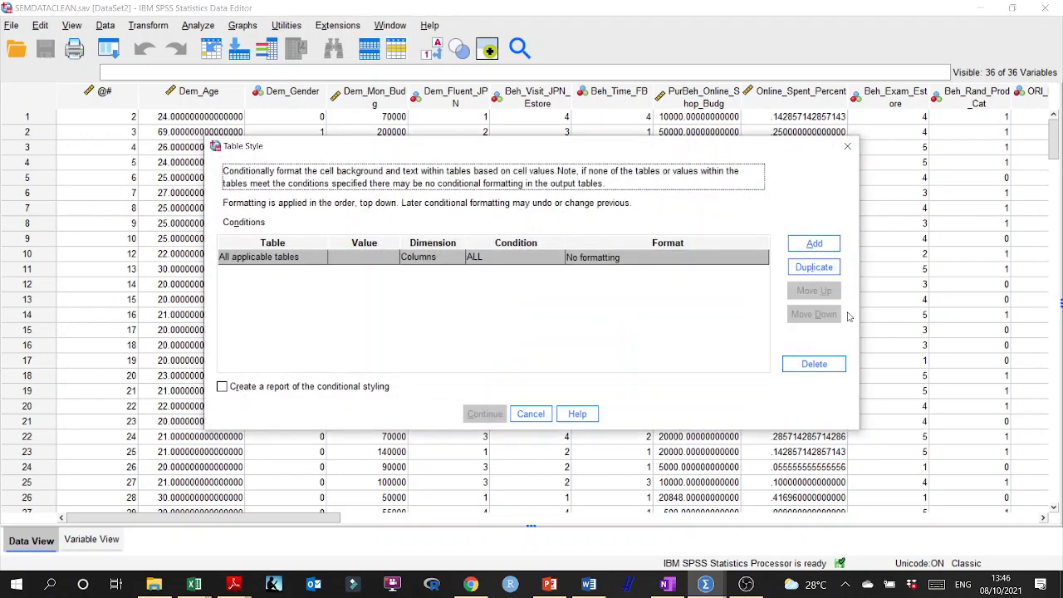
{"action": "left_click", "coordinate": [532, 414]}
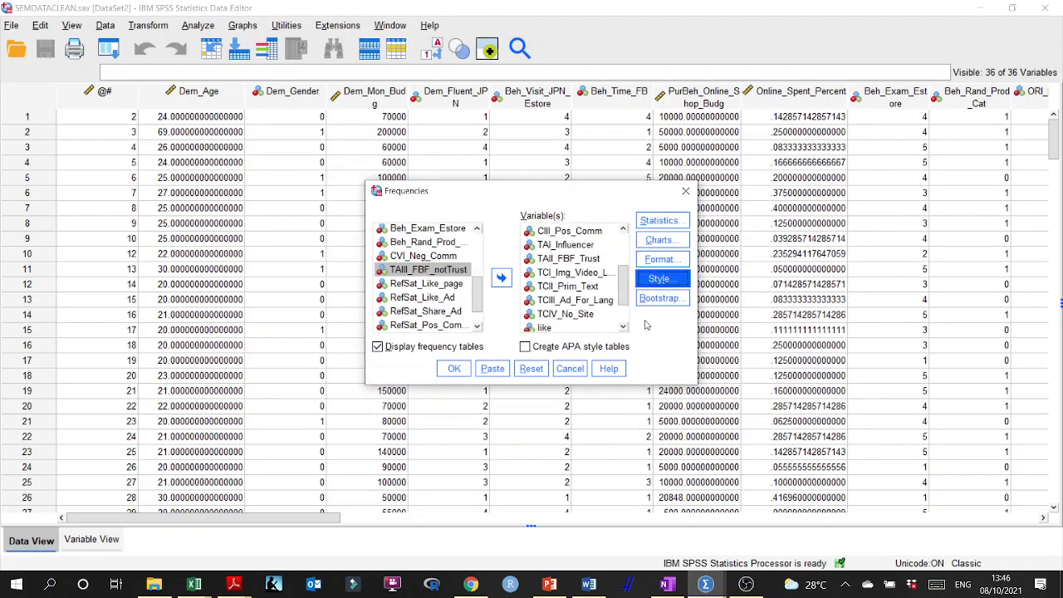
{"action": "left_click", "coordinate": [455, 368]}
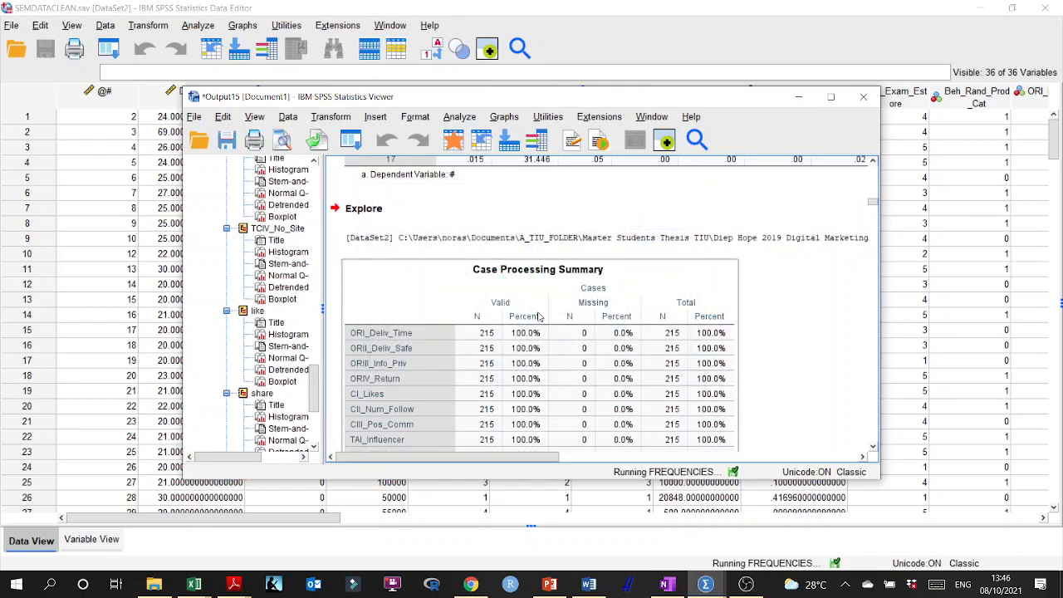
{"action": "left_click", "coordinate": [831, 96]}
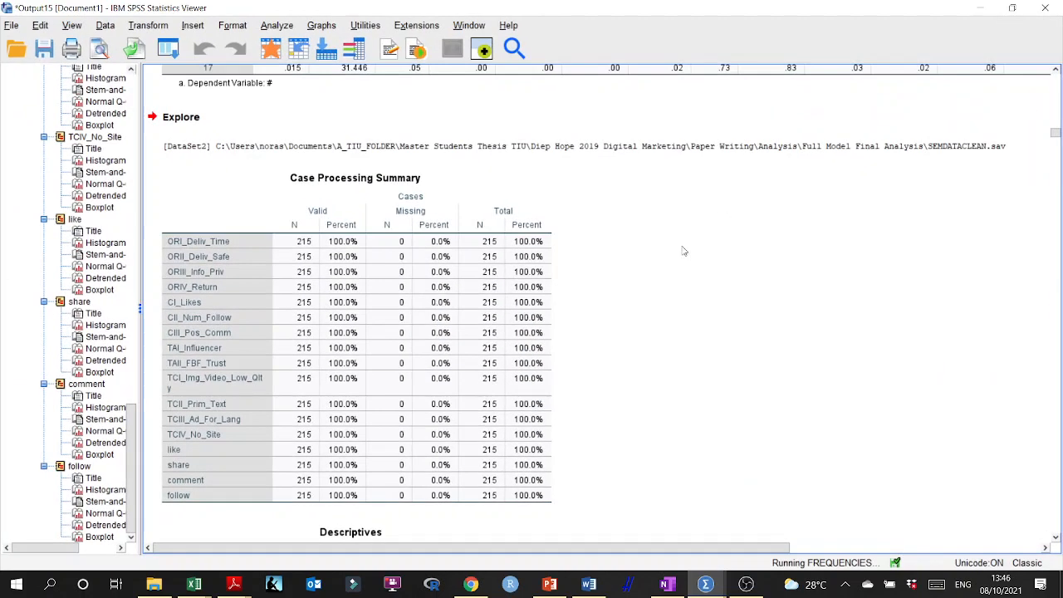
- Examine the Frequencies histograms against their normal curves for TCIV_No_Site, like, share, comment and follow
{"action": "scroll", "coordinate": [645, 353], "scroll_direction": "down", "scroll_amount": 5}
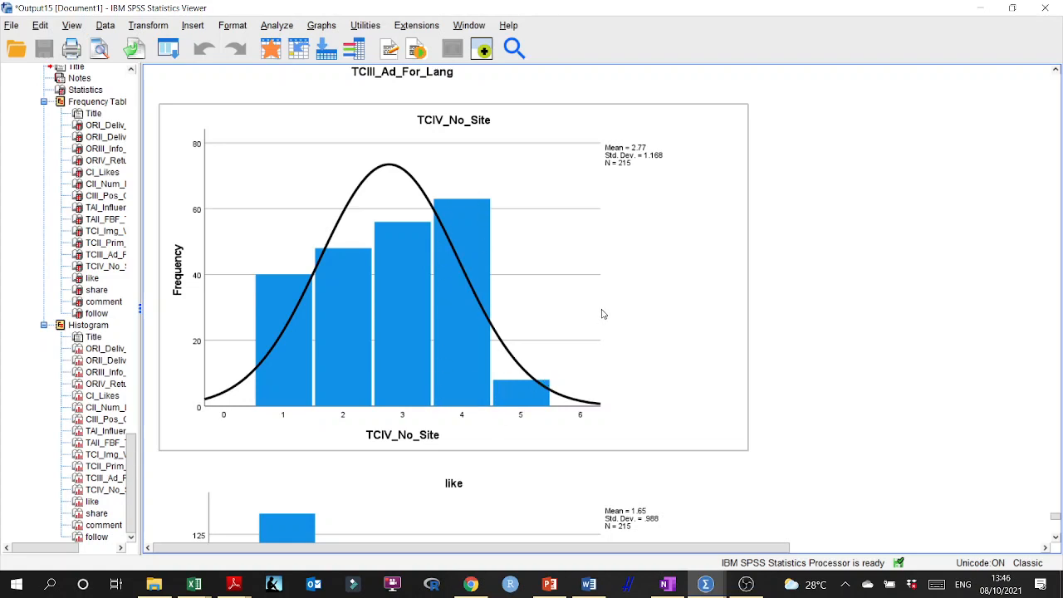
{"action": "scroll", "coordinate": [610, 279], "scroll_direction": "up", "scroll_amount": 3}
{"action": "scroll", "coordinate": [612, 277], "scroll_direction": "down", "scroll_amount": 3}
{"action": "left_click", "coordinate": [158, 332]}
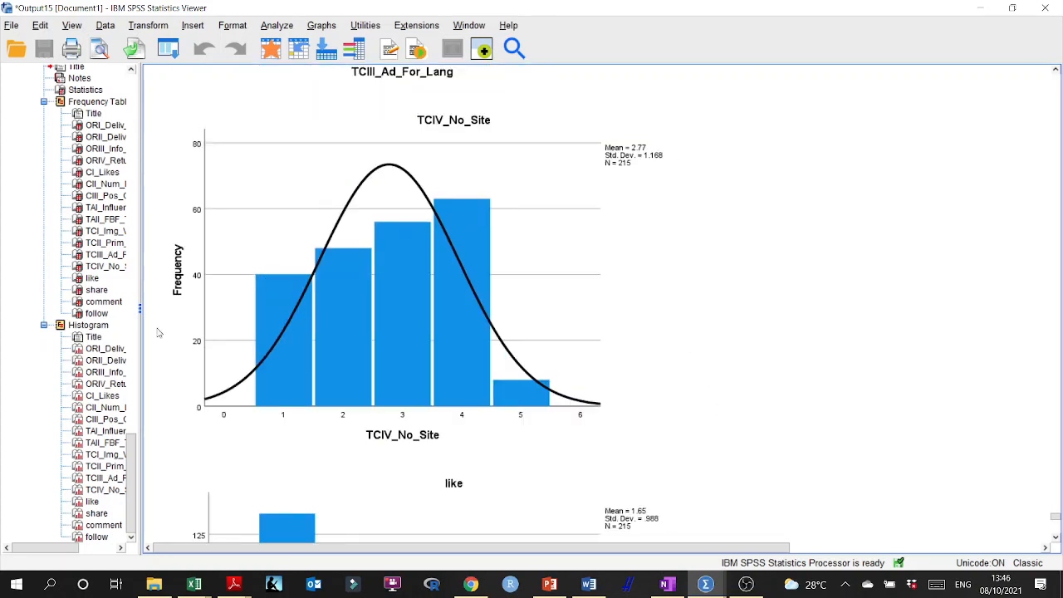
{"action": "left_click", "coordinate": [165, 448]}
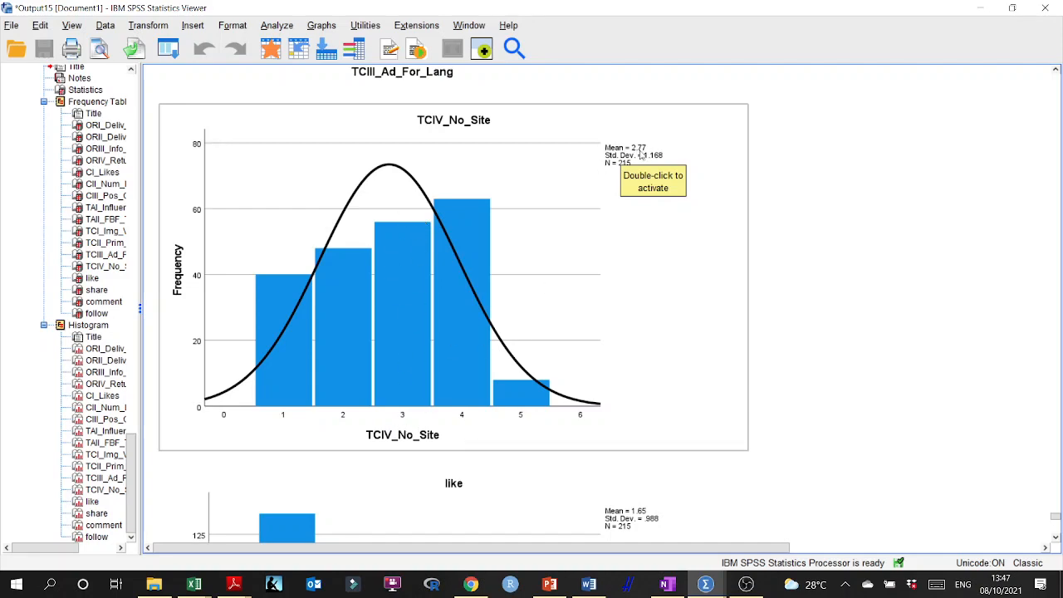
{"action": "scroll", "coordinate": [582, 266], "scroll_direction": "down", "scroll_amount": 8}
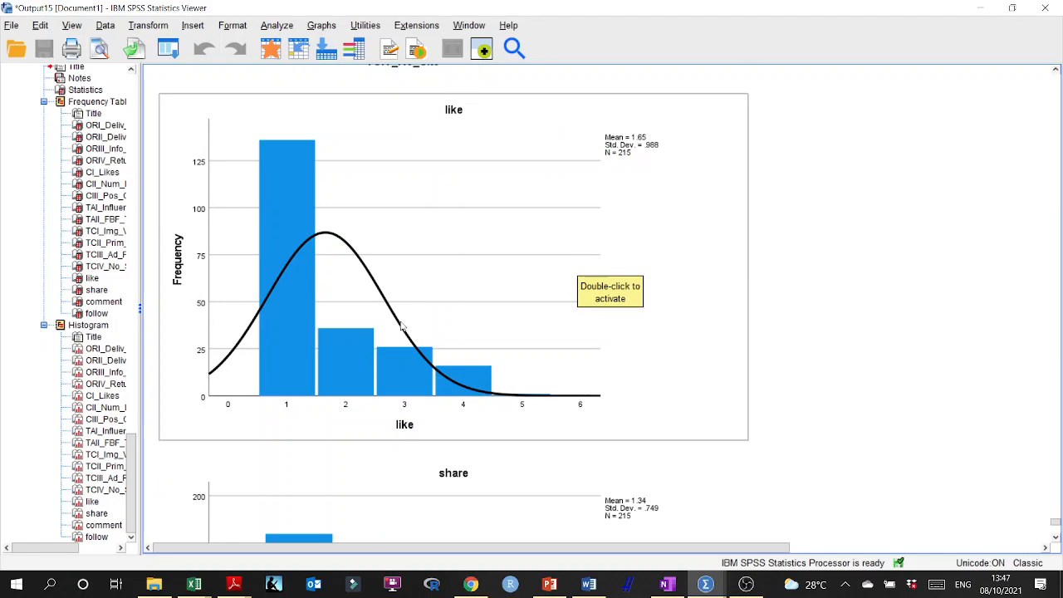
{"action": "scroll", "coordinate": [417, 374], "scroll_direction": "down", "scroll_amount": 15}
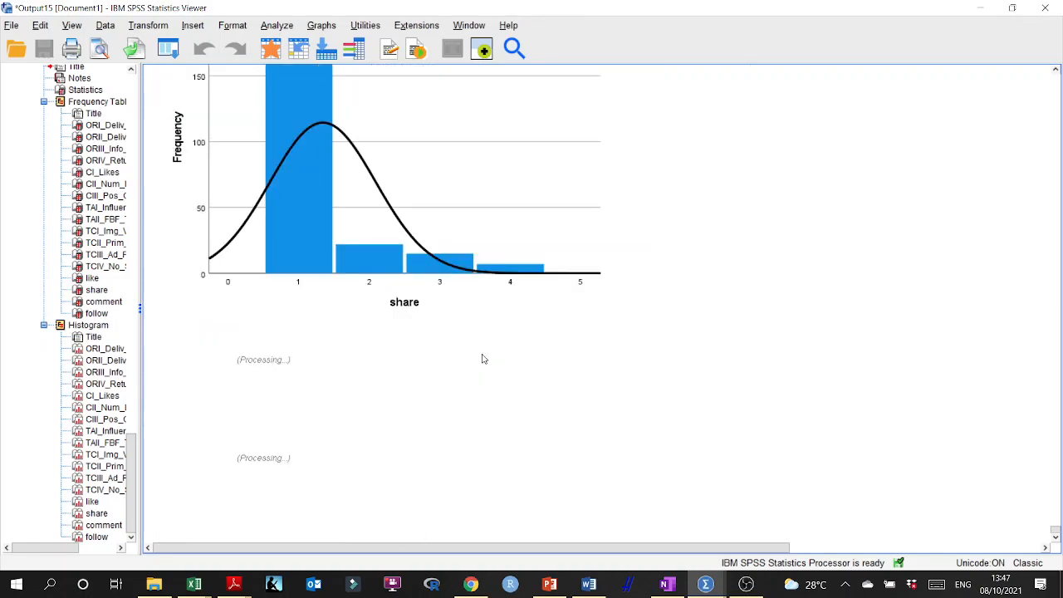
{"action": "scroll", "coordinate": [483, 358], "scroll_direction": "down", "scroll_amount": 6}
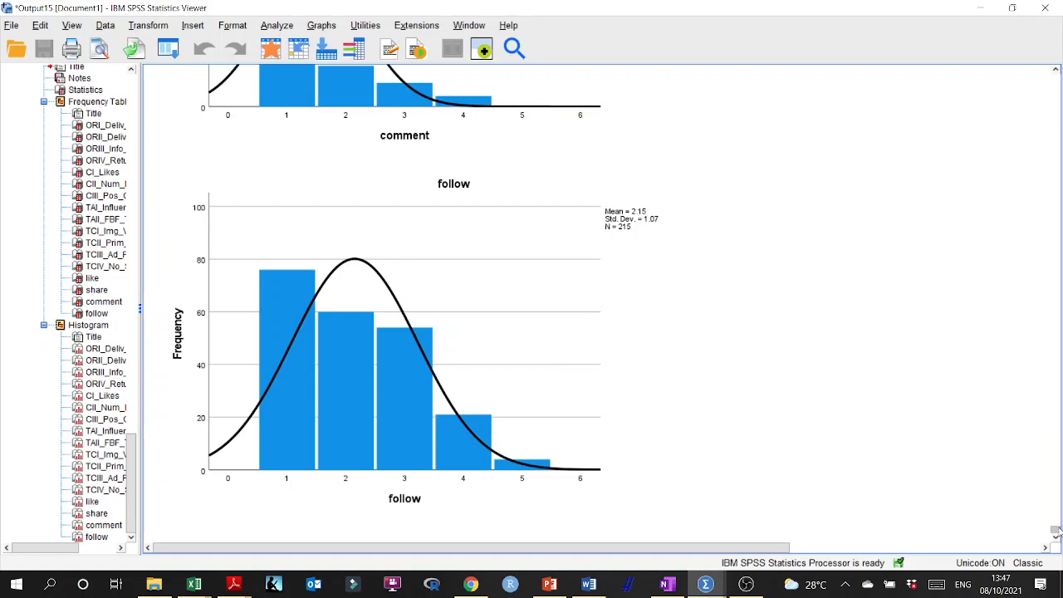
- Search the output from its beginning for "total correlation" and close the search
{"action": "left_click_drag", "start_coordinate": [1056, 538], "coordinate": [1039, 77]}
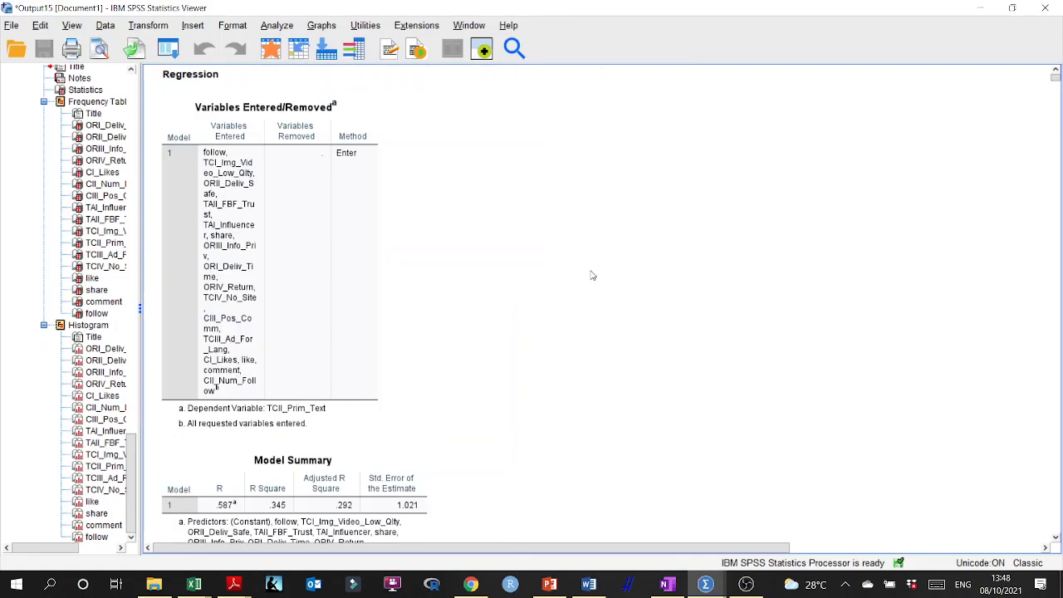
{"action": "key", "text": "ctrl+f"}
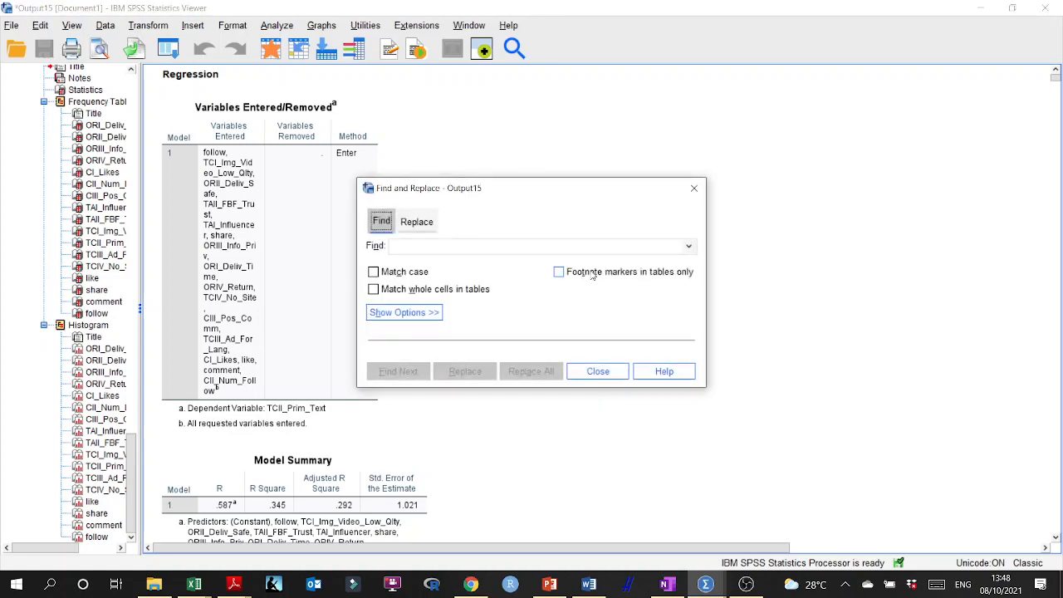
{"action": "left_click", "coordinate": [436, 249]}
{"action": "type", "text": "tota"}
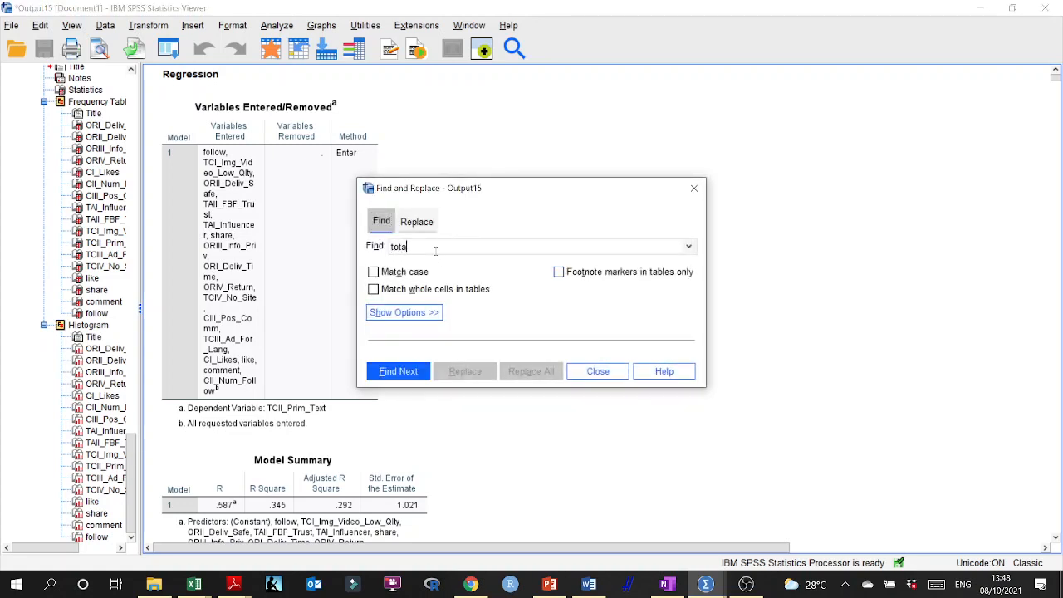
{"action": "type", "text": "l correlation"}
{"action": "key", "text": "Return"}
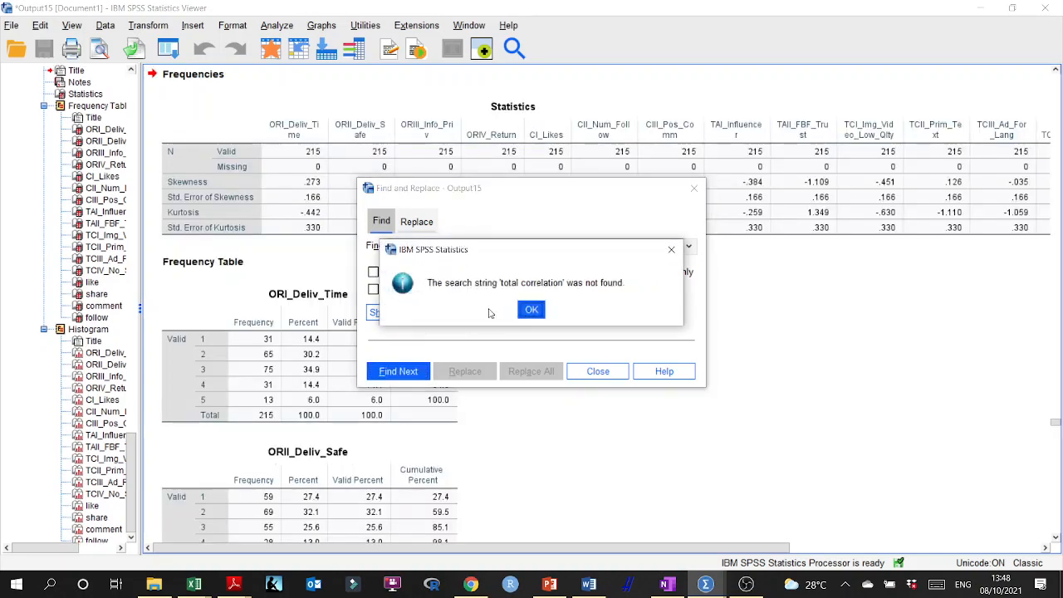
{"action": "left_click", "coordinate": [532, 310]}
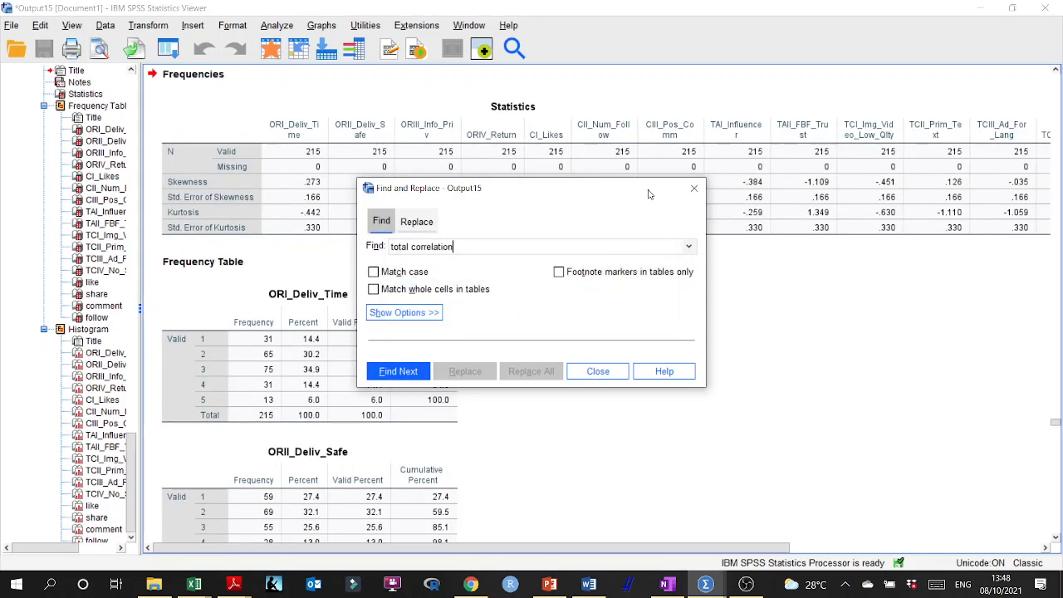
{"action": "left_click", "coordinate": [696, 188]}
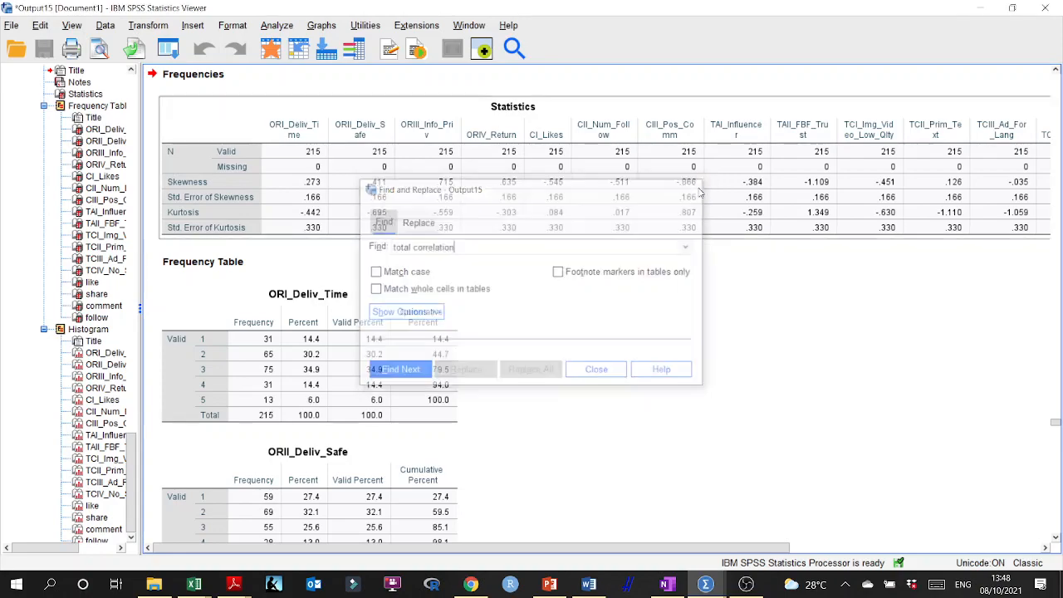
- Minimize the output viewer and data editor and examine the Corrected Item-Total Correlation column of Table 1 in the Word paper
{"action": "left_click", "coordinate": [970, 6]}
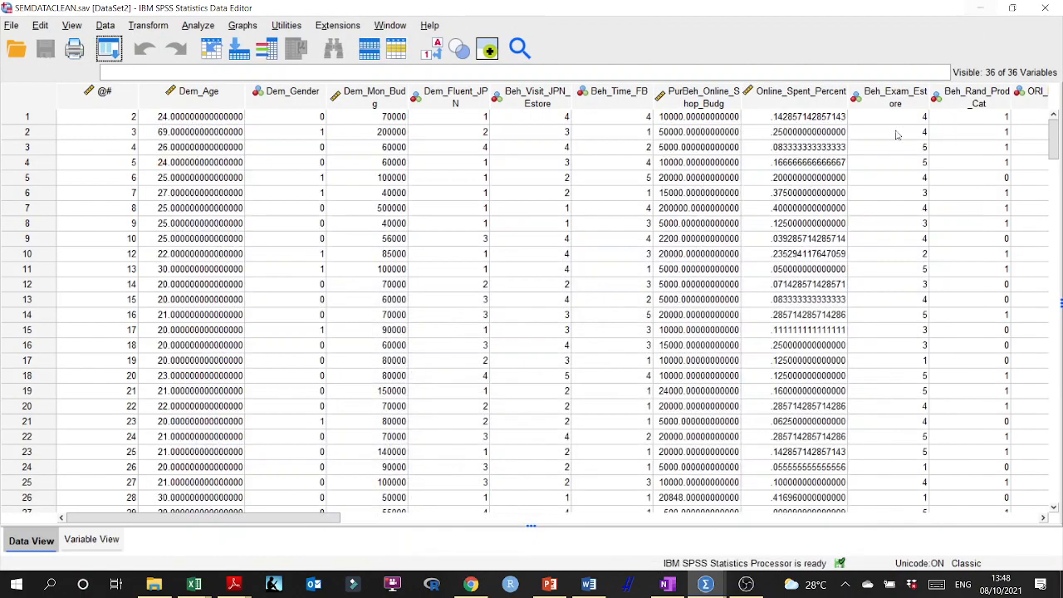
{"action": "left_click", "coordinate": [981, 7]}
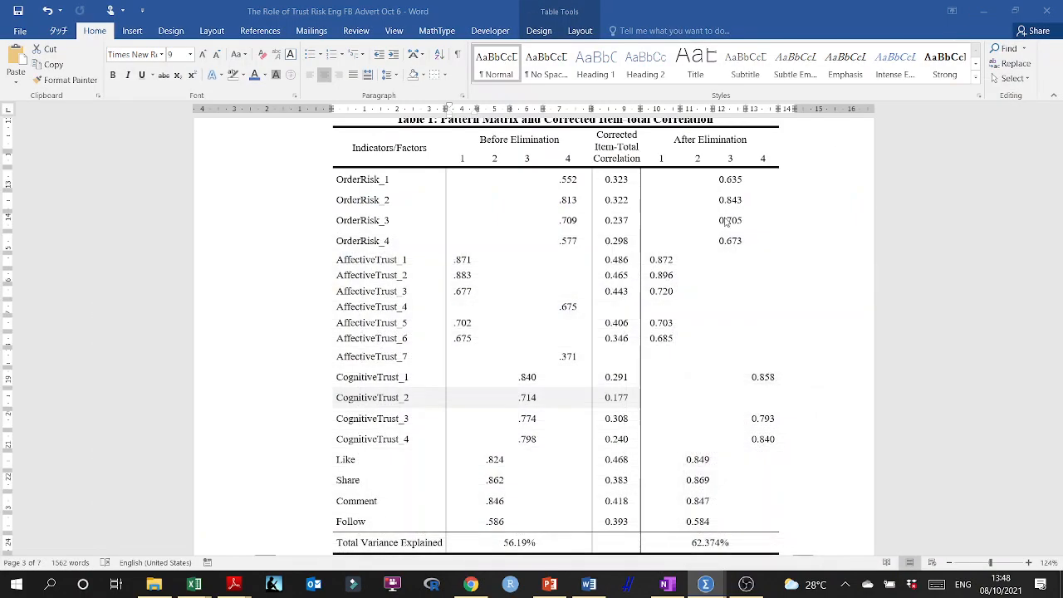
{"action": "left_click", "coordinate": [457, 308]}
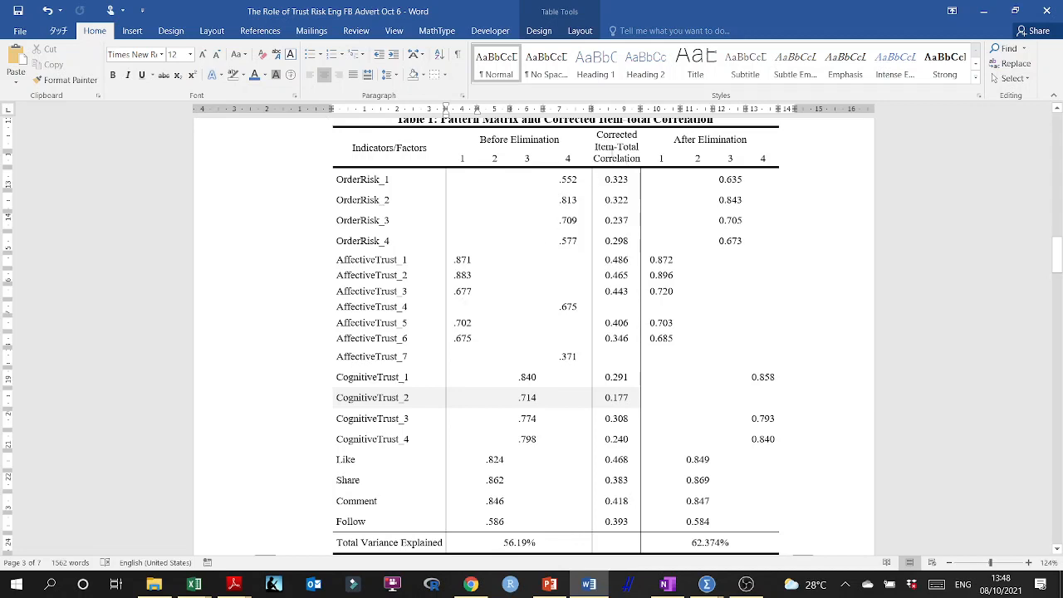
{"action": "left_click_drag", "start_coordinate": [611, 148], "coordinate": [613, 177]}
- Switch to File Explorer and go to the Analysis folder inside Paper Writing, checking the Data Analysis folder on the way
{"action": "left_click", "coordinate": [154, 585]}
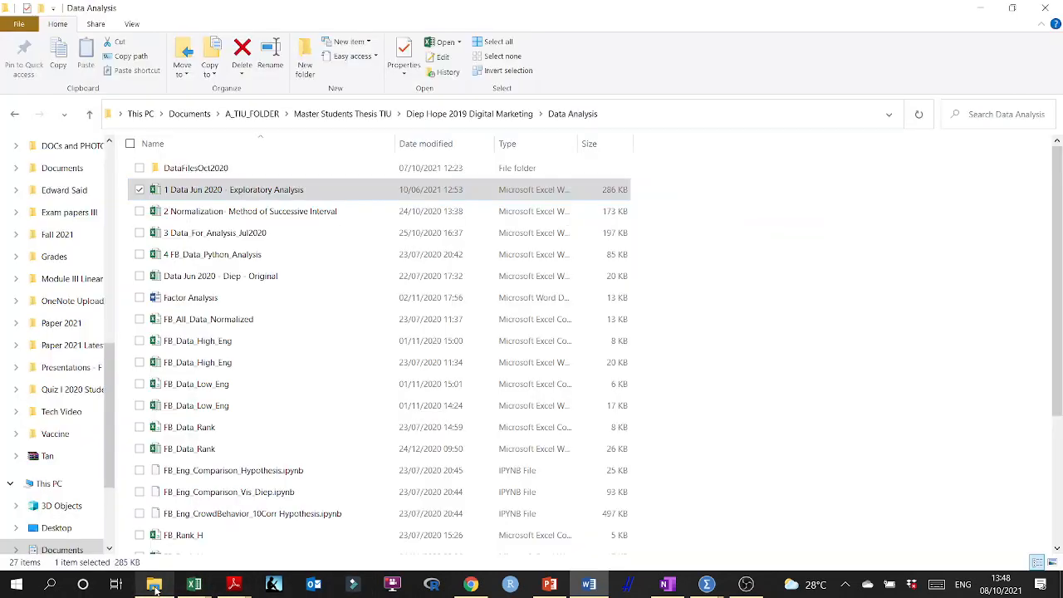
{"action": "left_click", "coordinate": [437, 114]}
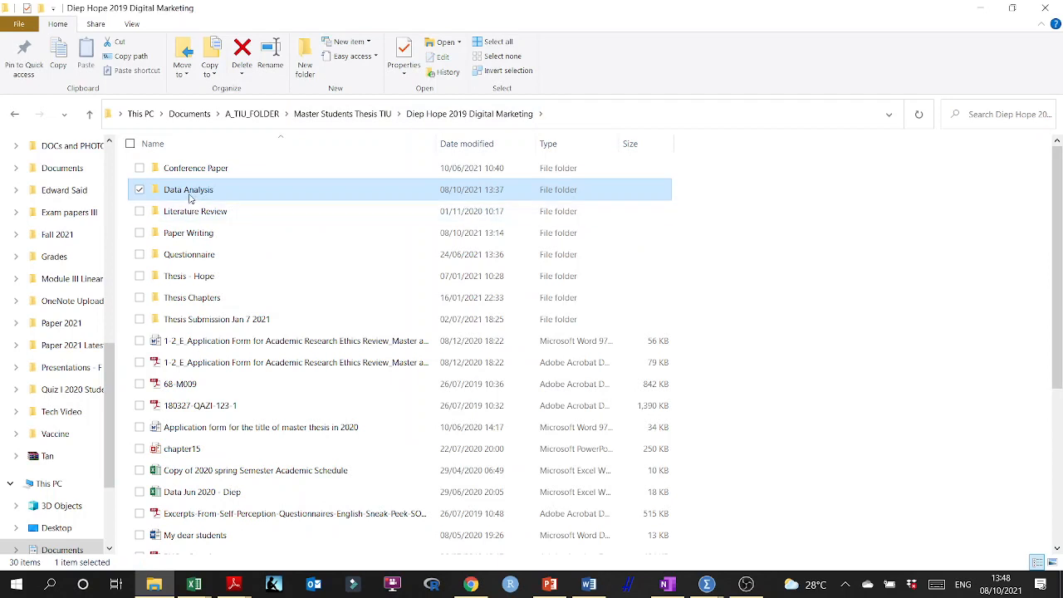
{"action": "double_click", "coordinate": [192, 190]}
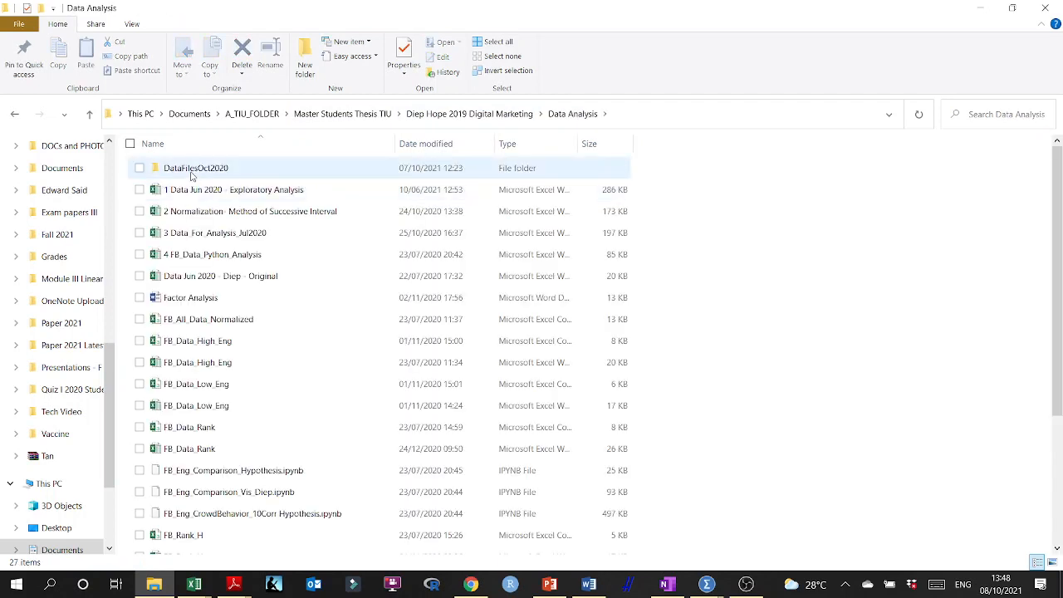
{"action": "left_click", "coordinate": [435, 116]}
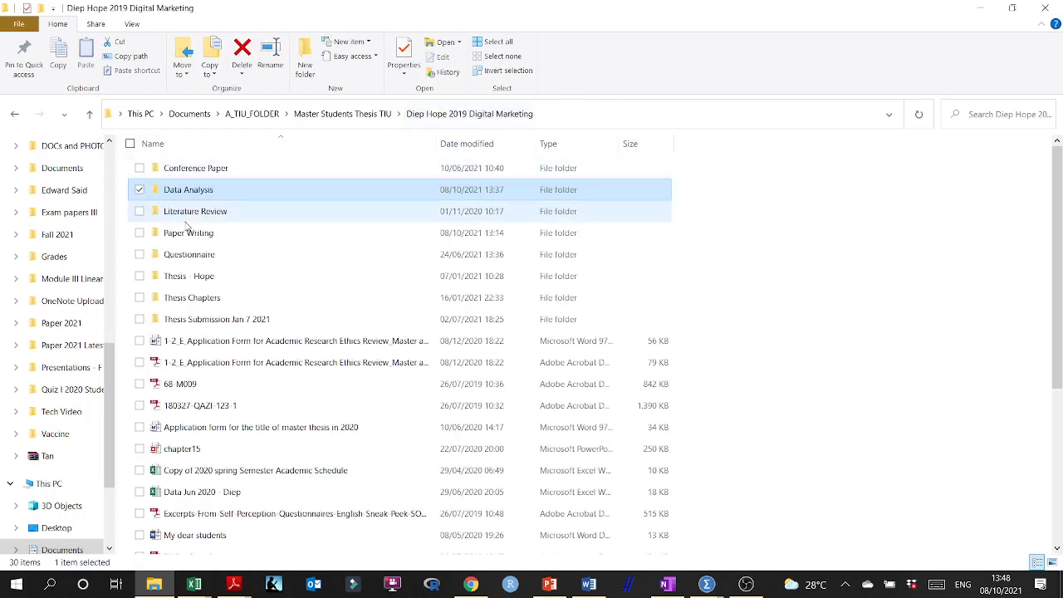
{"action": "double_click", "coordinate": [181, 232]}
{"action": "double_click", "coordinate": [174, 171]}
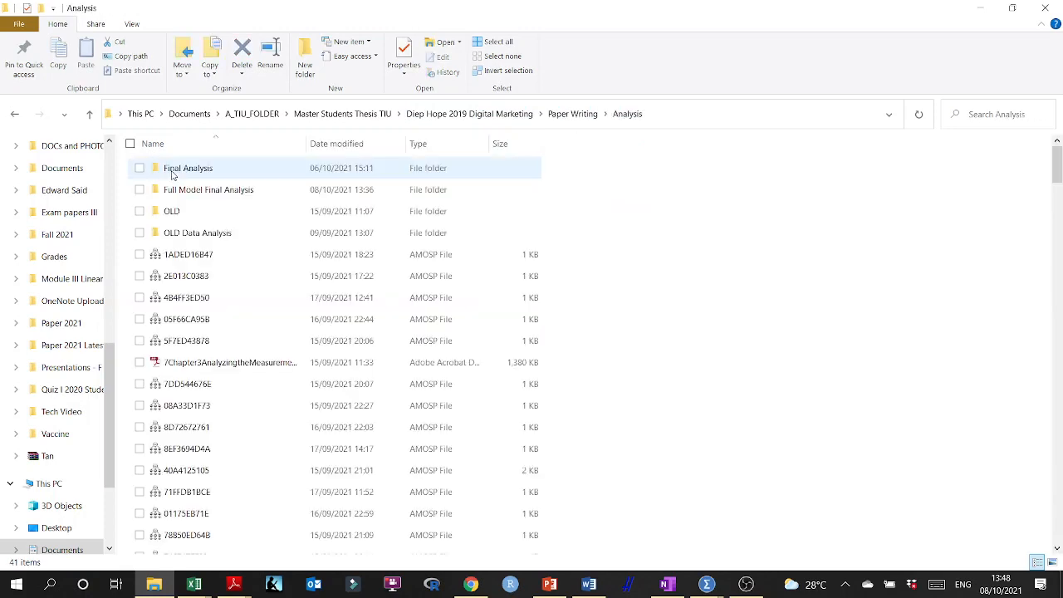
- Look through the Analysis folder, open the OUTPUT Word document, close it and return to the folder
{"action": "scroll", "coordinate": [285, 349], "scroll_direction": "down", "scroll_amount": 15}
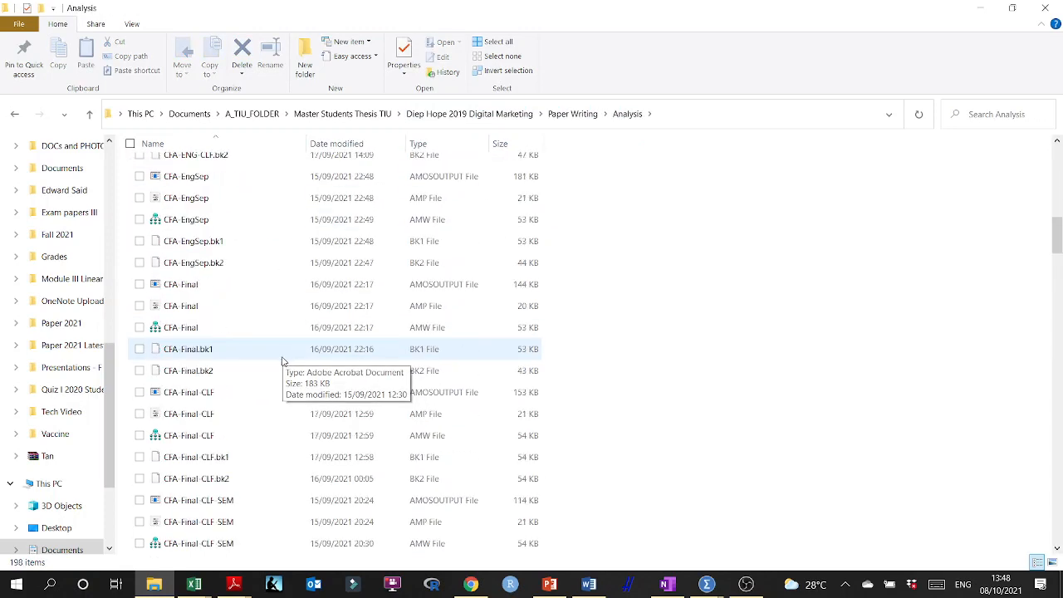
{"action": "scroll", "coordinate": [283, 362], "scroll_direction": "down", "scroll_amount": 10}
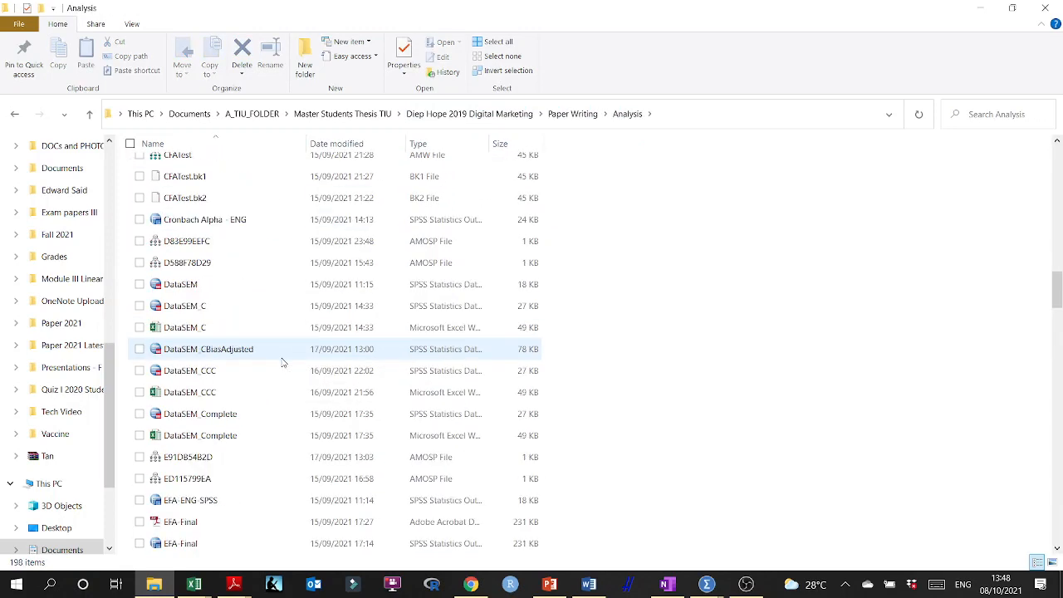
{"action": "scroll", "coordinate": [238, 329], "scroll_direction": "down", "scroll_amount": 8}
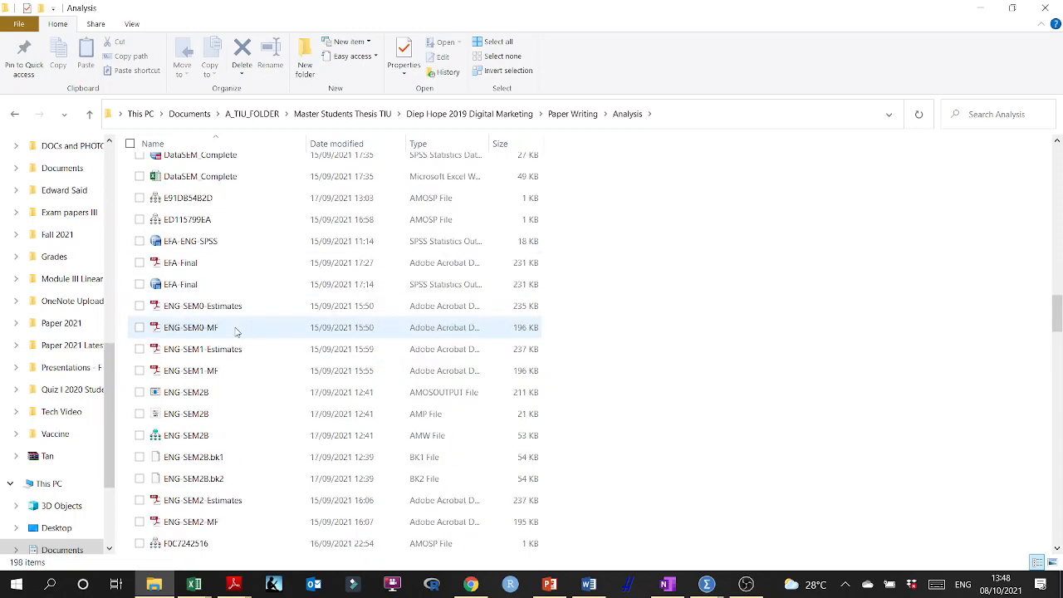
{"action": "scroll", "coordinate": [237, 332], "scroll_direction": "down", "scroll_amount": 6}
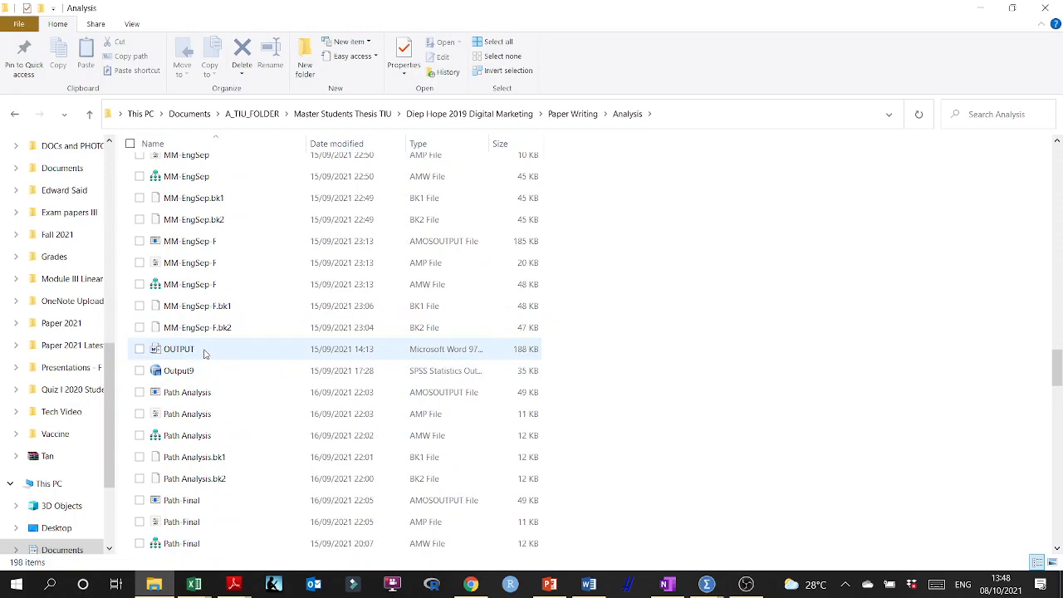
{"action": "double_click", "coordinate": [205, 353]}
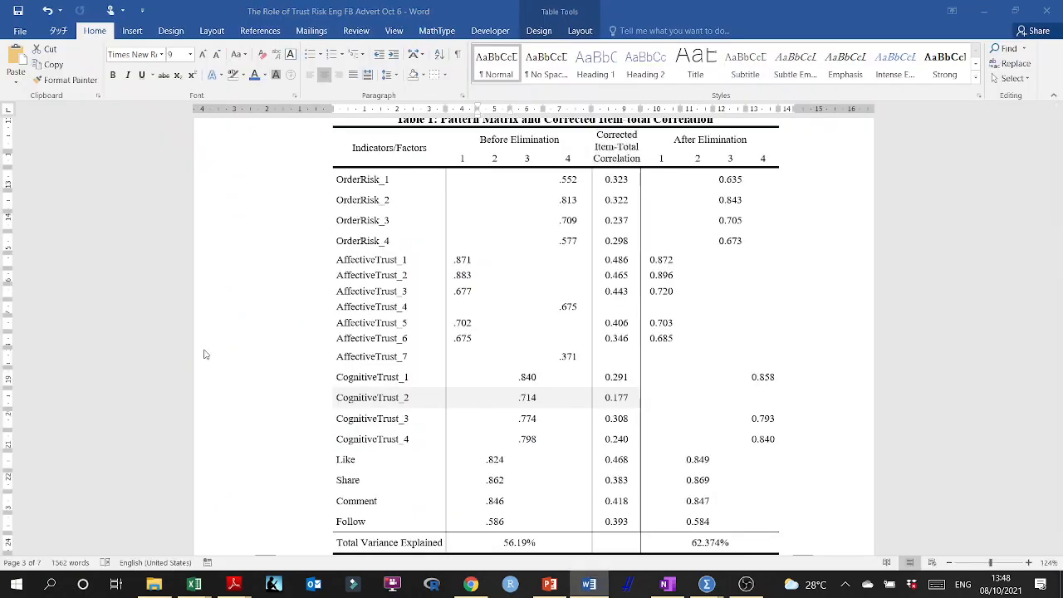
{"action": "left_click", "coordinate": [1047, 11]}
{"action": "left_click", "coordinate": [153, 587]}
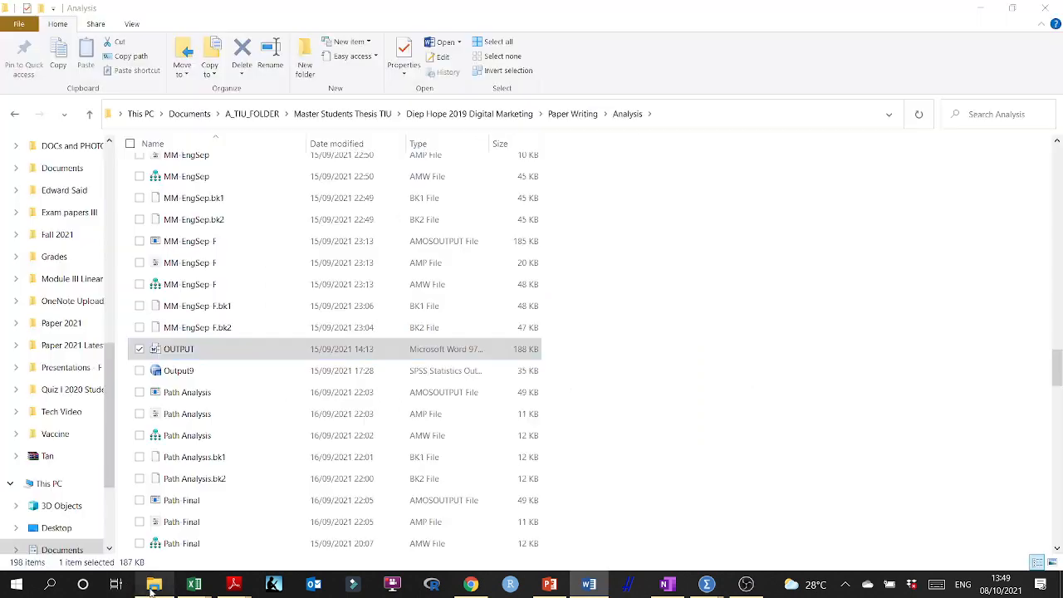
- Look through the remaining Analysis files and search the folder and its subfolders for "total correlation"
{"action": "scroll", "coordinate": [278, 421], "scroll_direction": "down", "scroll_amount": 4}
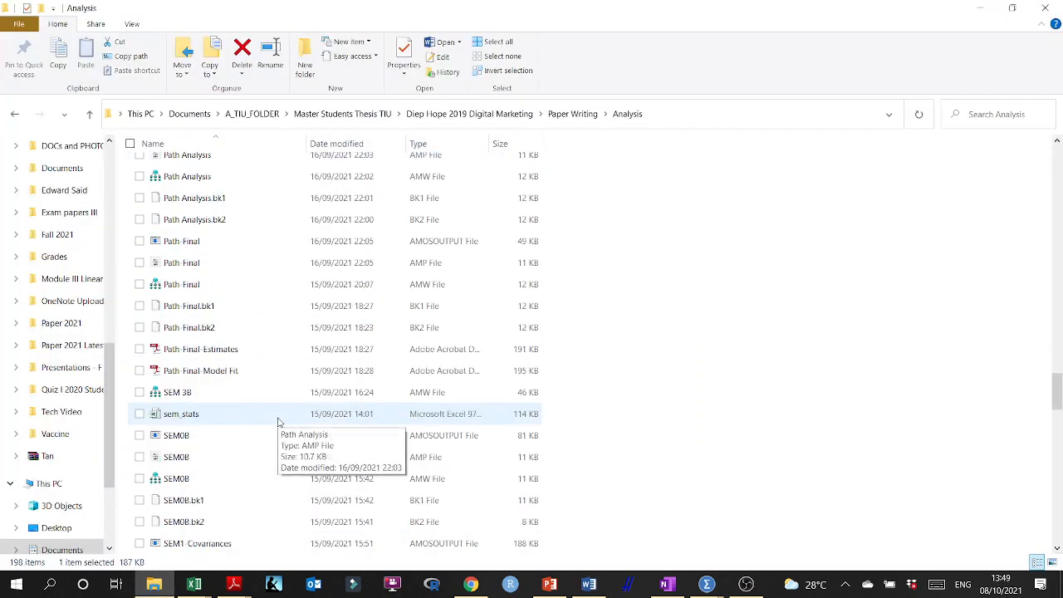
{"action": "scroll", "coordinate": [278, 422], "scroll_direction": "down", "scroll_amount": 10}
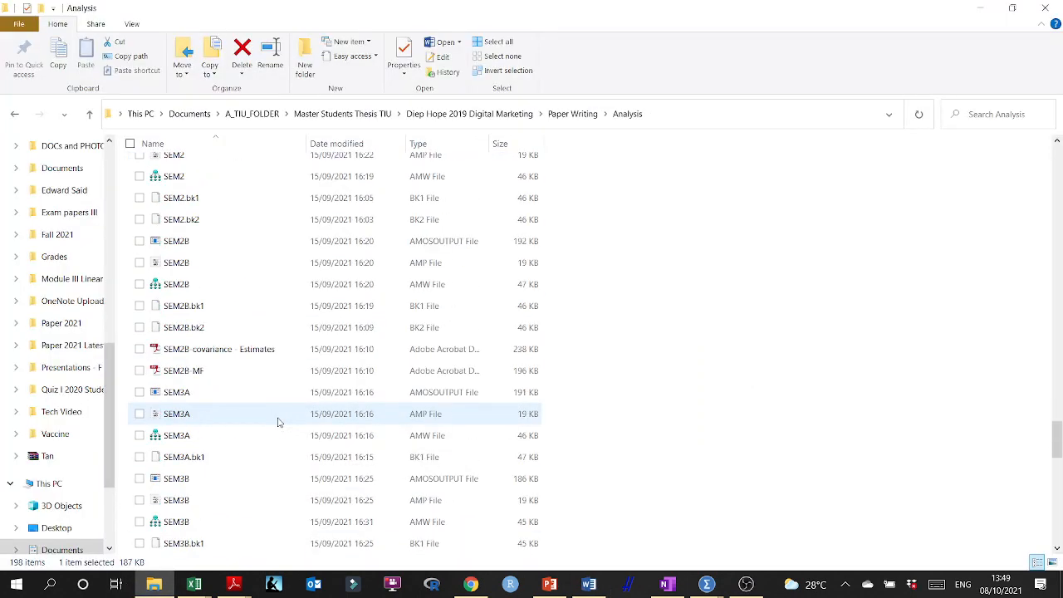
{"action": "scroll", "coordinate": [261, 375], "scroll_direction": "down", "scroll_amount": 3}
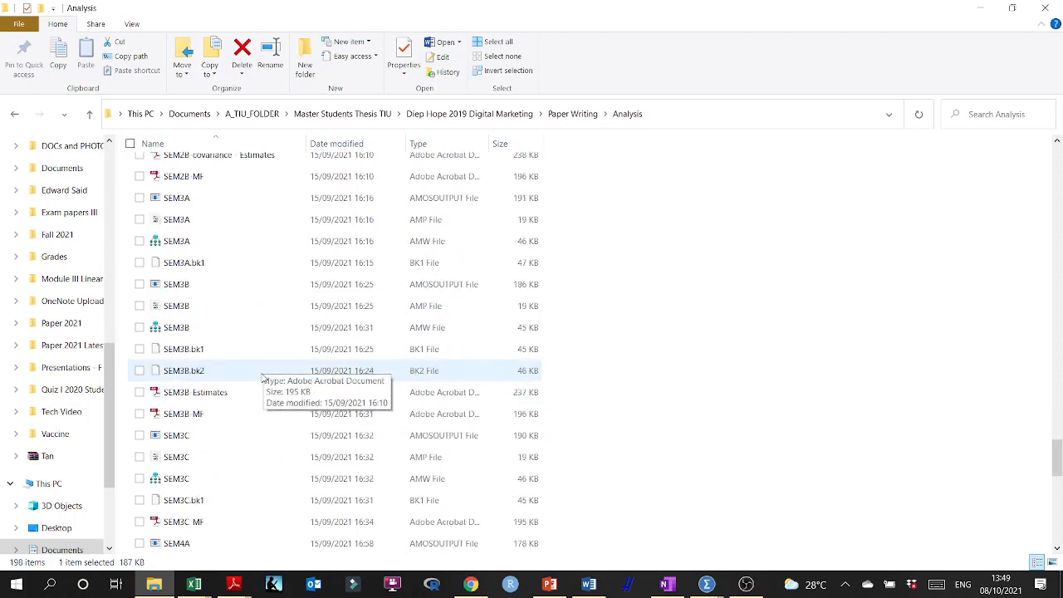
{"action": "scroll", "coordinate": [263, 378], "scroll_direction": "down", "scroll_amount": 7}
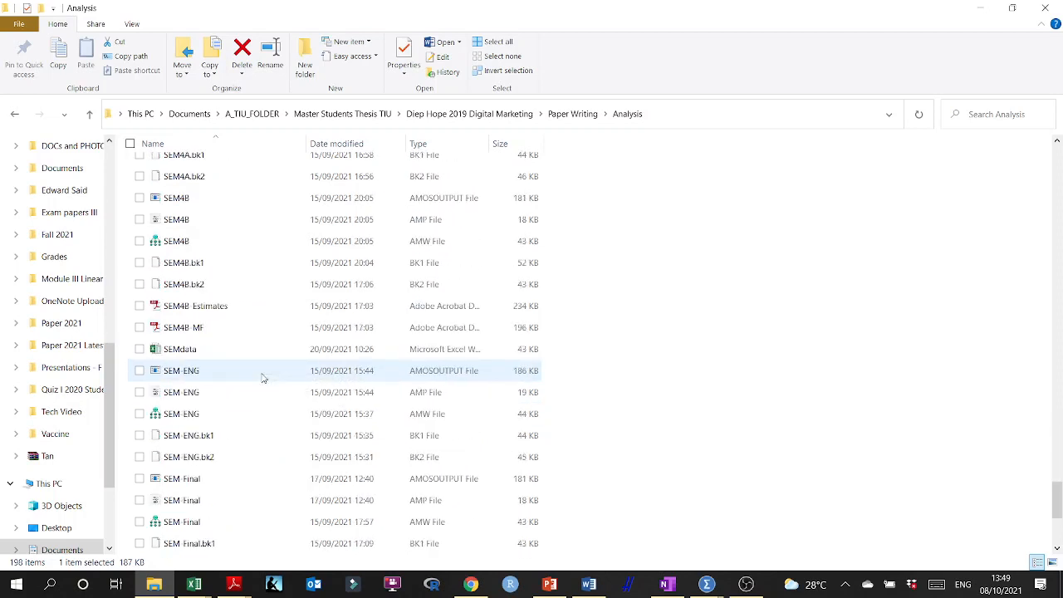
{"action": "scroll", "coordinate": [263, 378], "scroll_direction": "down", "scroll_amount": 4}
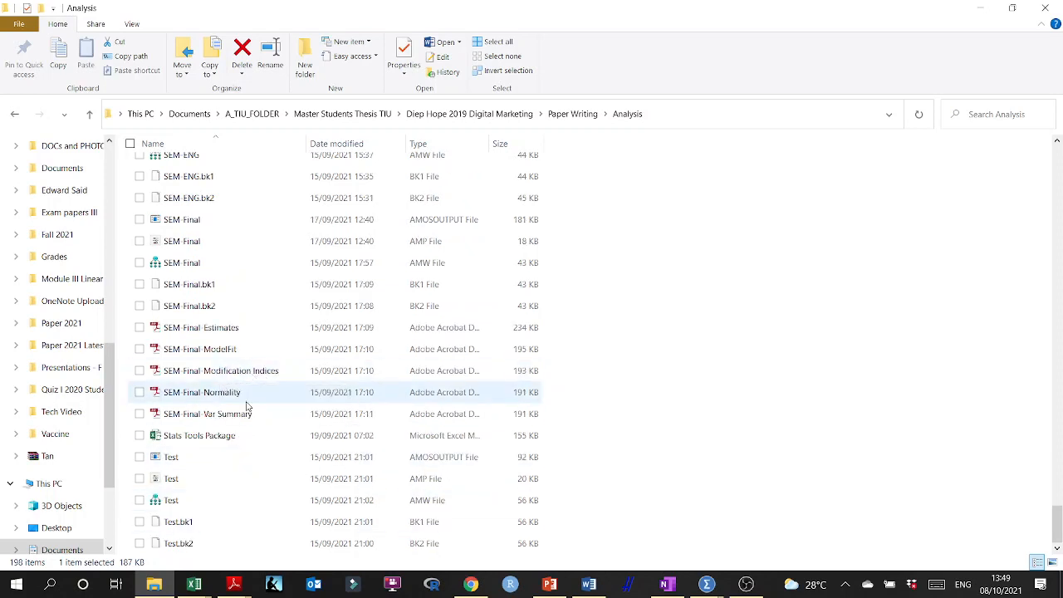
{"action": "left_click", "coordinate": [986, 121]}
{"action": "type", "text": "co"}
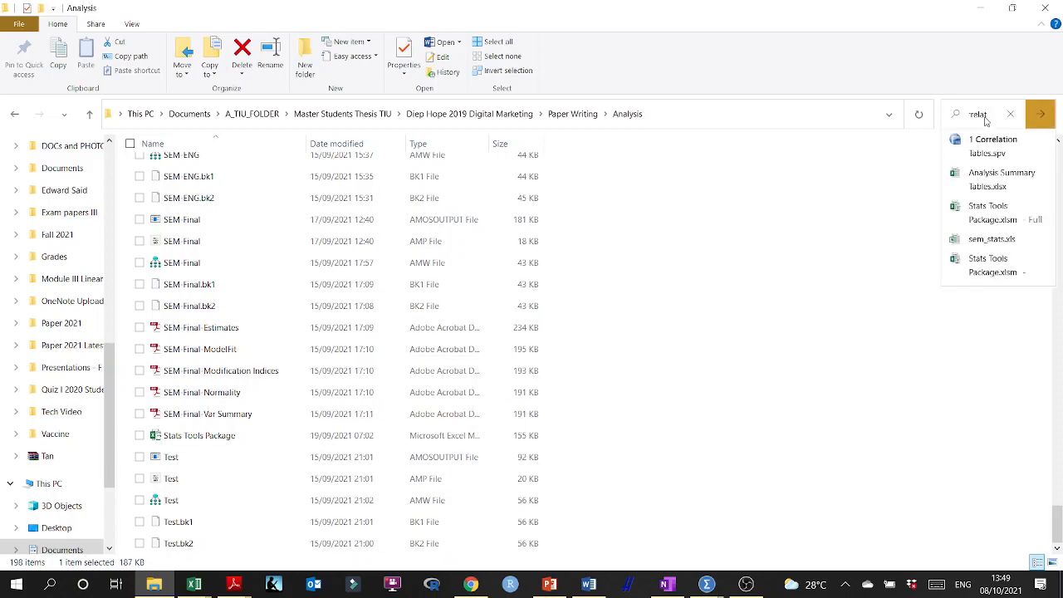
{"action": "key", "text": "BackSpace"}
{"action": "key", "text": "BackSpace"}
{"action": "key", "text": "BackSpace"}
{"action": "key", "text": "BackSpace"}
{"action": "key", "text": "BackSpace"}
{"action": "type", "text": "tem"}
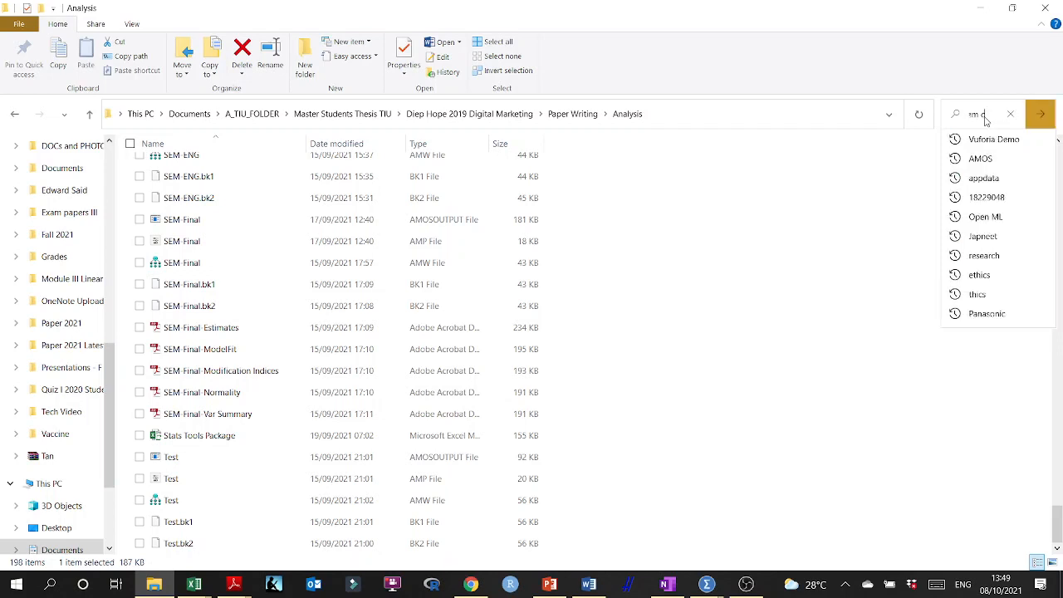
{"action": "key", "text": "BackSpace"}
{"action": "key", "text": "BackSpace"}
{"action": "key", "text": "BackSpace"}
{"action": "type", "text": "total corr"}
{"action": "key", "text": "Return"}
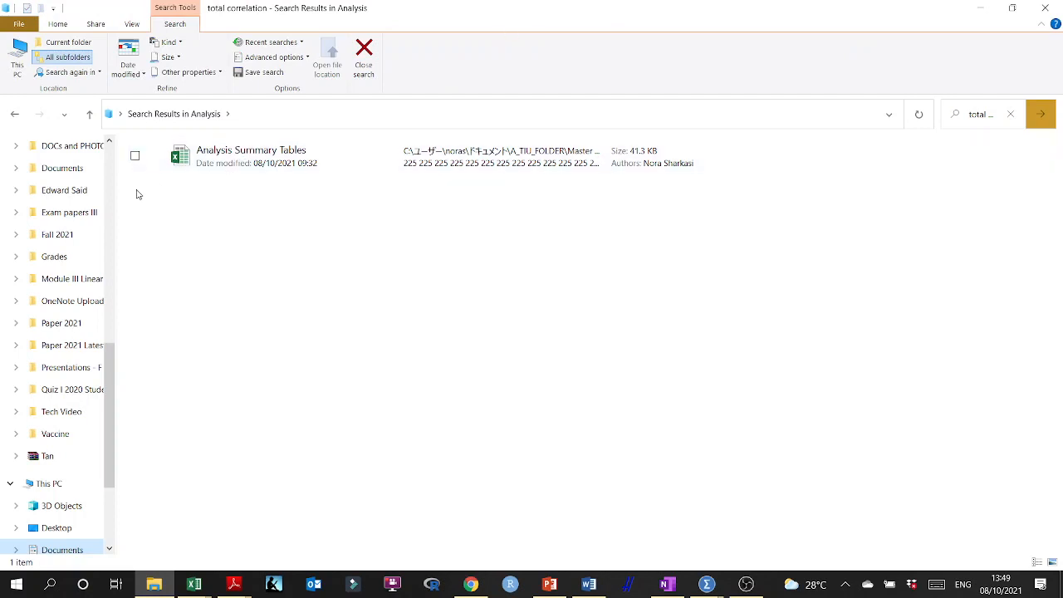
- Go to Documents, A_TIU_FOLDER, Master Students Thesis TIU and open the 2019 Digital Marketing student folder
{"action": "left_click", "coordinate": [68, 550]}
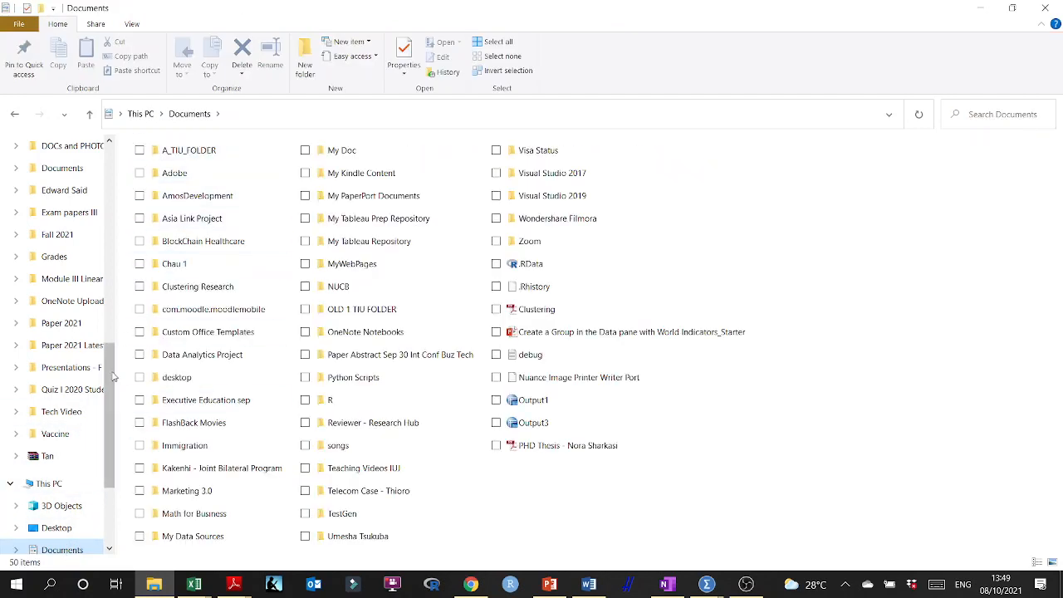
{"action": "left_click_drag", "start_coordinate": [109, 416], "coordinate": [133, 188]}
{"action": "left_click", "coordinate": [77, 232]}
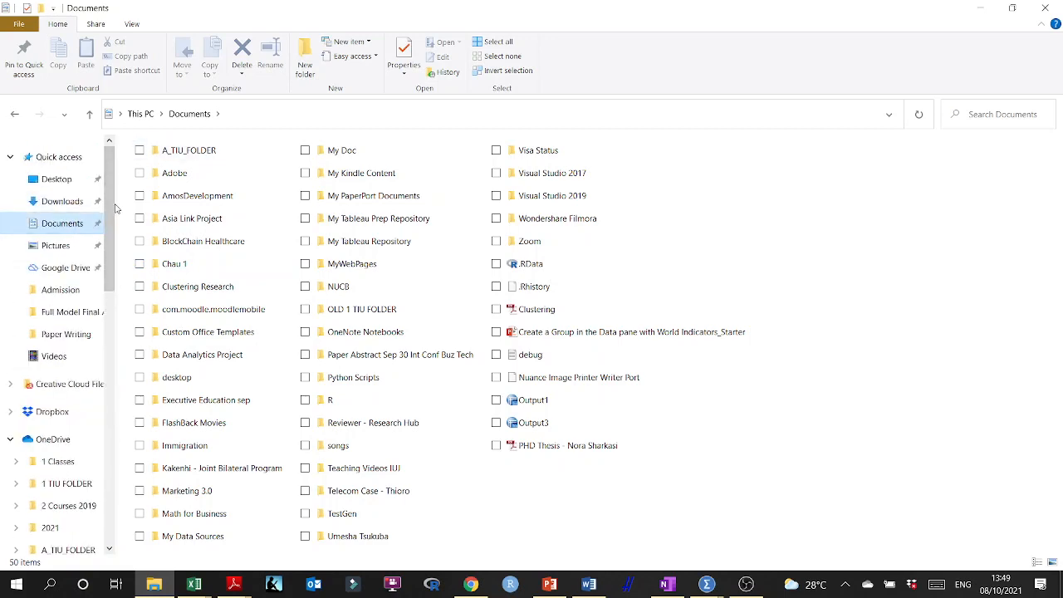
{"action": "double_click", "coordinate": [187, 155]}
{"action": "left_click", "coordinate": [244, 357]}
{"action": "double_click", "coordinate": [214, 341]}
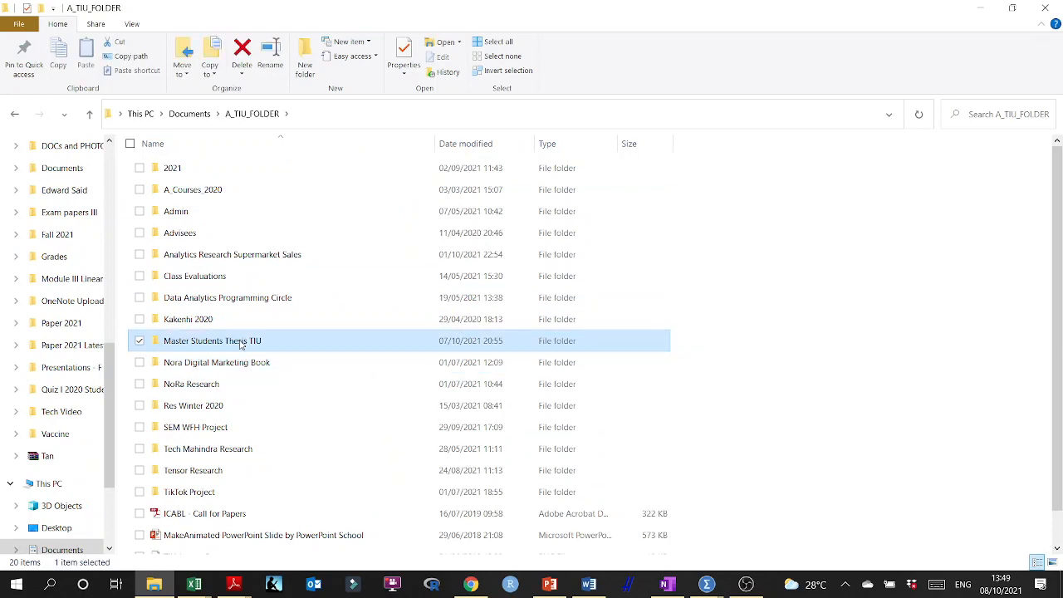
{"action": "left_click", "coordinate": [225, 191]}
{"action": "double_click", "coordinate": [225, 191]}
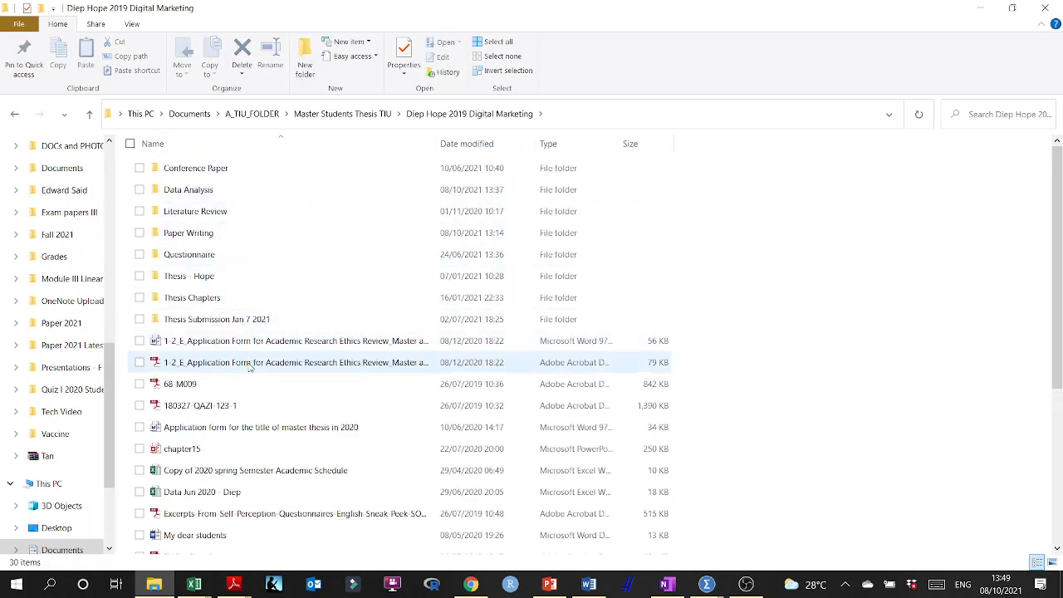
- Look through the files in the student's thesis folder and open its Paper Writing subfolder
{"action": "scroll", "coordinate": [246, 382], "scroll_direction": "down", "scroll_amount": 1}
{"action": "scroll", "coordinate": [247, 383], "scroll_direction": "down", "scroll_amount": 1}
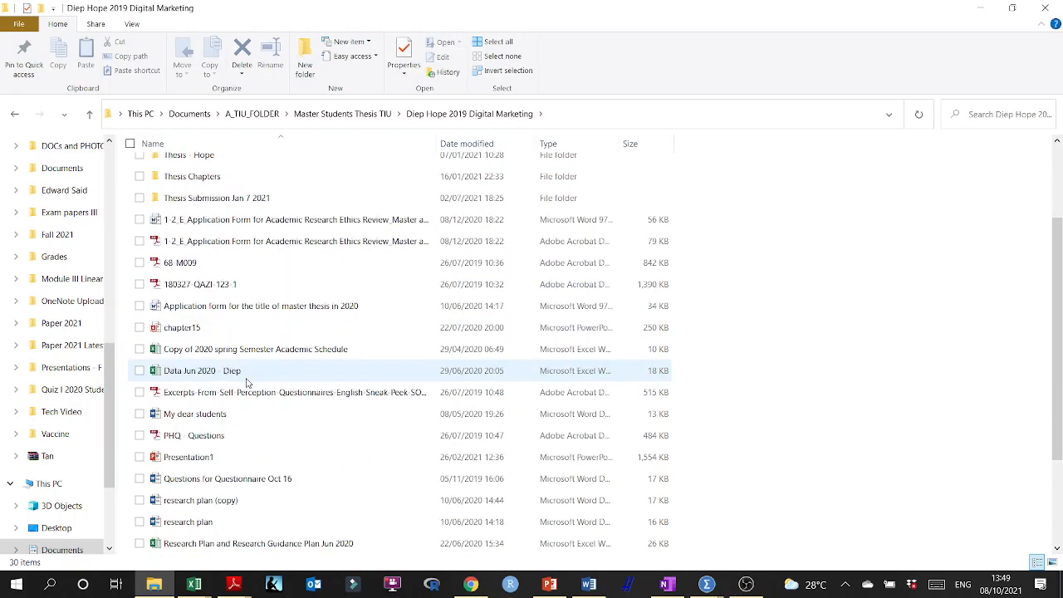
{"action": "scroll", "coordinate": [274, 410], "scroll_direction": "down", "scroll_amount": 1}
{"action": "scroll", "coordinate": [288, 413], "scroll_direction": "down", "scroll_amount": 1}
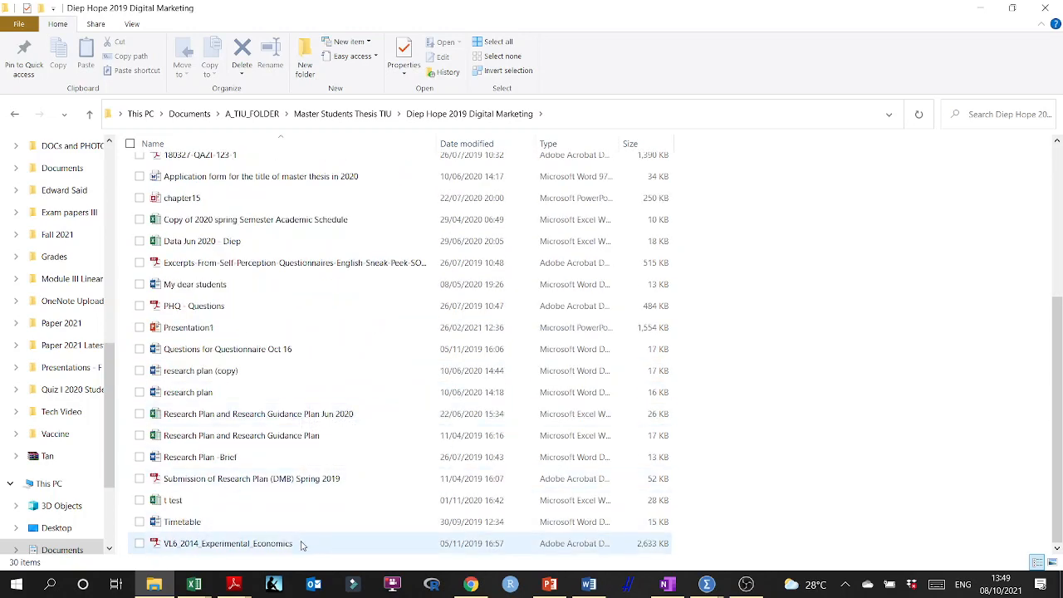
{"action": "mouse_move", "coordinate": [212, 331]}
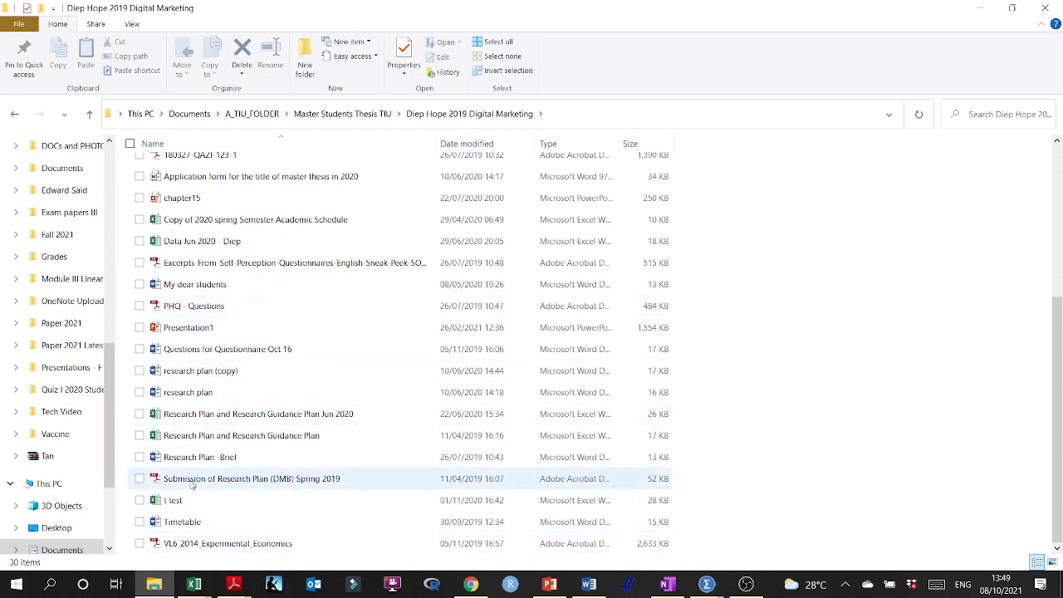
{"action": "scroll", "coordinate": [297, 481], "scroll_direction": "up", "scroll_amount": 4}
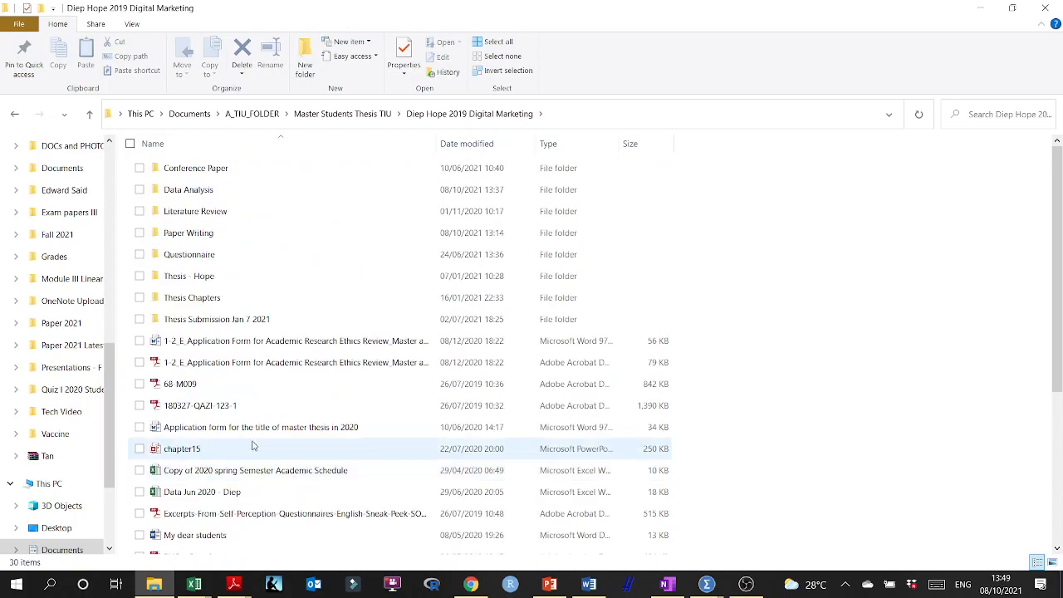
{"action": "double_click", "coordinate": [221, 237]}
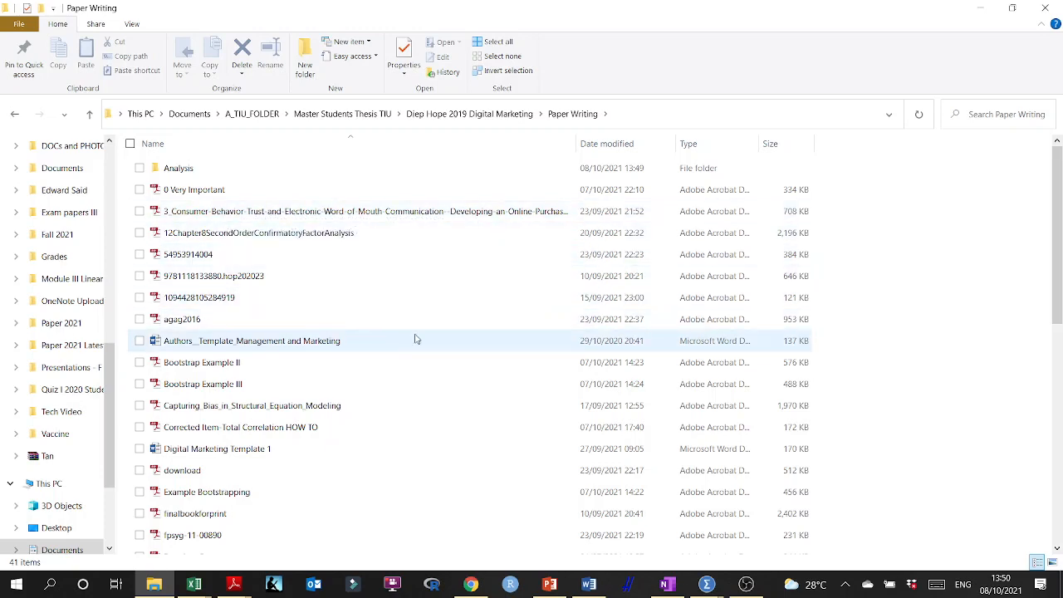
- Find and open the PDF Corrected Item-Total Correlation HOW TO and read its SPSS reliability instructions
{"action": "scroll", "coordinate": [416, 339], "scroll_direction": "down", "scroll_amount": 1}
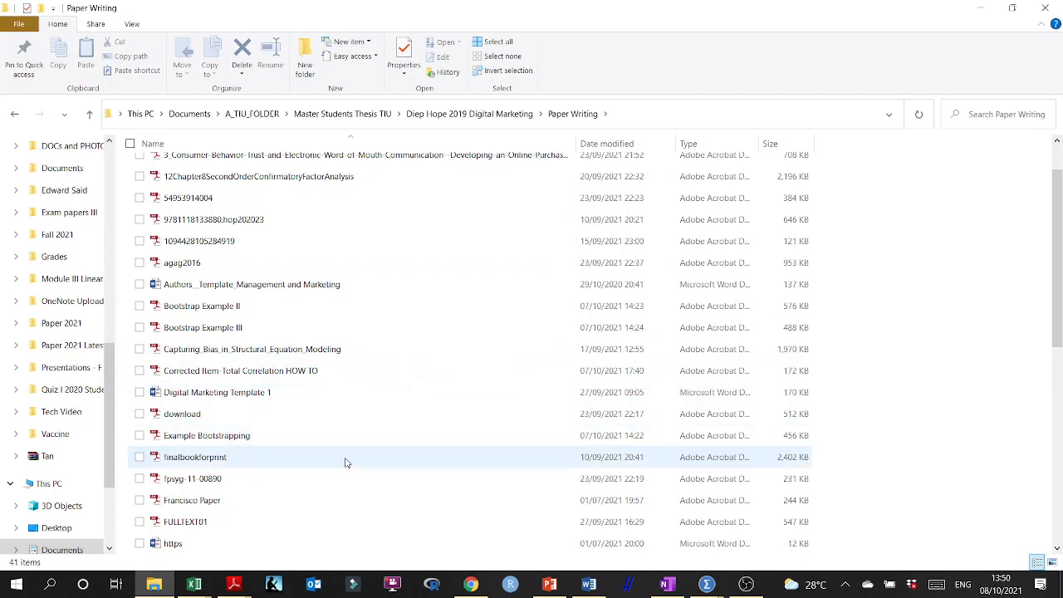
{"action": "scroll", "coordinate": [346, 462], "scroll_direction": "down", "scroll_amount": 1}
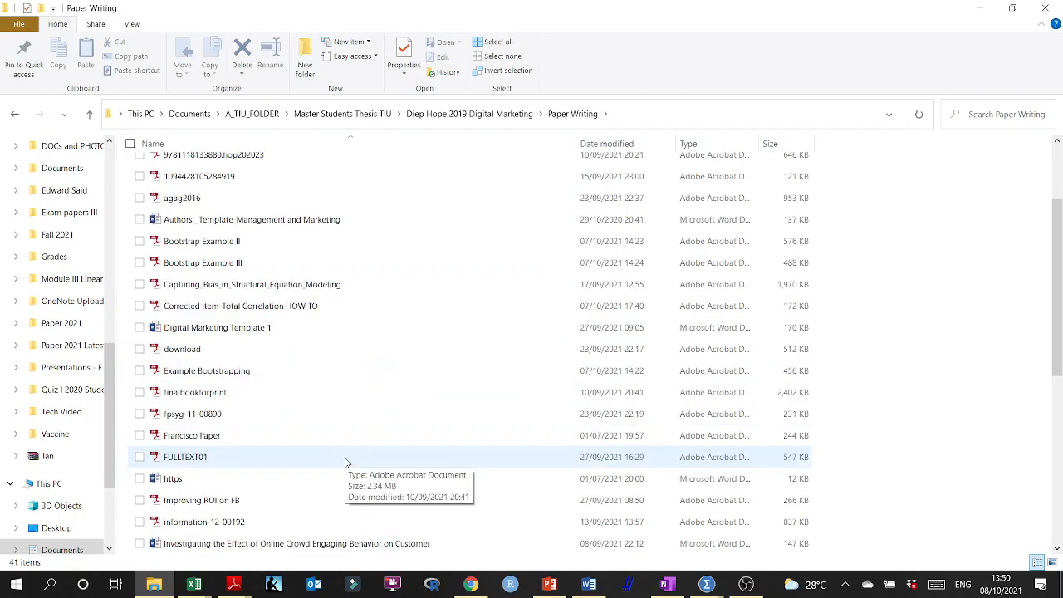
{"action": "left_click", "coordinate": [260, 307]}
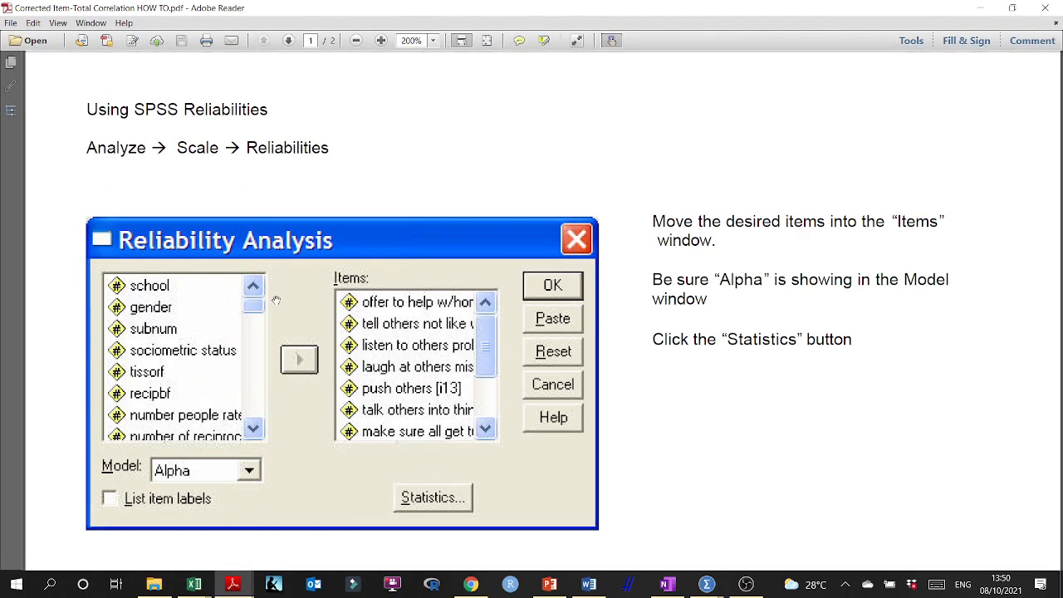
{"action": "scroll", "coordinate": [277, 300], "scroll_direction": "down", "scroll_amount": 1}
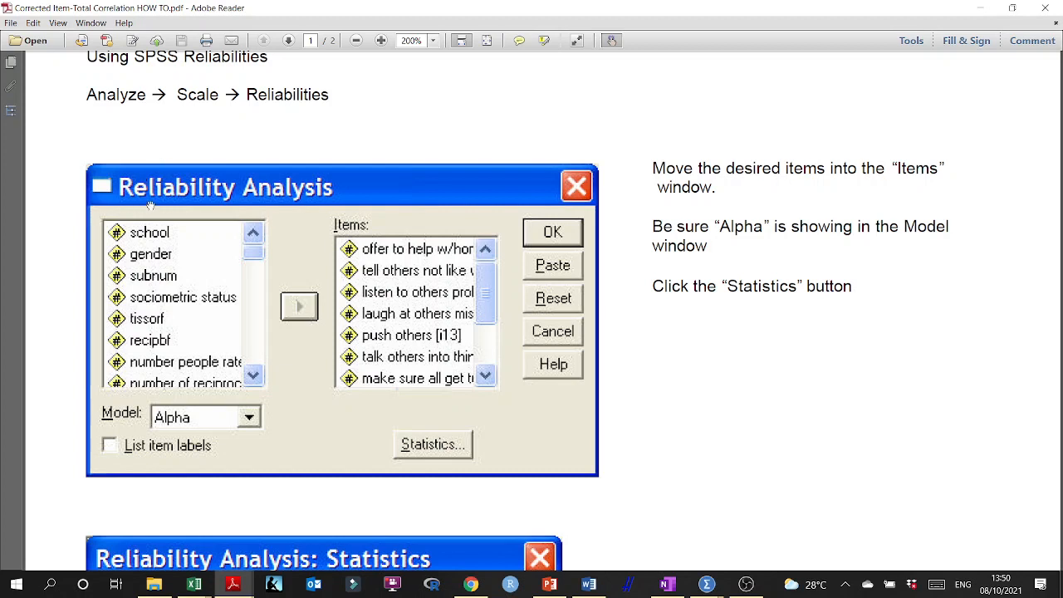
{"action": "scroll", "coordinate": [302, 205], "scroll_direction": "up", "scroll_amount": 2}
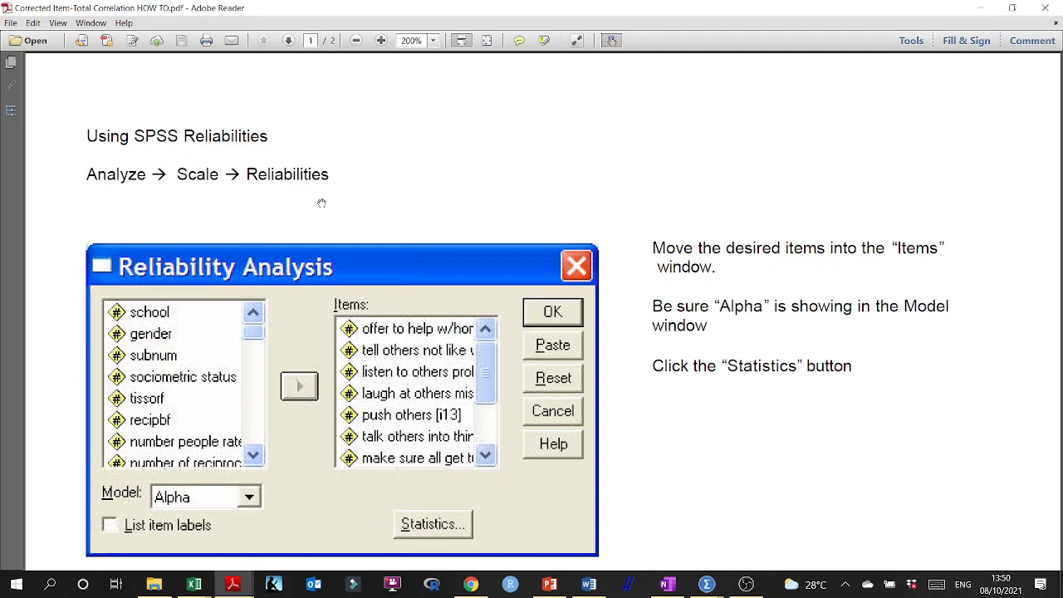
{"action": "scroll", "coordinate": [331, 215], "scroll_direction": "down", "scroll_amount": 2}
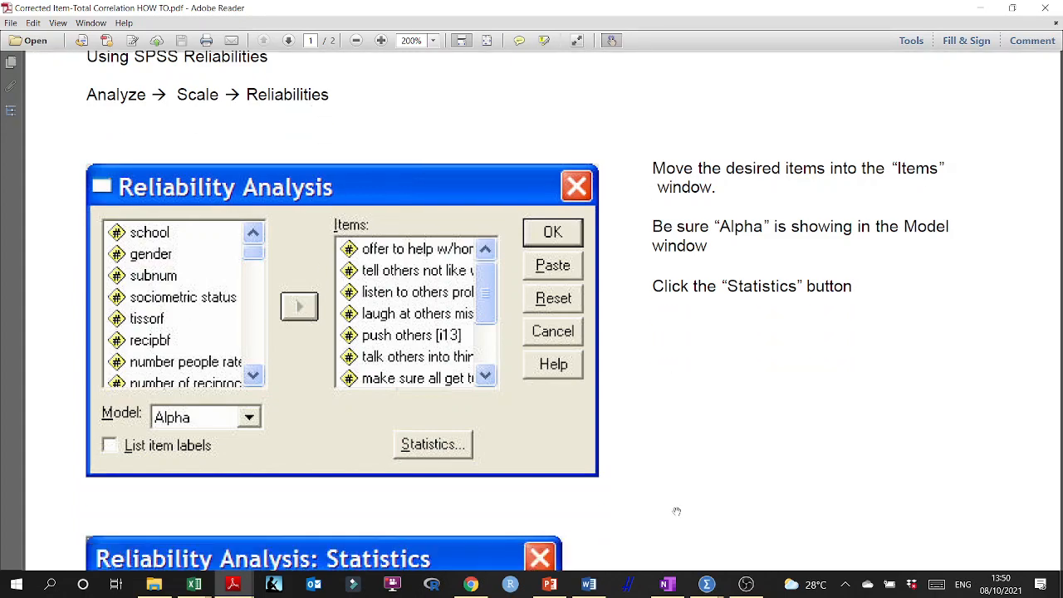
- Switch to the SPSS data editor with SEMDATACLEAN.sav and start a Reliability Analysis
{"action": "left_click", "coordinate": [702, 585]}
{"action": "mouse_move", "coordinate": [705, 586]}
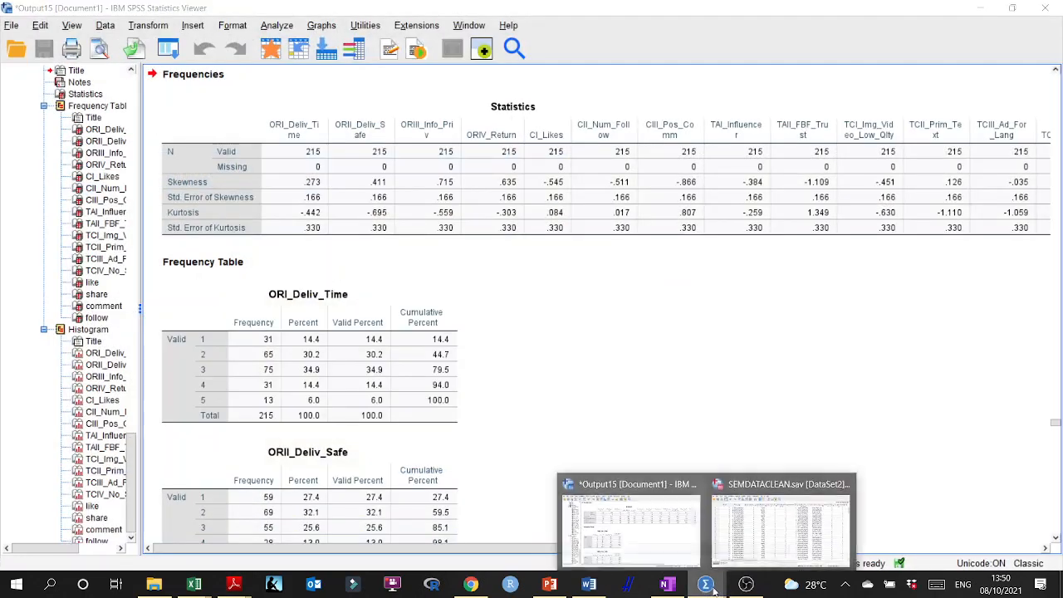
{"action": "left_click", "coordinate": [784, 517]}
{"action": "left_click", "coordinate": [200, 25]}
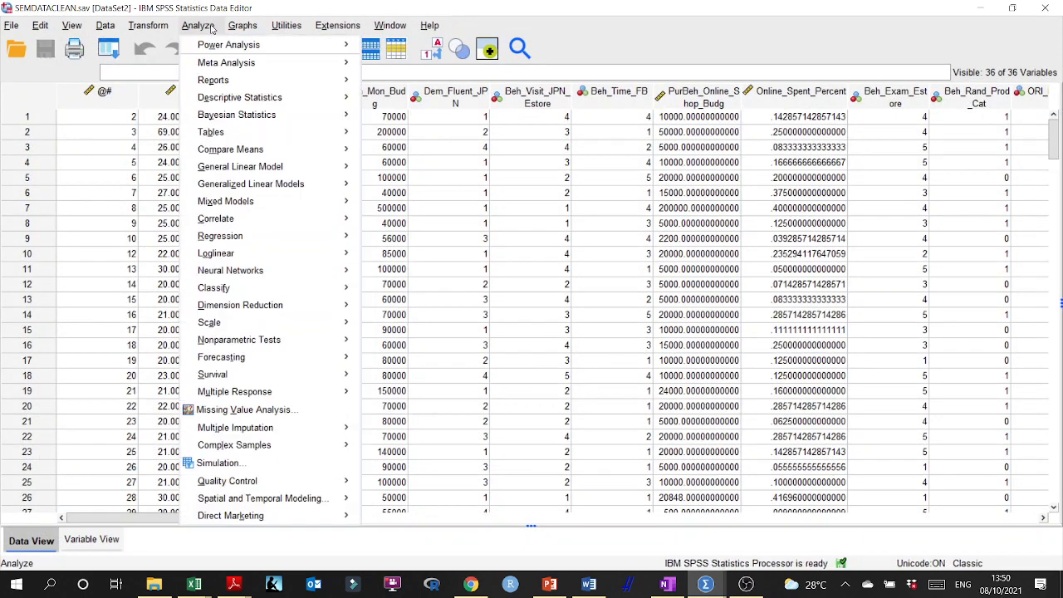
{"action": "mouse_move", "coordinate": [249, 243]}
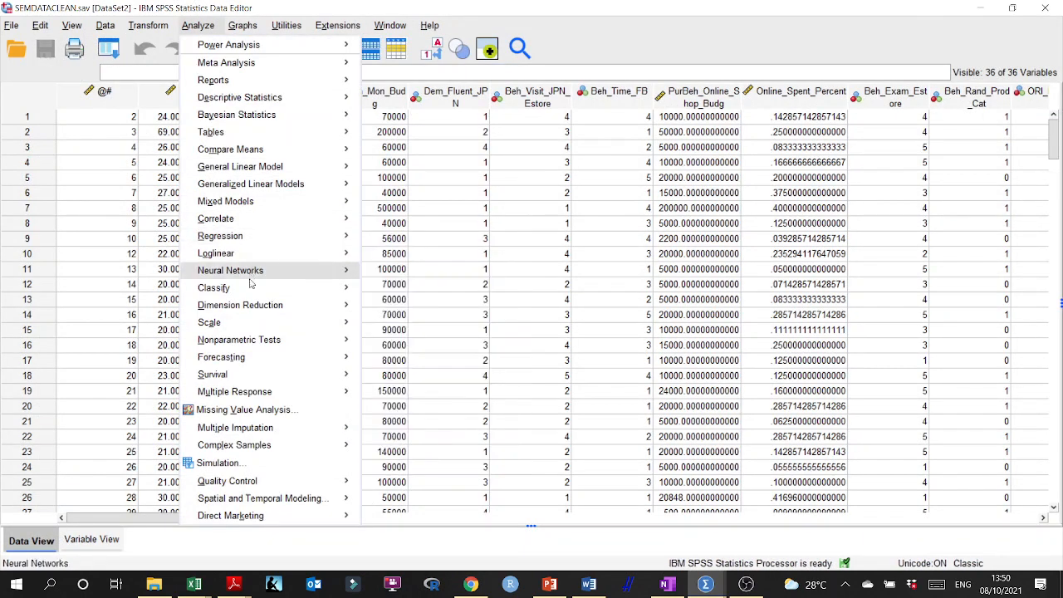
{"action": "mouse_move", "coordinate": [250, 326]}
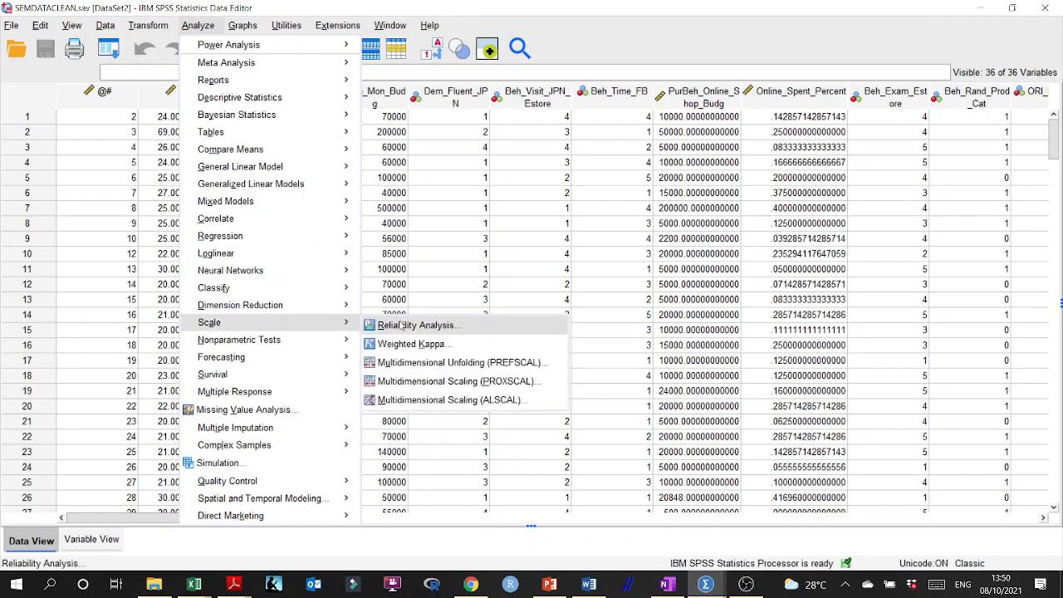
{"action": "left_click", "coordinate": [457, 326]}
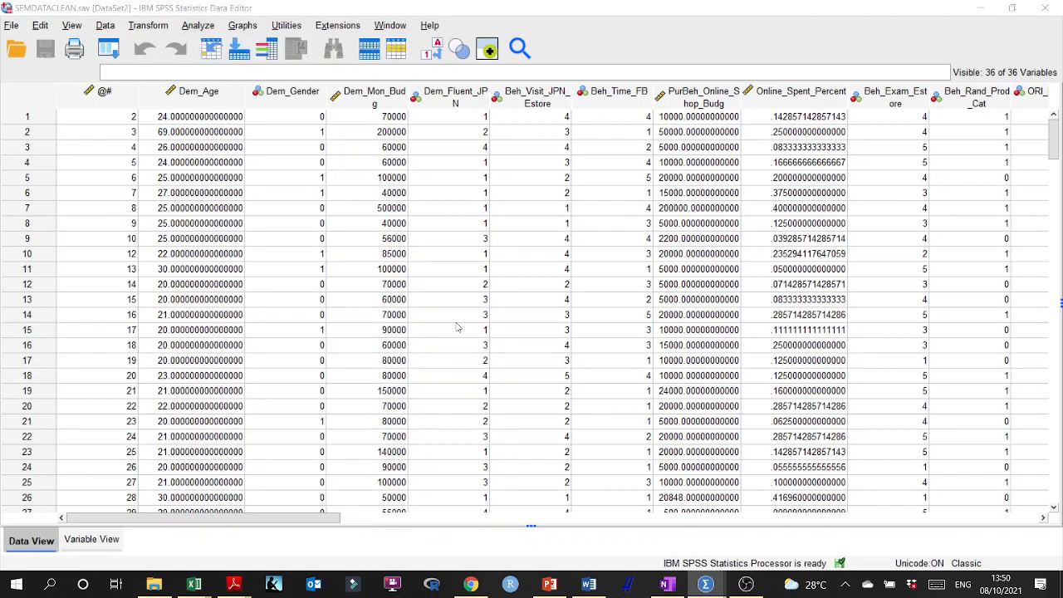
- Add all variables from ORI_Deliv_Time through follow as items of the reliability analysis
{"action": "scroll", "coordinate": [399, 226], "scroll_direction": "down", "scroll_amount": 3}
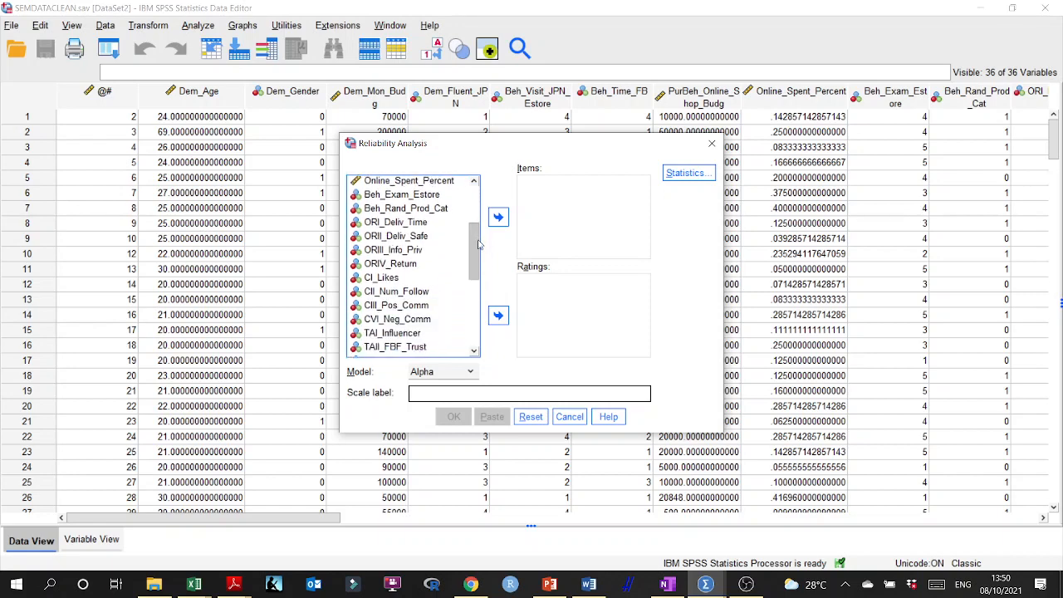
{"action": "left_click", "coordinate": [397, 222]}
{"action": "scroll", "coordinate": [395, 249], "scroll_direction": "down", "scroll_amount": 5}
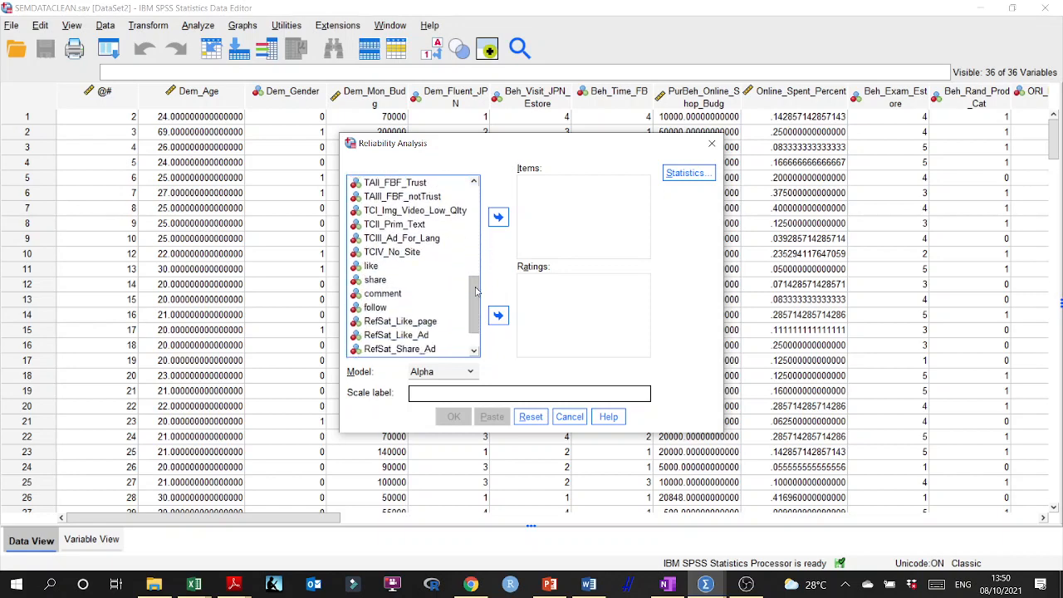
{"action": "left_click", "coordinate": [385, 266], "text": "shift"}
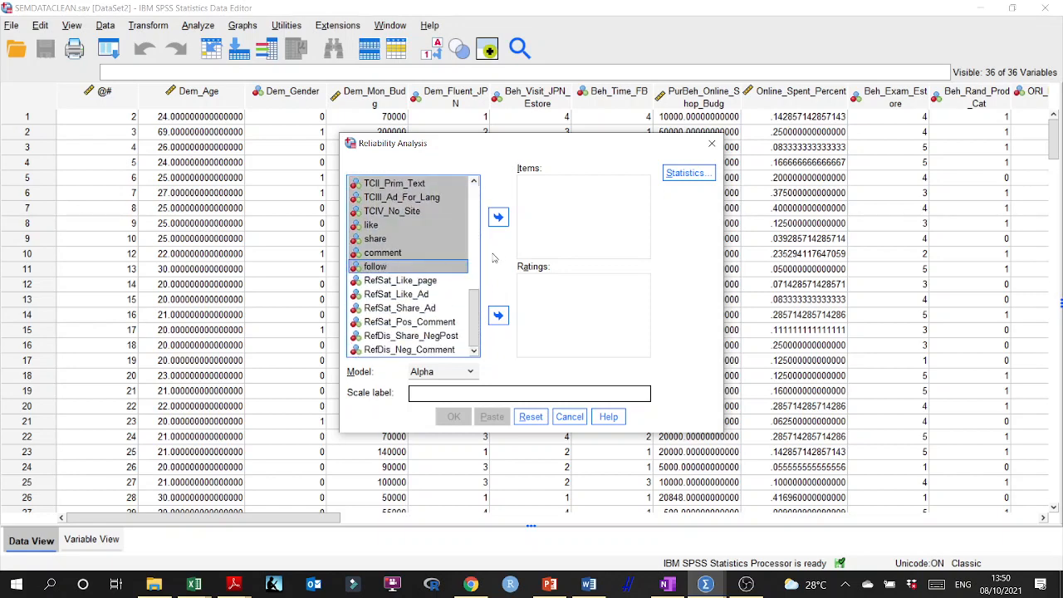
{"action": "left_click", "coordinate": [499, 217]}
- Remove CVI_Neg_Comm and TAIII_FBF_notTrust from the reliability analysis items
{"action": "scroll", "coordinate": [565, 240], "scroll_direction": "down", "scroll_amount": 2}
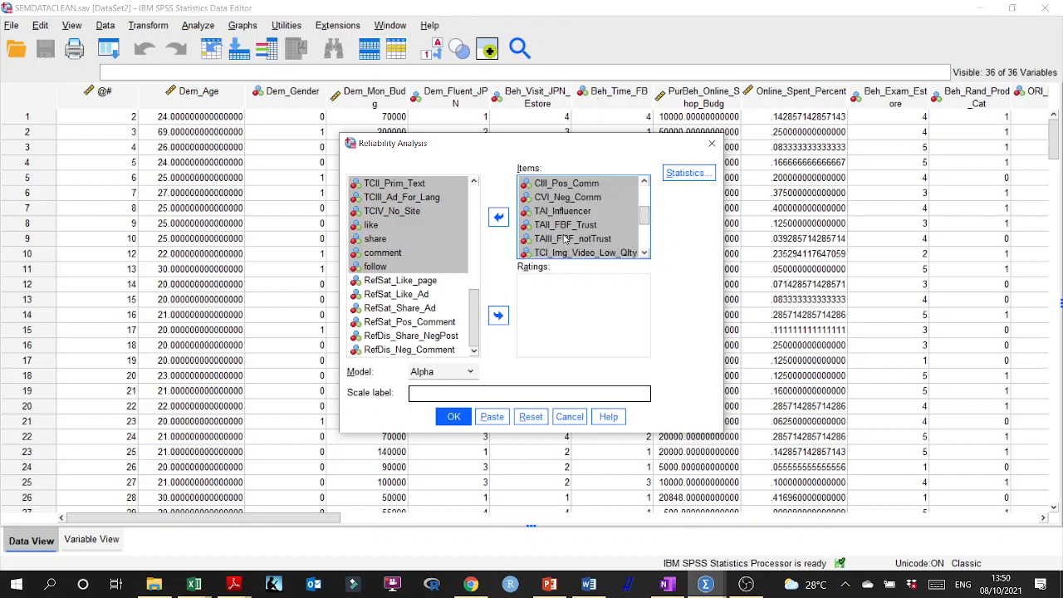
{"action": "left_click", "coordinate": [572, 197]}
{"action": "left_click", "coordinate": [498, 217]}
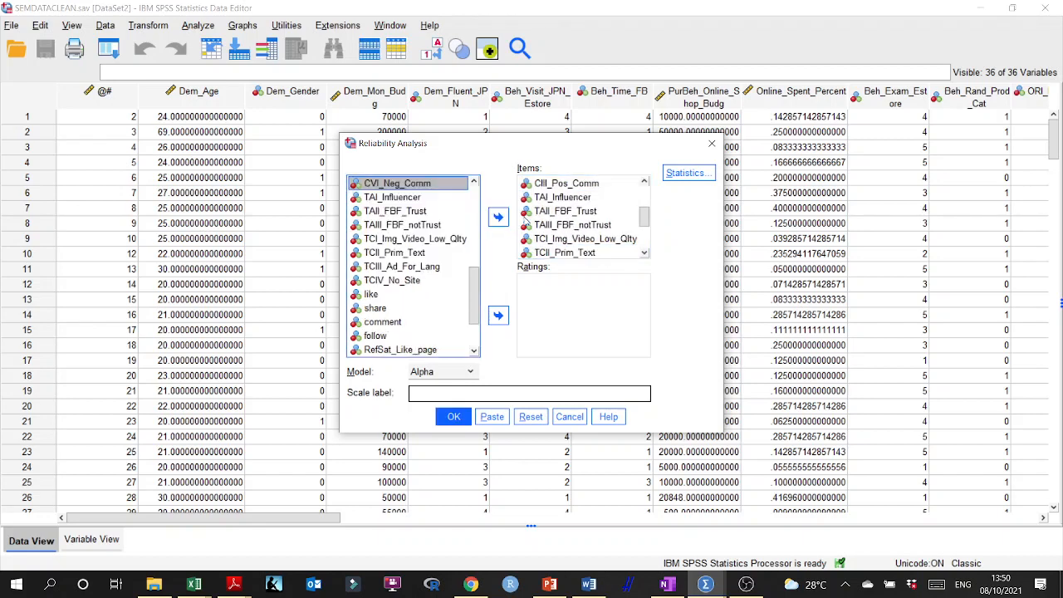
{"action": "left_click", "coordinate": [596, 226]}
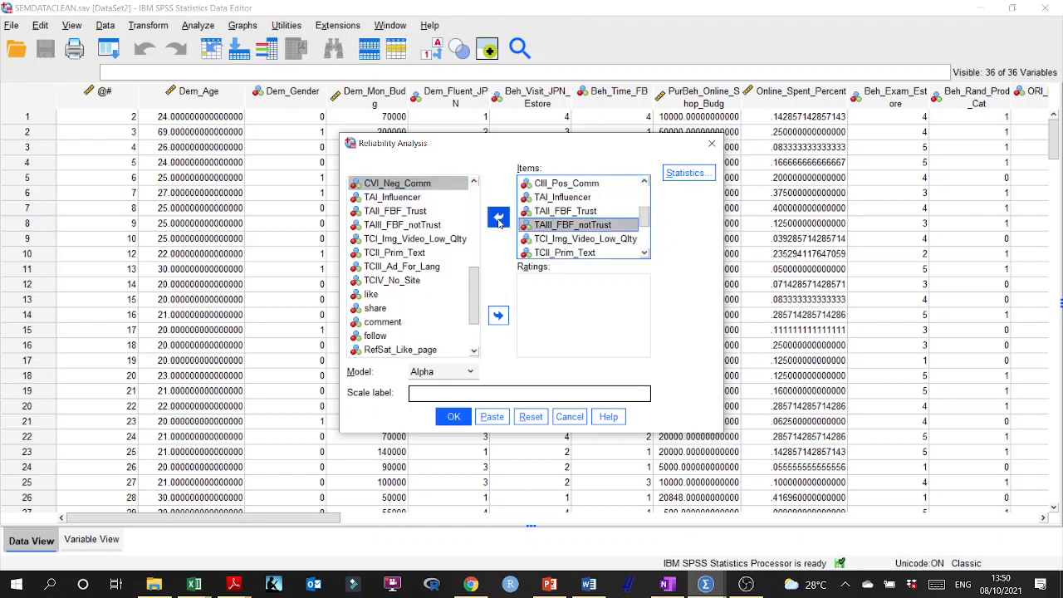
{"action": "left_click", "coordinate": [499, 219]}
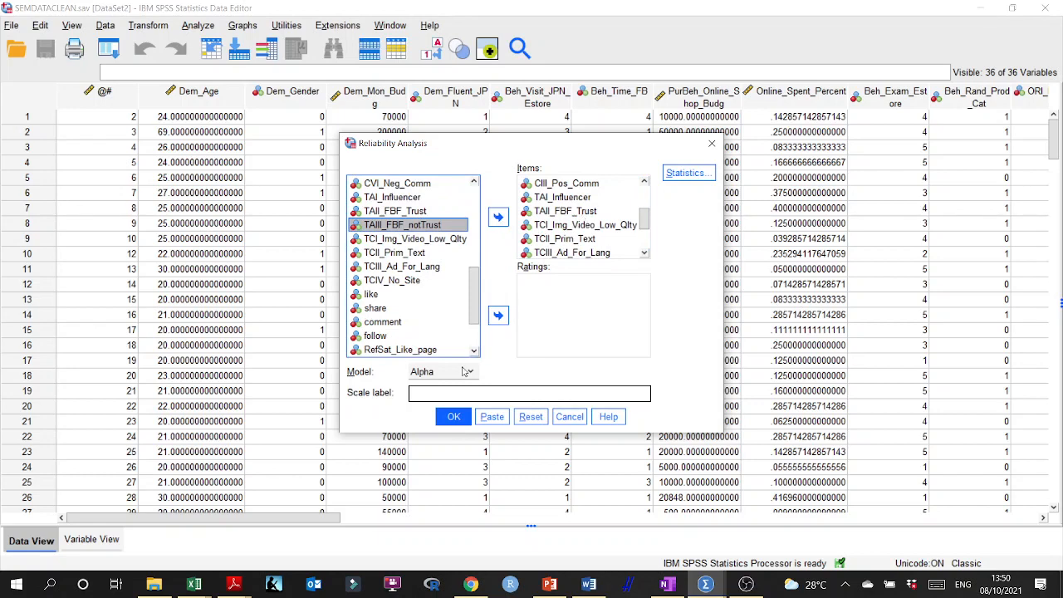
- Request the Scale and Scale if item deleted descriptives and run the reliability analysis with the Alpha model
{"action": "left_click", "coordinate": [689, 173]}
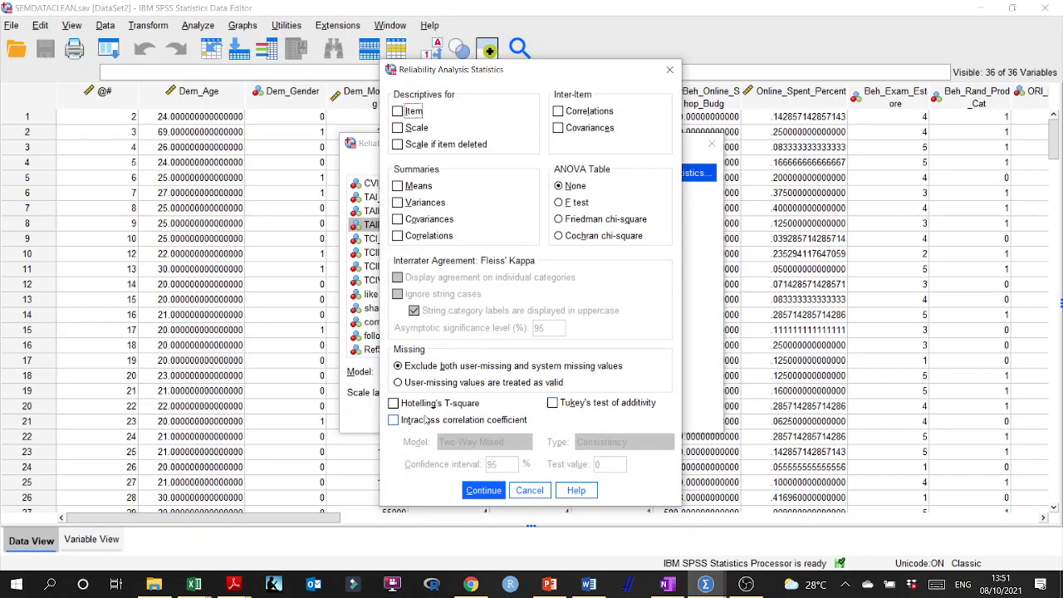
{"action": "left_click", "coordinate": [398, 128]}
{"action": "left_click", "coordinate": [399, 145]}
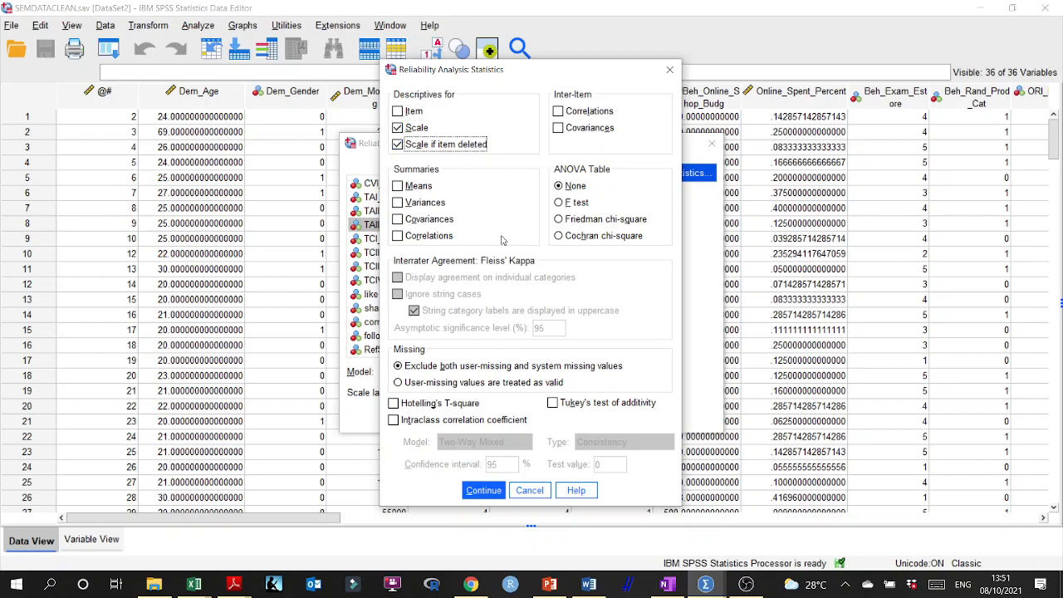
{"action": "left_click", "coordinate": [484, 491]}
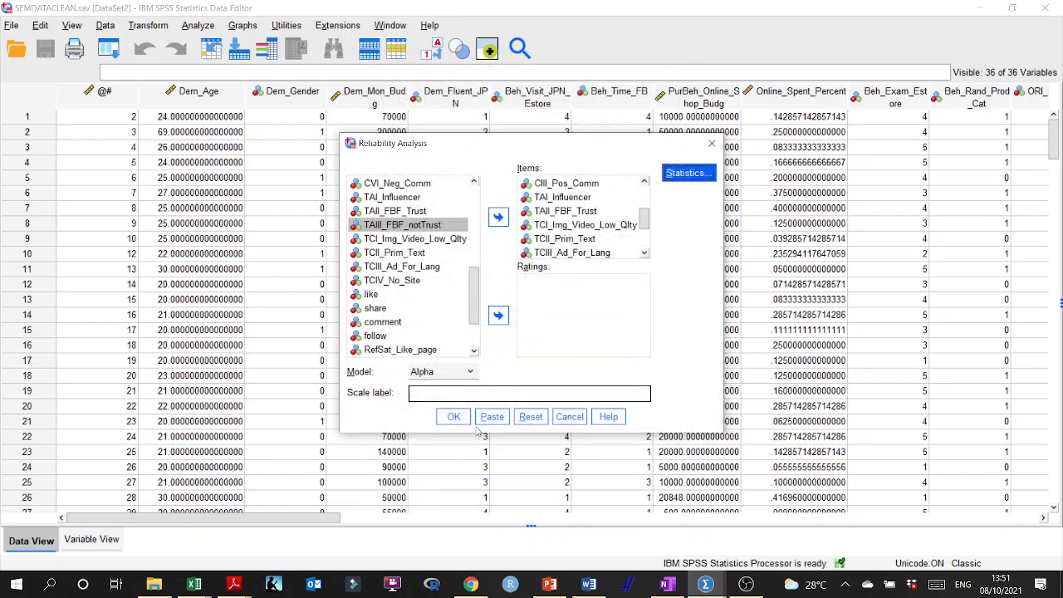
{"action": "left_click", "coordinate": [454, 412]}
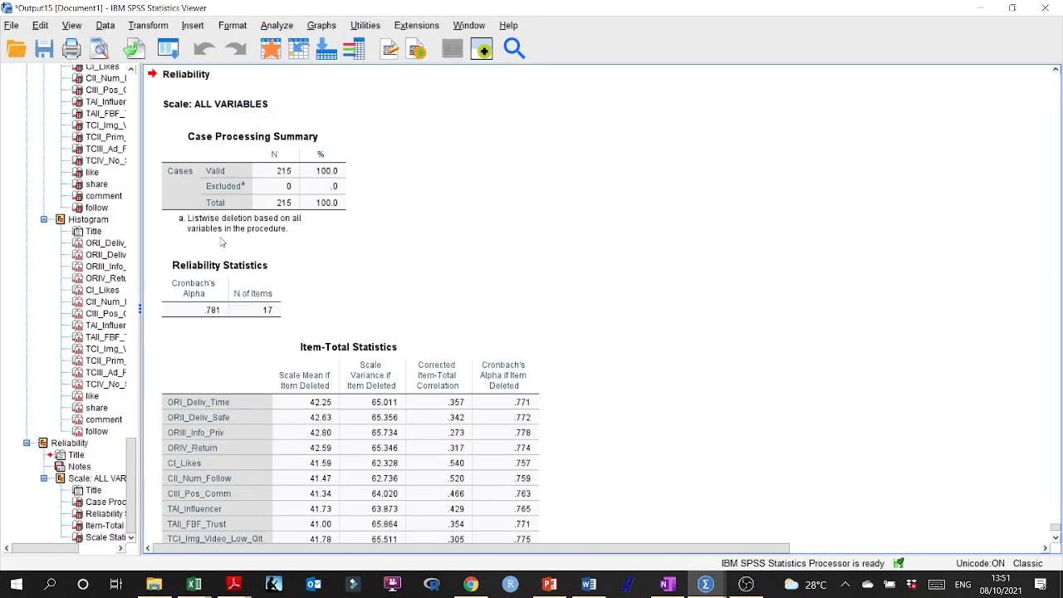
- Examine the Cronbach's Alpha in Reliability Statistics and the Corrected Item-Total Correlation column of the Item-Total Statistics table
{"action": "left_click", "coordinate": [187, 110]}
{"action": "left_click", "coordinate": [208, 275]}
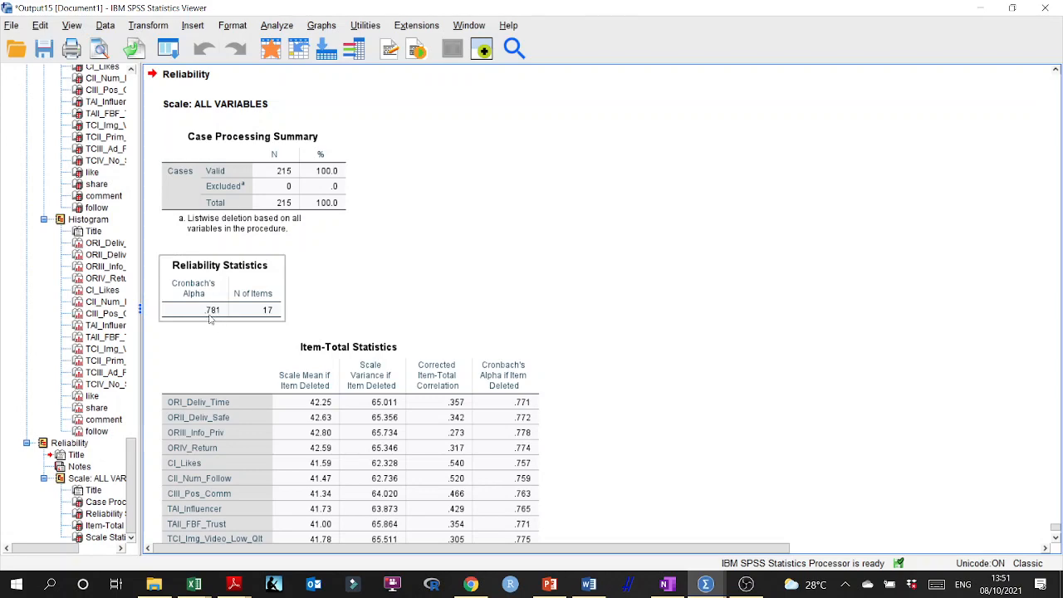
{"action": "left_click", "coordinate": [629, 328]}
{"action": "scroll", "coordinate": [629, 328], "scroll_direction": "down", "scroll_amount": 3}
{"action": "left_click", "coordinate": [362, 202]}
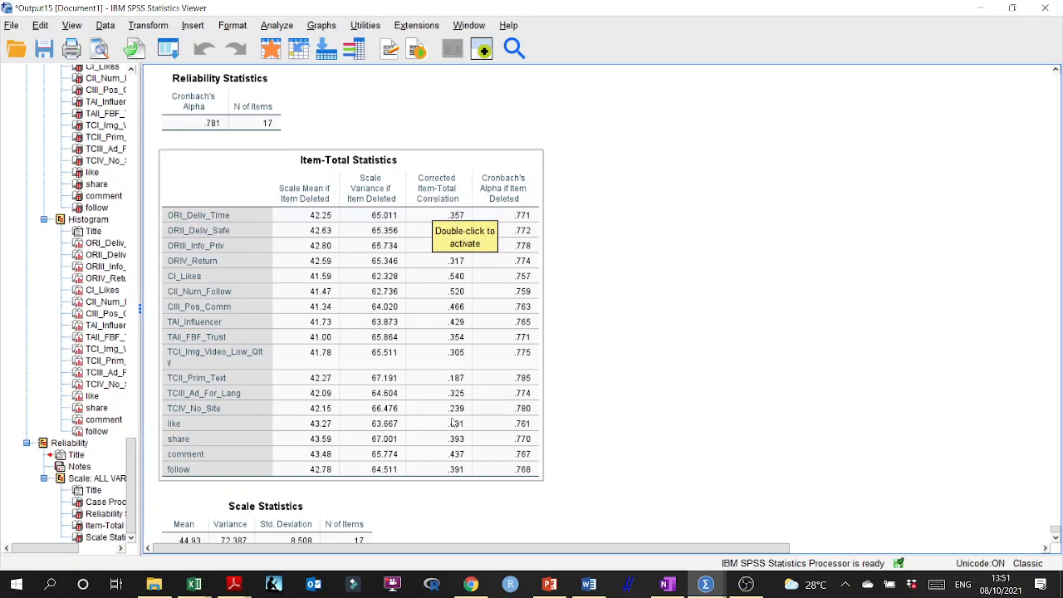
{"action": "left_click", "coordinate": [763, 211]}
{"action": "left_click", "coordinate": [476, 224]}
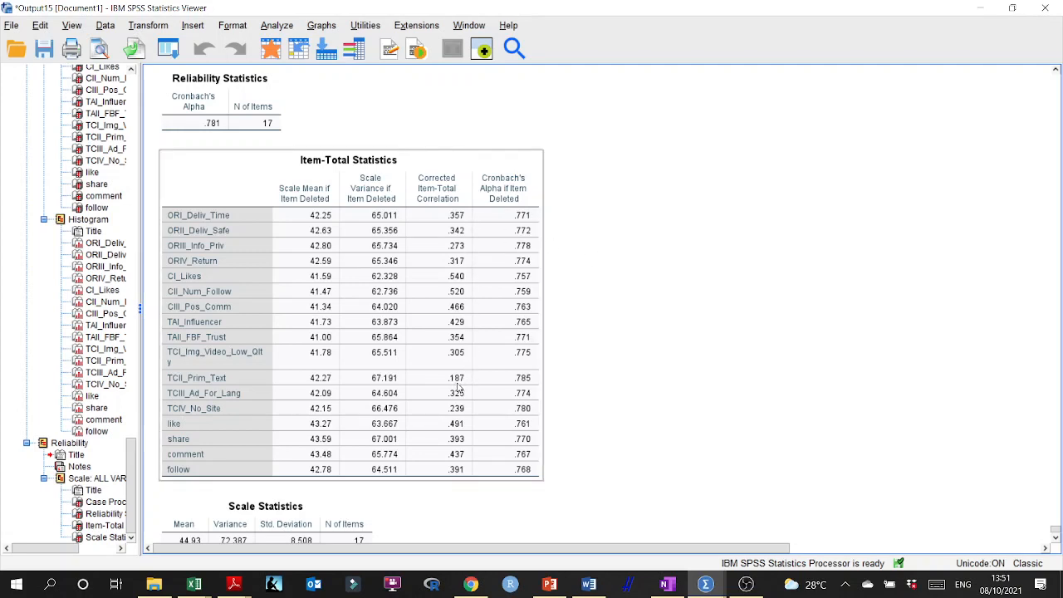
{"action": "left_click", "coordinate": [576, 385]}
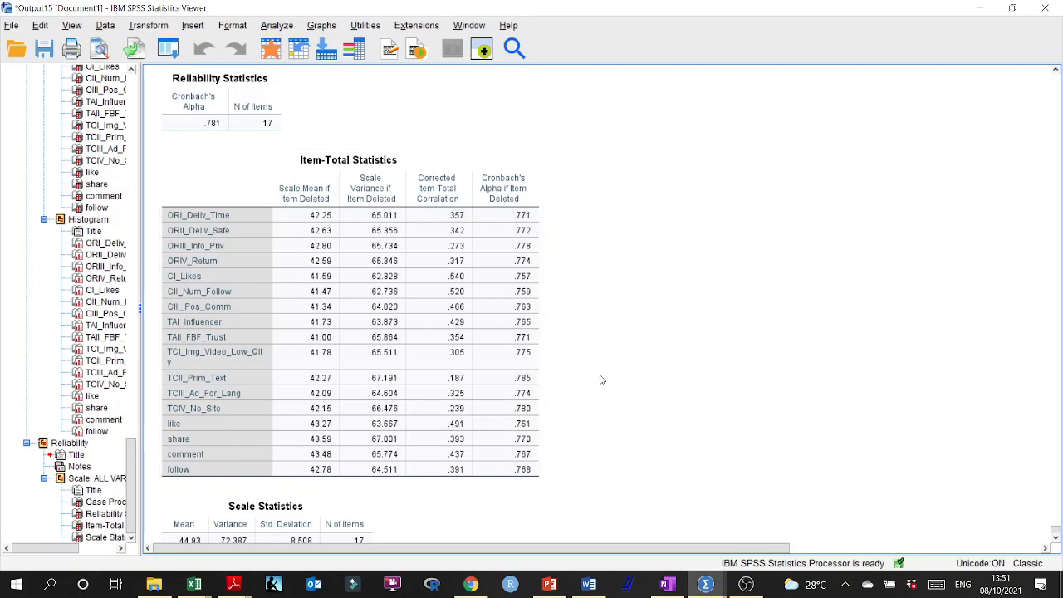
- Review the TCII_Prim_Text row of the Item-Total Statistics table together with the Cronbach's Alpha in Reliability Statistics
{"action": "left_click", "coordinate": [239, 381]}
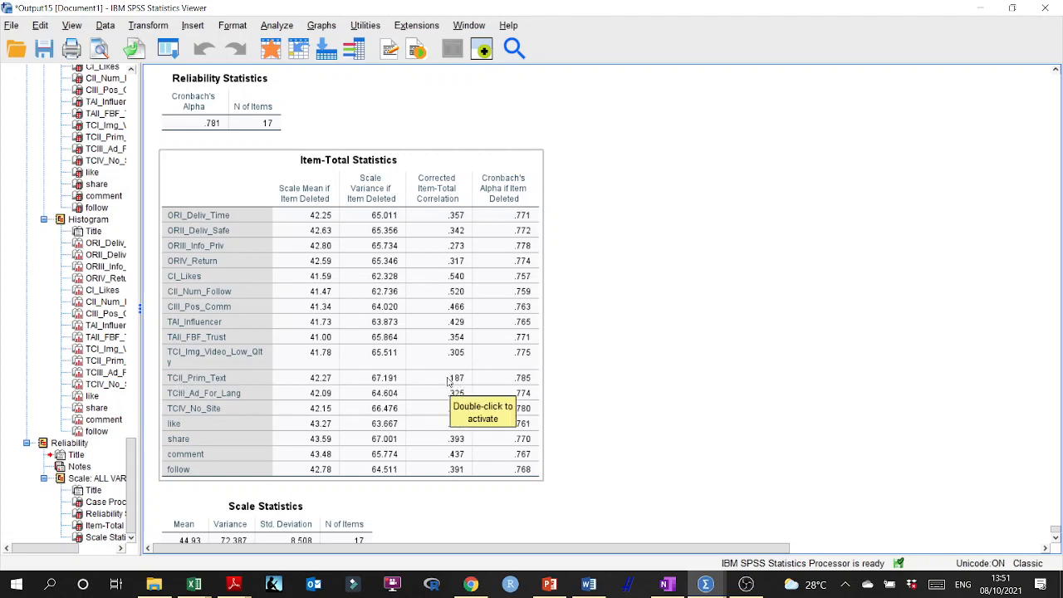
{"action": "scroll", "coordinate": [622, 376], "scroll_direction": "down", "scroll_amount": 1}
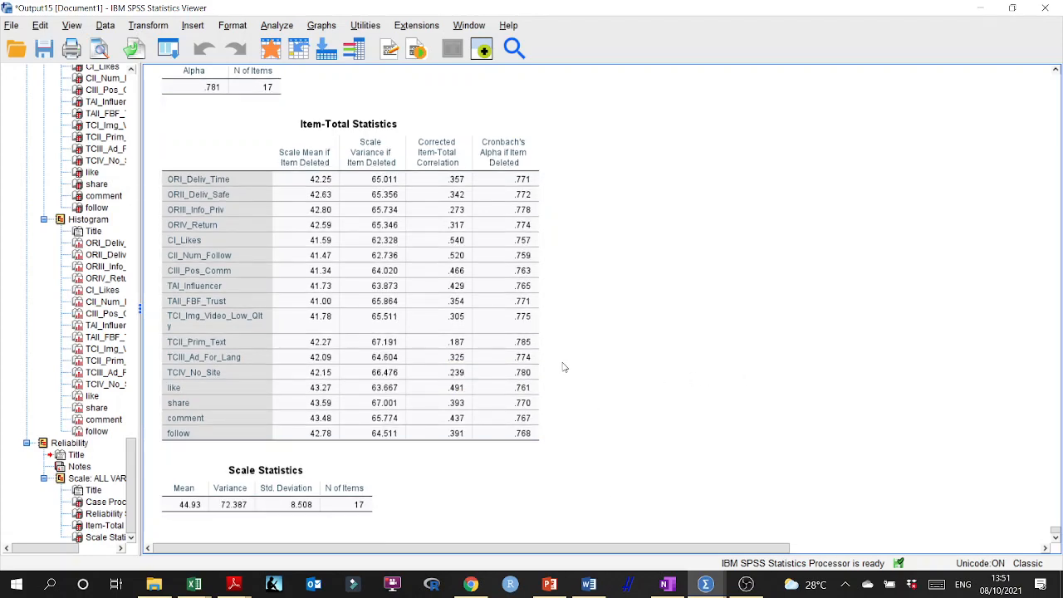
{"action": "scroll", "coordinate": [562, 368], "scroll_direction": "up", "scroll_amount": 10}
{"action": "scroll", "coordinate": [533, 393], "scroll_direction": "down", "scroll_amount": 8}
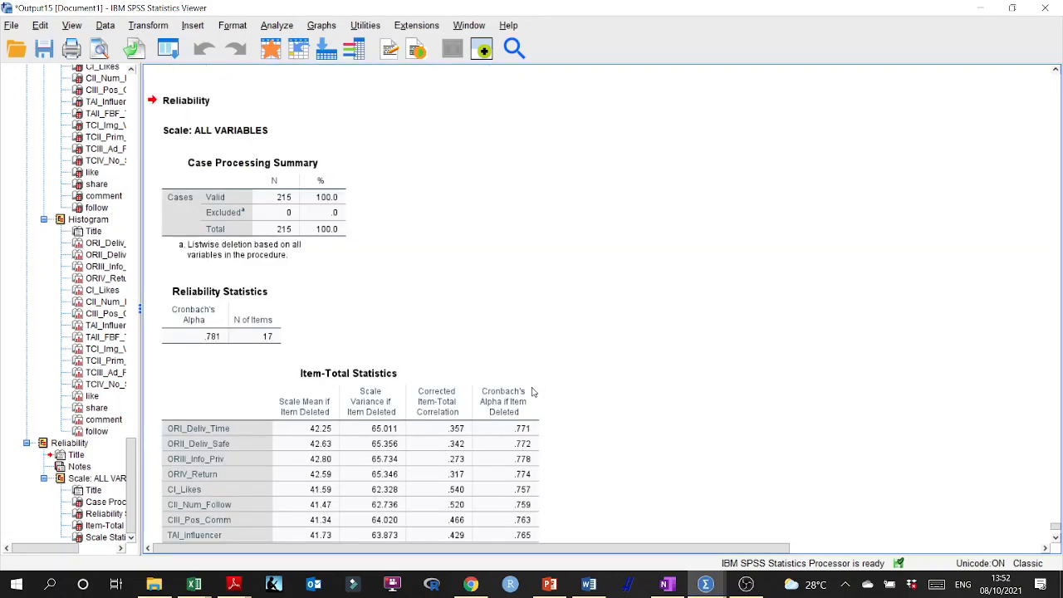
{"action": "scroll", "coordinate": [495, 327], "scroll_direction": "down", "scroll_amount": 2}
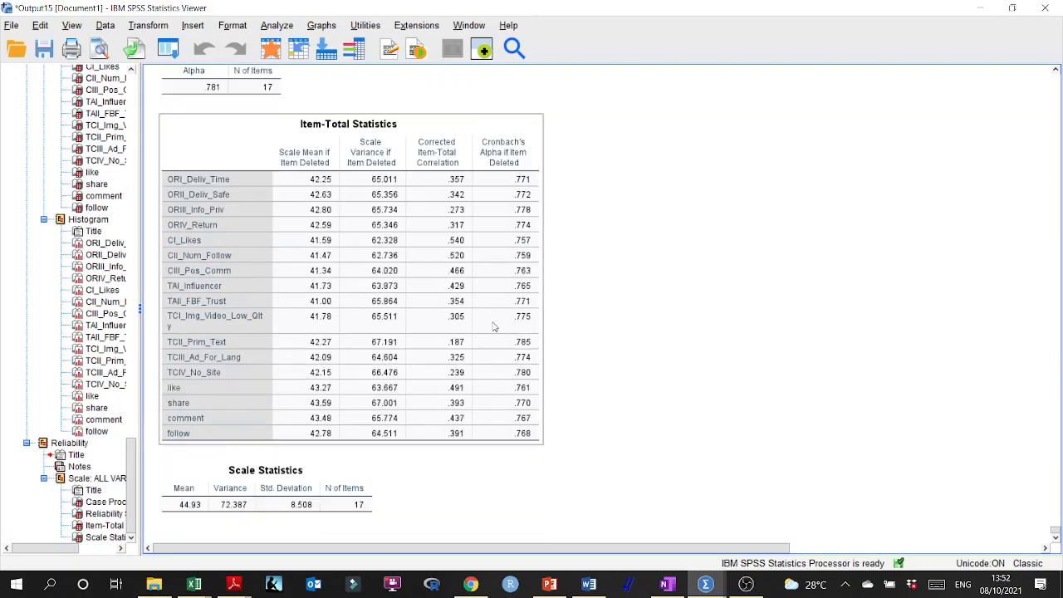
{"action": "scroll", "coordinate": [428, 291], "scroll_direction": "up", "scroll_amount": 5}
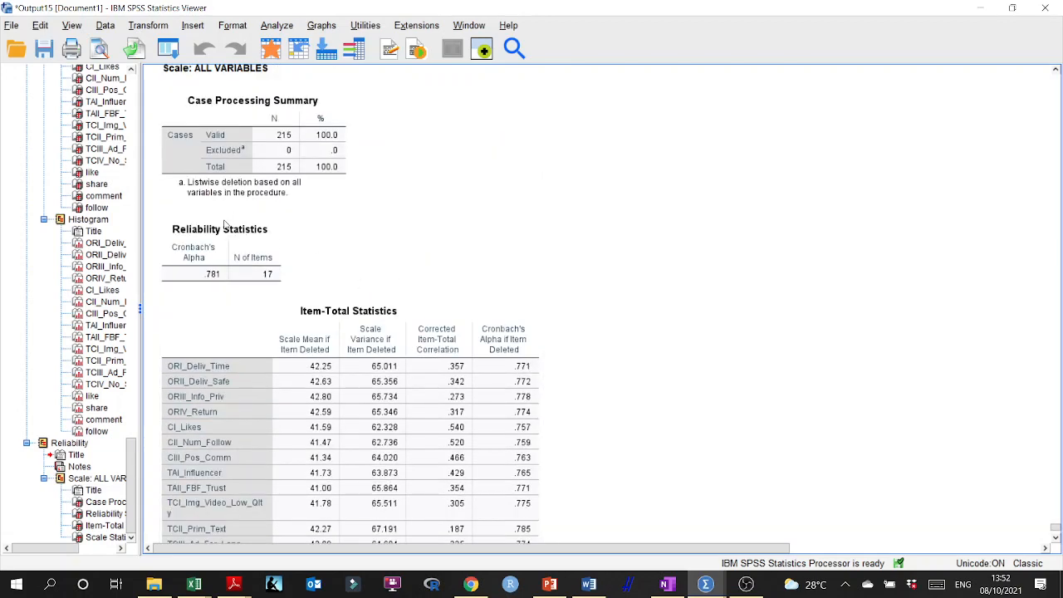
{"action": "scroll", "coordinate": [286, 192], "scroll_direction": "up", "scroll_amount": 1}
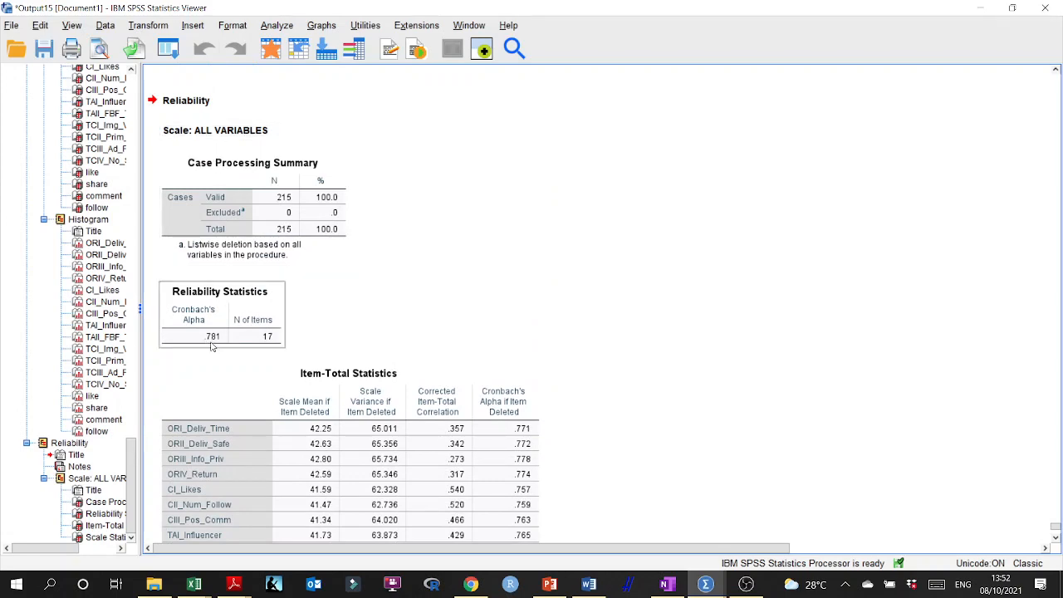
{"action": "scroll", "coordinate": [359, 344], "scroll_direction": "down", "scroll_amount": 4}
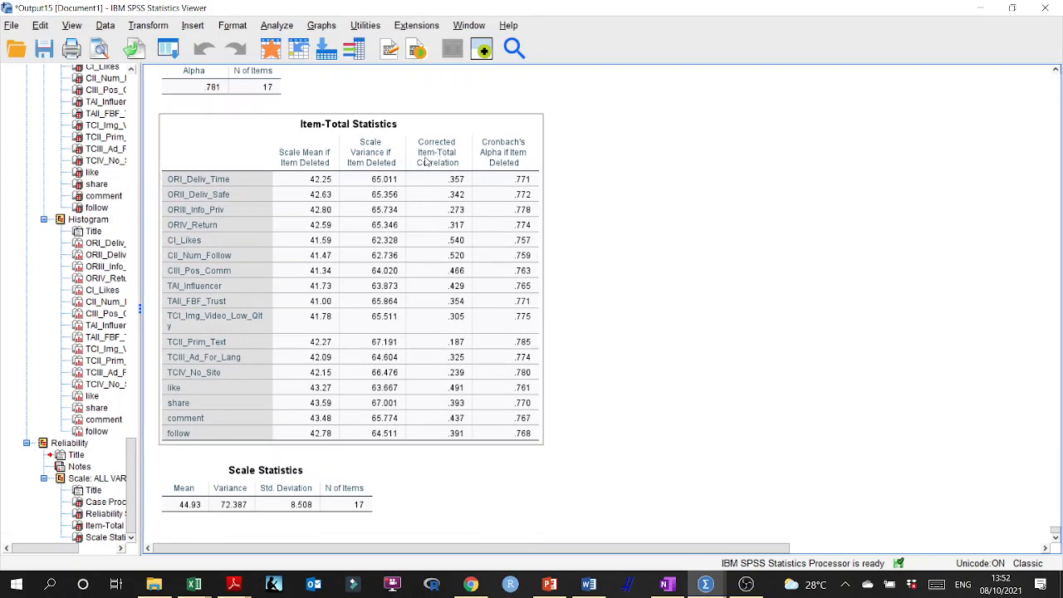
- Switch to the Word manuscript and highlight the Before Elimination loadings in Table 1, including the AffectiveTrust_4 and AffectiveTrust_7 rows
{"action": "left_click", "coordinate": [972, 6]}
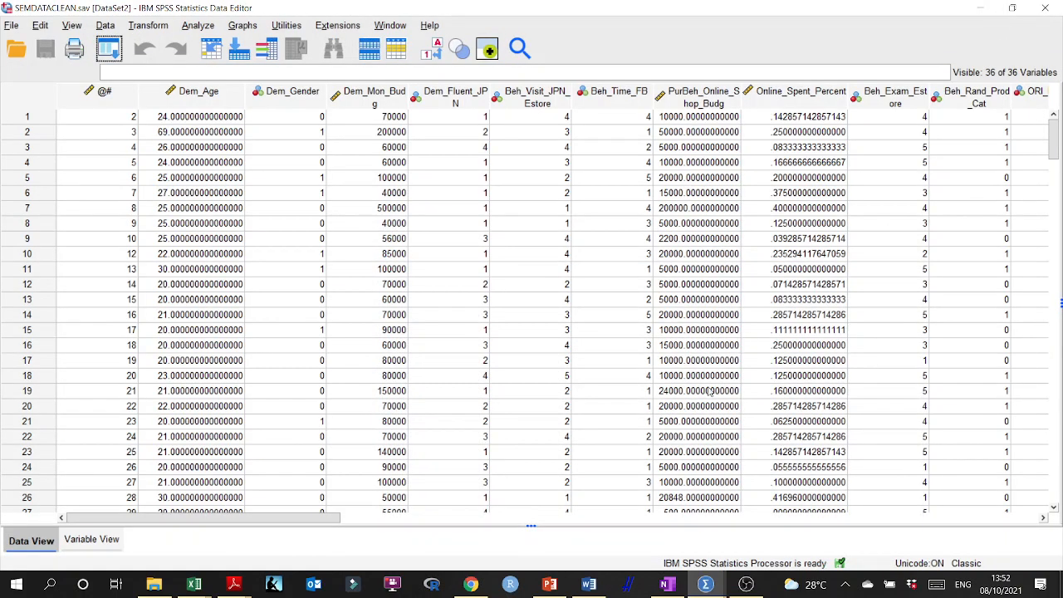
{"action": "left_click", "coordinate": [589, 584]}
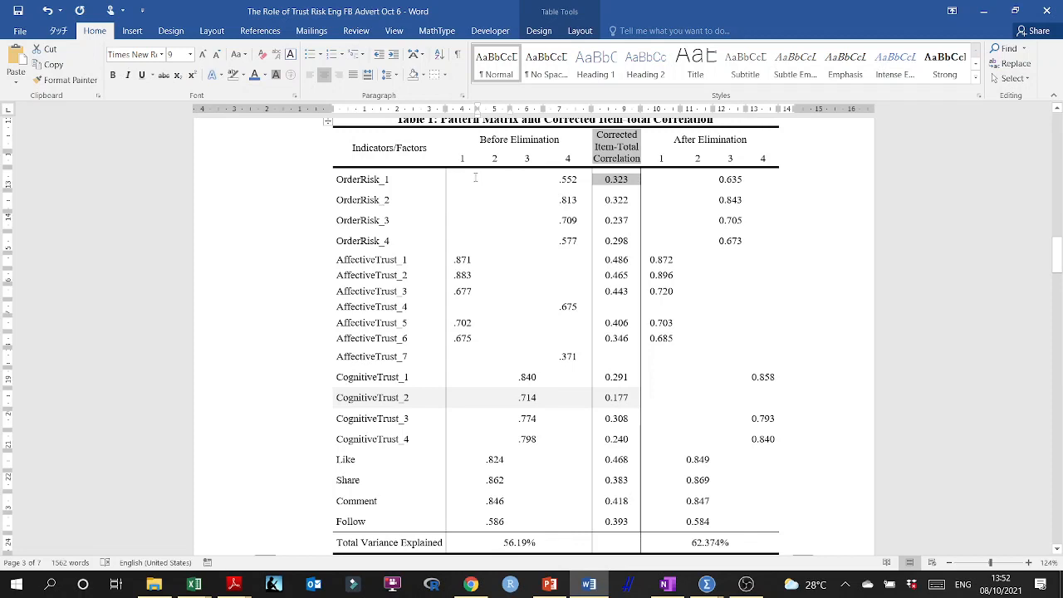
{"action": "left_click_drag", "start_coordinate": [464, 179], "coordinate": [498, 522]}
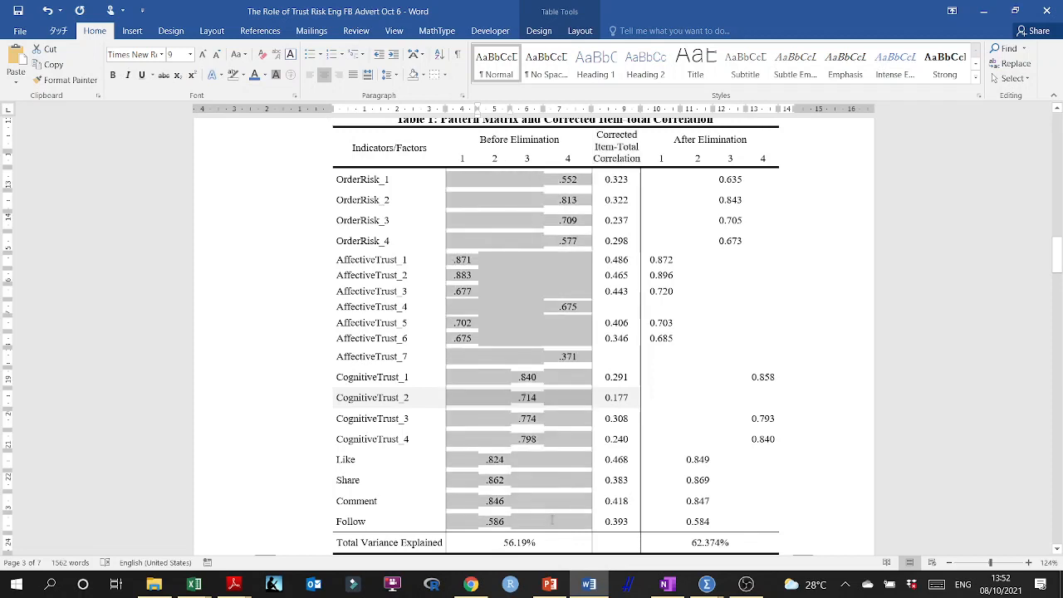
{"action": "left_click", "coordinate": [537, 264]}
{"action": "left_click_drag", "start_coordinate": [579, 307], "coordinate": [420, 306]}
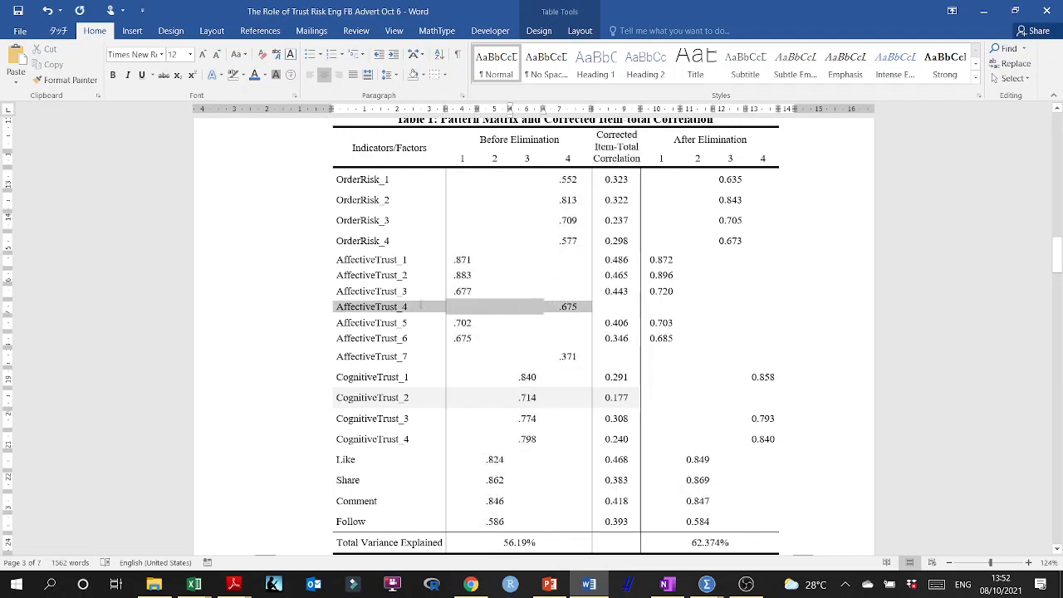
{"action": "left_click_drag", "start_coordinate": [579, 357], "coordinate": [402, 356]}
{"action": "left_click", "coordinate": [570, 362]}
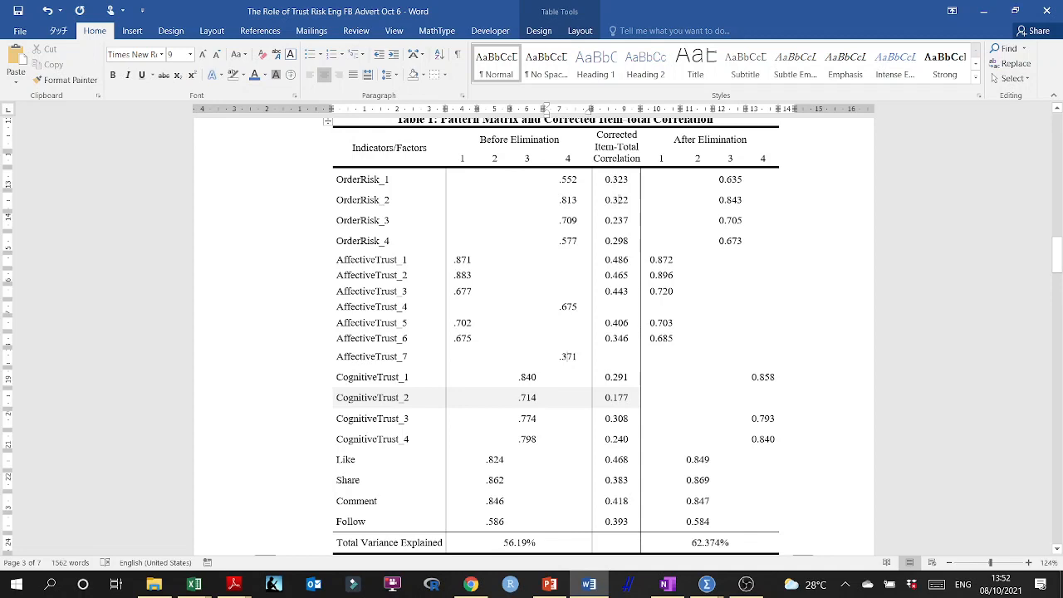
- Highlight the names of the OrderRisk and AffectiveTrust indicators in Table 1, followed by the CognitiveTrust_2 row
{"action": "left_click_drag", "start_coordinate": [363, 242], "coordinate": [364, 181]}
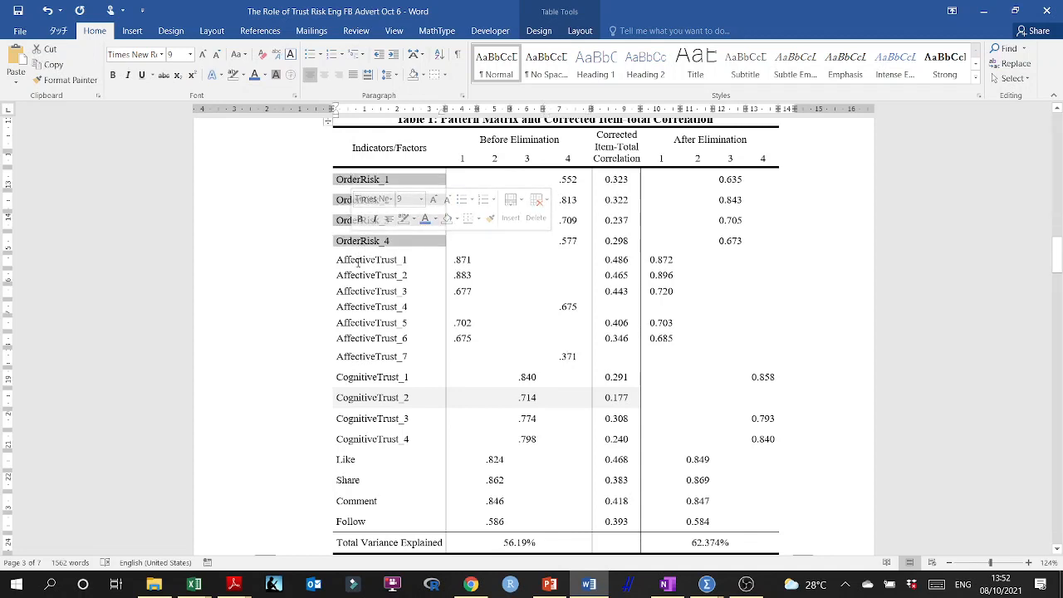
{"action": "left_click_drag", "start_coordinate": [358, 261], "coordinate": [382, 359]}
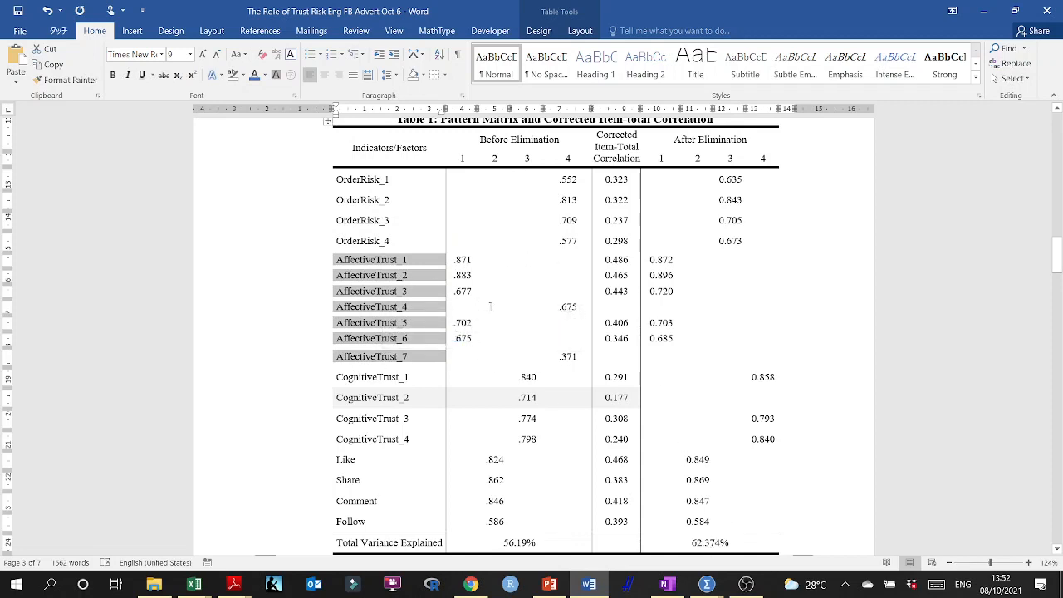
{"action": "left_click_drag", "start_coordinate": [633, 398], "coordinate": [378, 402]}
{"action": "left_click", "coordinate": [613, 398]}
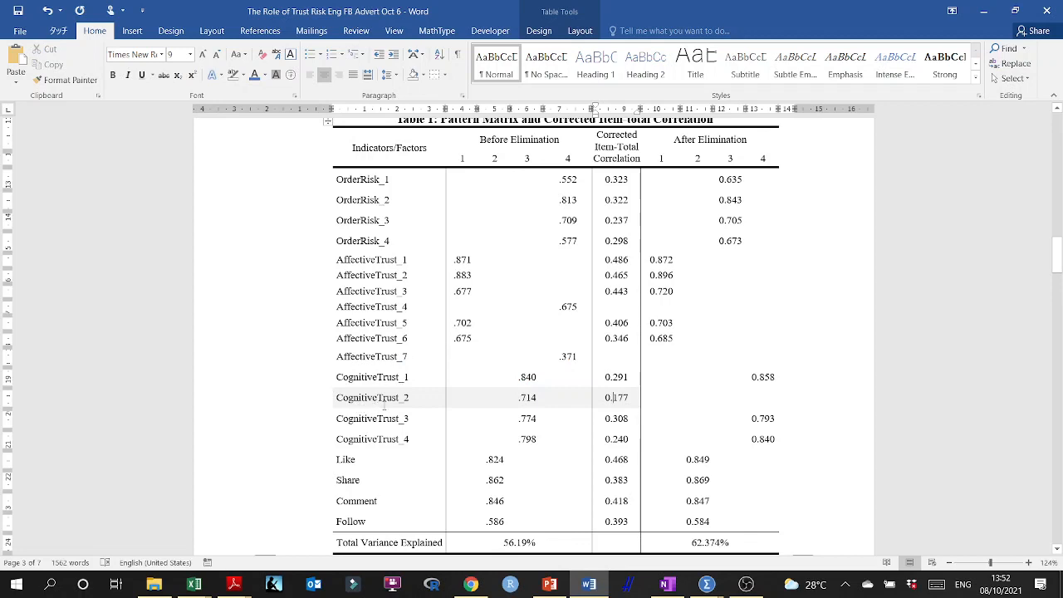
{"action": "left_click_drag", "start_coordinate": [631, 399], "coordinate": [397, 402]}
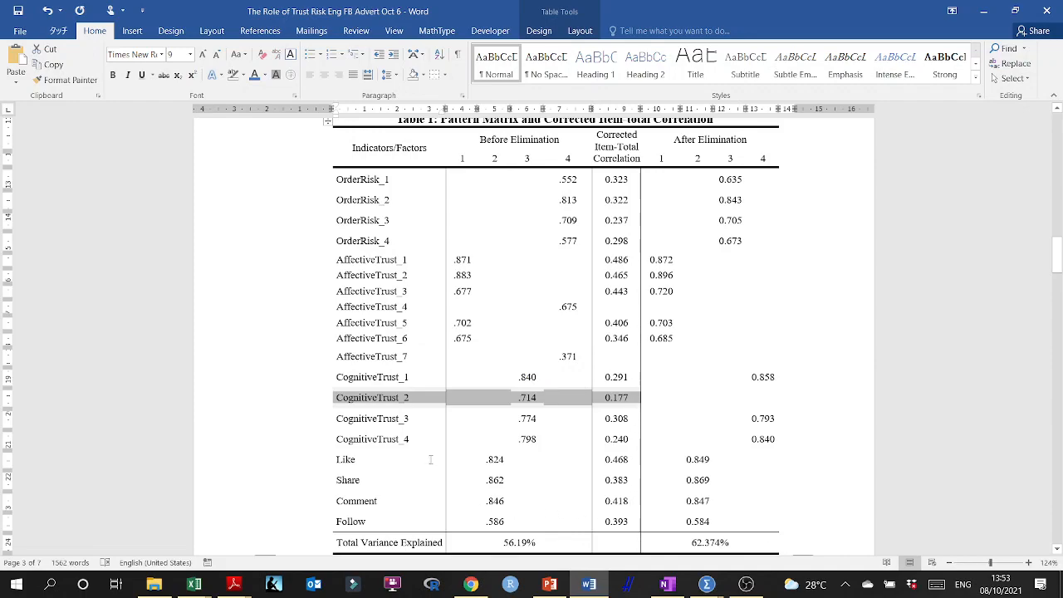
- Compare the corrected item-total correlation of TCII_Prim_Text in the SPSS output with the CognitiveTrust_2 row of the Word table
{"action": "left_click", "coordinate": [706, 584]}
{"action": "left_click", "coordinate": [630, 524]}
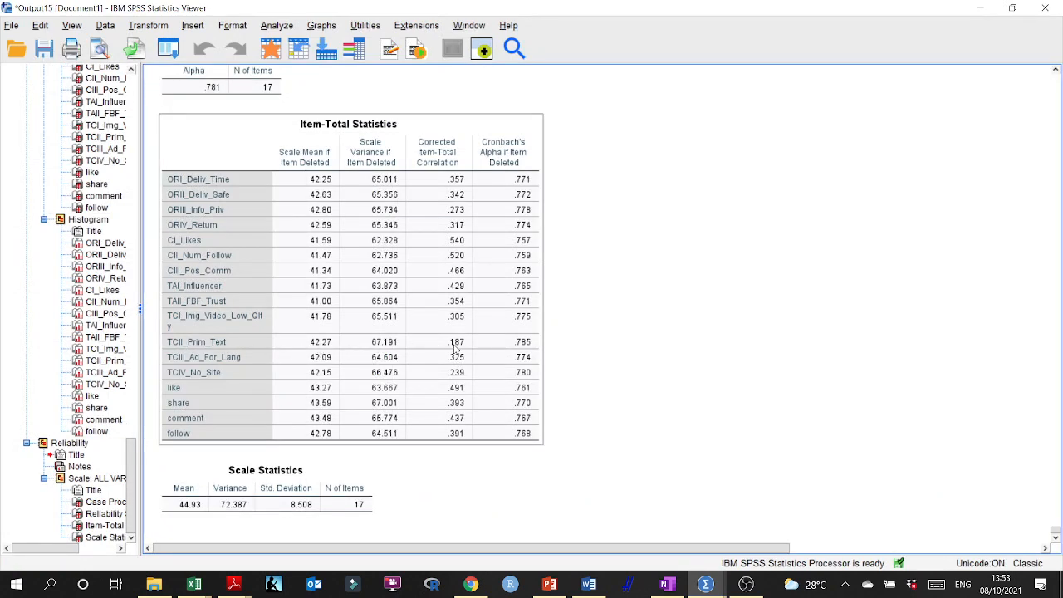
{"action": "left_click", "coordinate": [982, 8]}
{"action": "left_click", "coordinate": [590, 584]}
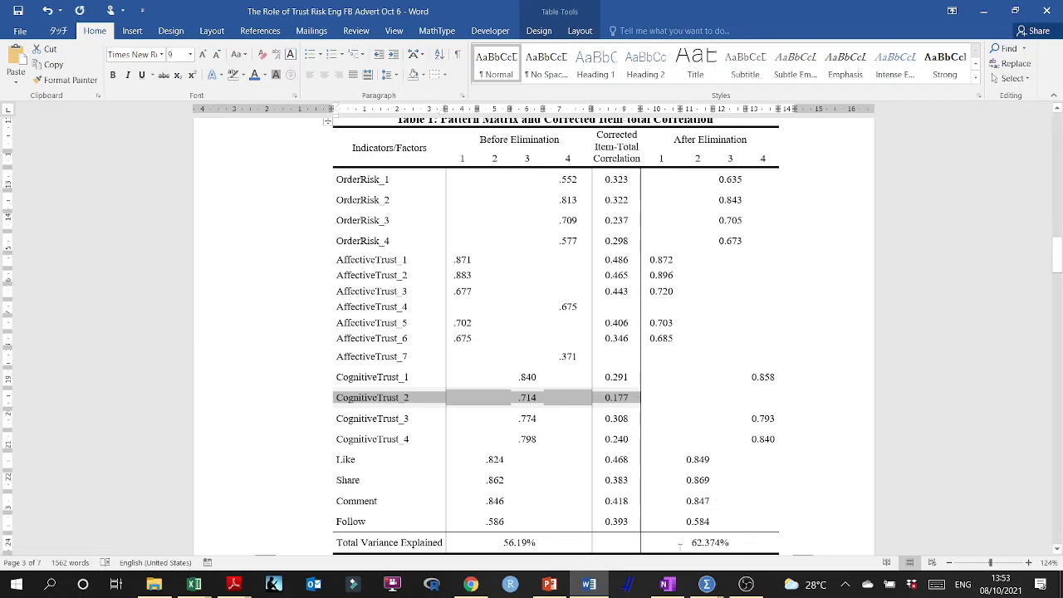
{"action": "mouse_move", "coordinate": [704, 587]}
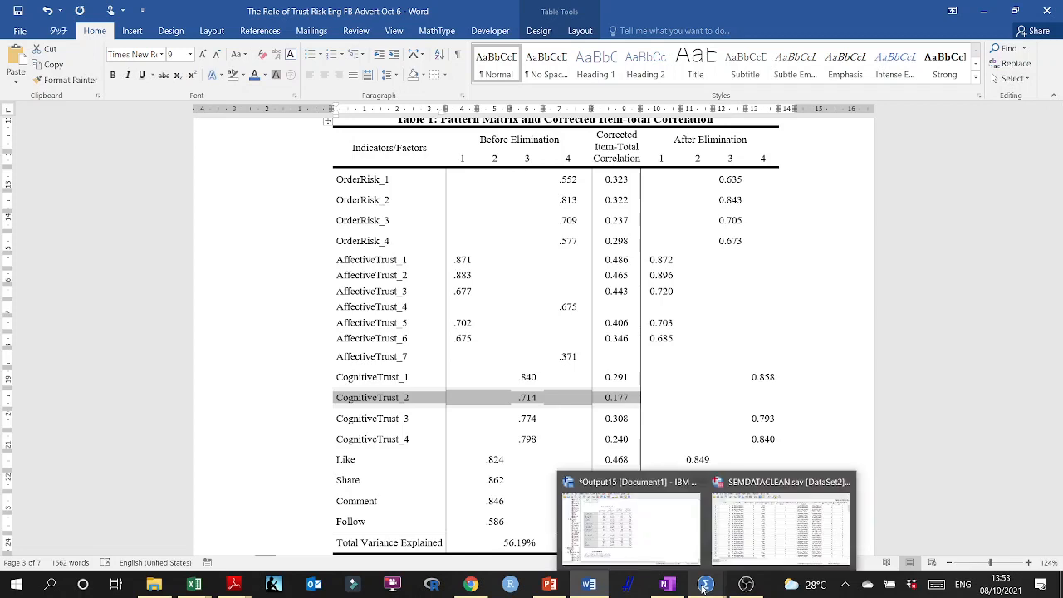
{"action": "left_click", "coordinate": [665, 548]}
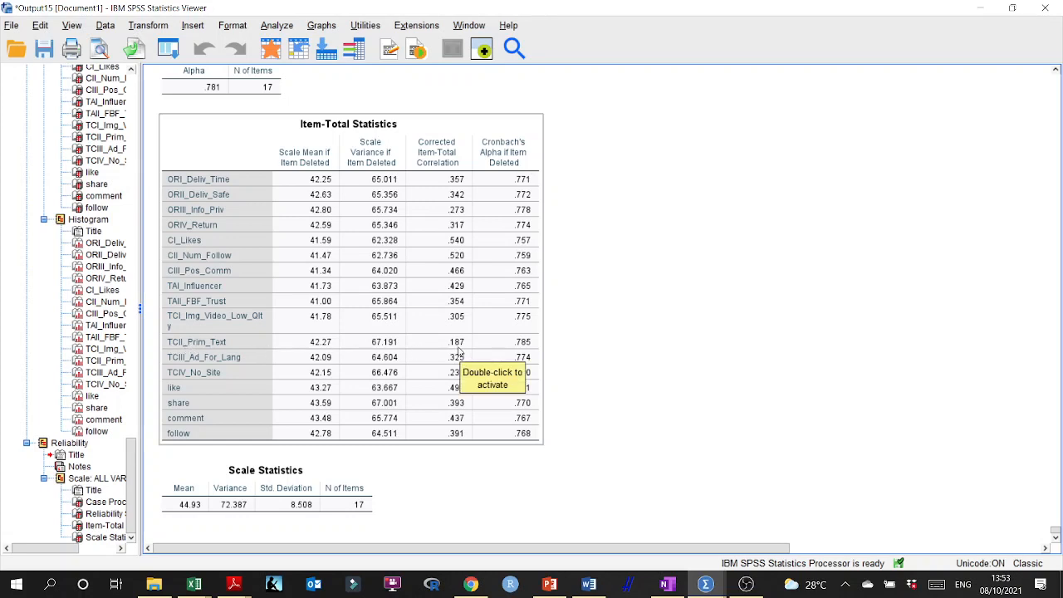
- Return to the Word manuscript and highlight the Corrected Item-Total Correlation values of all indicators, followed by the CognitiveTrust_2 row
{"action": "left_click", "coordinate": [980, 7]}
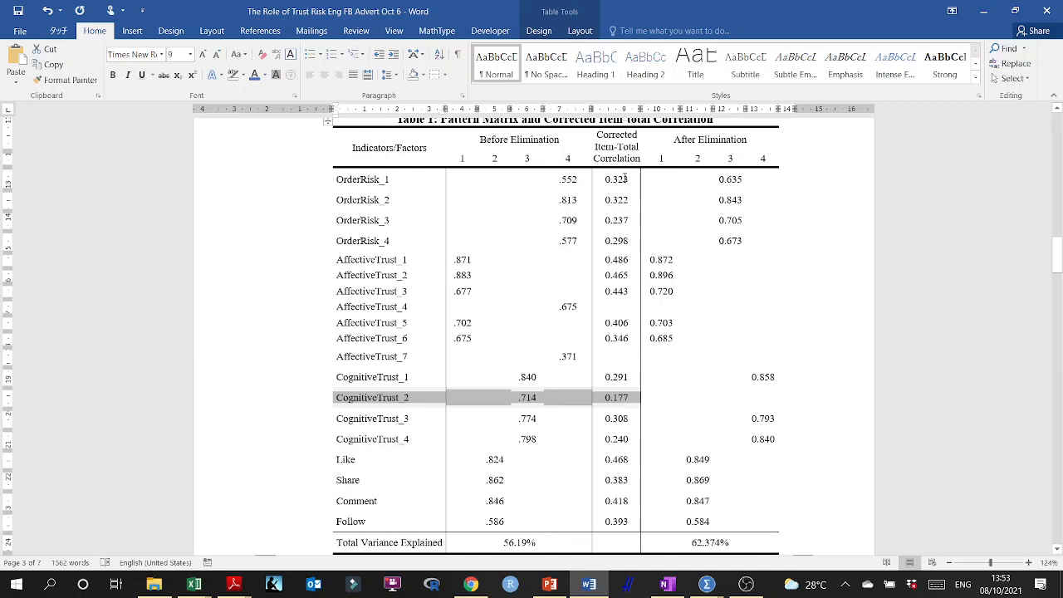
{"action": "left_click_drag", "start_coordinate": [623, 178], "coordinate": [628, 524]}
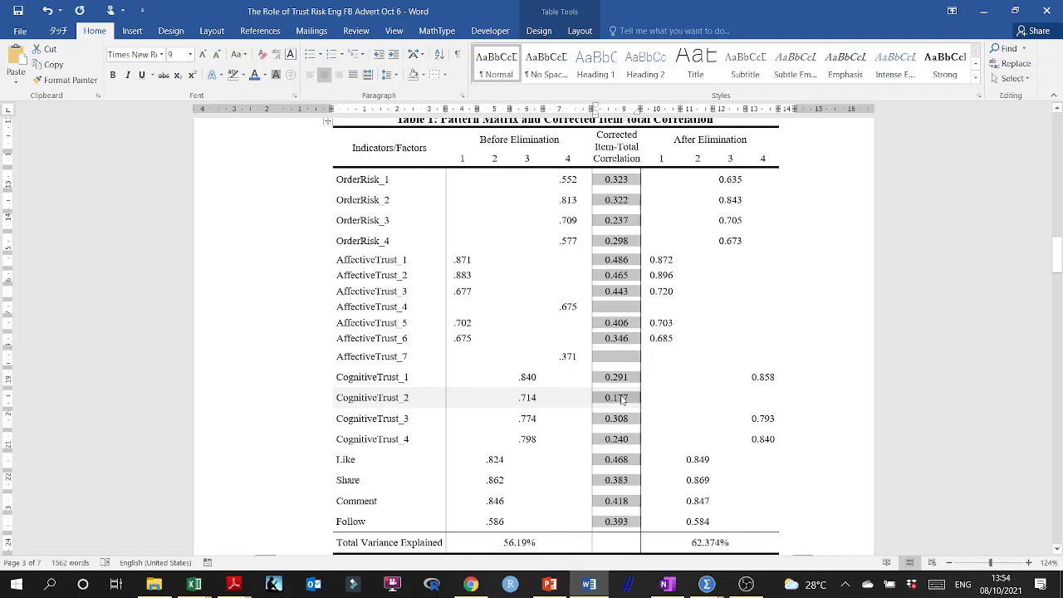
{"action": "left_click_drag", "start_coordinate": [617, 397], "coordinate": [415, 397]}
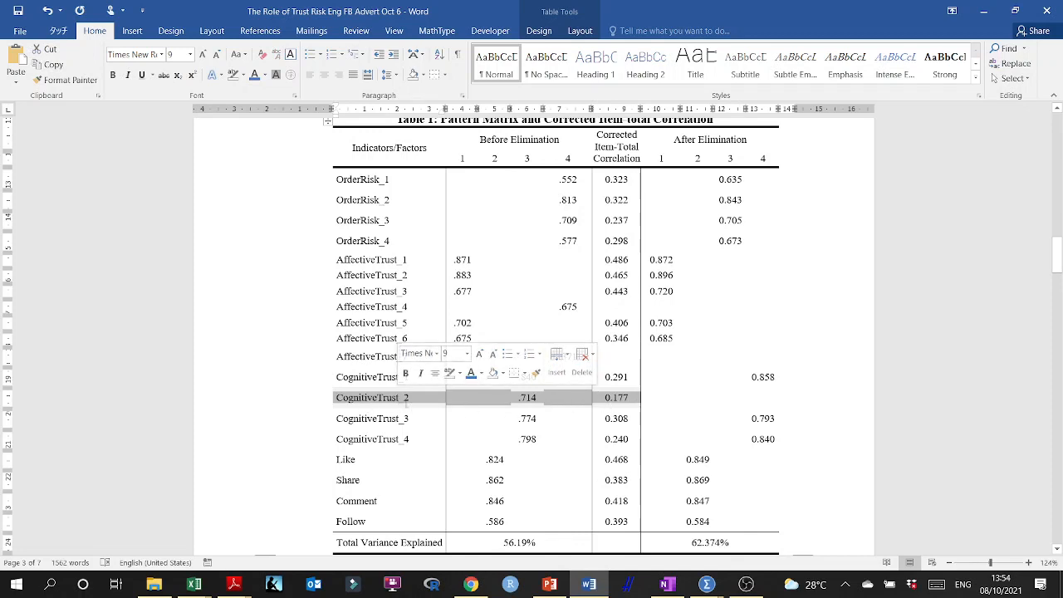
{"action": "left_click", "coordinate": [619, 398]}
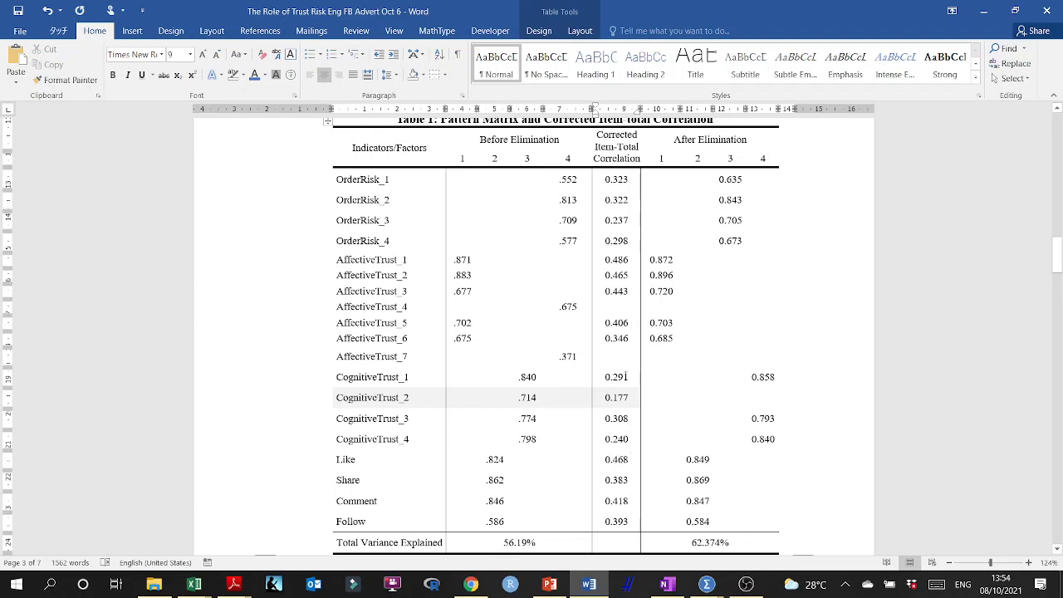
{"action": "left_click_drag", "start_coordinate": [605, 397], "coordinate": [415, 398]}
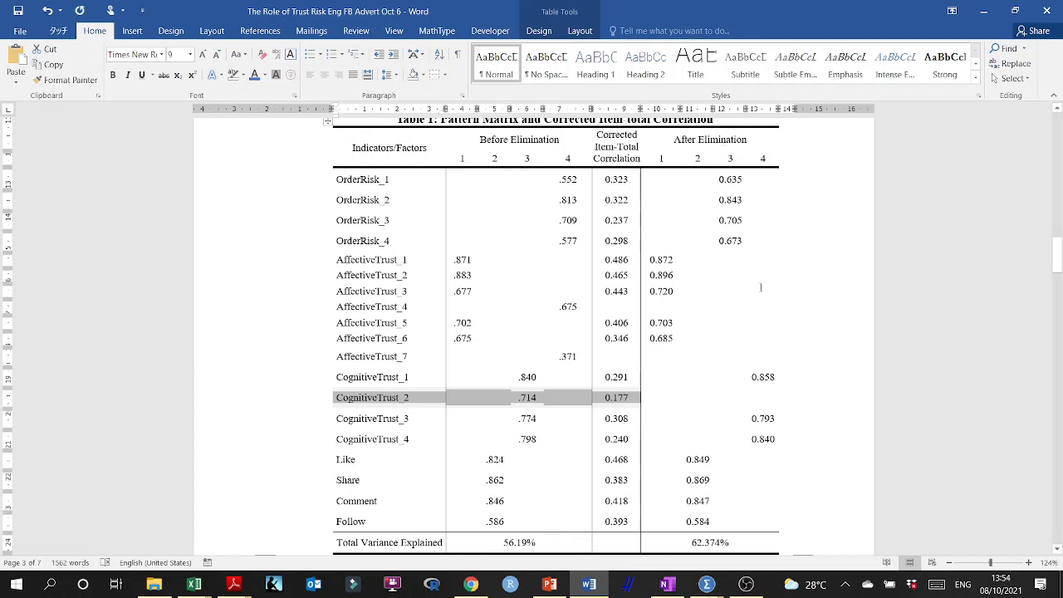
- Review the AffectiveTrust_4, AffectiveTrust_7 and CognitiveTrust_2 rows of Table 1 as the candidates for elimination
{"action": "left_click_drag", "start_coordinate": [356, 307], "coordinate": [611, 304]}
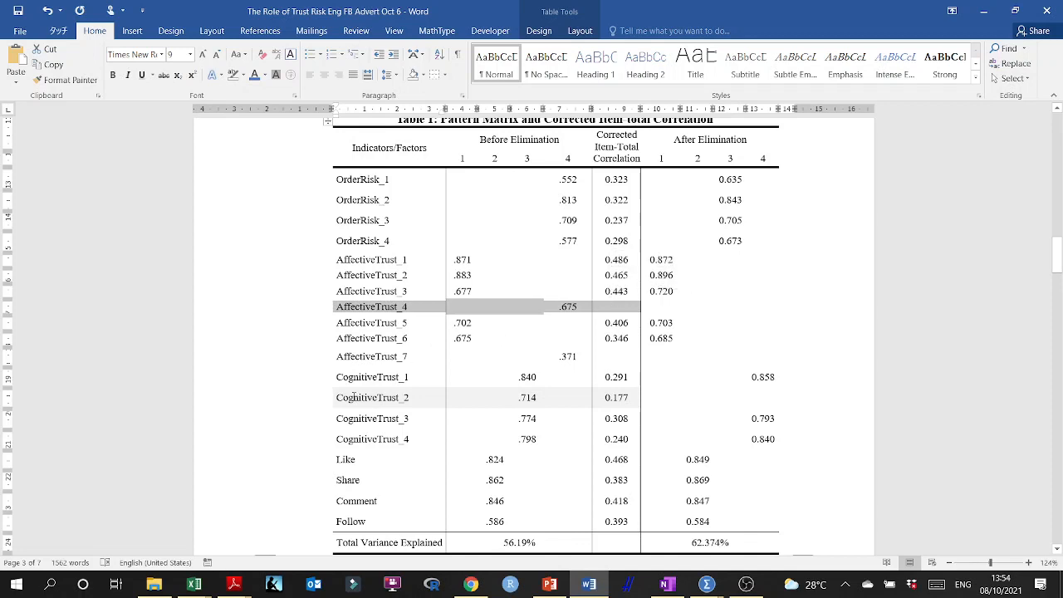
{"action": "left_click_drag", "start_coordinate": [590, 357], "coordinate": [355, 348]}
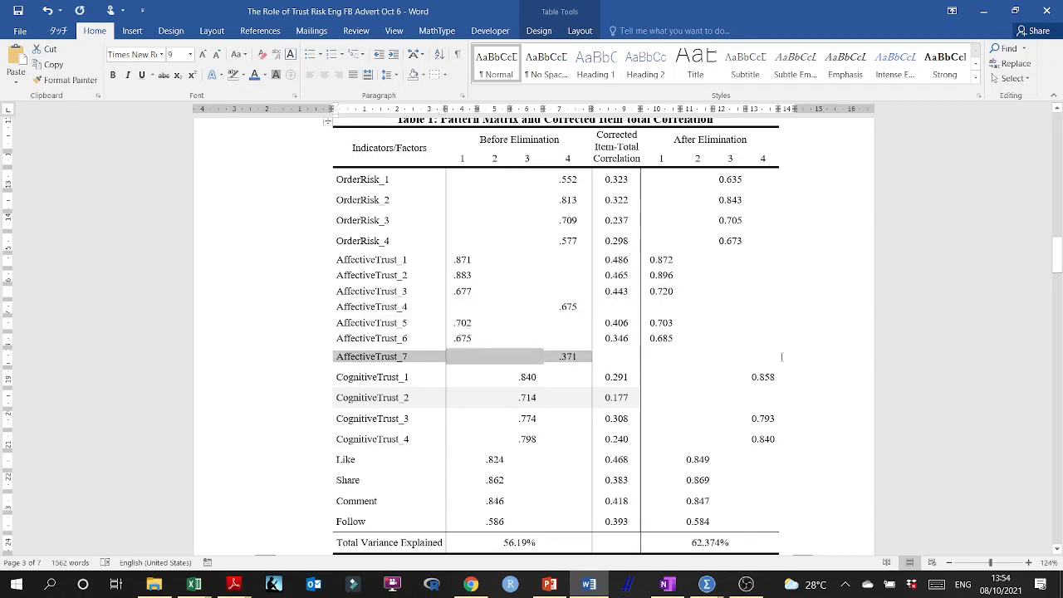
{"action": "left_click_drag", "start_coordinate": [629, 401], "coordinate": [565, 398]}
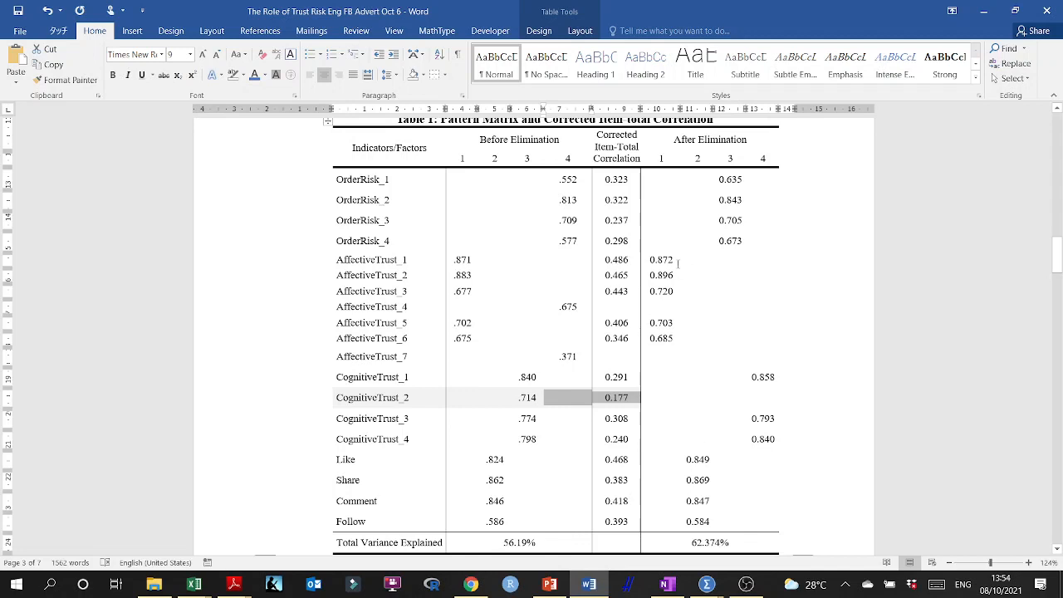
{"action": "scroll", "coordinate": [528, 357], "scroll_direction": "down", "scroll_amount": 1}
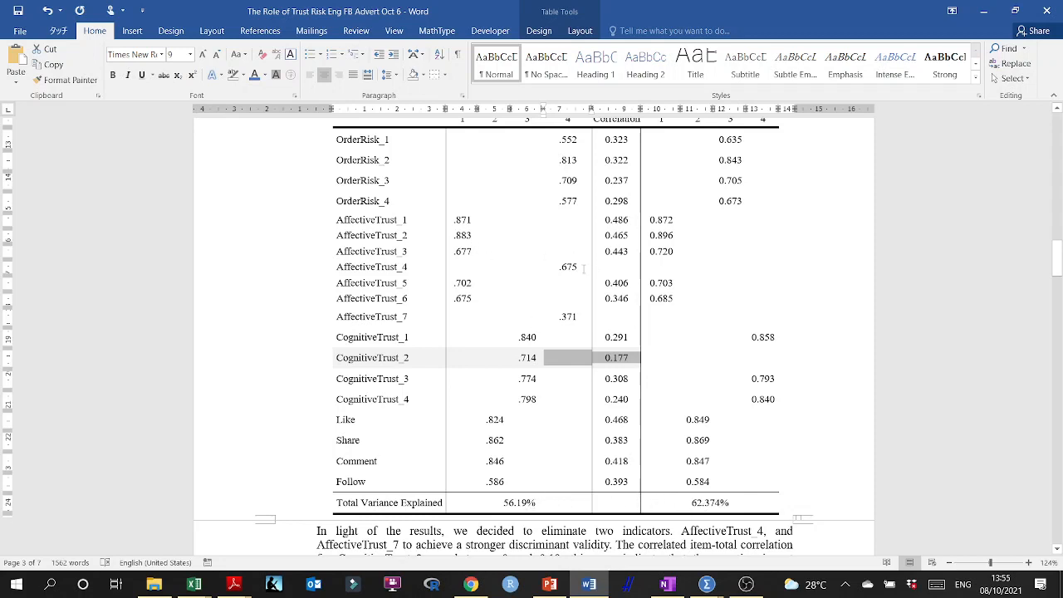
{"action": "left_click_drag", "start_coordinate": [584, 268], "coordinate": [383, 266]}
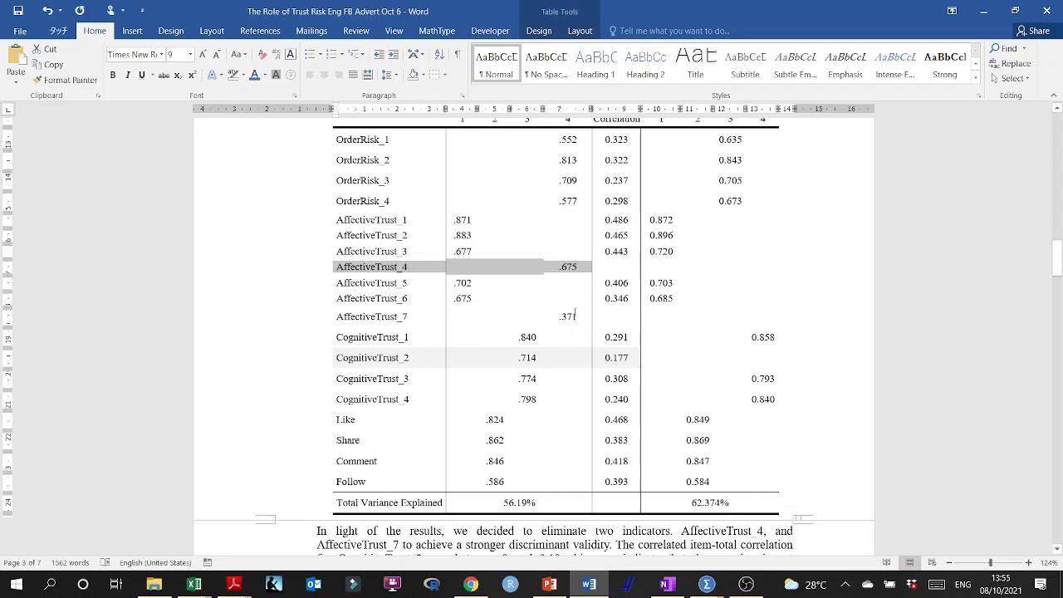
{"action": "scroll", "coordinate": [575, 315], "scroll_direction": "up", "scroll_amount": 1}
{"action": "left_click", "coordinate": [575, 309]}
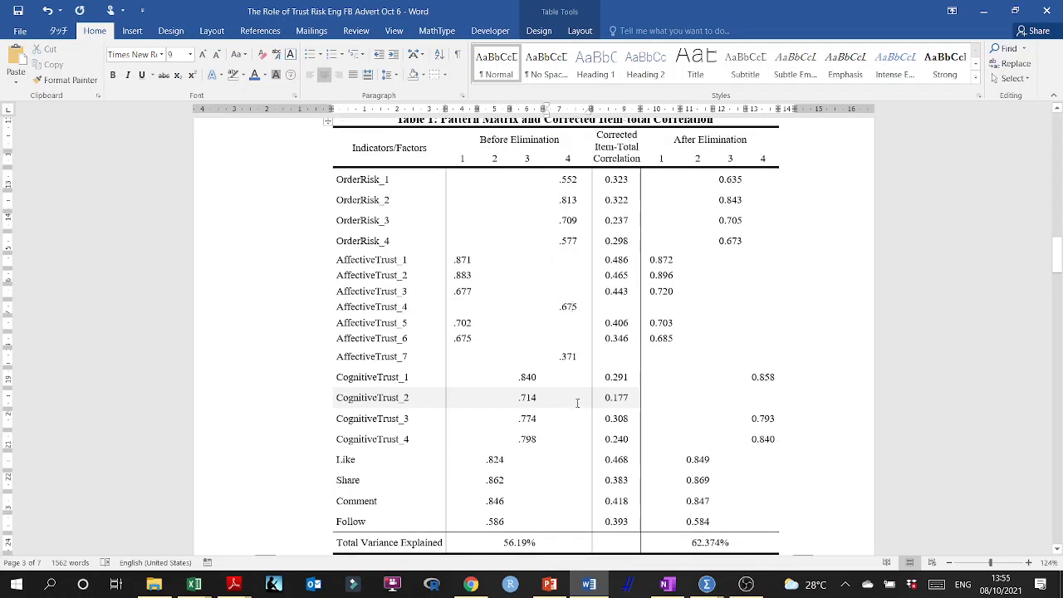
{"action": "left_click_drag", "start_coordinate": [632, 399], "coordinate": [340, 399]}
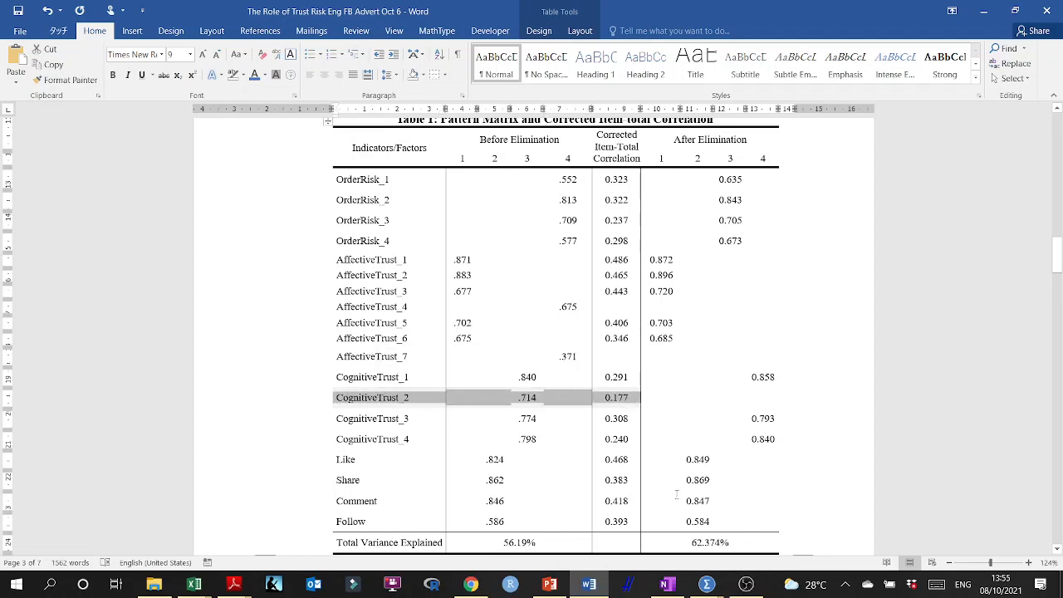
- Highlight the After Elimination value of Total Variance Explained, and switch to the SEMDATACLEAN.sav data in SPSS
{"action": "scroll", "coordinate": [678, 495], "scroll_direction": "down", "scroll_amount": 1}
{"action": "left_click_drag", "start_coordinate": [743, 506], "coordinate": [690, 504]}
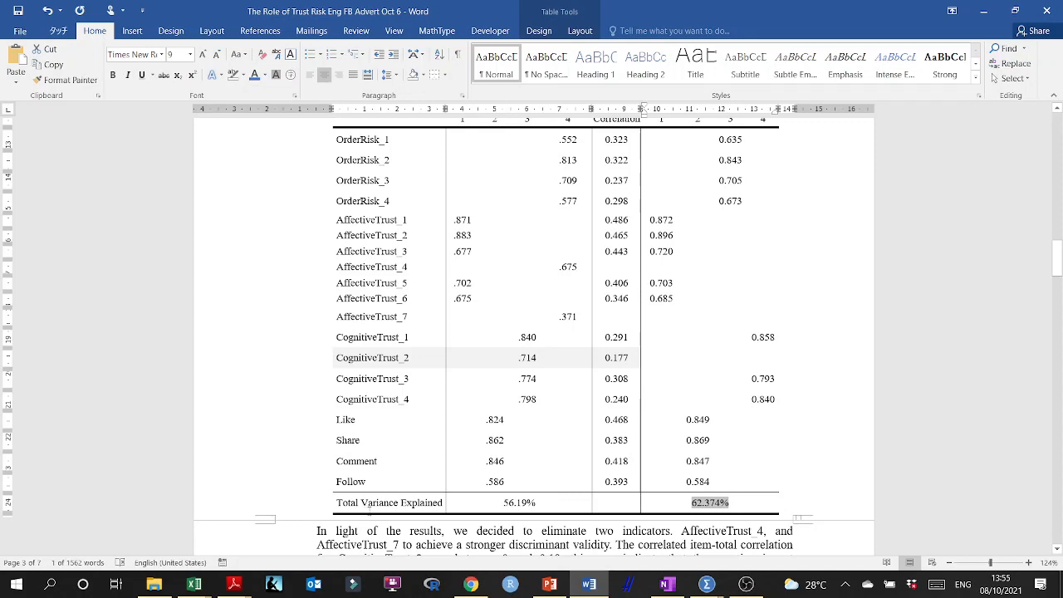
{"action": "left_click", "coordinate": [707, 584]}
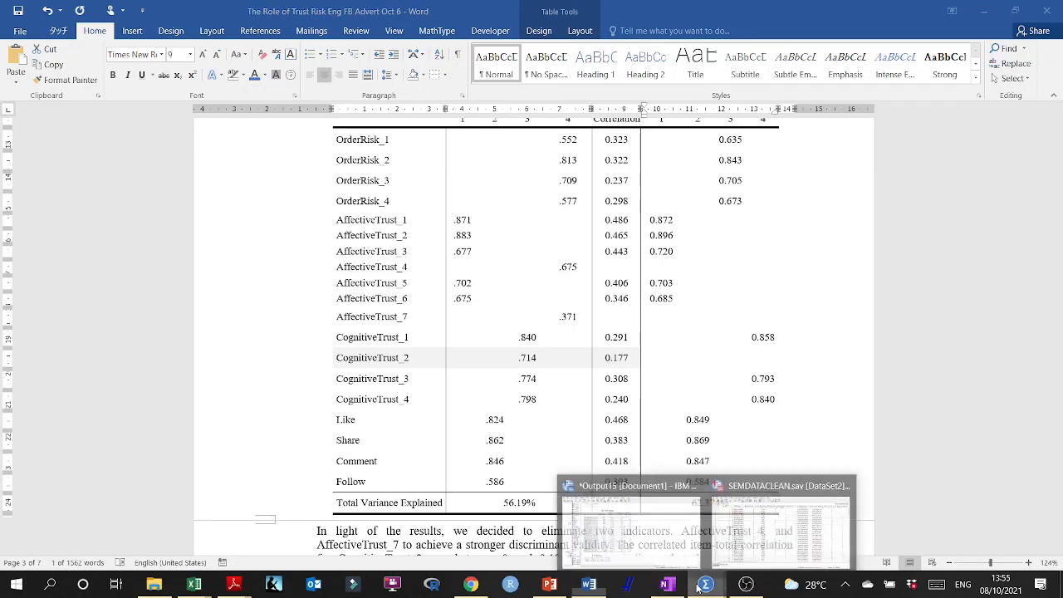
{"action": "left_click", "coordinate": [781, 525]}
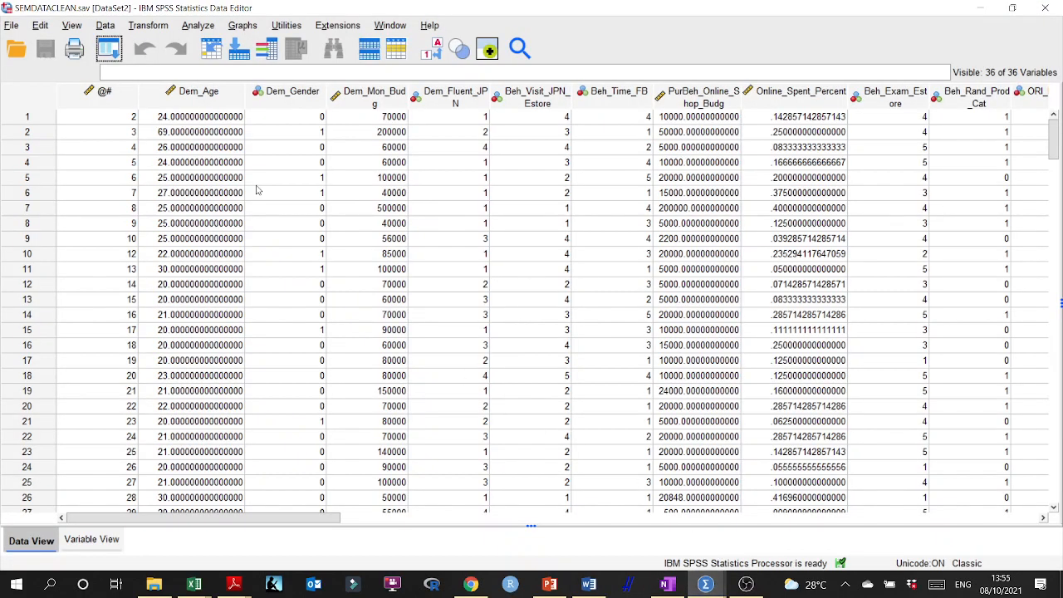
- Start a Factor Analysis and add all items from ORI_Deliv_Time through follow as the variables
{"action": "left_click", "coordinate": [200, 25]}
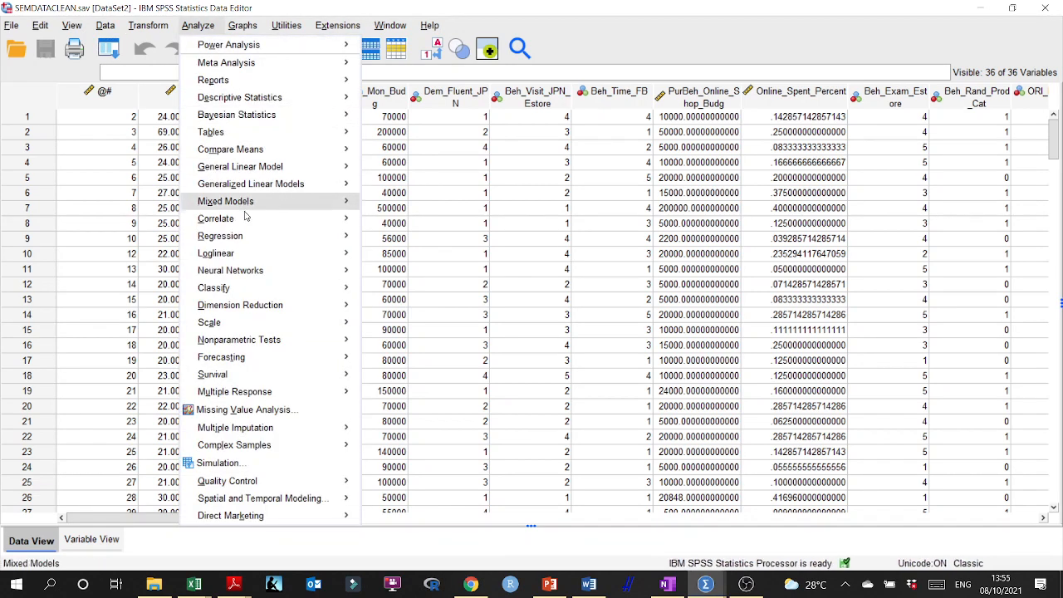
{"action": "mouse_move", "coordinate": [277, 305]}
{"action": "left_click", "coordinate": [382, 308]}
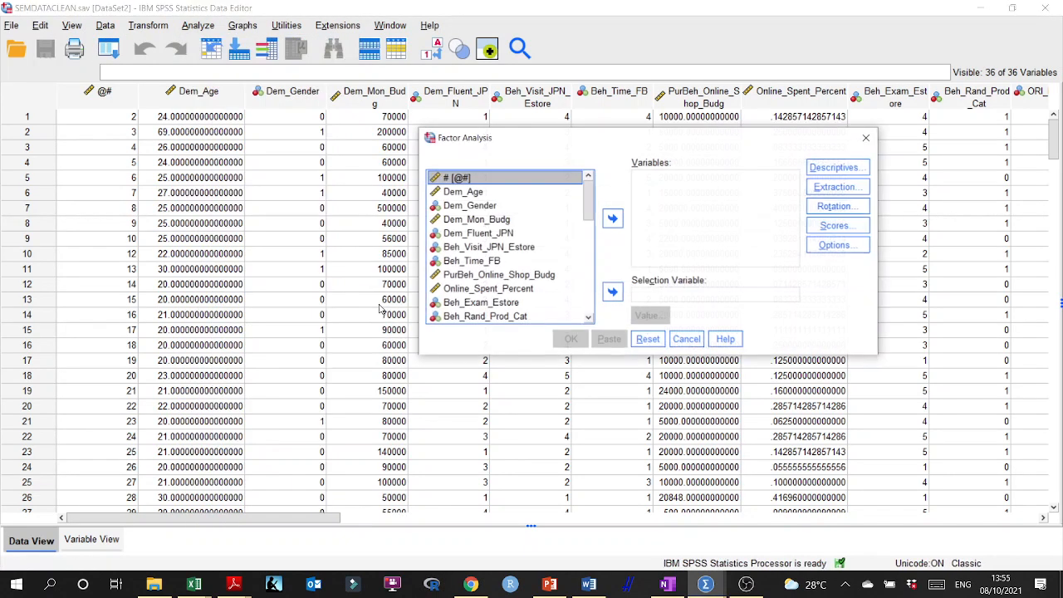
{"action": "left_click_drag", "start_coordinate": [589, 208], "coordinate": [590, 239]}
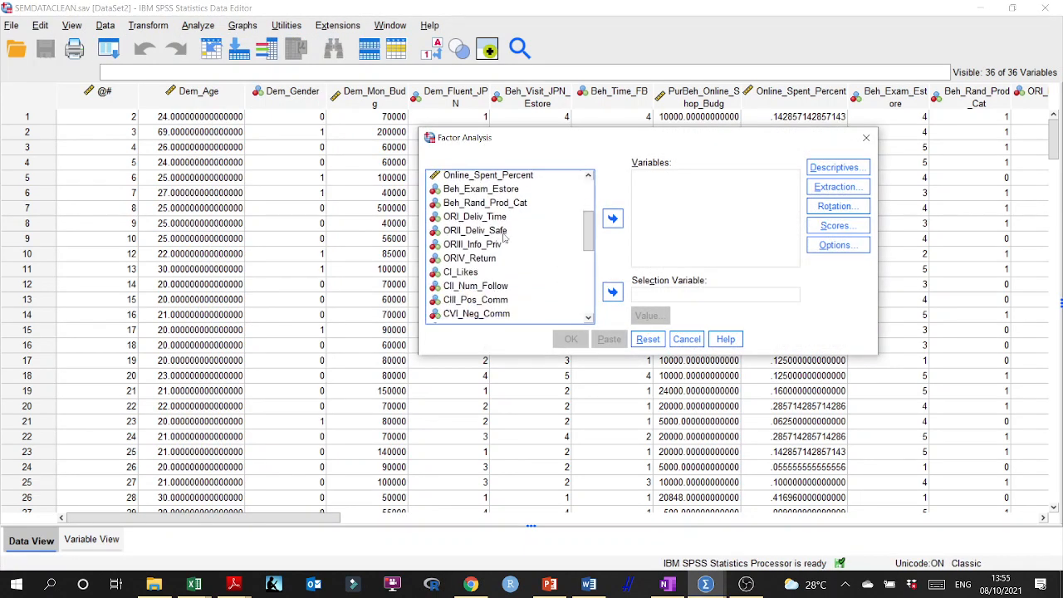
{"action": "left_click", "coordinate": [469, 223]}
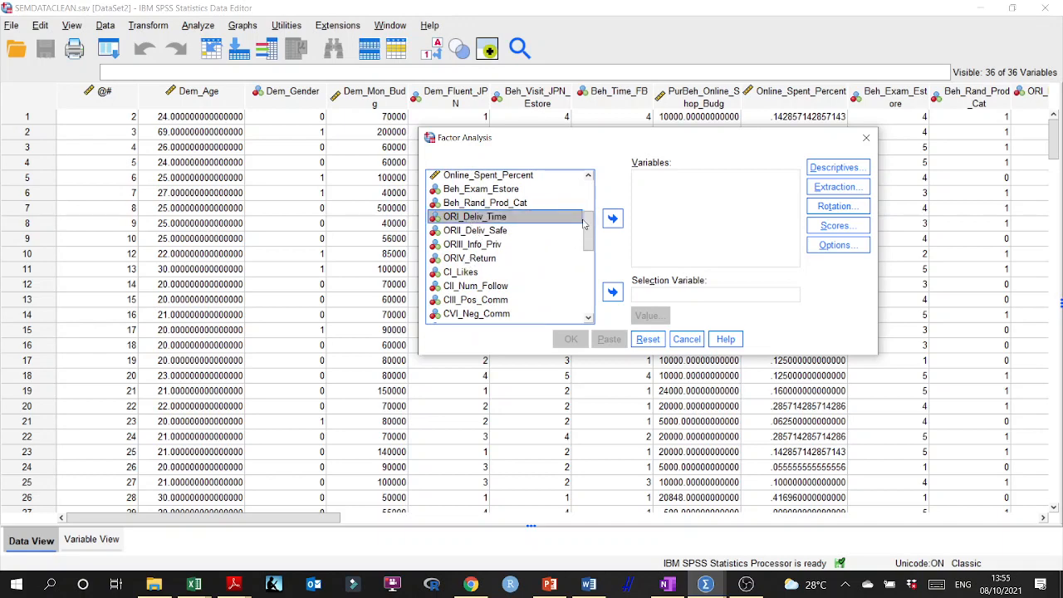
{"action": "scroll", "coordinate": [465, 250], "scroll_direction": "down", "scroll_amount": 8}
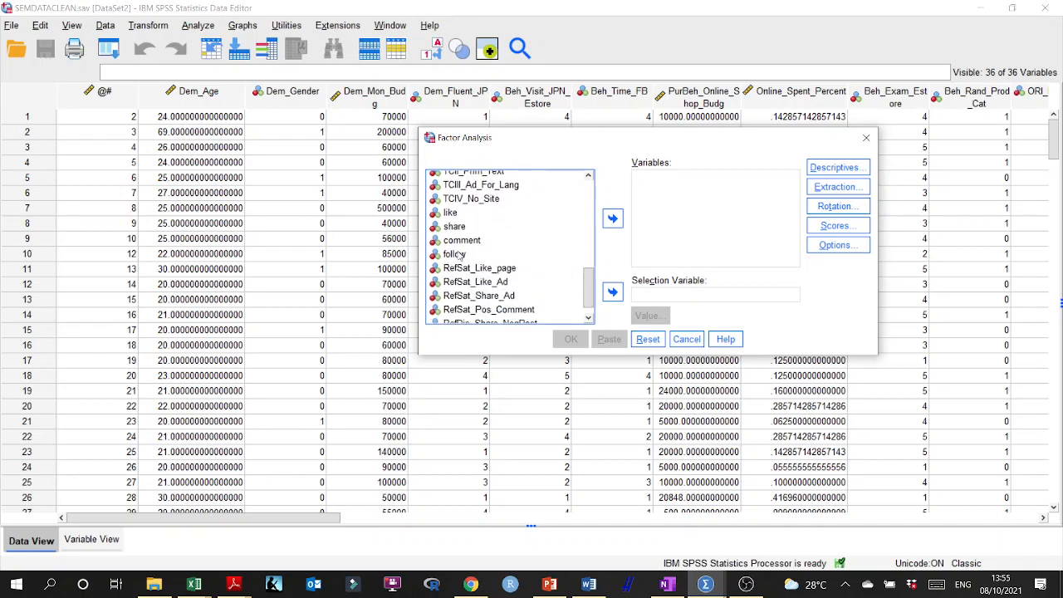
{"action": "left_click", "coordinate": [459, 254], "text": "shift"}
{"action": "left_click", "coordinate": [612, 218]}
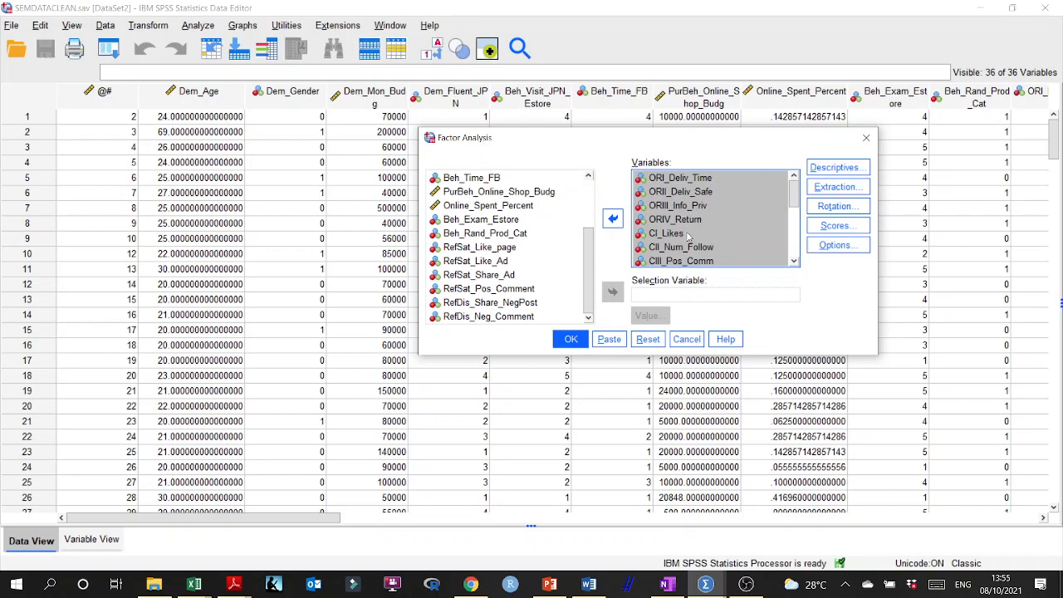
- Remove CVI_Neg_Comm and TAIII_FBF_notTrust from the factor analysis variables
{"action": "scroll", "coordinate": [693, 215], "scroll_direction": "down", "scroll_amount": 1}
{"action": "left_click", "coordinate": [690, 233]}
{"action": "left_click", "coordinate": [613, 218]}
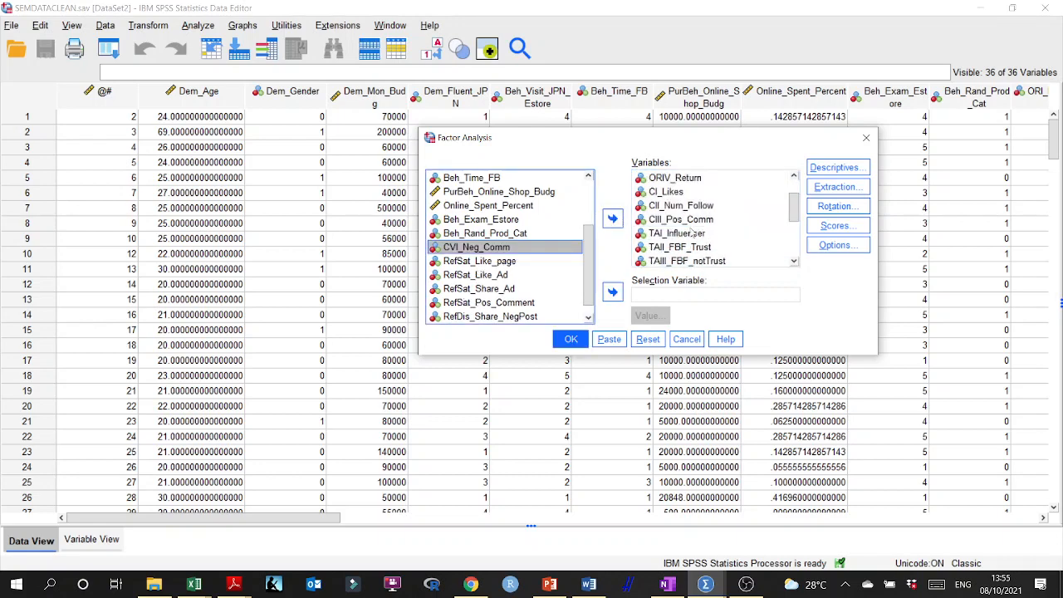
{"action": "scroll", "coordinate": [698, 225], "scroll_direction": "down", "scroll_amount": 1}
{"action": "left_click", "coordinate": [640, 219]}
{"action": "left_click", "coordinate": [613, 218]}
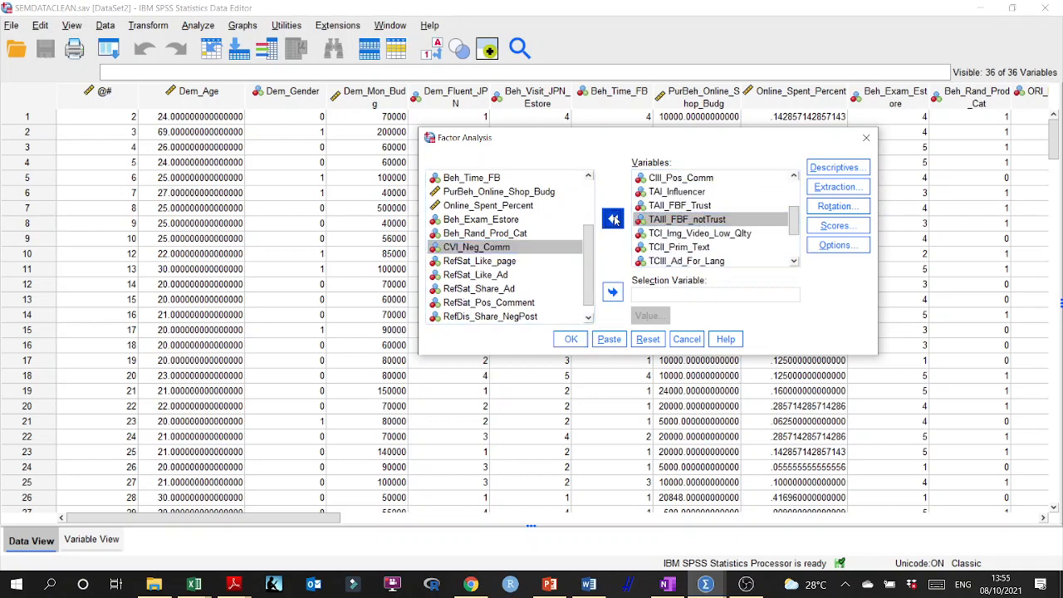
- Accept principal components extraction with eigenvalues greater than 1, and request the KMO and Bartlett's test of sphericity
{"action": "left_click", "coordinate": [851, 187]}
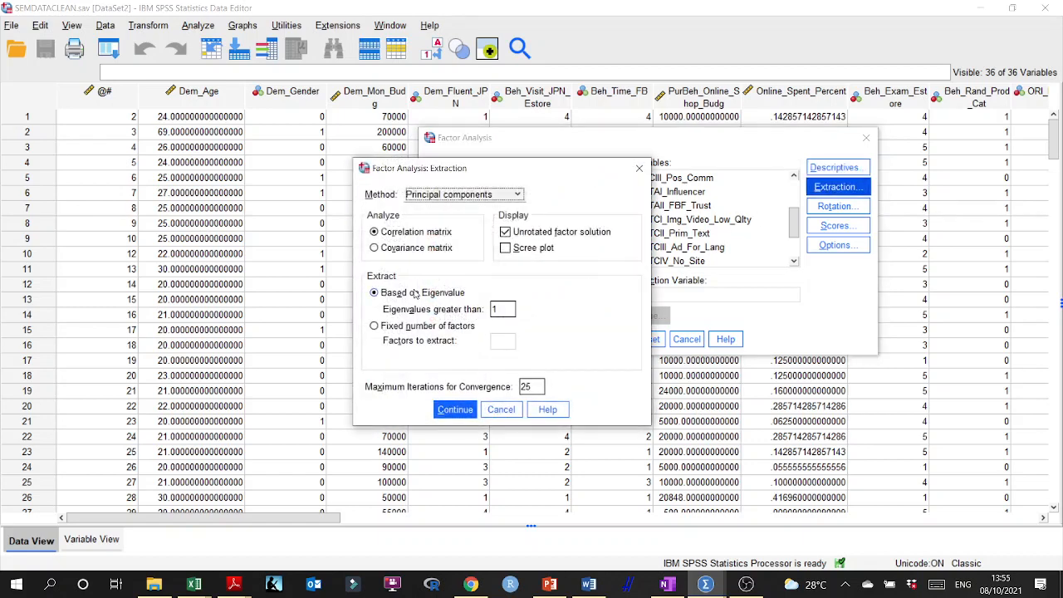
{"action": "left_click", "coordinate": [456, 410]}
{"action": "left_click", "coordinate": [837, 167]}
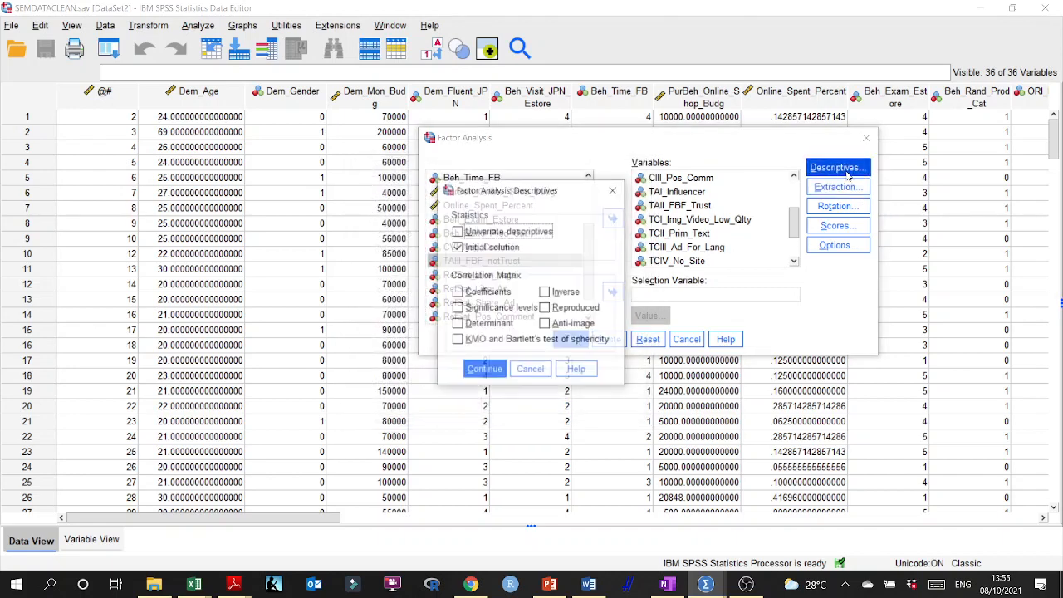
{"action": "left_click", "coordinate": [458, 340]}
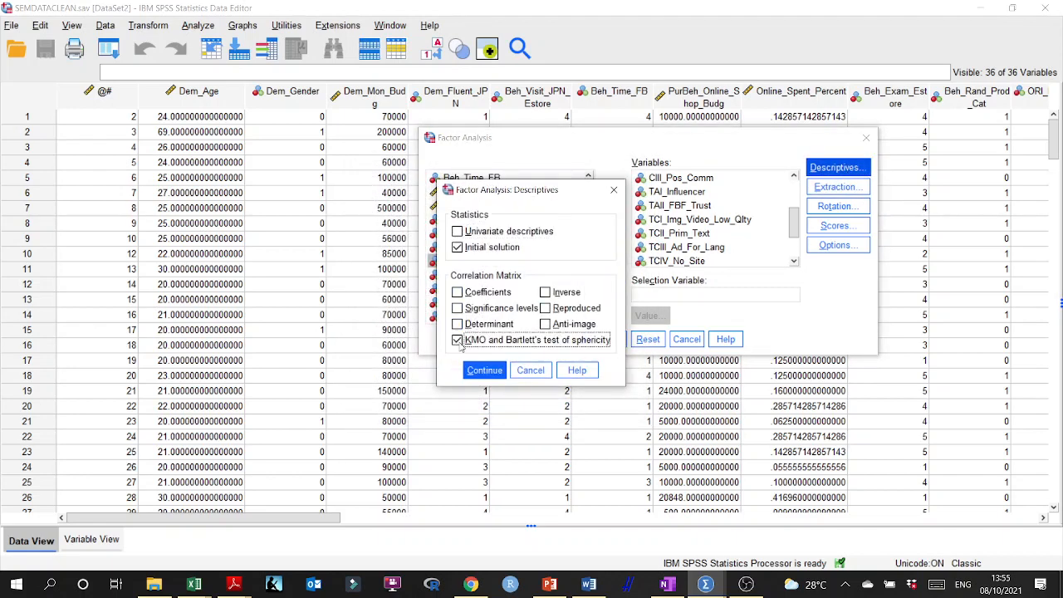
{"action": "left_click", "coordinate": [485, 370]}
- Set the factor rotation method to Promax with the rotated solution displayed, and accept the default factor score settings
{"action": "left_click", "coordinate": [835, 206]}
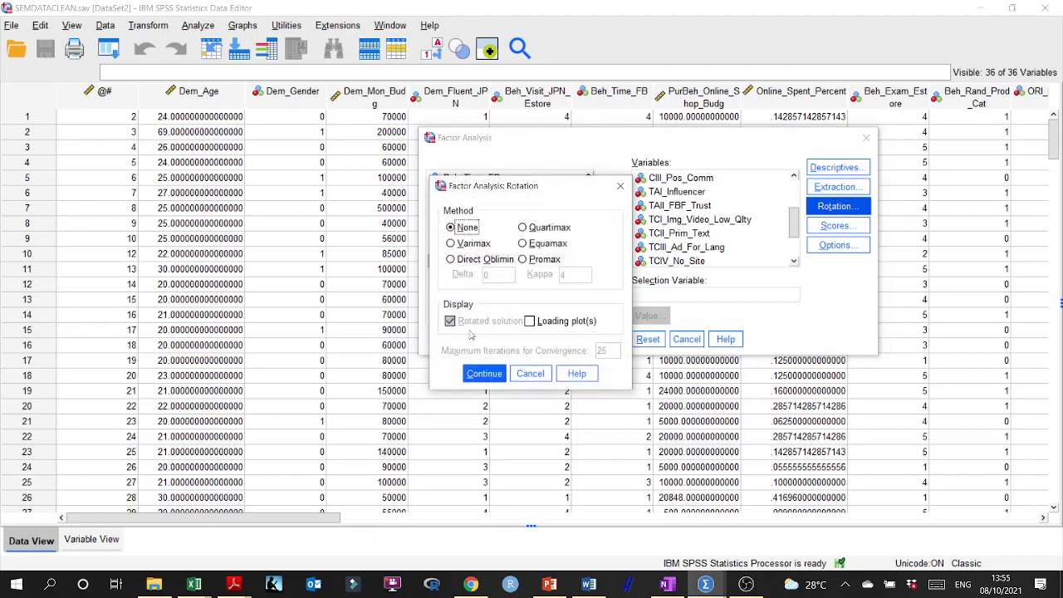
{"action": "left_click", "coordinate": [525, 260]}
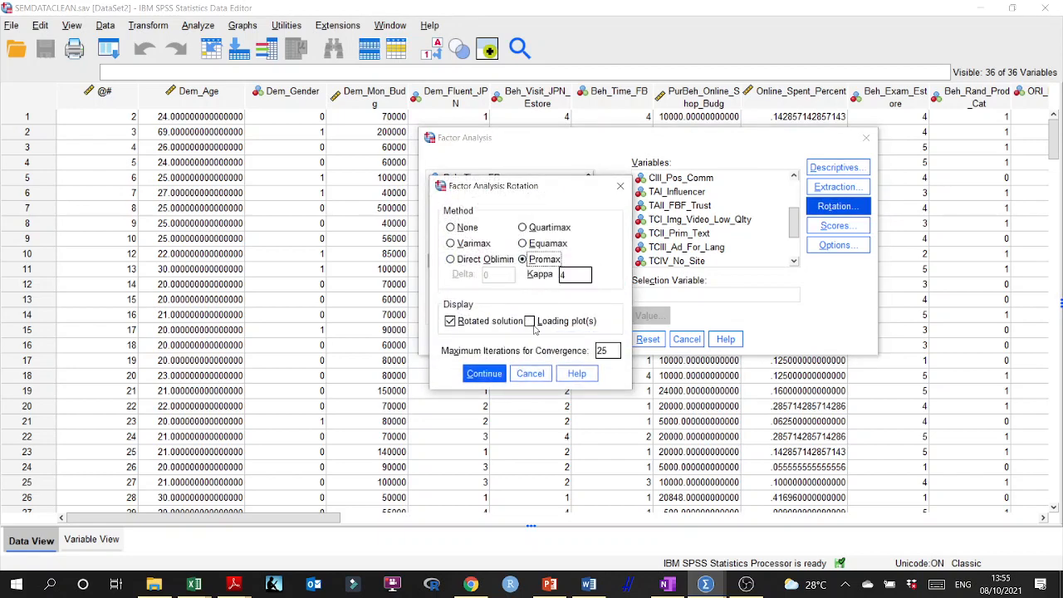
{"action": "left_click", "coordinate": [484, 374]}
{"action": "left_click", "coordinate": [835, 206]}
{"action": "left_click", "coordinate": [484, 373]}
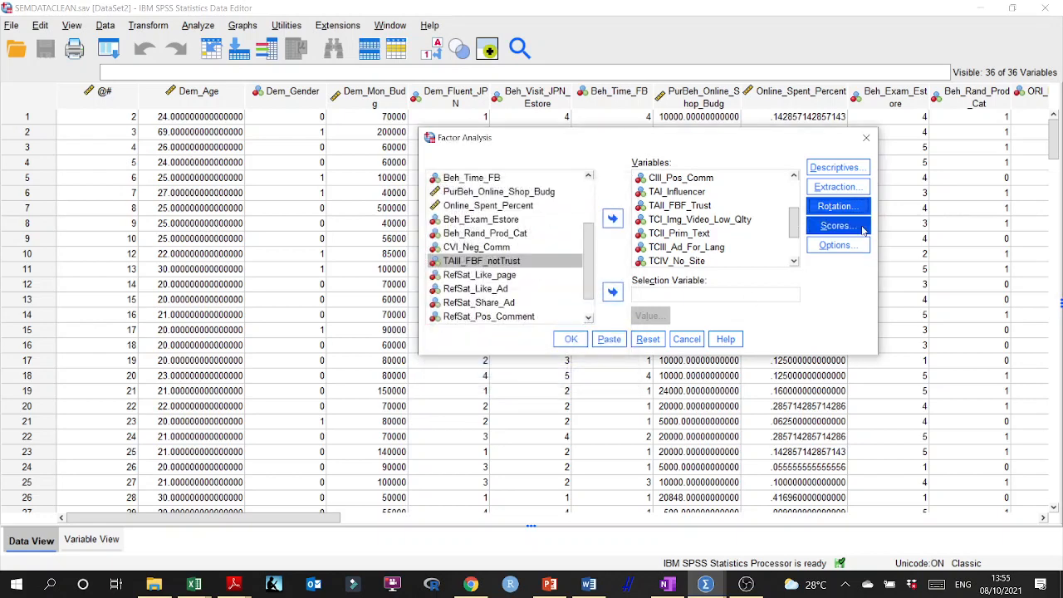
{"action": "left_click", "coordinate": [835, 225]}
{"action": "left_click", "coordinate": [484, 351]}
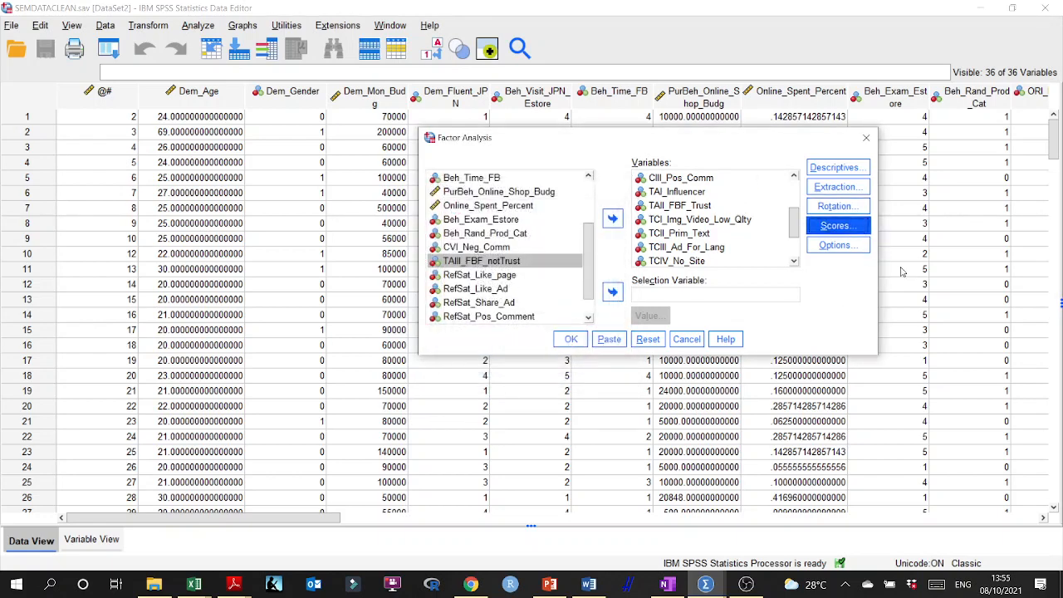
- Suppress small coefficients with an absolute value below .3 in the factor analysis output
{"action": "left_click", "coordinate": [836, 245]}
{"action": "left_click", "coordinate": [489, 324]}
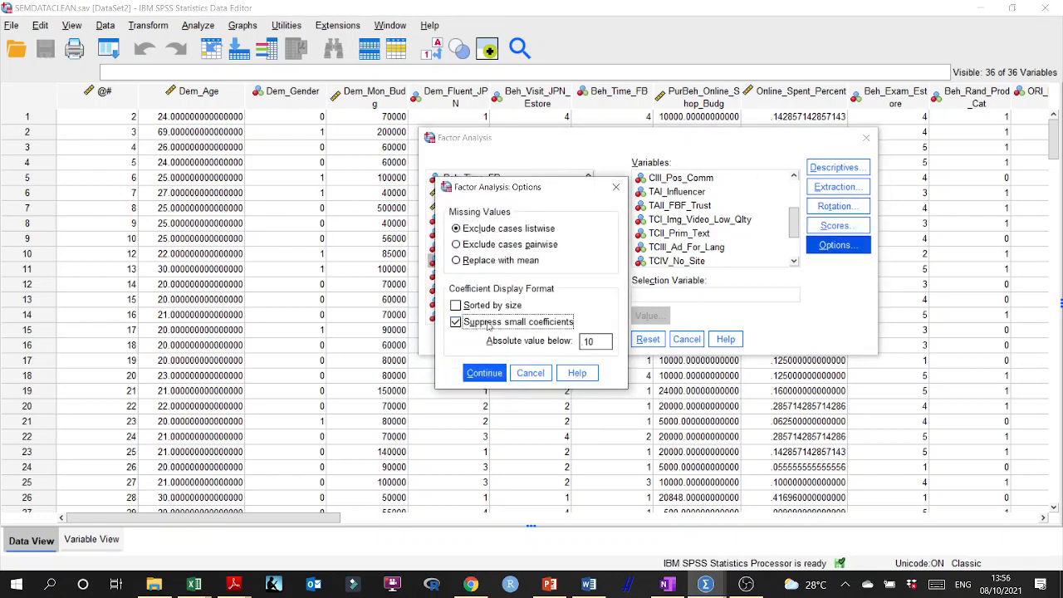
{"action": "mouse_move", "coordinate": [582, 341]}
{"action": "left_mouse_down"}
{"action": "mouse_move", "coordinate": [596, 341]}
{"action": "mouse_move", "coordinate": [584, 342]}
{"action": "left_mouse_up"}
{"action": "left_click", "coordinate": [596, 342]}
{"action": "type", "text": "5"}
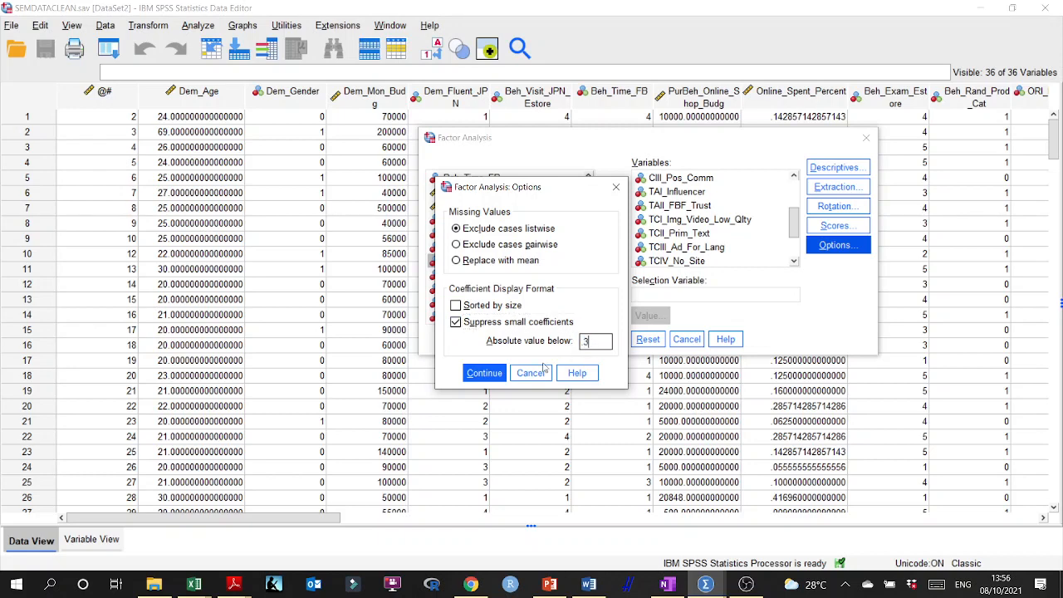
{"action": "left_click", "coordinate": [484, 373]}
- Run the factor analysis and review its KMO, Communalities and Total Variance Explained tables
{"action": "left_click", "coordinate": [571, 342]}
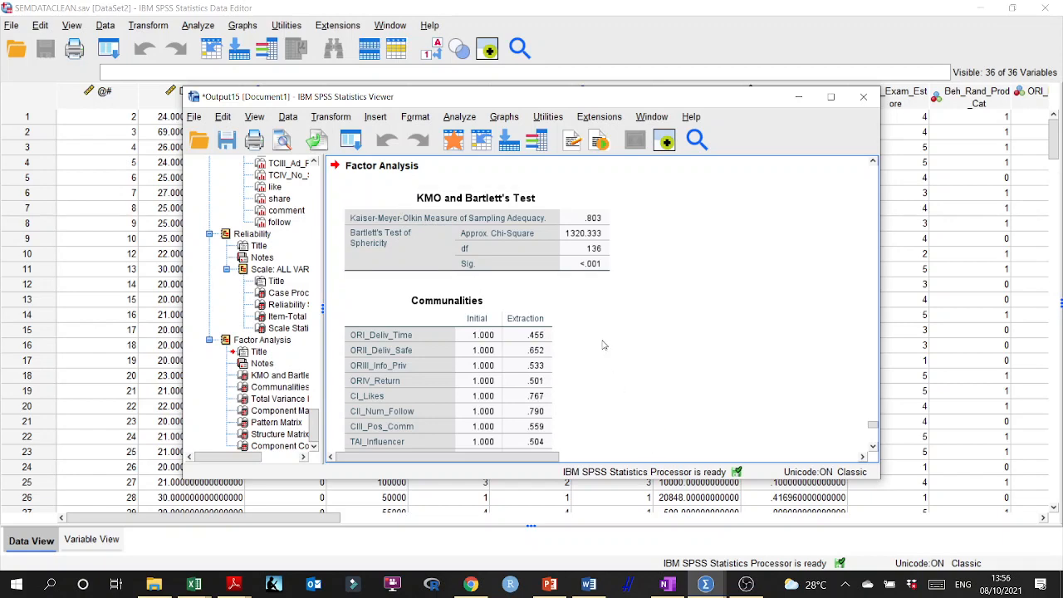
{"action": "scroll", "coordinate": [677, 326], "scroll_direction": "down", "scroll_amount": 5}
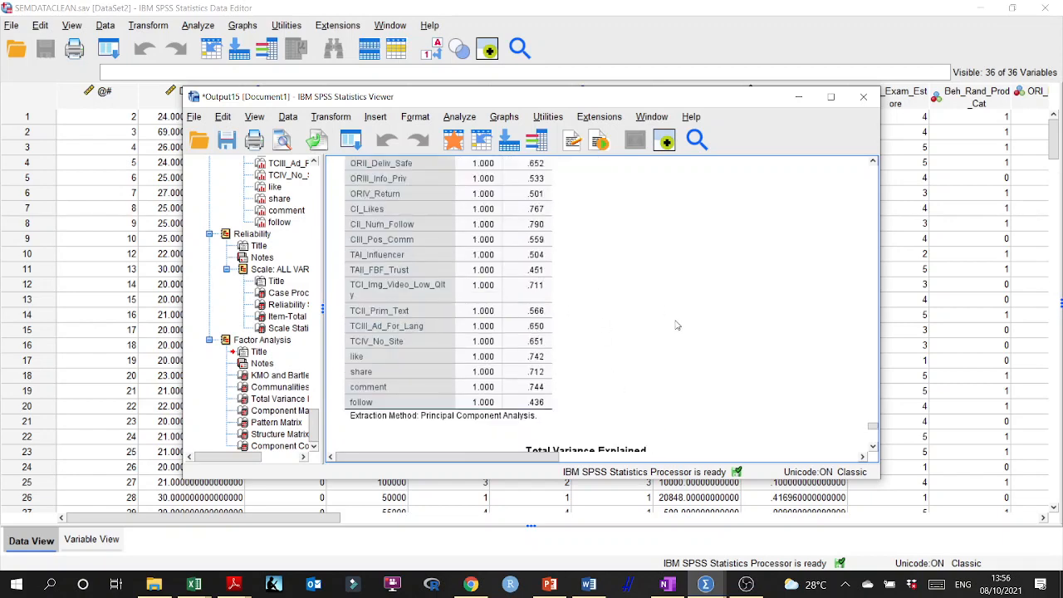
{"action": "scroll", "coordinate": [677, 326], "scroll_direction": "down", "scroll_amount": 5}
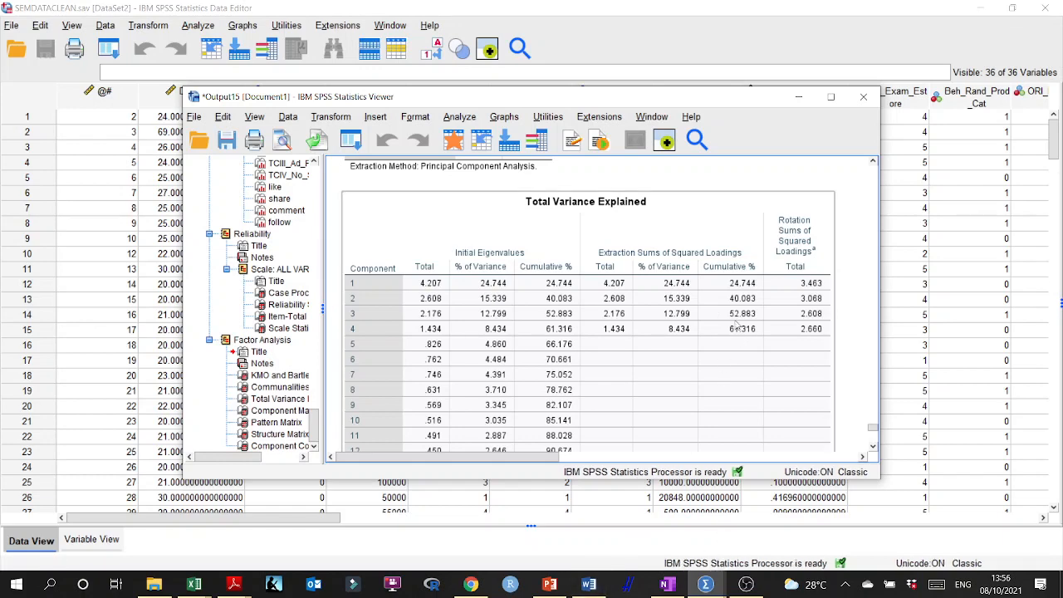
- Compare the pattern matrix loadings in the SPSS output with the factor loadings table in the Word paper, using a smaller, repositioned Word window
{"action": "scroll", "coordinate": [744, 336], "scroll_direction": "down", "scroll_amount": 15}
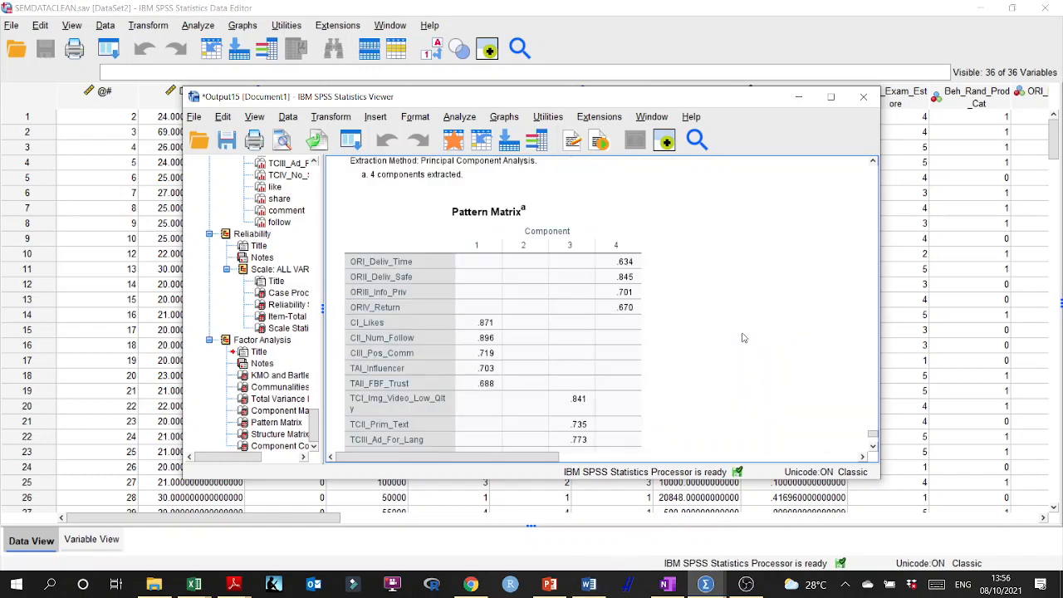
{"action": "scroll", "coordinate": [744, 337], "scroll_direction": "up", "scroll_amount": 2}
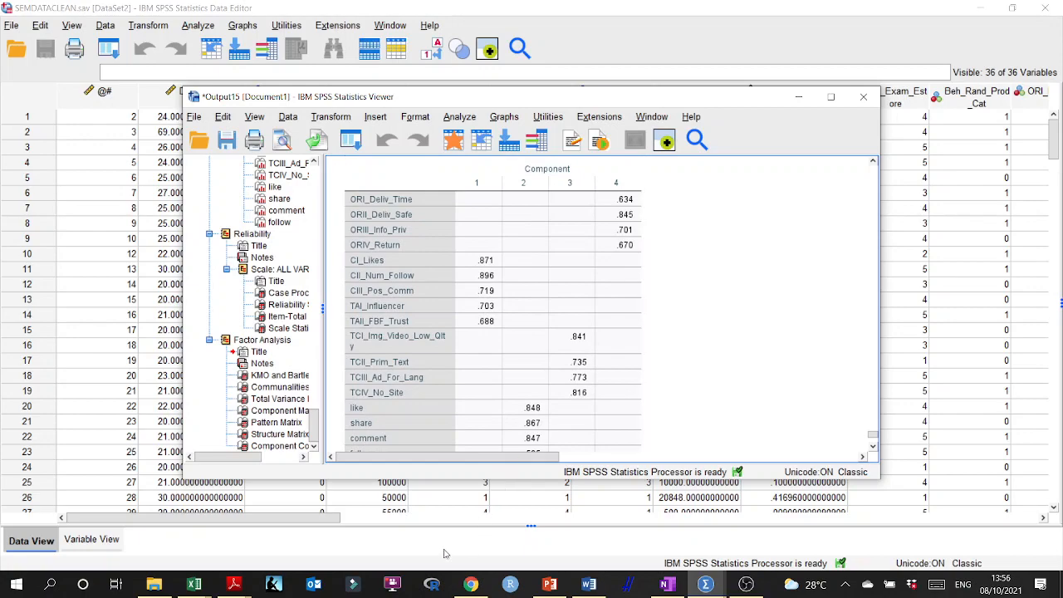
{"action": "left_click", "coordinate": [589, 584]}
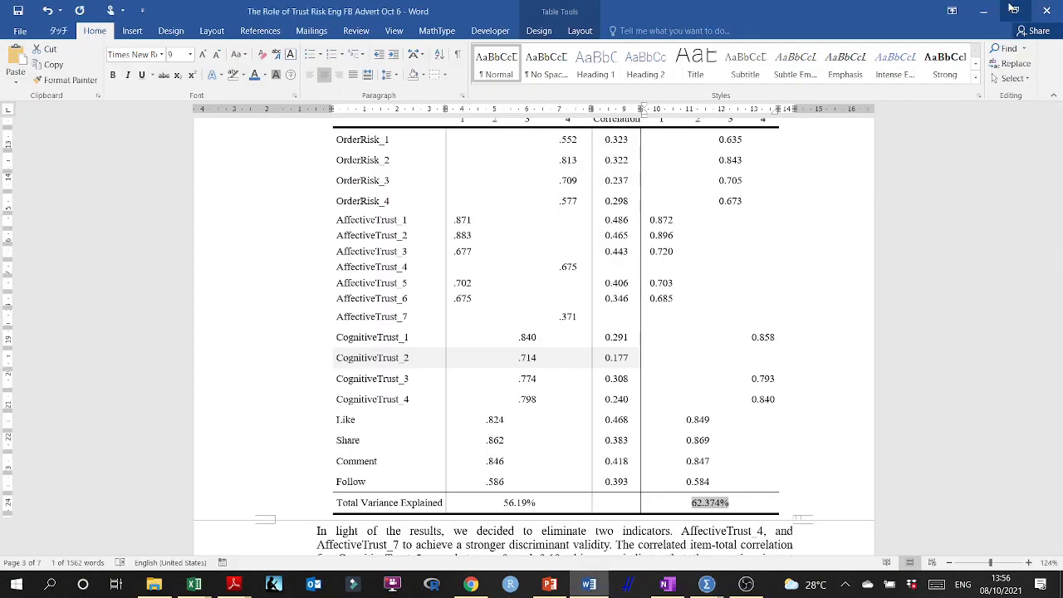
{"action": "left_click", "coordinate": [1007, 9]}
{"action": "left_click_drag", "start_coordinate": [773, 79], "coordinate": [618, 247]}
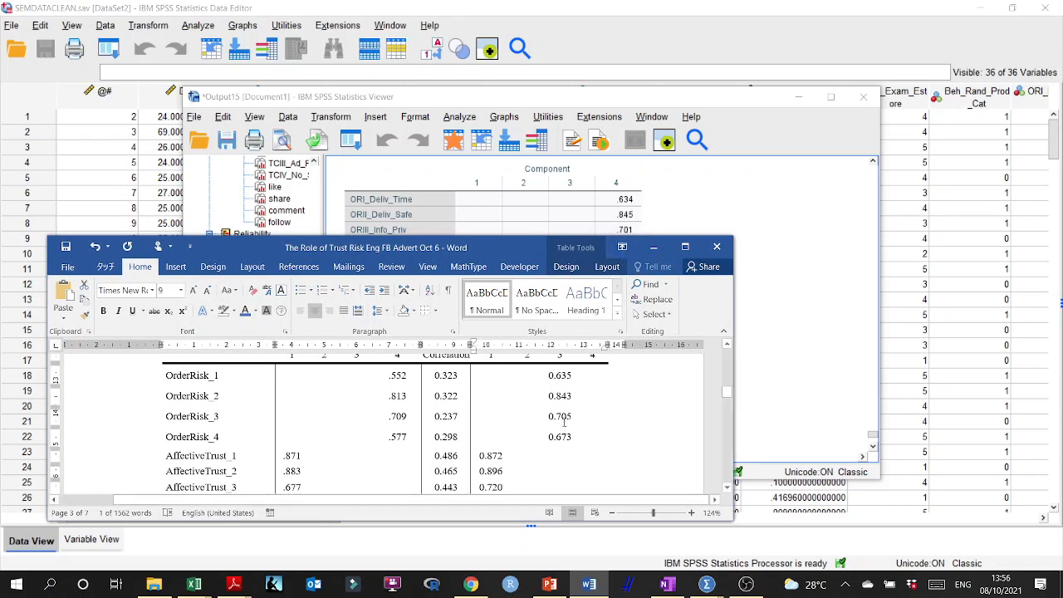
{"action": "left_click", "coordinate": [654, 247]}
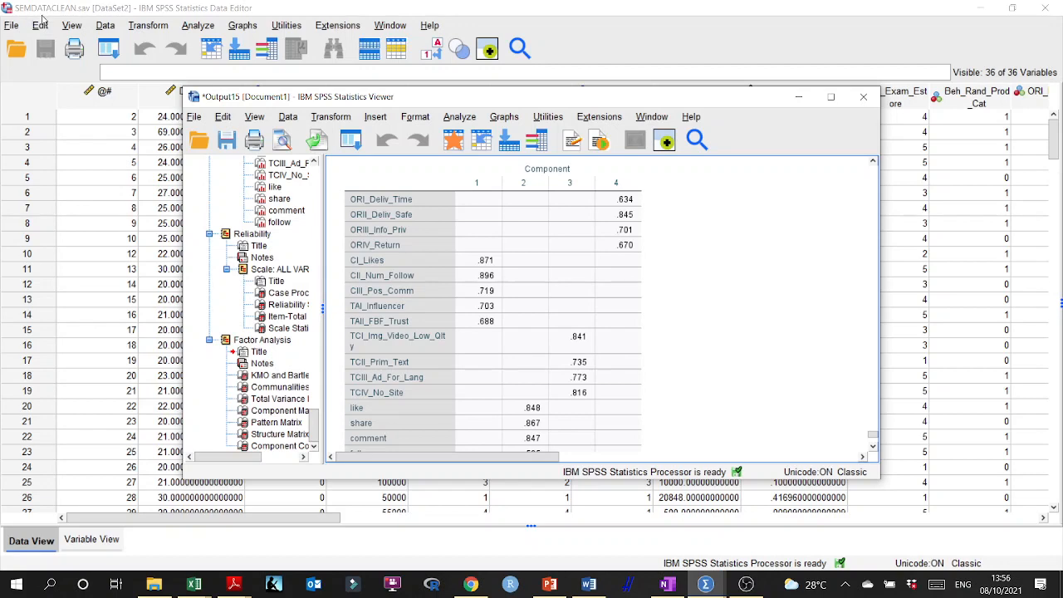
- Review the remaining pattern matrix rows, the component matrix and the cumulative percentages in the Total Variance Explained table
{"action": "scroll", "coordinate": [725, 274], "scroll_direction": "down", "scroll_amount": 2}
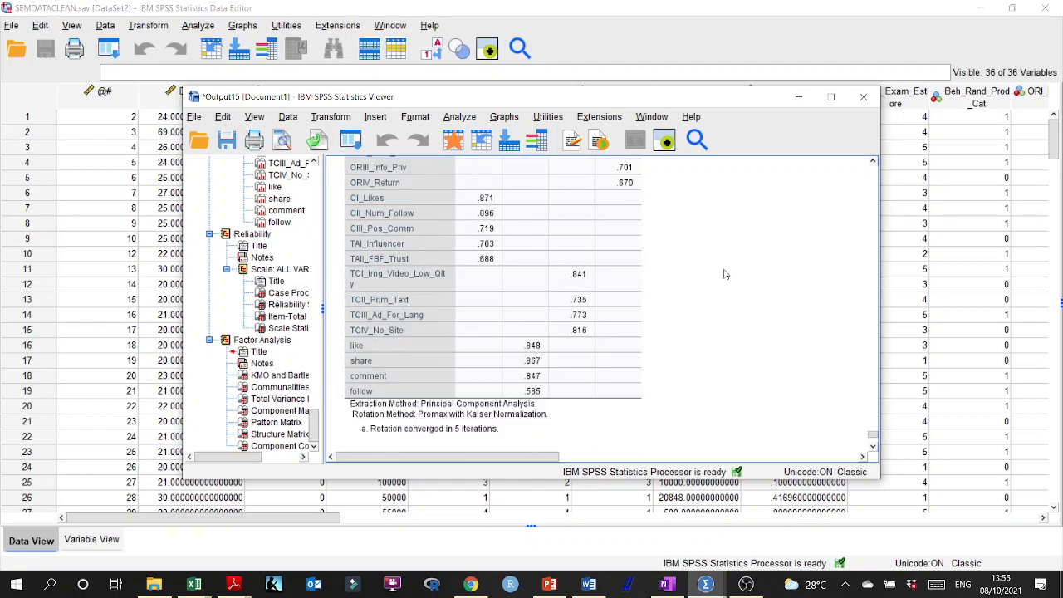
{"action": "scroll", "coordinate": [725, 274], "scroll_direction": "up", "scroll_amount": 15}
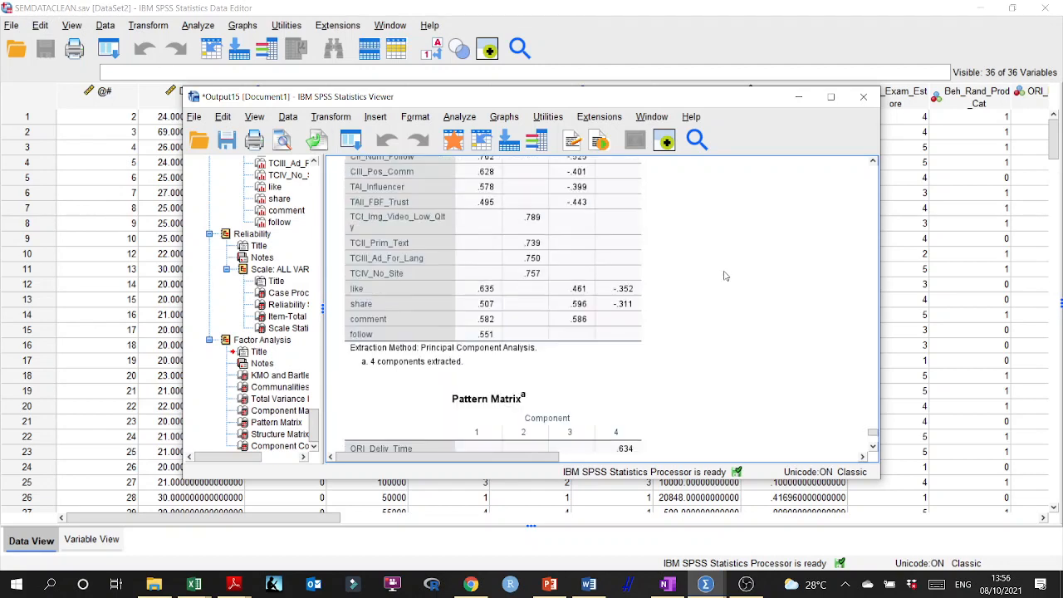
{"action": "scroll", "coordinate": [724, 276], "scroll_direction": "up", "scroll_amount": 8}
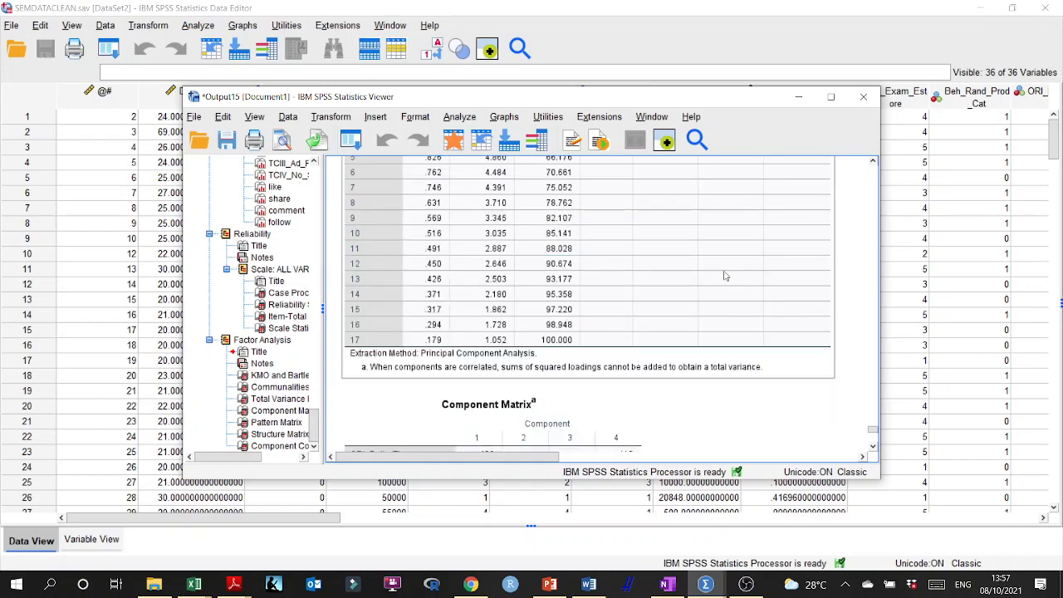
{"action": "scroll", "coordinate": [725, 276], "scroll_direction": "up", "scroll_amount": 2}
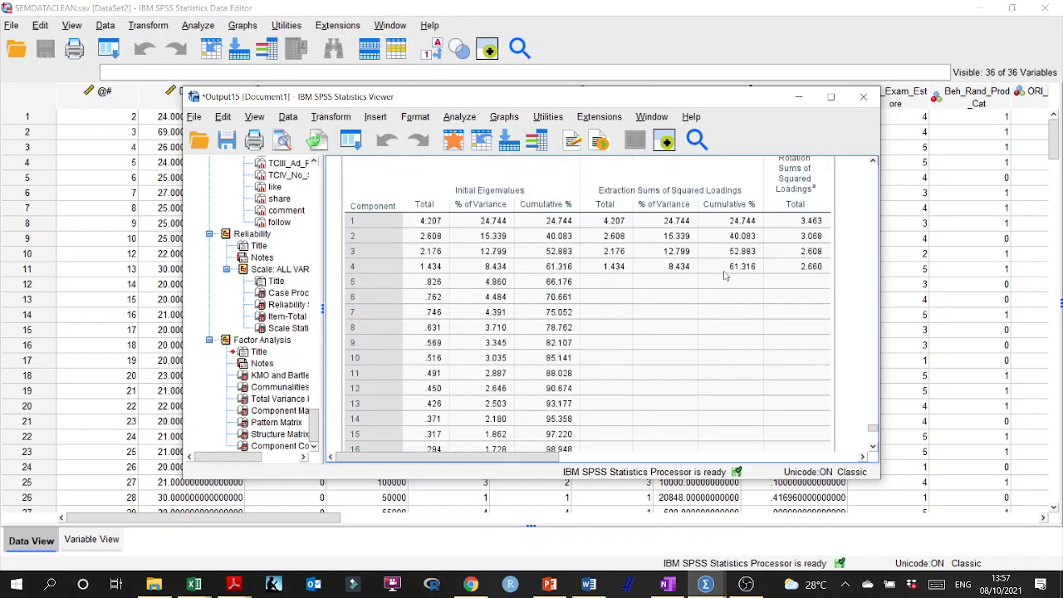
- Switch to File Explorer, open the Full Model Final Analysis folder inside Analysis, and select the "1 Assessment of Normality - nonnormal" PDF
{"action": "left_click", "coordinate": [154, 584]}
{"action": "scroll", "coordinate": [251, 313], "scroll_direction": "up", "scroll_amount": 2}
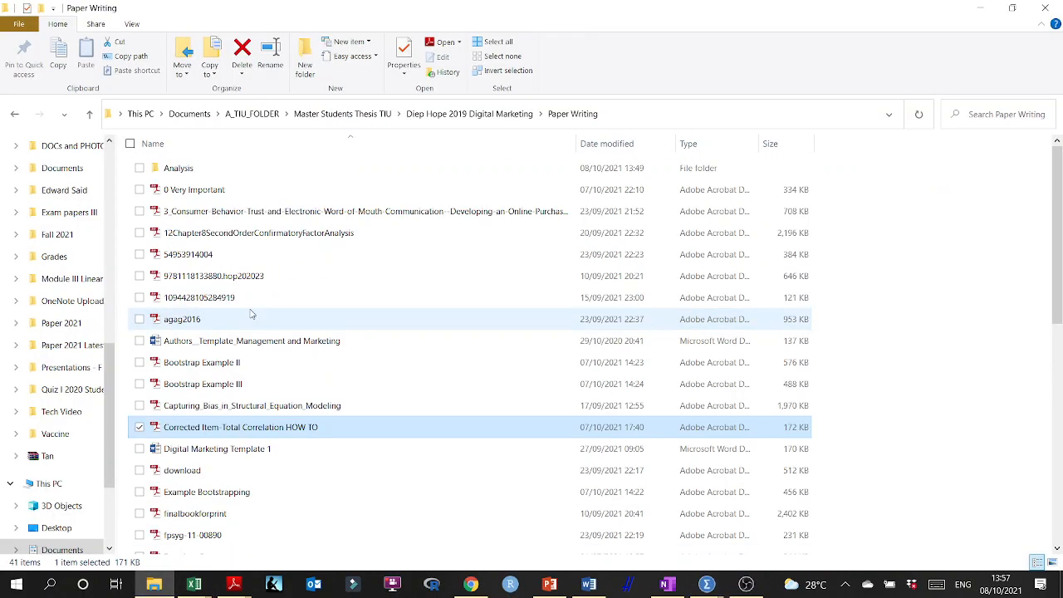
{"action": "double_click", "coordinate": [178, 173]}
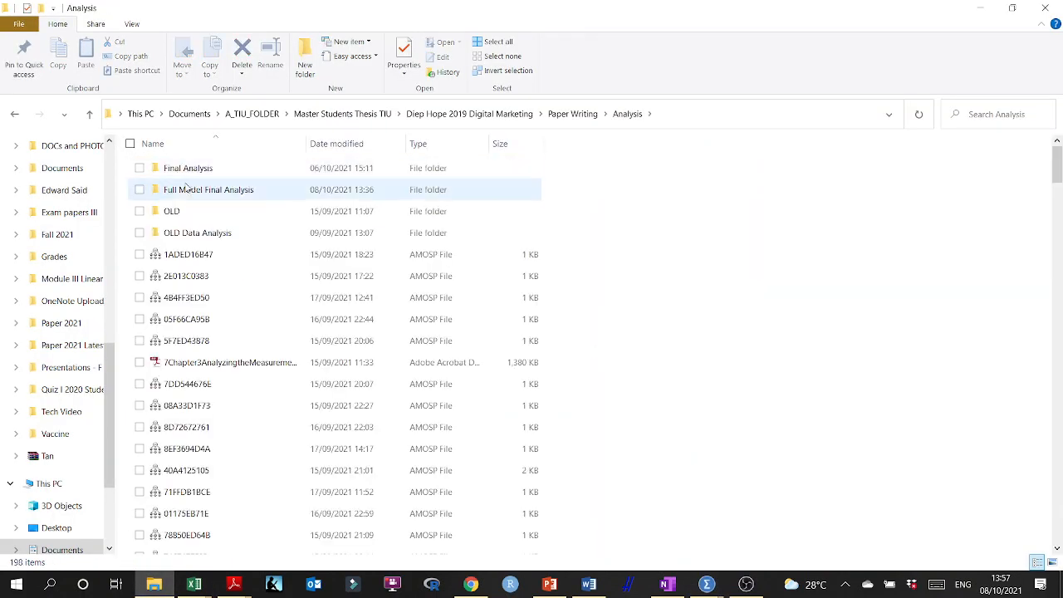
{"action": "double_click", "coordinate": [187, 188]}
{"action": "left_click", "coordinate": [189, 192]}
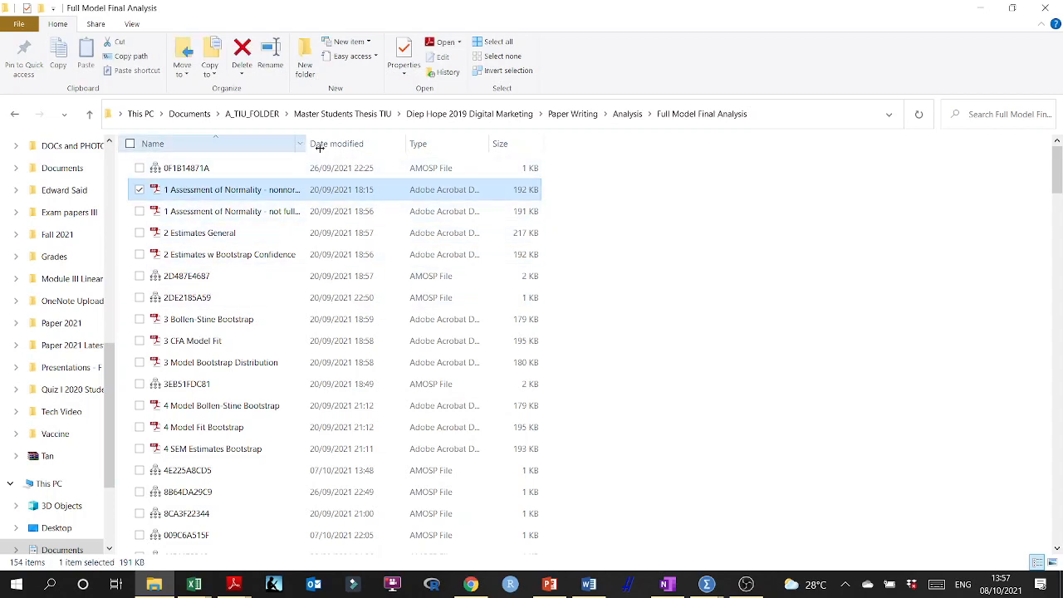
- Widen the file name column, look through the analysis files in the folder, and return to the SPSS output
{"action": "left_click_drag", "start_coordinate": [319, 147], "coordinate": [434, 148]}
{"action": "scroll", "coordinate": [240, 241], "scroll_direction": "down", "scroll_amount": 1}
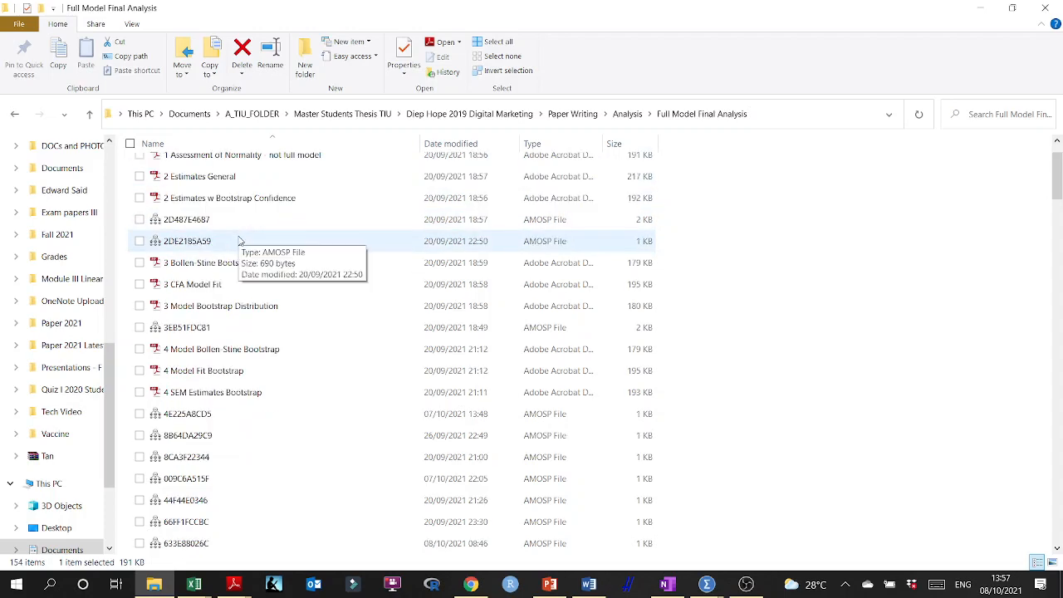
{"action": "scroll", "coordinate": [241, 250], "scroll_direction": "up", "scroll_amount": 1}
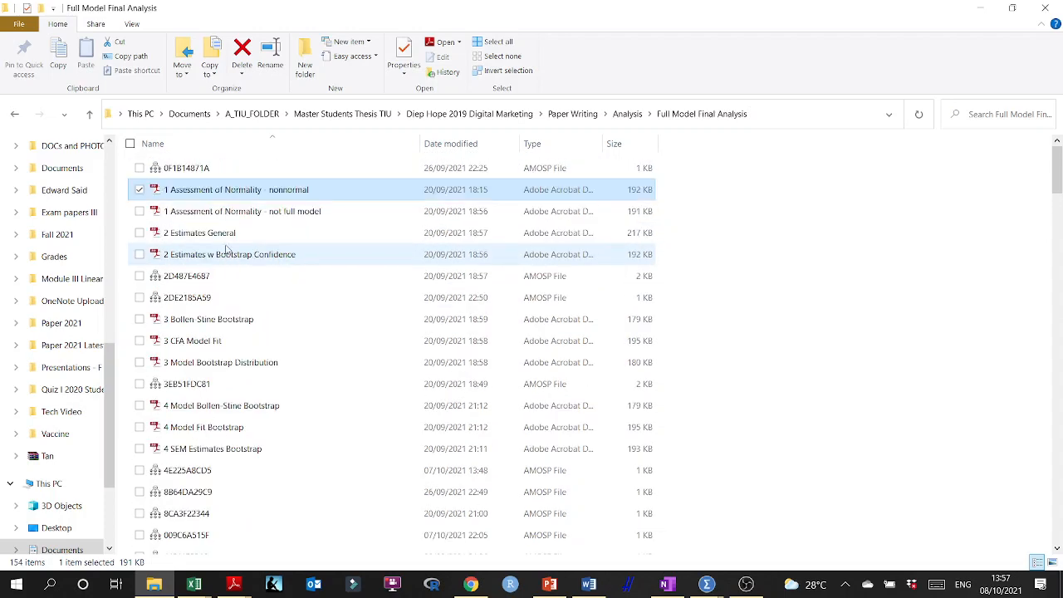
{"action": "scroll", "coordinate": [237, 305], "scroll_direction": "down", "scroll_amount": 6}
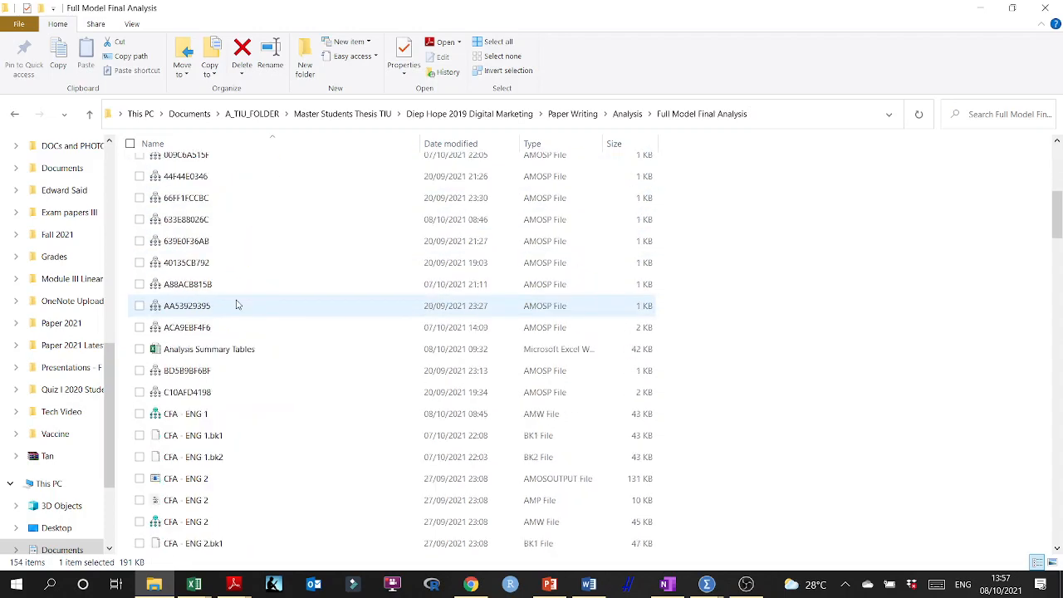
{"action": "scroll", "coordinate": [237, 305], "scroll_direction": "down", "scroll_amount": 1}
{"action": "scroll", "coordinate": [229, 357], "scroll_direction": "down", "scroll_amount": 4}
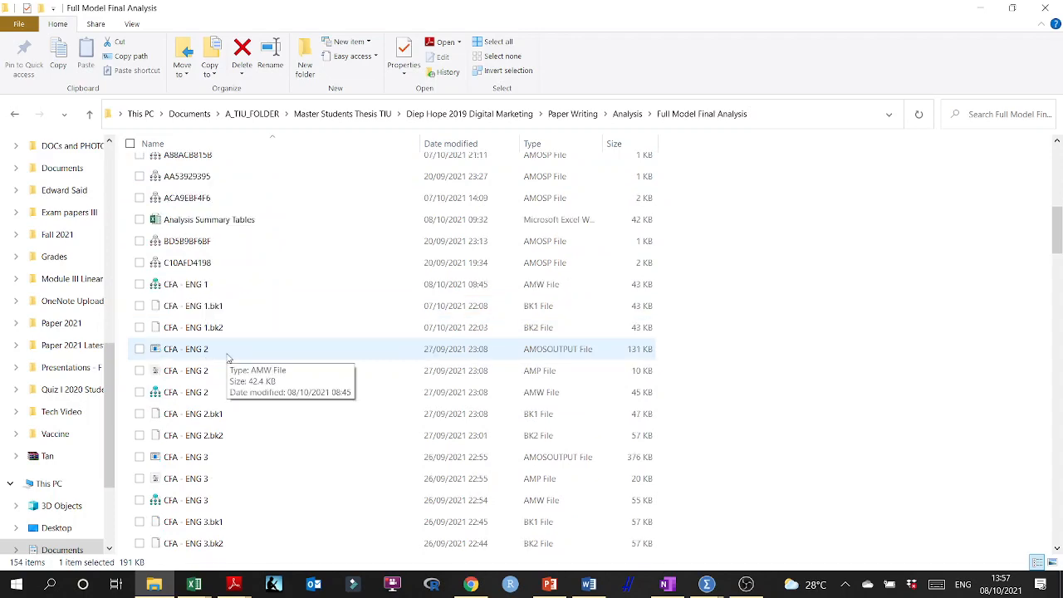
{"action": "scroll", "coordinate": [270, 358], "scroll_direction": "up", "scroll_amount": 11}
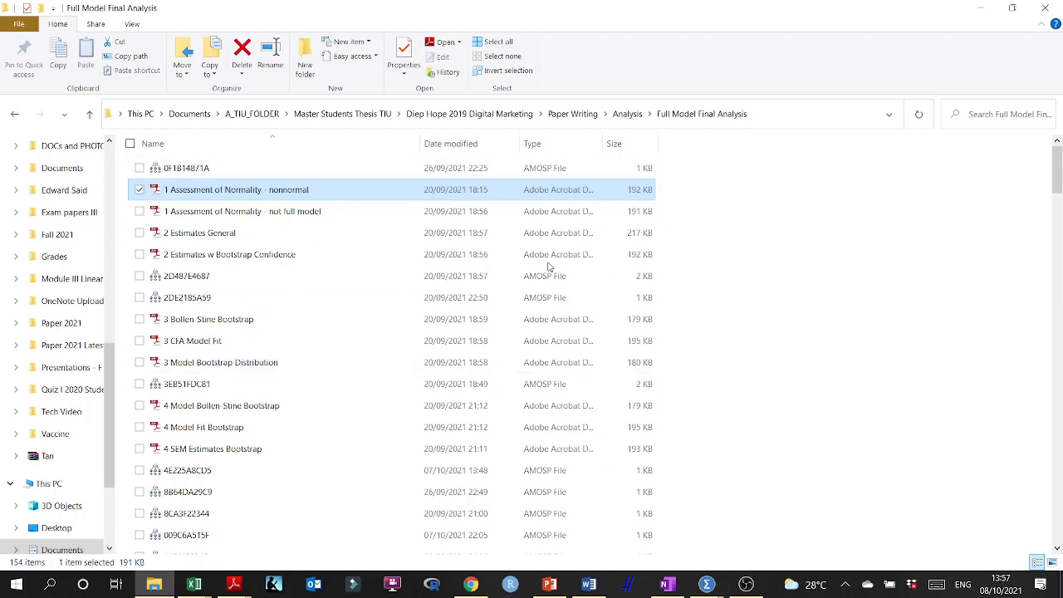
{"action": "left_click", "coordinate": [981, 7]}
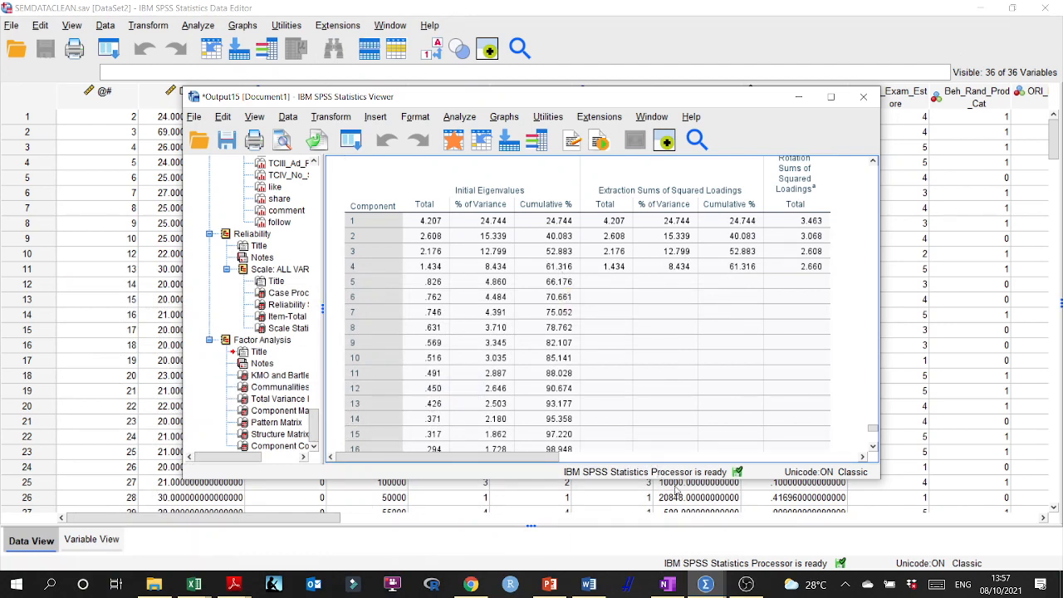
- Check the case numbers in the data set down to the last row and go back toward the first rows
{"action": "scroll", "coordinate": [123, 299], "scroll_direction": "down", "scroll_amount": 18}
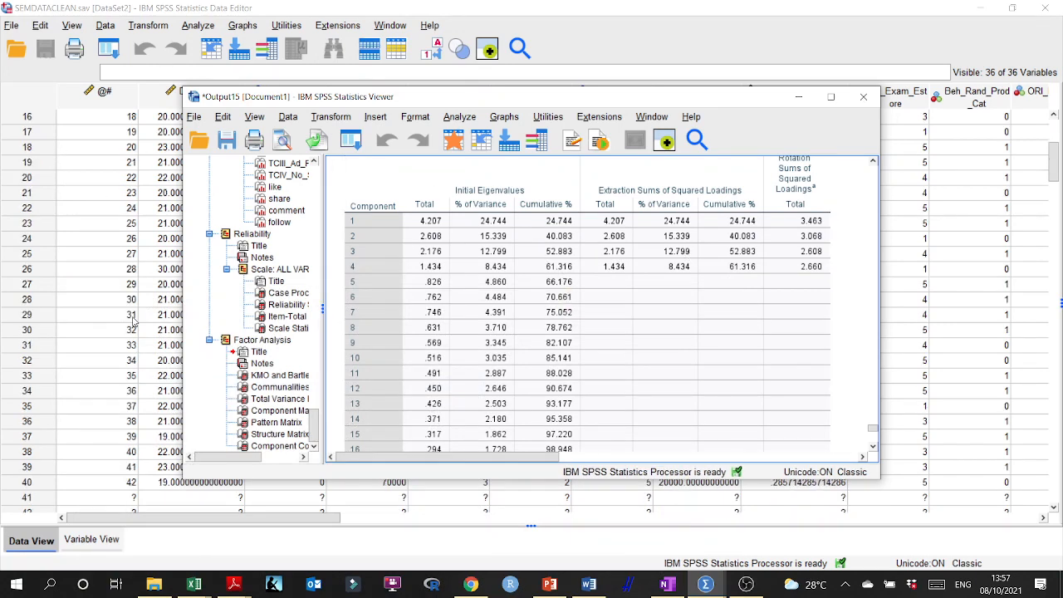
{"action": "scroll", "coordinate": [133, 320], "scroll_direction": "down", "scroll_amount": 20}
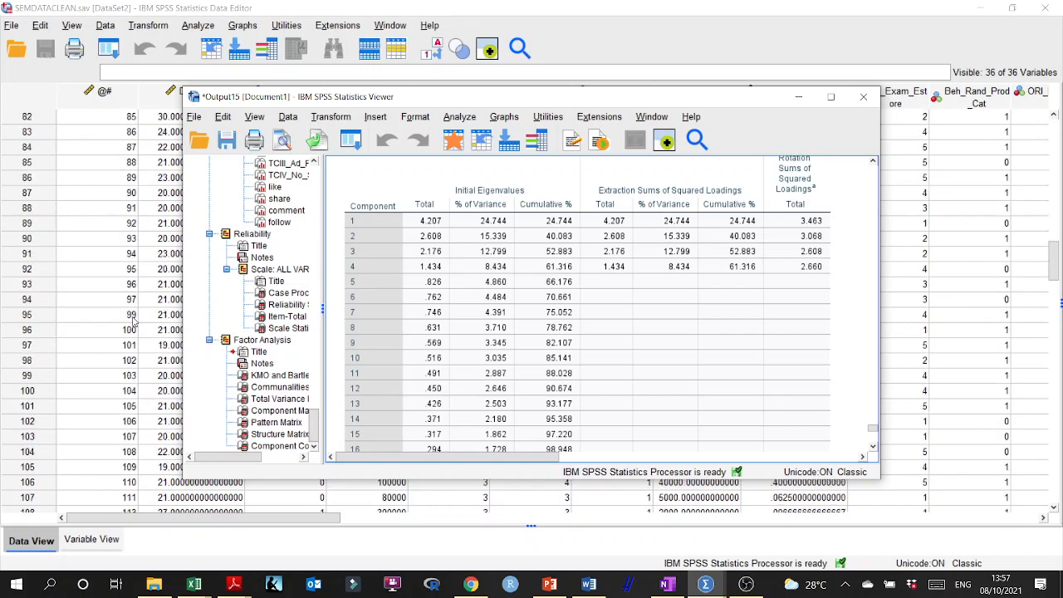
{"action": "scroll", "coordinate": [133, 320], "scroll_direction": "down", "scroll_amount": 20}
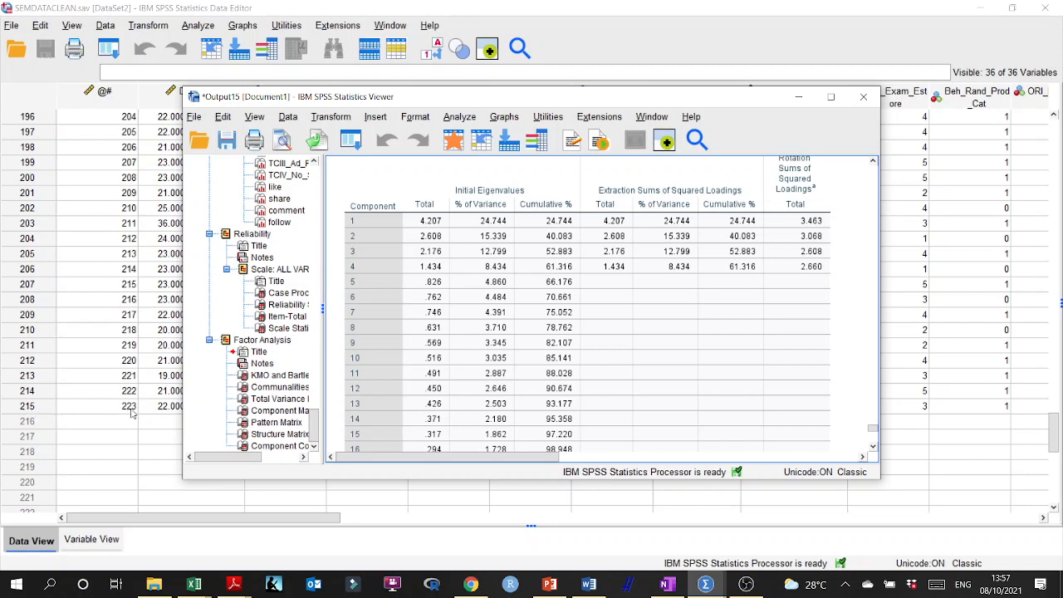
{"action": "scroll", "coordinate": [137, 337], "scroll_direction": "up", "scroll_amount": 20}
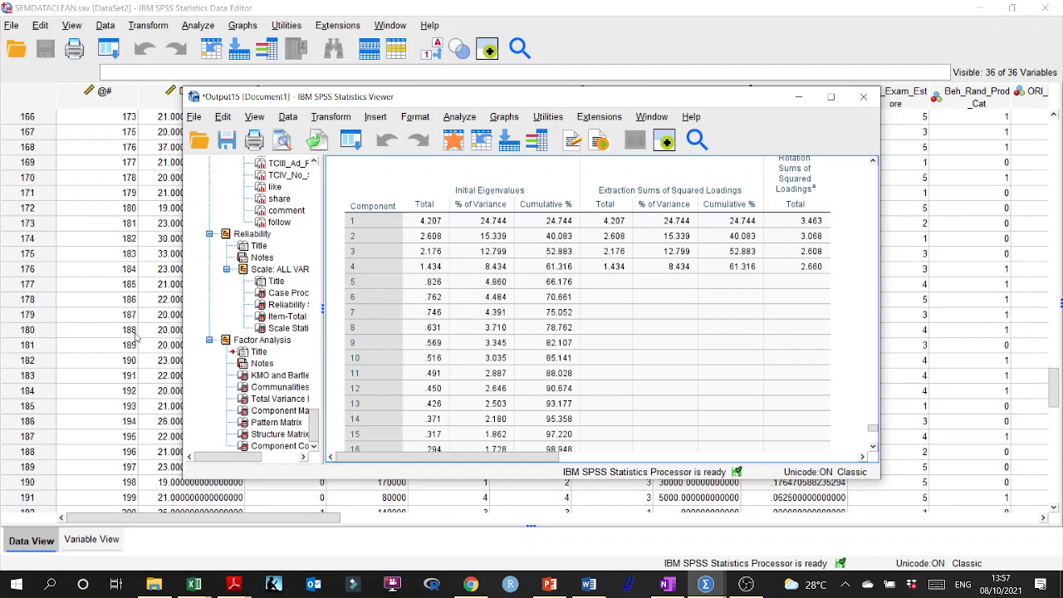
{"action": "scroll", "coordinate": [137, 336], "scroll_direction": "up", "scroll_amount": 20}
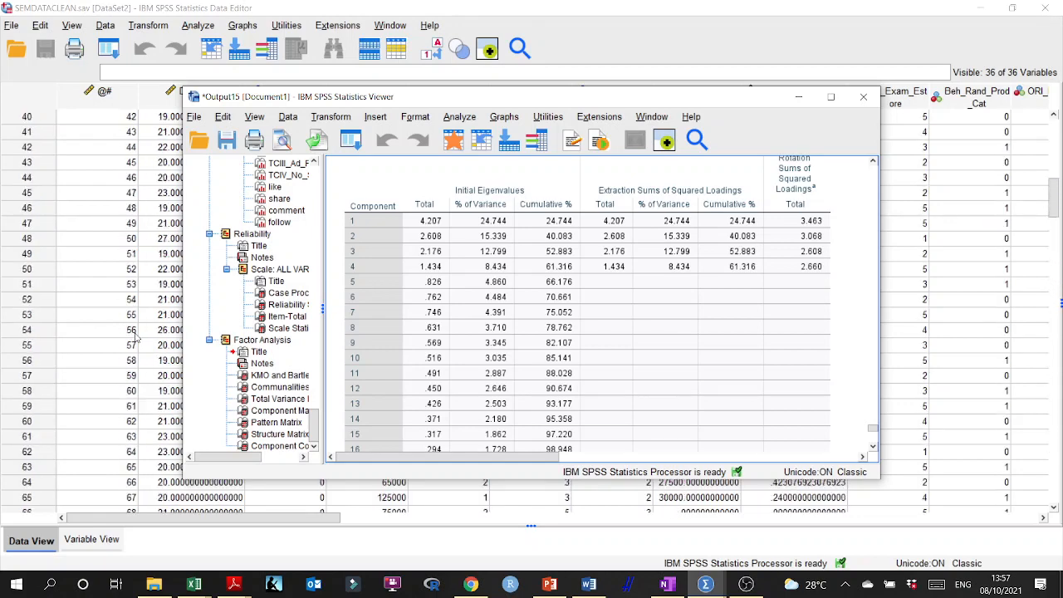
- Compare the cumulative variance in the SPSS output with the Total Variance Explained row of the table in the Word paper
{"action": "left_click", "coordinate": [662, 277]}
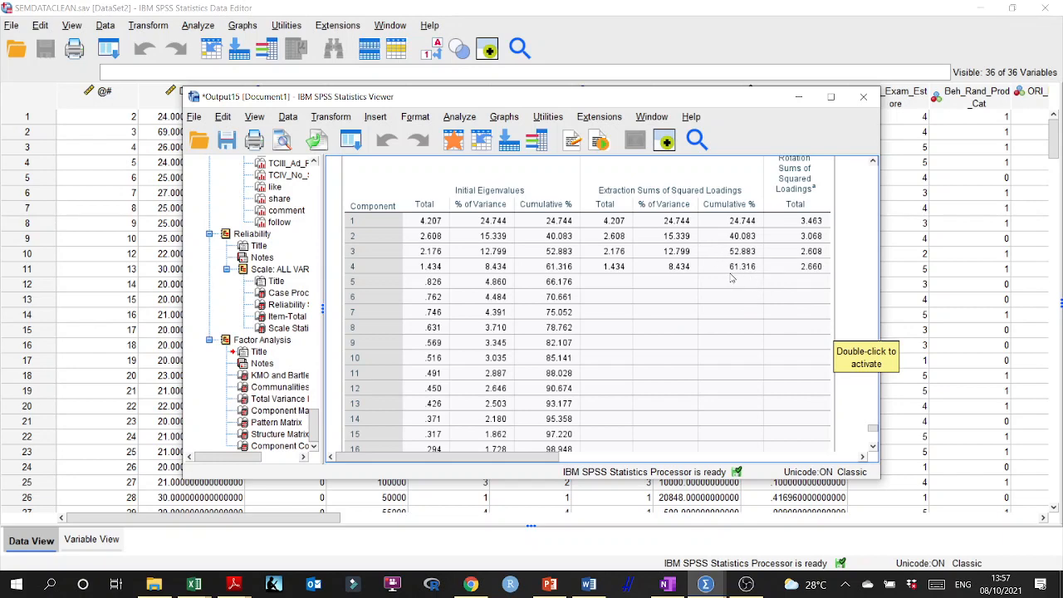
{"action": "left_click", "coordinate": [589, 584]}
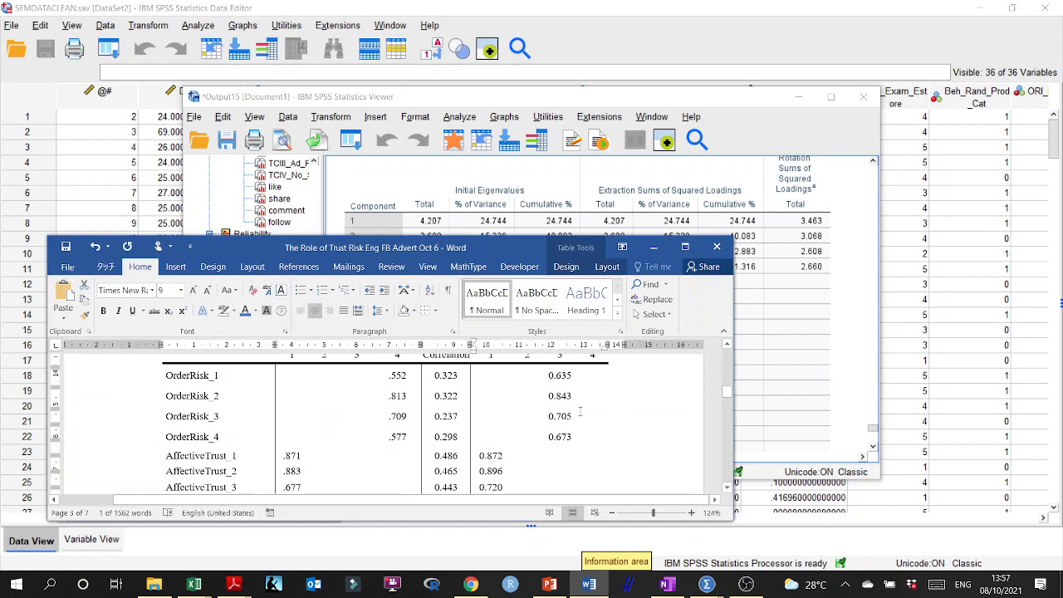
{"action": "scroll", "coordinate": [580, 412], "scroll_direction": "down", "scroll_amount": 10}
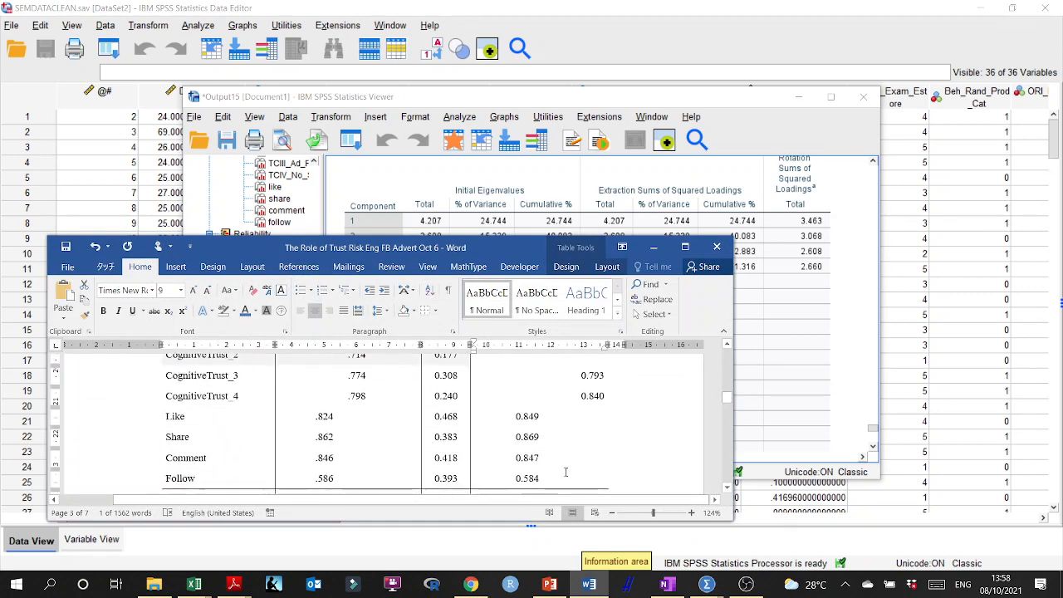
{"action": "scroll", "coordinate": [566, 472], "scroll_direction": "down", "scroll_amount": 1}
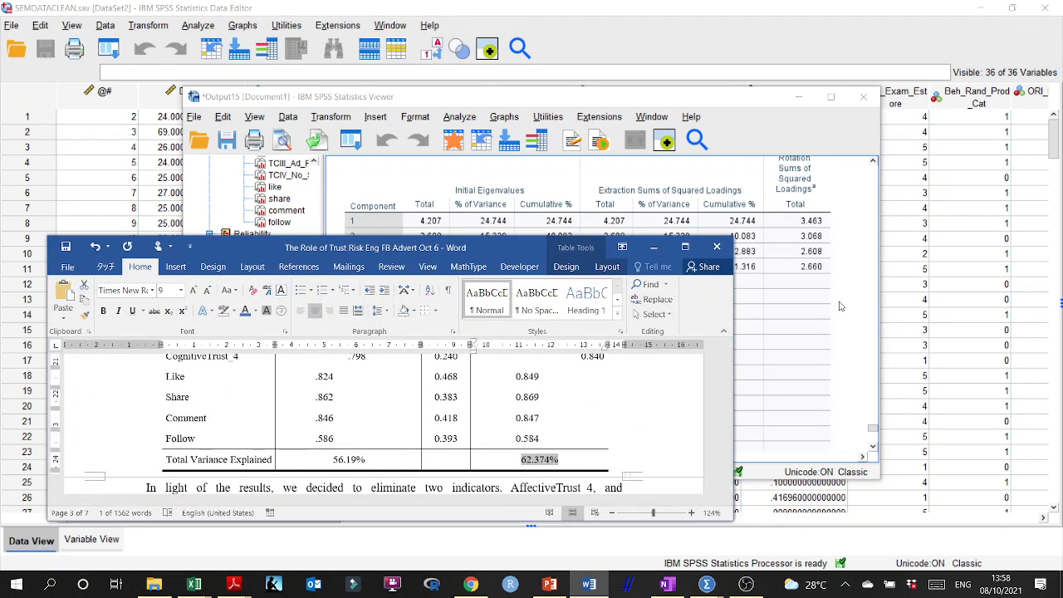
{"action": "left_click", "coordinate": [686, 247]}
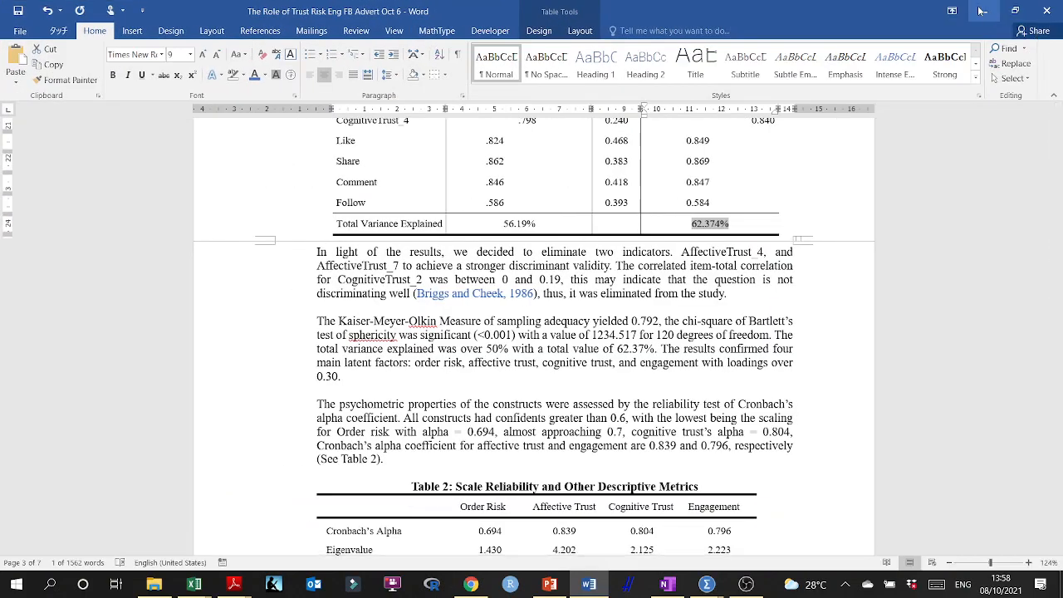
{"action": "left_click", "coordinate": [981, 11]}
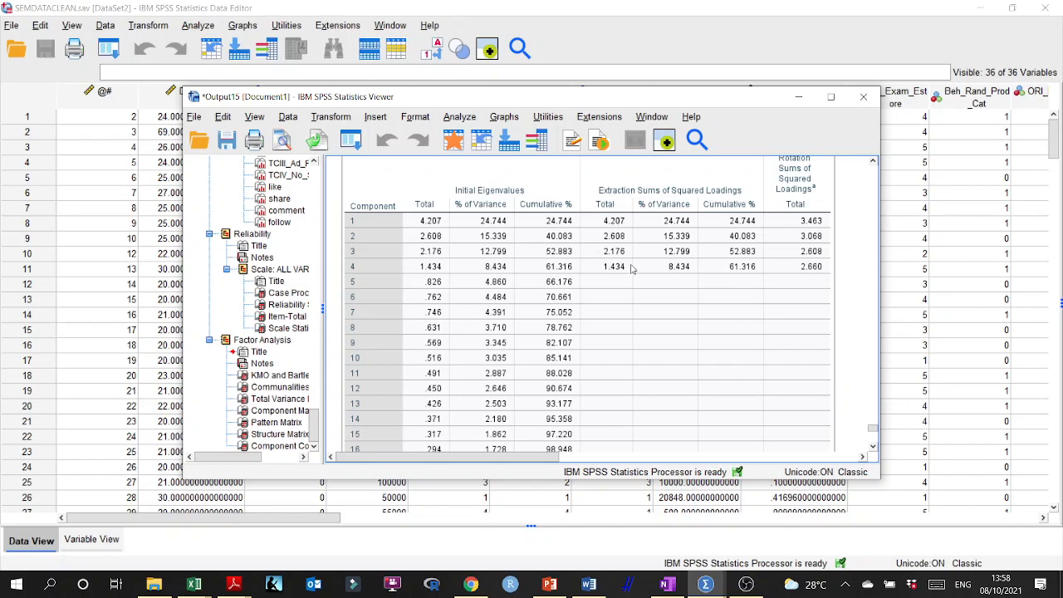
- Maximize the output viewer and examine the reliability, item-total statistics, KMO and Bartlett's test, and communalities tables
{"action": "left_click", "coordinate": [831, 96]}
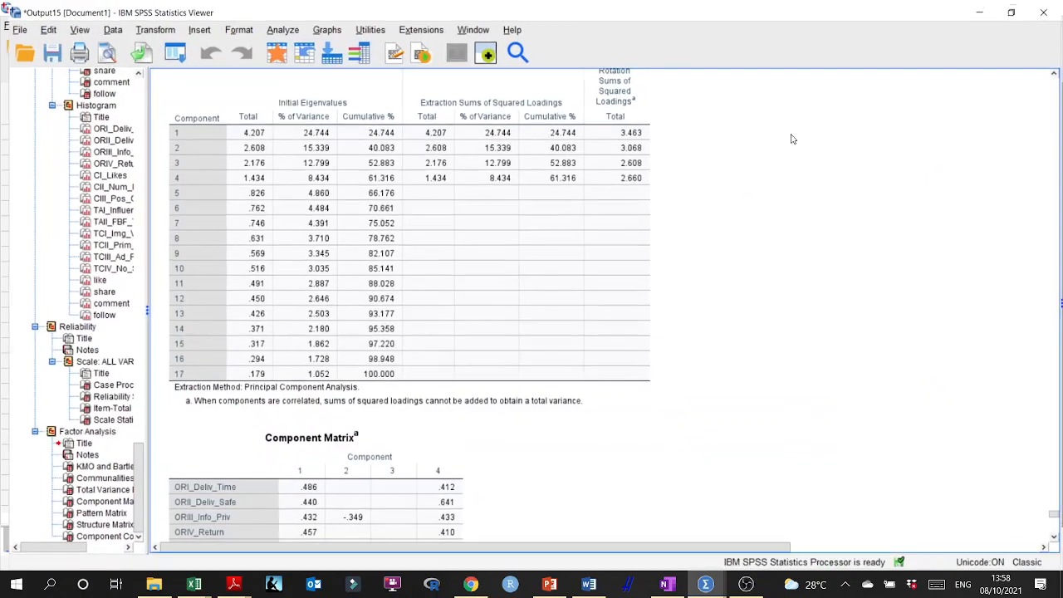
{"action": "scroll", "coordinate": [688, 325], "scroll_direction": "up", "scroll_amount": 15}
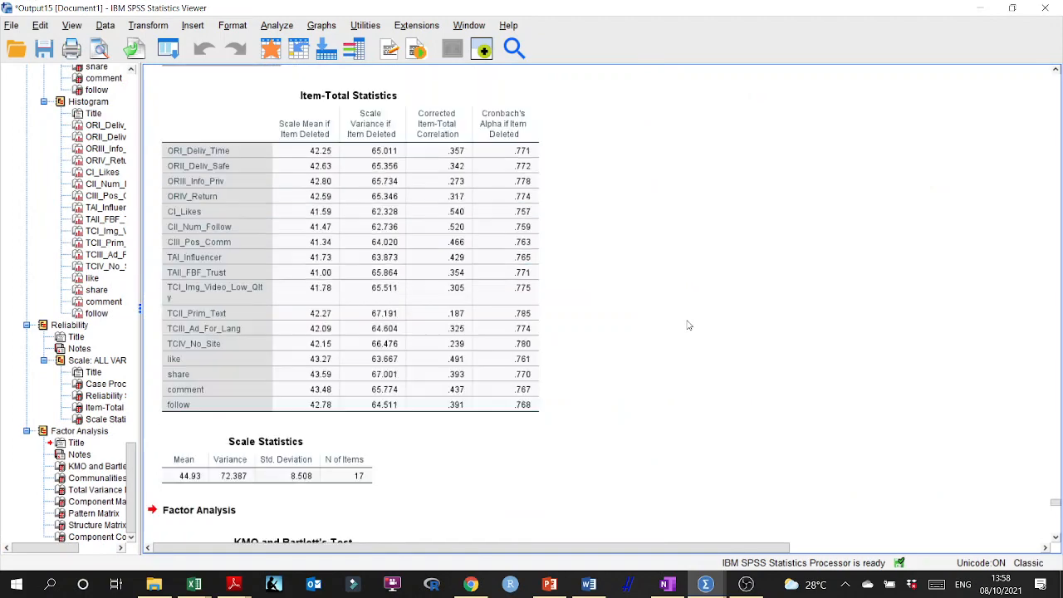
{"action": "scroll", "coordinate": [688, 325], "scroll_direction": "up", "scroll_amount": 8}
{"action": "scroll", "coordinate": [687, 325], "scroll_direction": "down", "scroll_amount": 8}
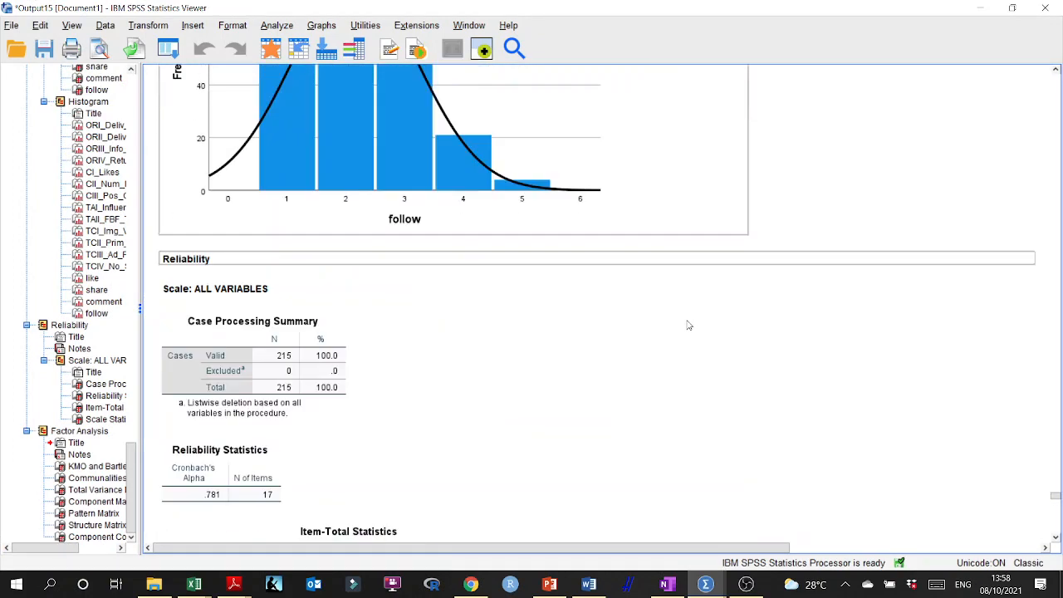
{"action": "scroll", "coordinate": [688, 325], "scroll_direction": "down", "scroll_amount": 3}
{"action": "scroll", "coordinate": [688, 325], "scroll_direction": "up", "scroll_amount": 3}
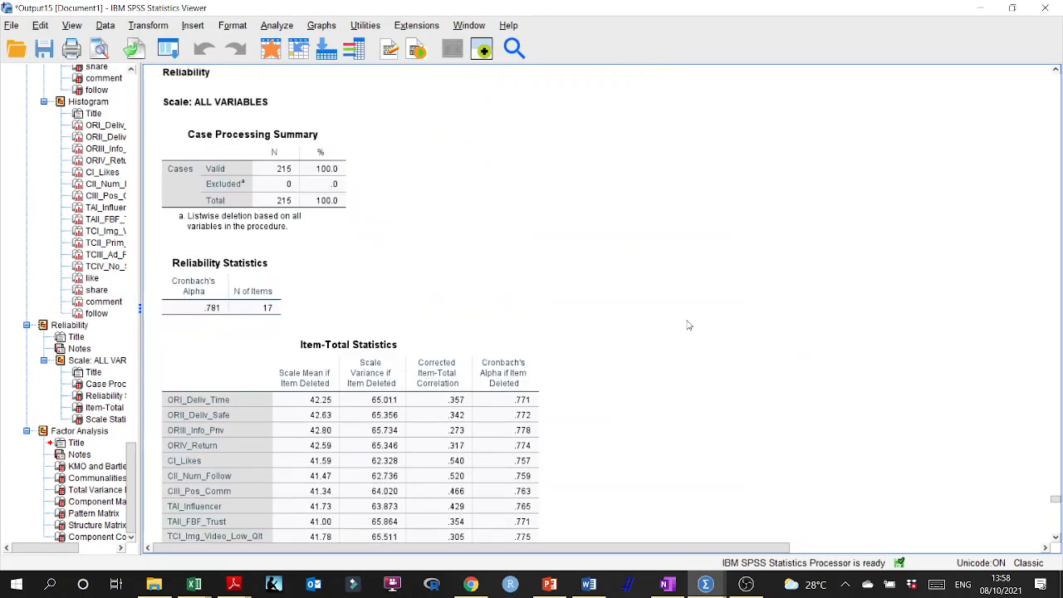
{"action": "scroll", "coordinate": [688, 325], "scroll_direction": "up", "scroll_amount": 3}
{"action": "scroll", "coordinate": [688, 325], "scroll_direction": "down", "scroll_amount": 17}
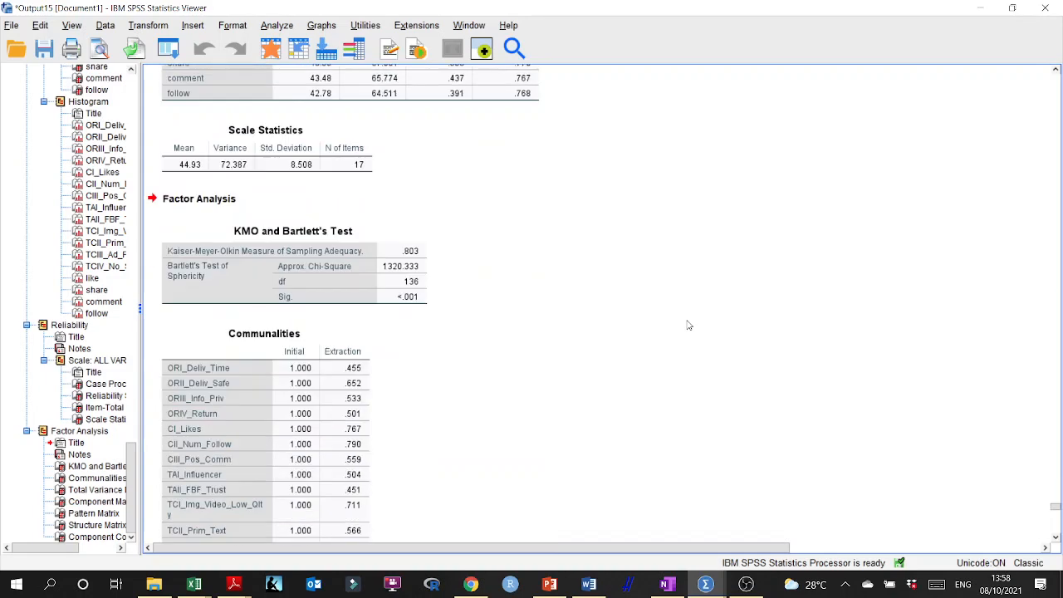
{"action": "scroll", "coordinate": [688, 325], "scroll_direction": "down", "scroll_amount": 3}
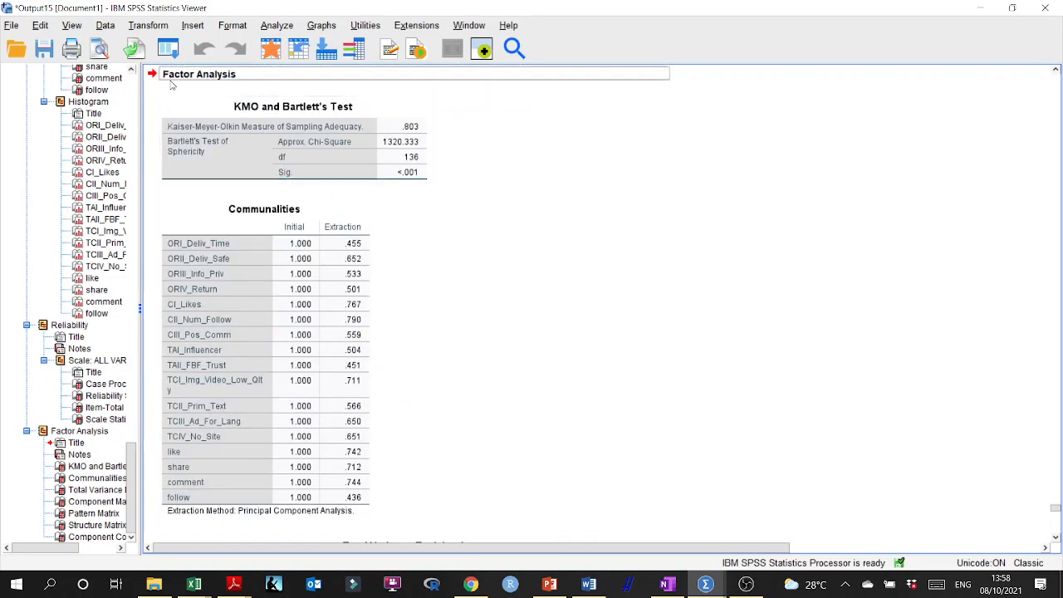
- Switch to the Word paper, review Table 1 and its surrounding text, and return to the SPSS output
{"action": "left_click", "coordinate": [256, 121]}
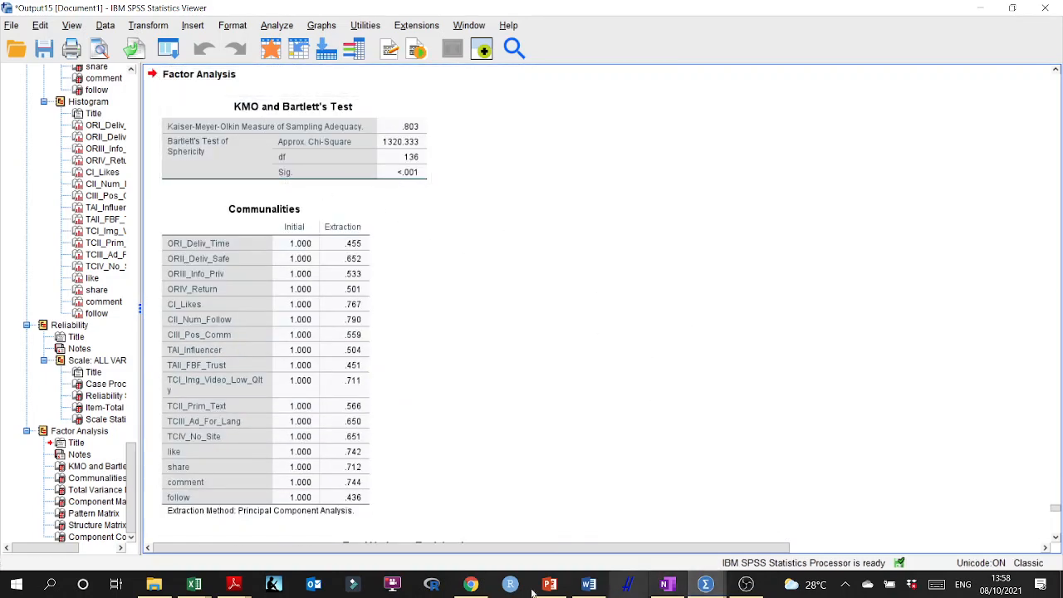
{"action": "left_click", "coordinate": [605, 573]}
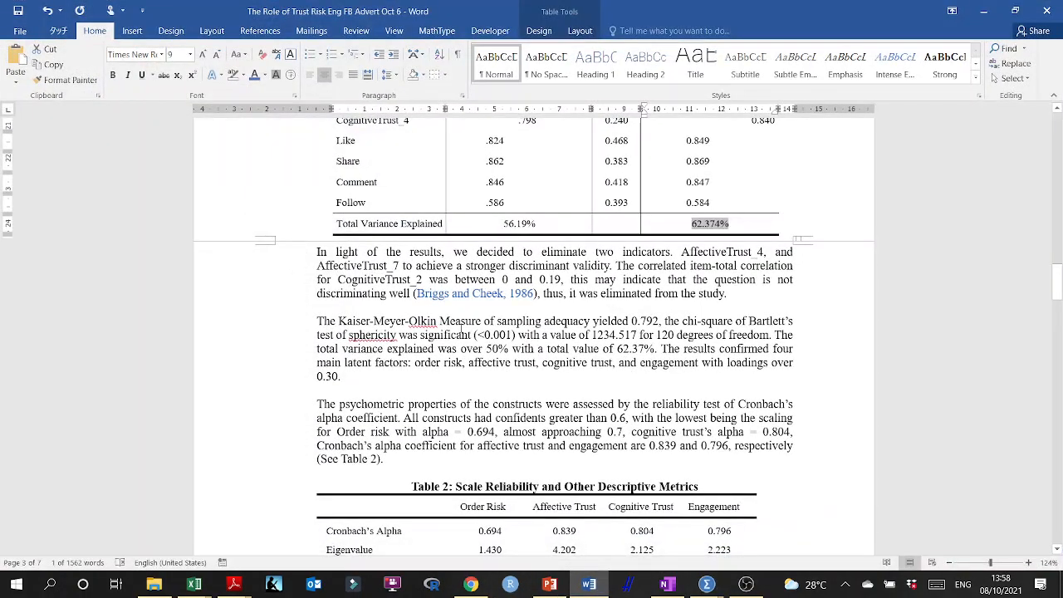
{"action": "scroll", "coordinate": [604, 323], "scroll_direction": "up", "scroll_amount": 6}
{"action": "scroll", "coordinate": [605, 322], "scroll_direction": "up", "scroll_amount": 5}
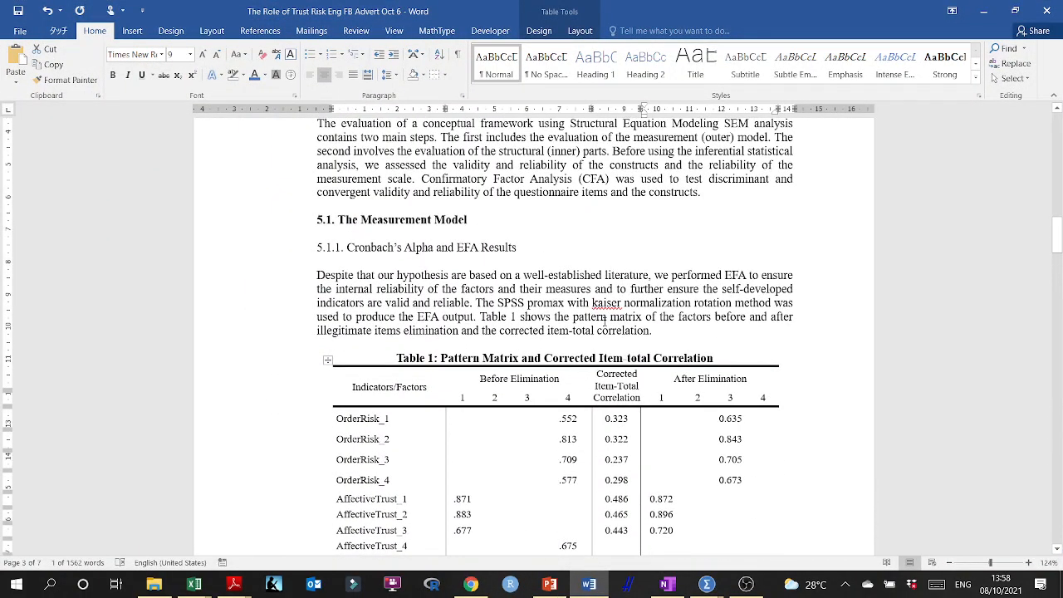
{"action": "scroll", "coordinate": [707, 320], "scroll_direction": "down", "scroll_amount": 6}
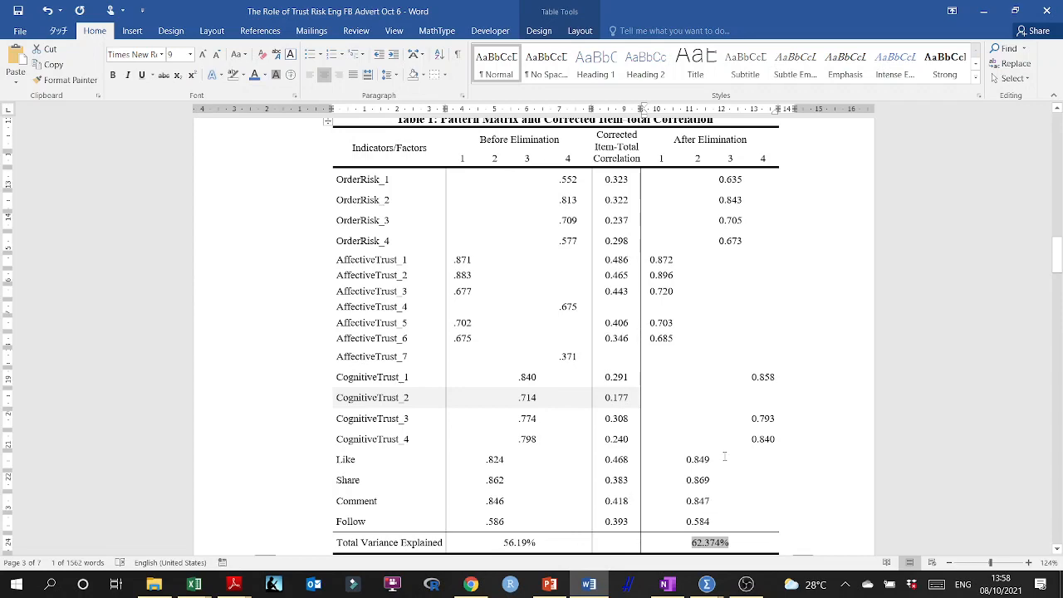
{"action": "left_click", "coordinate": [983, 10]}
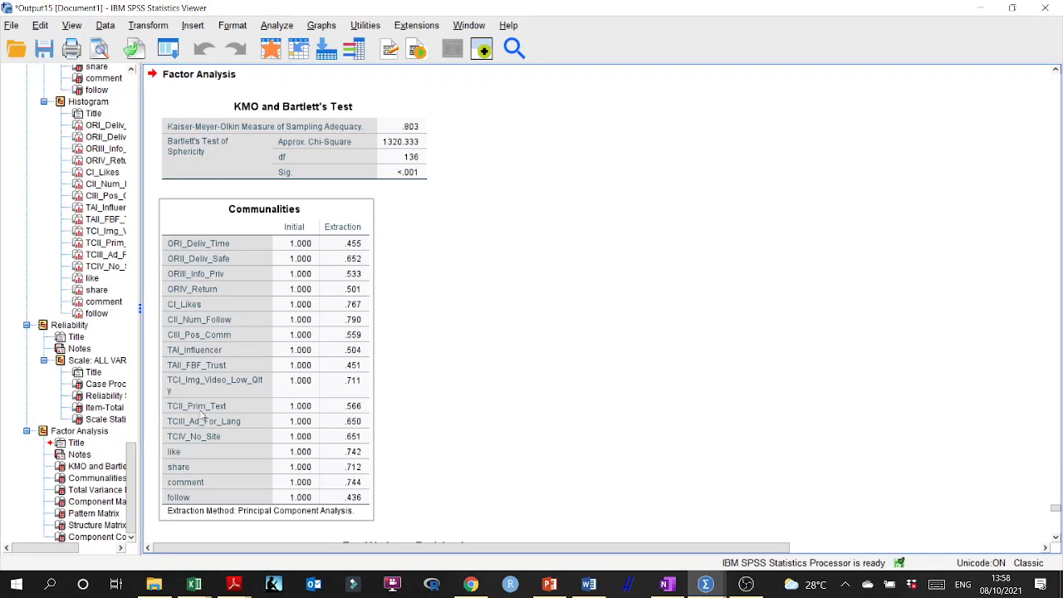
- Rerun the factor analysis on the SEMDATACLEAN data set with TCII_Prim_Text removed from the analysed variables
{"action": "left_click", "coordinate": [981, 7]}
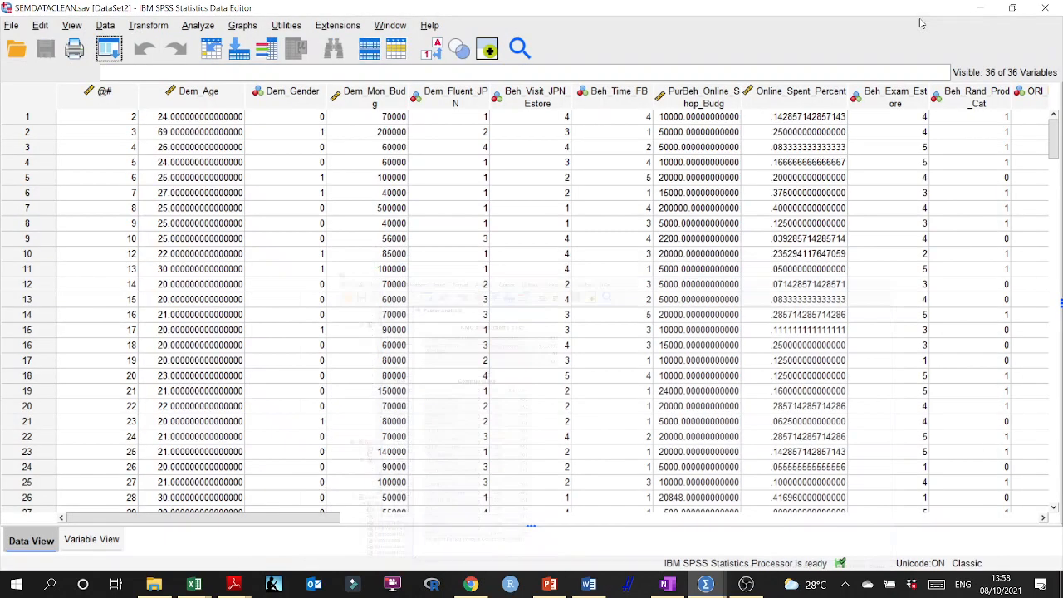
{"action": "left_click", "coordinate": [198, 25]}
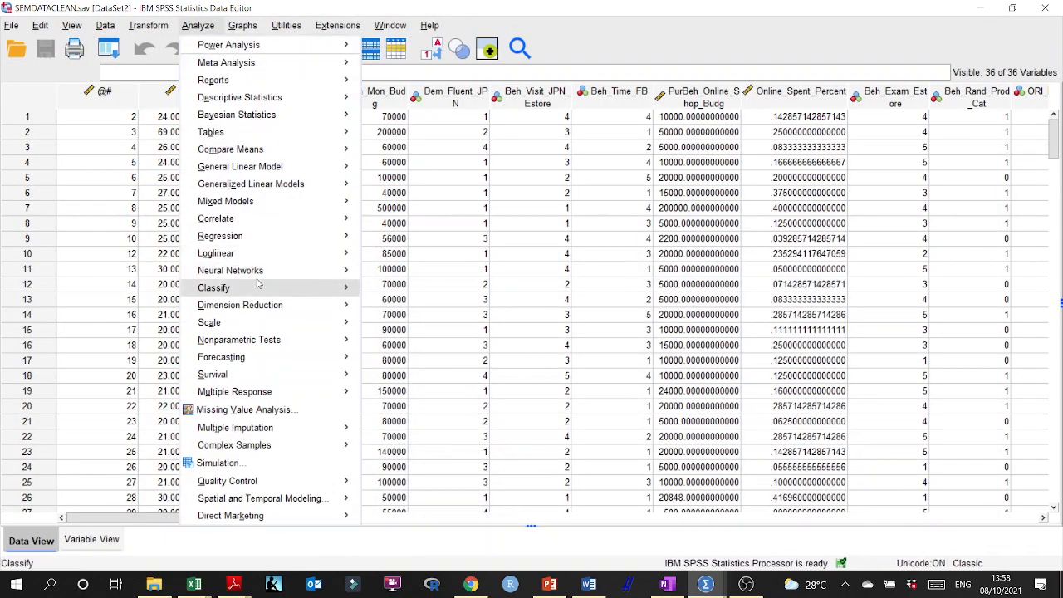
{"action": "mouse_move", "coordinate": [281, 308]}
{"action": "left_click", "coordinate": [391, 308]}
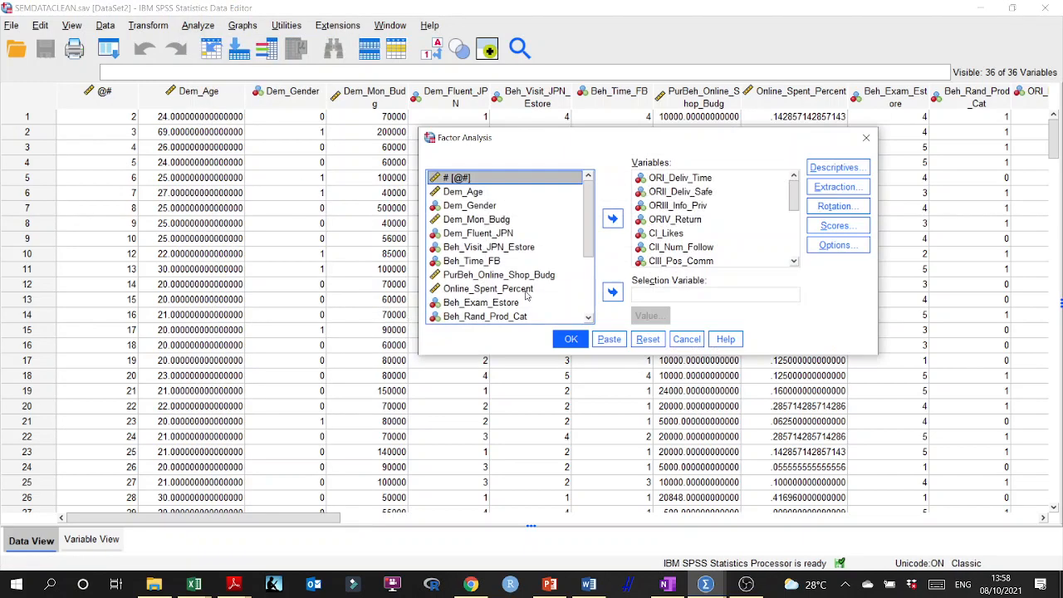
{"action": "left_click", "coordinate": [671, 247]}
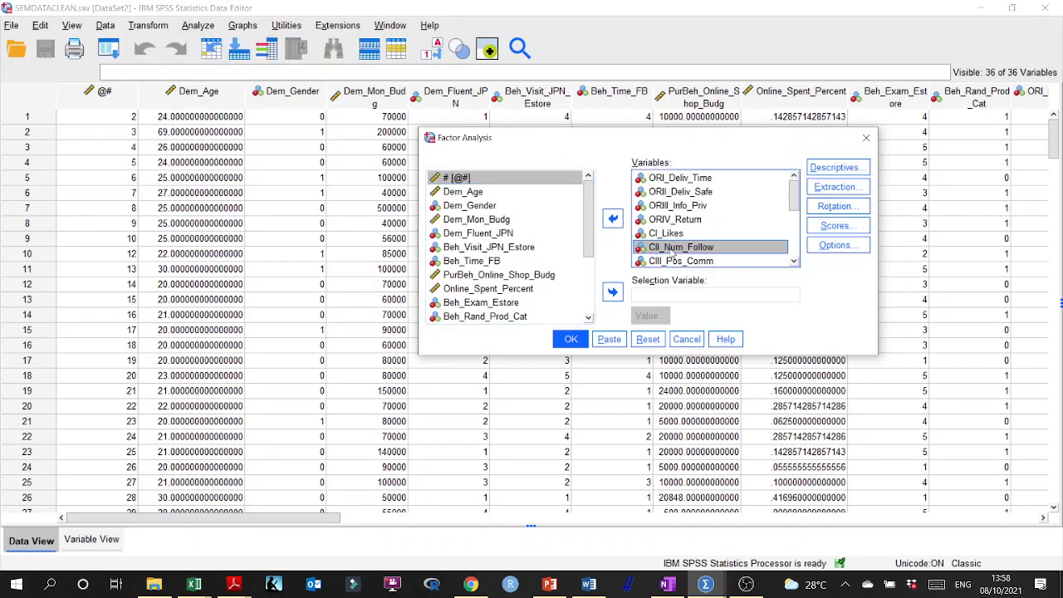
{"action": "scroll", "coordinate": [707, 249], "scroll_direction": "down", "scroll_amount": 5}
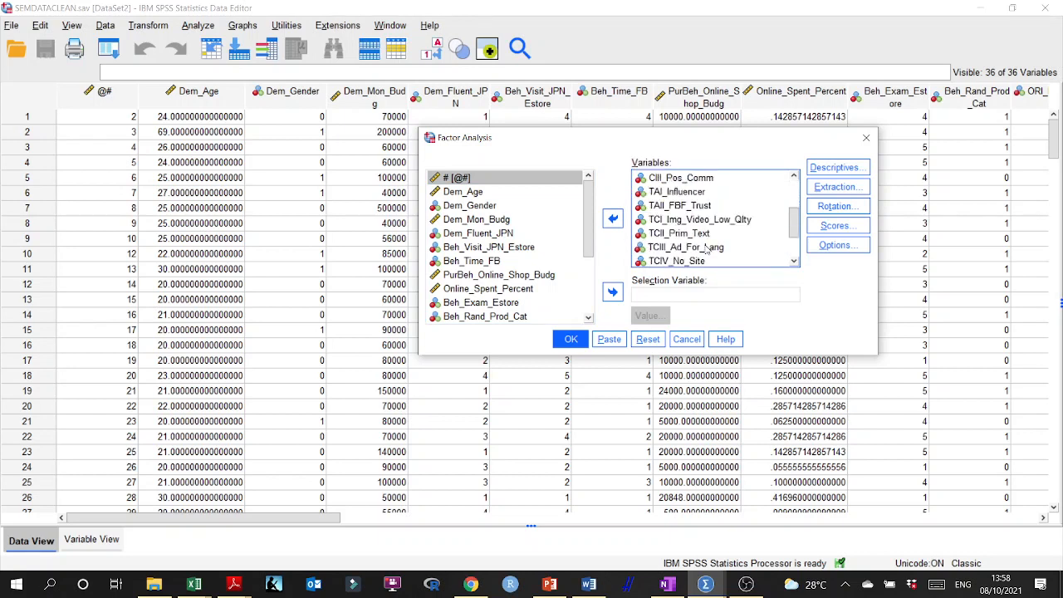
{"action": "left_click", "coordinate": [669, 192]}
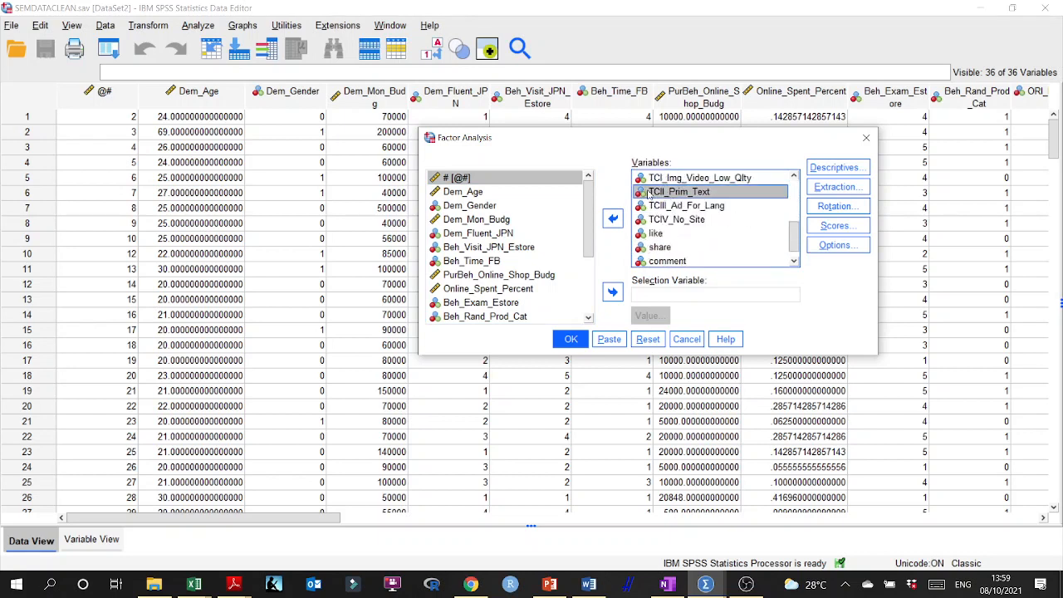
{"action": "left_click", "coordinate": [615, 220]}
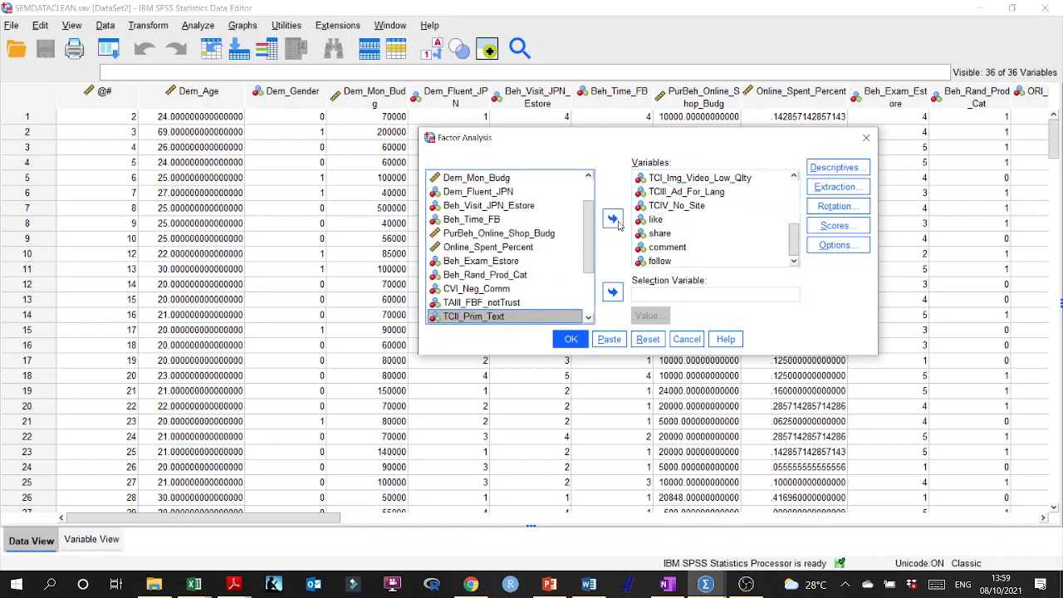
{"action": "left_click", "coordinate": [571, 339]}
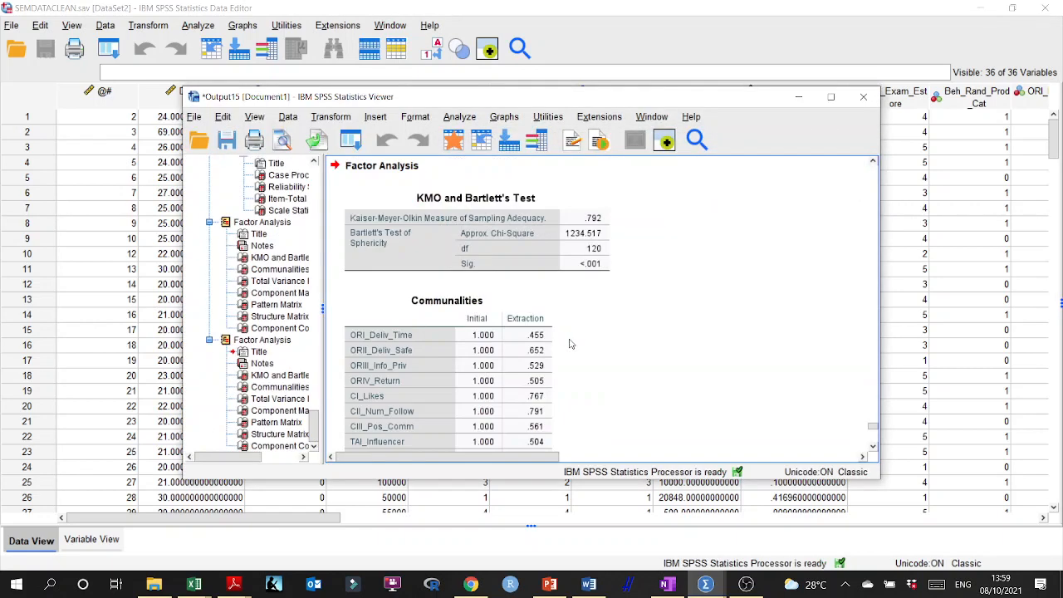
- Compare the new output's cumulative variance with the Word paper's Table 1, highlighting the CognitiveTrust_2 row and the After Elimination total variance
{"action": "scroll", "coordinate": [593, 281], "scroll_direction": "down", "scroll_amount": 10}
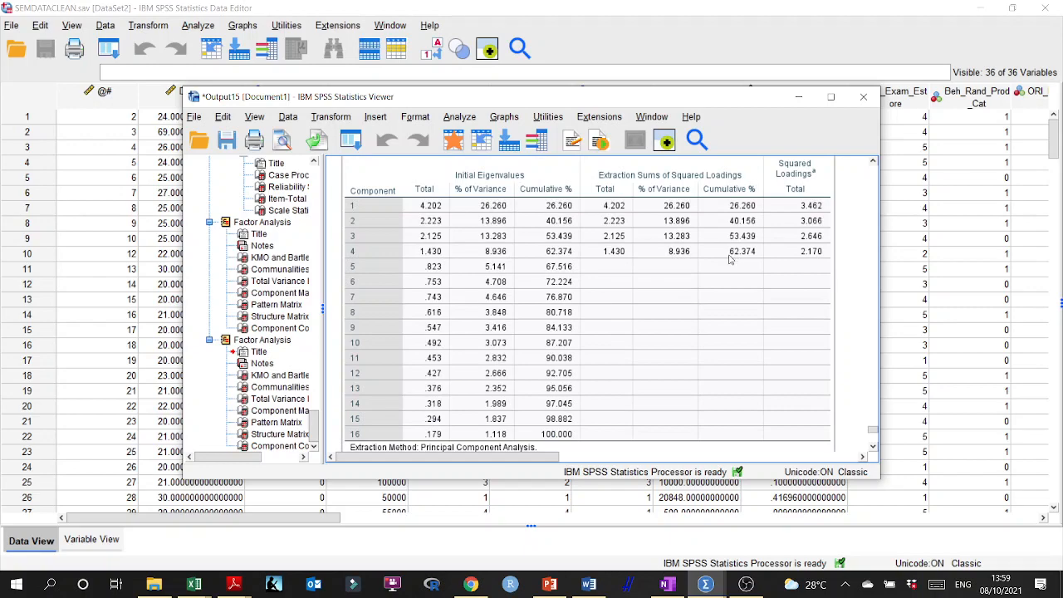
{"action": "left_click", "coordinate": [589, 584]}
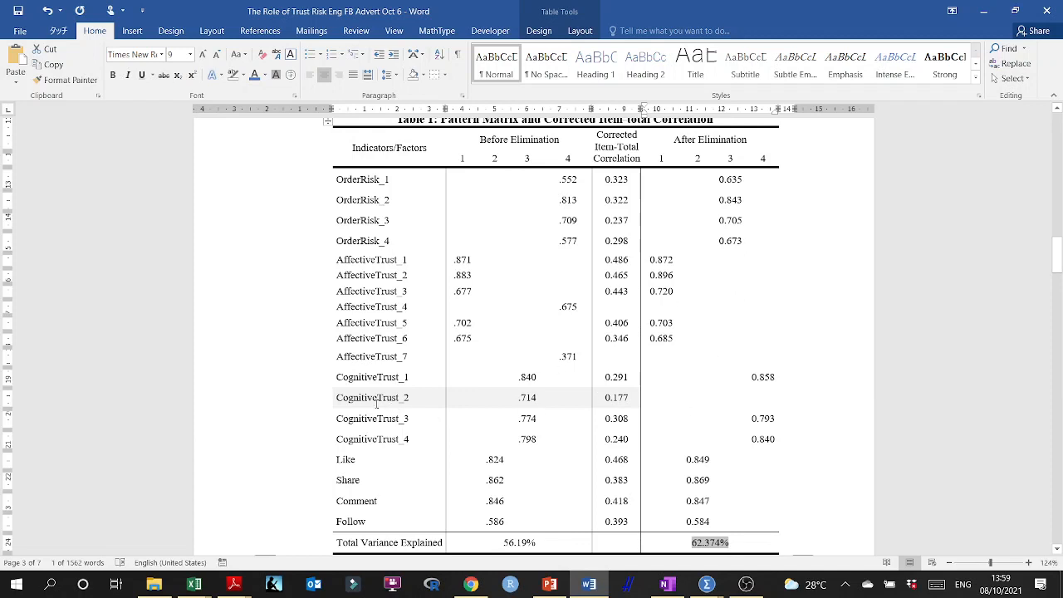
{"action": "left_click_drag", "start_coordinate": [336, 401], "coordinate": [761, 403]}
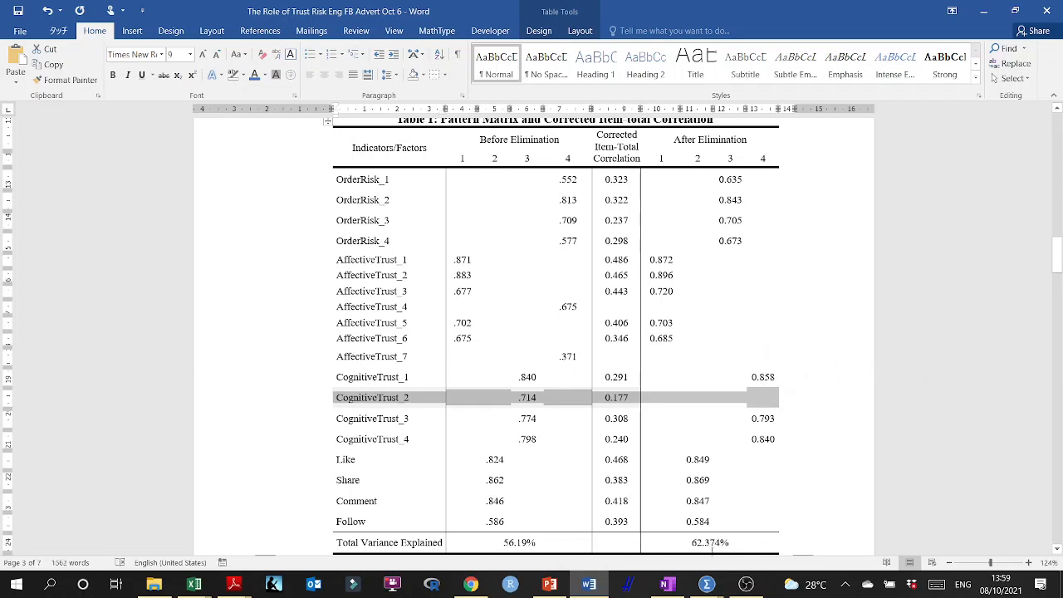
{"action": "left_click_drag", "start_coordinate": [739, 544], "coordinate": [691, 543]}
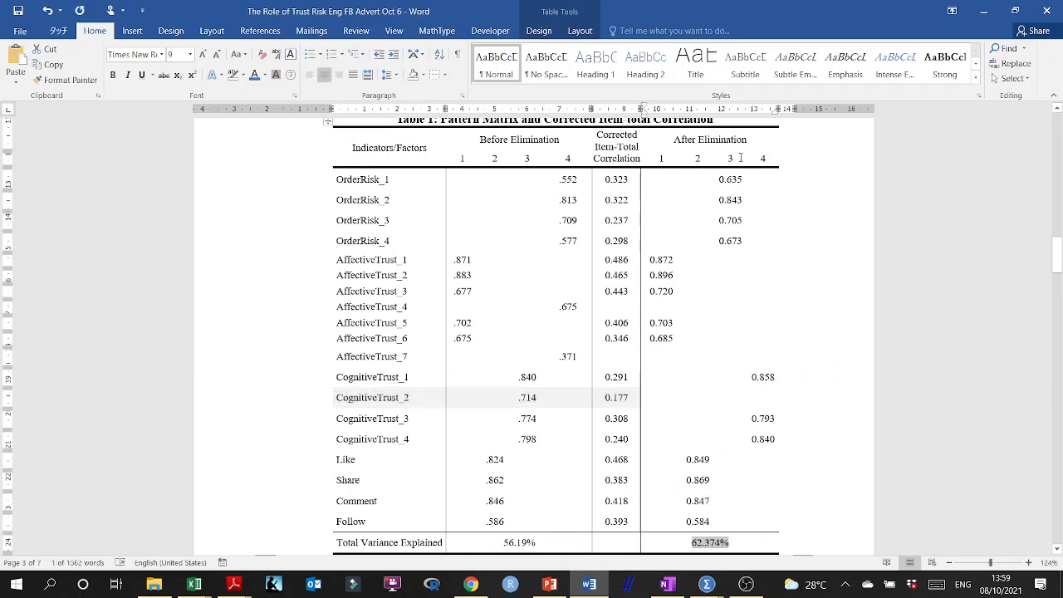
- Highlight the After Elimination loadings for order risk and affective trust in Table 1, and read the paragraphs below the table
{"action": "left_click_drag", "start_coordinate": [735, 179], "coordinate": [731, 243]}
{"action": "left_click_drag", "start_coordinate": [669, 260], "coordinate": [664, 340]}
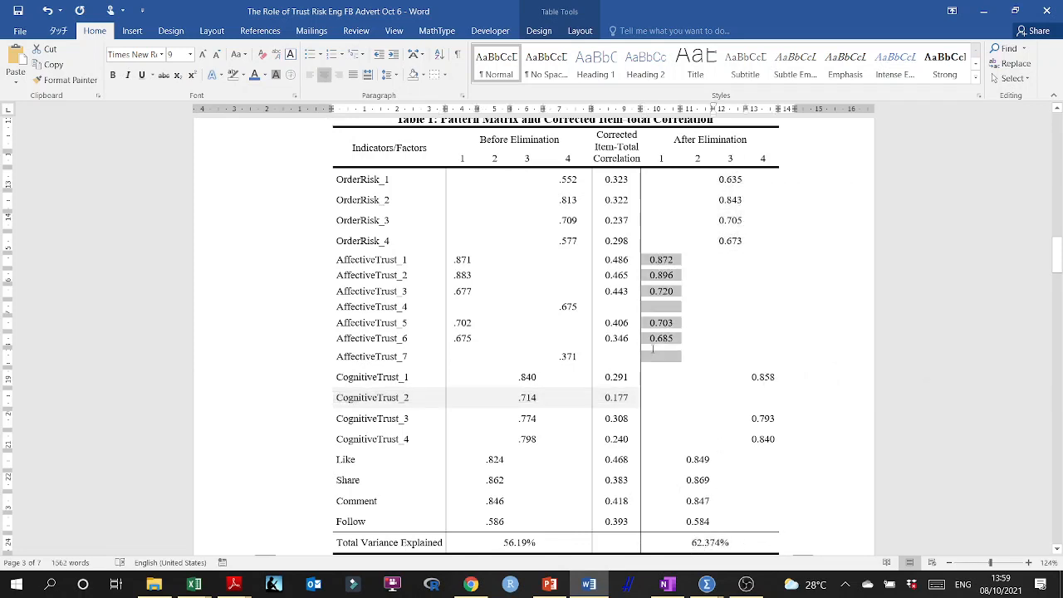
{"action": "scroll", "coordinate": [503, 301], "scroll_direction": "down", "scroll_amount": 5}
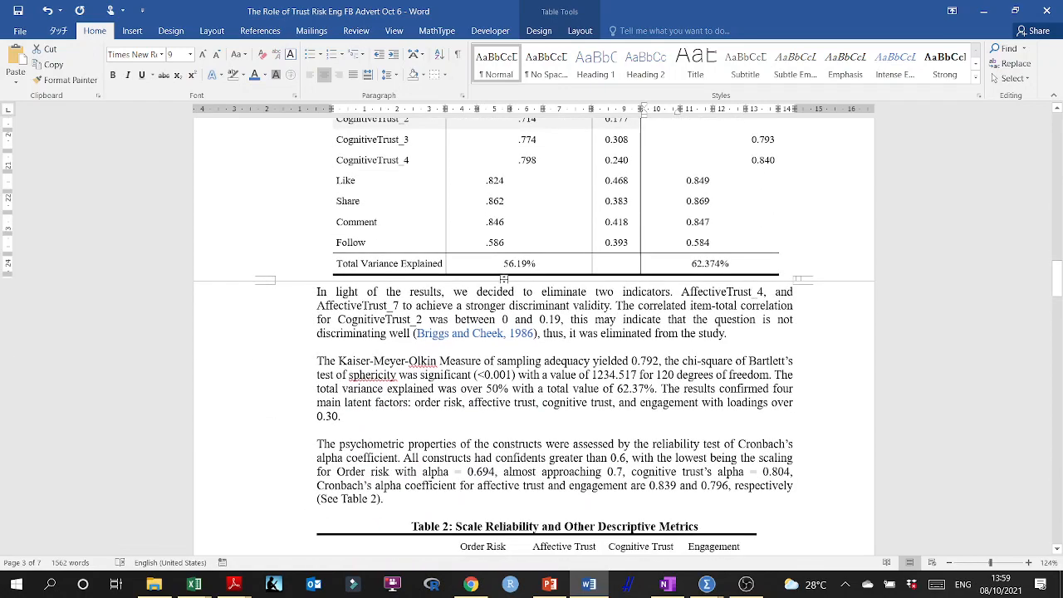
{"action": "scroll", "coordinate": [503, 300], "scroll_direction": "down", "scroll_amount": 1}
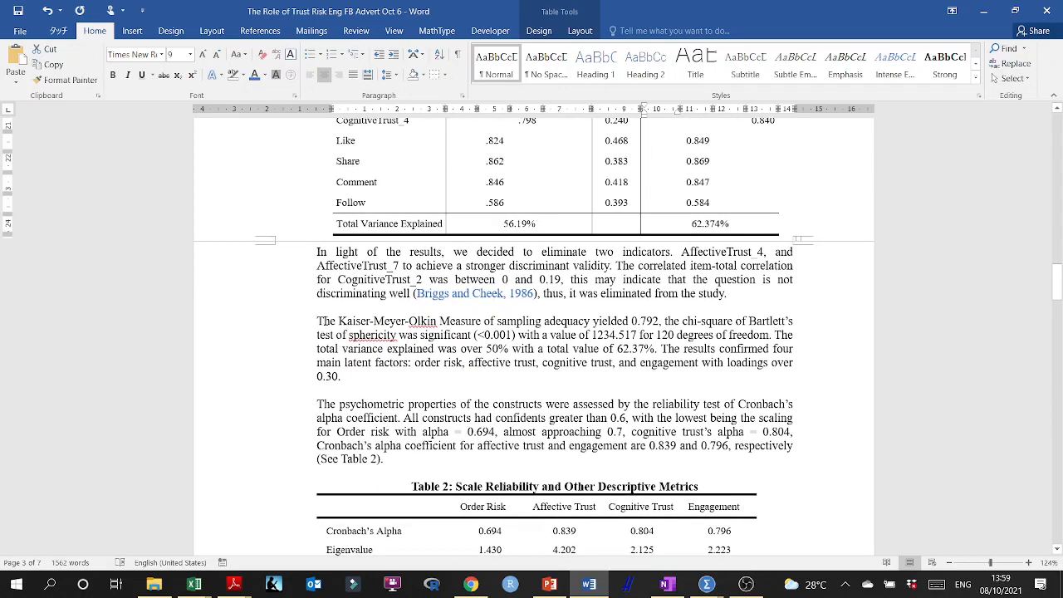
- Restore the Word paper to a smaller window over the maximized output viewer and compare its Kaiser-Meyer-Olkin paragraph with the KMO and Bartlett's table
{"action": "left_click", "coordinate": [1015, 10]}
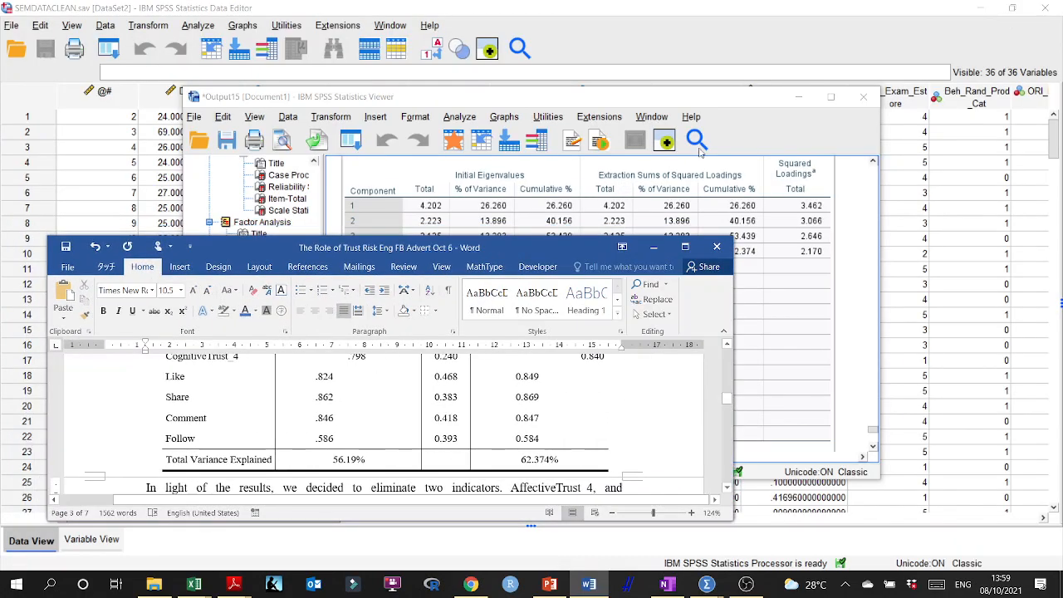
{"action": "left_click", "coordinate": [831, 97]}
{"action": "scroll", "coordinate": [555, 255], "scroll_direction": "up", "scroll_amount": 10}
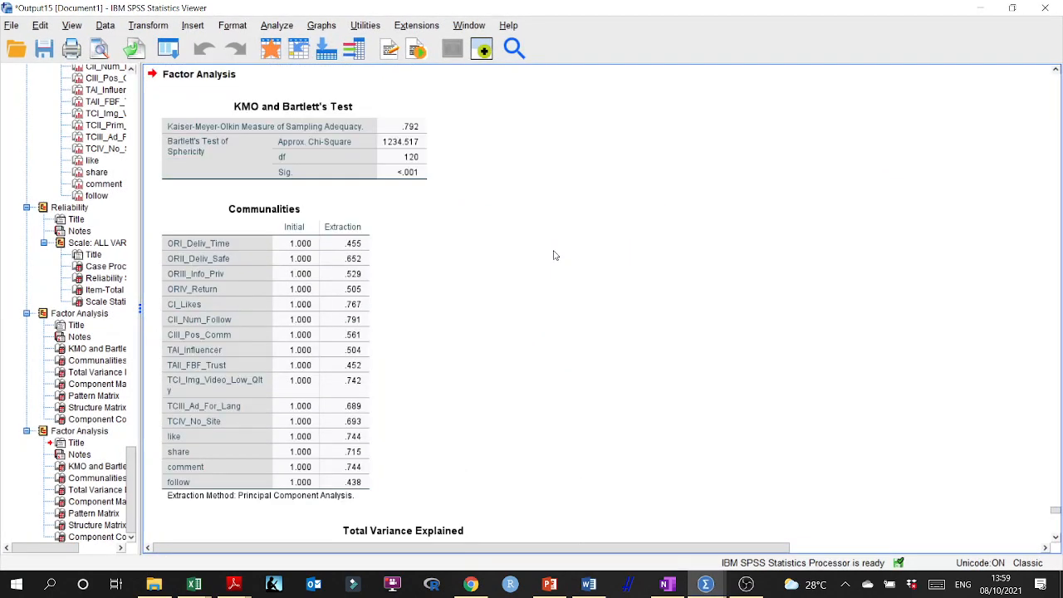
{"action": "scroll", "coordinate": [555, 255], "scroll_direction": "down", "scroll_amount": 4}
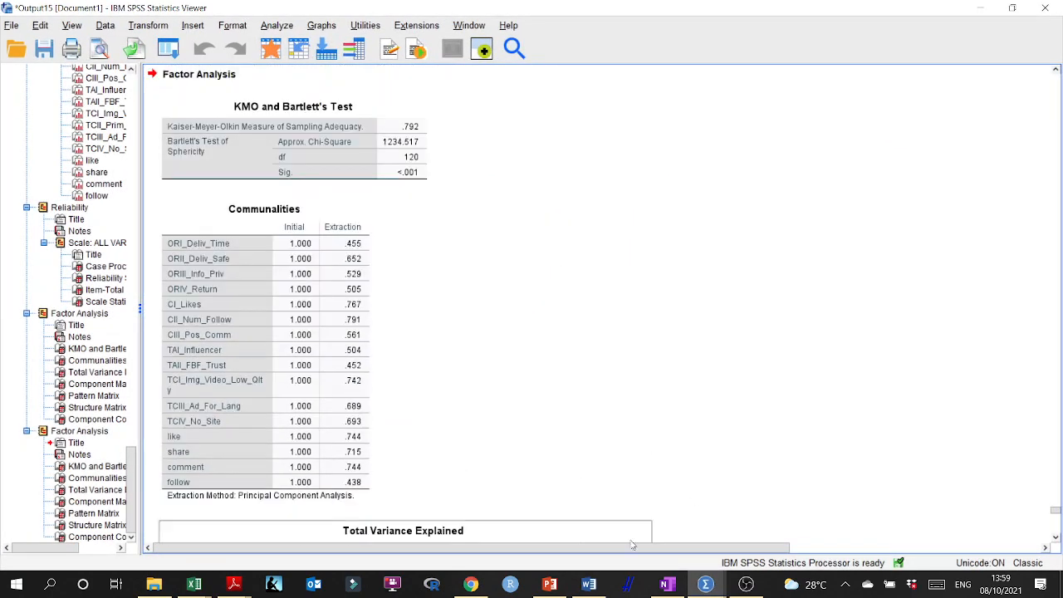
{"action": "left_click", "coordinate": [589, 584]}
{"action": "scroll", "coordinate": [396, 402], "scroll_direction": "down", "scroll_amount": 4}
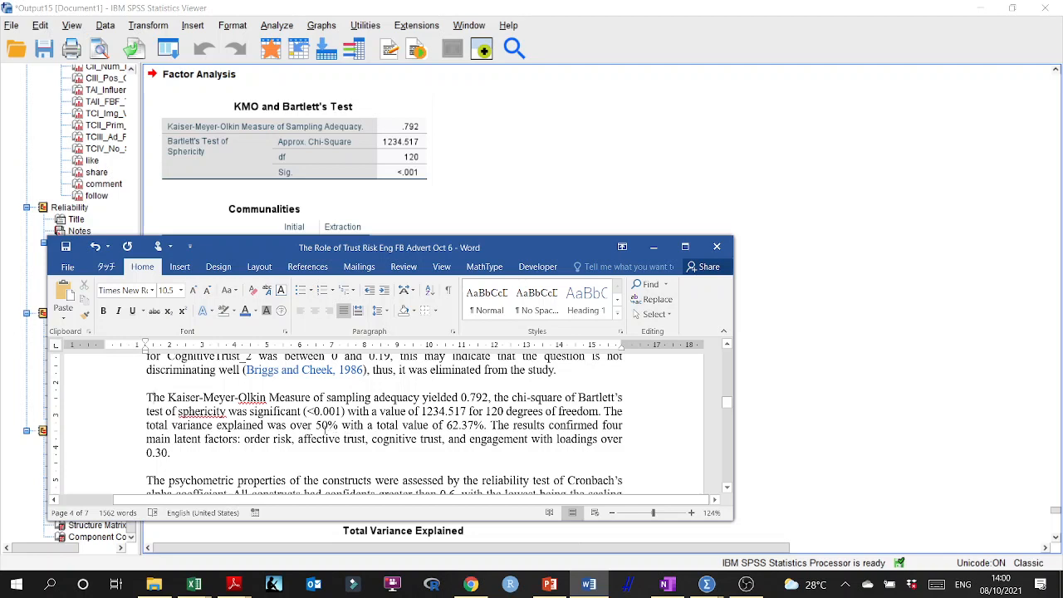
- In the Kaiser-Meyer-Olkin paragraph, change the explained variance threshold to 60% and insert "item" before "loadings"
{"action": "double_click", "coordinate": [321, 425]}
{"action": "type", "text": "60"}
{"action": "scroll", "coordinate": [592, 449], "scroll_direction": "down", "scroll_amount": 1}
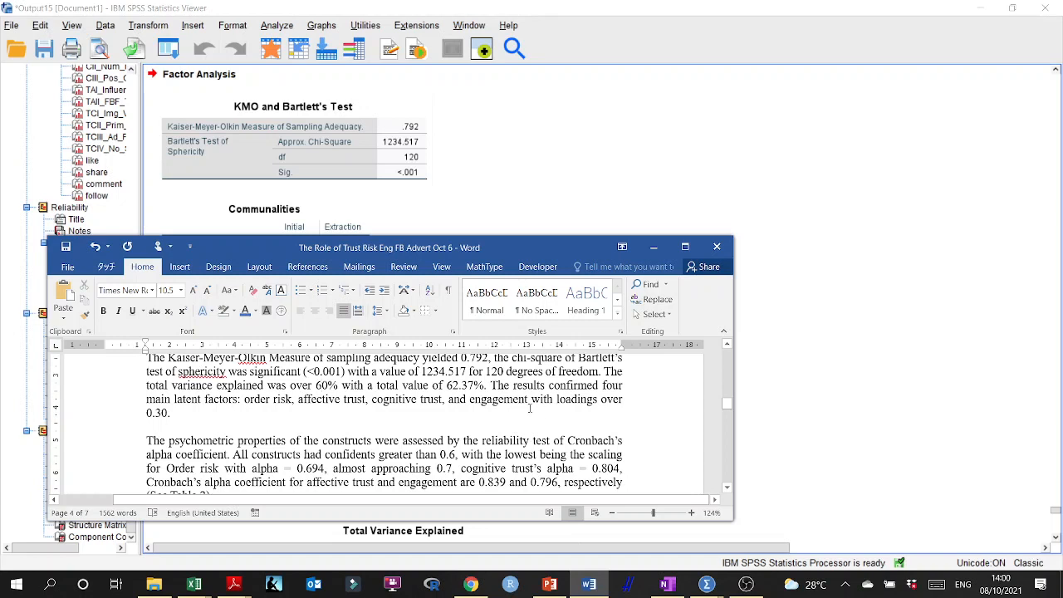
{"action": "left_click", "coordinate": [555, 398]}
{"action": "type", "text": "item"}
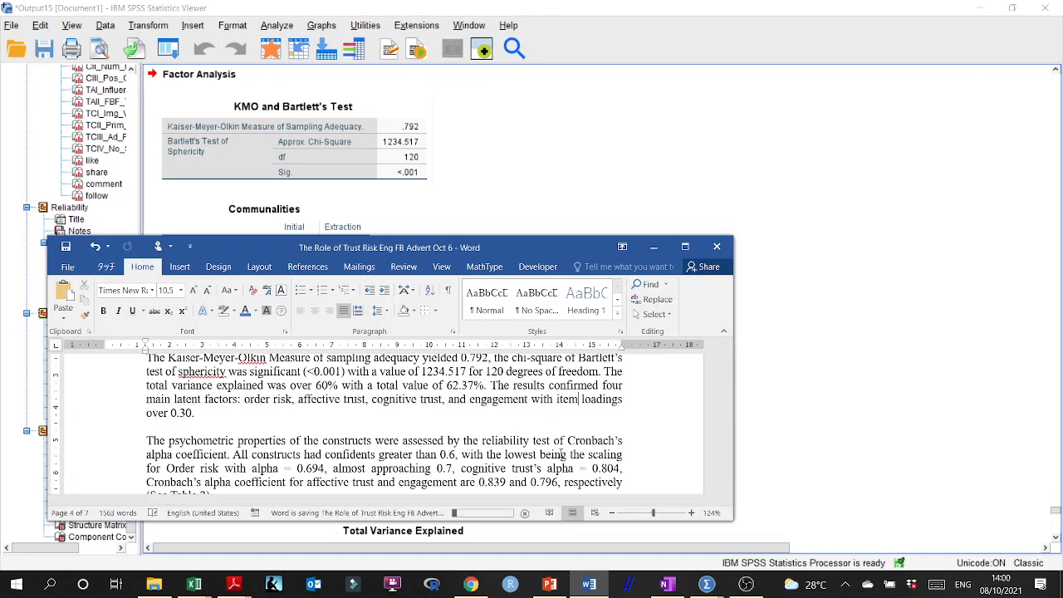
- Enlarge the Word window and examine the Corrected Item-Total Correlation column of Table 1, highlighting its values from OrderRisk_1 to AffectiveTrust_4
{"action": "scroll", "coordinate": [200, 429], "scroll_direction": "down", "scroll_amount": 2}
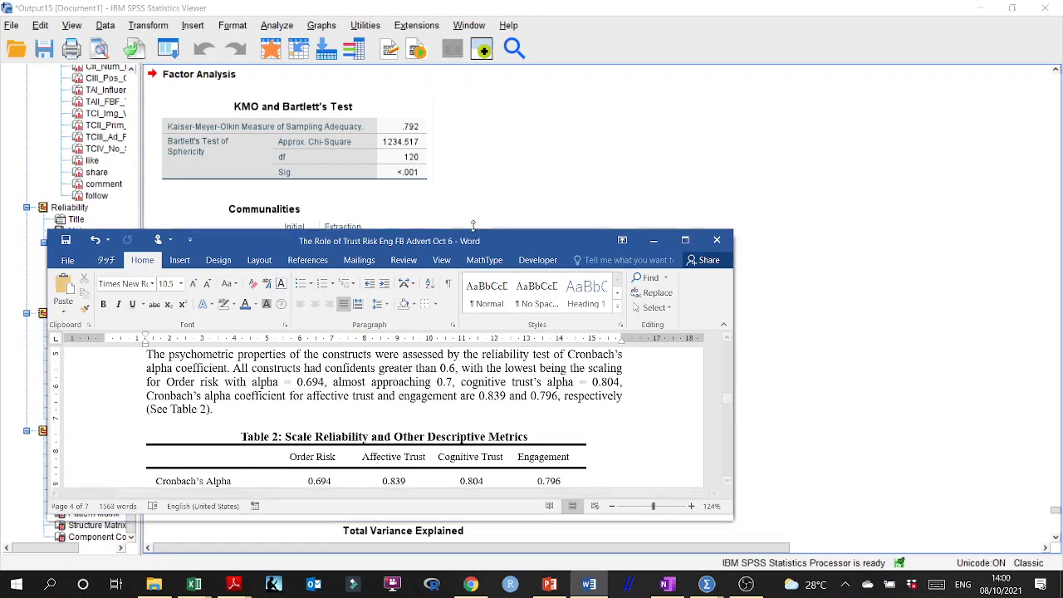
{"action": "left_click_drag", "start_coordinate": [494, 236], "coordinate": [494, 142]}
{"action": "scroll", "coordinate": [454, 356], "scroll_direction": "up", "scroll_amount": 15}
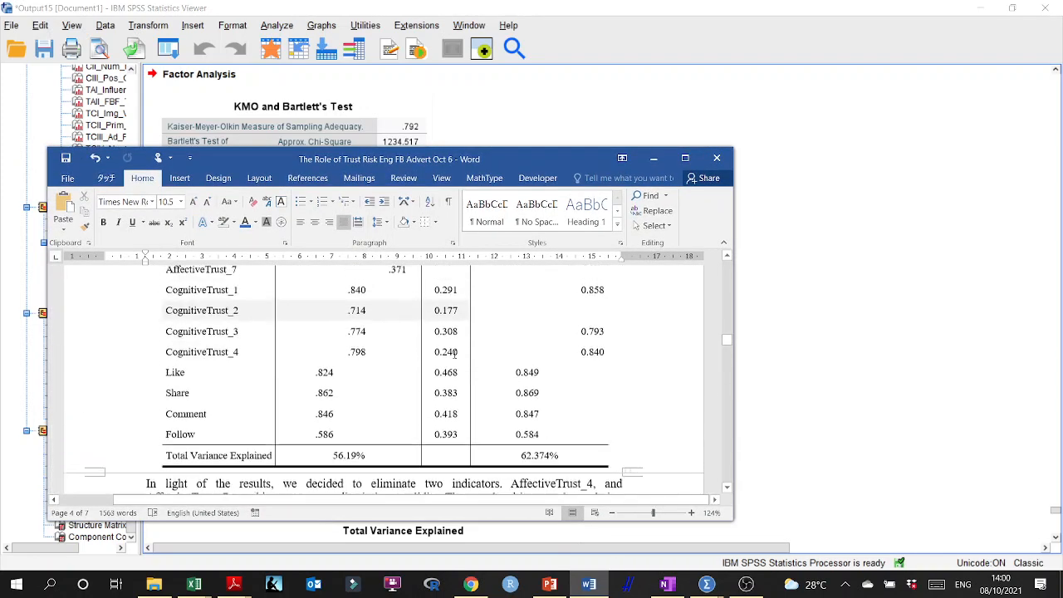
{"action": "scroll", "coordinate": [454, 356], "scroll_direction": "up", "scroll_amount": 3}
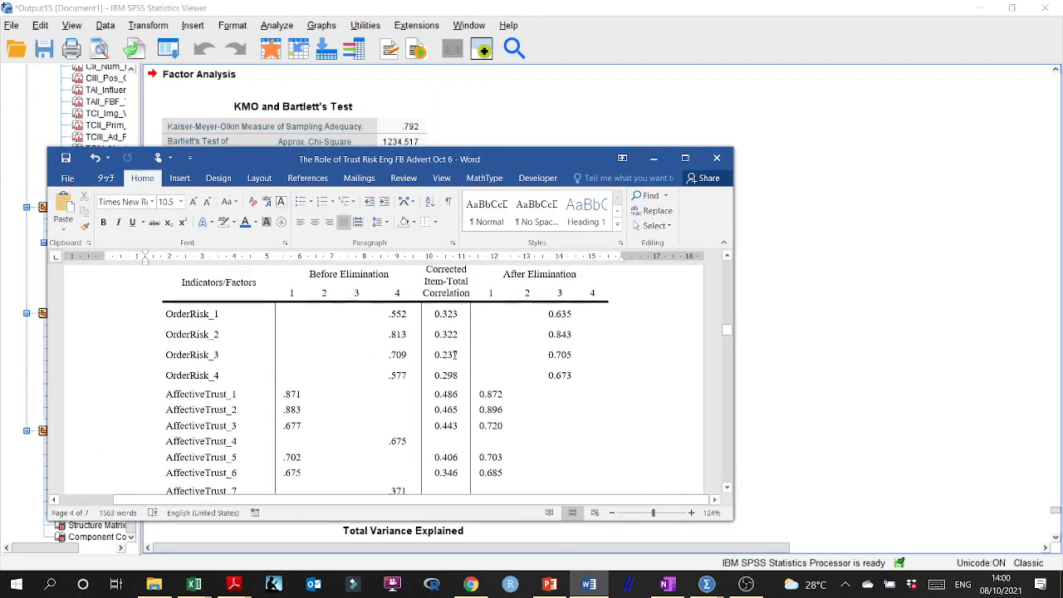
{"action": "left_click", "coordinate": [444, 295]}
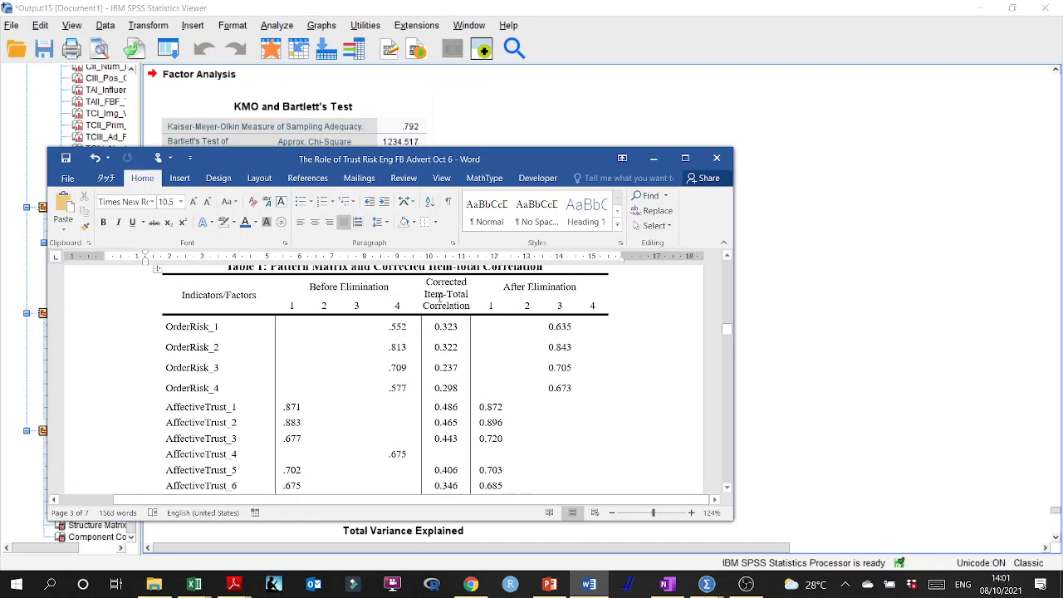
{"action": "left_click_drag", "start_coordinate": [447, 353], "coordinate": [446, 455]}
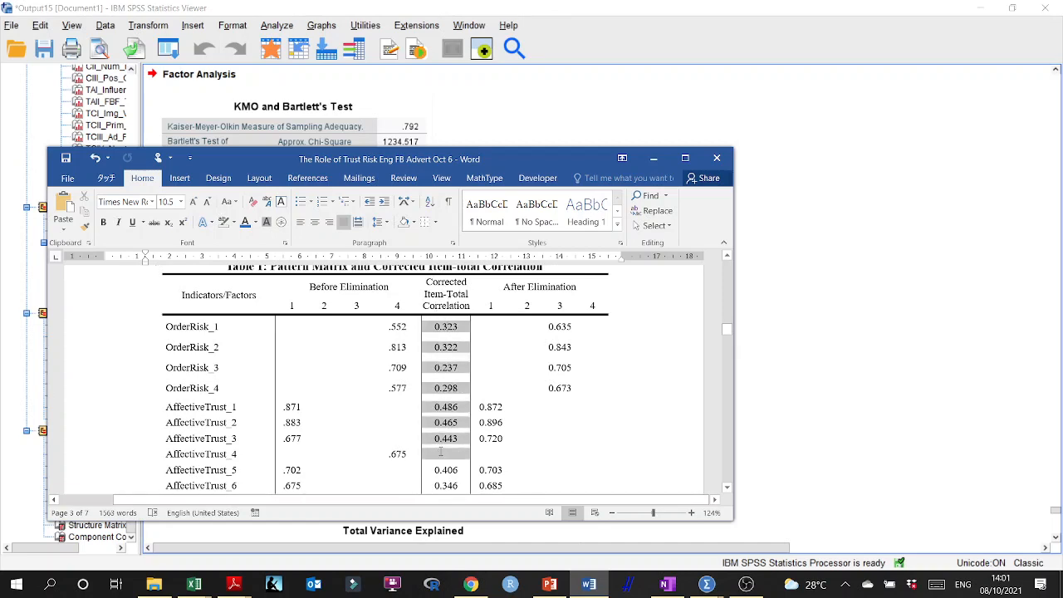
- Maximize the Word paper, highlight the CognitiveTrust_2 row through its item-total correlation, and read the paragraph explaining the eliminated indicators
{"action": "left_click", "coordinate": [685, 159]}
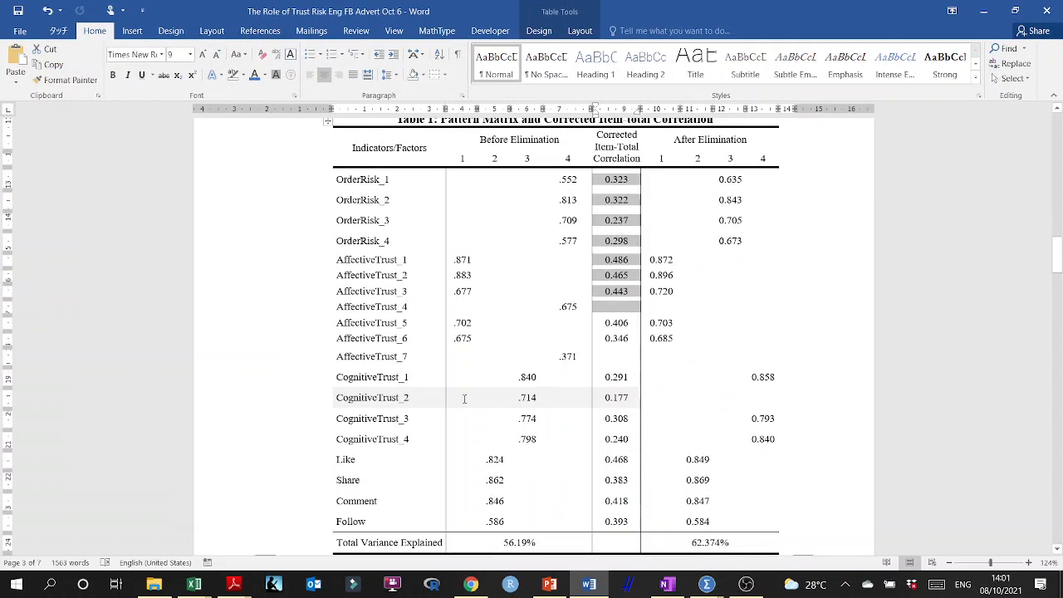
{"action": "left_click_drag", "start_coordinate": [359, 400], "coordinate": [625, 404]}
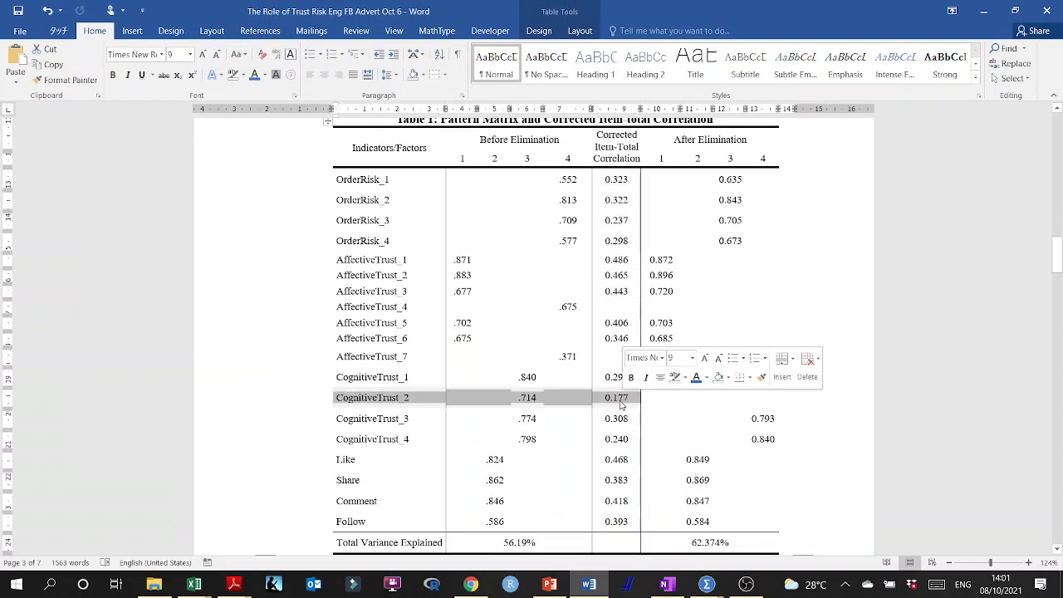
{"action": "scroll", "coordinate": [621, 404], "scroll_direction": "down", "scroll_amount": 8}
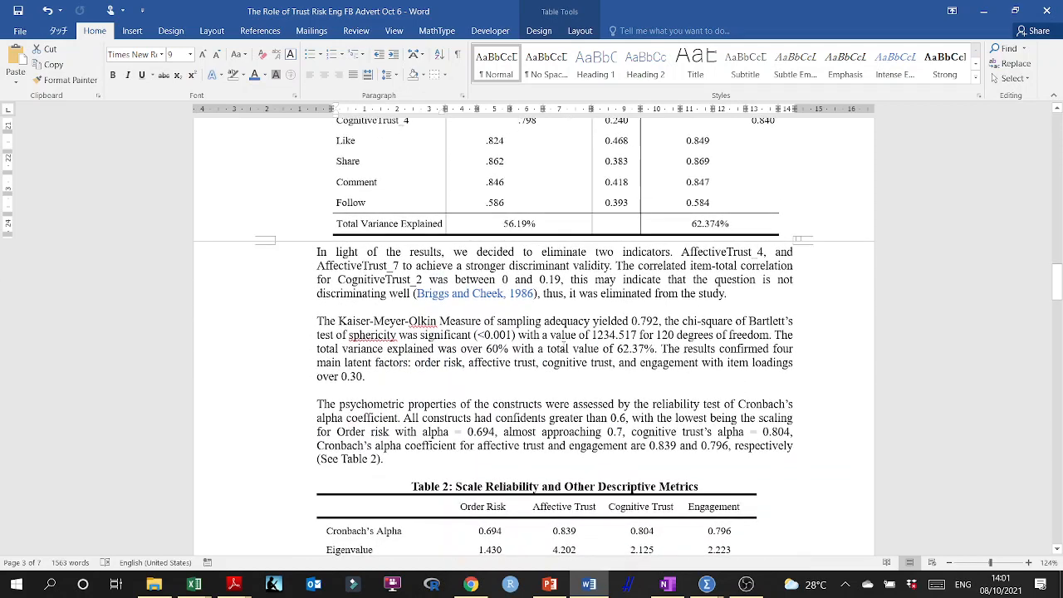
{"action": "scroll", "coordinate": [568, 349], "scroll_direction": "up", "scroll_amount": 3}
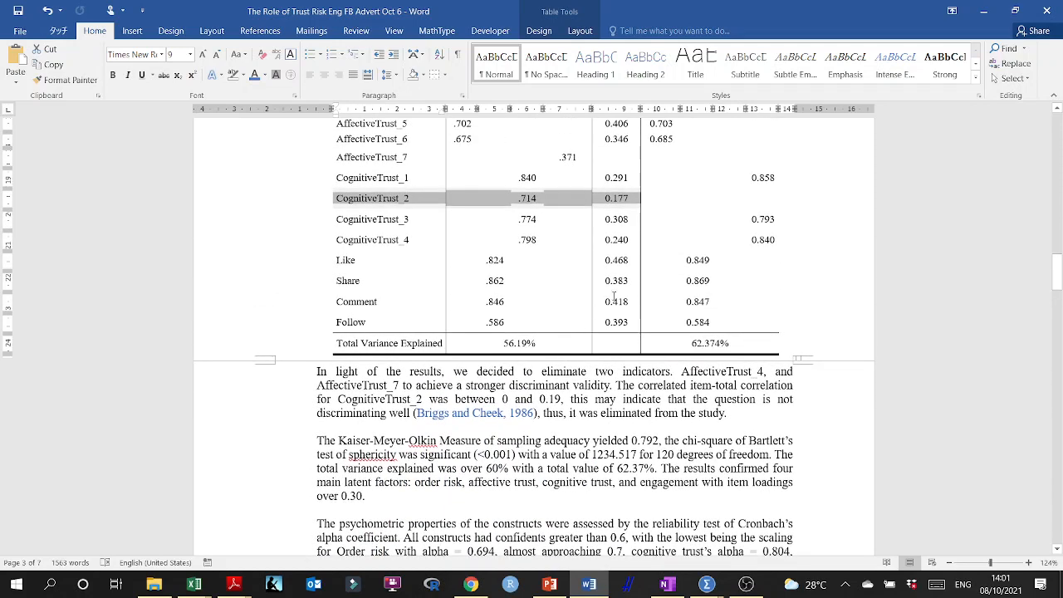
- Review the Corrected Item-Total Correlation values in Table 1 and highlight the CognitiveTrust_2 row again
{"action": "left_click_drag", "start_coordinate": [631, 301], "coordinate": [600, 302]}
{"action": "scroll", "coordinate": [621, 333], "scroll_direction": "up", "scroll_amount": 4}
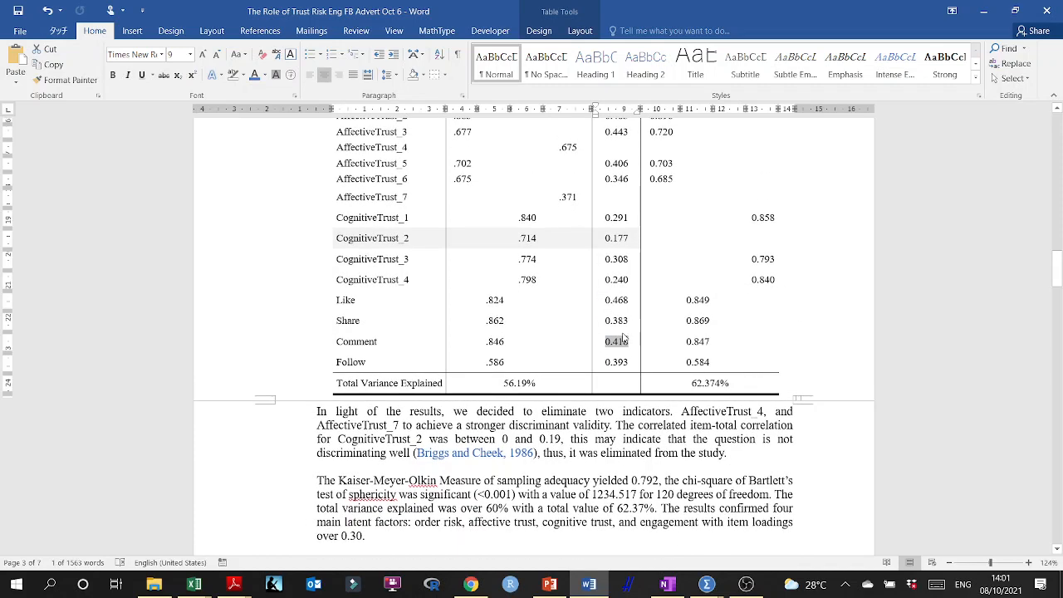
{"action": "scroll", "coordinate": [621, 251], "scroll_direction": "up", "scroll_amount": 1}
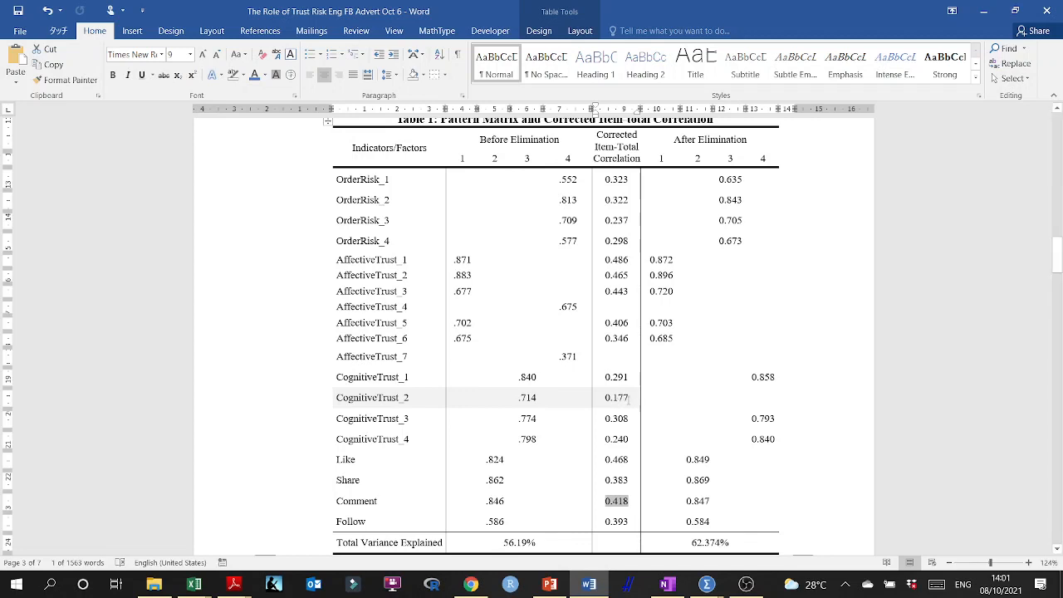
{"action": "left_click_drag", "start_coordinate": [619, 401], "coordinate": [388, 405]}
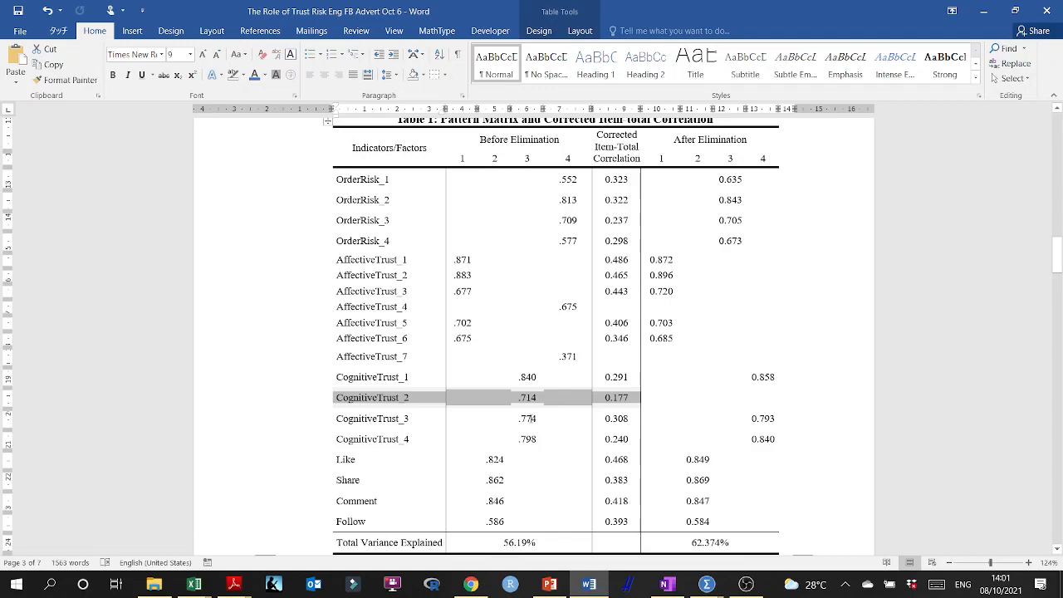
- Read the Cronbach's alpha paragraph and examine Table 2, highlighting its Cronbach's Alpha, Eigenvalue and Total Variance Explained row labels
{"action": "scroll", "coordinate": [530, 418], "scroll_direction": "down", "scroll_amount": 10}
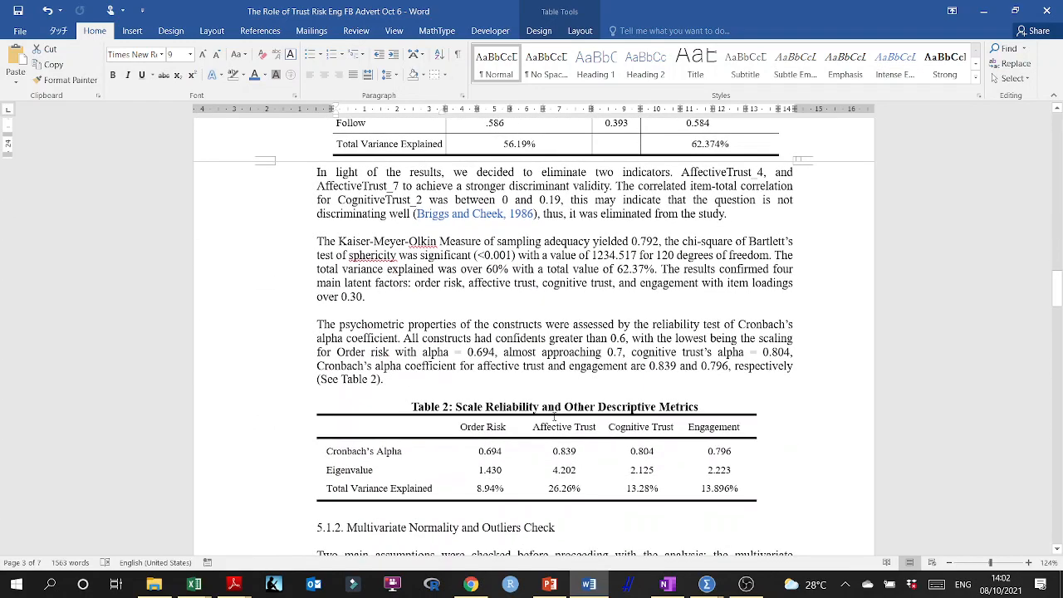
{"action": "scroll", "coordinate": [573, 324], "scroll_direction": "down", "scroll_amount": 5}
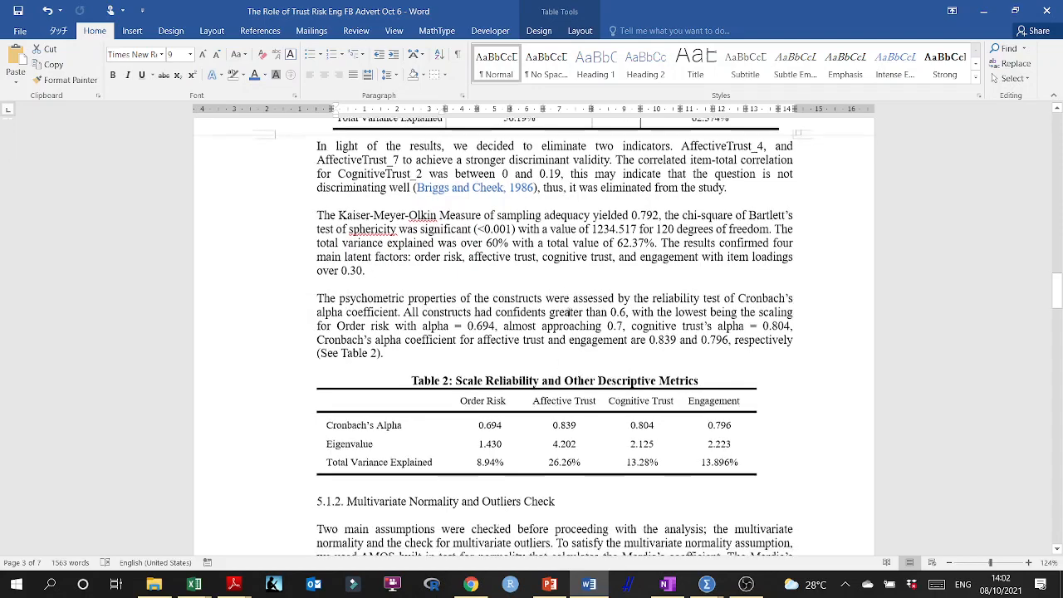
{"action": "scroll", "coordinate": [363, 156], "scroll_direction": "up", "scroll_amount": 1}
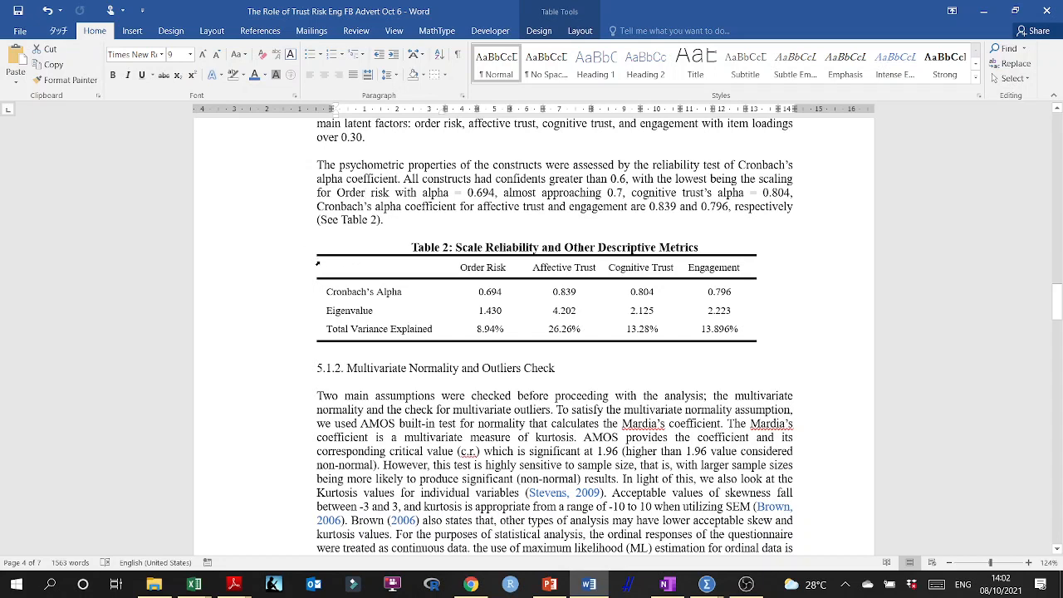
{"action": "left_click_drag", "start_coordinate": [317, 264], "coordinate": [679, 329]}
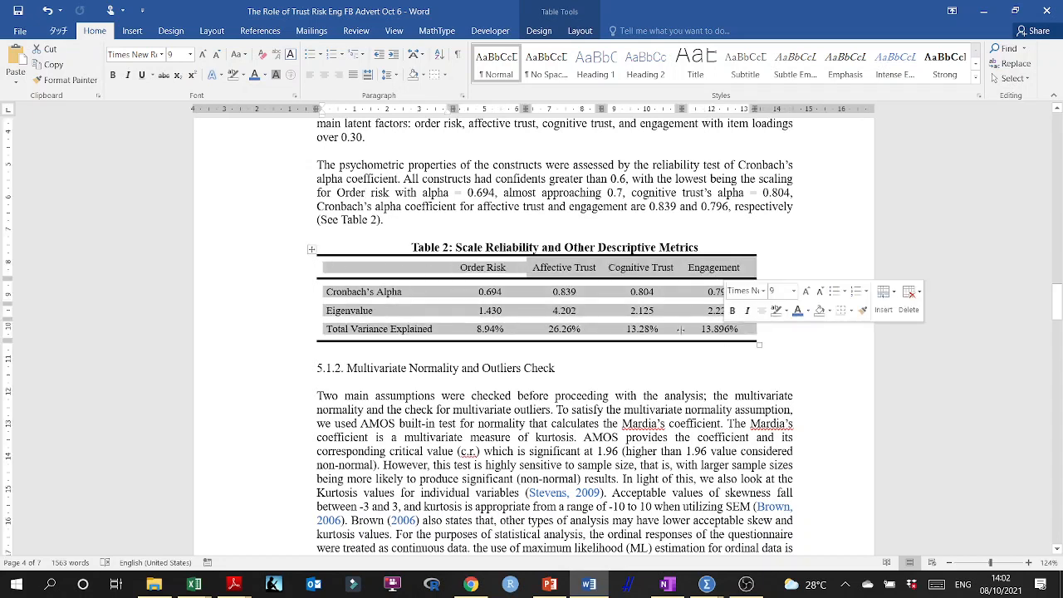
{"action": "left_click", "coordinate": [342, 292]}
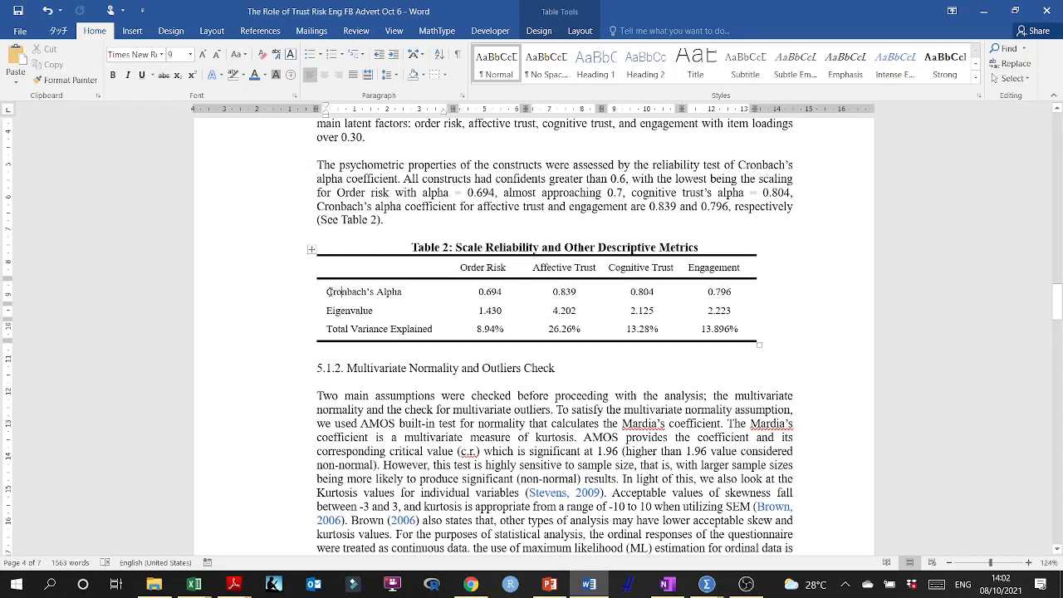
{"action": "left_click_drag", "start_coordinate": [326, 291], "coordinate": [404, 295]}
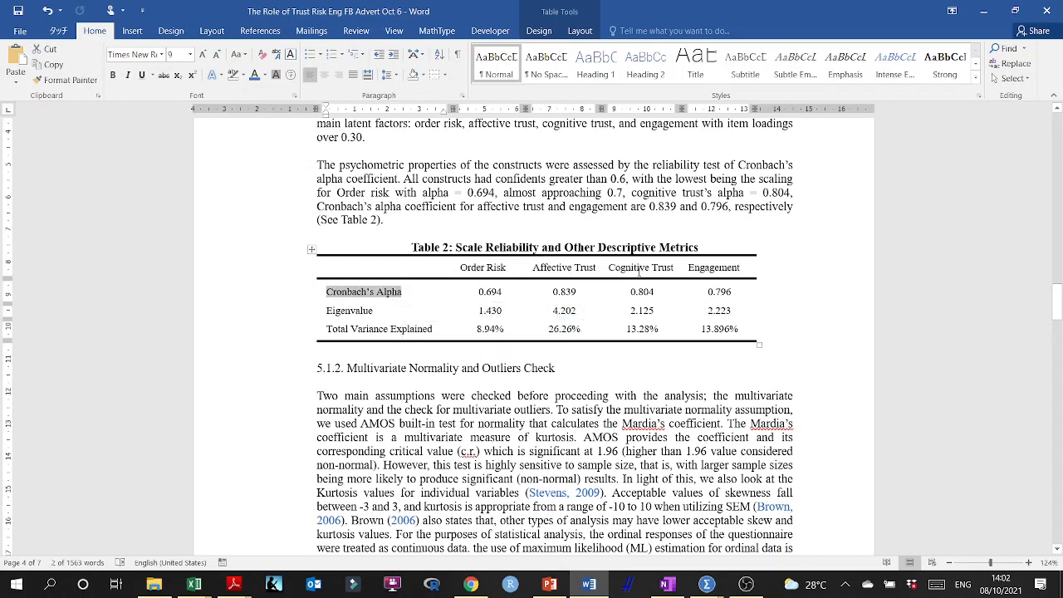
{"action": "double_click", "coordinate": [365, 311]}
{"action": "left_click_drag", "start_coordinate": [327, 329], "coordinate": [433, 329]}
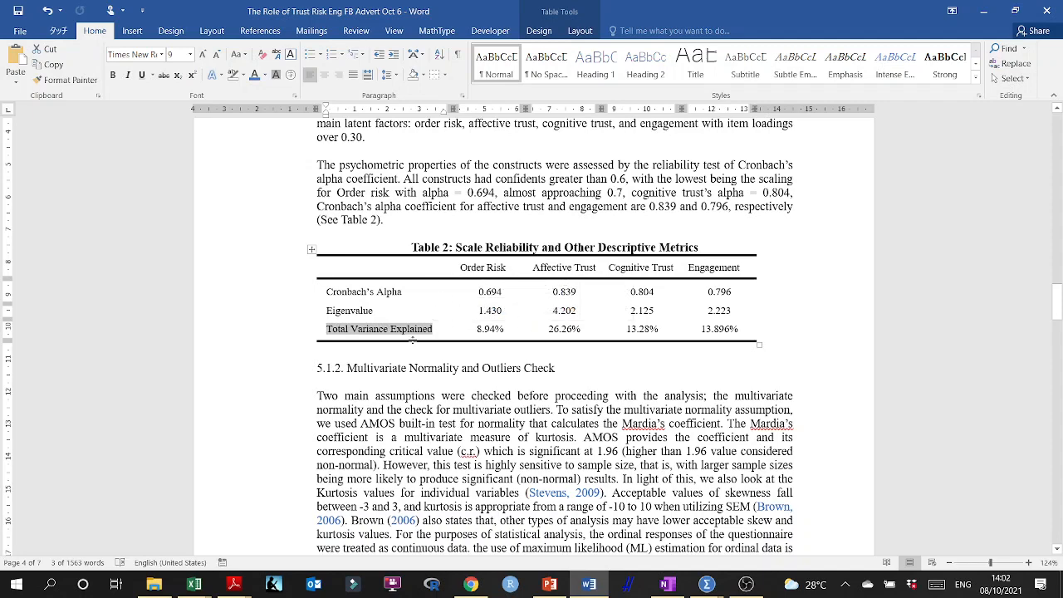
- Switch to the SPSS output viewer and examine the latest factor analysis from the KMO and Communalities tables to Total Variance Explained
{"action": "left_click", "coordinate": [707, 584]}
{"action": "left_click", "coordinate": [599, 482]}
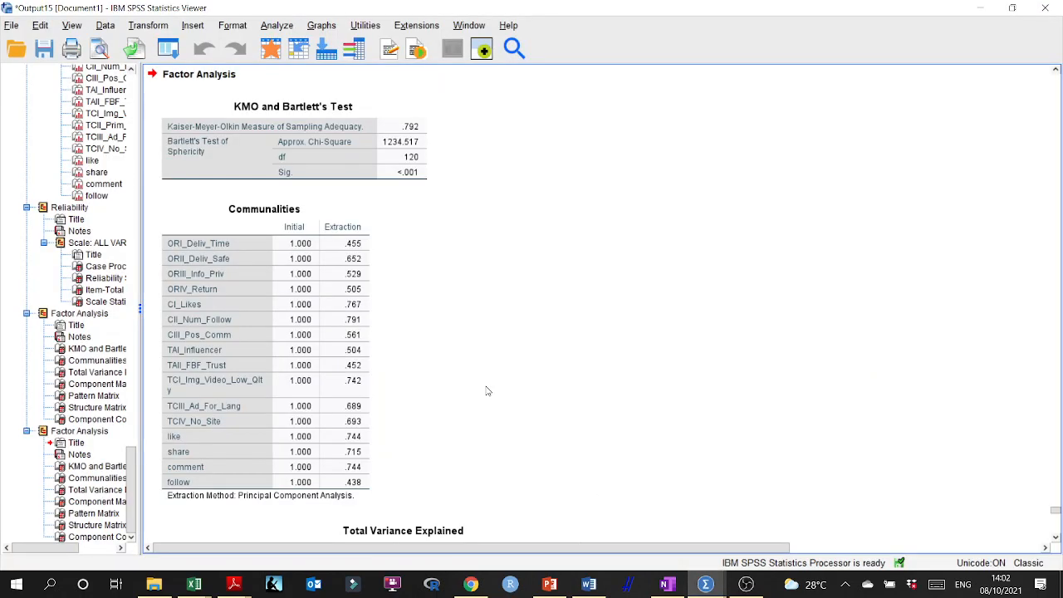
{"action": "scroll", "coordinate": [488, 392], "scroll_direction": "down", "scroll_amount": 2}
{"action": "scroll", "coordinate": [488, 391], "scroll_direction": "up", "scroll_amount": 3}
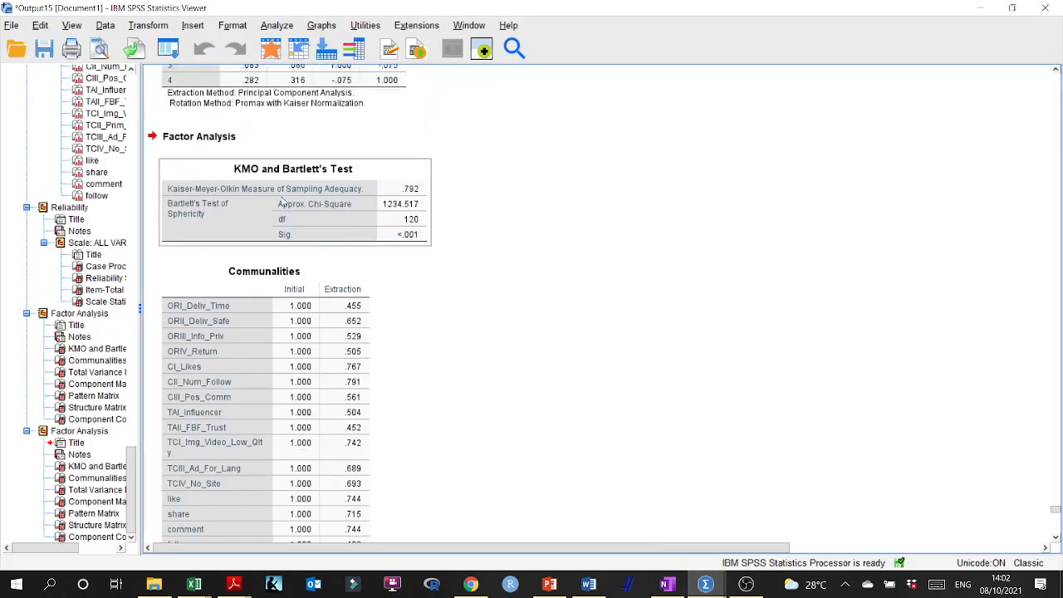
{"action": "left_click", "coordinate": [343, 311]}
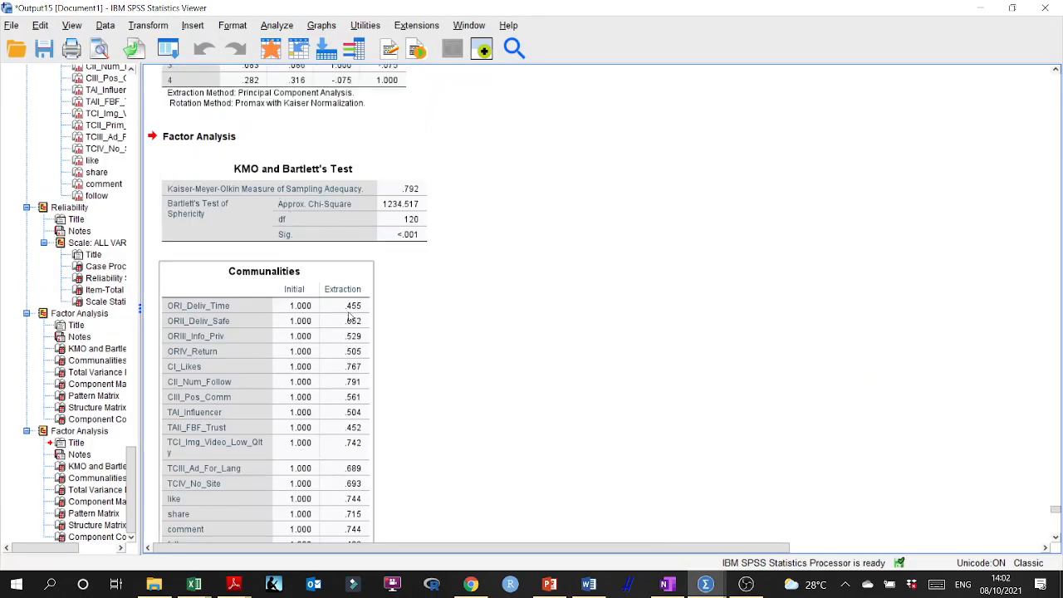
{"action": "scroll", "coordinate": [352, 319], "scroll_direction": "down", "scroll_amount": 5}
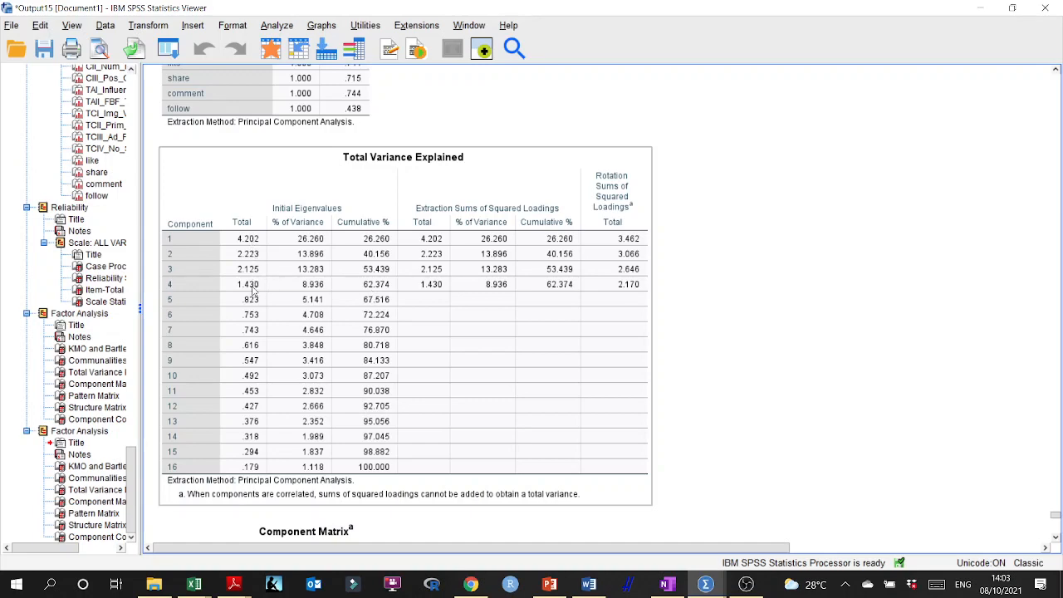
- Examine the Structure Matrix and Pattern Matrix of the previous factor analysis, and return to the latest Total Variance Explained table
{"action": "scroll", "coordinate": [254, 288], "scroll_direction": "up", "scroll_amount": 10}
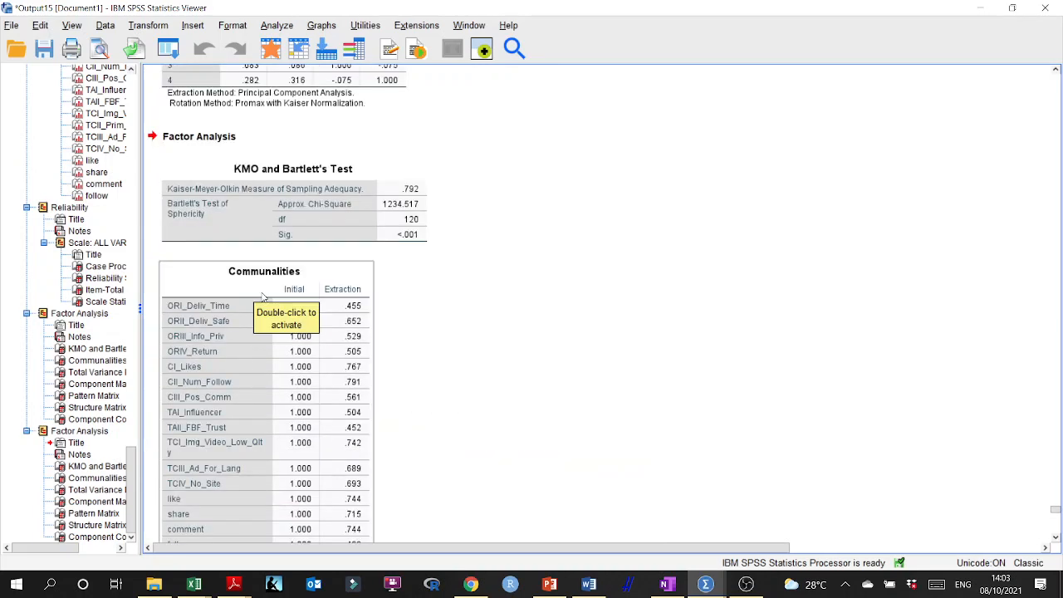
{"action": "scroll", "coordinate": [263, 297], "scroll_direction": "up", "scroll_amount": 5}
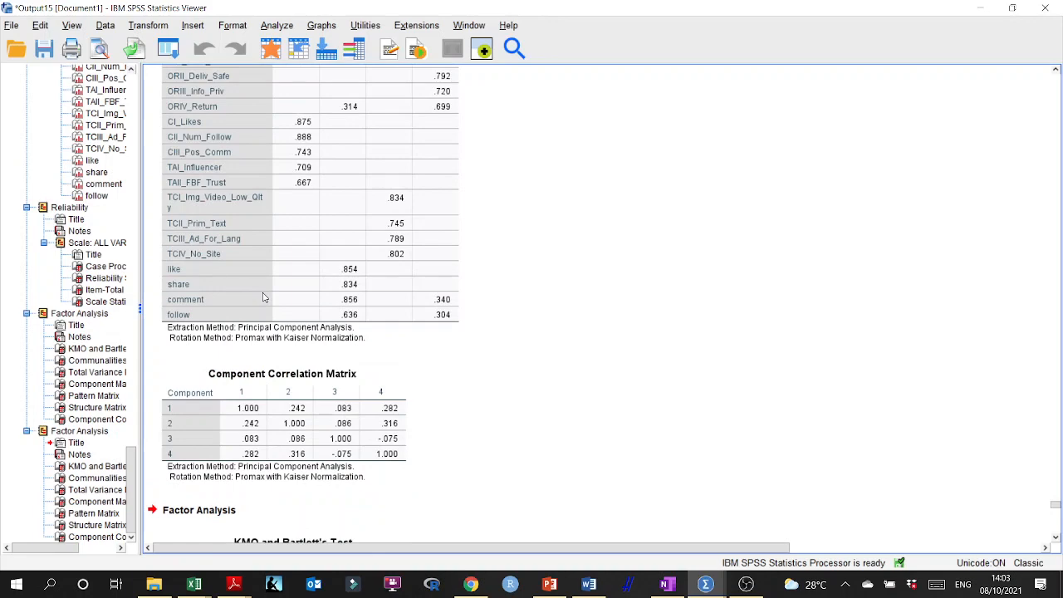
{"action": "scroll", "coordinate": [263, 297], "scroll_direction": "up", "scroll_amount": 3}
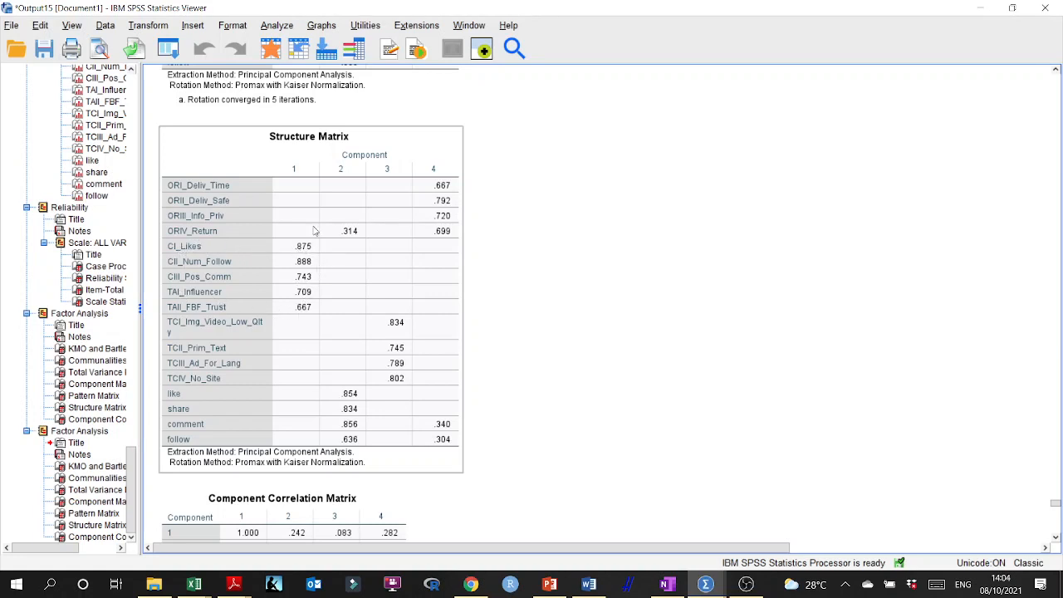
{"action": "scroll", "coordinate": [304, 246], "scroll_direction": "up", "scroll_amount": 8}
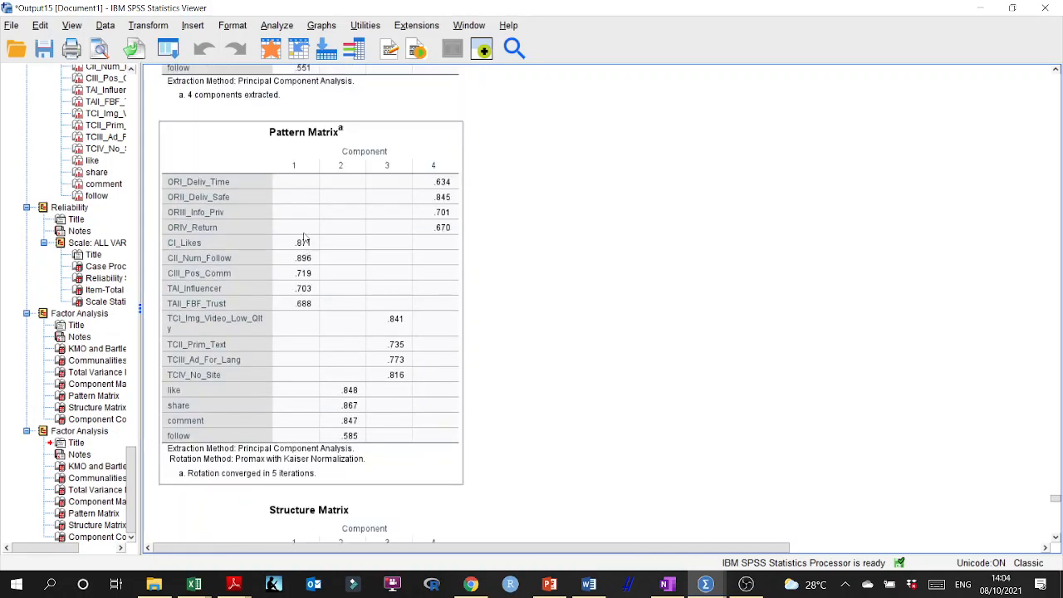
{"action": "scroll", "coordinate": [305, 232], "scroll_direction": "down", "scroll_amount": 2}
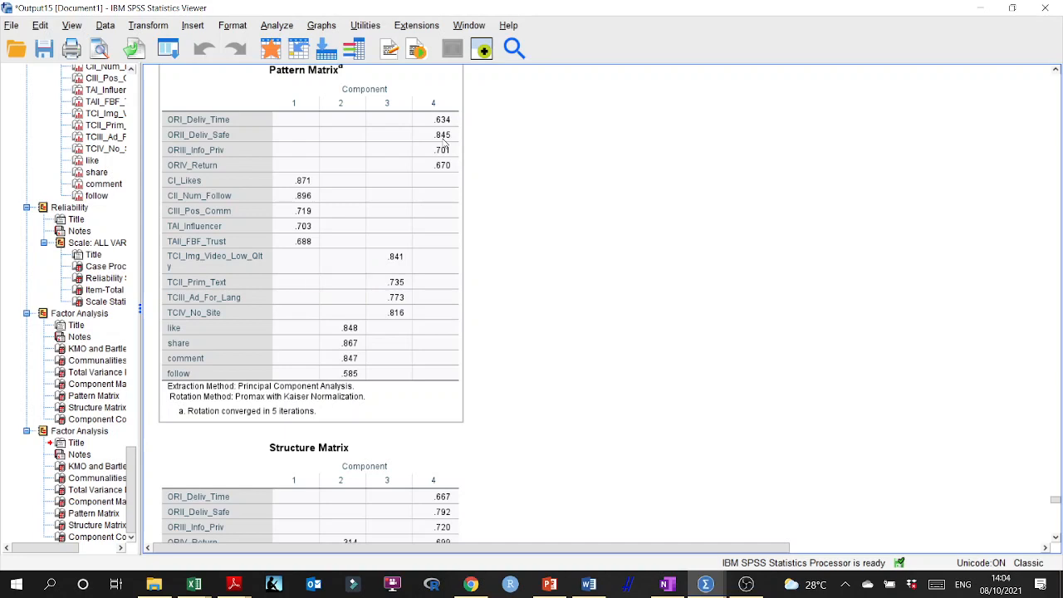
{"action": "scroll", "coordinate": [386, 457], "scroll_direction": "down", "scroll_amount": 20}
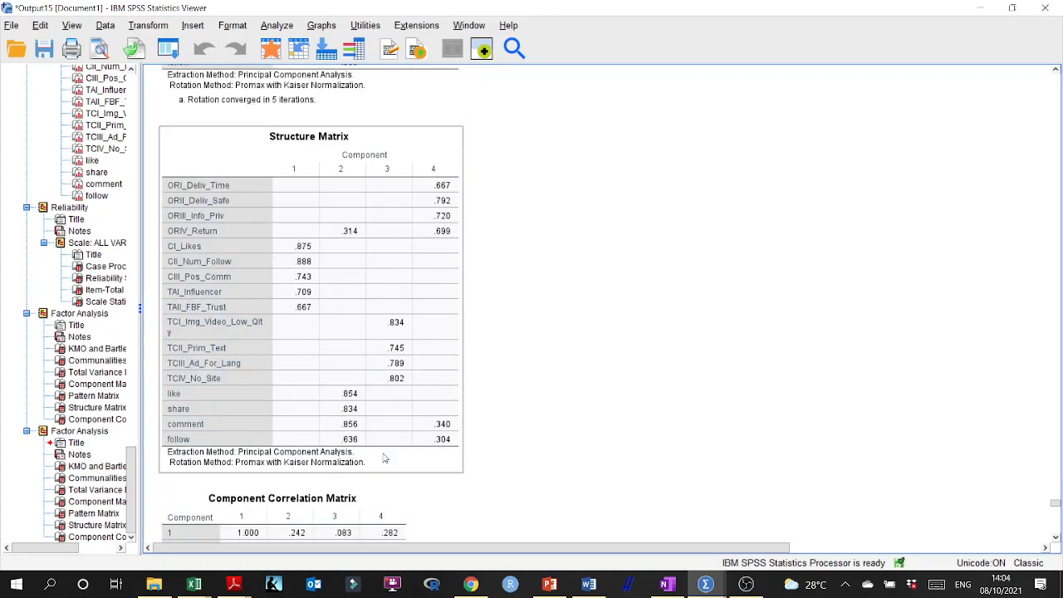
{"action": "scroll", "coordinate": [386, 457], "scroll_direction": "down", "scroll_amount": 6}
{"action": "scroll", "coordinate": [387, 453], "scroll_direction": "up", "scroll_amount": 3}
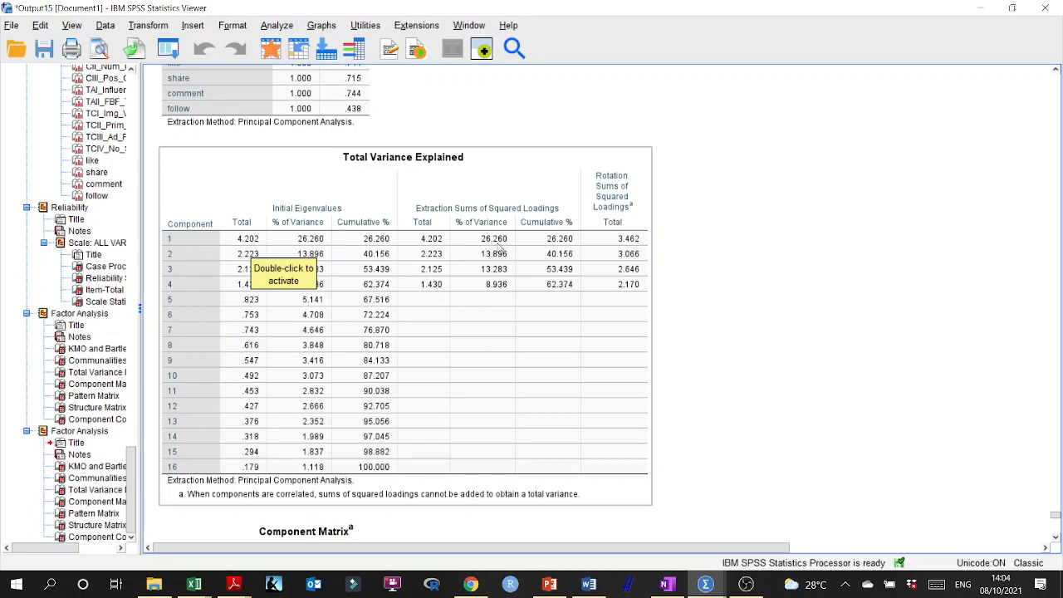
- Switch to the Word paper and highlight the Eigenvalue and Total Variance Explained values of all four factors in Table 2
{"action": "left_click", "coordinate": [588, 584]}
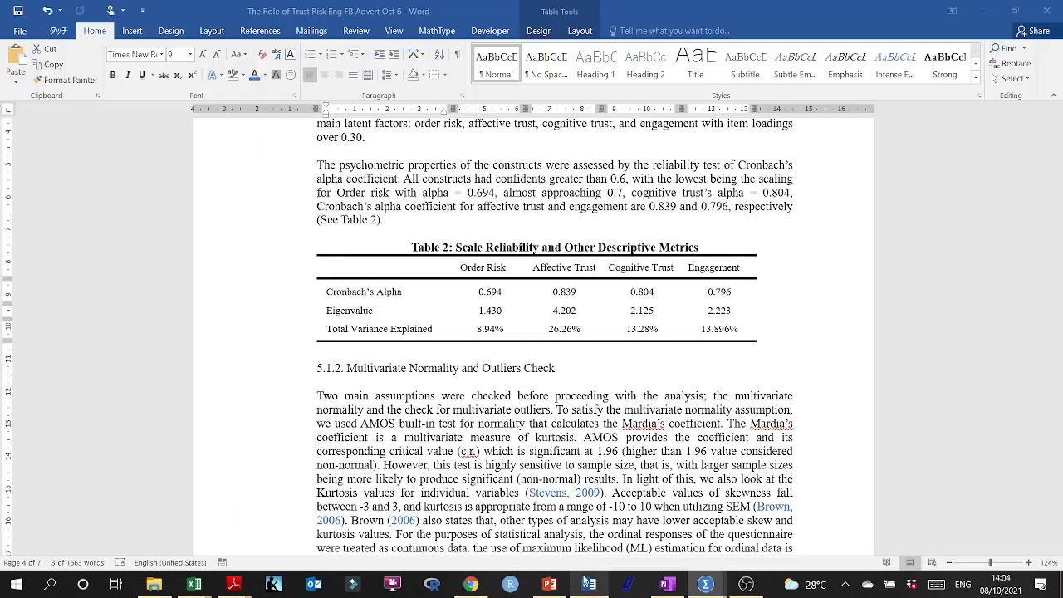
{"action": "left_click_drag", "start_coordinate": [482, 310], "coordinate": [703, 319]}
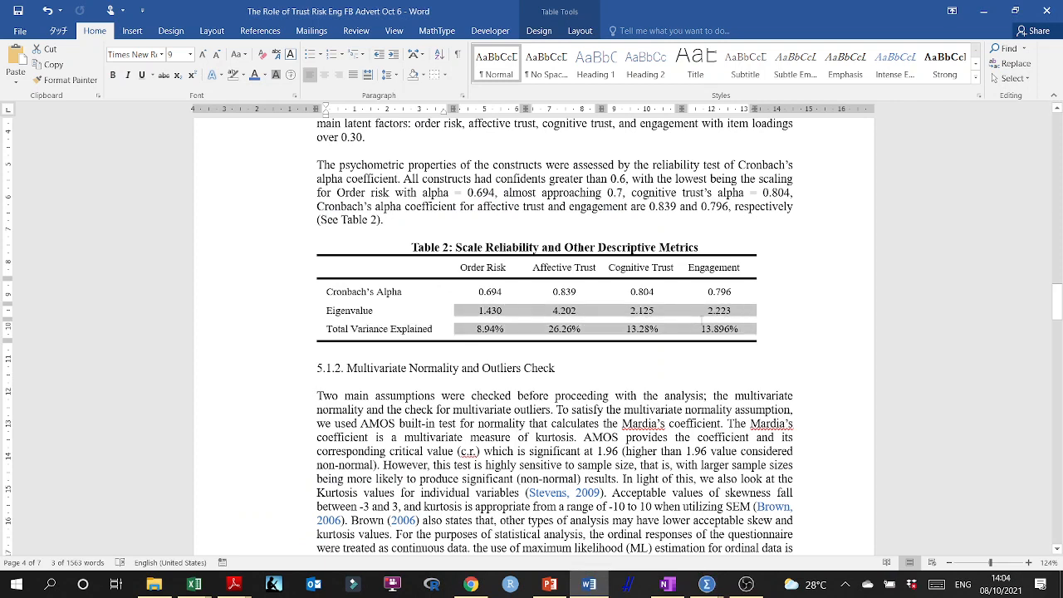
{"action": "left_click", "coordinate": [719, 333]}
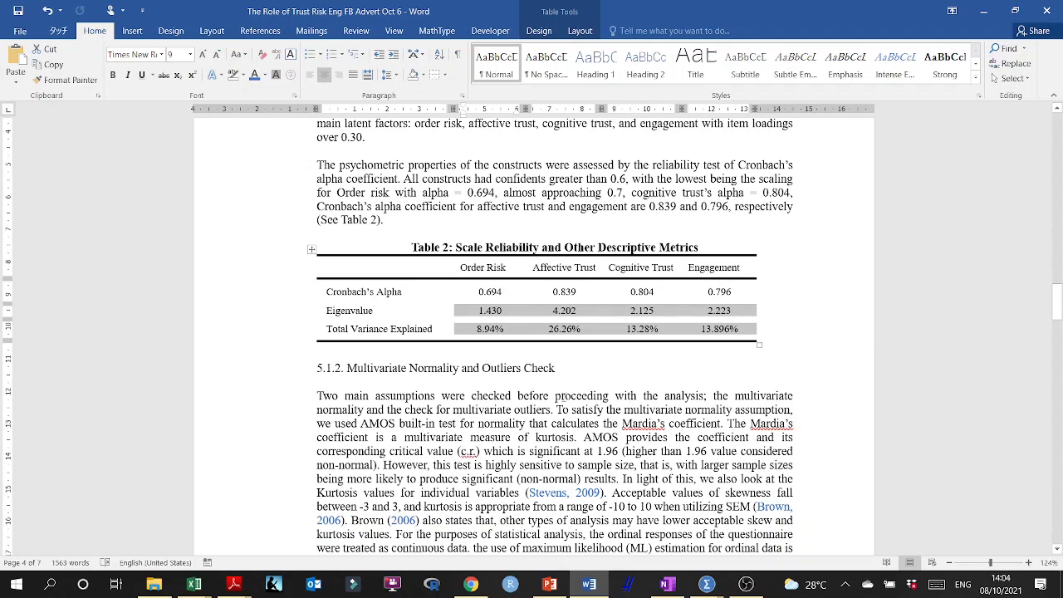
- Return to the SPSS output and find the Item-Total Statistics table of the earlier reliability analysis
{"action": "key", "text": "alt+Tab"}
{"action": "scroll", "coordinate": [430, 413], "scroll_direction": "down", "scroll_amount": 5}
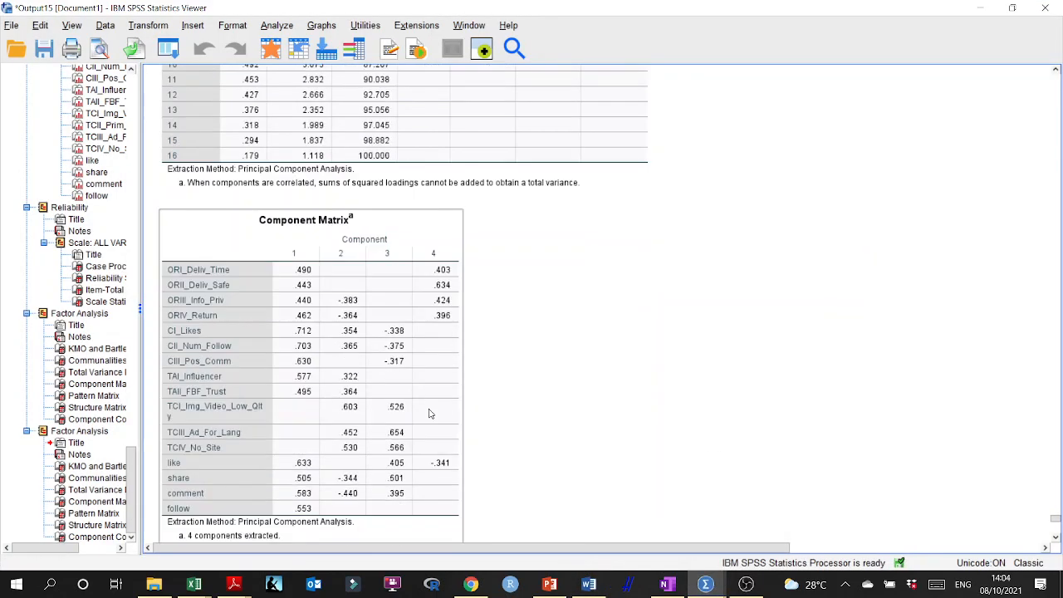
{"action": "scroll", "coordinate": [430, 413], "scroll_direction": "down", "scroll_amount": 15}
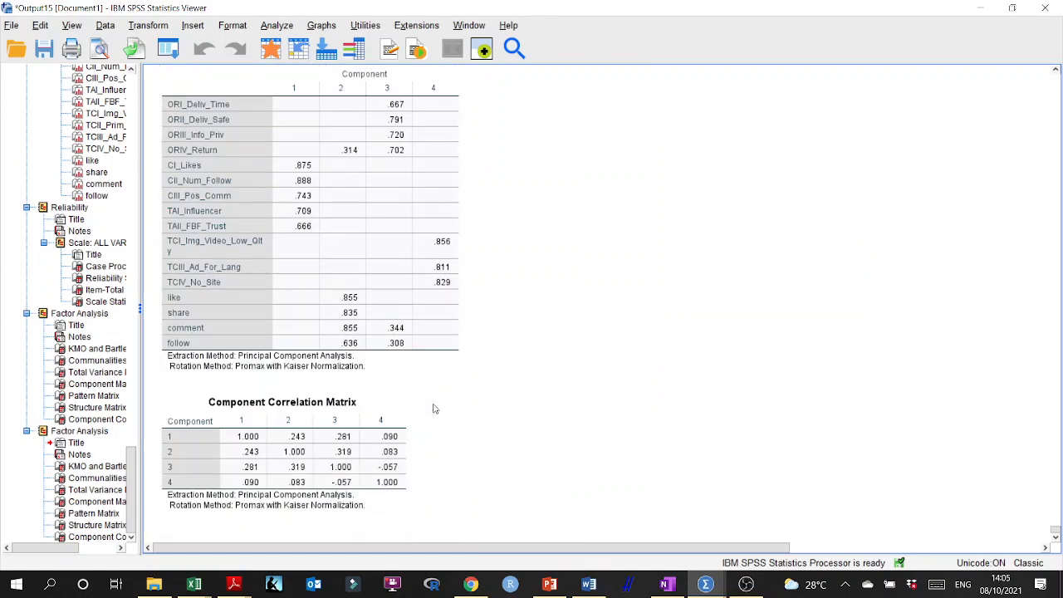
{"action": "scroll", "coordinate": [621, 424], "scroll_direction": "down", "scroll_amount": 15}
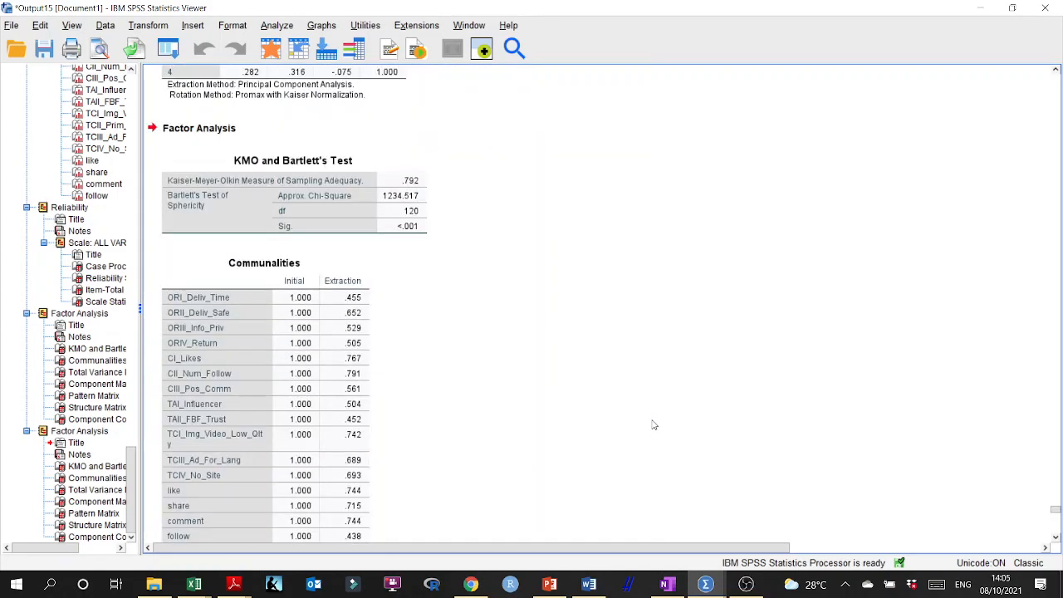
{"action": "scroll", "coordinate": [654, 425], "scroll_direction": "up", "scroll_amount": 15}
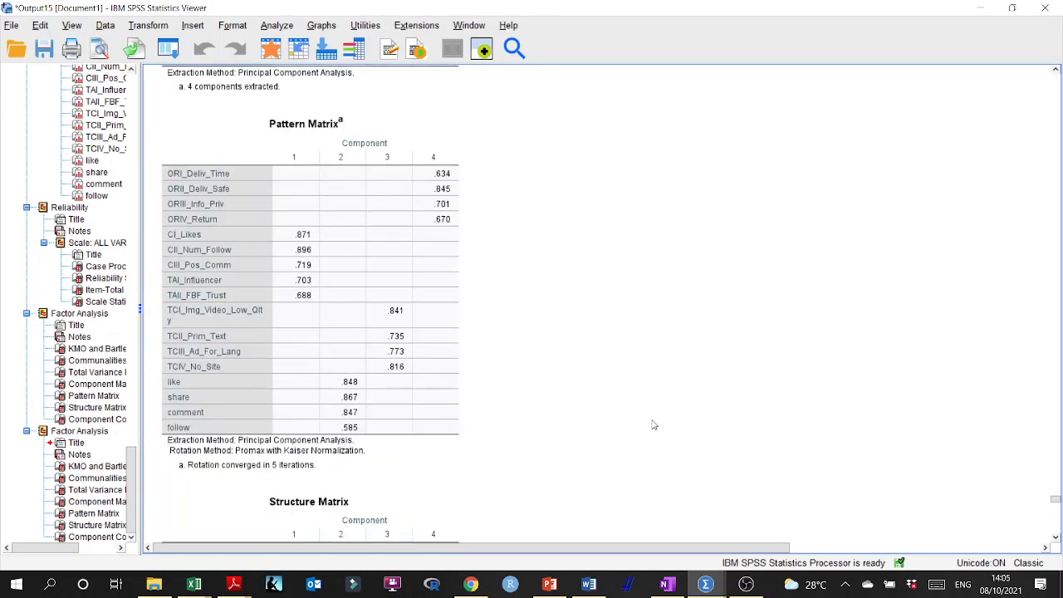
{"action": "scroll", "coordinate": [654, 425], "scroll_direction": "up", "scroll_amount": 20}
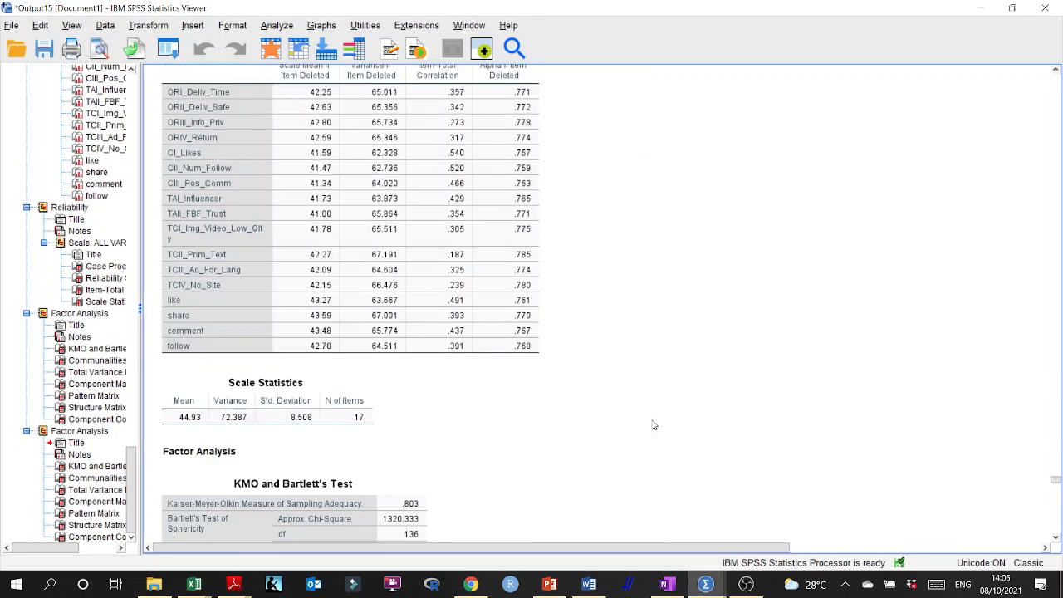
{"action": "scroll", "coordinate": [654, 425], "scroll_direction": "up", "scroll_amount": 5}
{"action": "scroll", "coordinate": [654, 425], "scroll_direction": "down", "scroll_amount": 3}
{"action": "left_click", "coordinate": [420, 234]}
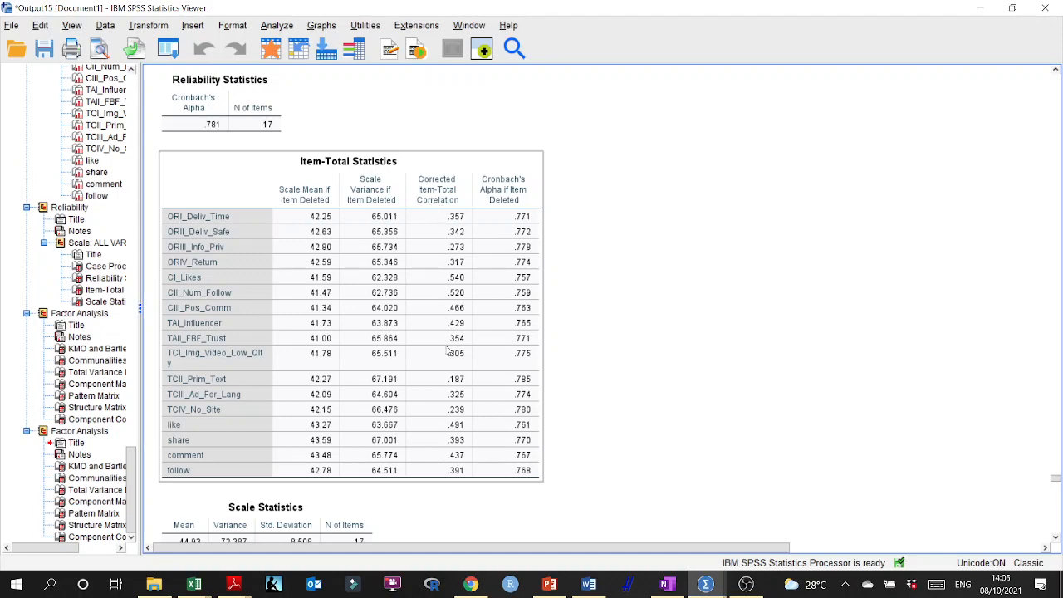
- Examine the reliability output's Case Processing Summary, its scale heading and the Cronbach's Alpha in Reliability Statistics
{"action": "scroll", "coordinate": [474, 282], "scroll_direction": "up", "scroll_amount": 3}
{"action": "left_click", "coordinate": [296, 220]}
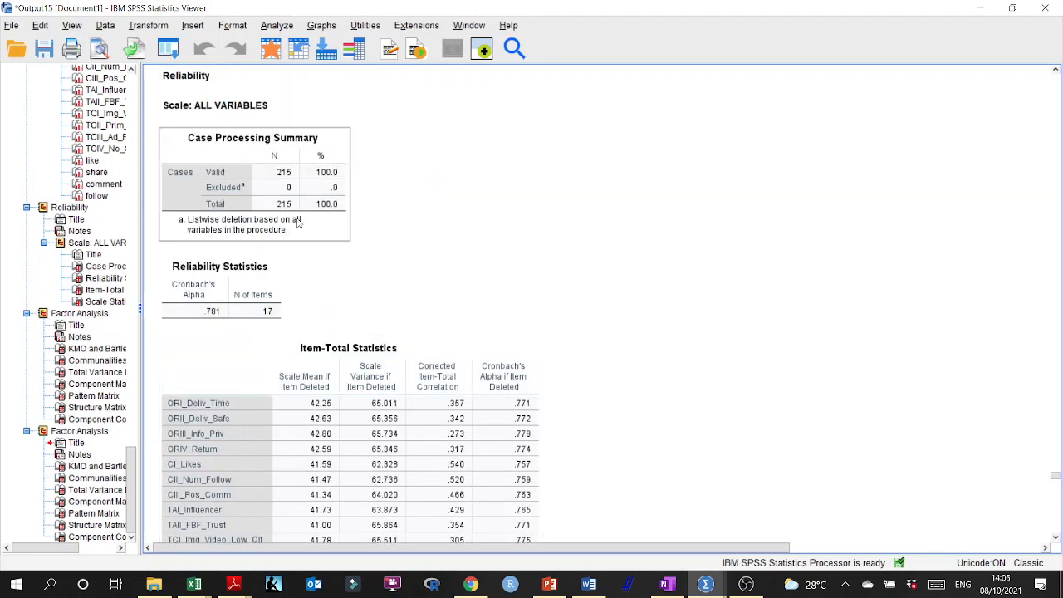
{"action": "left_click", "coordinate": [263, 106]}
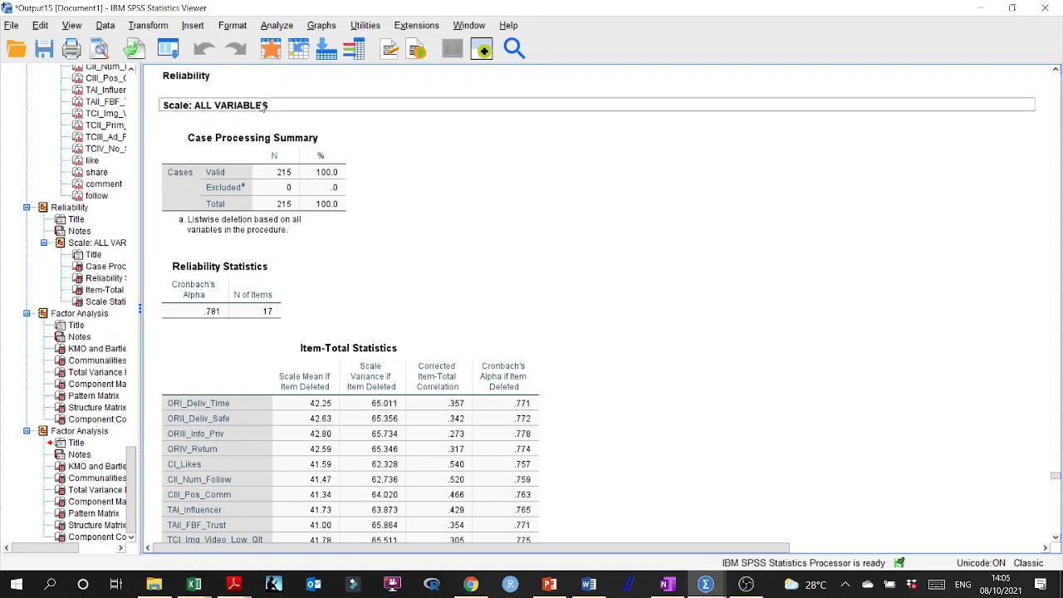
{"action": "left_click", "coordinate": [225, 314]}
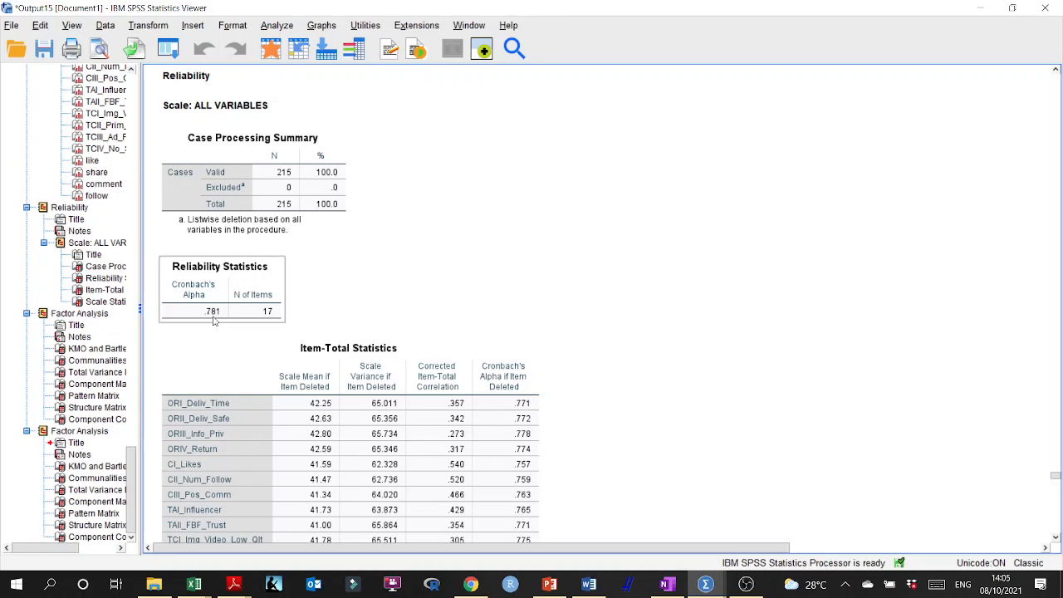
- Return to the data and set up a Reliability Analysis, removing the items from CI_Likes to follow so only the four OR items remain
{"action": "left_click", "coordinate": [980, 7]}
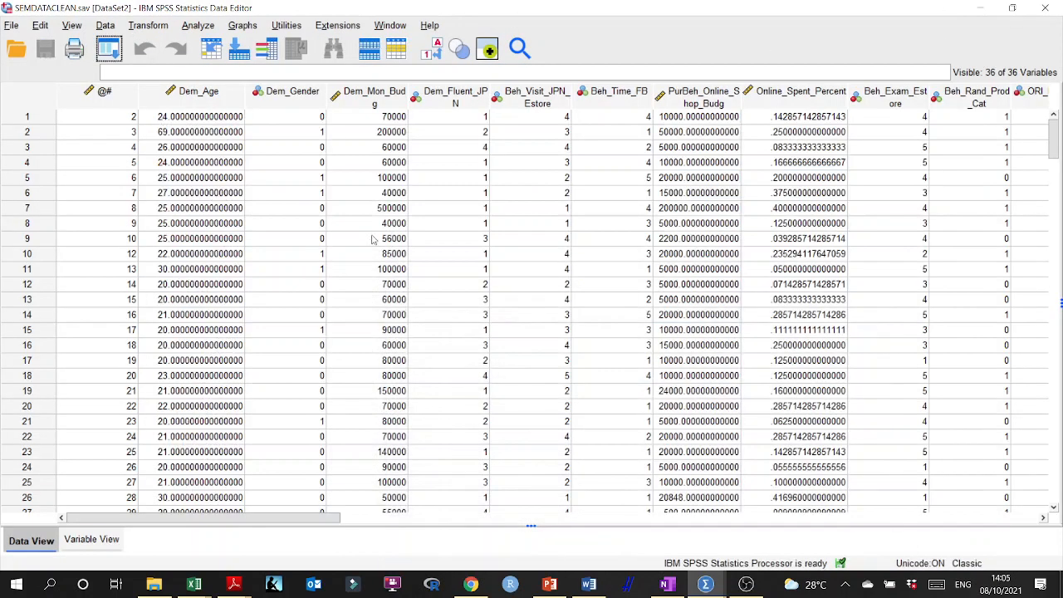
{"action": "left_click", "coordinate": [198, 27]}
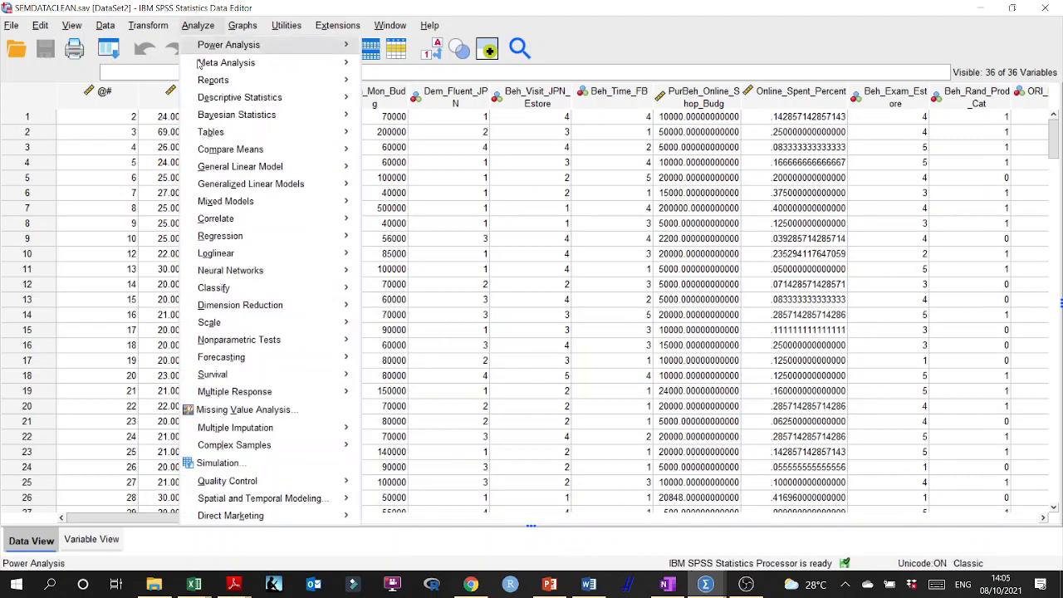
{"action": "mouse_move", "coordinate": [250, 307]}
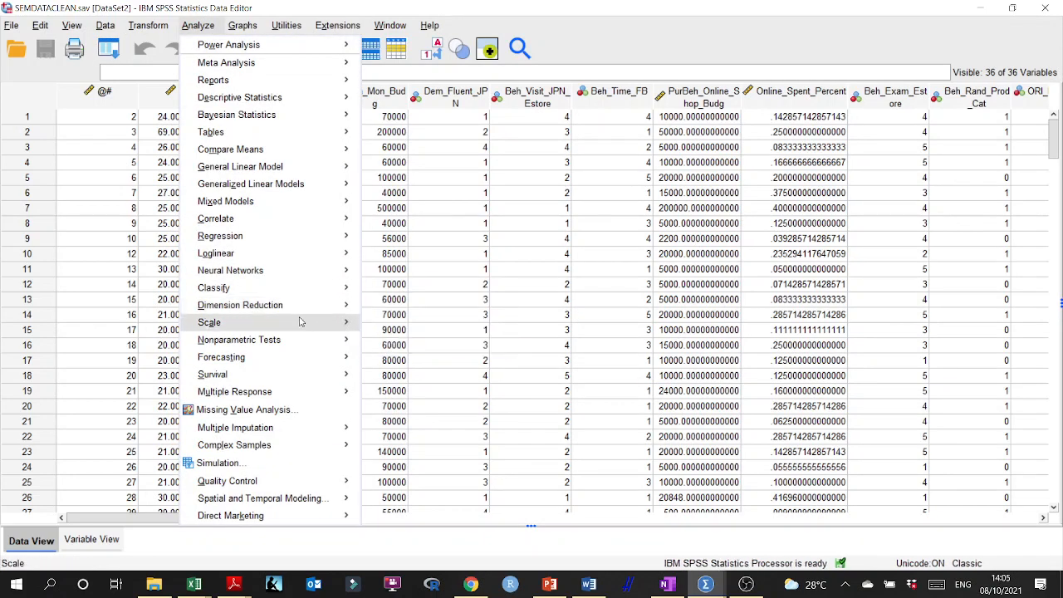
{"action": "mouse_move", "coordinate": [299, 323]}
{"action": "left_click", "coordinate": [414, 326]}
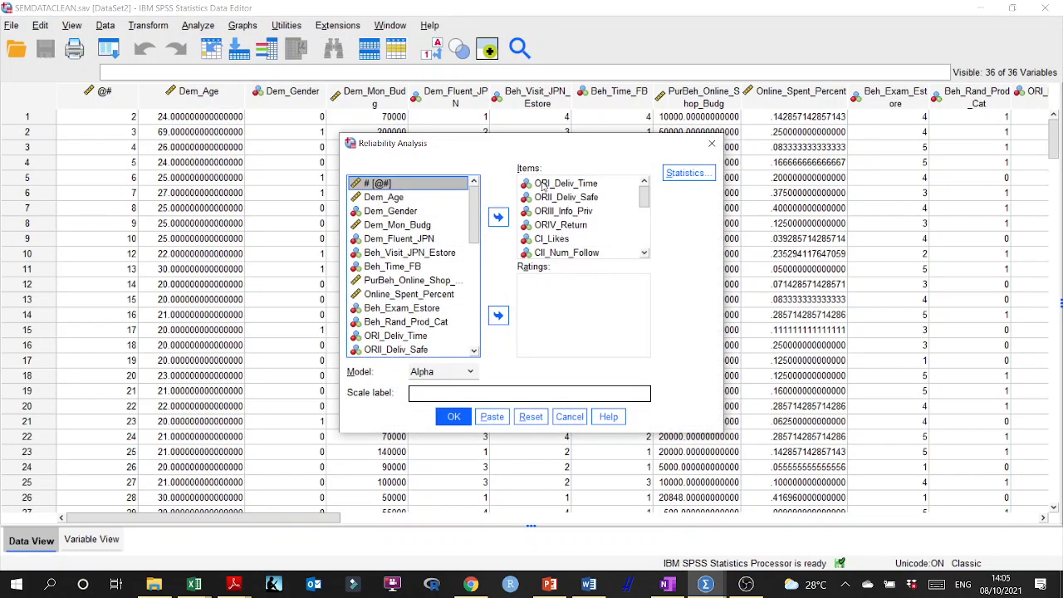
{"action": "left_click", "coordinate": [547, 241]}
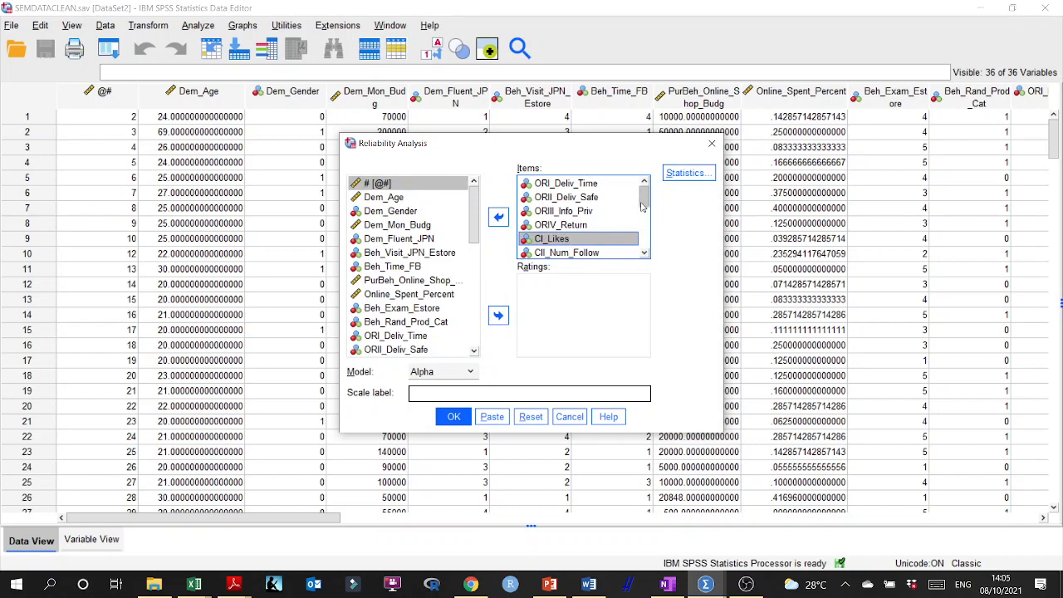
{"action": "left_click_drag", "start_coordinate": [645, 203], "coordinate": [646, 245]}
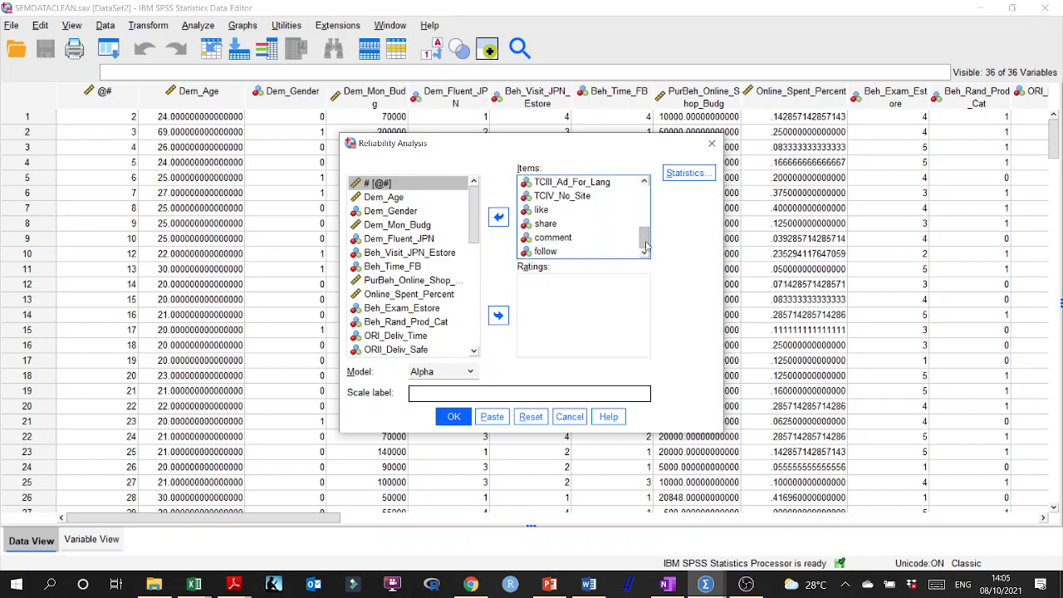
{"action": "left_click", "coordinate": [553, 251], "text": "shift"}
{"action": "left_click", "coordinate": [502, 218]}
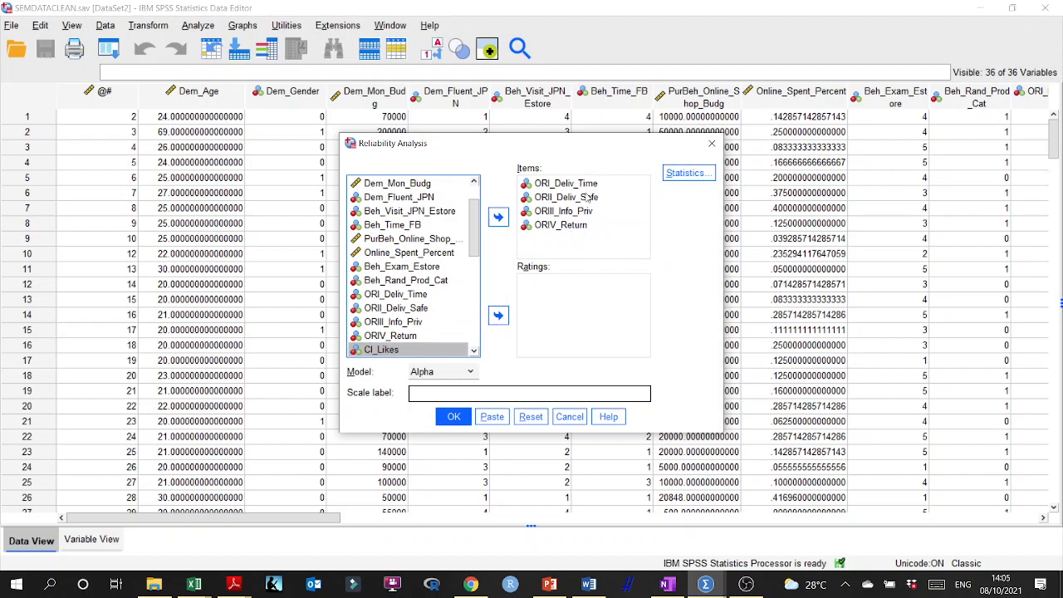
- Label the scale OR, run the reliability analysis and view its Reliability Statistics and Item-Total Statistics
{"action": "left_click", "coordinate": [462, 391]}
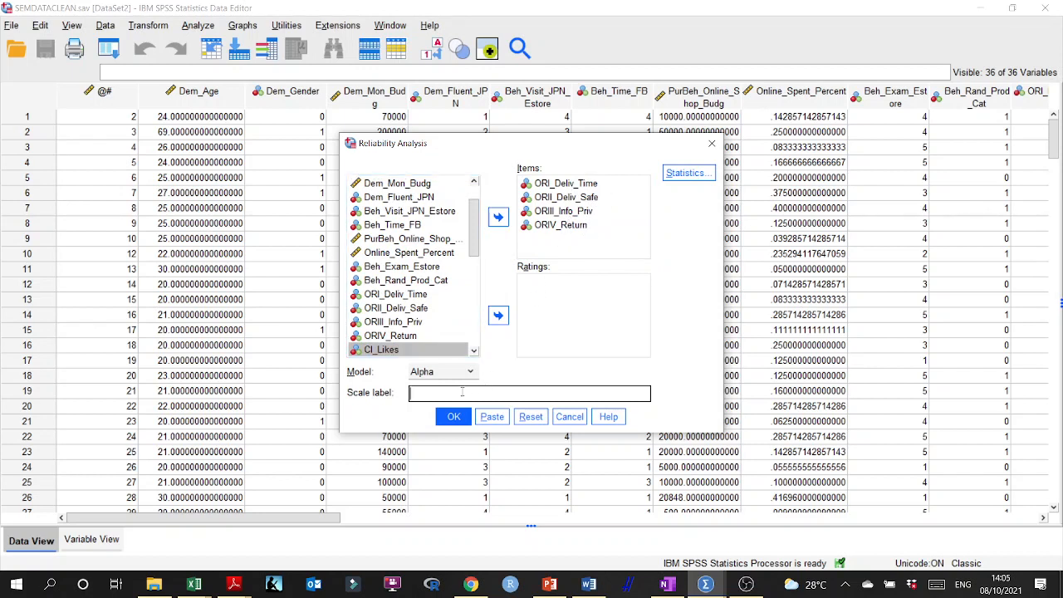
{"action": "type", "text": "O"}
{"action": "key", "text": "BackSpace"}
{"action": "type", "text": "OR"}
{"action": "left_click", "coordinate": [454, 417]}
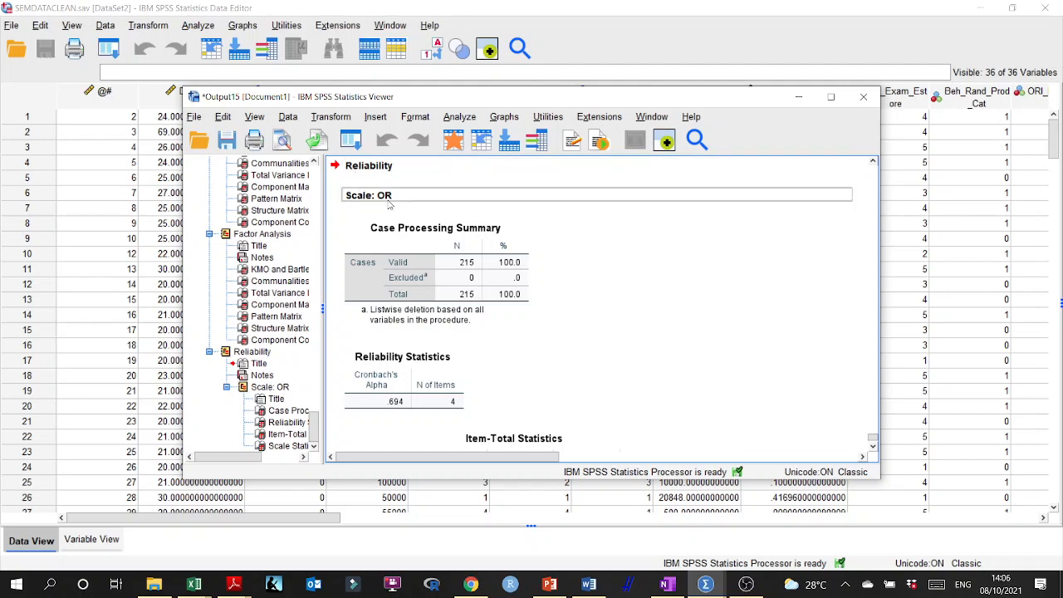
{"action": "scroll", "coordinate": [397, 218], "scroll_direction": "down", "scroll_amount": 1}
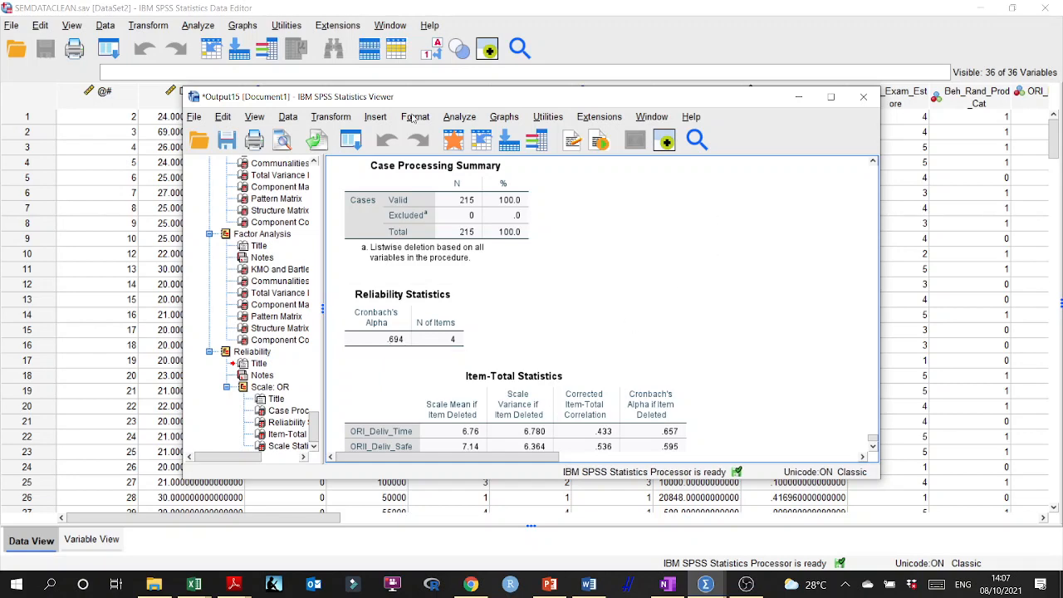
- Reopen the Reliability Analysis from the data and remove the four OR items from the scale
{"action": "left_click", "coordinate": [245, 26]}
{"action": "mouse_move", "coordinate": [206, 29]}
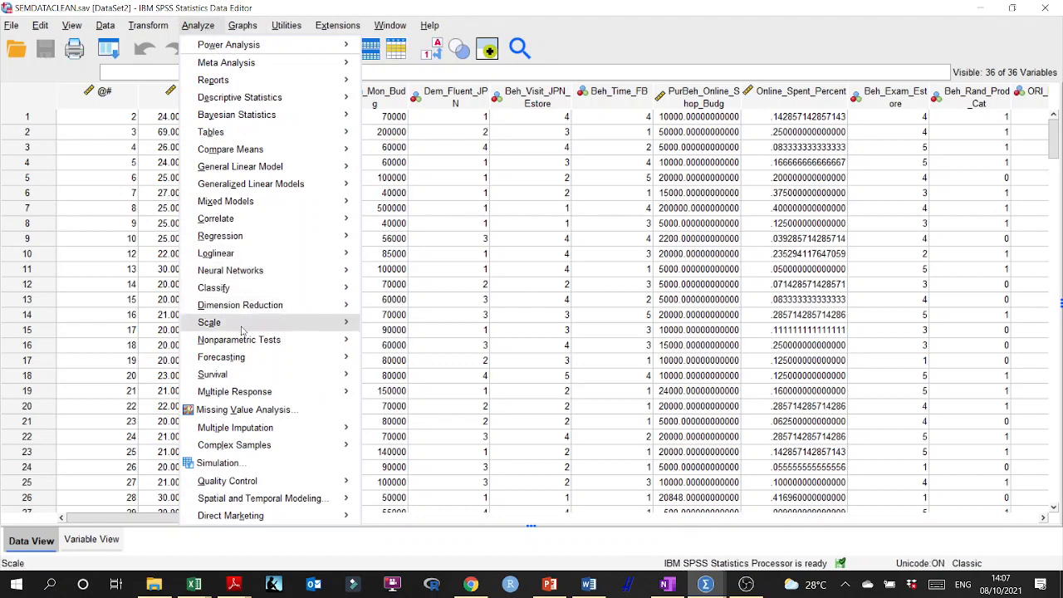
{"action": "mouse_move", "coordinate": [267, 331]}
{"action": "left_click", "coordinate": [407, 326]}
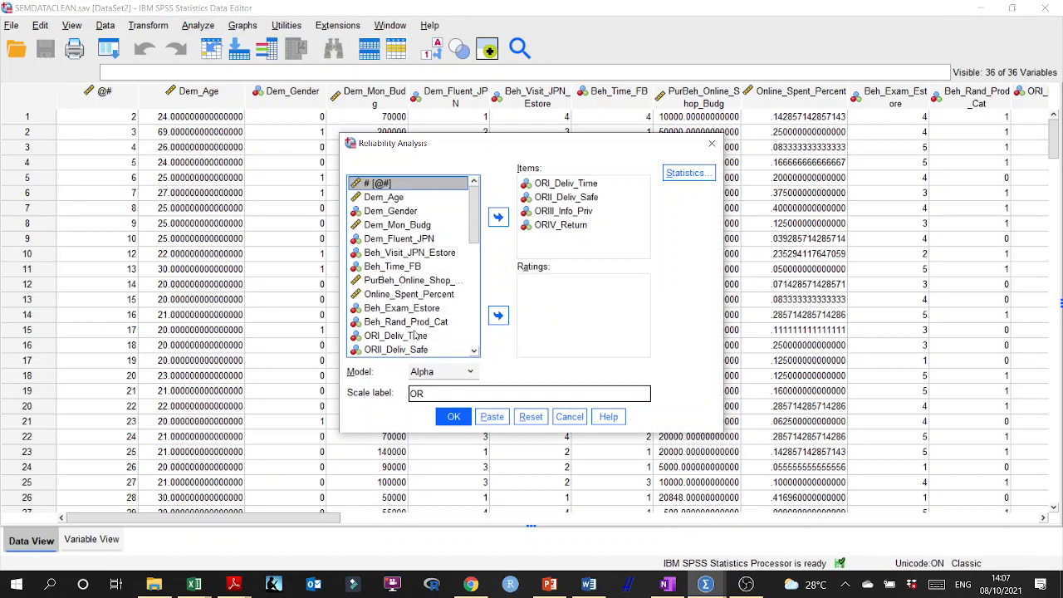
{"action": "left_click", "coordinate": [540, 226], "text": "shift"}
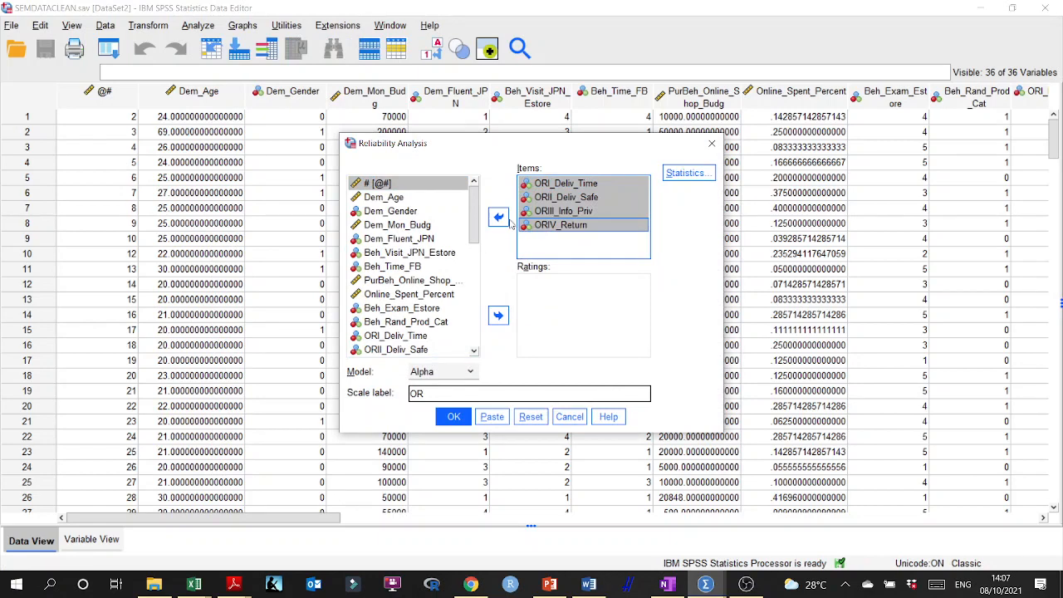
{"action": "left_click", "coordinate": [498, 218]}
- Add CI_Likes, CII_Num_Follow, CIII_Pos_Comm, TAI_Influencer and TAII_FBF_Trust as the reliability items, leaving out CVI_Neg_Comm
{"action": "left_click_drag", "start_coordinate": [475, 218], "coordinate": [478, 264]}
{"action": "left_click", "coordinate": [398, 229]}
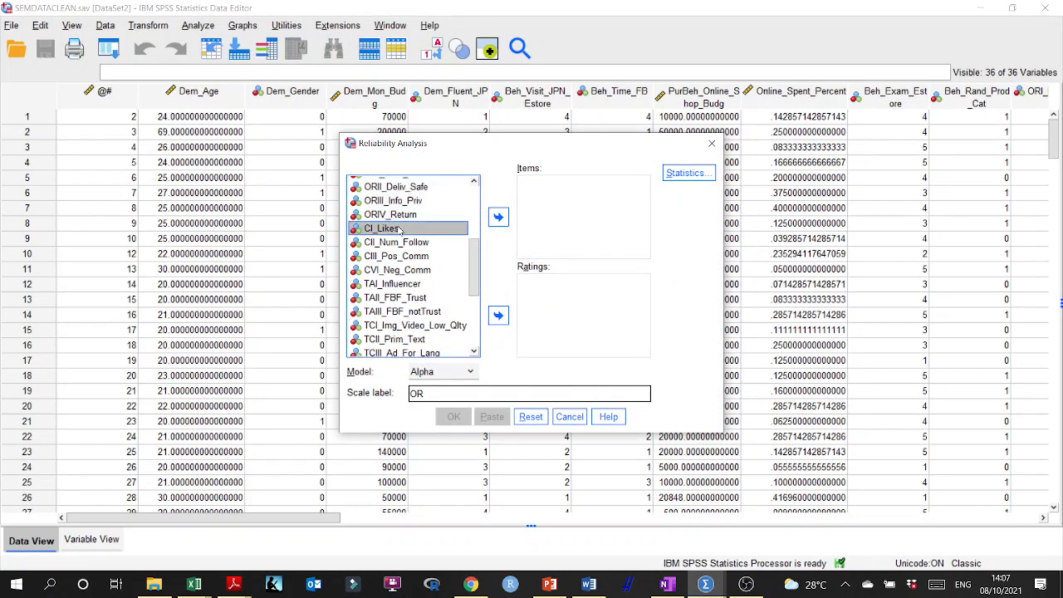
{"action": "left_click", "coordinate": [386, 299], "text": "shift"}
{"action": "left_click", "coordinate": [499, 217]}
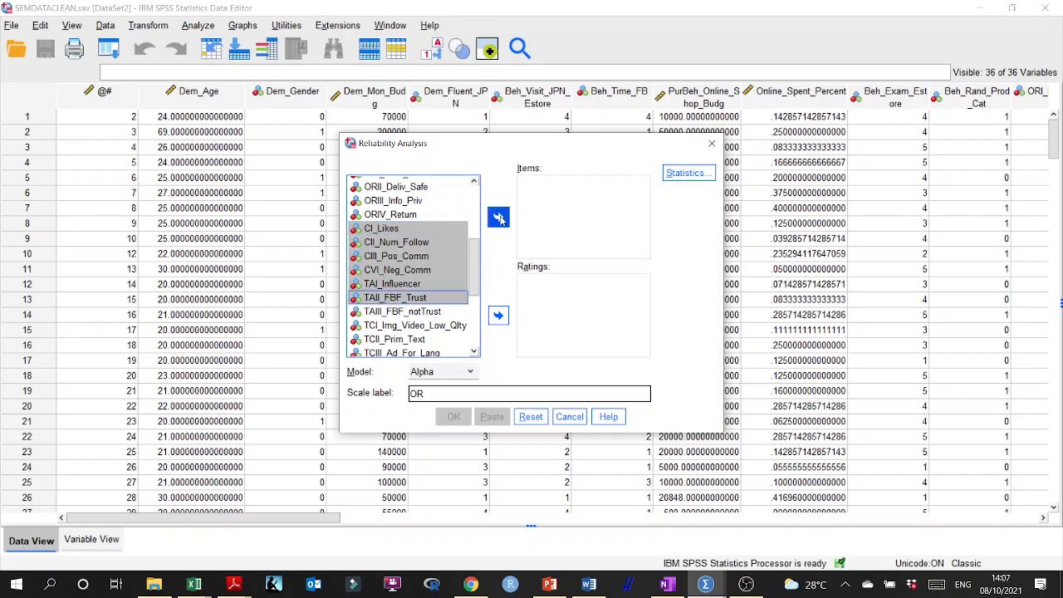
{"action": "left_click", "coordinate": [568, 225]}
{"action": "left_click", "coordinate": [499, 217]}
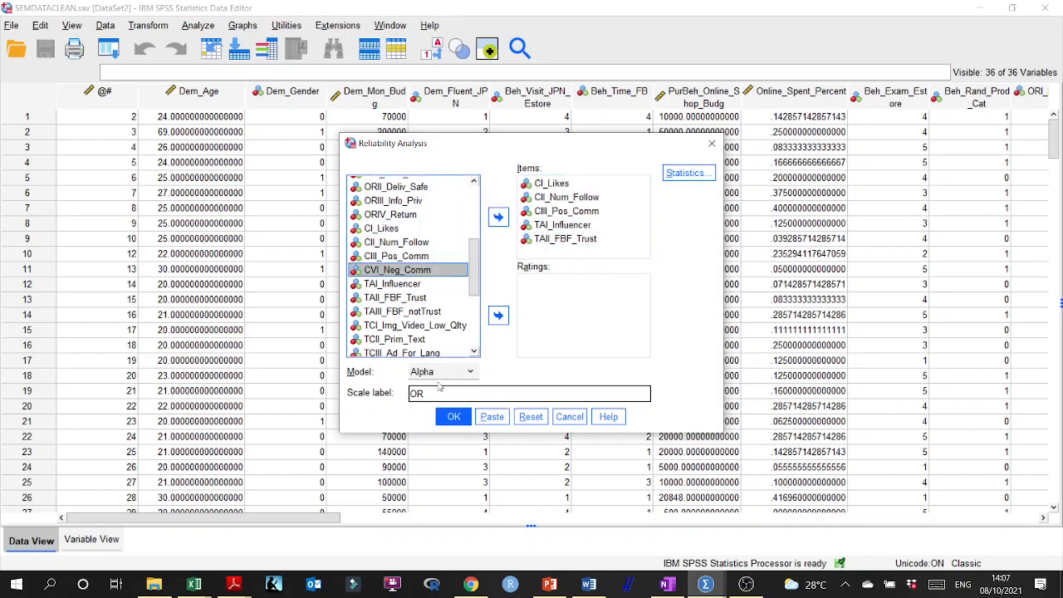
- Change the scale label to AT, run the reliability analysis and check its Cronbach's Alpha
{"action": "left_click_drag", "start_coordinate": [440, 393], "coordinate": [384, 398]}
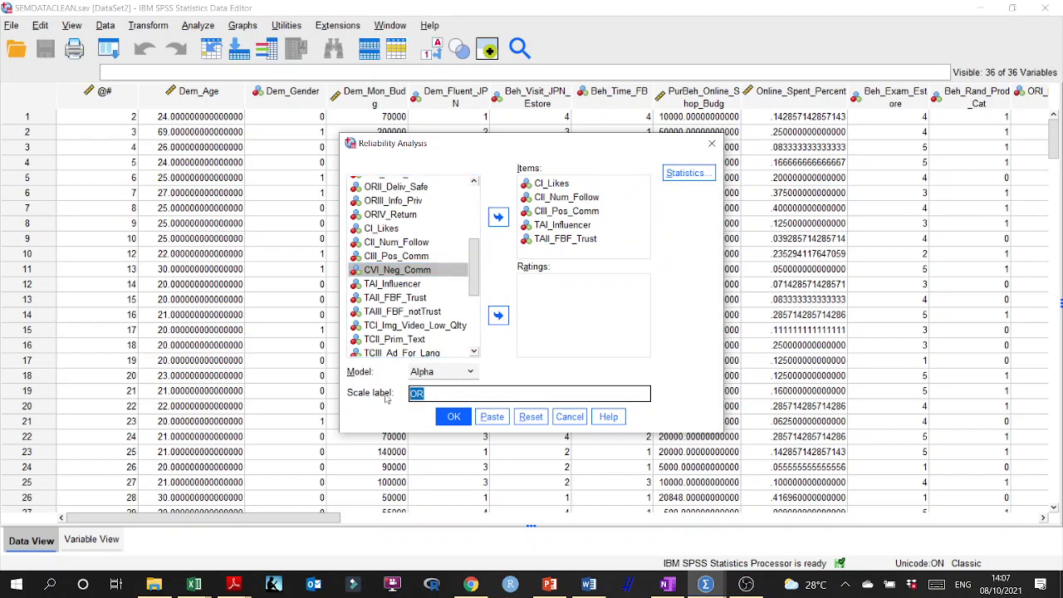
{"action": "type", "text": "S"}
{"action": "key", "text": "BackSpace"}
{"action": "type", "text": "AT"}
{"action": "left_click", "coordinate": [454, 417]}
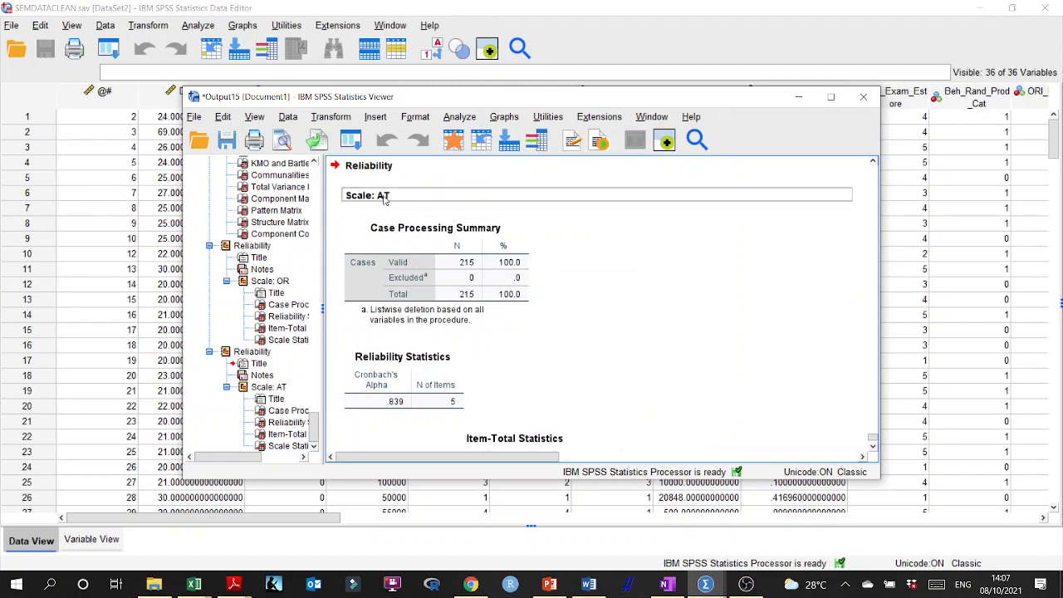
{"action": "left_click", "coordinate": [431, 242]}
{"action": "left_click", "coordinate": [399, 402]}
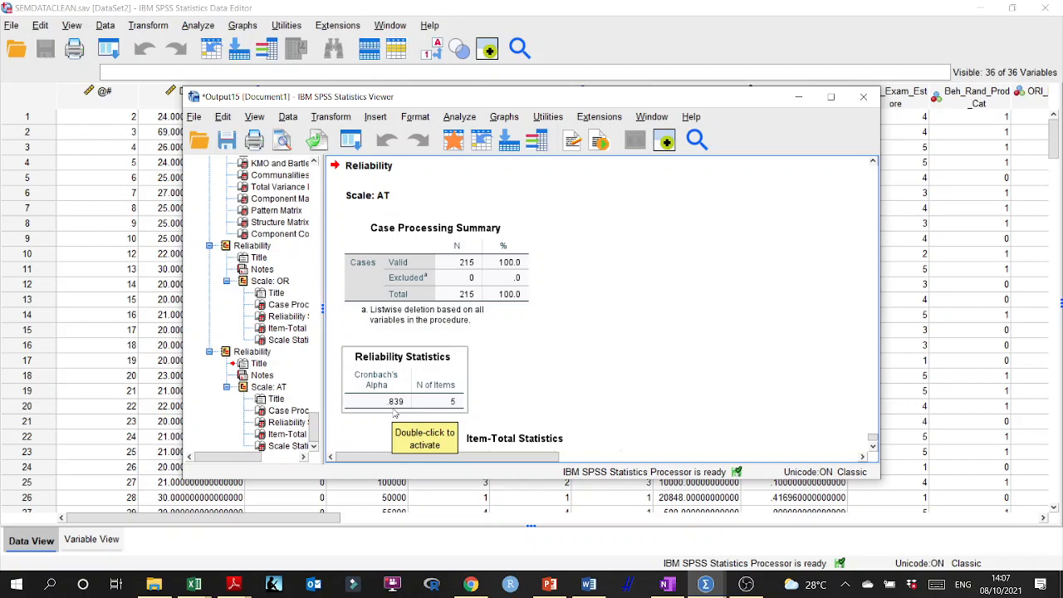
- Switch to the Word paper and highlight the Cronbach's Alpha row for all four constructs in Table 2
{"action": "left_click", "coordinate": [589, 584]}
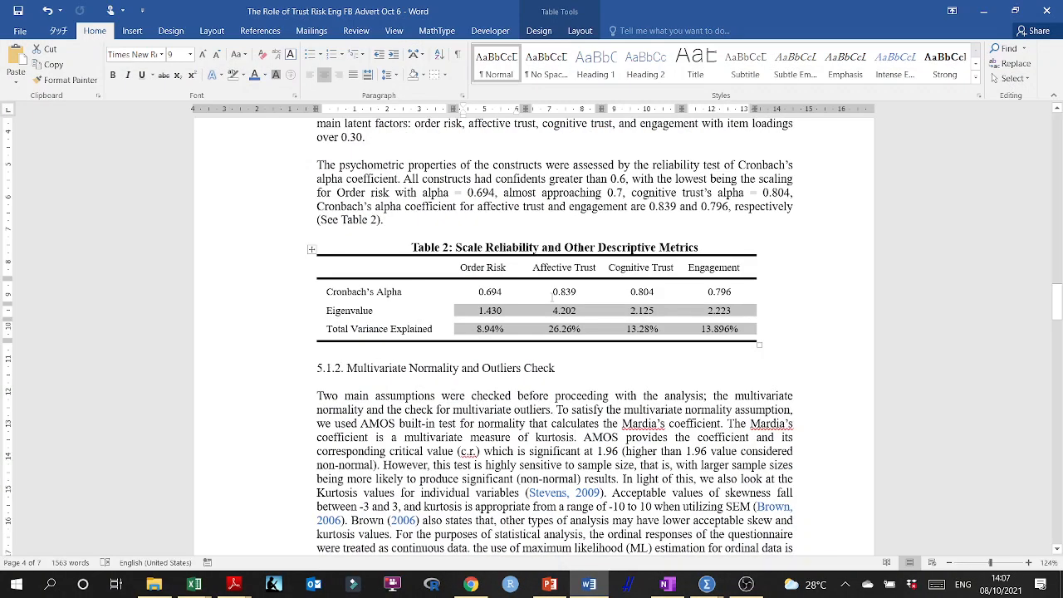
{"action": "left_click", "coordinate": [481, 292]}
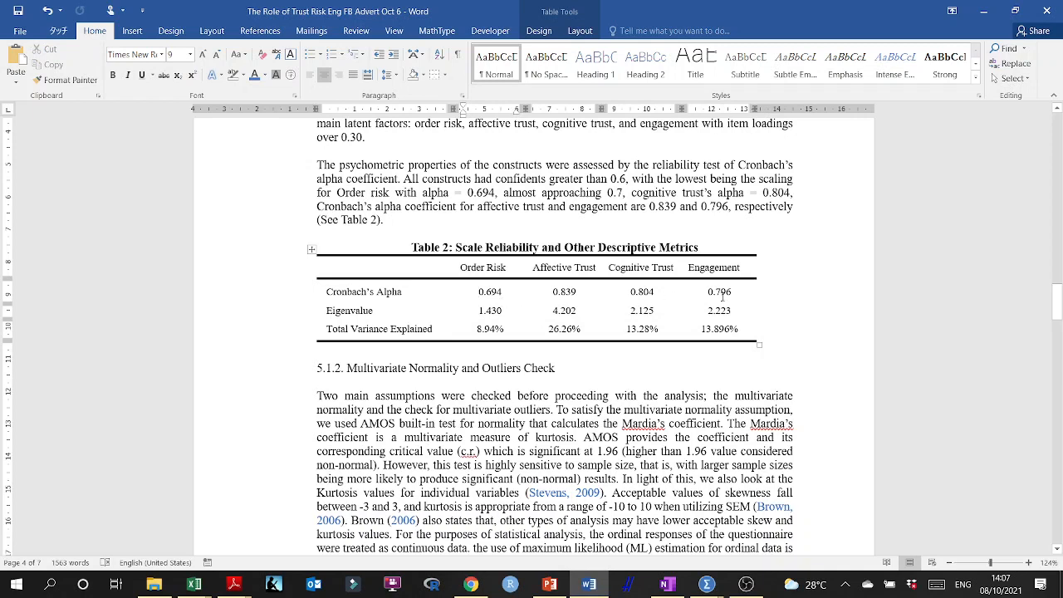
{"action": "left_click_drag", "start_coordinate": [737, 292], "coordinate": [324, 292]}
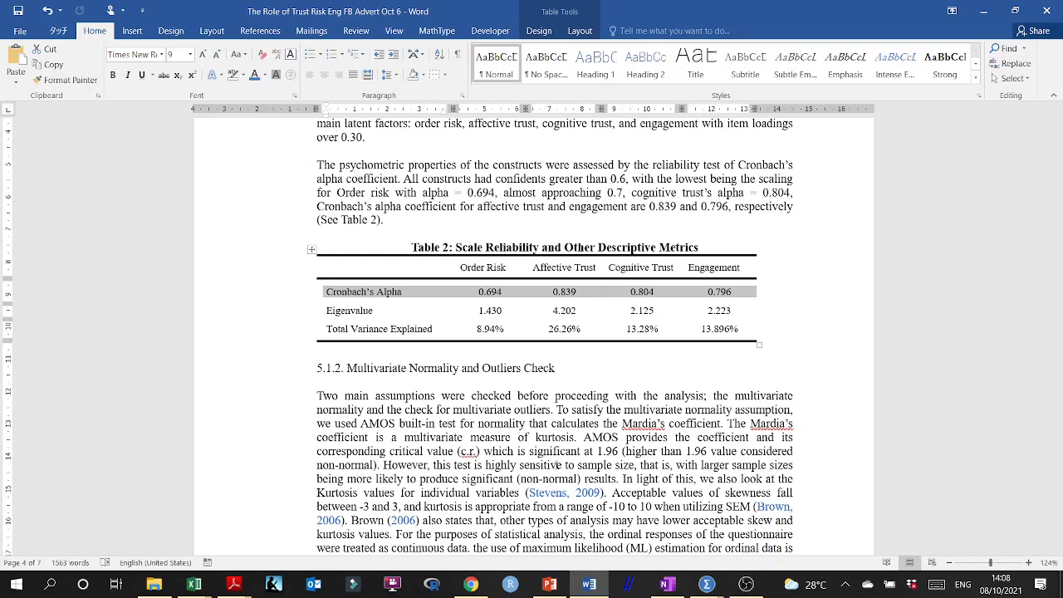
- Review the pattern matrix before and after elimination in Table 1, and return to Table 2
{"action": "scroll", "coordinate": [556, 465], "scroll_direction": "up", "scroll_amount": 12}
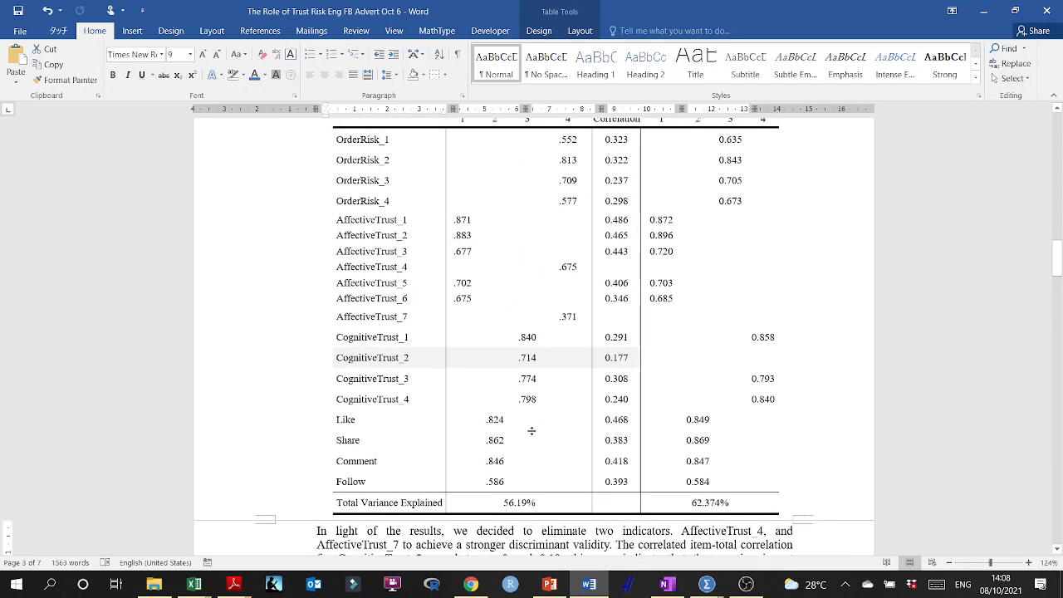
{"action": "scroll", "coordinate": [609, 147], "scroll_direction": "up", "scroll_amount": 1}
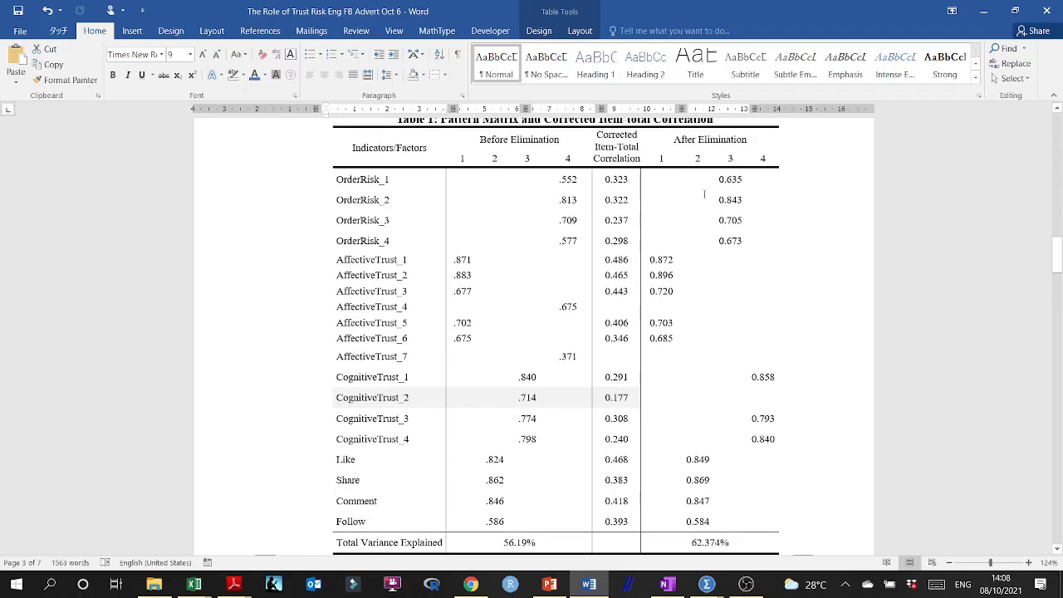
{"action": "scroll", "coordinate": [411, 247], "scroll_direction": "down", "scroll_amount": 1}
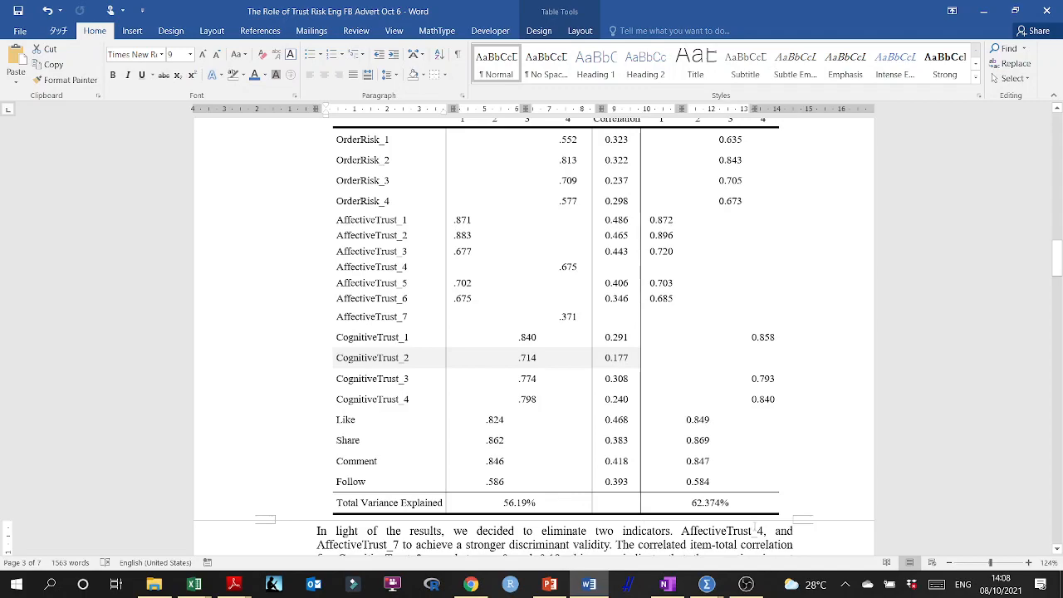
{"action": "scroll", "coordinate": [385, 244], "scroll_direction": "down", "scroll_amount": 15}
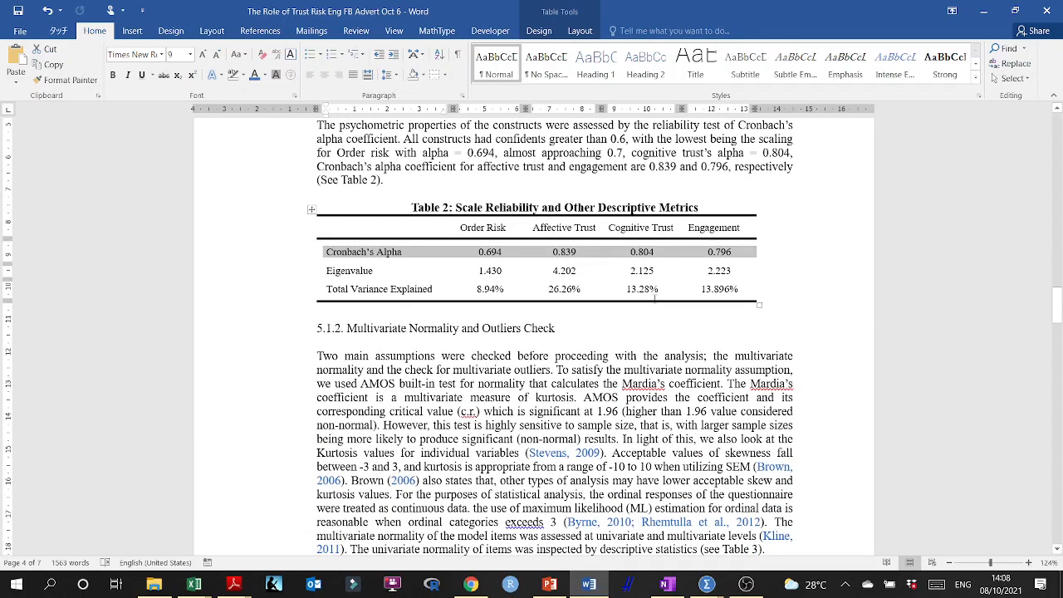
{"action": "left_click", "coordinate": [610, 277]}
- Insert the word "Multivariate" before "Outliers" in the section 5.1.2 heading
{"action": "scroll", "coordinate": [610, 277], "scroll_direction": "down", "scroll_amount": 2}
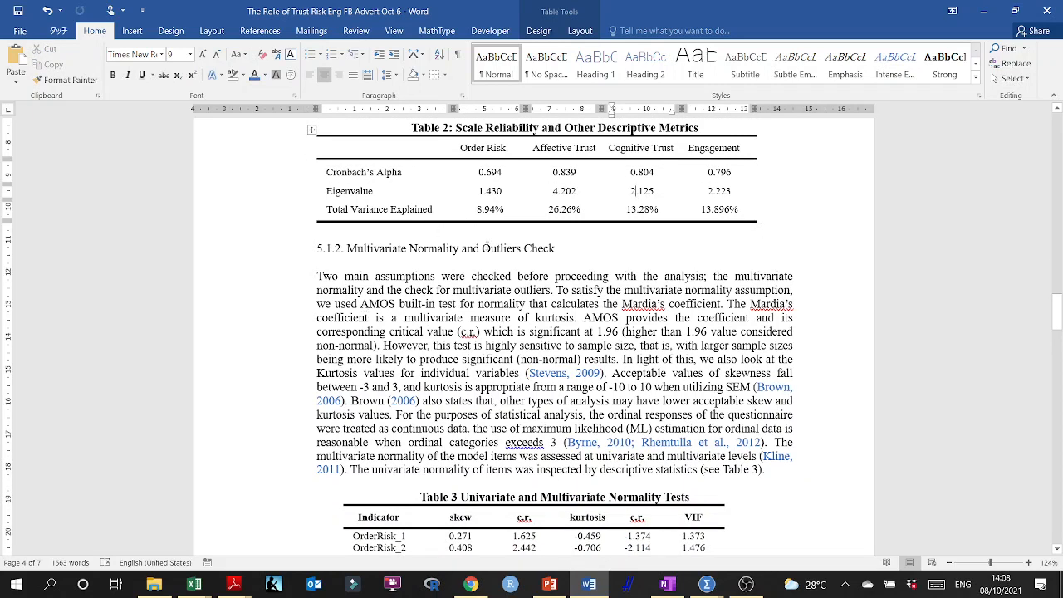
{"action": "left_click", "coordinate": [485, 248]}
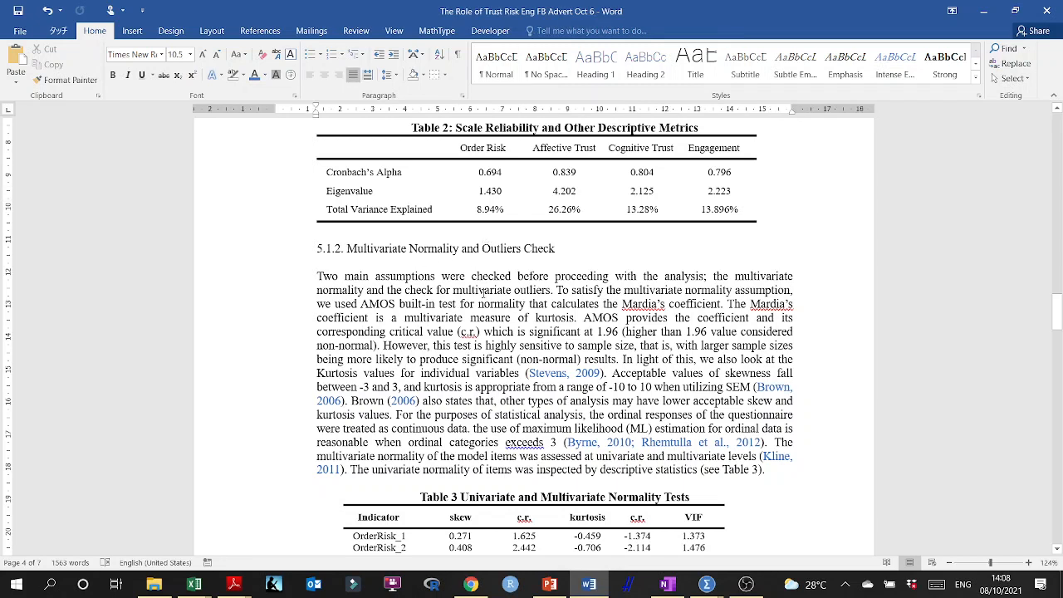
{"action": "type", "text": "Multivari"}
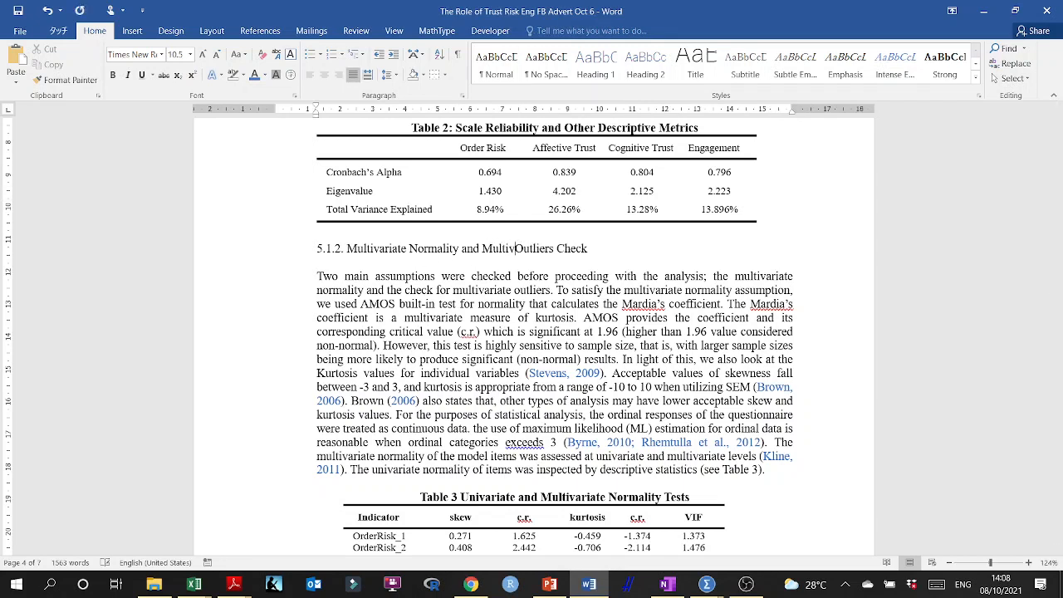
{"action": "type", "text": "ate"}
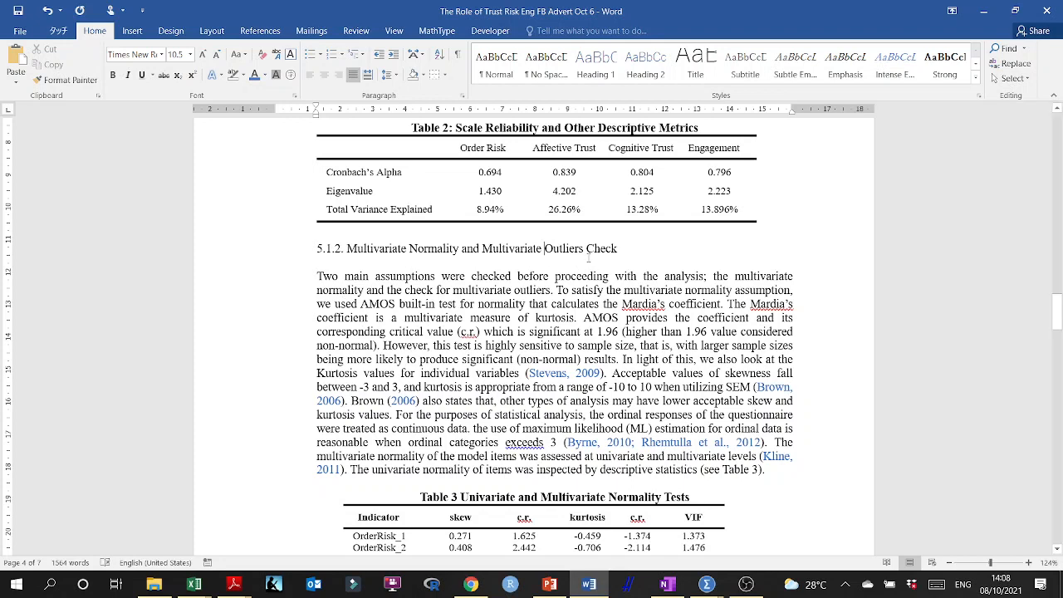
- Highlight "and Multivariate Outliers" in the 5.1.2 heading and look through Table 3 and the text up to section 5.1.3
{"action": "left_click_drag", "start_coordinate": [482, 247], "coordinate": [571, 250]}
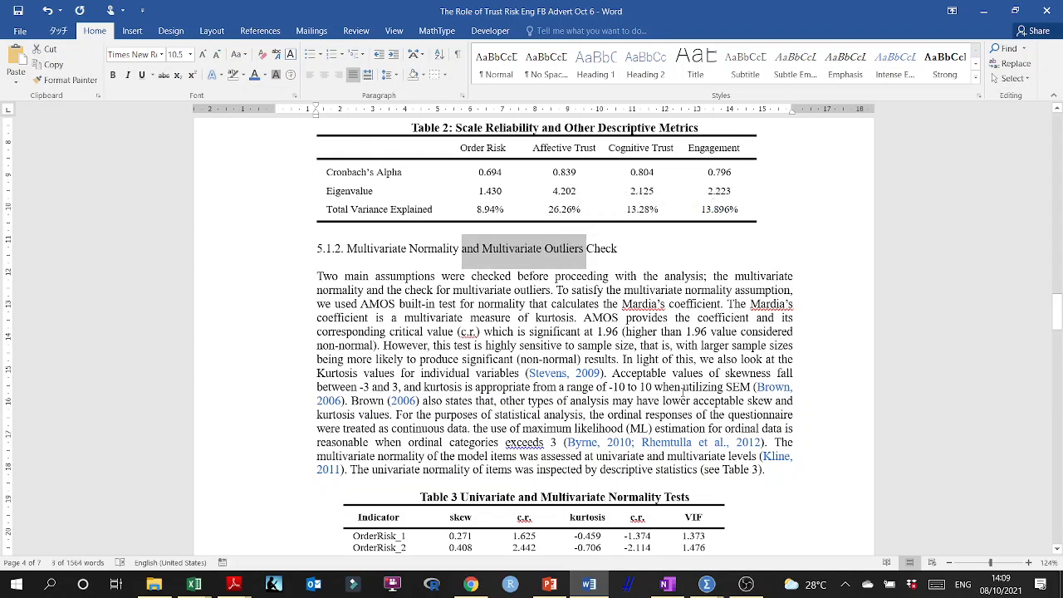
{"action": "scroll", "coordinate": [648, 395], "scroll_direction": "down", "scroll_amount": 3}
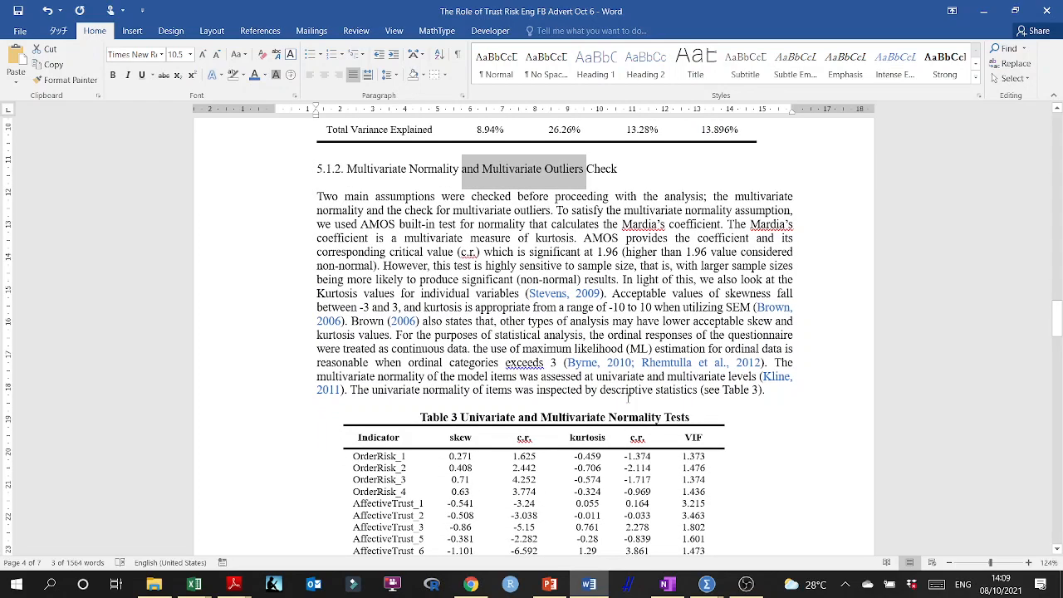
{"action": "scroll", "coordinate": [555, 332], "scroll_direction": "down", "scroll_amount": 4}
{"action": "scroll", "coordinate": [555, 332], "scroll_direction": "down", "scroll_amount": 5}
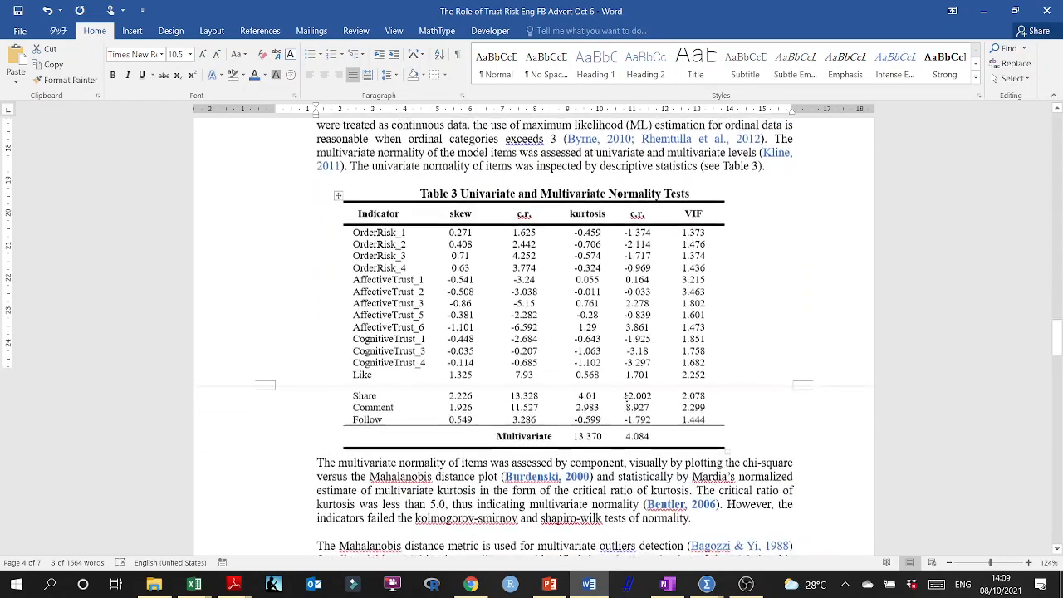
{"action": "scroll", "coordinate": [628, 398], "scroll_direction": "down", "scroll_amount": 3}
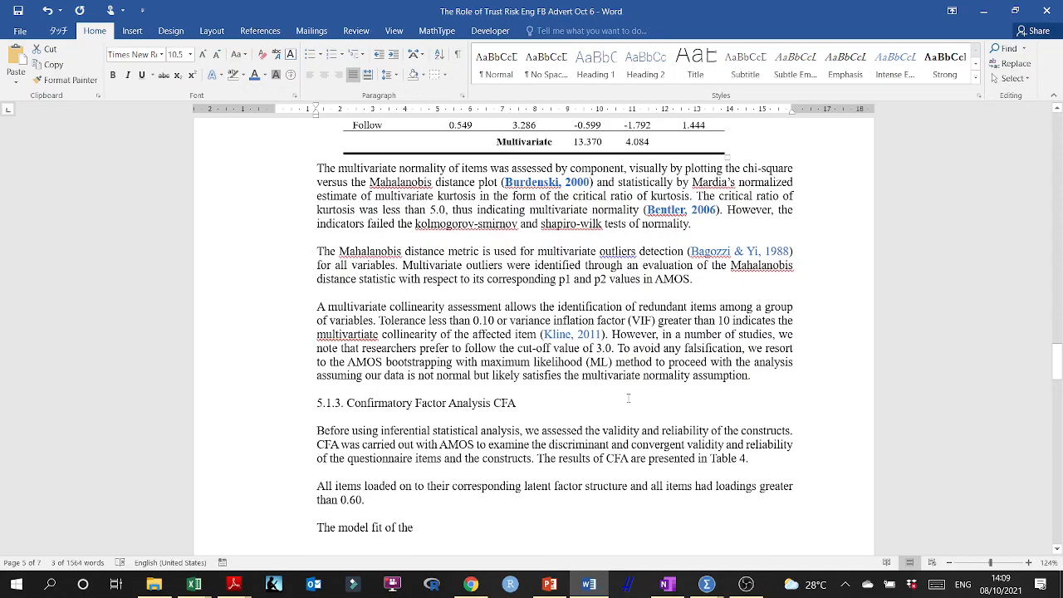
{"action": "scroll", "coordinate": [628, 398], "scroll_direction": "up", "scroll_amount": 14}
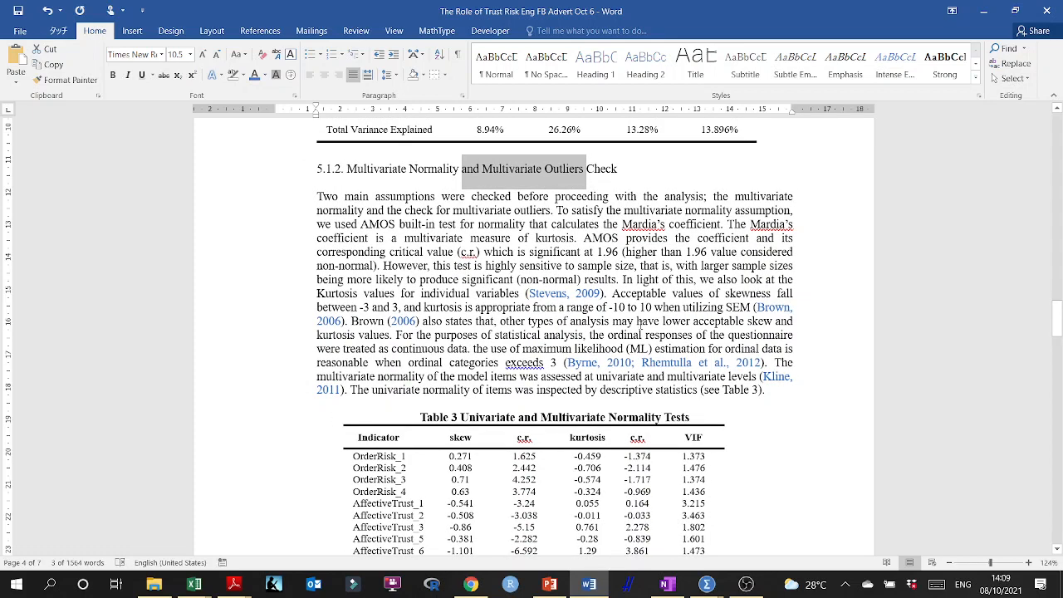
- Look back from Table 3 through Table 2 to the pattern matrix and item-total correlations in Table 1 and its introductory paragraph
{"action": "scroll", "coordinate": [639, 323], "scroll_direction": "down", "scroll_amount": 4}
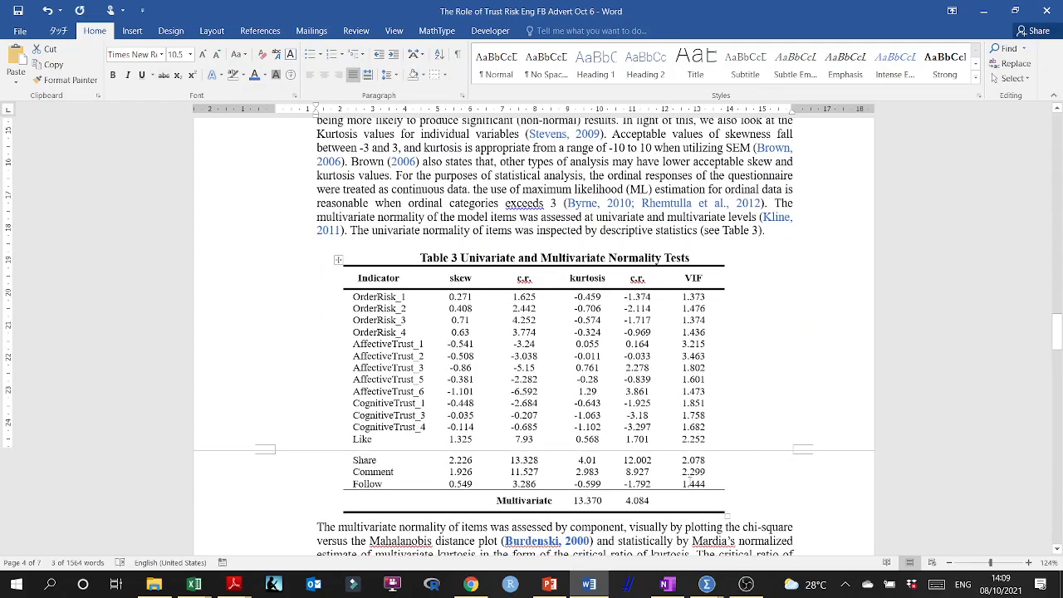
{"action": "scroll", "coordinate": [642, 315], "scroll_direction": "up", "scroll_amount": 20}
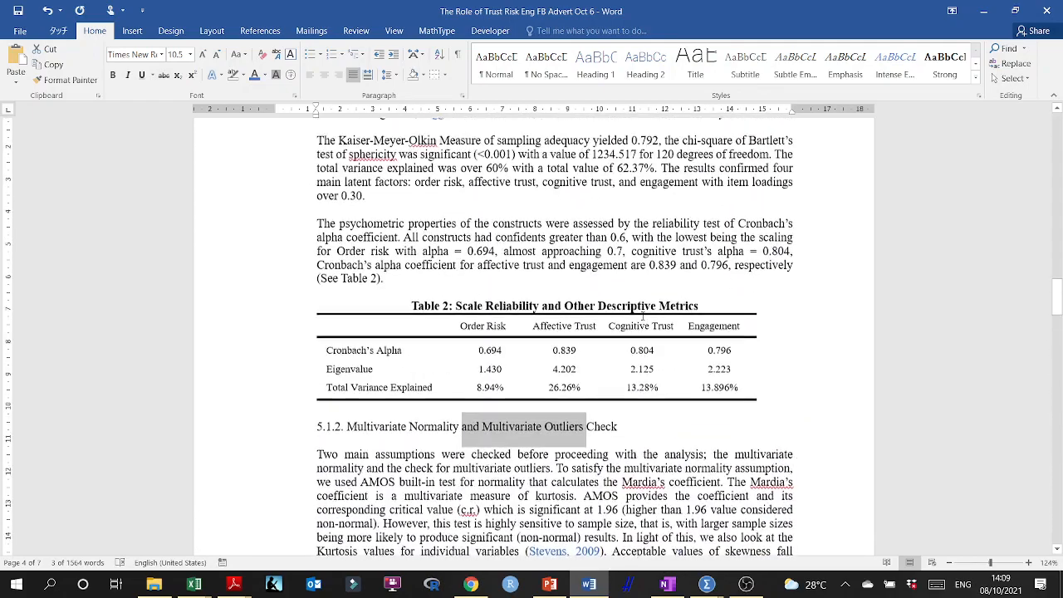
{"action": "scroll", "coordinate": [642, 316], "scroll_direction": "up", "scroll_amount": 1}
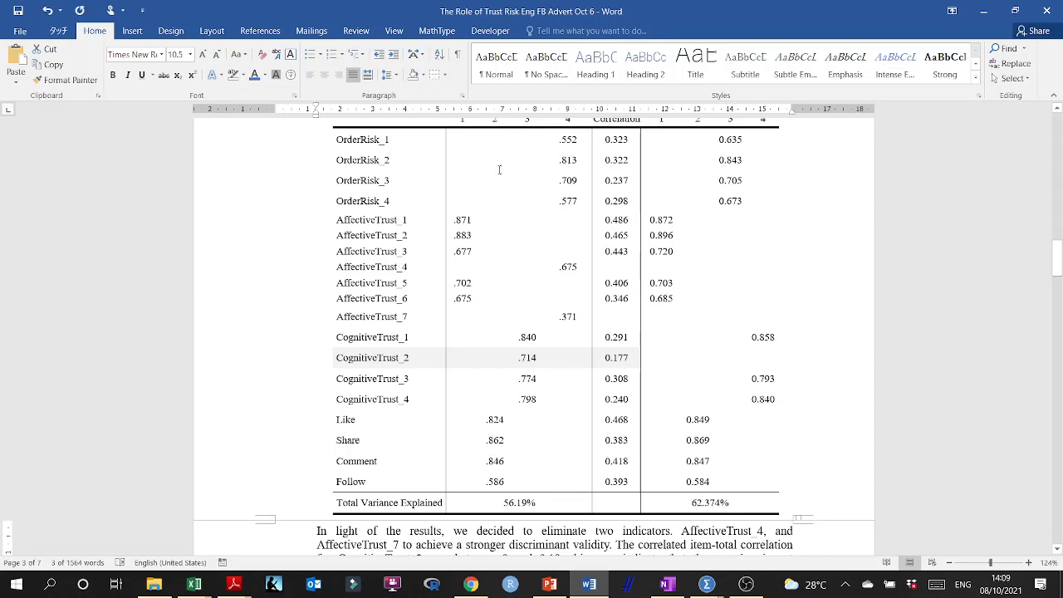
{"action": "scroll", "coordinate": [619, 266], "scroll_direction": "up", "scroll_amount": 2}
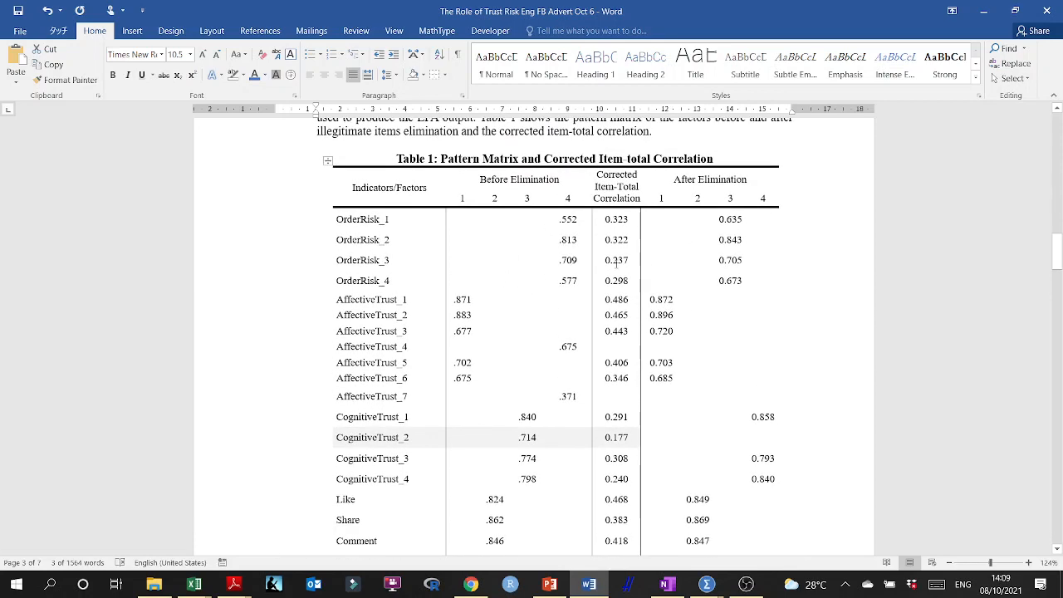
{"action": "scroll", "coordinate": [616, 260], "scroll_direction": "up", "scroll_amount": 1}
{"action": "scroll", "coordinate": [559, 331], "scroll_direction": "down", "scroll_amount": 6}
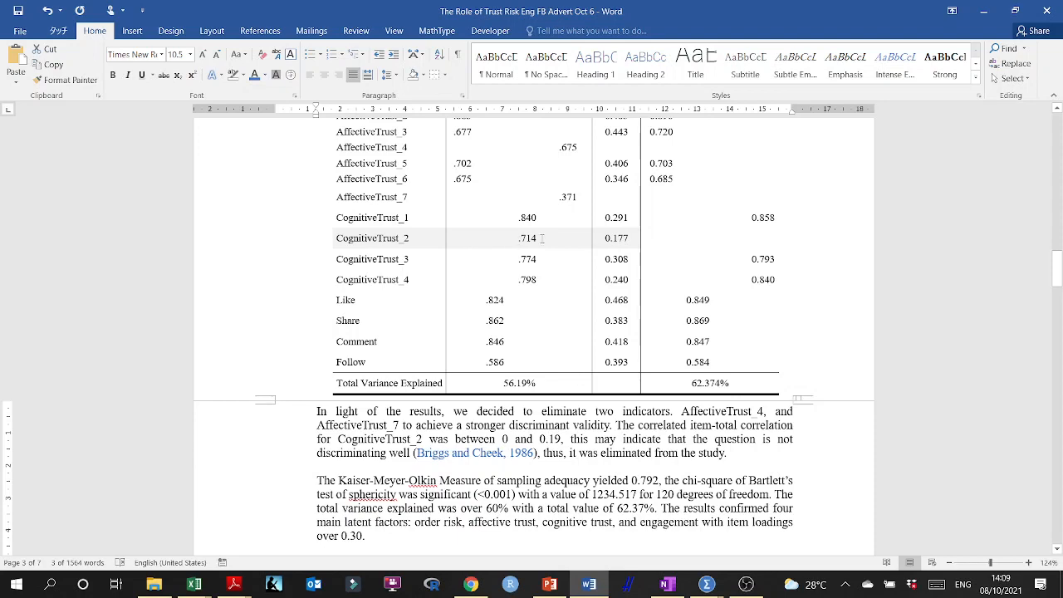
{"action": "scroll", "coordinate": [541, 239], "scroll_direction": "up", "scroll_amount": 4}
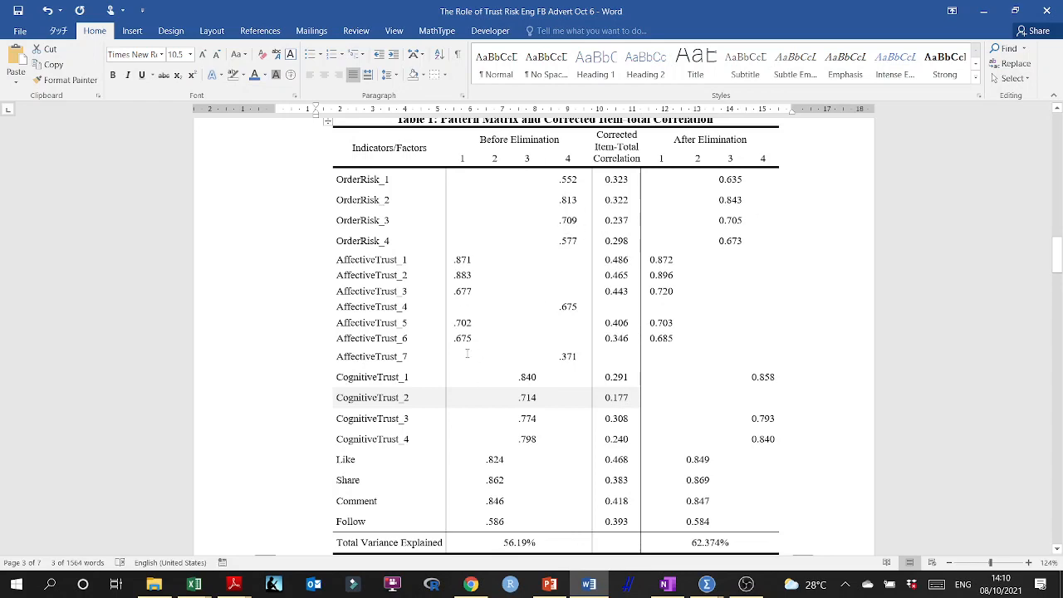
{"action": "scroll", "coordinate": [467, 353], "scroll_direction": "up", "scroll_amount": 5}
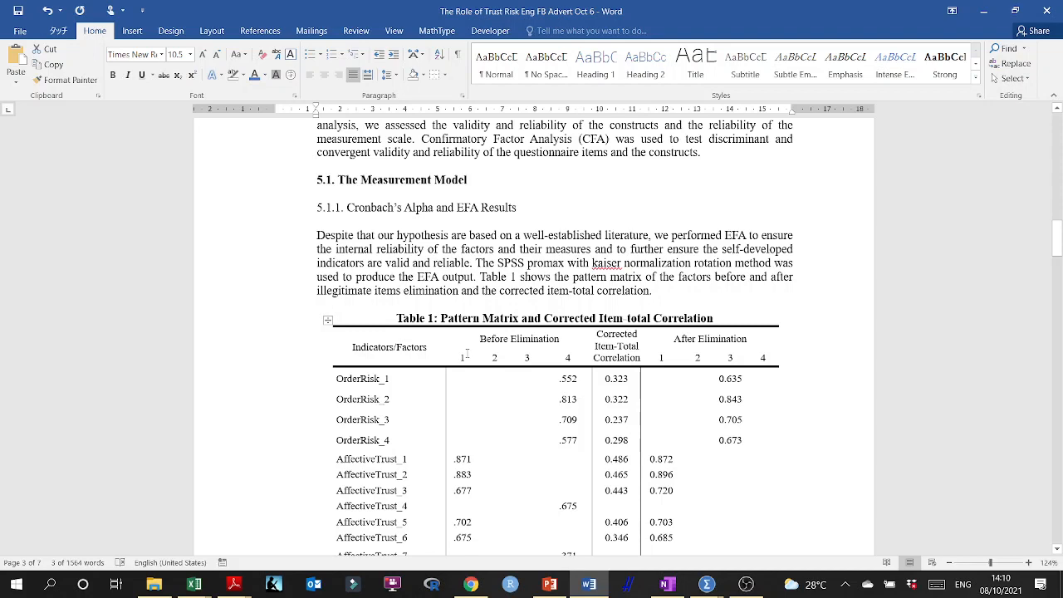
- Highlight the after-elimination total variance explained in Table 1 and look over the surrounding loadings and text
{"action": "scroll", "coordinate": [467, 353], "scroll_direction": "down", "scroll_amount": 1}
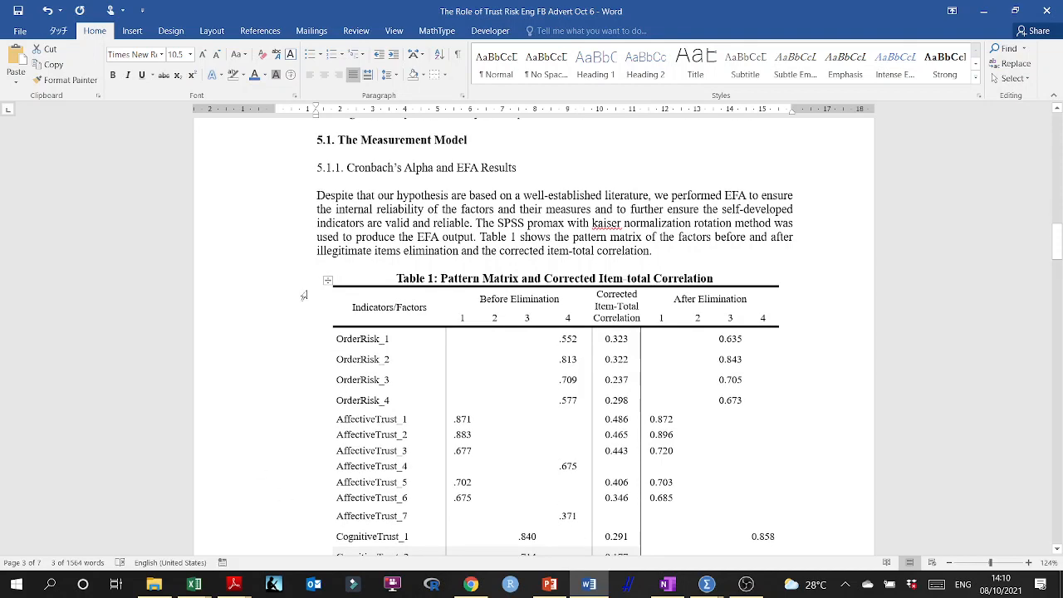
{"action": "scroll", "coordinate": [473, 261], "scroll_direction": "down", "scroll_amount": 5}
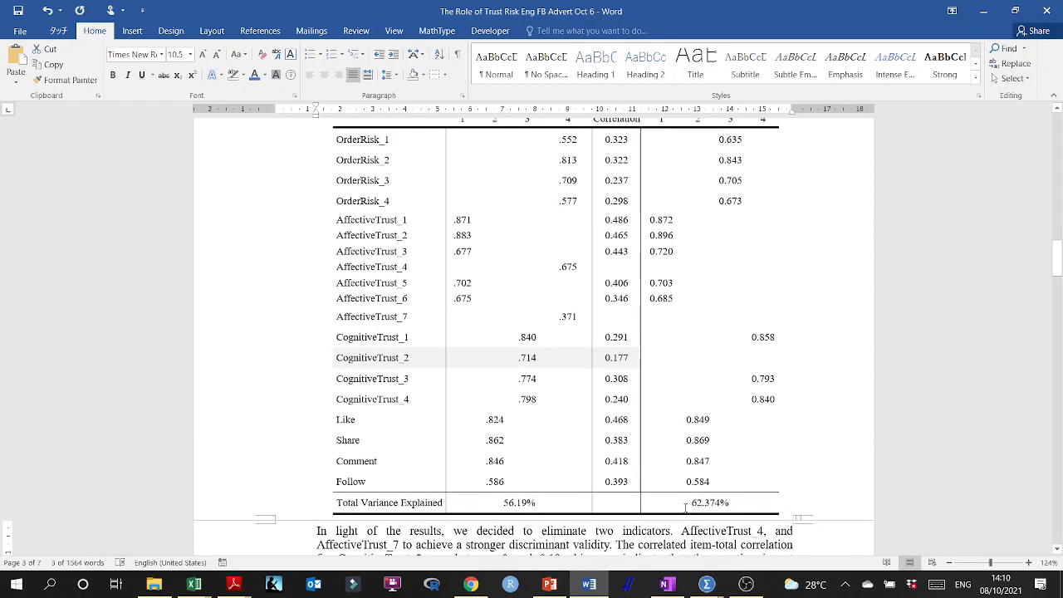
{"action": "left_click_drag", "start_coordinate": [692, 503], "coordinate": [737, 502]}
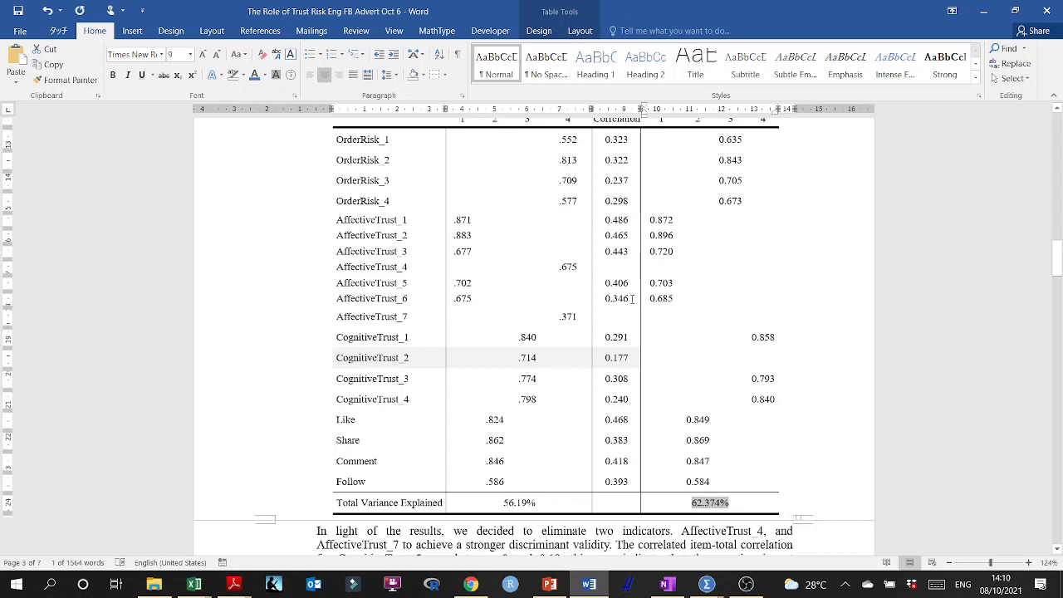
{"action": "scroll", "coordinate": [633, 300], "scroll_direction": "up", "scroll_amount": 4}
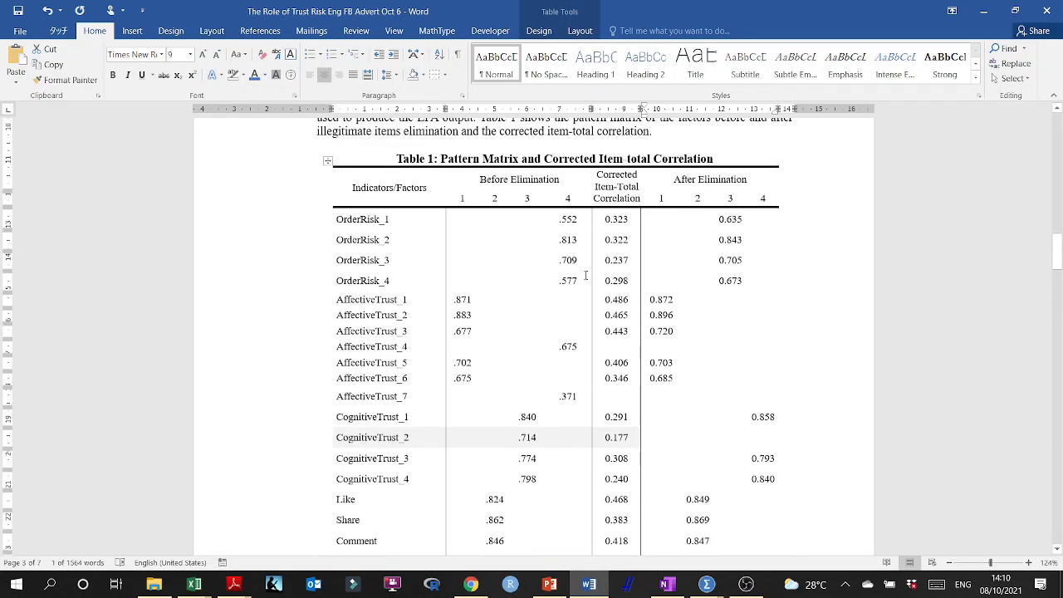
{"action": "scroll", "coordinate": [586, 275], "scroll_direction": "down", "scroll_amount": 1}
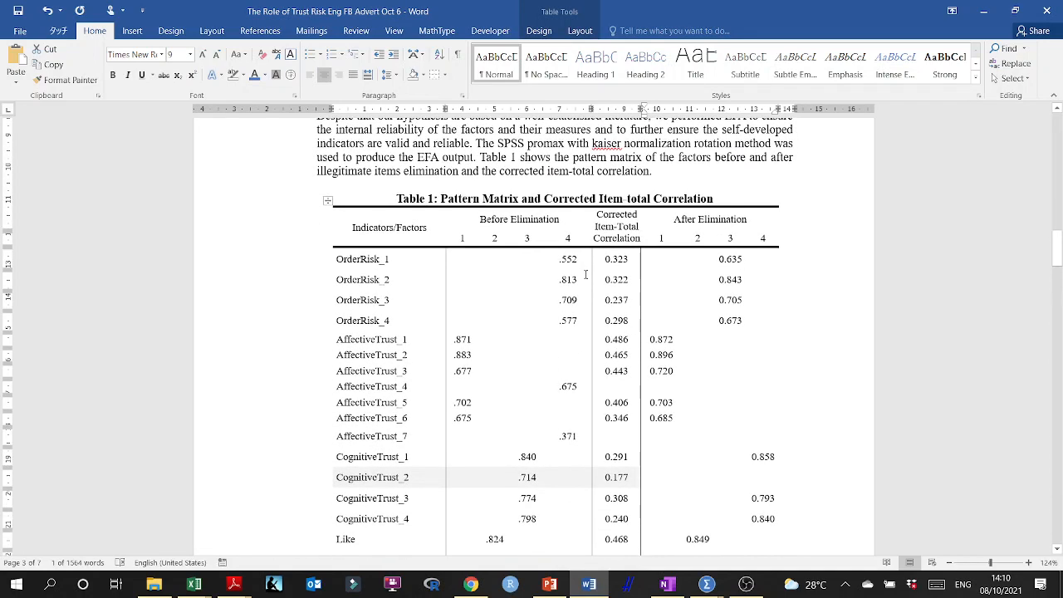
{"action": "scroll", "coordinate": [586, 275], "scroll_direction": "down", "scroll_amount": 10}
{"action": "scroll", "coordinate": [403, 169], "scroll_direction": "up", "scroll_amount": 8}
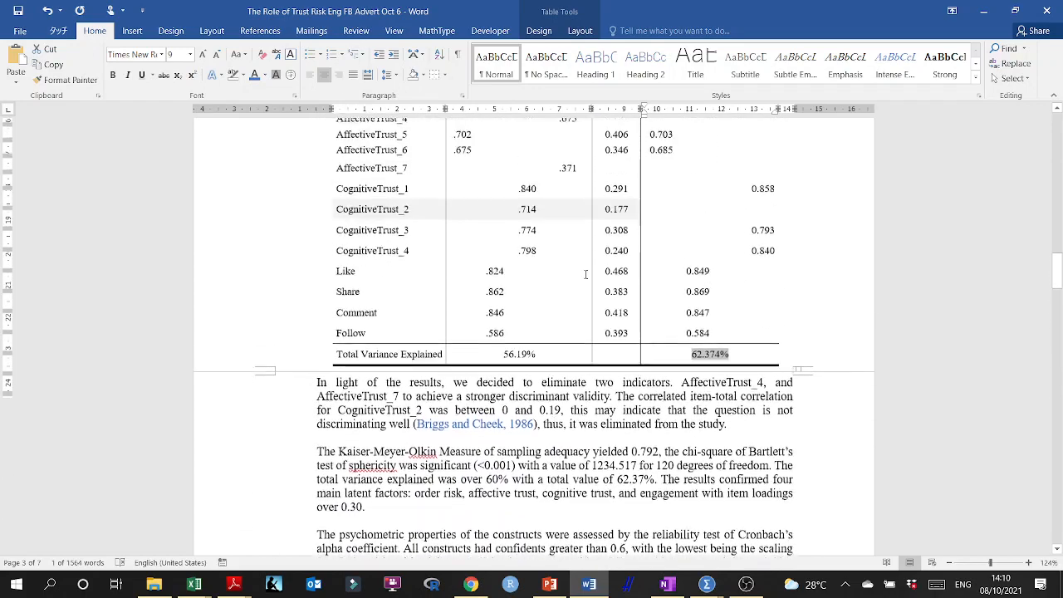
{"action": "scroll", "coordinate": [581, 291], "scroll_direction": "down", "scroll_amount": 4}
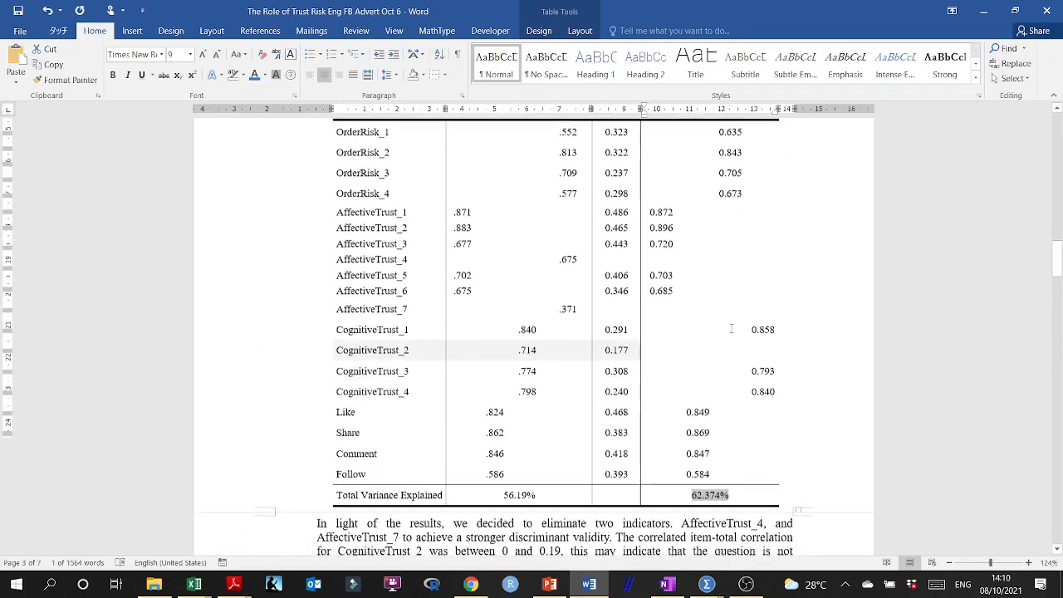
- Highlight the CognitiveTrust_2 row in Table 1 from the indicator name through its corrected item-total correlation
{"action": "left_click", "coordinate": [716, 383]}
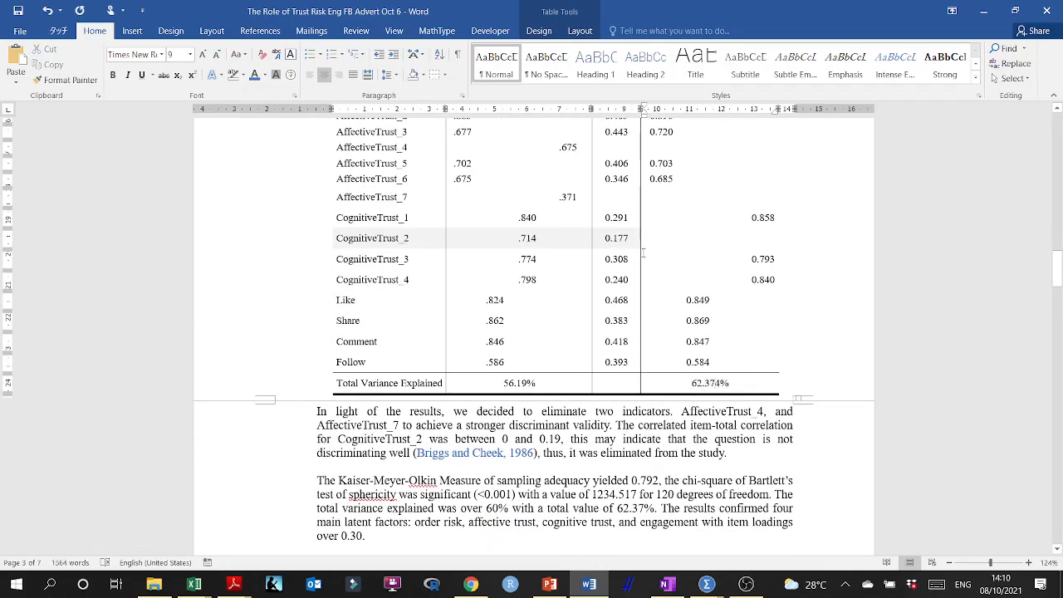
{"action": "left_click", "coordinate": [627, 238]}
{"action": "double_click", "coordinate": [626, 238]}
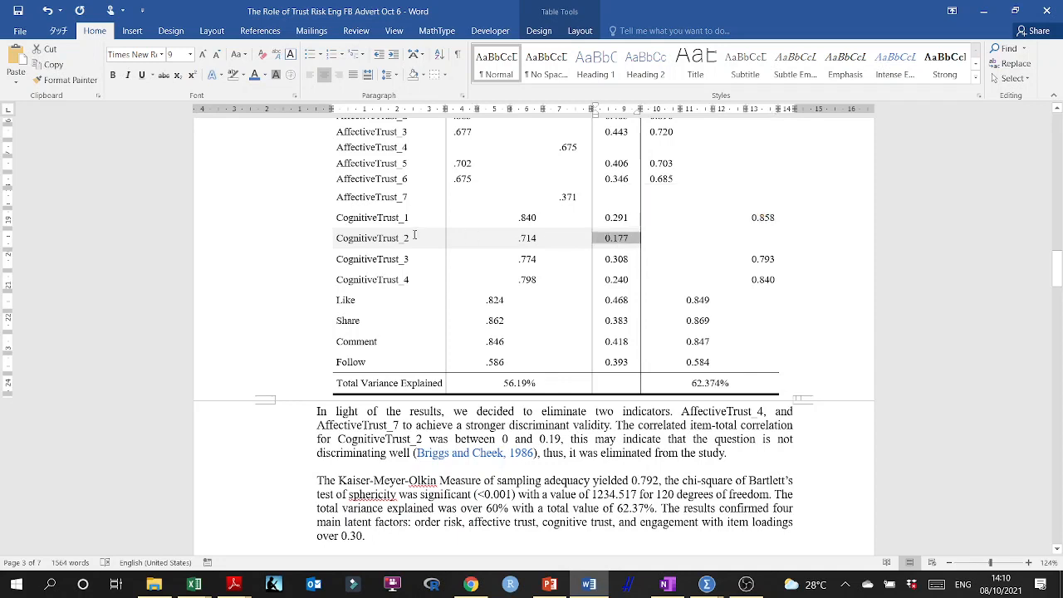
{"action": "mouse_move", "coordinate": [329, 248]}
{"action": "left_click_drag", "start_coordinate": [618, 241], "coordinate": [378, 237]}
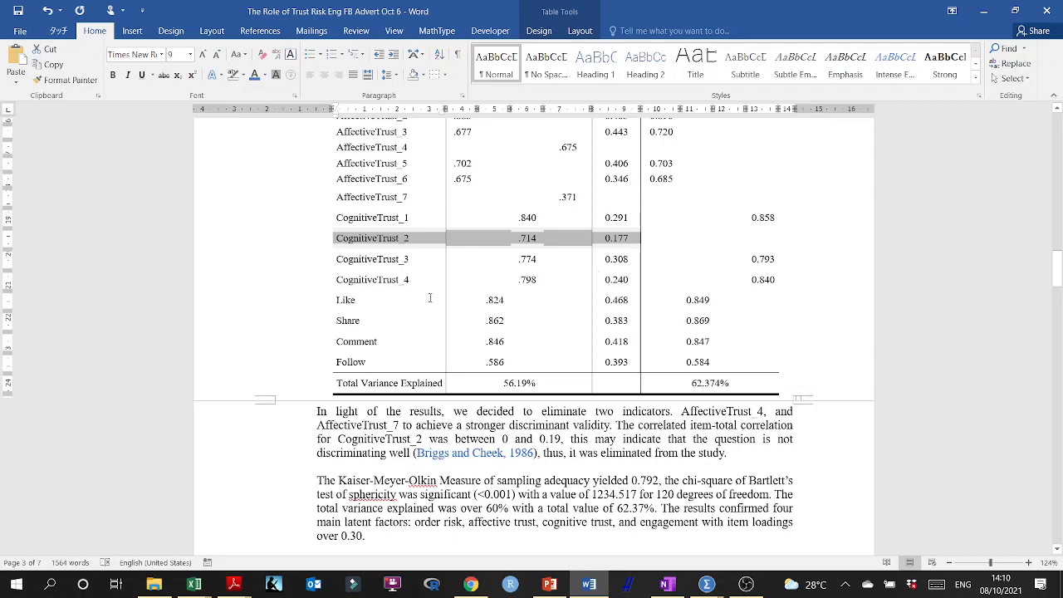
- Review the paper from section 5.1.1 and Table 1 through the reliability results to the normality tests in Table 3
{"action": "scroll", "coordinate": [430, 297], "scroll_direction": "up", "scroll_amount": 7}
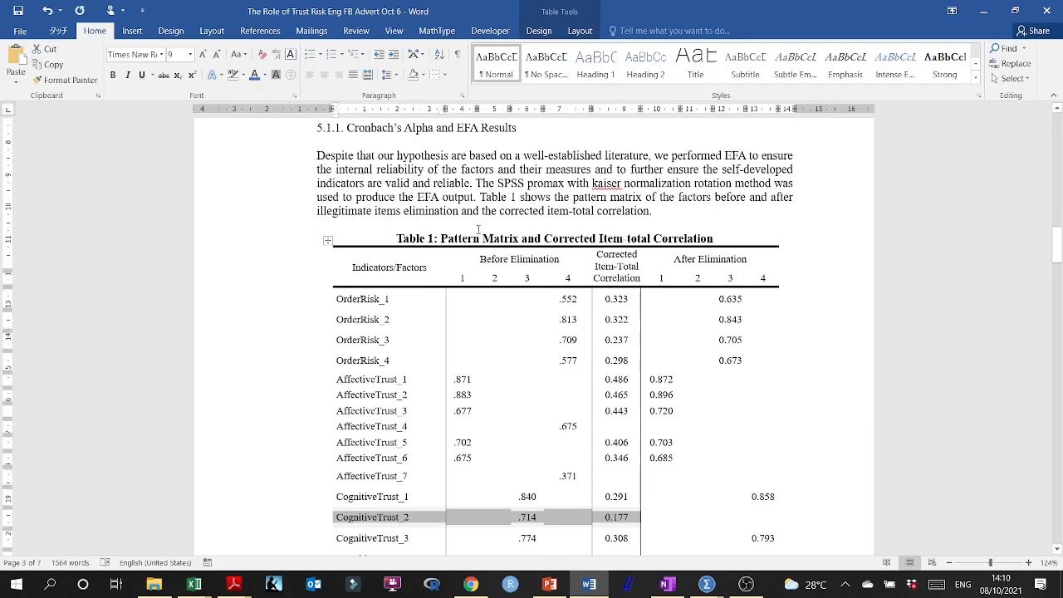
{"action": "scroll", "coordinate": [477, 230], "scroll_direction": "down", "scroll_amount": 20}
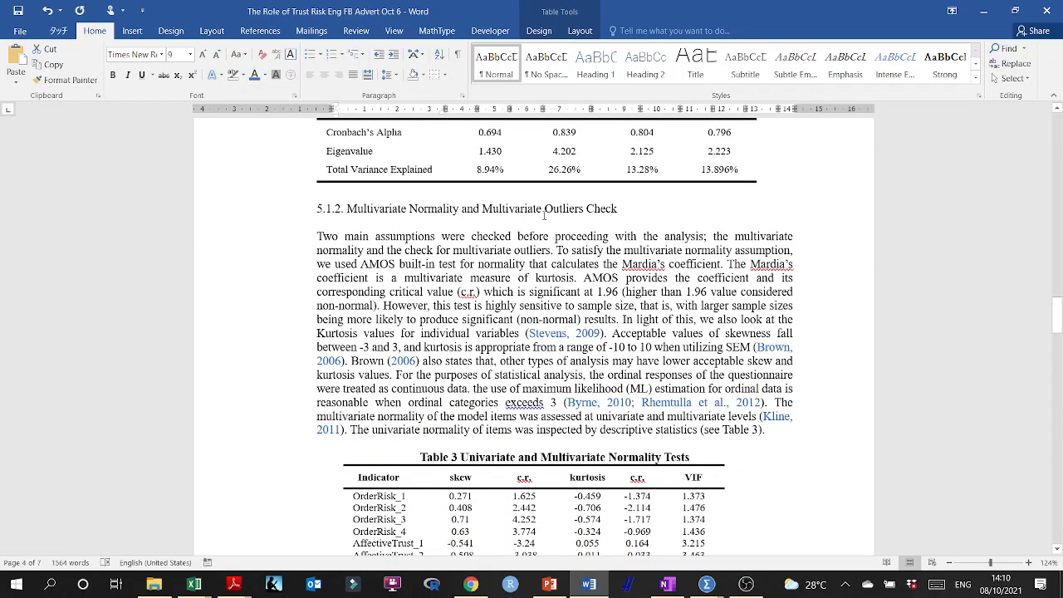
{"action": "scroll", "coordinate": [606, 220], "scroll_direction": "up", "scroll_amount": 15}
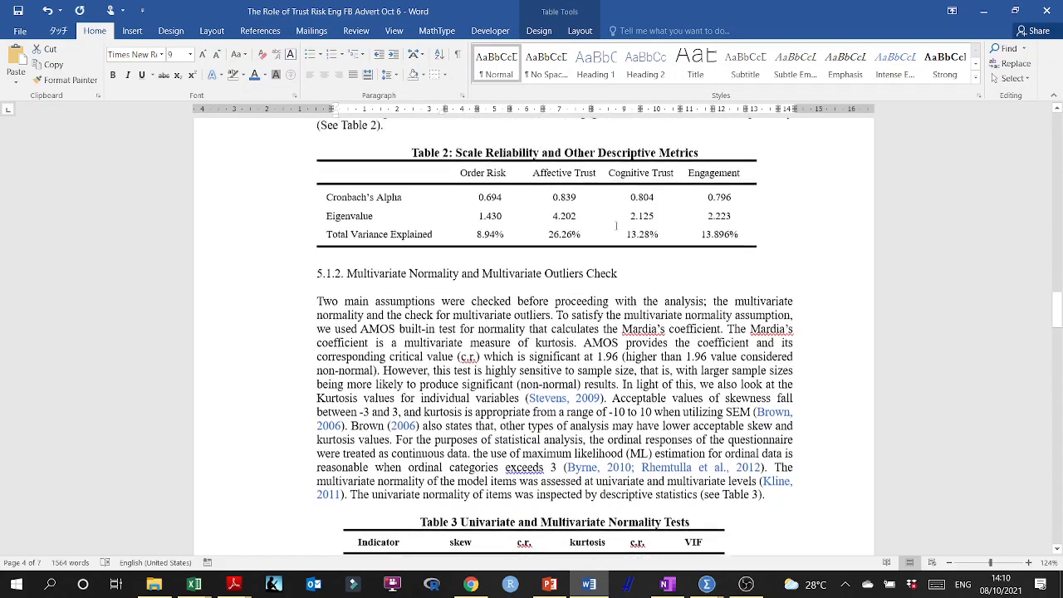
{"action": "scroll", "coordinate": [620, 236], "scroll_direction": "up", "scroll_amount": 6}
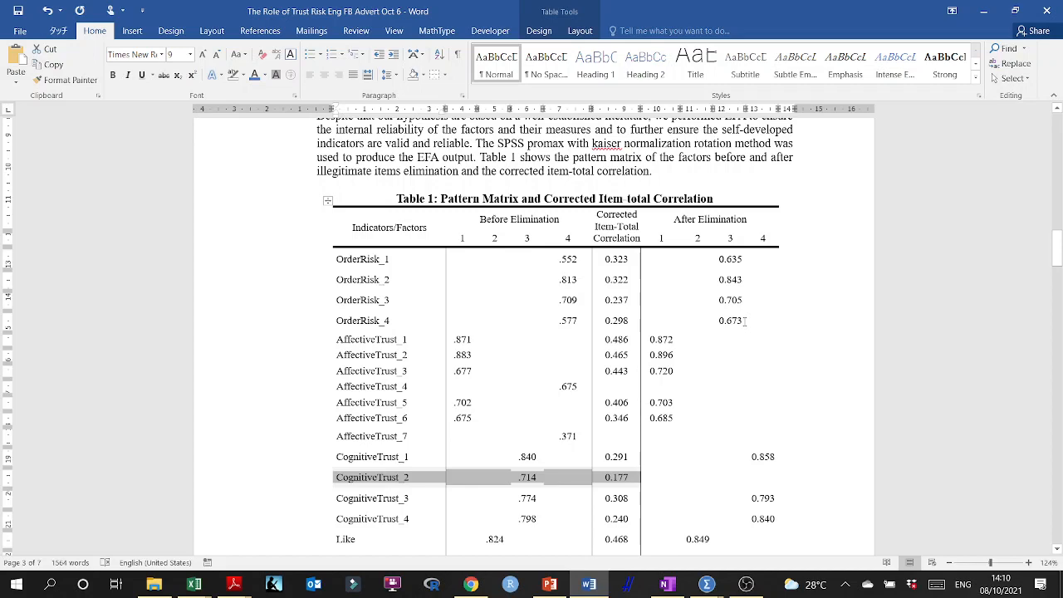
{"action": "scroll", "coordinate": [483, 213], "scroll_direction": "up", "scroll_amount": 2}
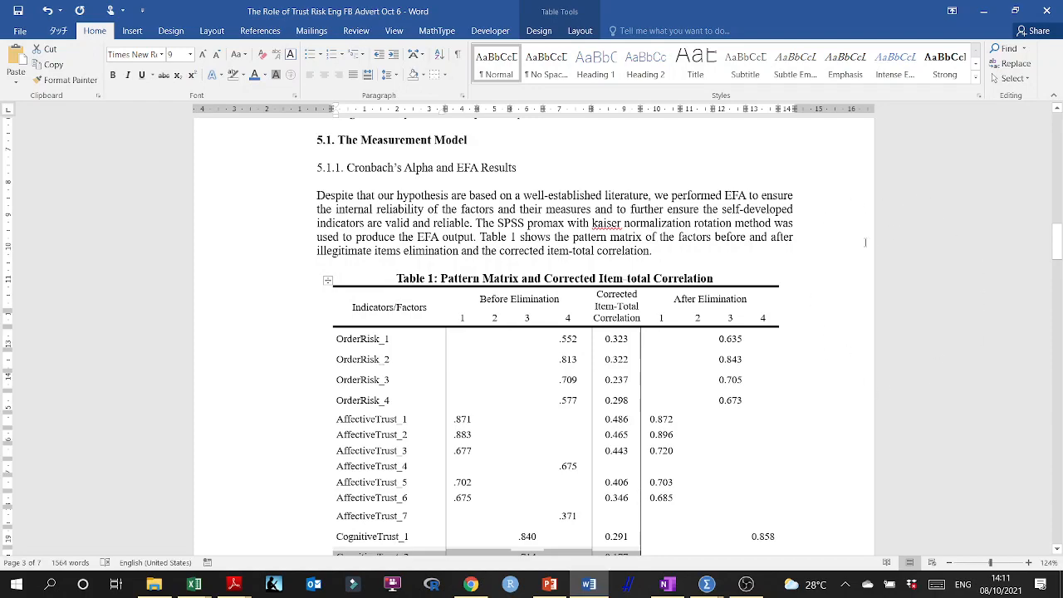
{"action": "scroll", "coordinate": [570, 320], "scroll_direction": "down", "scroll_amount": 15}
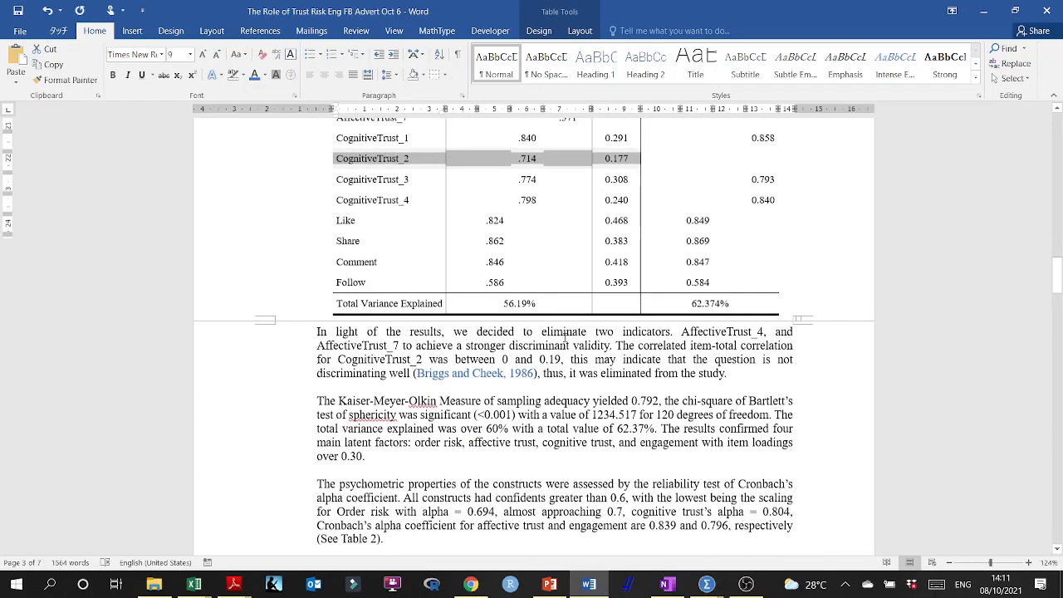
{"action": "scroll", "coordinate": [467, 323], "scroll_direction": "down", "scroll_amount": 10}
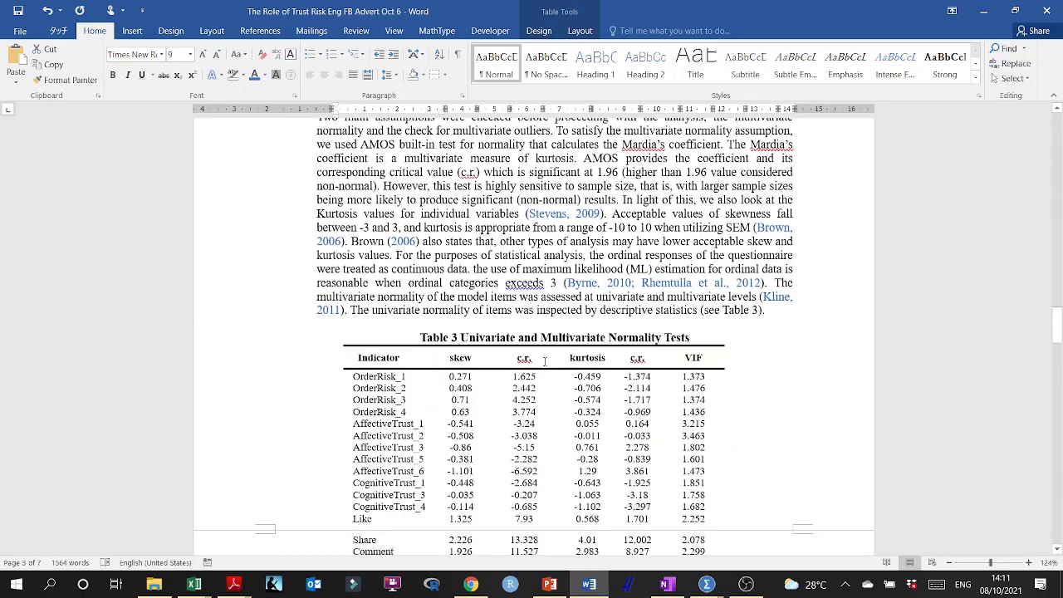
{"action": "scroll", "coordinate": [453, 246], "scroll_direction": "up", "scroll_amount": 2}
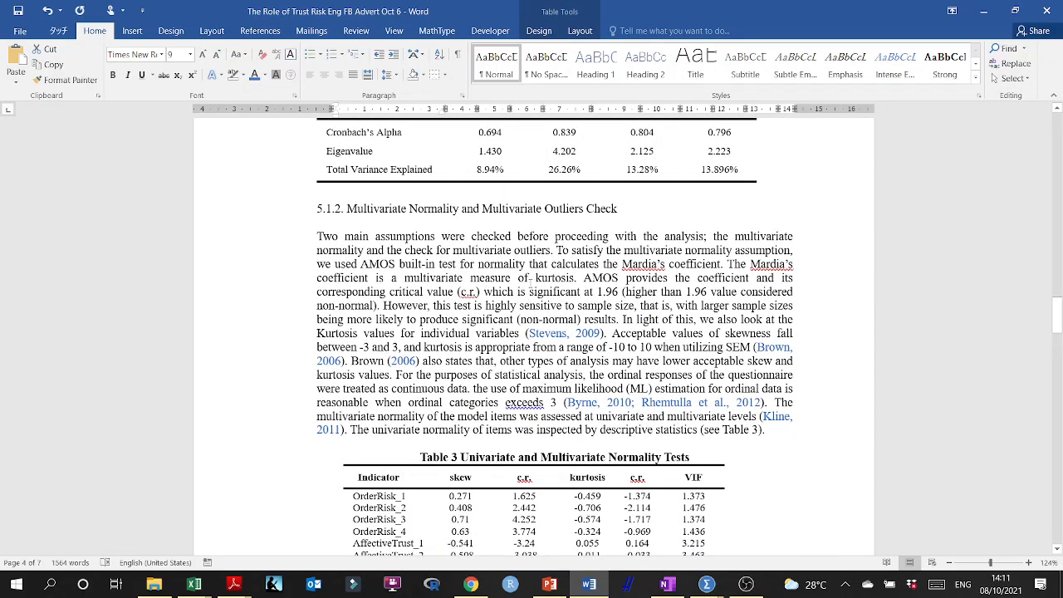
{"action": "scroll", "coordinate": [530, 283], "scroll_direction": "down", "scroll_amount": 3}
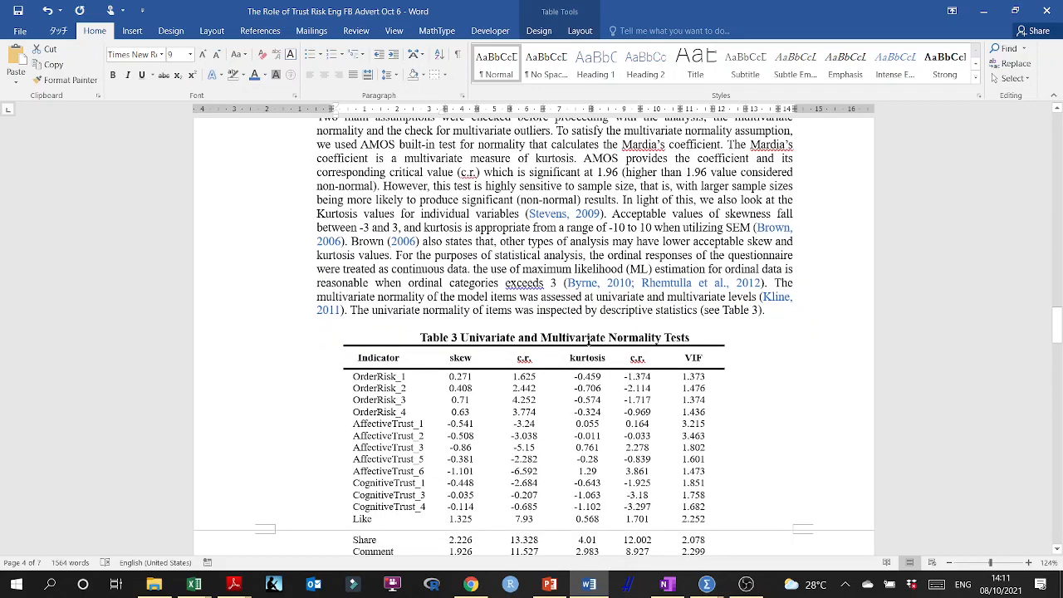
{"action": "scroll", "coordinate": [589, 341], "scroll_direction": "down", "scroll_amount": 2}
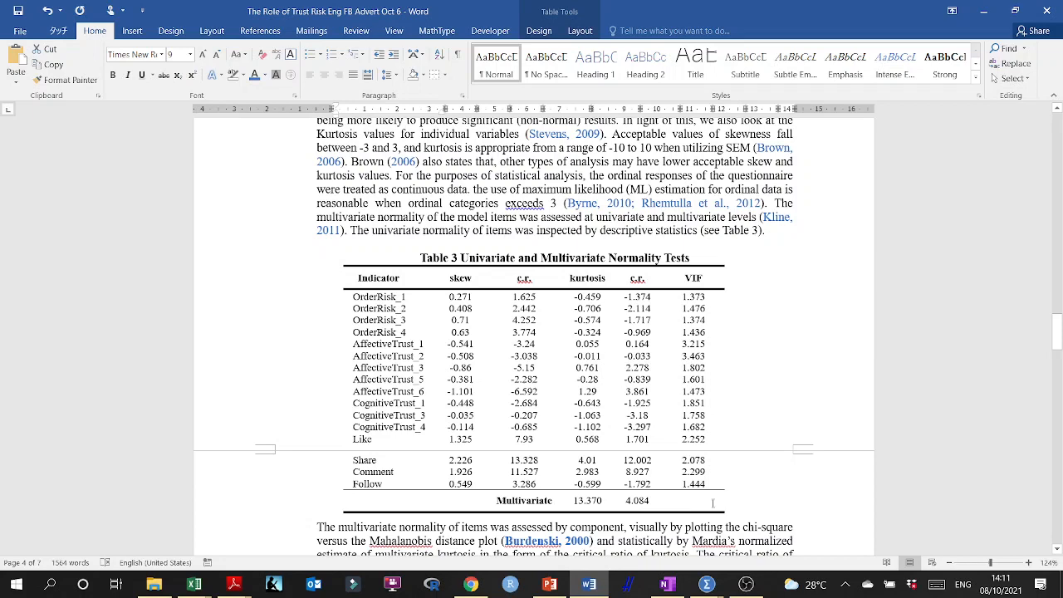
- Highlight the contents of Table 3 and its multivariate critical ratio, undoing any accidental overwrite of that value
{"action": "mouse_move", "coordinate": [712, 503]}
{"action": "left_mouse_down"}
{"action": "mouse_move", "coordinate": [352, 502]}
{"action": "mouse_move", "coordinate": [355, 277]}
{"action": "left_mouse_up"}
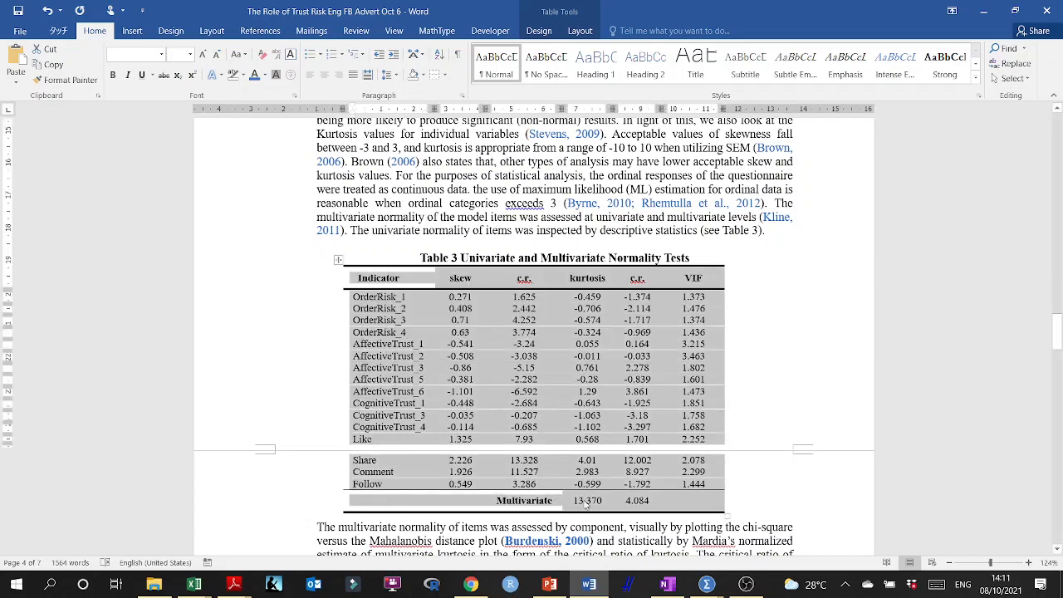
{"action": "left_click", "coordinate": [636, 501]}
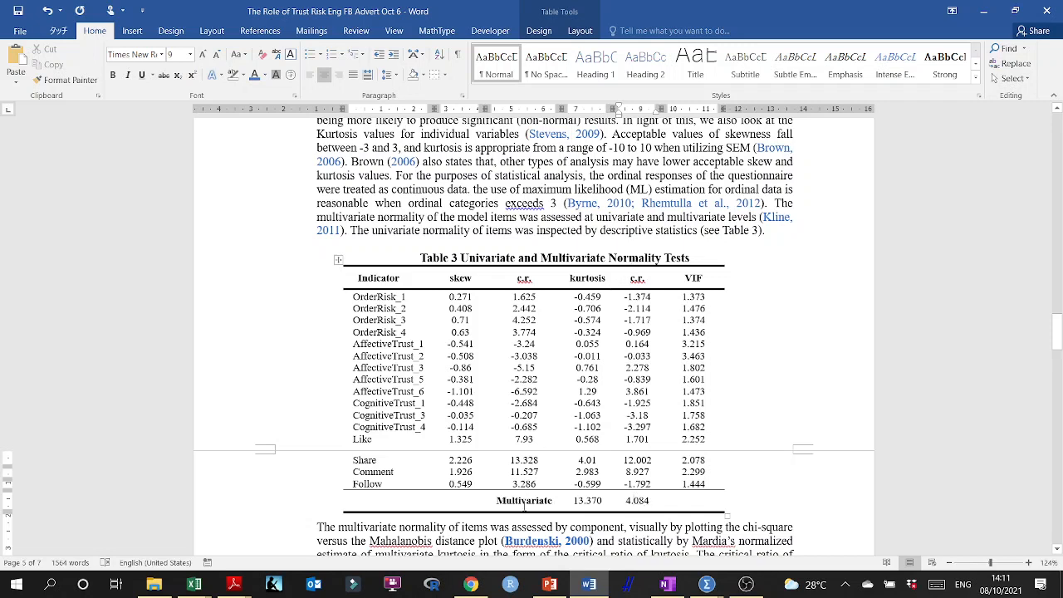
{"action": "left_click_drag", "start_coordinate": [653, 501], "coordinate": [615, 501]}
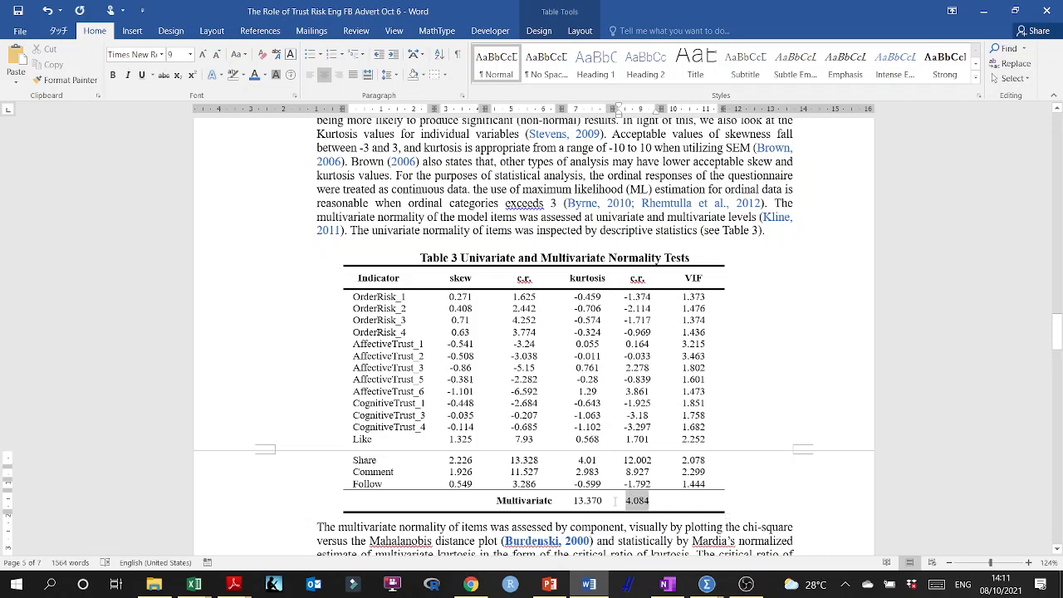
{"action": "type", "text": "ik"}
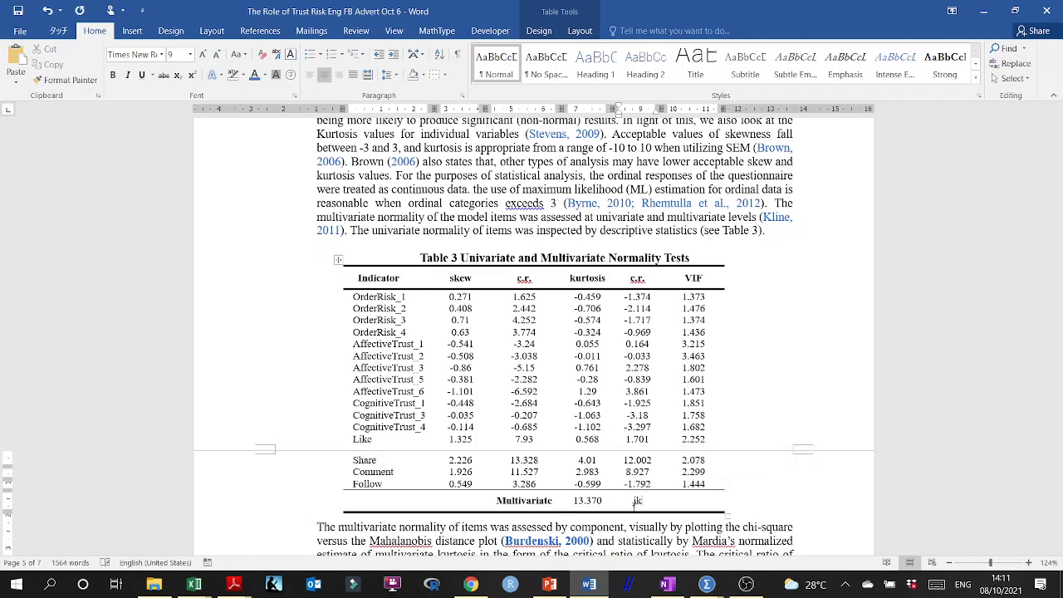
{"action": "key", "text": "ctrl+z"}
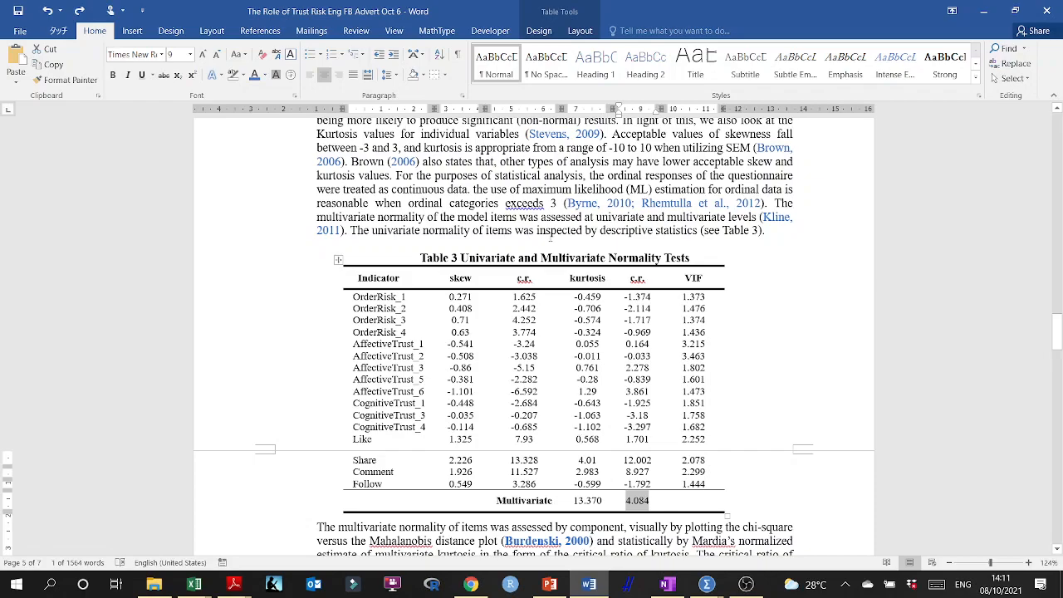
- Return from Table 3 to the section 5.1.2 heading and highlight "Multivariate Outliers Check" in it
{"action": "scroll", "coordinate": [545, 257], "scroll_direction": "down", "scroll_amount": 5}
{"action": "scroll", "coordinate": [542, 278], "scroll_direction": "up", "scroll_amount": 5}
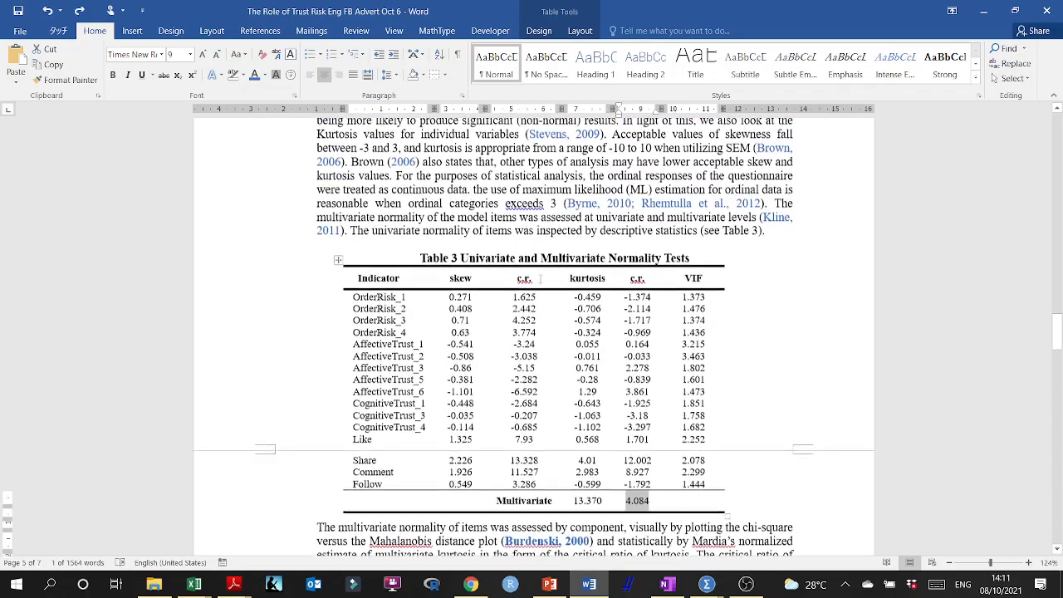
{"action": "scroll", "coordinate": [542, 278], "scroll_direction": "up", "scroll_amount": 10}
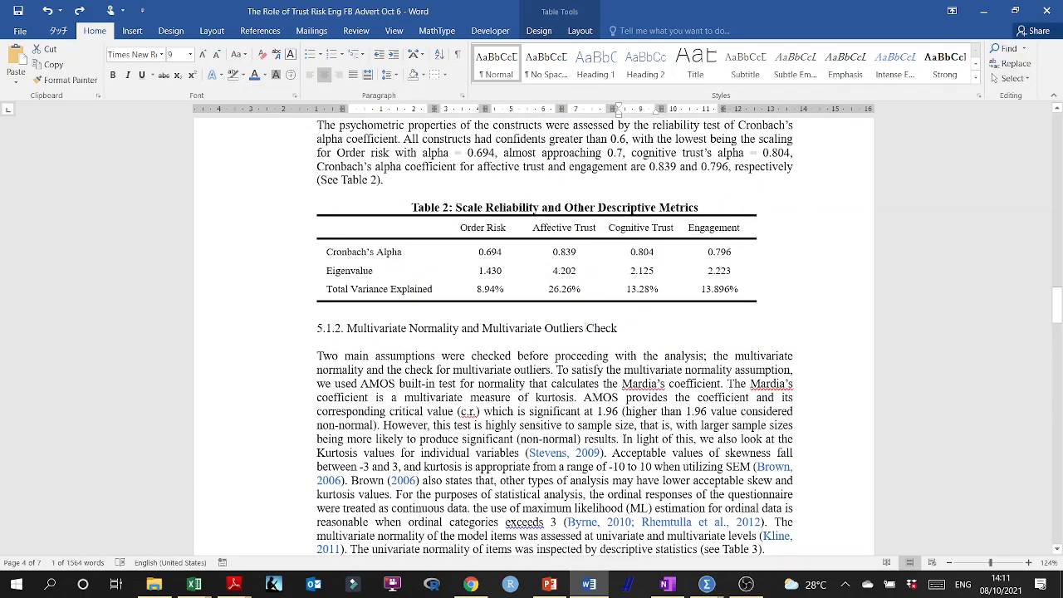
{"action": "left_click_drag", "start_coordinate": [629, 329], "coordinate": [482, 330]}
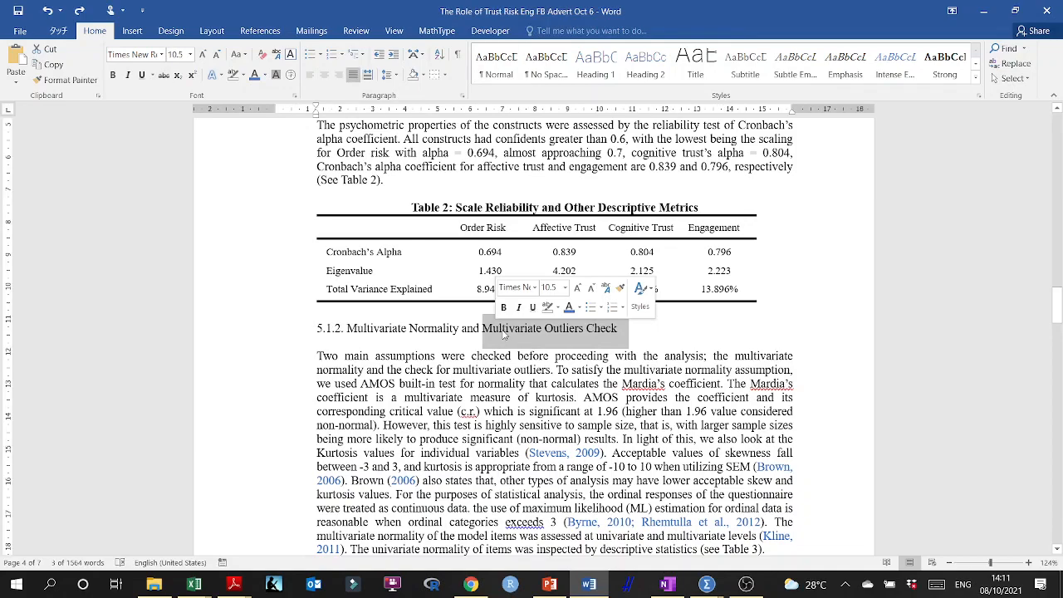
- Highlight the entire section 5.1.2 heading, "Multivariate Normality and Multivariate Outliers Check"
{"action": "scroll", "coordinate": [503, 335], "scroll_direction": "down", "scroll_amount": 11}
{"action": "scroll", "coordinate": [503, 331], "scroll_direction": "up", "scroll_amount": 6}
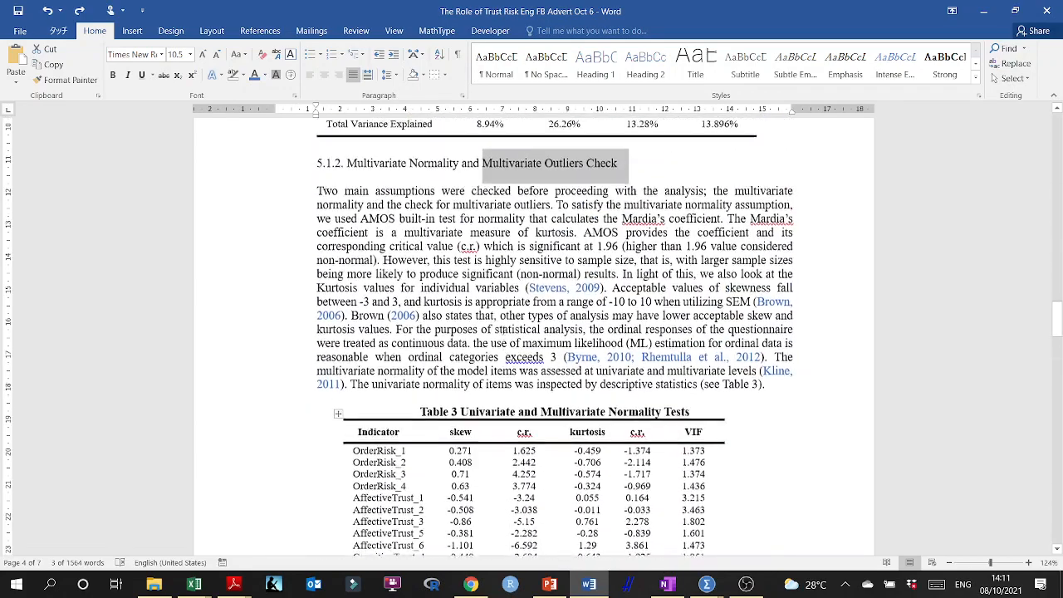
{"action": "scroll", "coordinate": [504, 330], "scroll_direction": "up", "scroll_amount": 4}
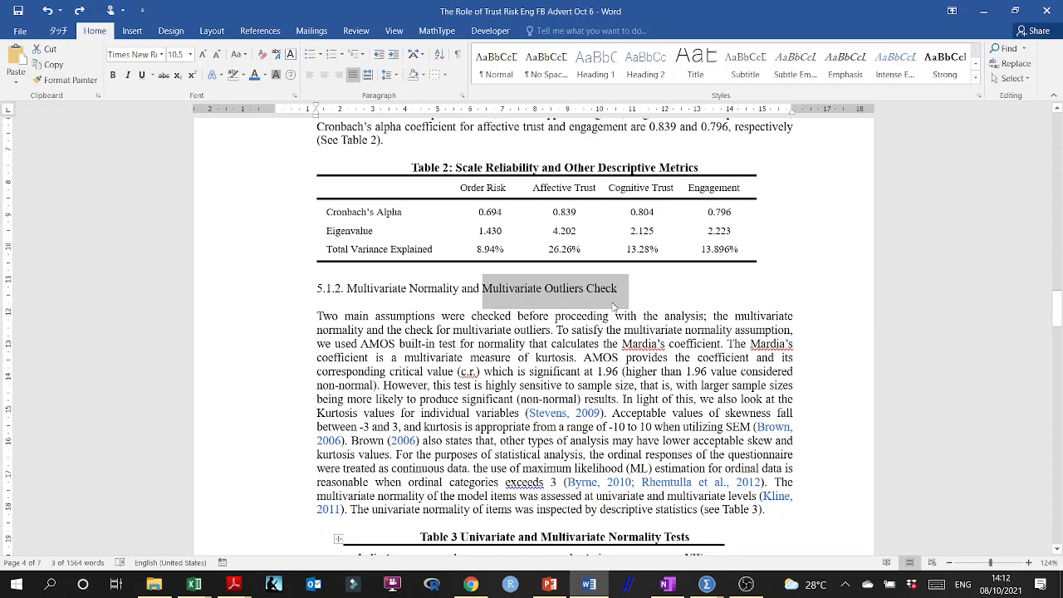
{"action": "left_click_drag", "start_coordinate": [544, 289], "coordinate": [314, 288]}
- Highlight the Multivariate row at the end of Table 3 and compare it with the section 5.1.2 text
{"action": "scroll", "coordinate": [535, 330], "scroll_direction": "down", "scroll_amount": 4}
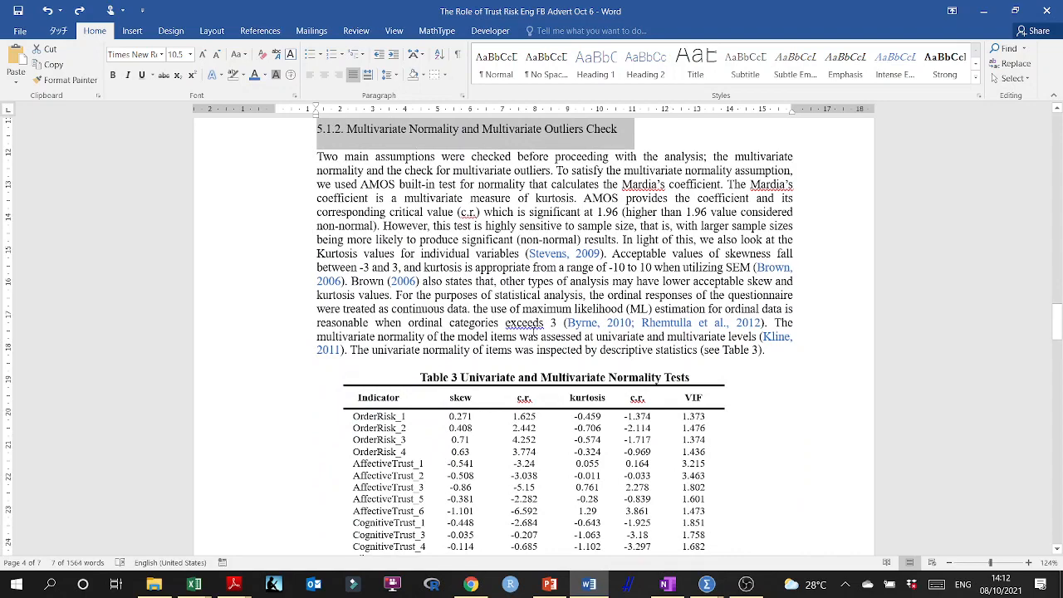
{"action": "scroll", "coordinate": [534, 336], "scroll_direction": "down", "scroll_amount": 5}
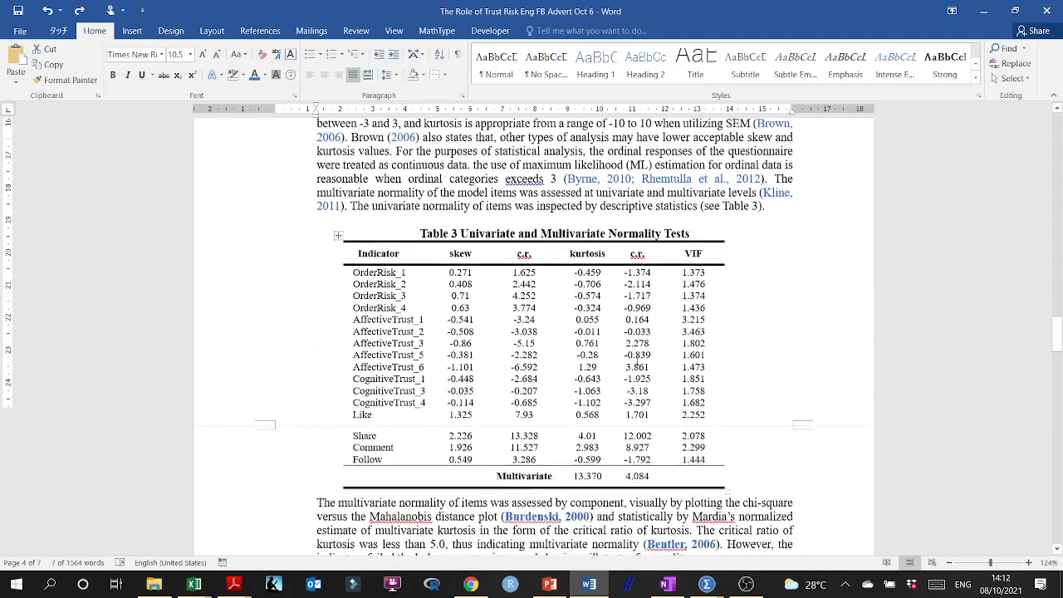
{"action": "left_click_drag", "start_coordinate": [726, 430], "coordinate": [369, 427]}
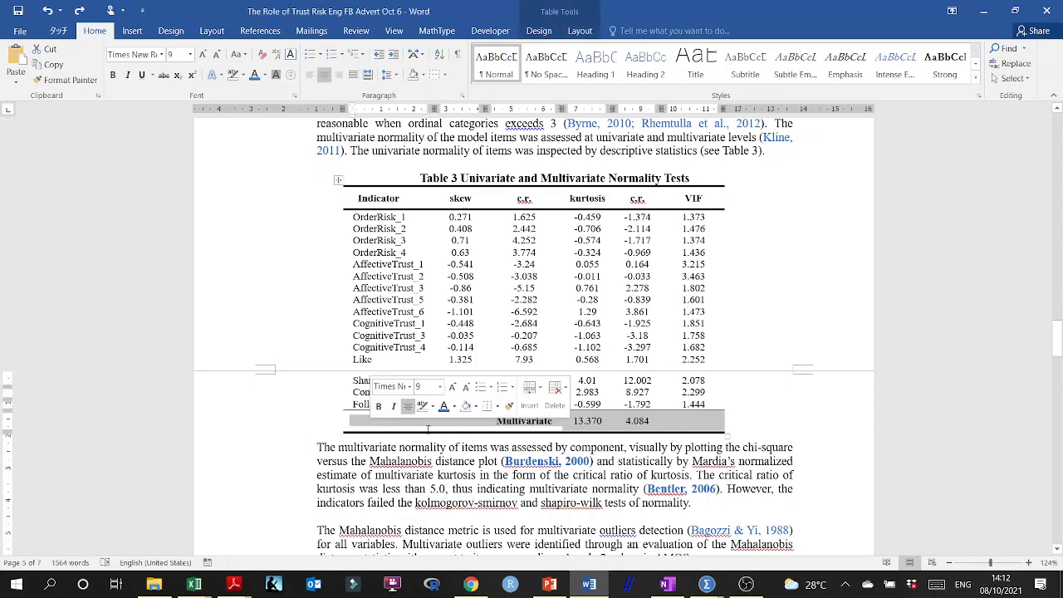
{"action": "scroll", "coordinate": [632, 415], "scroll_direction": "up", "scroll_amount": 1}
{"action": "scroll", "coordinate": [632, 416], "scroll_direction": "up", "scroll_amount": 6}
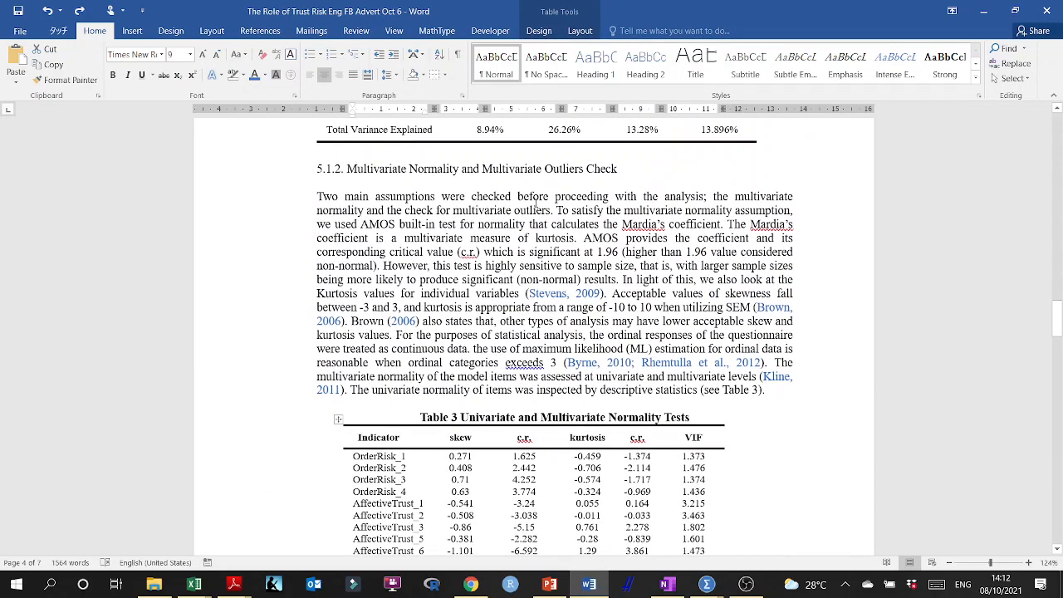
{"action": "scroll", "coordinate": [619, 407], "scroll_direction": "down", "scroll_amount": 6}
{"action": "scroll", "coordinate": [613, 402], "scroll_direction": "down", "scroll_amount": 1}
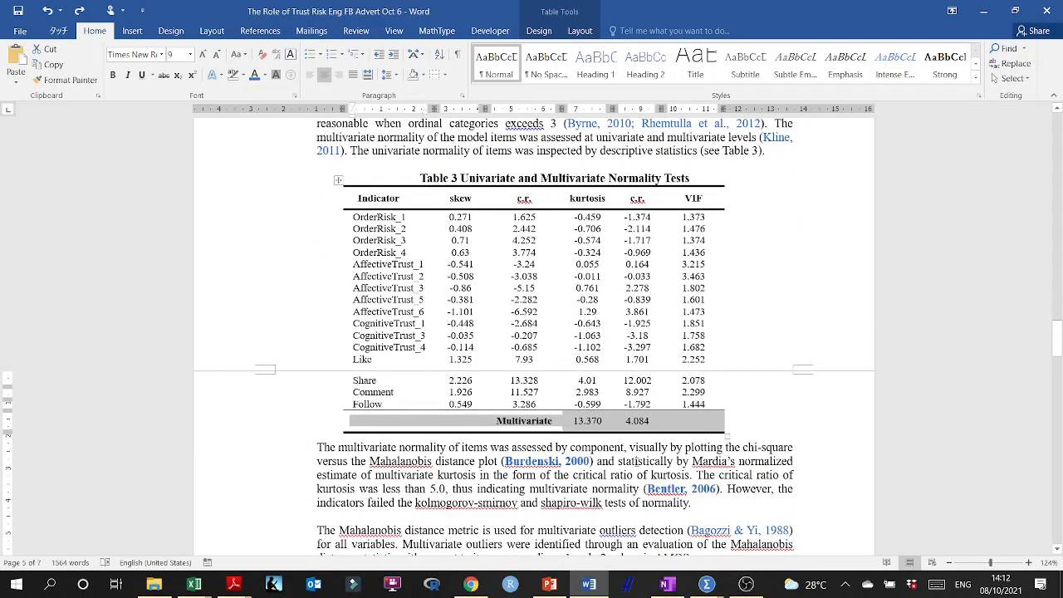
- Highlight the CognitiveTrust_2 row in Table 1 up to its corrected item-total correlation, and review the text between Table 1 and section 5.1.2
{"action": "left_click", "coordinate": [637, 461]}
{"action": "scroll", "coordinate": [636, 399], "scroll_direction": "up", "scroll_amount": 15}
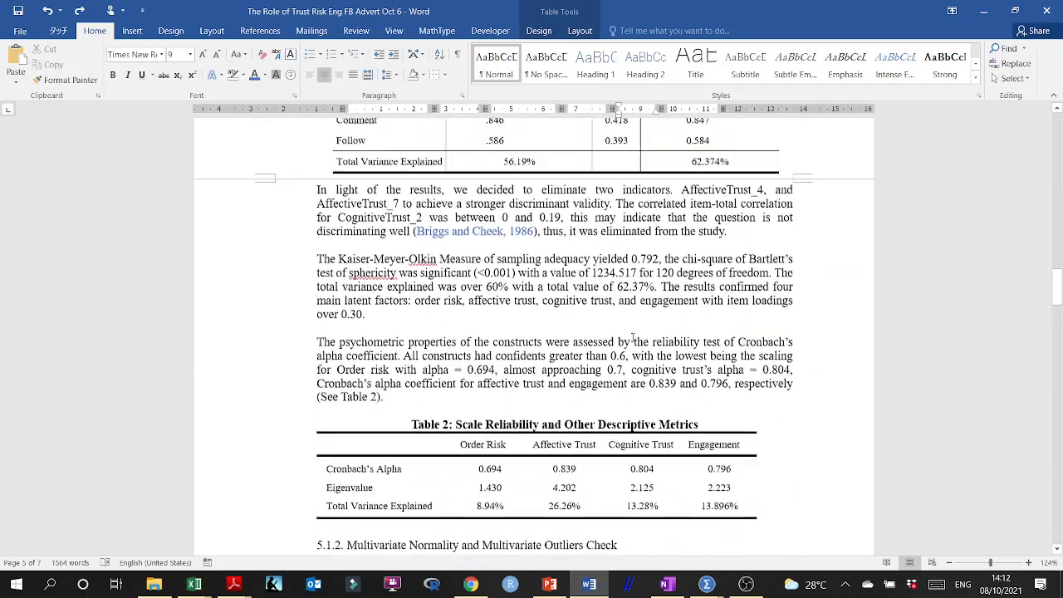
{"action": "scroll", "coordinate": [633, 337], "scroll_direction": "up", "scroll_amount": 4}
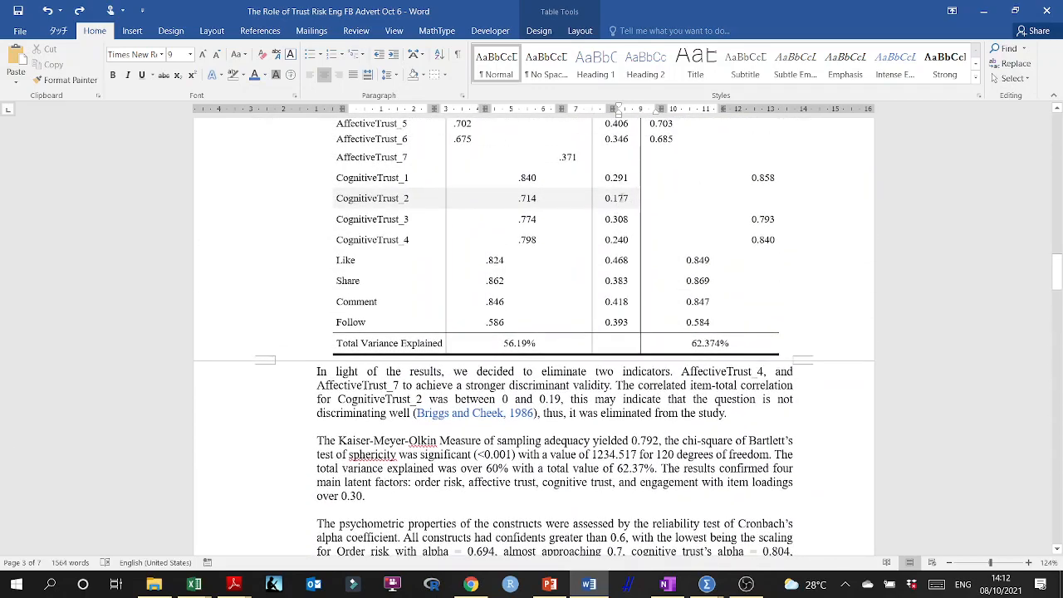
{"action": "left_click_drag", "start_coordinate": [638, 198], "coordinate": [334, 199]}
{"action": "scroll", "coordinate": [624, 216], "scroll_direction": "up", "scroll_amount": 3}
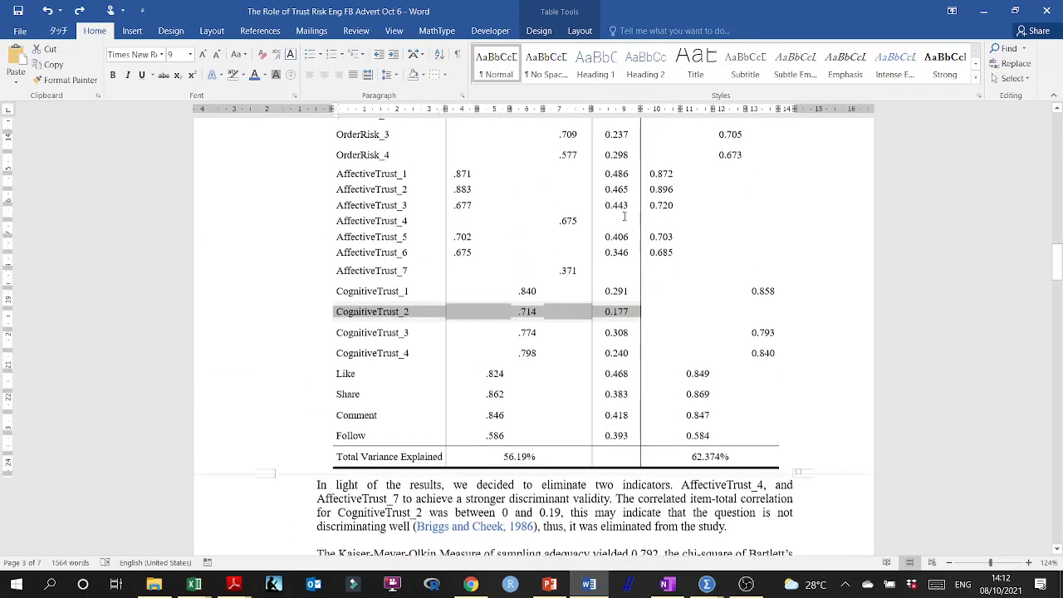
{"action": "scroll", "coordinate": [625, 216], "scroll_direction": "up", "scroll_amount": 2}
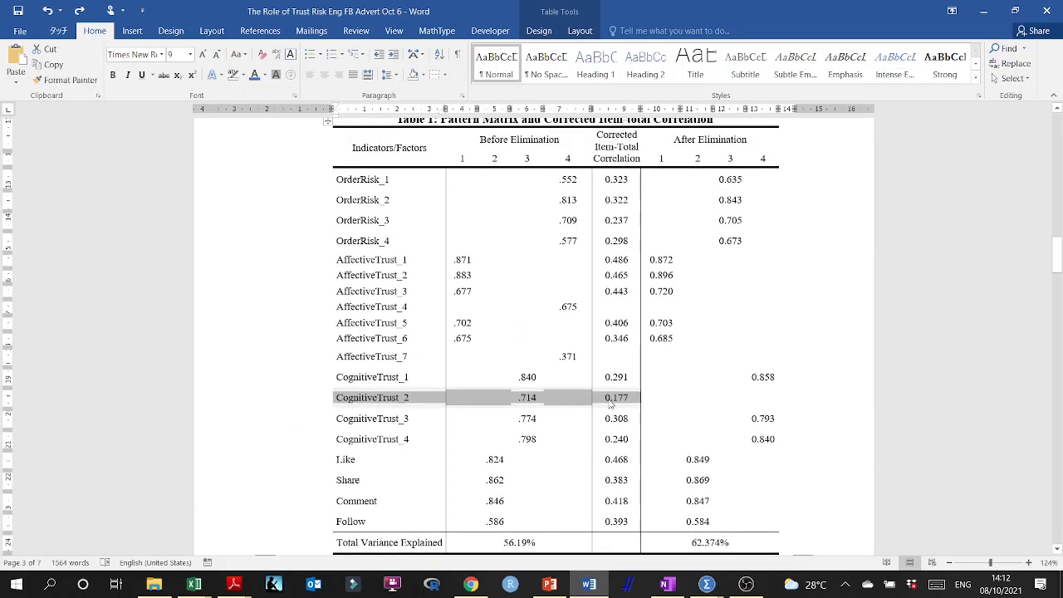
{"action": "scroll", "coordinate": [609, 400], "scroll_direction": "down", "scroll_amount": 20}
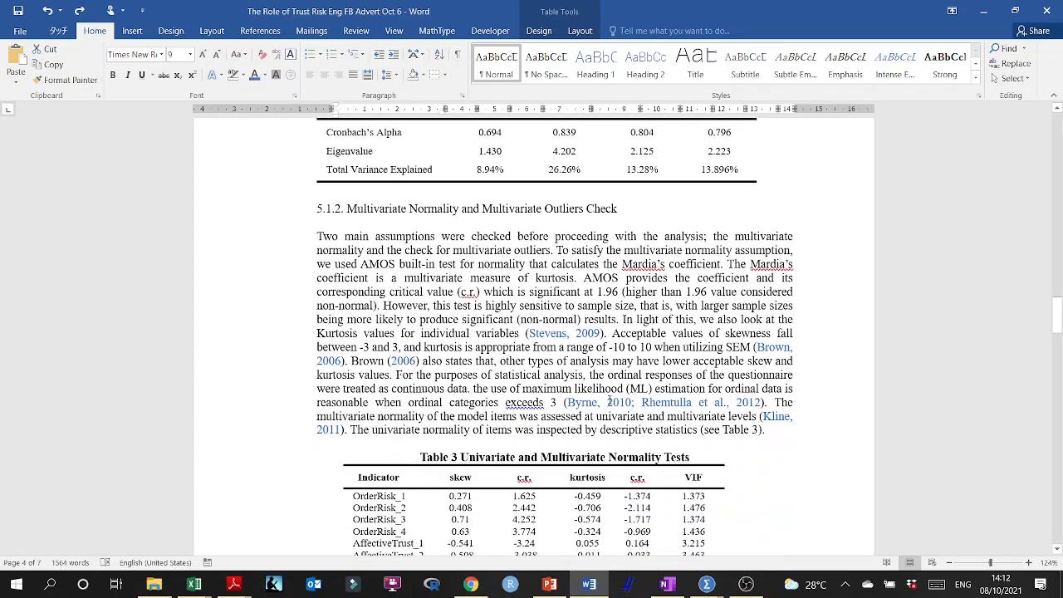
{"action": "scroll", "coordinate": [609, 399], "scroll_direction": "up", "scroll_amount": 5}
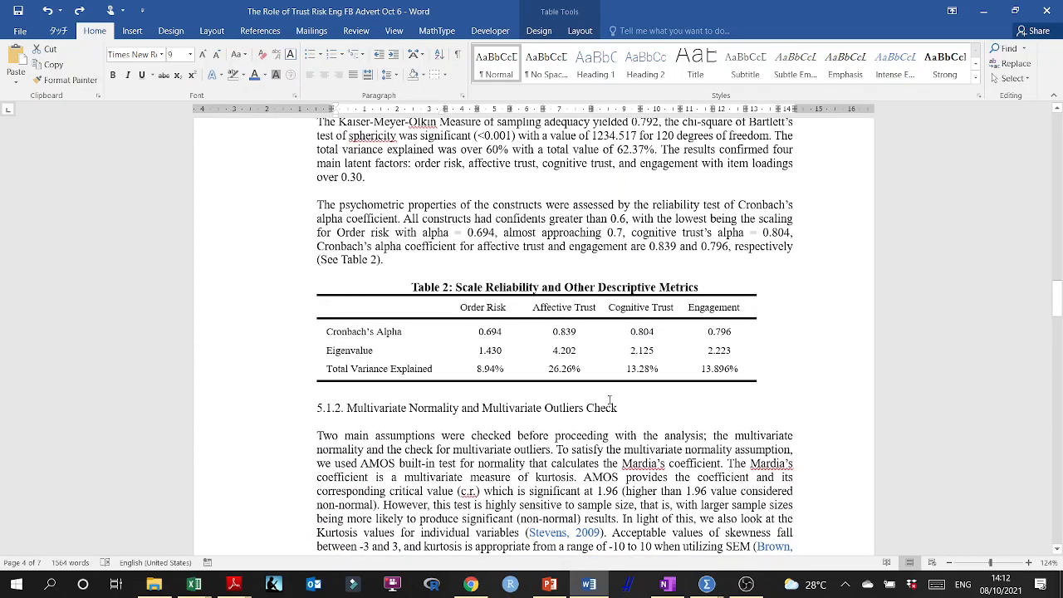
{"action": "scroll", "coordinate": [609, 399], "scroll_direction": "up", "scroll_amount": 18}
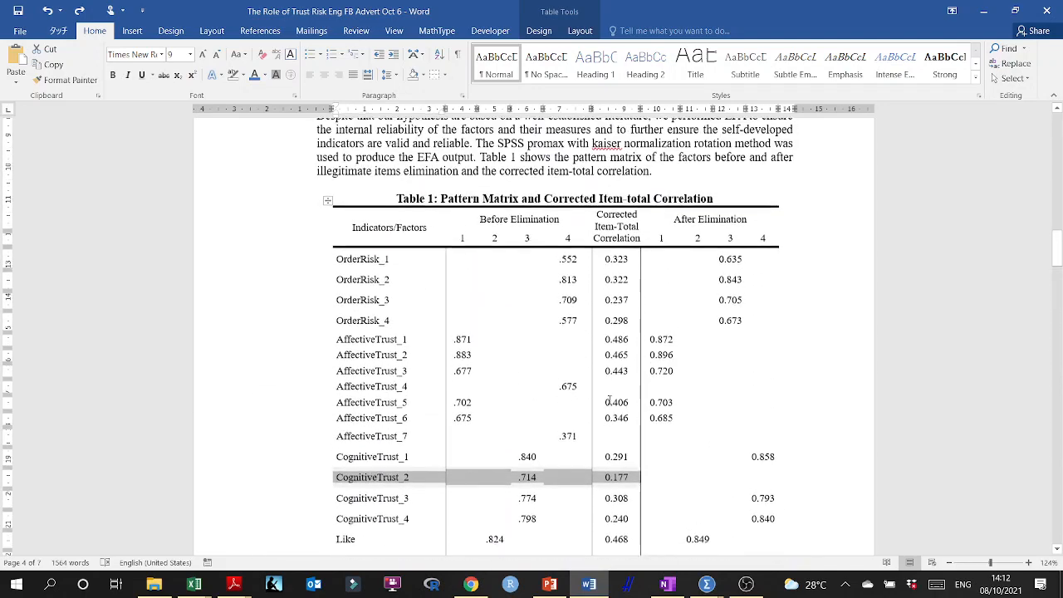
{"action": "scroll", "coordinate": [609, 400], "scroll_direction": "up", "scroll_amount": 4}
{"action": "scroll", "coordinate": [609, 400], "scroll_direction": "down", "scroll_amount": 5}
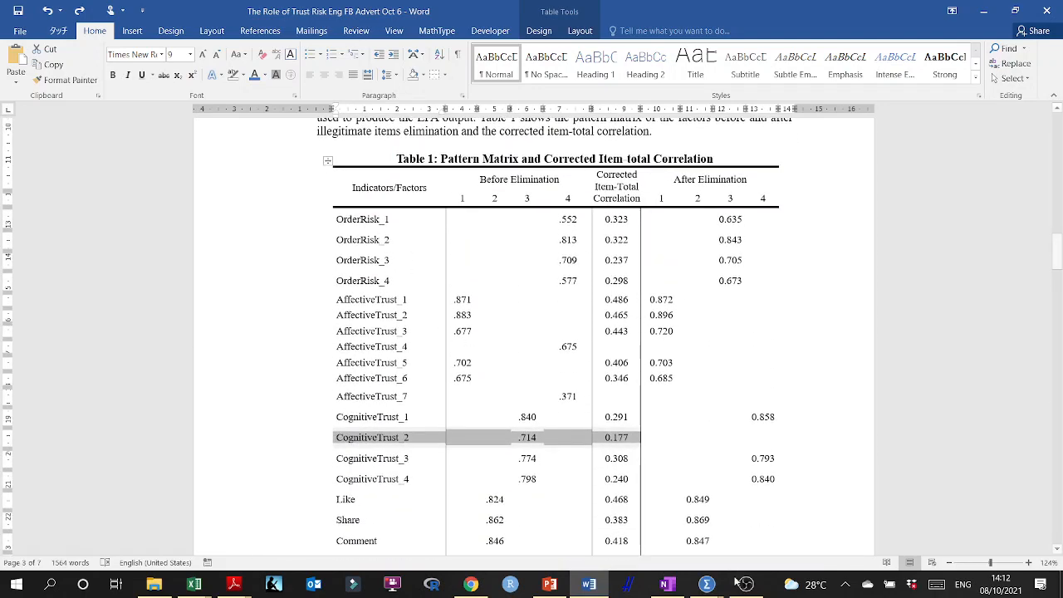
- Switch to the SEMDATACLEAN.sav data set in SPSS, open the Factor Analysis setup and check its extraction settings
{"action": "mouse_move", "coordinate": [706, 585]}
{"action": "left_click", "coordinate": [677, 555]}
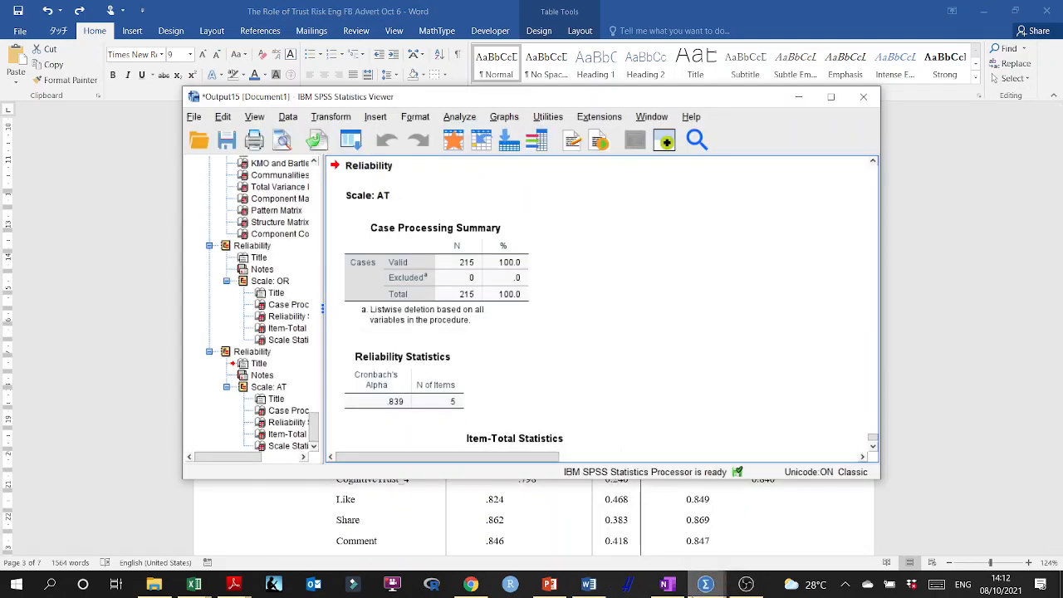
{"action": "left_click", "coordinate": [802, 445]}
{"action": "left_click", "coordinate": [198, 25]}
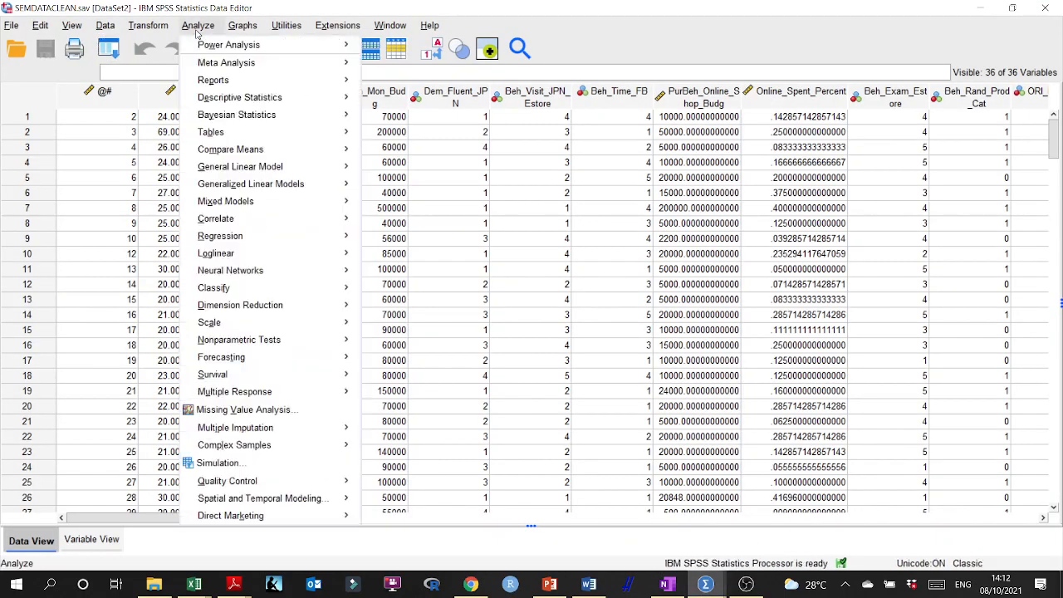
{"action": "mouse_move", "coordinate": [290, 308]}
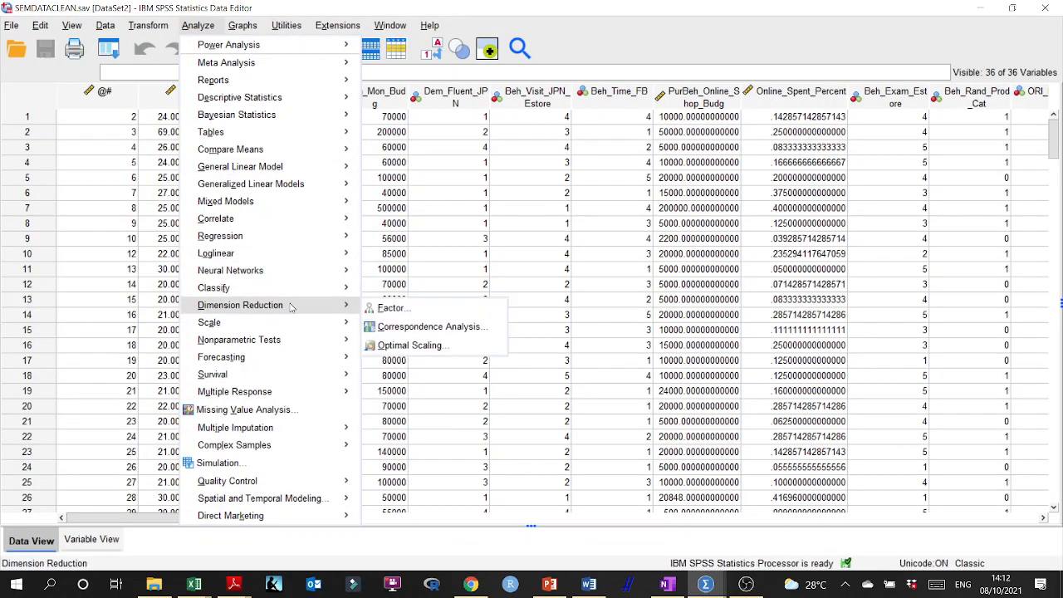
{"action": "left_click", "coordinate": [391, 308]}
{"action": "left_click", "coordinate": [838, 187]}
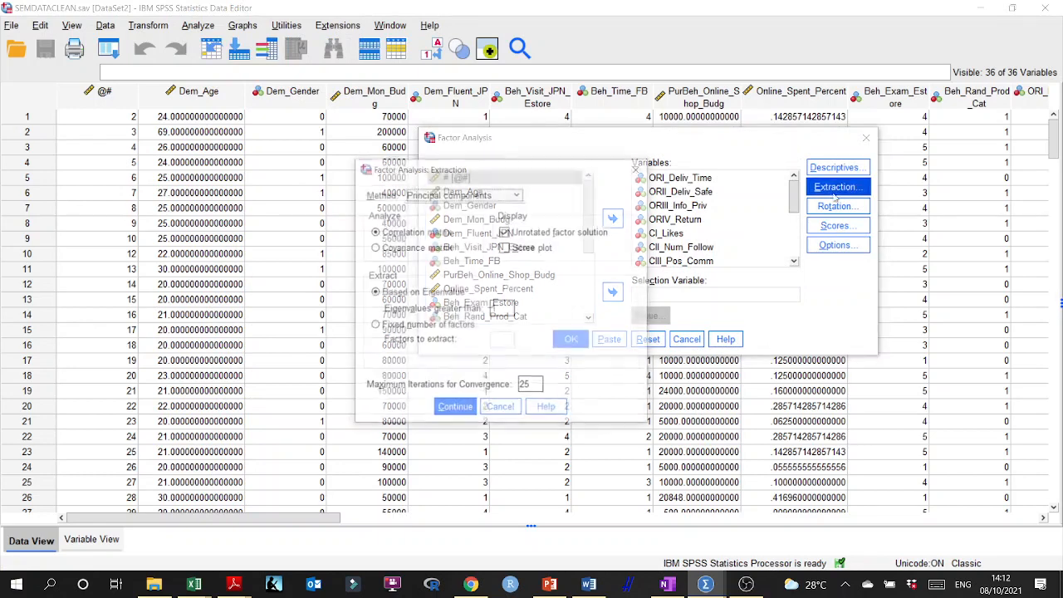
{"action": "left_click", "coordinate": [456, 409]}
- Check the factor analysis rotation, factor scores and coefficient display options, closing the setup without running it
{"action": "left_click", "coordinate": [835, 206]}
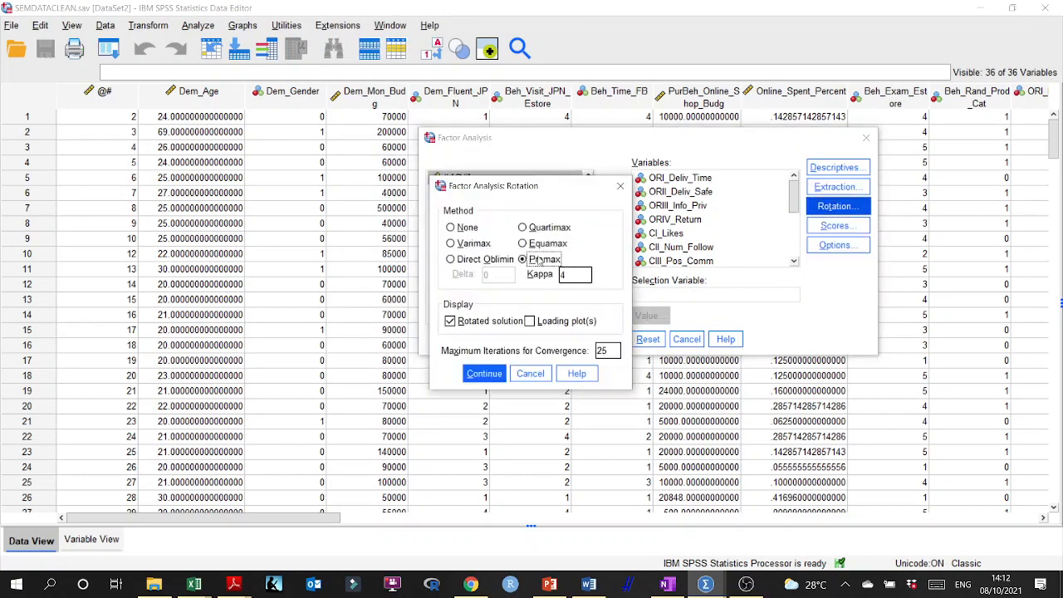
{"action": "left_click", "coordinate": [482, 373]}
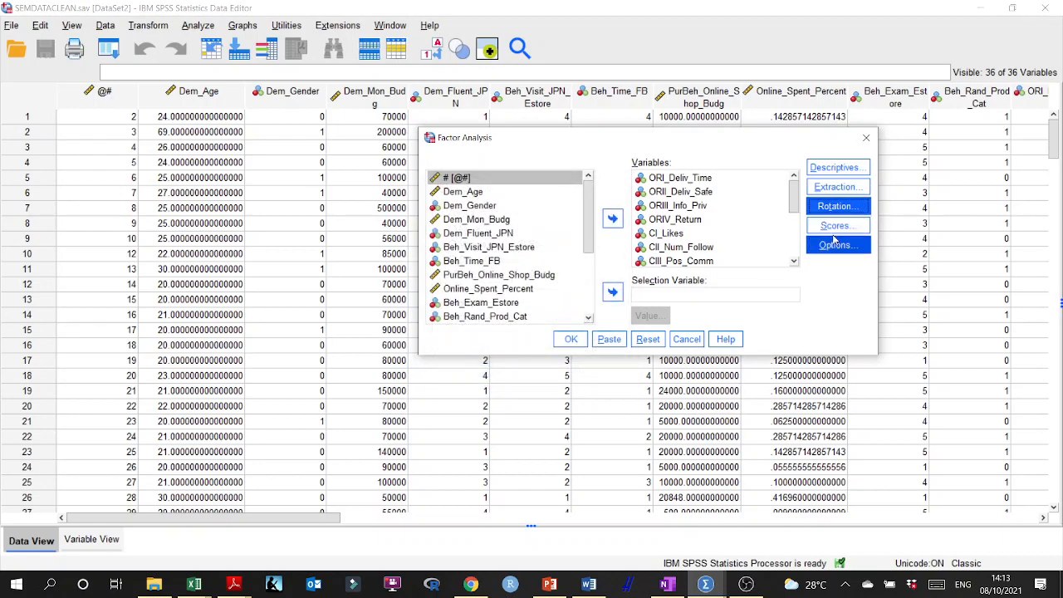
{"action": "left_click", "coordinate": [836, 226]}
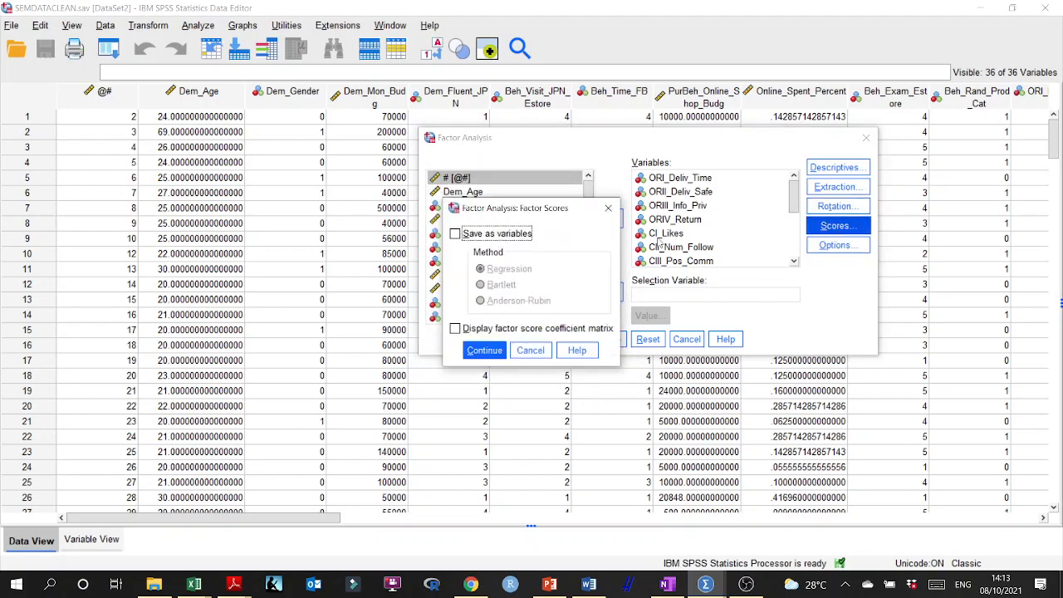
{"action": "left_click", "coordinate": [481, 349]}
{"action": "left_click", "coordinate": [828, 246]}
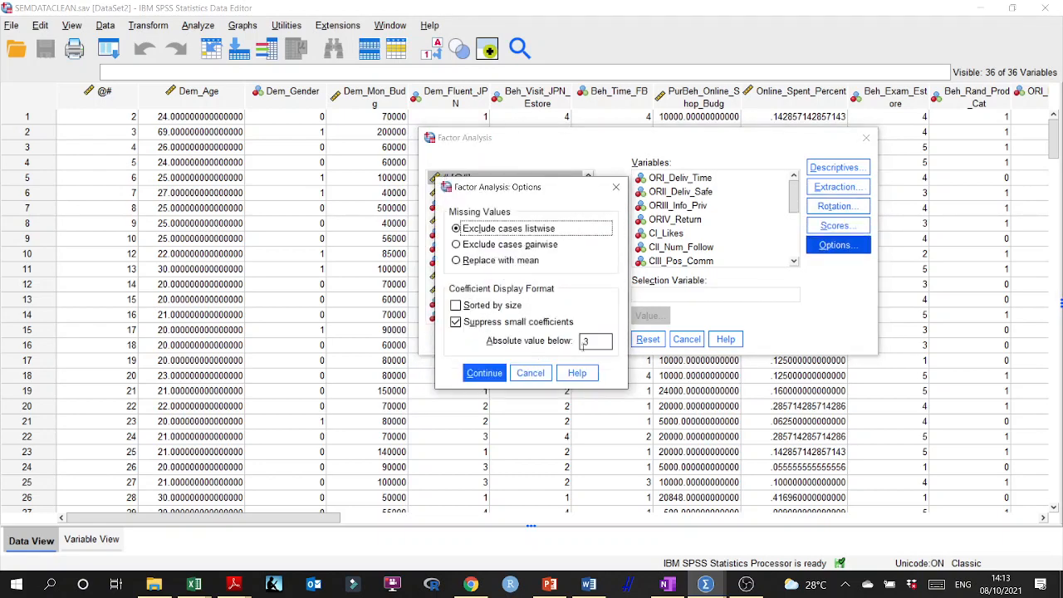
{"action": "left_click", "coordinate": [484, 373]}
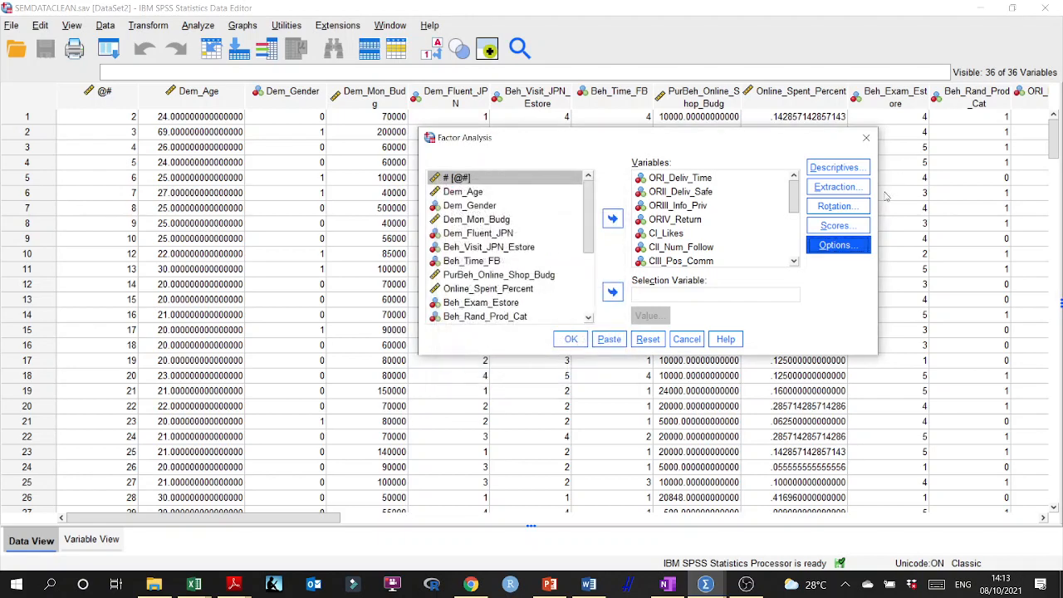
{"action": "left_click", "coordinate": [866, 137]}
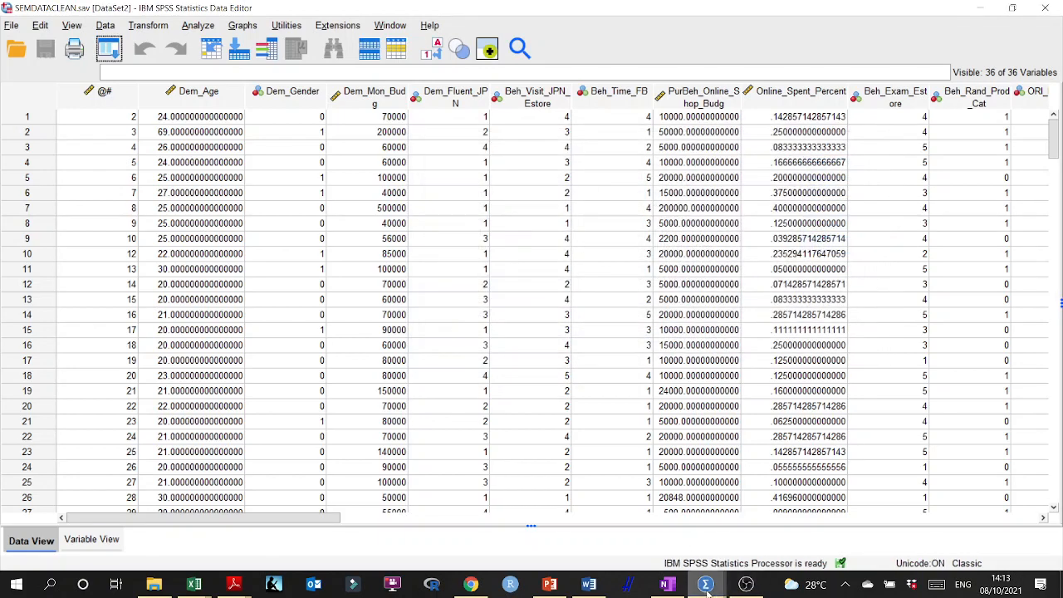
- Return to the SPSS output and examine the final factor analysis's KMO and Bartlett's Test table
{"action": "mouse_move", "coordinate": [706, 590]}
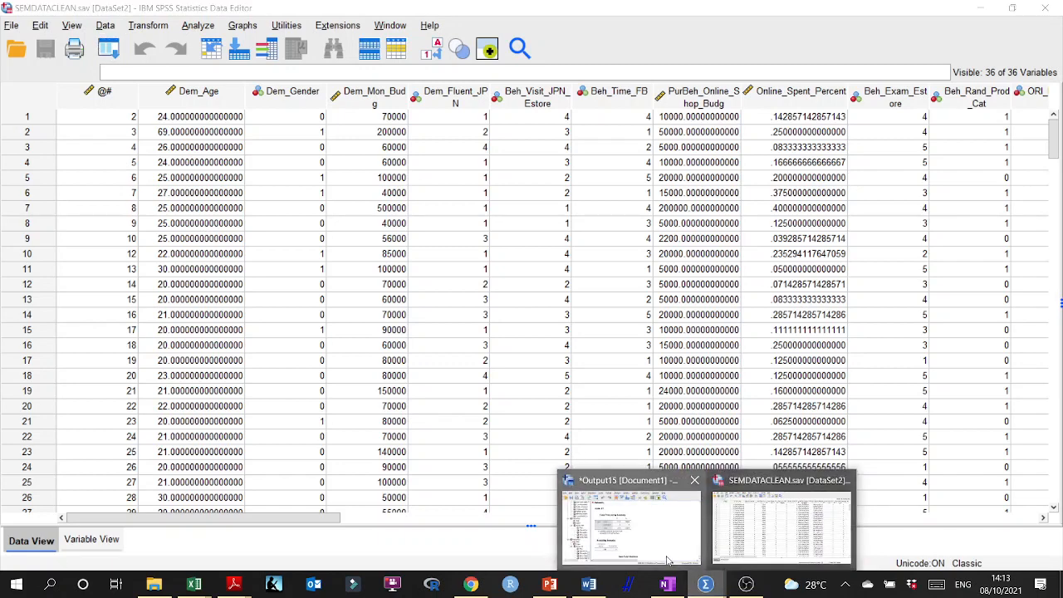
{"action": "left_click", "coordinate": [606, 515]}
{"action": "scroll", "coordinate": [519, 281], "scroll_direction": "up", "scroll_amount": 10}
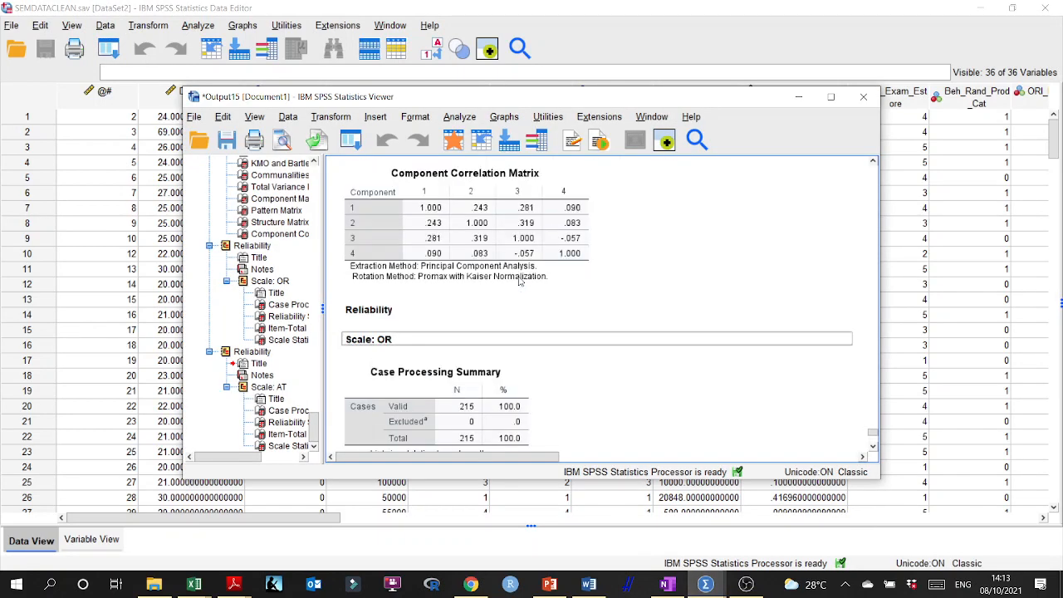
{"action": "scroll", "coordinate": [519, 281], "scroll_direction": "up", "scroll_amount": 12}
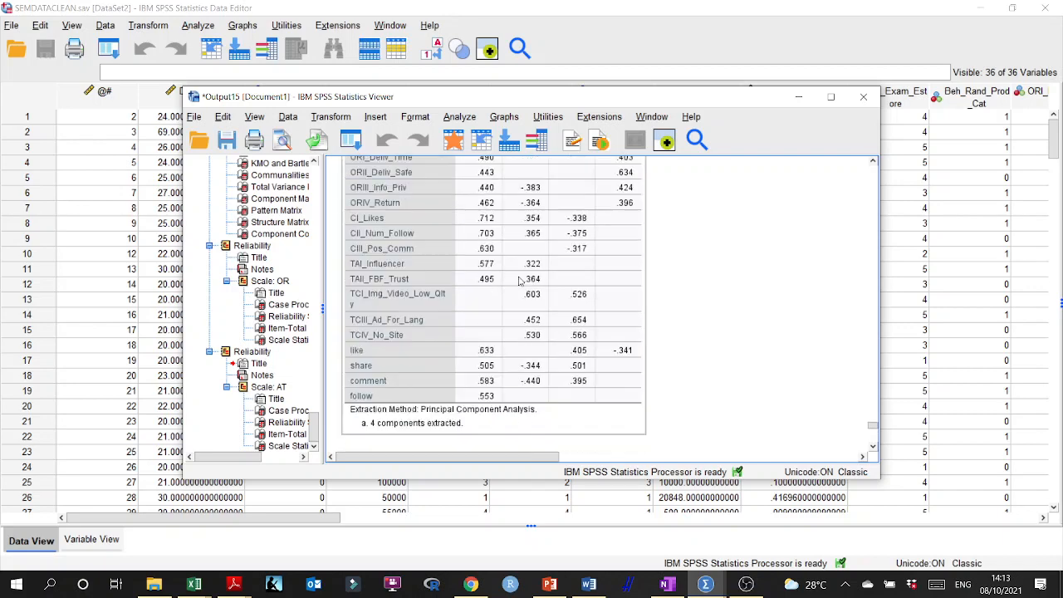
{"action": "scroll", "coordinate": [519, 281], "scroll_direction": "up", "scroll_amount": 12}
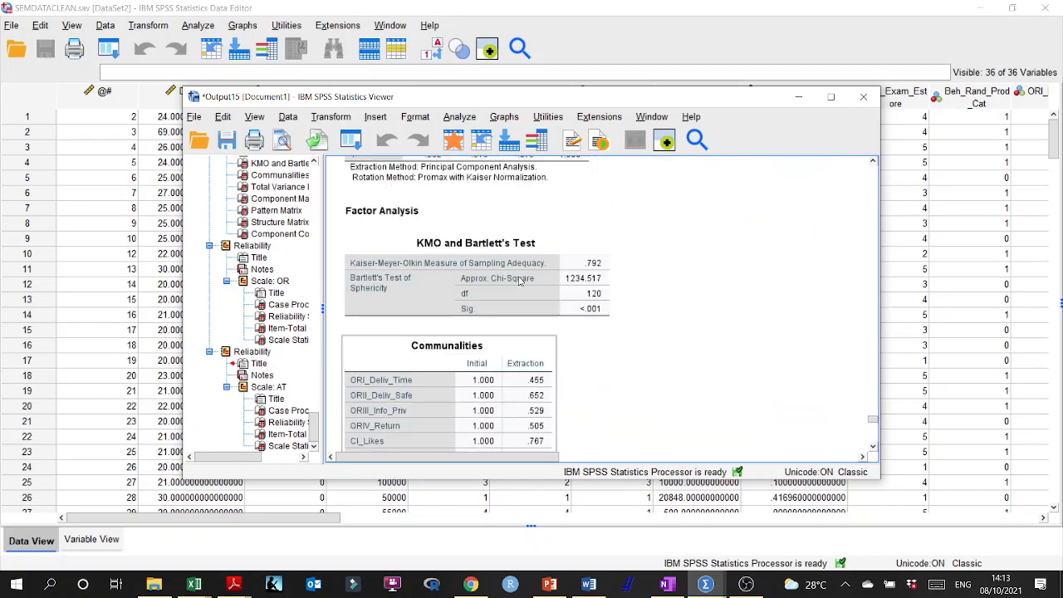
{"action": "scroll", "coordinate": [520, 281], "scroll_direction": "up", "scroll_amount": 1}
{"action": "scroll", "coordinate": [522, 279], "scroll_direction": "down", "scroll_amount": 4}
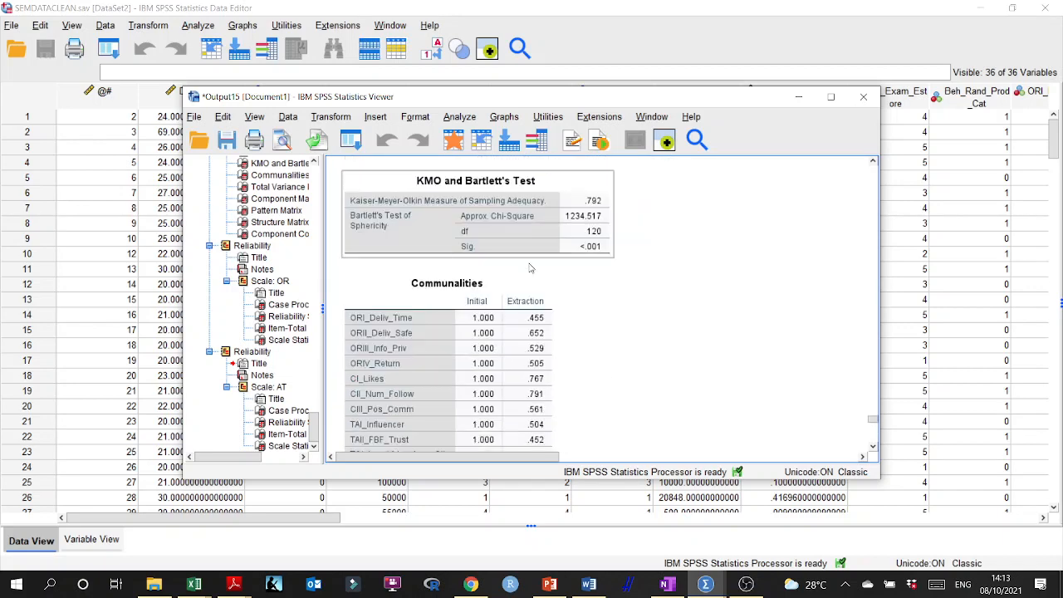
{"action": "scroll", "coordinate": [536, 259], "scroll_direction": "up", "scroll_amount": 1}
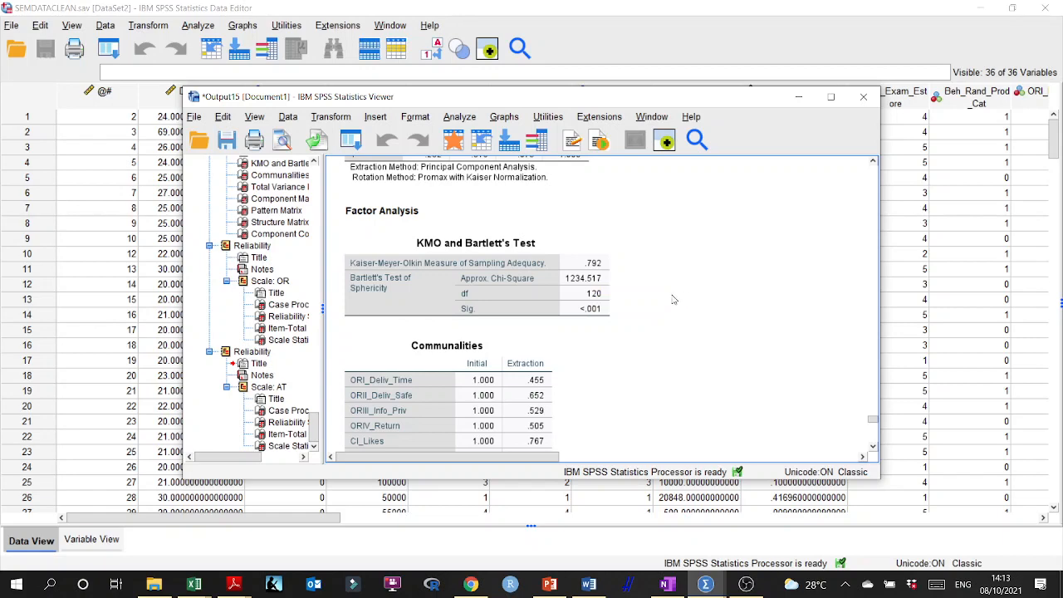
- Examine the communalities and the Total Variance Explained table of the final factor analysis
{"action": "scroll", "coordinate": [705, 303], "scroll_direction": "down", "scroll_amount": 5}
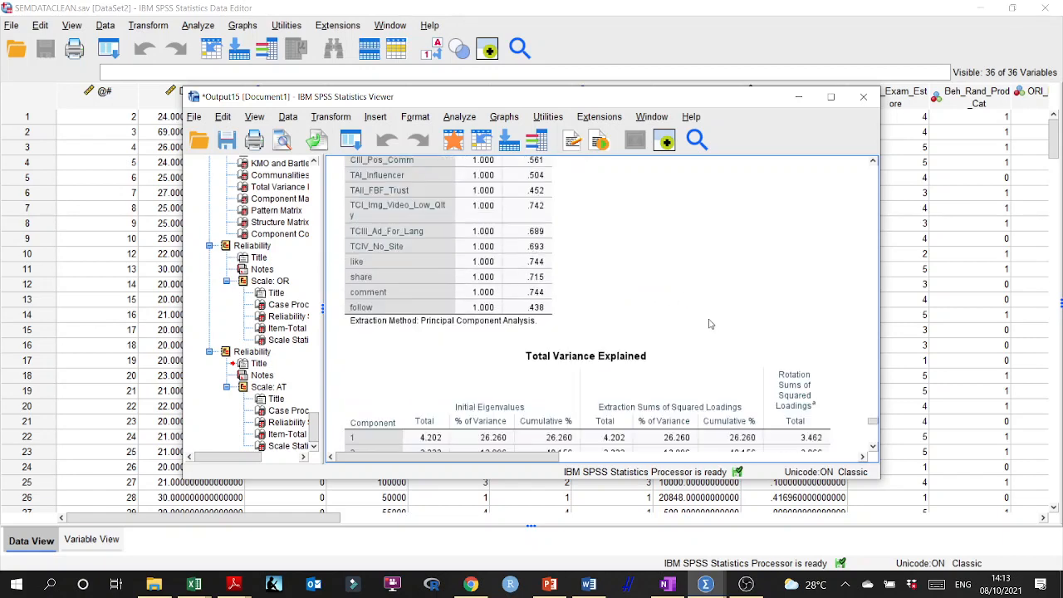
{"action": "scroll", "coordinate": [653, 331], "scroll_direction": "down", "scroll_amount": 2}
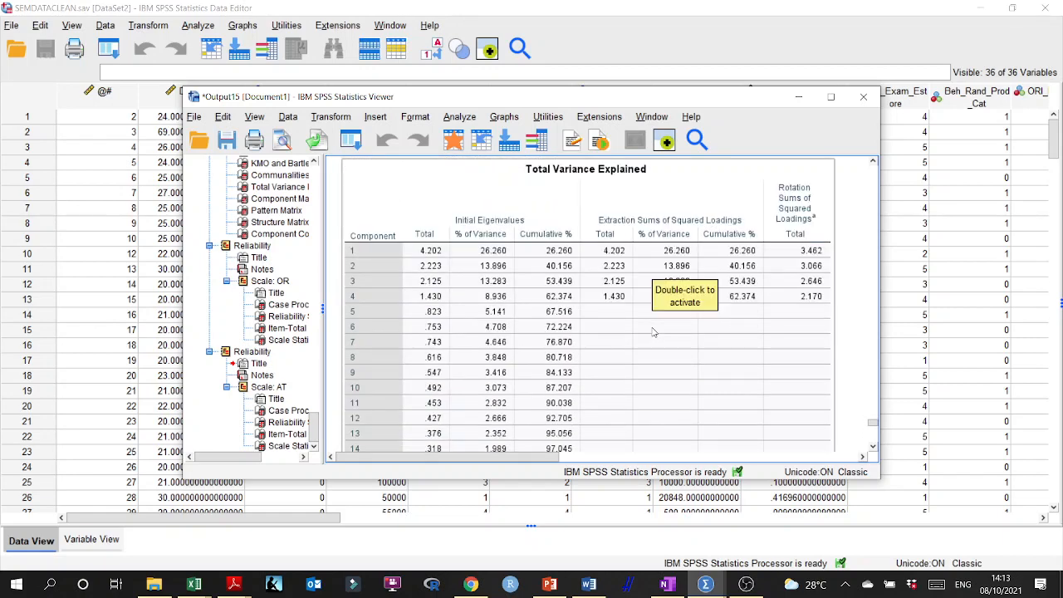
{"action": "scroll", "coordinate": [653, 331], "scroll_direction": "up", "scroll_amount": 10}
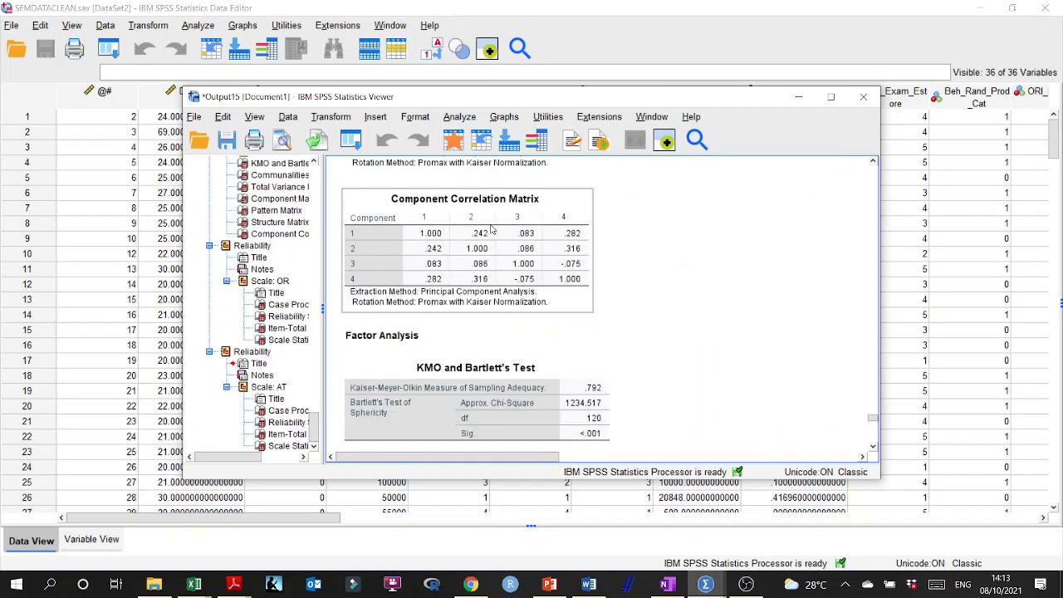
{"action": "scroll", "coordinate": [402, 321], "scroll_direction": "down", "scroll_amount": 10}
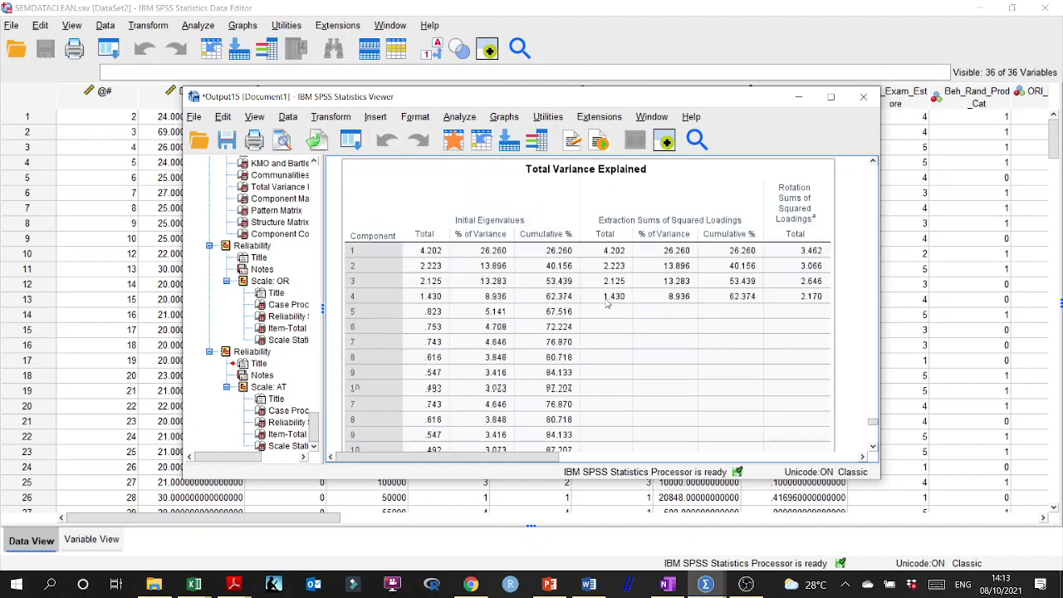
- Examine the final factor analysis's pattern and component matrices and recheck the Total Variance Explained table
{"action": "scroll", "coordinate": [607, 301], "scroll_direction": "down", "scroll_amount": 15}
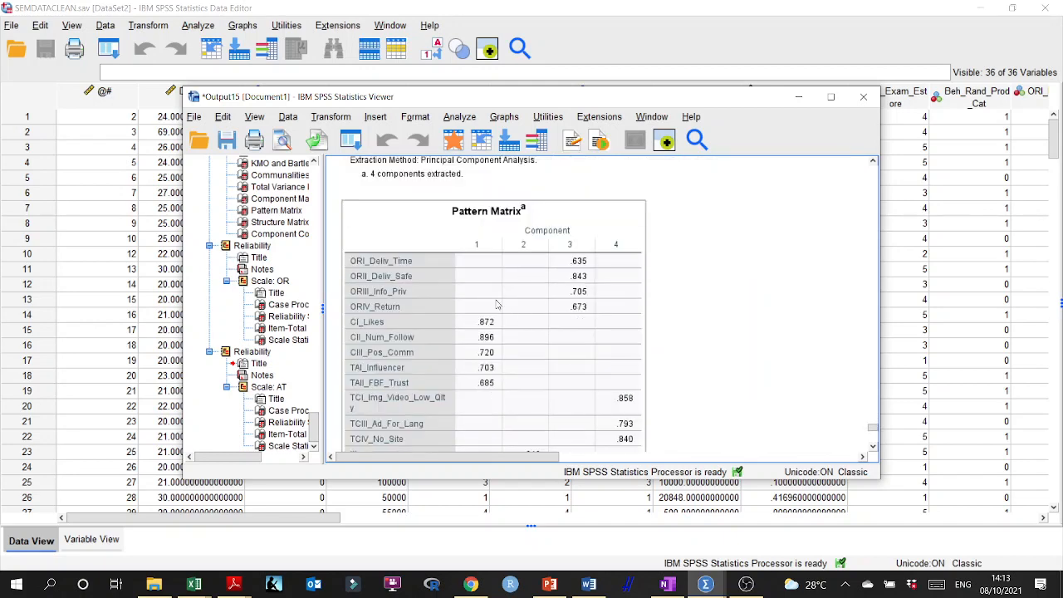
{"action": "scroll", "coordinate": [516, 303], "scroll_direction": "up", "scroll_amount": 2}
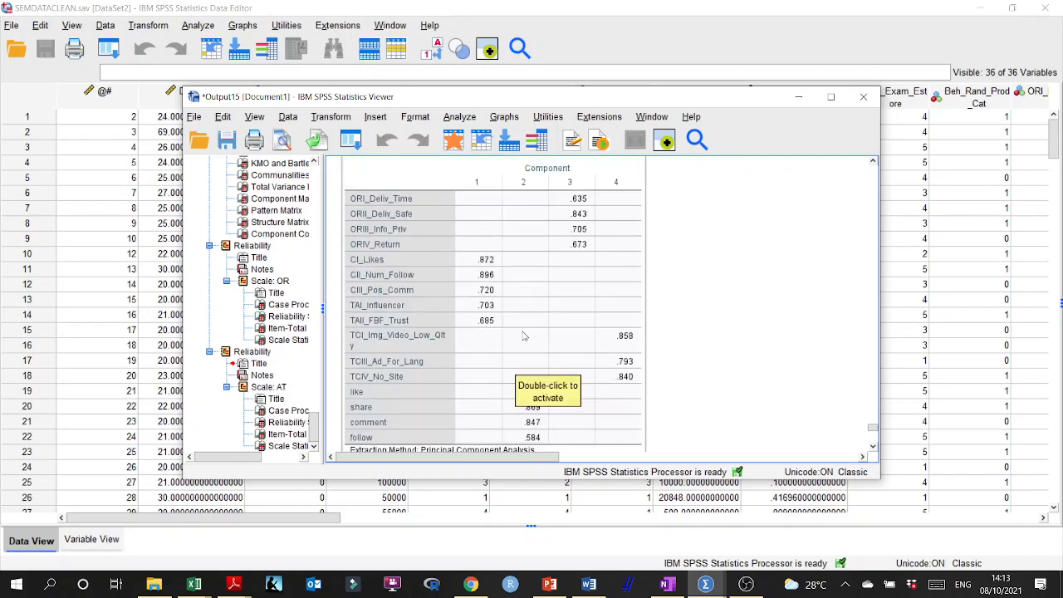
{"action": "scroll", "coordinate": [620, 396], "scroll_direction": "up", "scroll_amount": 12}
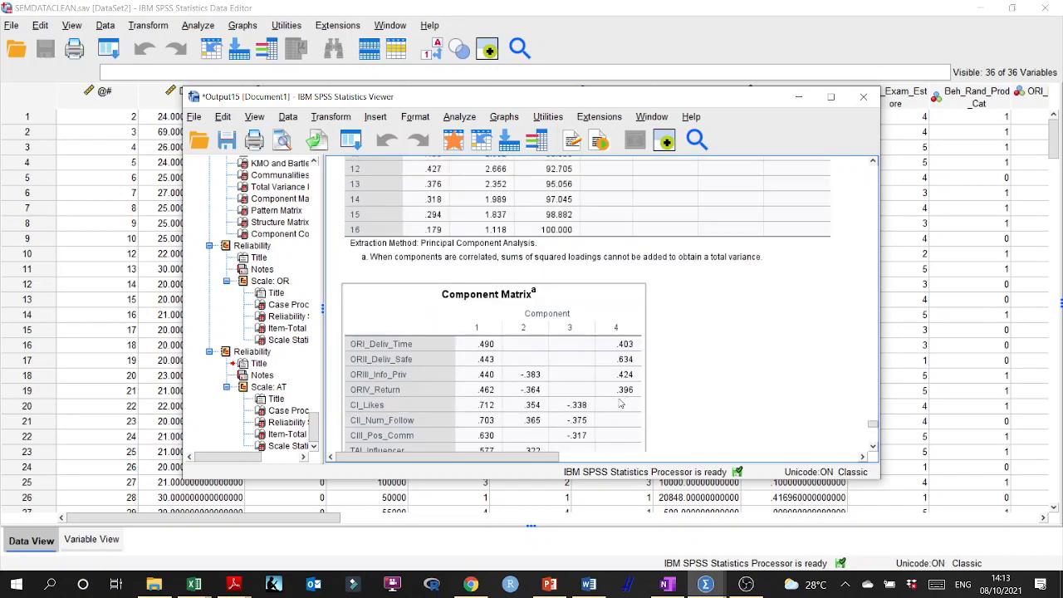
{"action": "scroll", "coordinate": [620, 397], "scroll_direction": "up", "scroll_amount": 3}
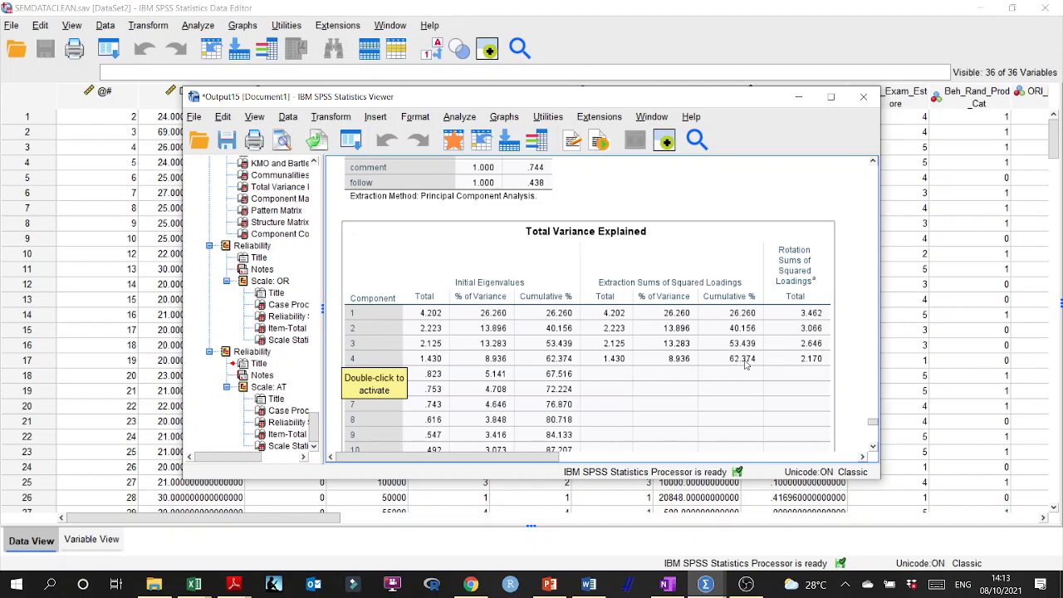
- Switch to the Word paper and highlight the Eigenvalue and Total Variance Explained rows in Table 2
{"action": "left_click", "coordinate": [589, 584]}
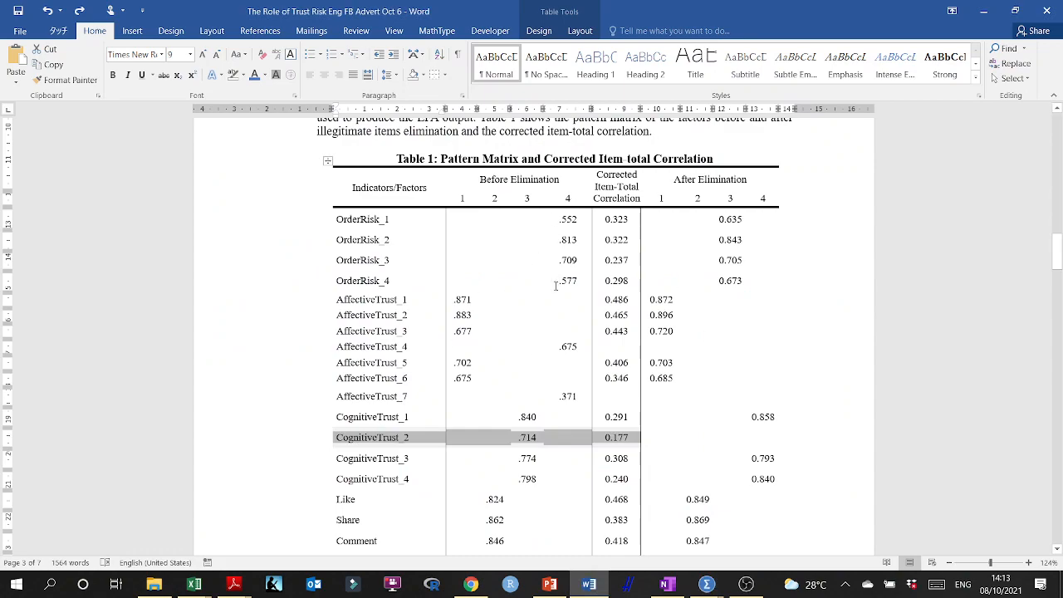
{"action": "scroll", "coordinate": [549, 303], "scroll_direction": "down", "scroll_amount": 5}
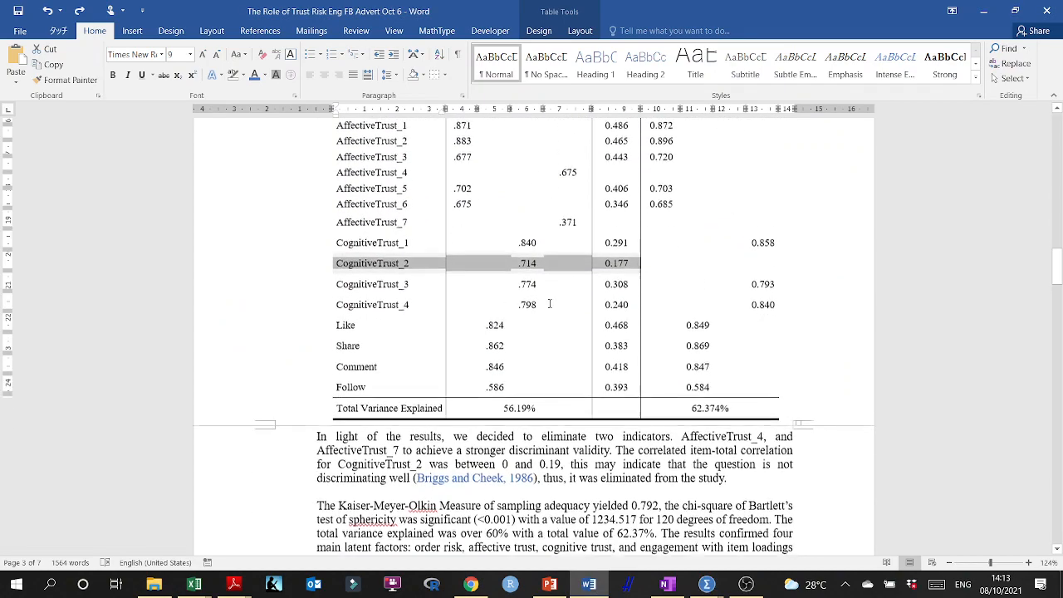
{"action": "scroll", "coordinate": [582, 231], "scroll_direction": "up", "scroll_amount": 4}
{"action": "scroll", "coordinate": [581, 231], "scroll_direction": "down", "scroll_amount": 10}
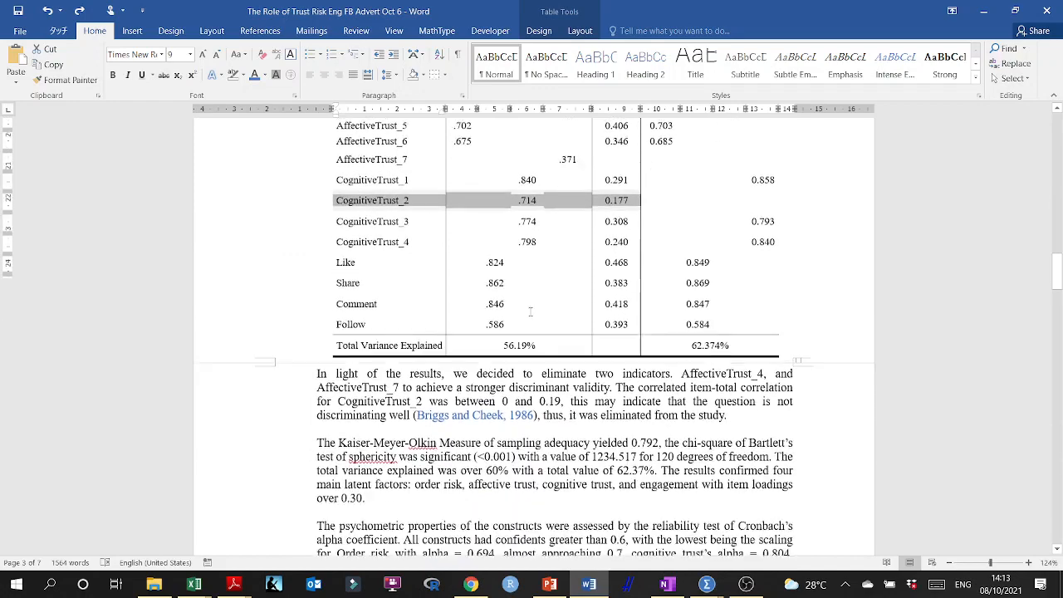
{"action": "left_click", "coordinate": [403, 292]}
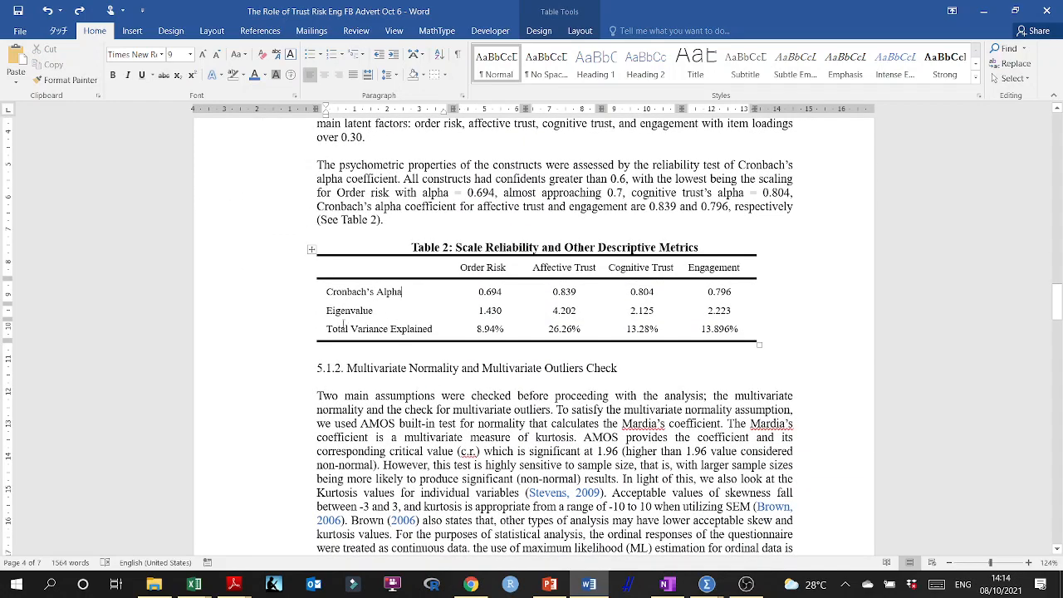
{"action": "left_click_drag", "start_coordinate": [363, 328], "coordinate": [729, 311]}
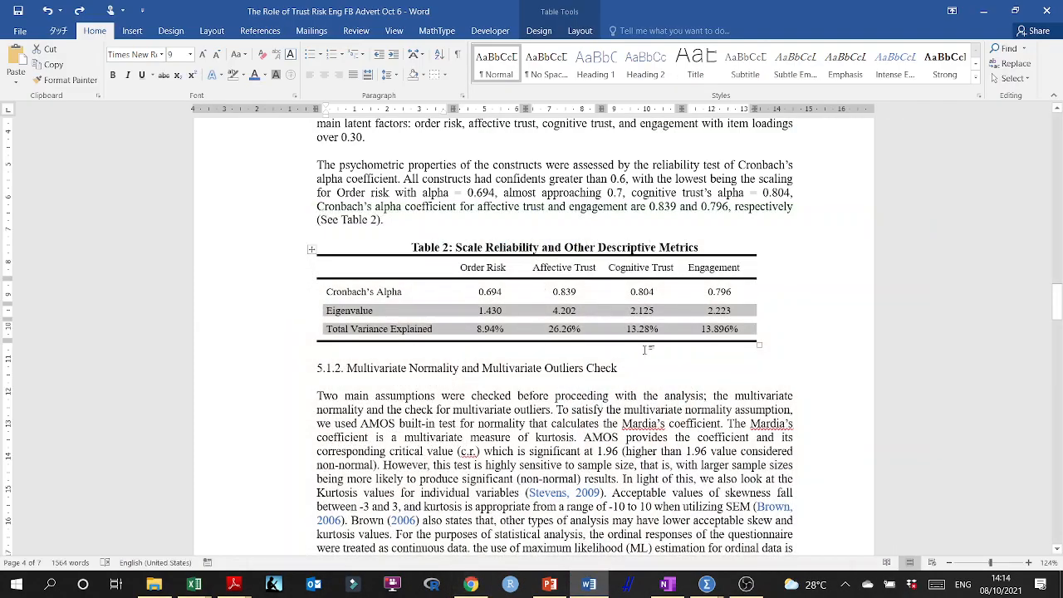
- Switch to the SPSS output and check Table 2's eigenvalues and variance percentages against the Total Variance Explained table
{"action": "left_click", "coordinate": [705, 586]}
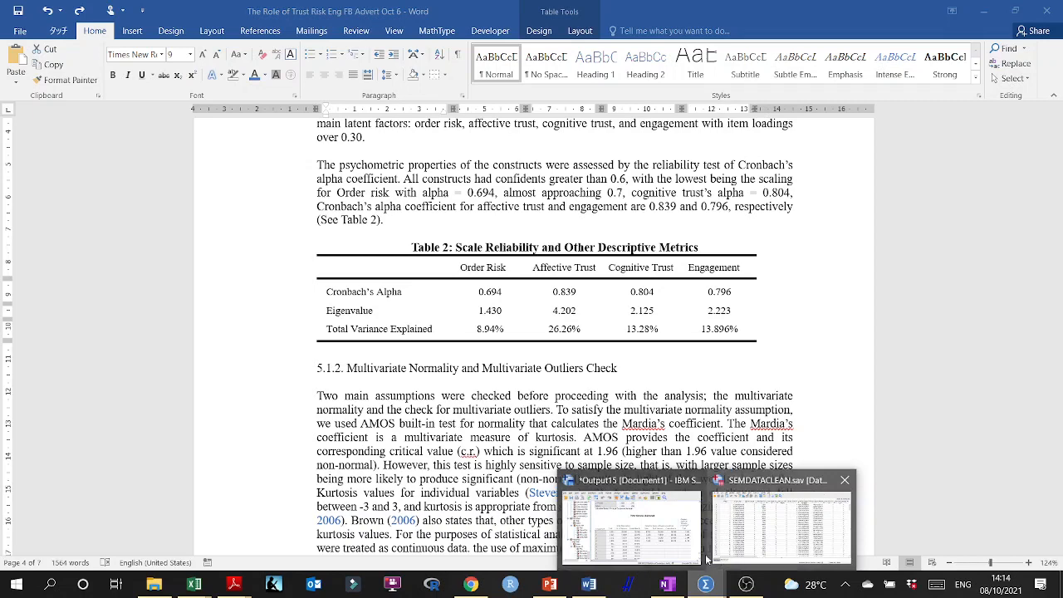
{"action": "left_click", "coordinate": [702, 557]}
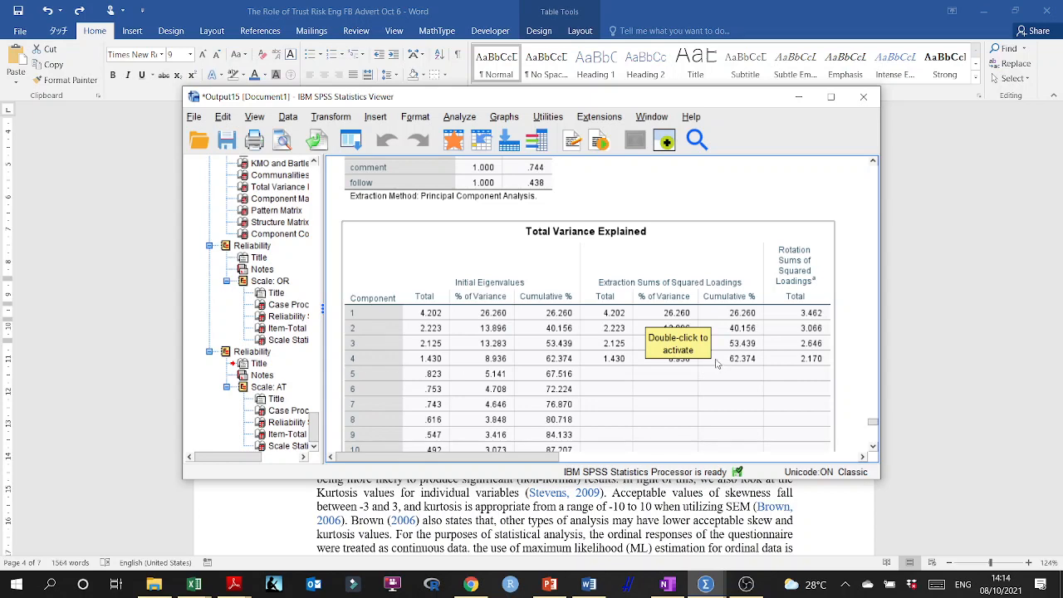
{"action": "left_click", "coordinate": [684, 368]}
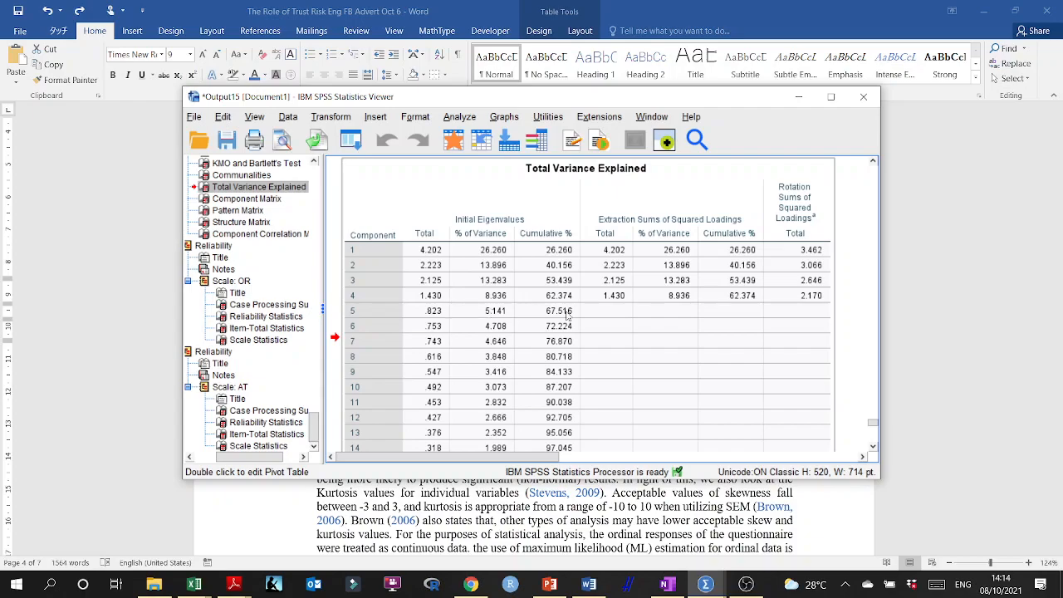
- Return to the Word paper, reread the results around Table 2 and highlight its eigenvalue and variance rows again
{"action": "key", "text": "alt+Tab"}
{"action": "scroll", "coordinate": [534, 431], "scroll_direction": "up", "scroll_amount": 6}
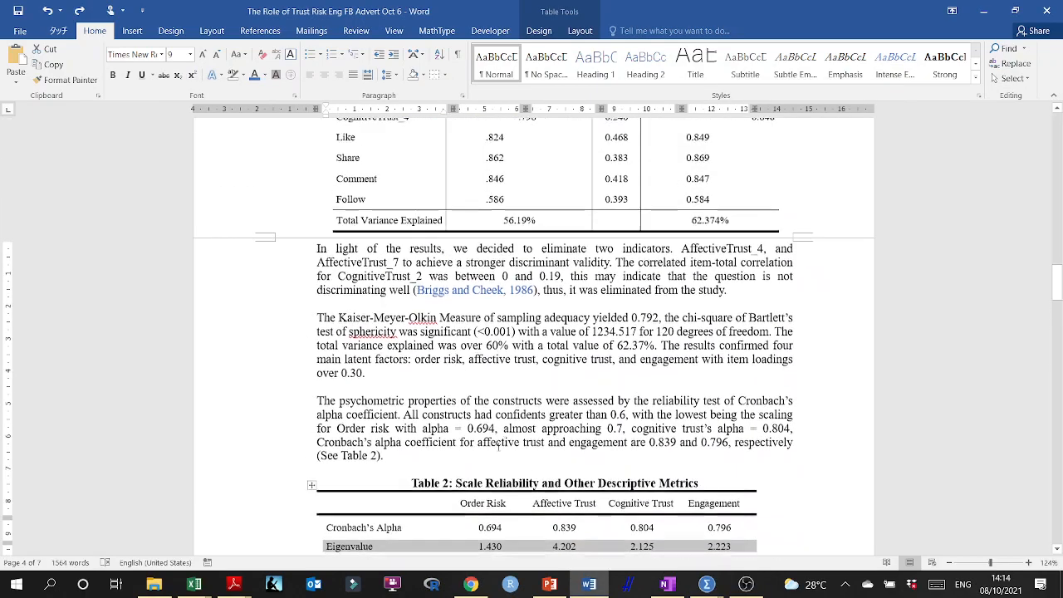
{"action": "scroll", "coordinate": [535, 431], "scroll_direction": "down", "scroll_amount": 2}
{"action": "scroll", "coordinate": [545, 235], "scroll_direction": "up", "scroll_amount": 3}
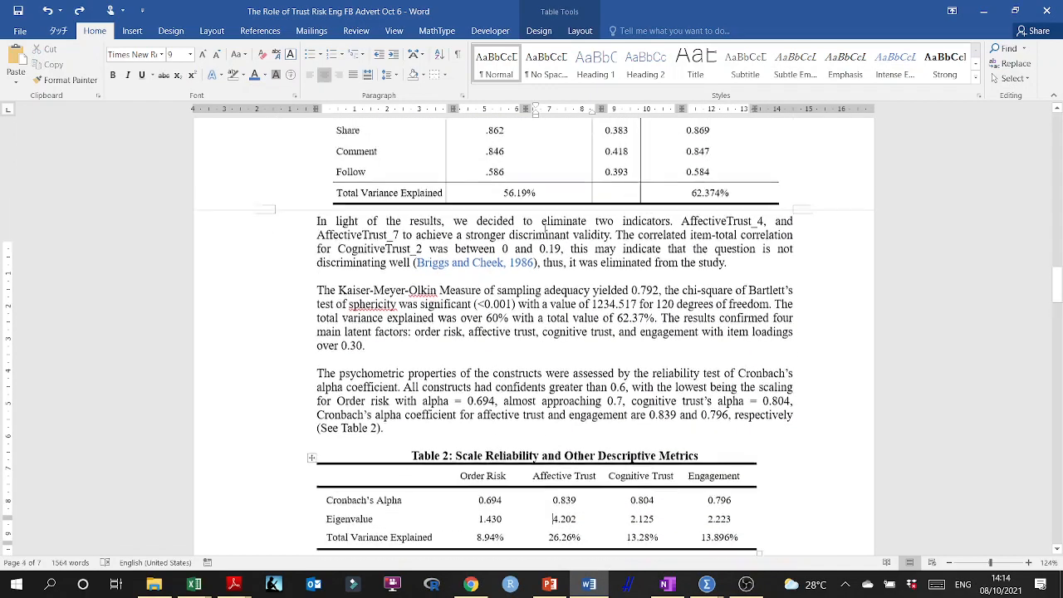
{"action": "scroll", "coordinate": [545, 235], "scroll_direction": "down", "scroll_amount": 3}
{"action": "left_click_drag", "start_coordinate": [343, 430], "coordinate": [696, 454]}
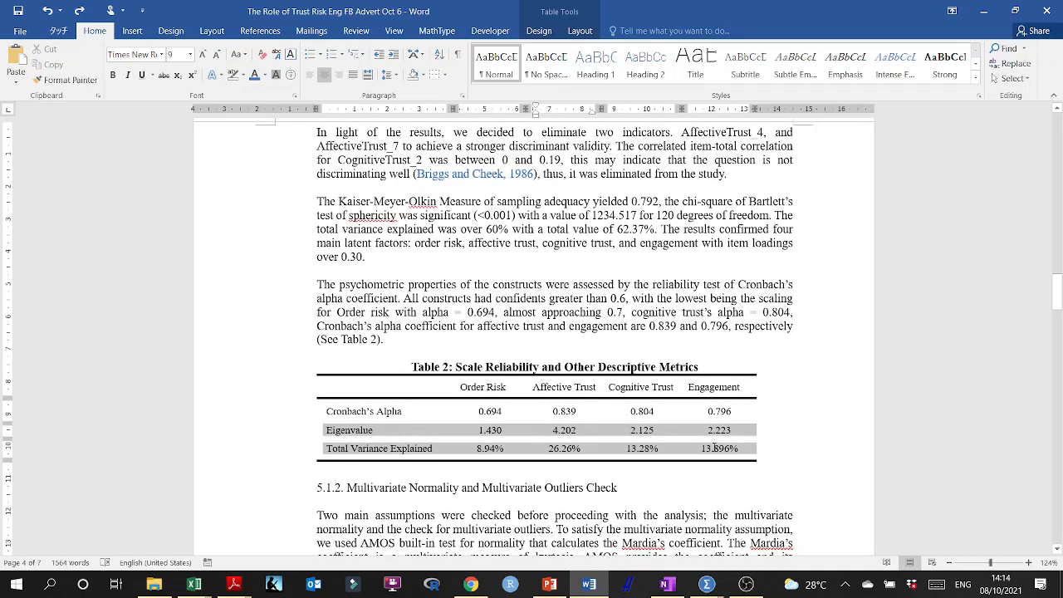
- Review Table 1, highlighting its Corrected Item-Total Correlation column, and return to the Cronbach's Alpha row of Table 2
{"action": "scroll", "coordinate": [696, 455], "scroll_direction": "up", "scroll_amount": 12}
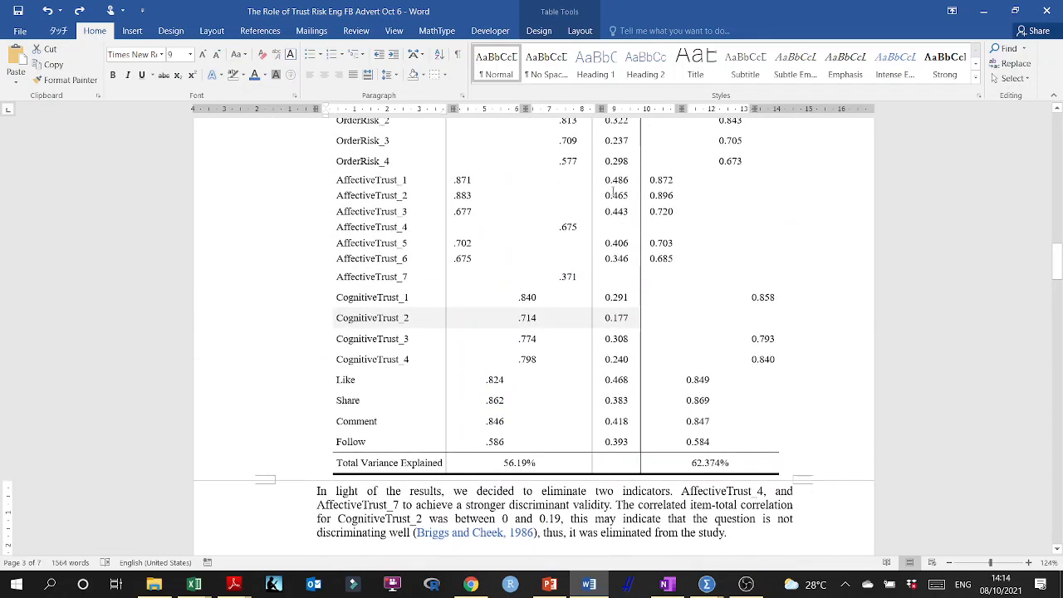
{"action": "scroll", "coordinate": [611, 186], "scroll_direction": "down", "scroll_amount": 13}
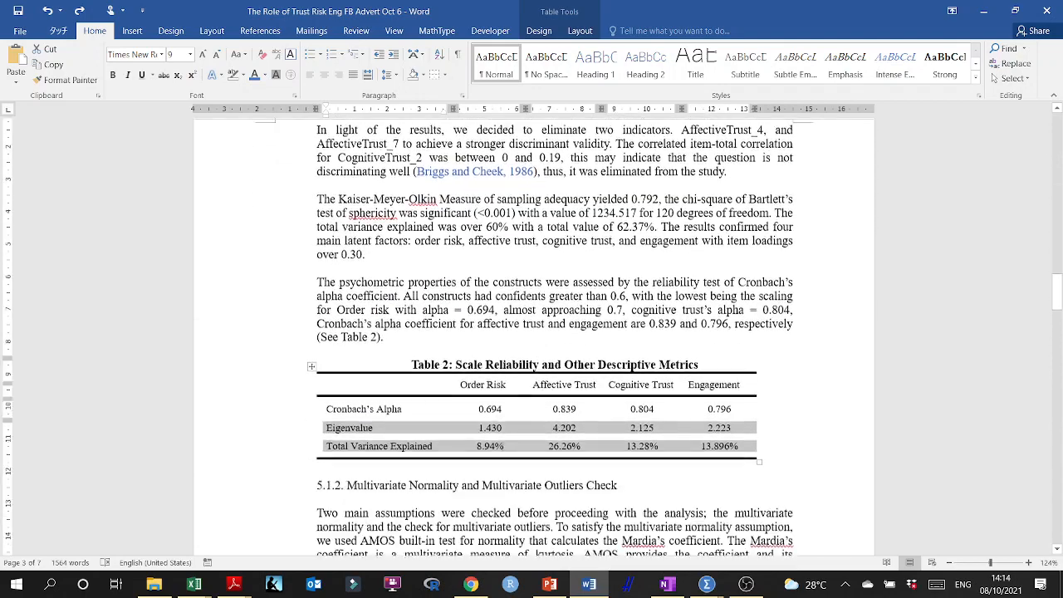
{"action": "left_click", "coordinate": [650, 377]}
{"action": "left_click_drag", "start_coordinate": [649, 377], "coordinate": [685, 376]}
{"action": "scroll", "coordinate": [664, 333], "scroll_direction": "up", "scroll_amount": 11}
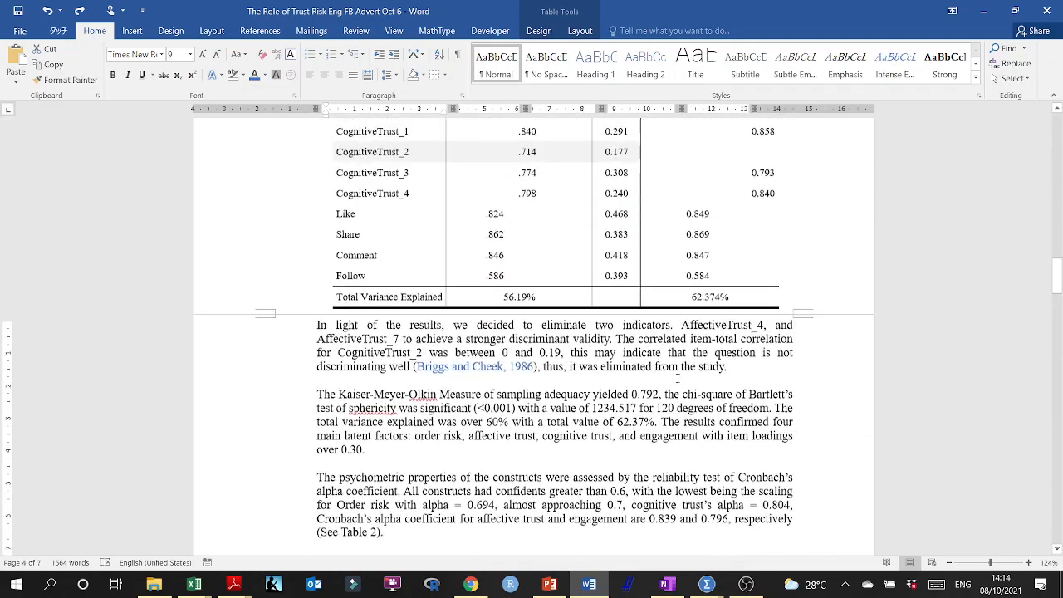
{"action": "scroll", "coordinate": [614, 168], "scroll_direction": "up", "scroll_amount": 2}
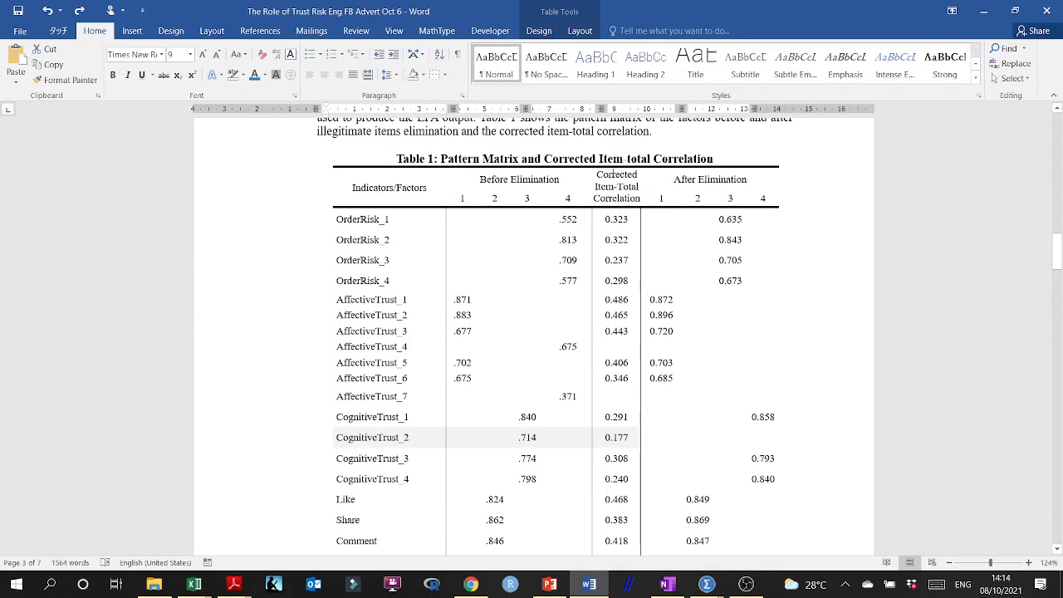
{"action": "left_click", "coordinate": [613, 168]}
{"action": "scroll", "coordinate": [529, 407], "scroll_direction": "down", "scroll_amount": 10}
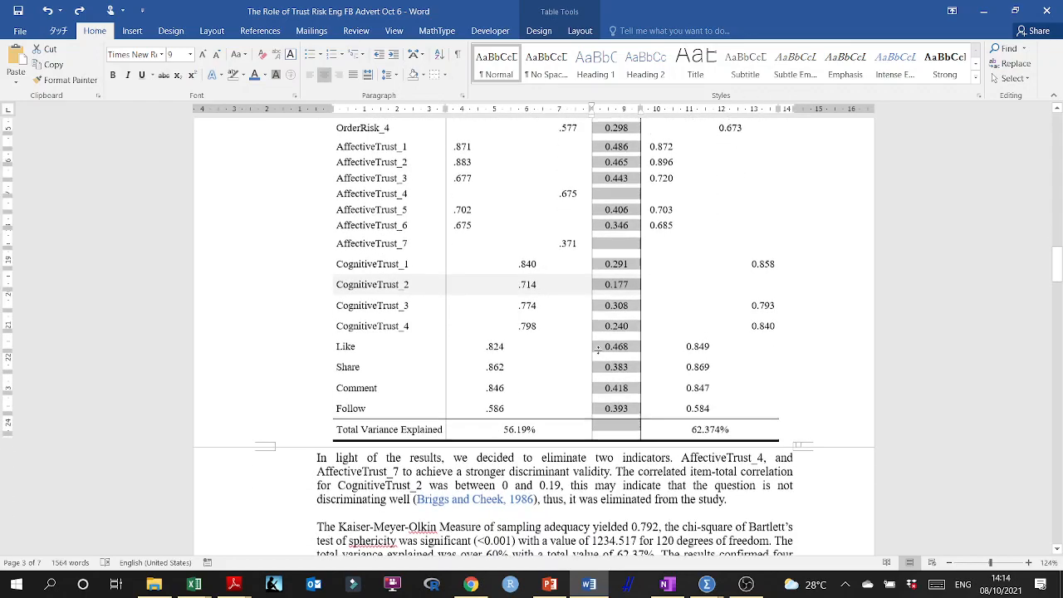
{"action": "scroll", "coordinate": [529, 408], "scroll_direction": "down", "scroll_amount": 4}
{"action": "left_click", "coordinate": [303, 337]}
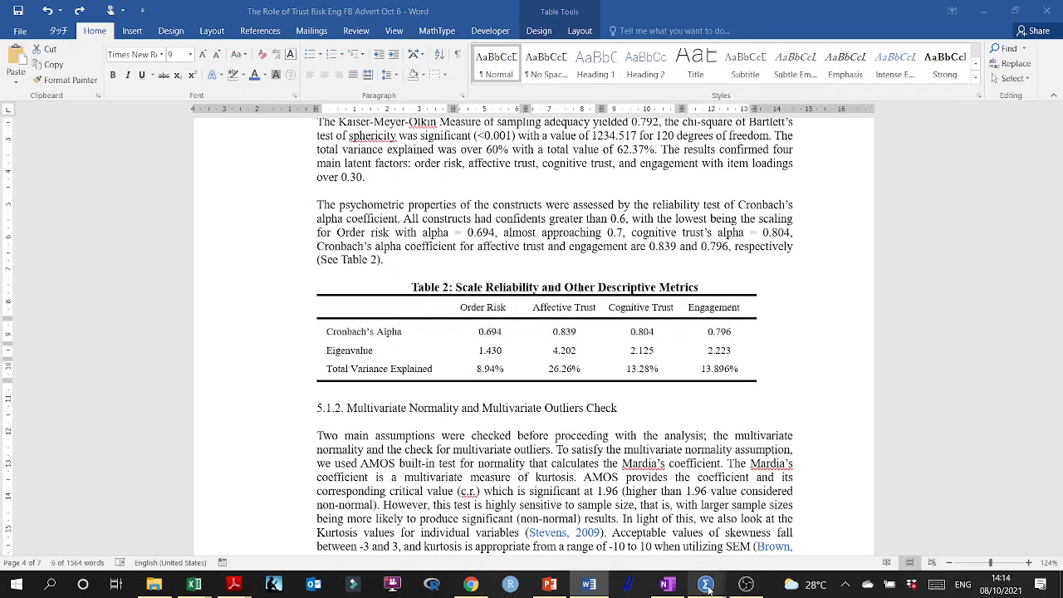
- Switch to the SEMDATACLEAN.sav data set in SPSS, open Reliability Analysis and remove all affective trust items, CI_Likes through TAII_FBF_Trust
{"action": "mouse_move", "coordinate": [706, 584]}
{"action": "left_click", "coordinate": [758, 540]}
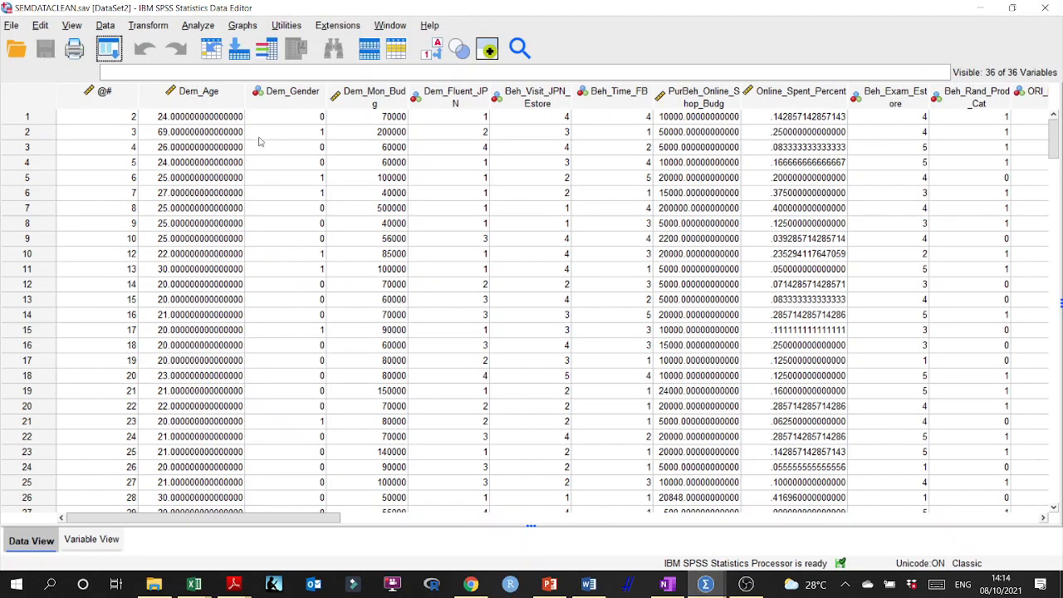
{"action": "left_click", "coordinate": [198, 26]}
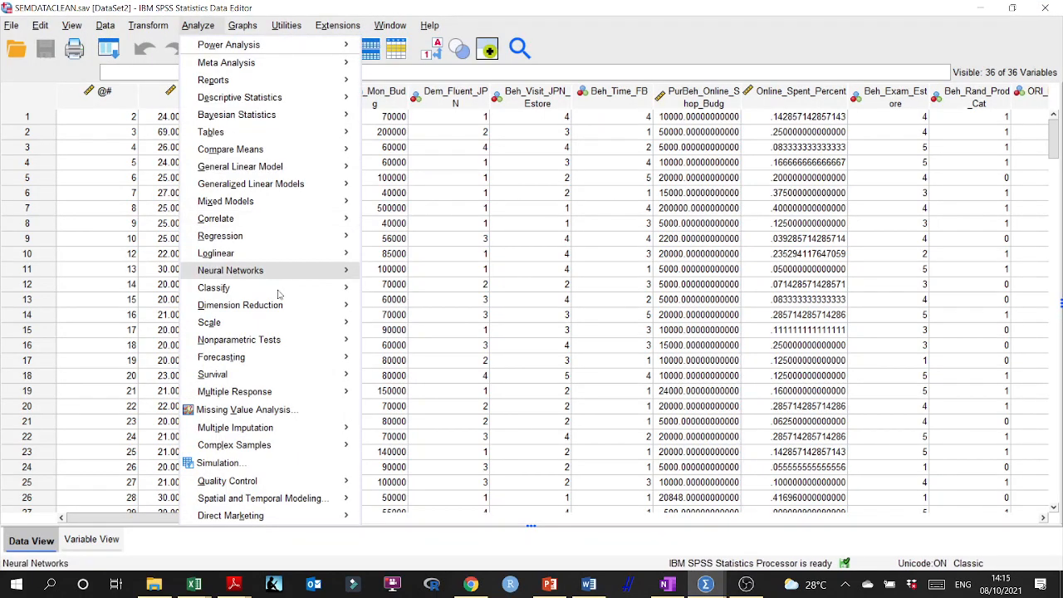
{"action": "mouse_move", "coordinate": [290, 324]}
{"action": "left_click", "coordinate": [415, 326]}
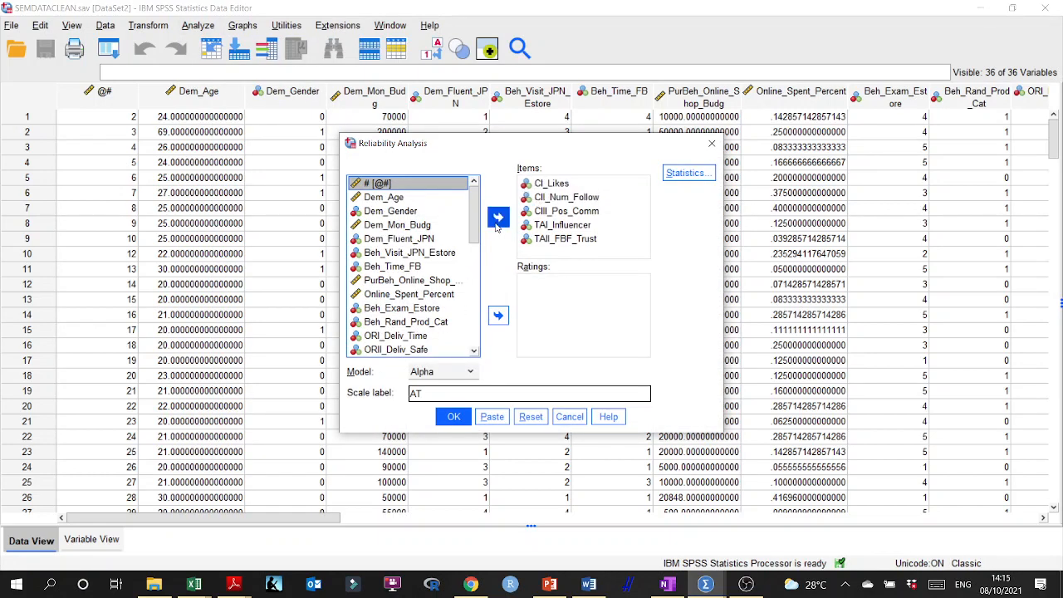
{"action": "left_click", "coordinate": [533, 186]}
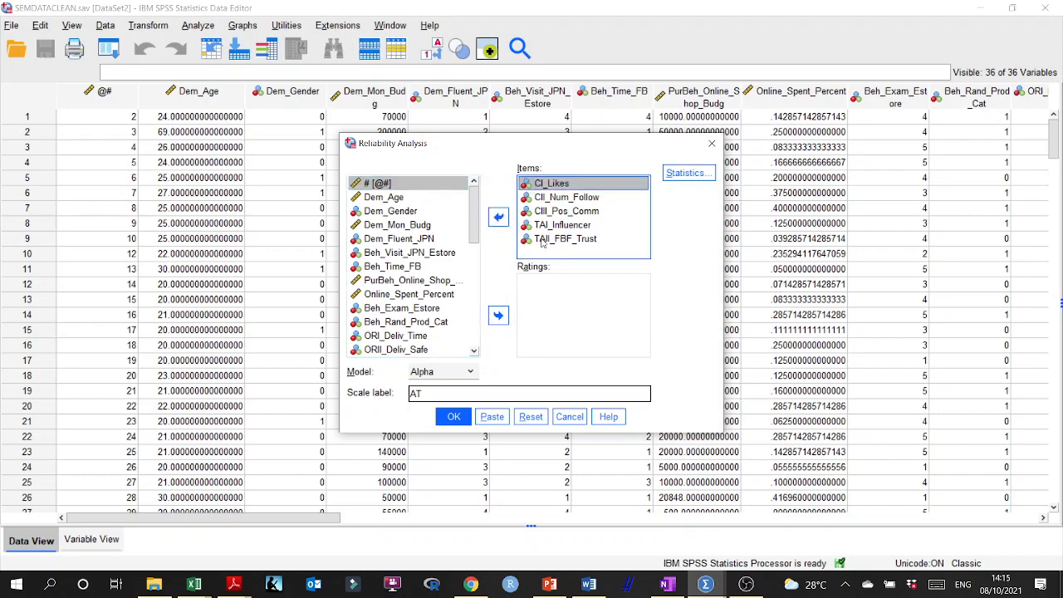
{"action": "left_click", "coordinate": [542, 242], "text": "shift"}
{"action": "left_click", "coordinate": [499, 217]}
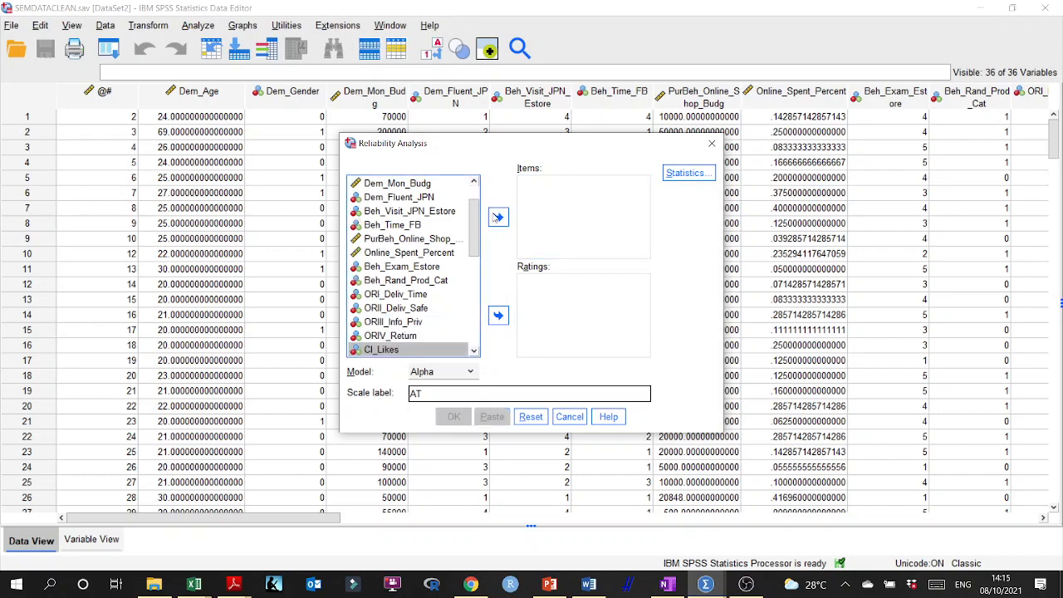
- Add all scale variables from ORI_Deliv_Time through follow as the reliability analysis items
{"action": "scroll", "coordinate": [393, 242], "scroll_direction": "down", "scroll_amount": 4}
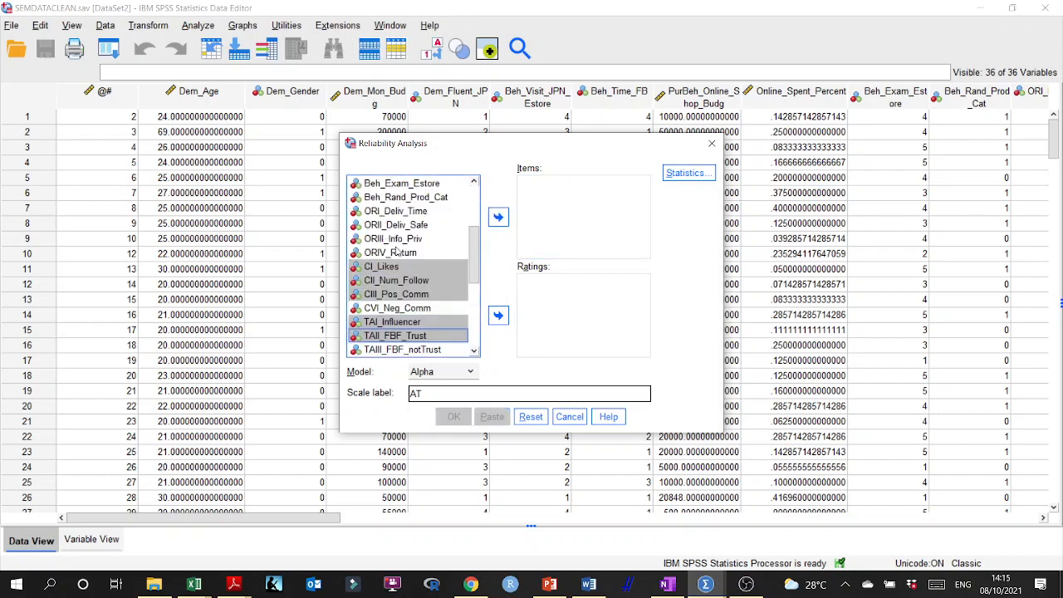
{"action": "scroll", "coordinate": [393, 241], "scroll_direction": "up", "scroll_amount": 2}
{"action": "scroll", "coordinate": [393, 241], "scroll_direction": "up", "scroll_amount": 1}
{"action": "left_click", "coordinate": [393, 253]}
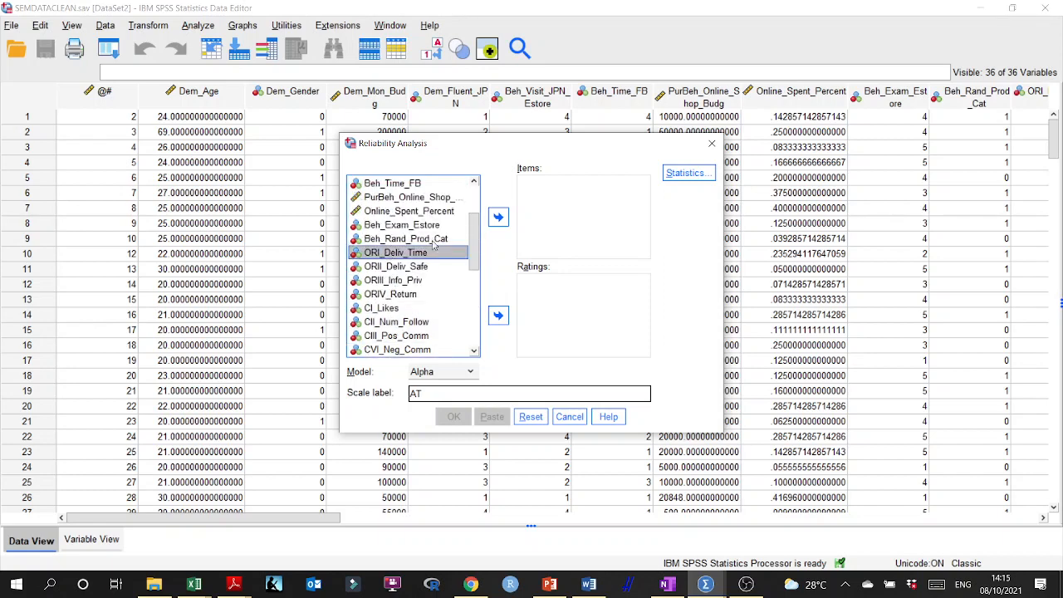
{"action": "left_click_drag", "start_coordinate": [475, 241], "coordinate": [469, 329]}
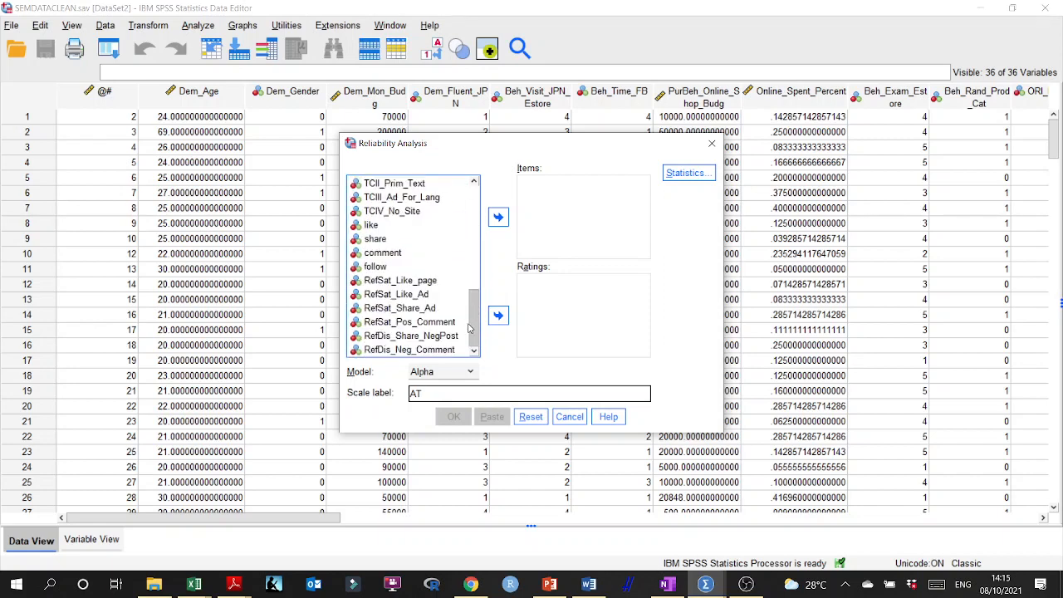
{"action": "left_click", "coordinate": [391, 266]}
{"action": "left_click_drag", "start_coordinate": [474, 320], "coordinate": [469, 258]}
{"action": "left_click", "coordinate": [393, 205], "text": "shift"}
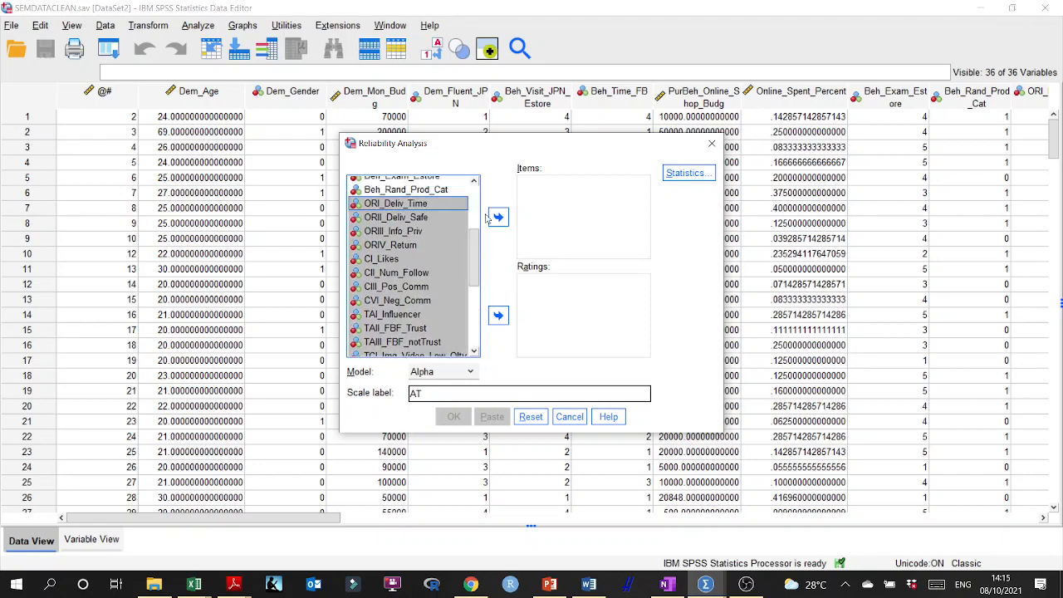
{"action": "left_click", "coordinate": [498, 217]}
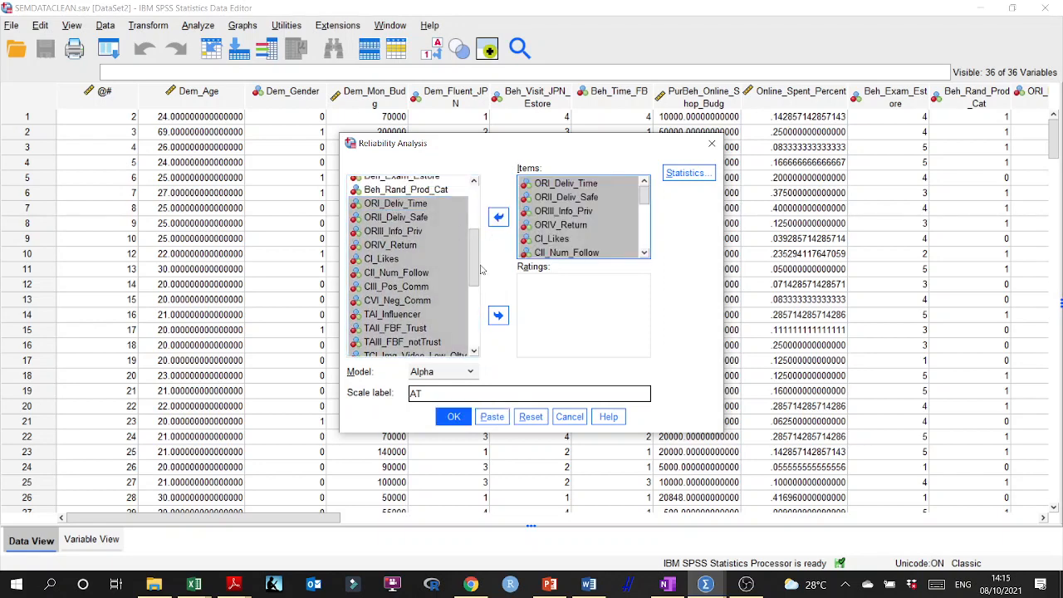
- Run the reliability analysis with the scale label cleared and examine its Reliability Statistics and Item-Total Statistics tables
{"action": "left_click_drag", "start_coordinate": [435, 396], "coordinate": [397, 402]}
{"action": "key", "text": "BackSpace"}
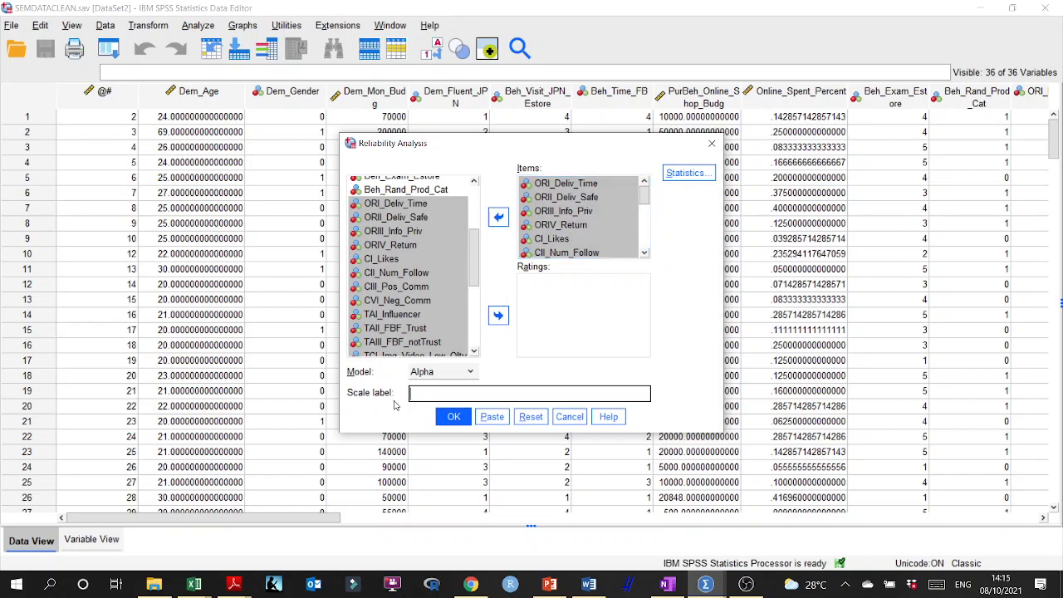
{"action": "left_click", "coordinate": [454, 418]}
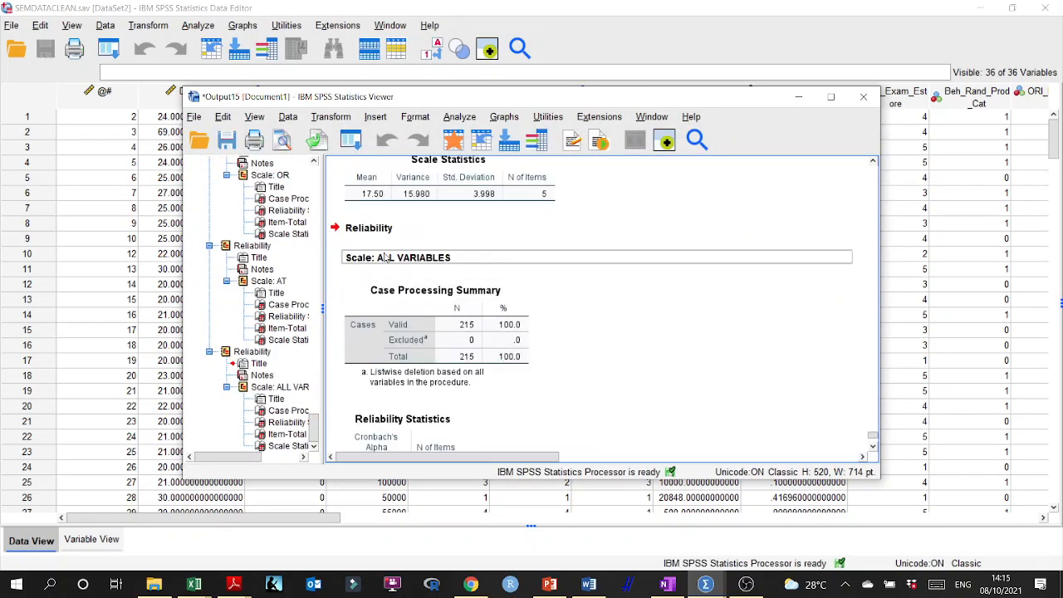
{"action": "scroll", "coordinate": [382, 253], "scroll_direction": "down", "scroll_amount": 2}
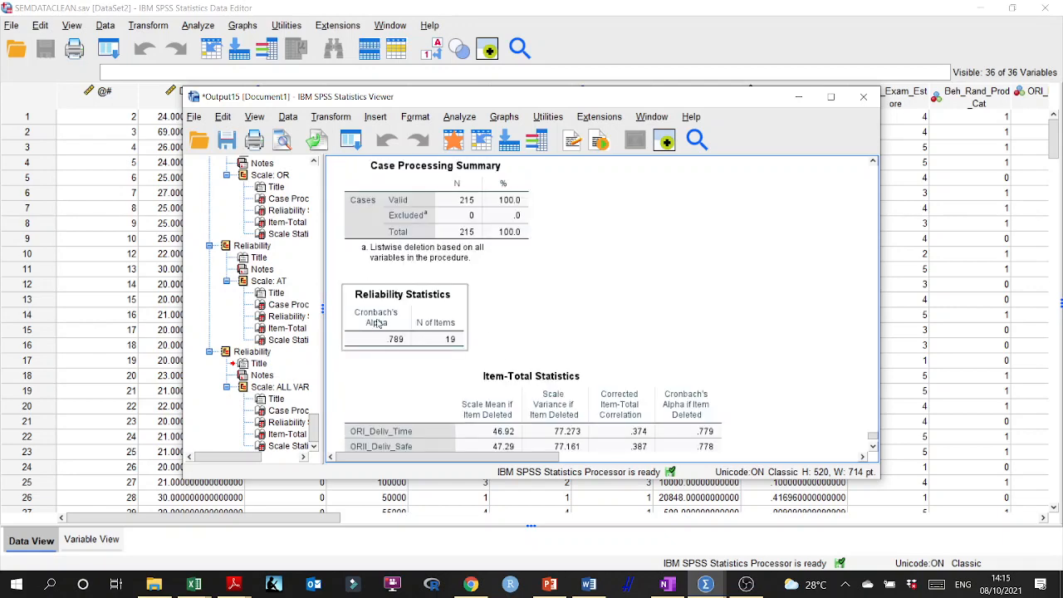
{"action": "scroll", "coordinate": [515, 316], "scroll_direction": "down", "scroll_amount": 5}
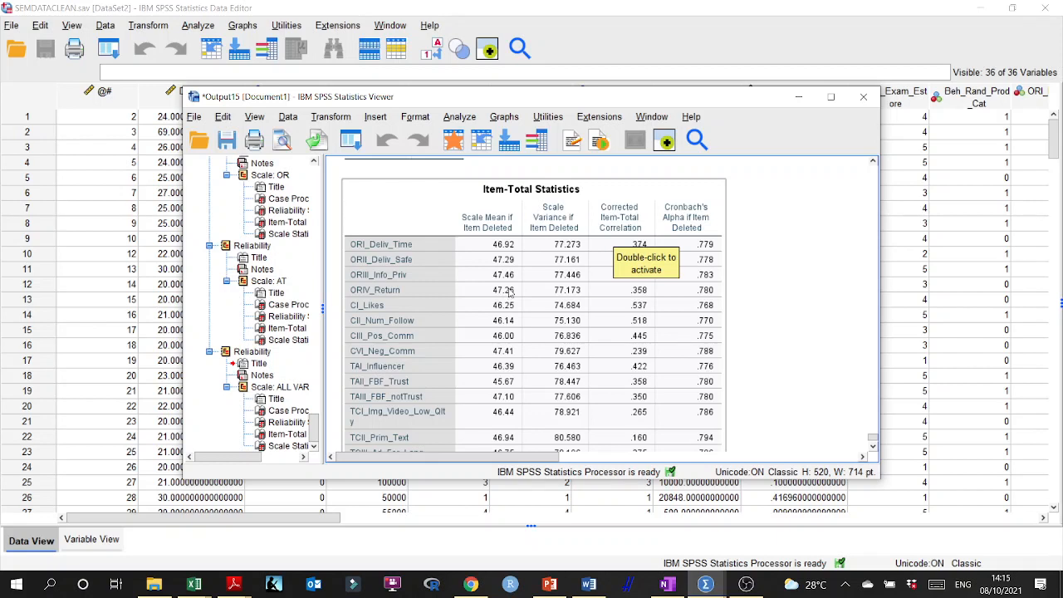
- Switch to the Word paper and highlight the AffectiveTrust_4 and AffectiveTrust_7 rows in the Before Elimination part of Table 1
{"action": "left_click", "coordinate": [600, 588]}
{"action": "scroll", "coordinate": [521, 270], "scroll_direction": "up", "scroll_amount": 10}
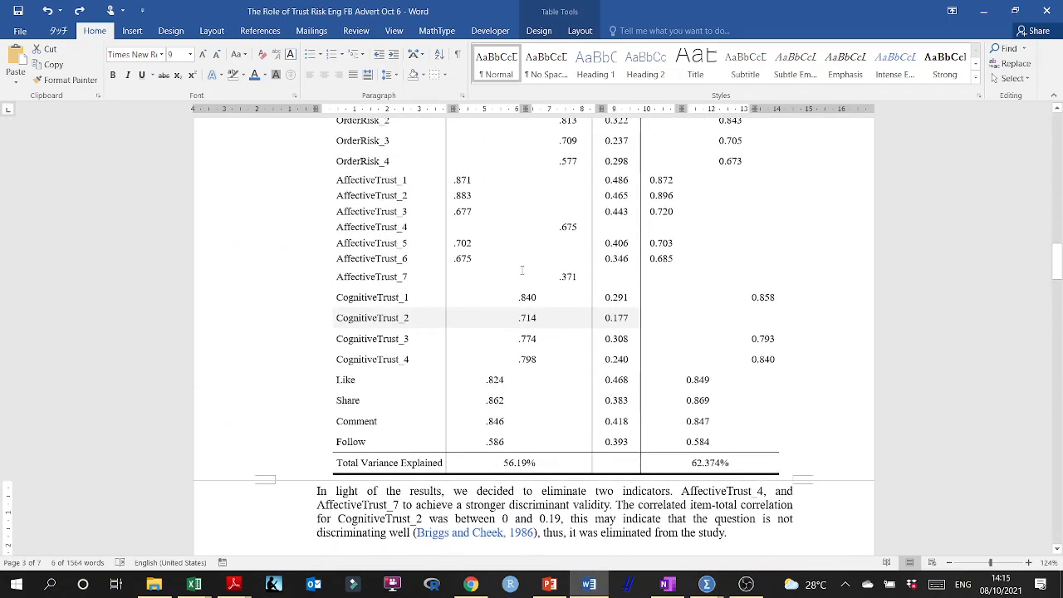
{"action": "left_click_drag", "start_coordinate": [575, 224], "coordinate": [337, 227]}
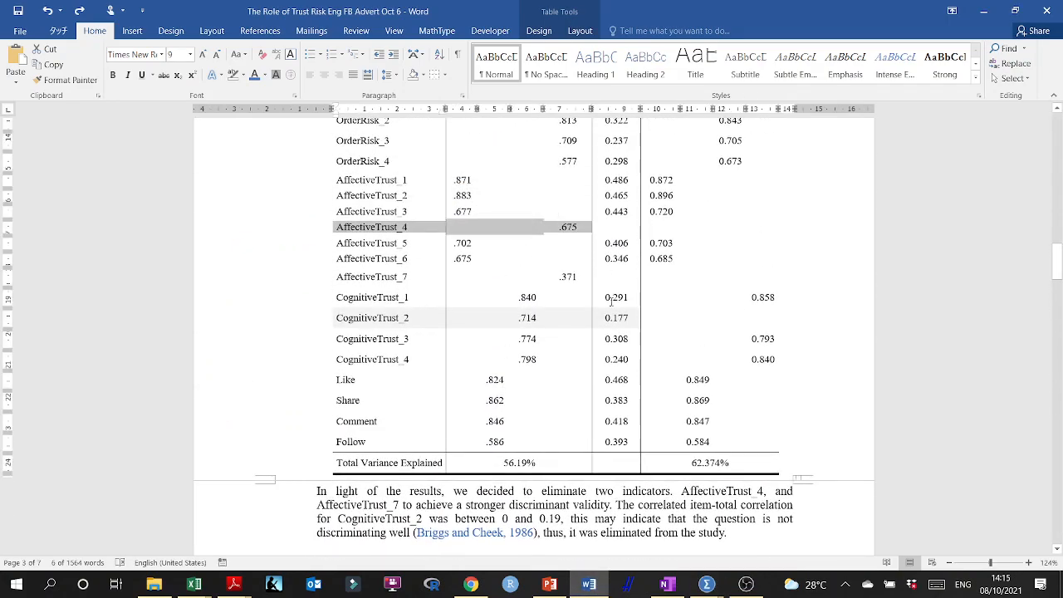
{"action": "left_click_drag", "start_coordinate": [545, 270], "coordinate": [379, 275]}
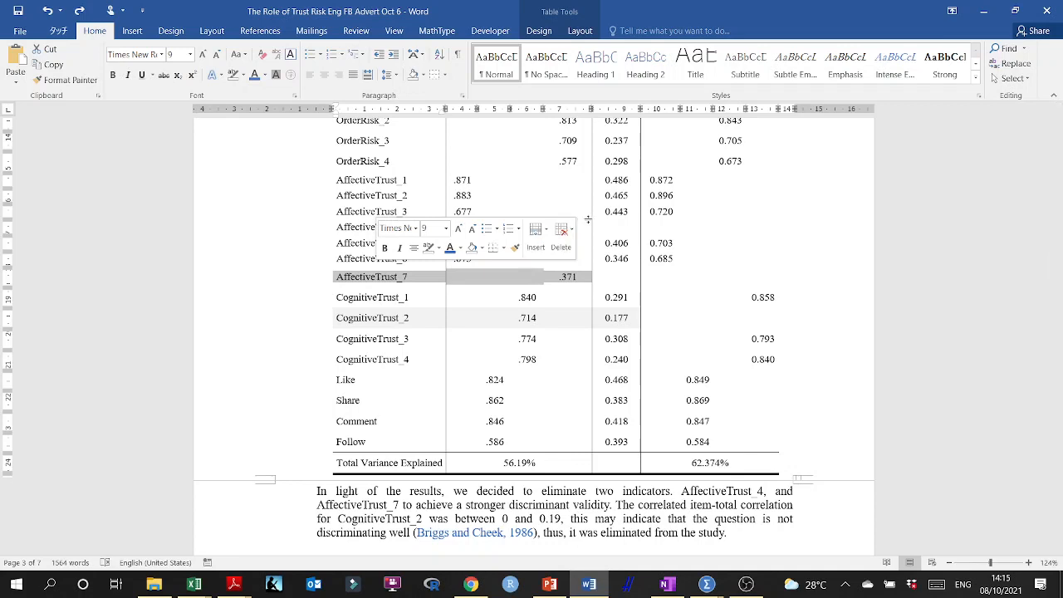
{"action": "left_click_drag", "start_coordinate": [573, 226], "coordinate": [368, 227]}
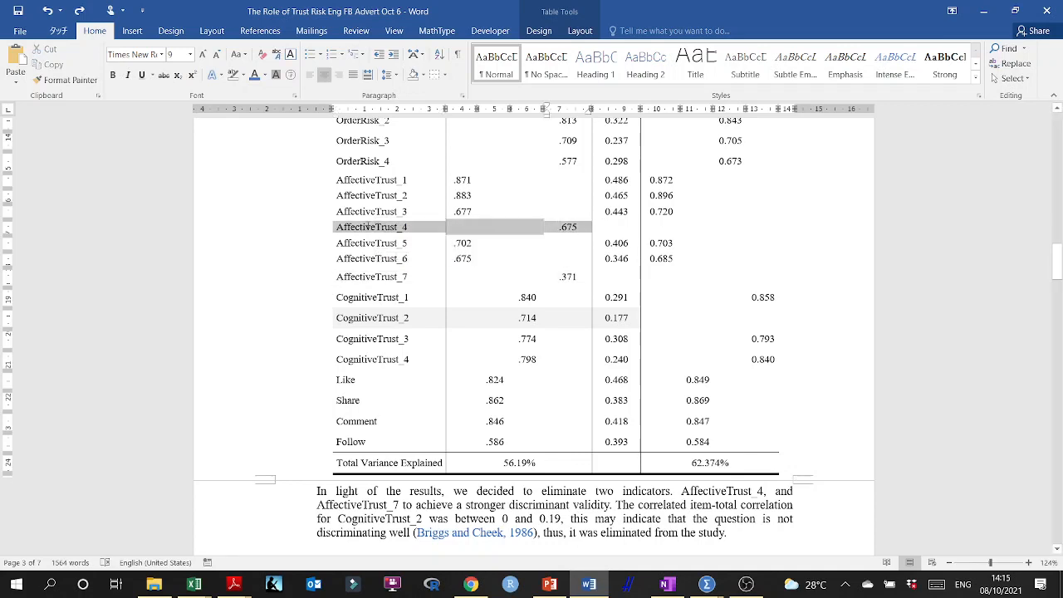
{"action": "left_click_drag", "start_coordinate": [575, 276], "coordinate": [382, 277]}
{"action": "scroll", "coordinate": [590, 302], "scroll_direction": "up", "scroll_amount": 3}
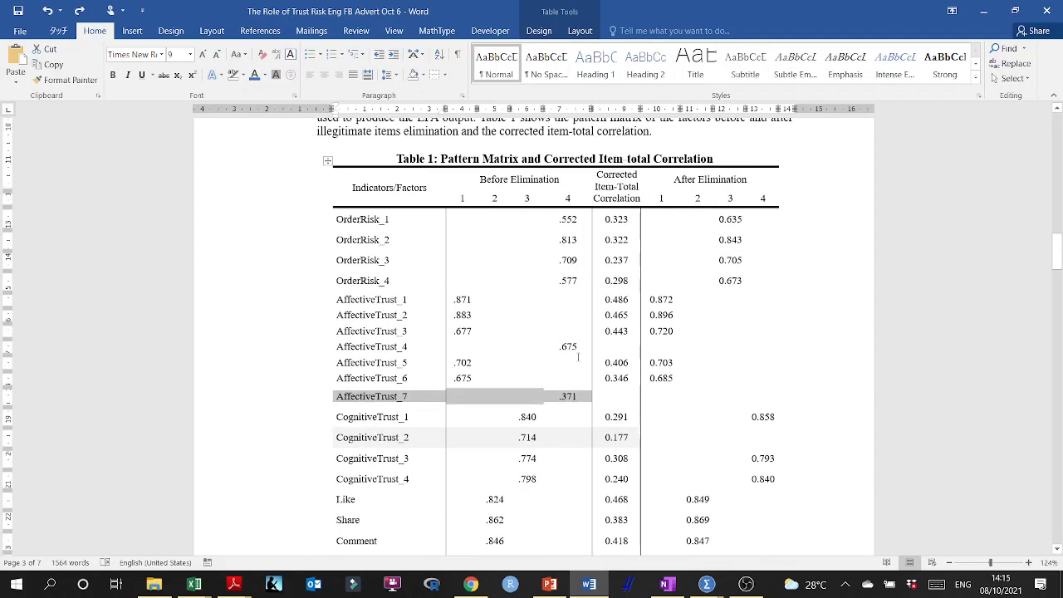
{"action": "left_click_drag", "start_coordinate": [580, 346], "coordinate": [366, 347]}
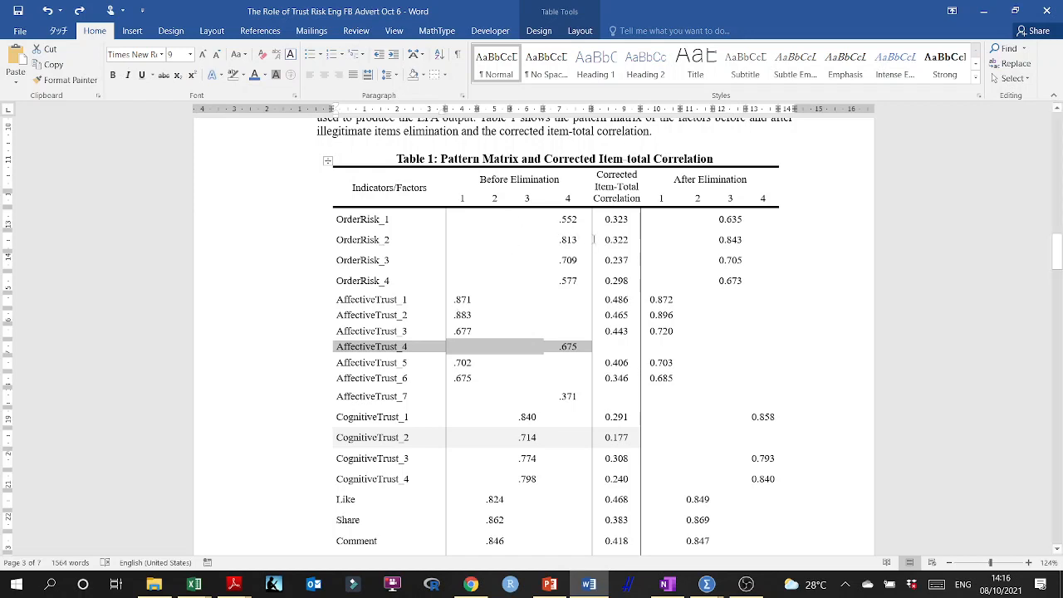
- Highlight Table 1's Corrected Item-Total Correlation values from OrderRisk_1 to Follow, and single out the one for CognitiveTrust_2
{"action": "left_click_drag", "start_coordinate": [607, 219], "coordinate": [617, 478]}
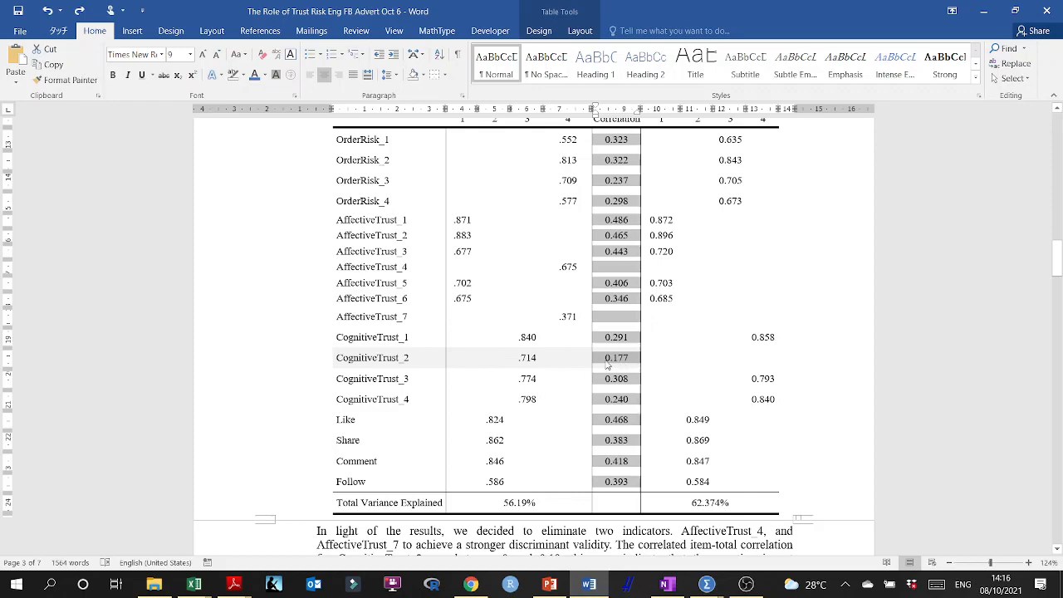
{"action": "scroll", "coordinate": [561, 385], "scroll_direction": "down", "scroll_amount": 10}
{"action": "scroll", "coordinate": [551, 498], "scroll_direction": "down", "scroll_amount": 12}
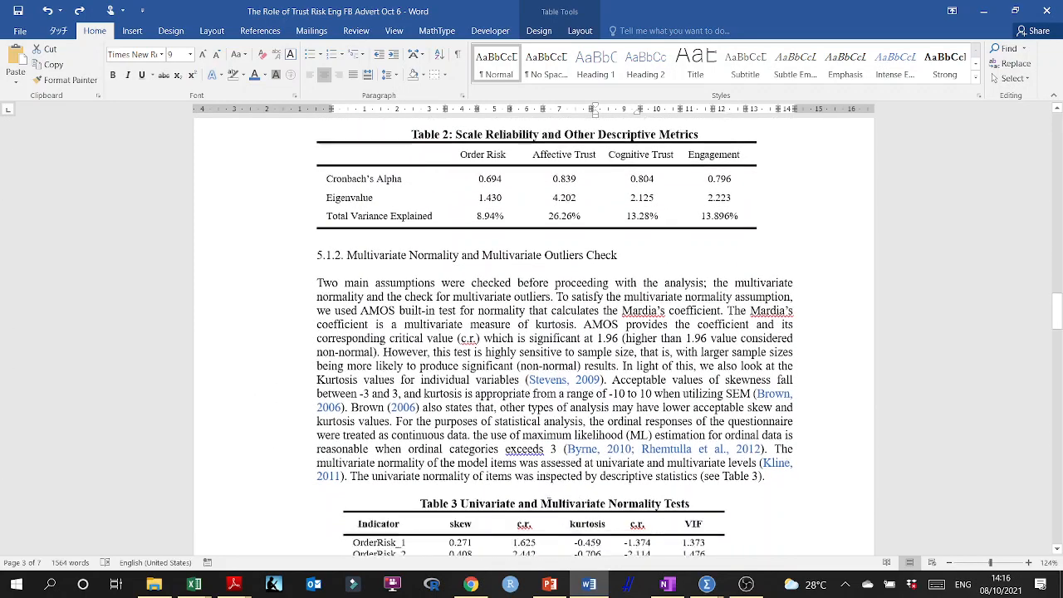
{"action": "scroll", "coordinate": [551, 500], "scroll_direction": "down", "scroll_amount": 2}
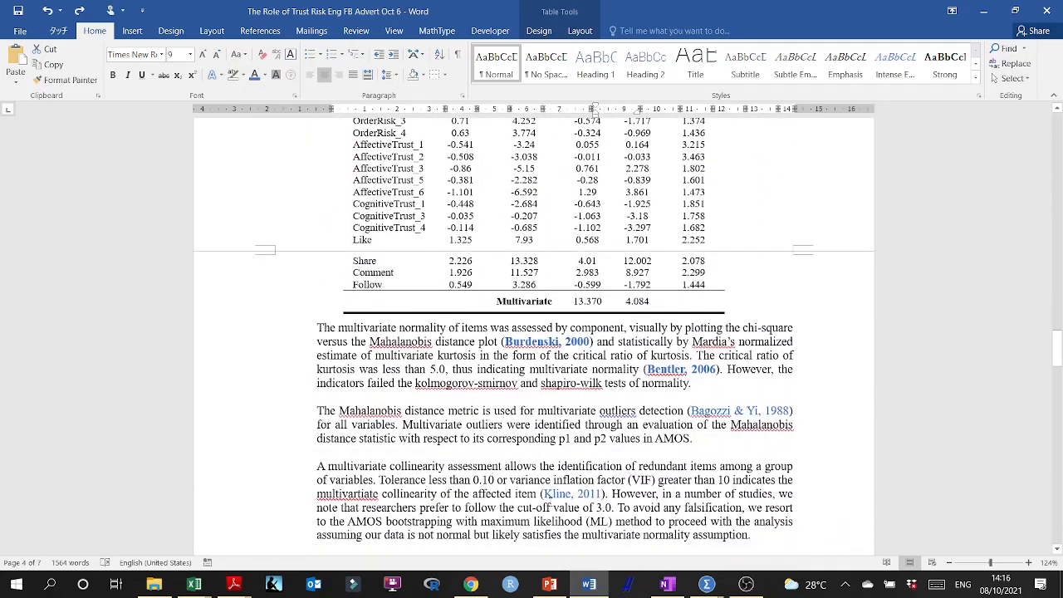
{"action": "scroll", "coordinate": [552, 496], "scroll_direction": "up", "scroll_amount": 18}
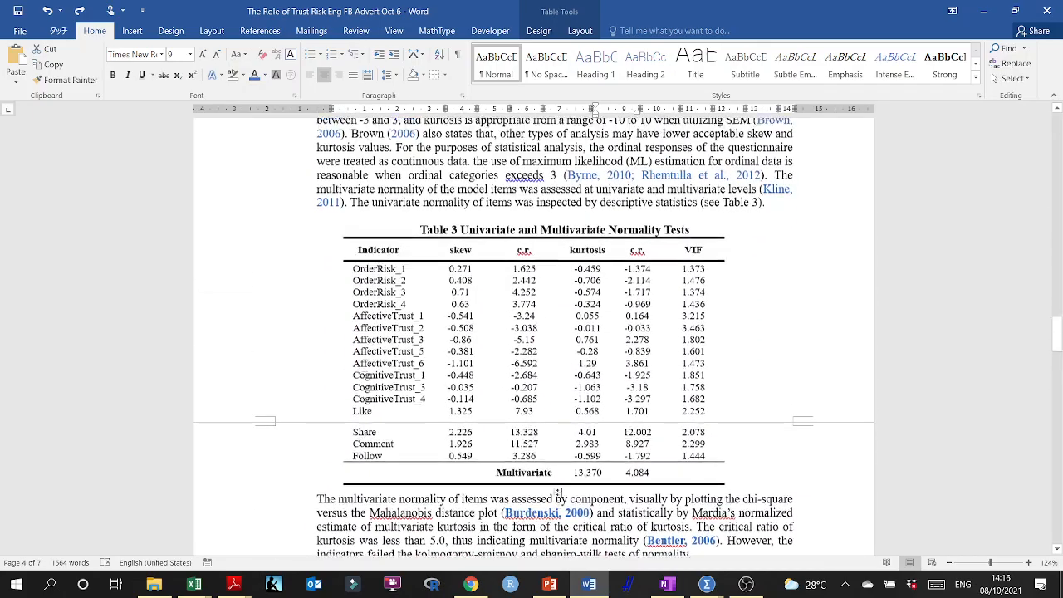
{"action": "scroll", "coordinate": [558, 495], "scroll_direction": "up", "scroll_amount": 8}
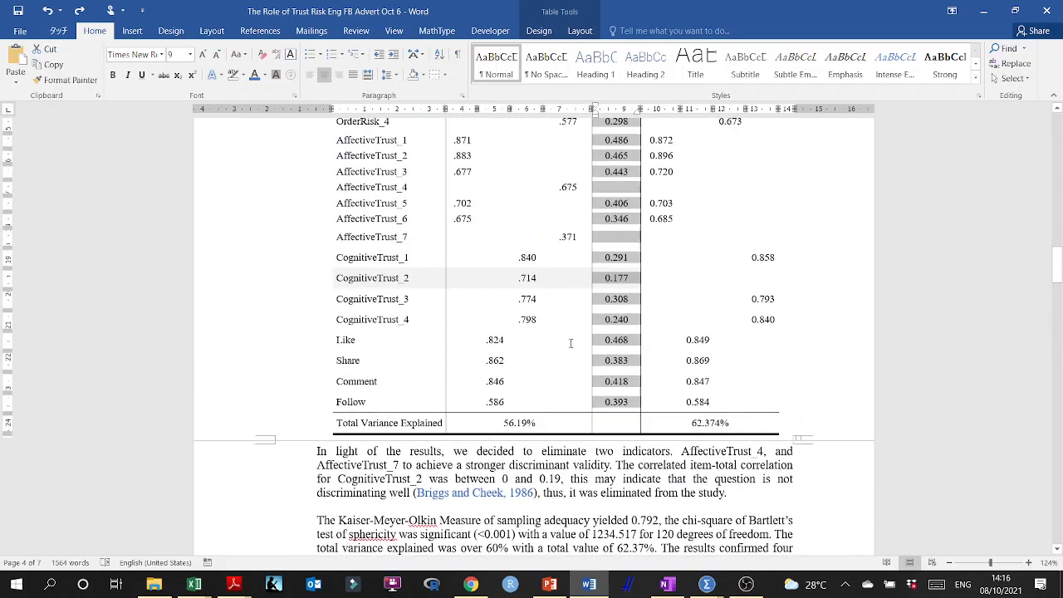
{"action": "left_click", "coordinate": [615, 288]}
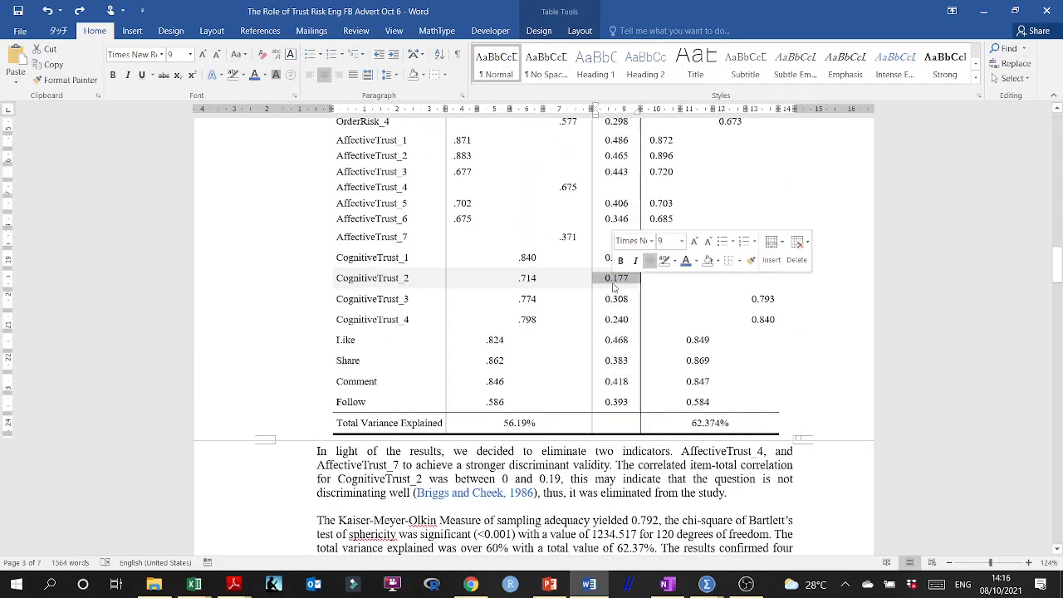
{"action": "scroll", "coordinate": [613, 313], "scroll_direction": "up", "scroll_amount": 3}
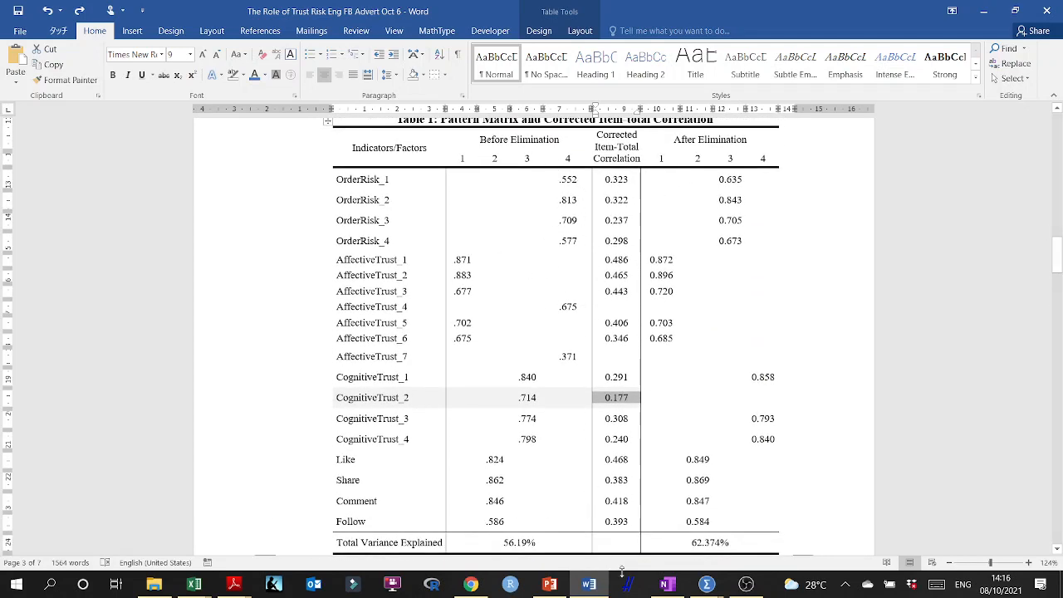
- Switch to the SPSS output, examine the Item-Total Statistics table for all variables, and minimize both SPSS windows
{"action": "left_click", "coordinate": [706, 584]}
{"action": "left_click", "coordinate": [784, 552]}
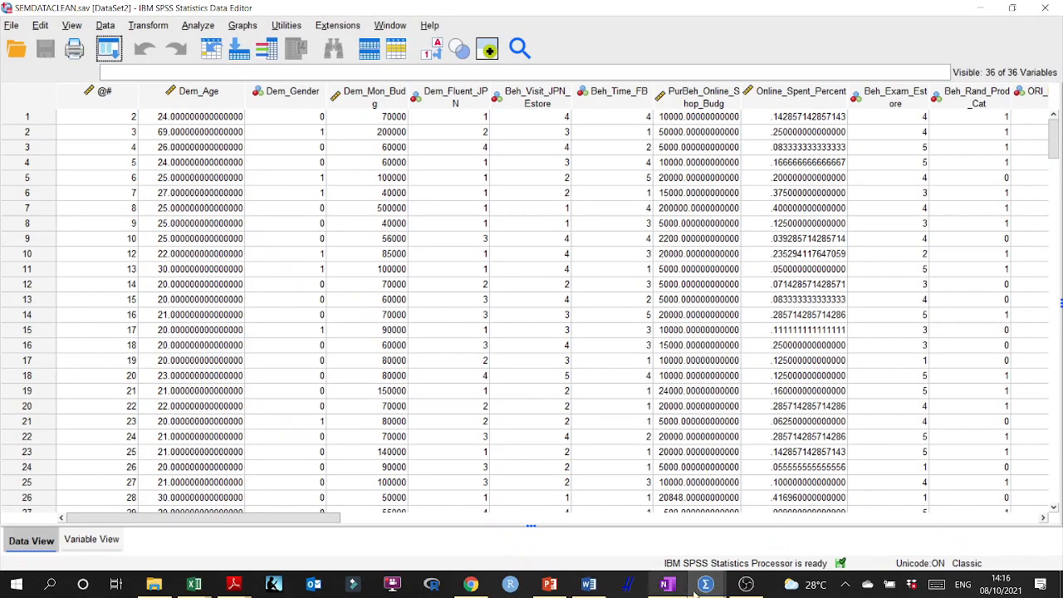
{"action": "mouse_move", "coordinate": [706, 584]}
{"action": "left_click", "coordinate": [629, 547]}
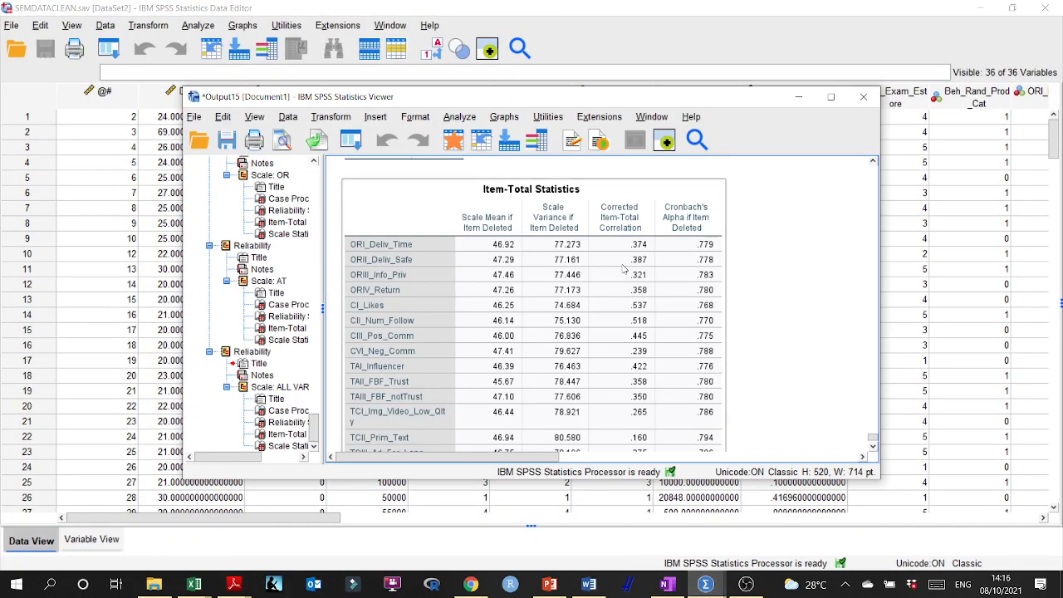
{"action": "right_click", "coordinate": [625, 268]}
{"action": "left_click", "coordinate": [639, 291]}
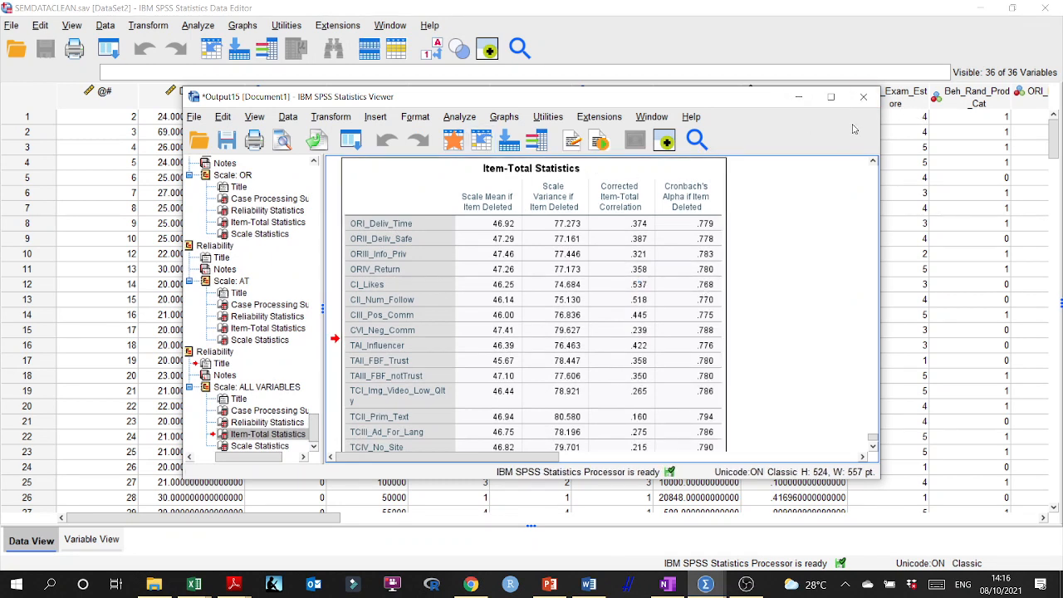
{"action": "left_click", "coordinate": [799, 97]}
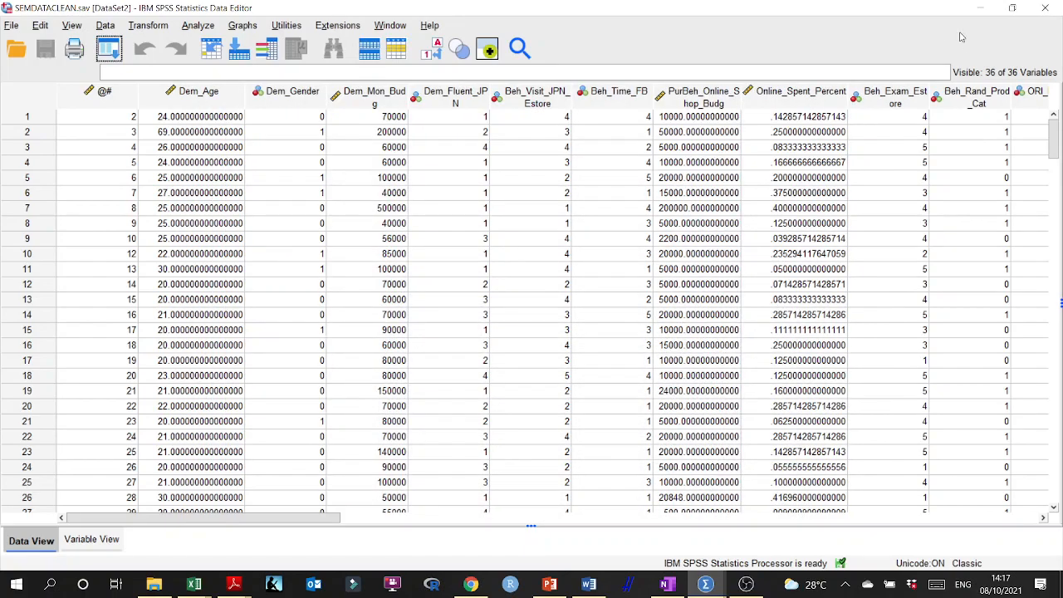
{"action": "left_click", "coordinate": [980, 7]}
- Examine Table 3, Univariate and Multivariate Normality Tests, in the paper, highlighting its indicator rows, and look back at Table 2
{"action": "scroll", "coordinate": [489, 323], "scroll_direction": "down", "scroll_amount": 15}
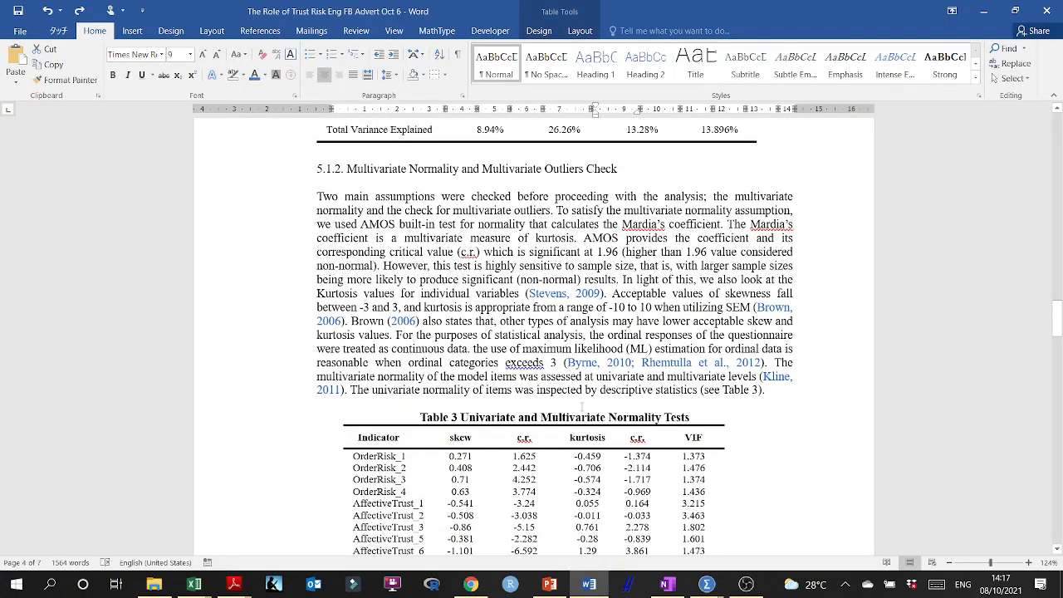
{"action": "scroll", "coordinate": [582, 407], "scroll_direction": "down", "scroll_amount": 2}
{"action": "scroll", "coordinate": [696, 479], "scroll_direction": "down", "scroll_amount": 3}
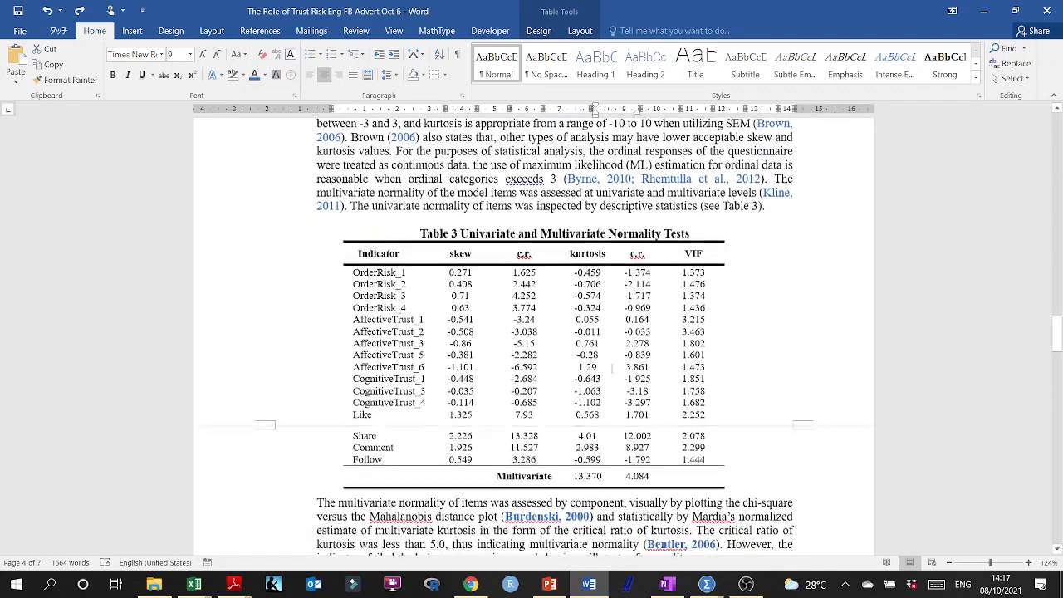
{"action": "left_click_drag", "start_coordinate": [693, 459], "coordinate": [418, 257]}
{"action": "scroll", "coordinate": [419, 257], "scroll_direction": "up", "scroll_amount": 11}
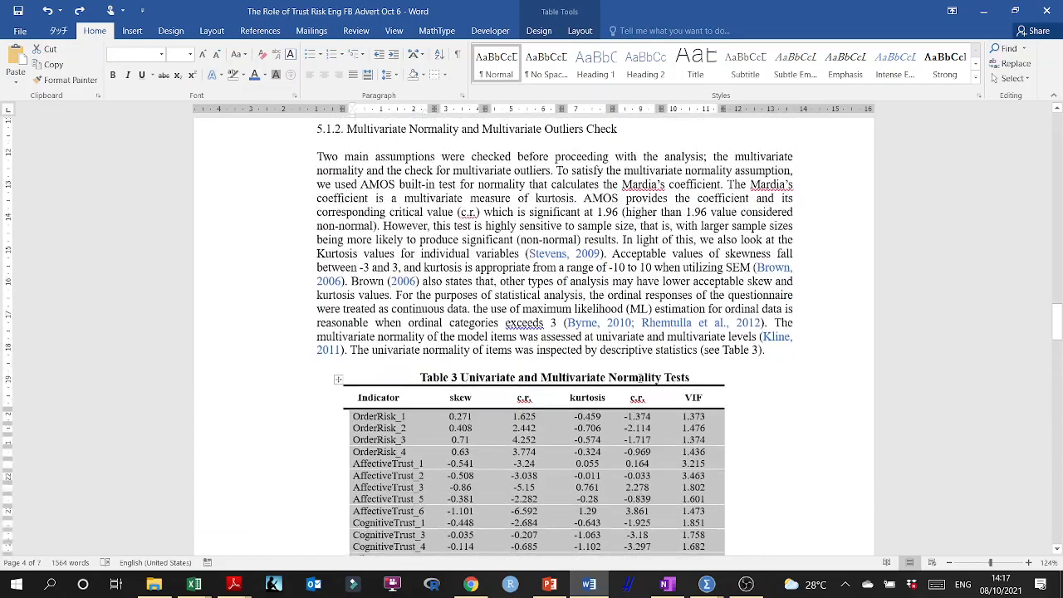
{"action": "scroll", "coordinate": [641, 380], "scroll_direction": "up", "scroll_amount": 4}
{"action": "scroll", "coordinate": [640, 381], "scroll_direction": "down", "scroll_amount": 16}
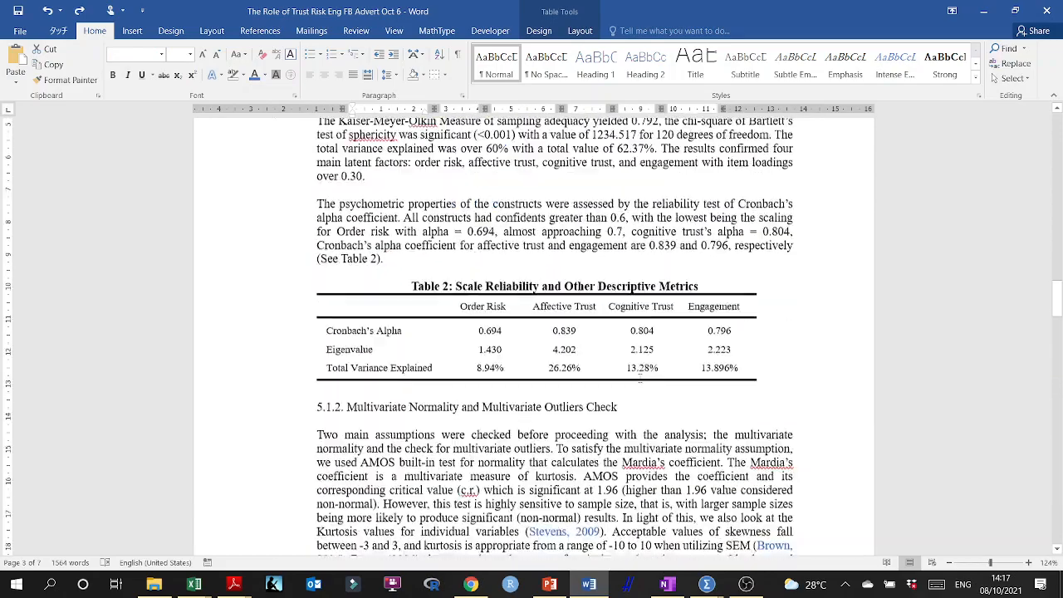
{"action": "scroll", "coordinate": [640, 381], "scroll_direction": "down", "scroll_amount": 2}
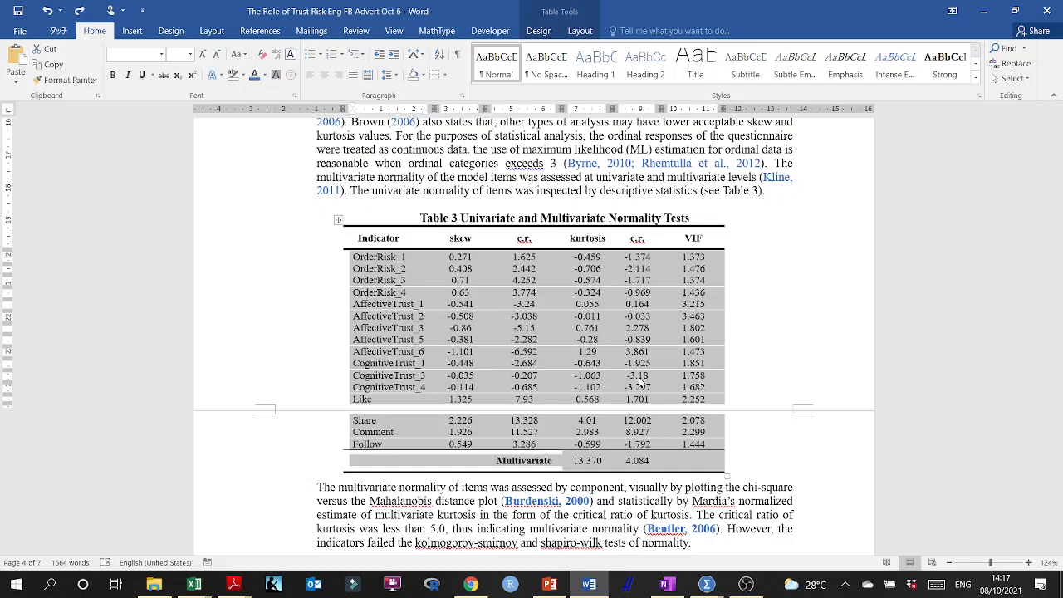
{"action": "scroll", "coordinate": [640, 380], "scroll_direction": "up", "scroll_amount": 7}
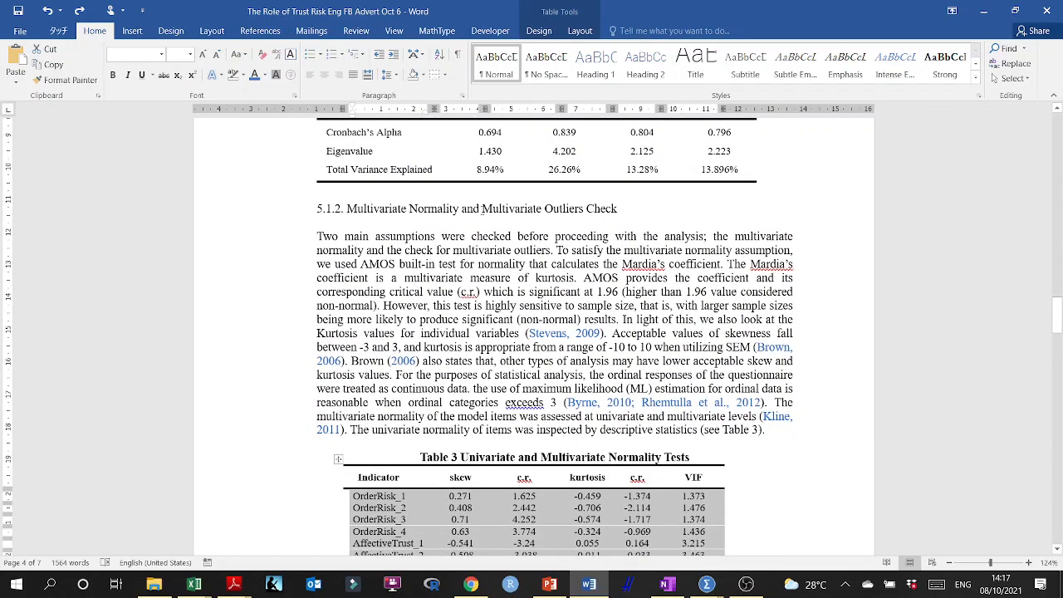
- Review Tables 1 to 3 and highlight "Multivariate Outliers Check" in the section 5.1.2 heading
{"action": "left_click_drag", "start_coordinate": [467, 209], "coordinate": [623, 208]}
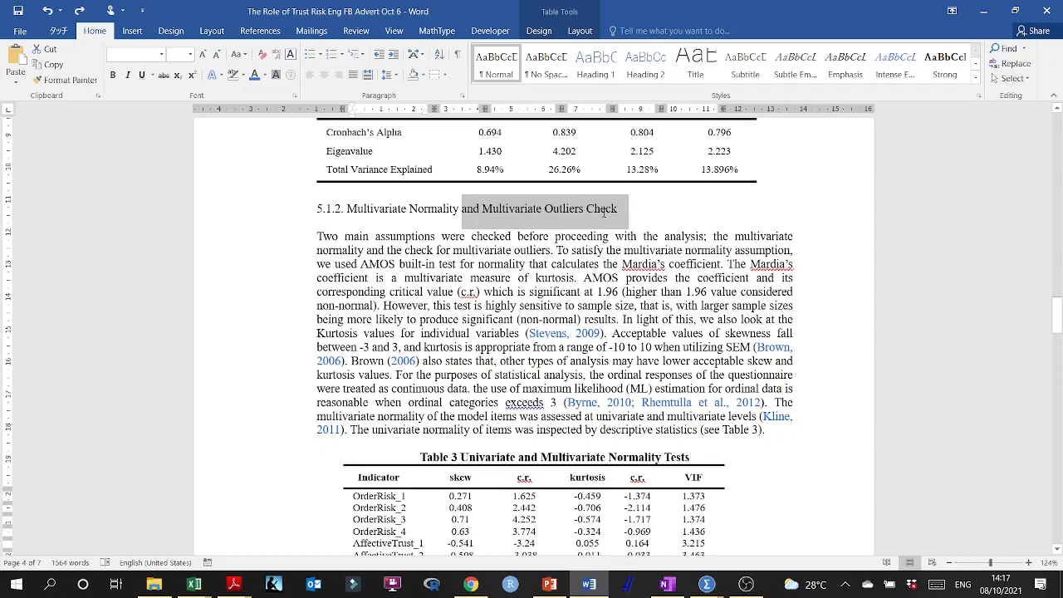
{"action": "scroll", "coordinate": [610, 326], "scroll_direction": "down", "scroll_amount": 3}
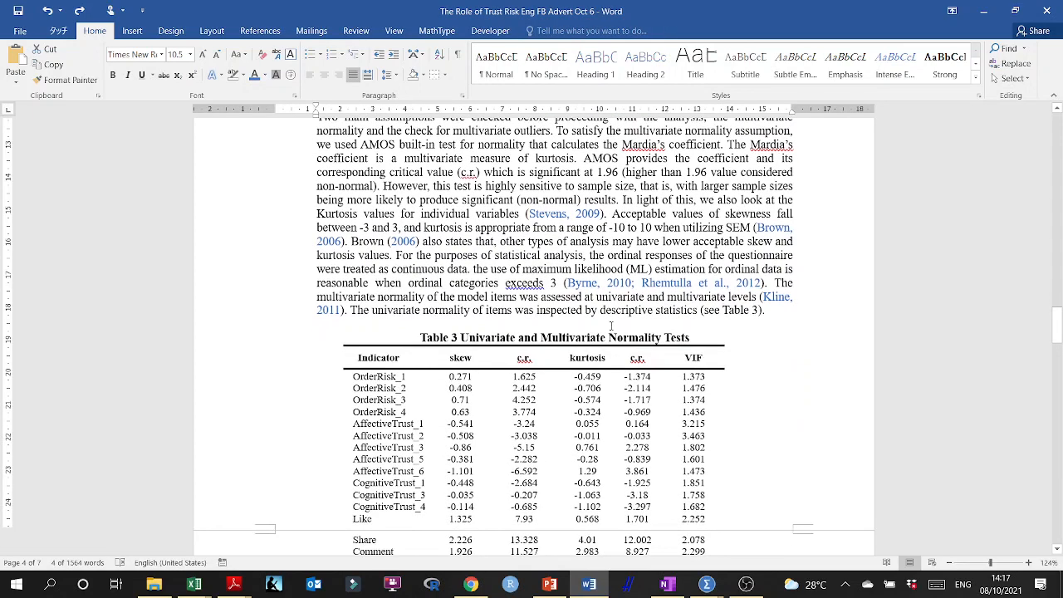
{"action": "scroll", "coordinate": [611, 326], "scroll_direction": "down", "scroll_amount": 2}
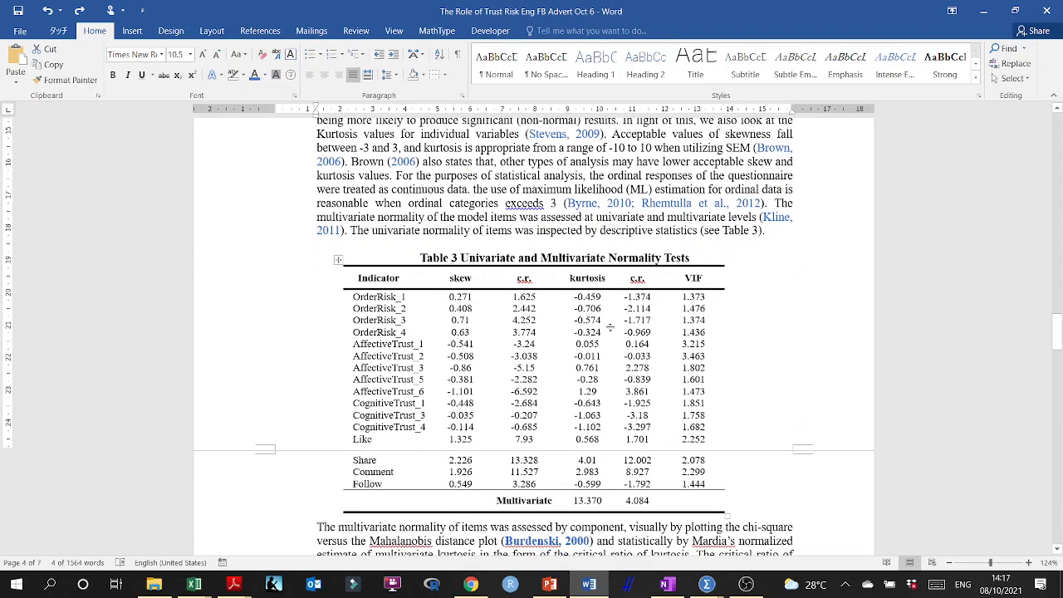
{"action": "scroll", "coordinate": [611, 327], "scroll_direction": "up", "scroll_amount": 20}
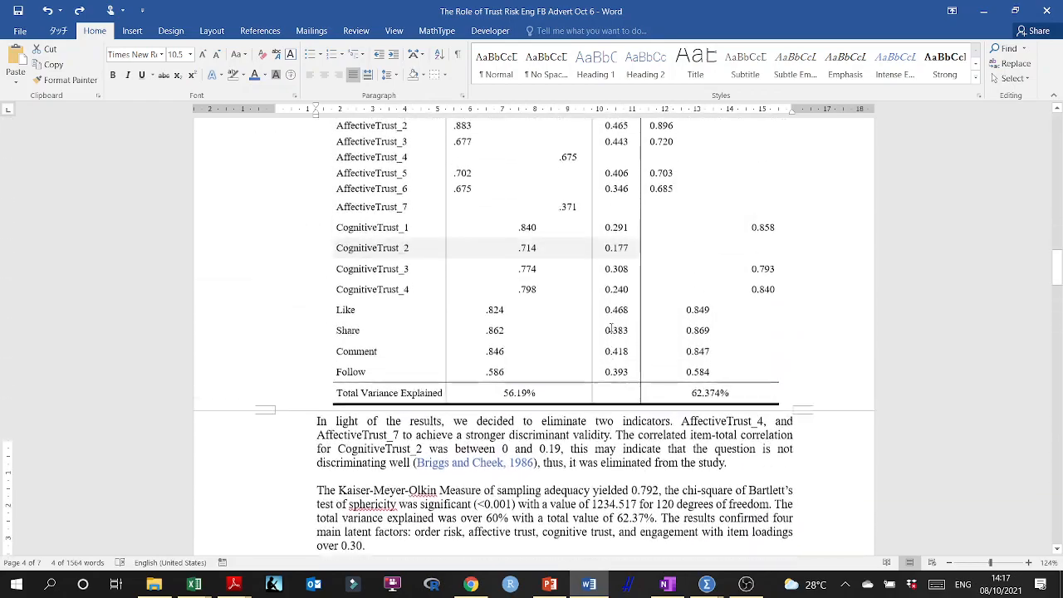
{"action": "scroll", "coordinate": [610, 328], "scroll_direction": "up", "scroll_amount": 6}
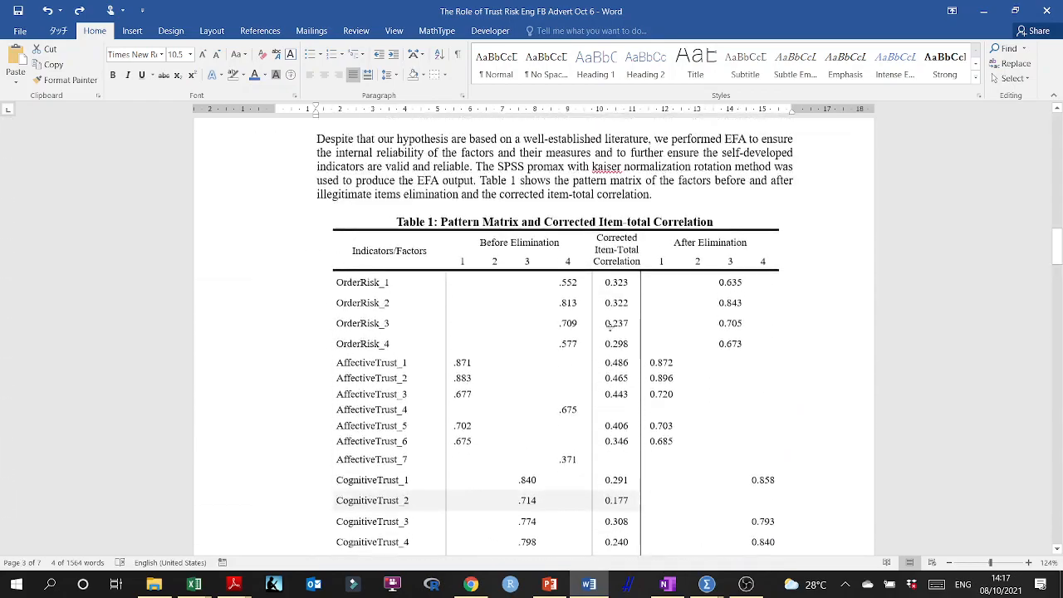
{"action": "scroll", "coordinate": [611, 328], "scroll_direction": "down", "scroll_amount": 10}
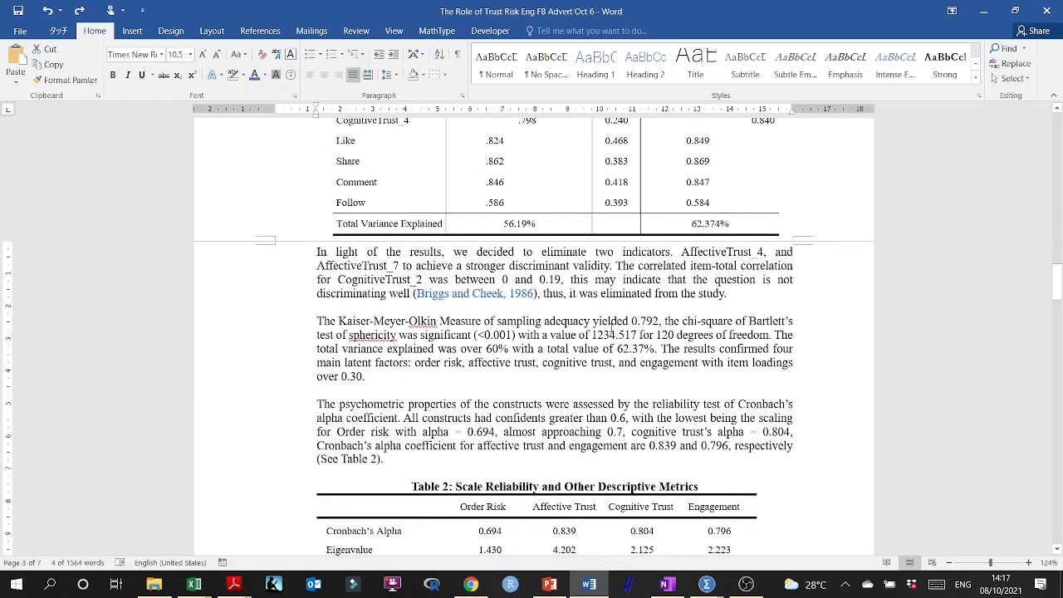
{"action": "scroll", "coordinate": [614, 327], "scroll_direction": "down", "scroll_amount": 8}
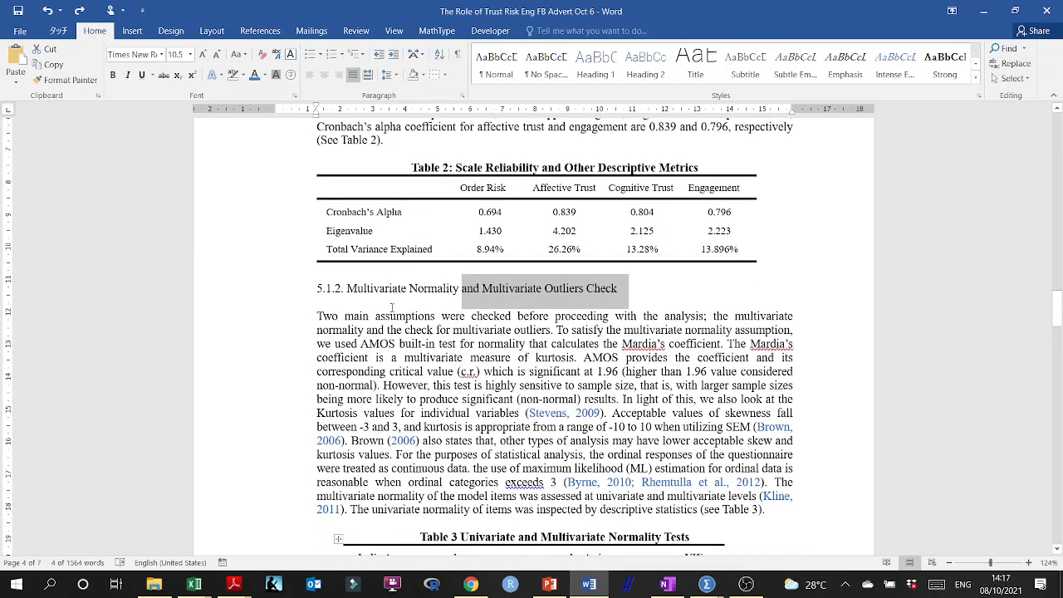
{"action": "left_click_drag", "start_coordinate": [305, 294], "coordinate": [620, 291]}
{"action": "left_click", "coordinate": [562, 292]}
{"action": "left_click_drag", "start_coordinate": [485, 290], "coordinate": [629, 290]}
{"action": "left_click_drag", "start_coordinate": [497, 289], "coordinate": [645, 287]}
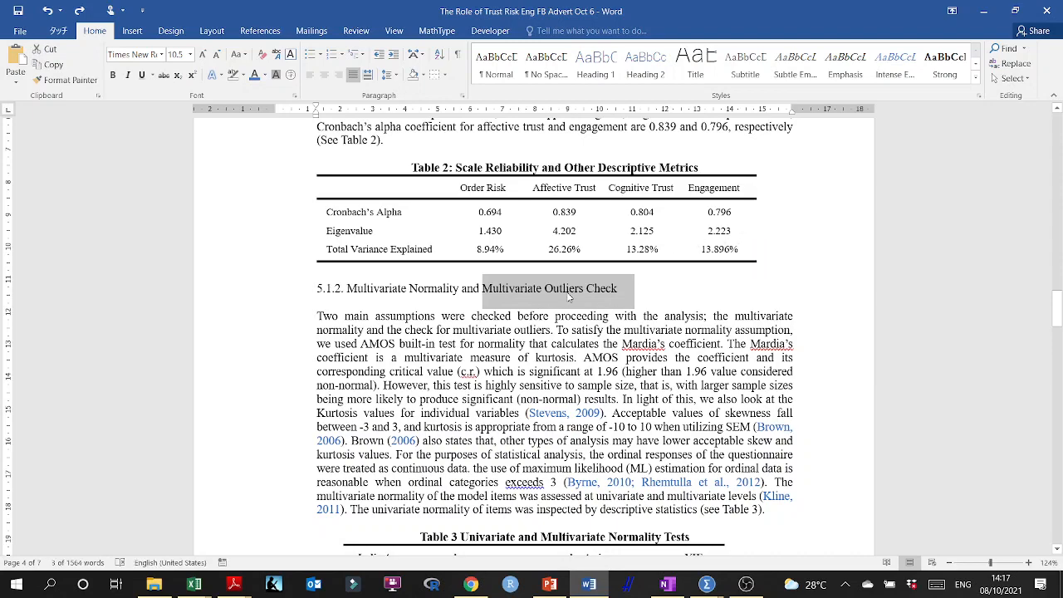
- Return to Table 1 and highlight the rows of the two eliminated indicators, AffectiveTrust_4 and AffectiveTrust_7
{"action": "scroll", "coordinate": [600, 297], "scroll_direction": "up", "scroll_amount": 12}
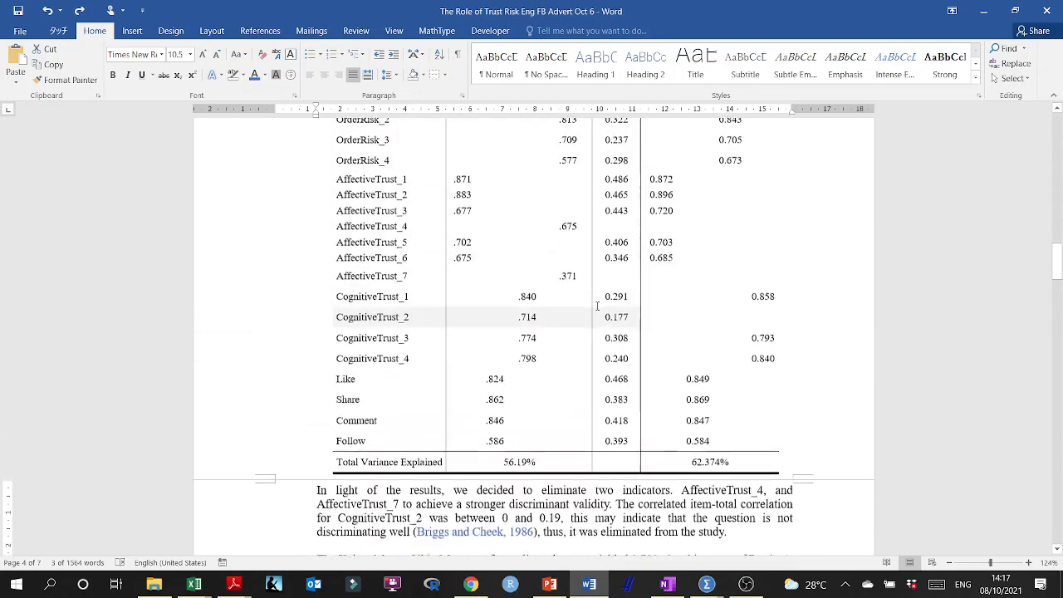
{"action": "left_click_drag", "start_coordinate": [582, 227], "coordinate": [382, 228]}
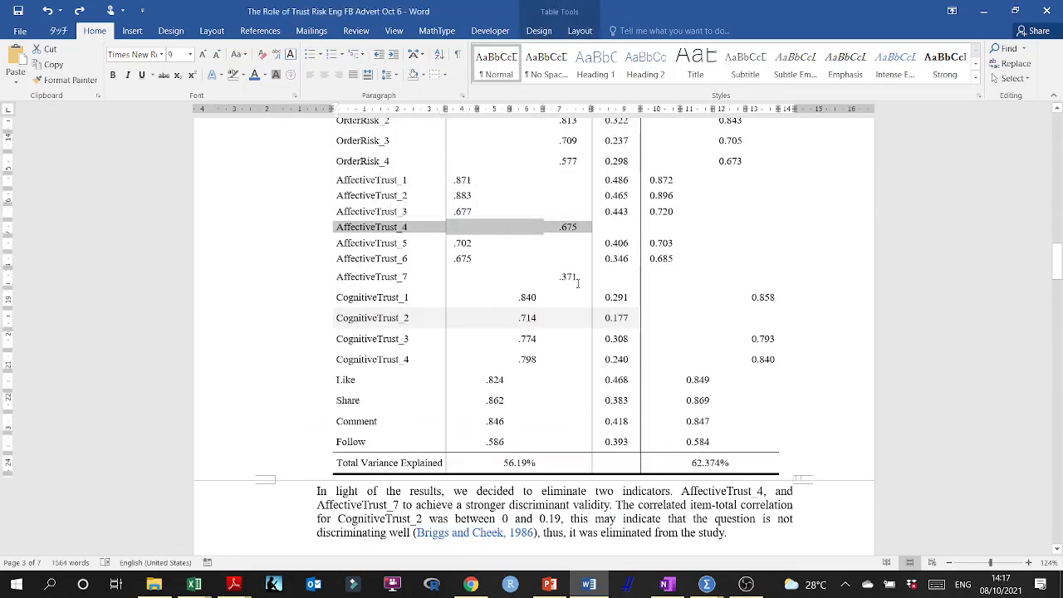
{"action": "left_click_drag", "start_coordinate": [579, 279], "coordinate": [402, 286]}
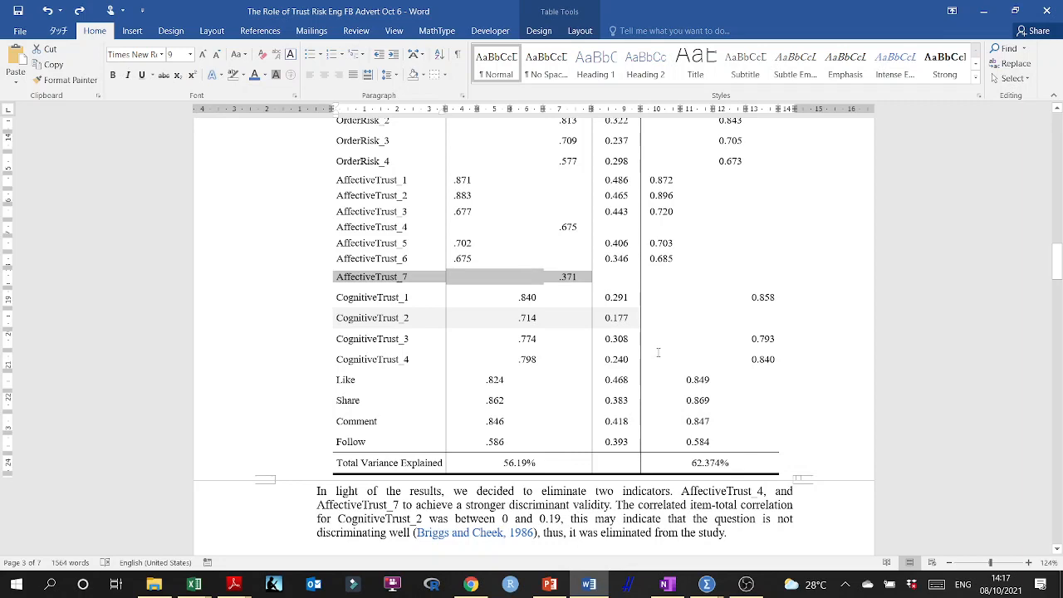
{"action": "left_click_drag", "start_coordinate": [584, 226], "coordinate": [378, 227]}
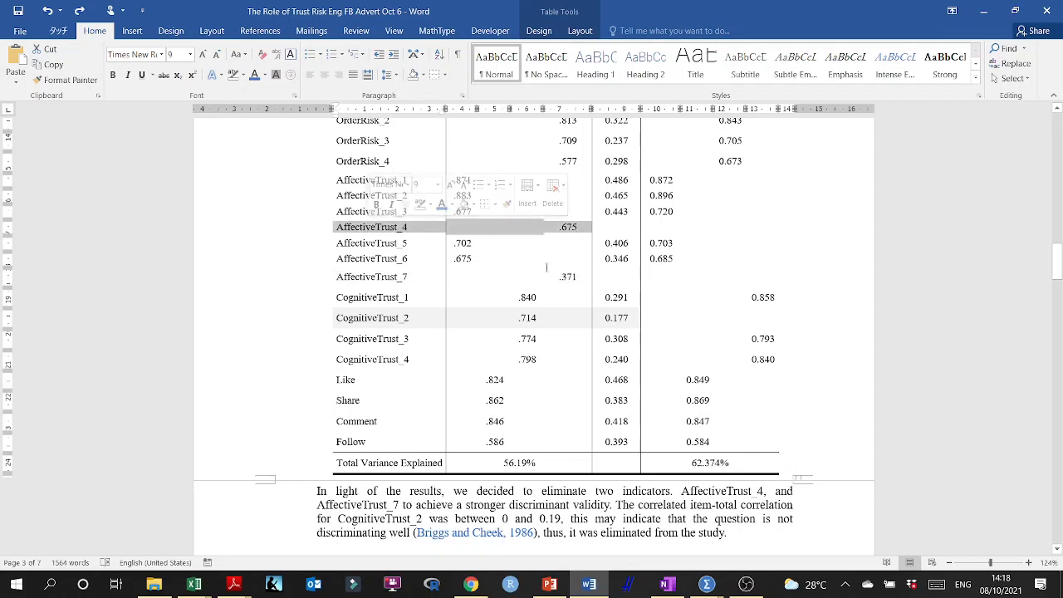
- Highlight the AffectiveTrust_7 row in Table 1, and look over Table 2 and the section 5.1.2 text
{"action": "left_click_drag", "start_coordinate": [582, 279], "coordinate": [388, 287]}
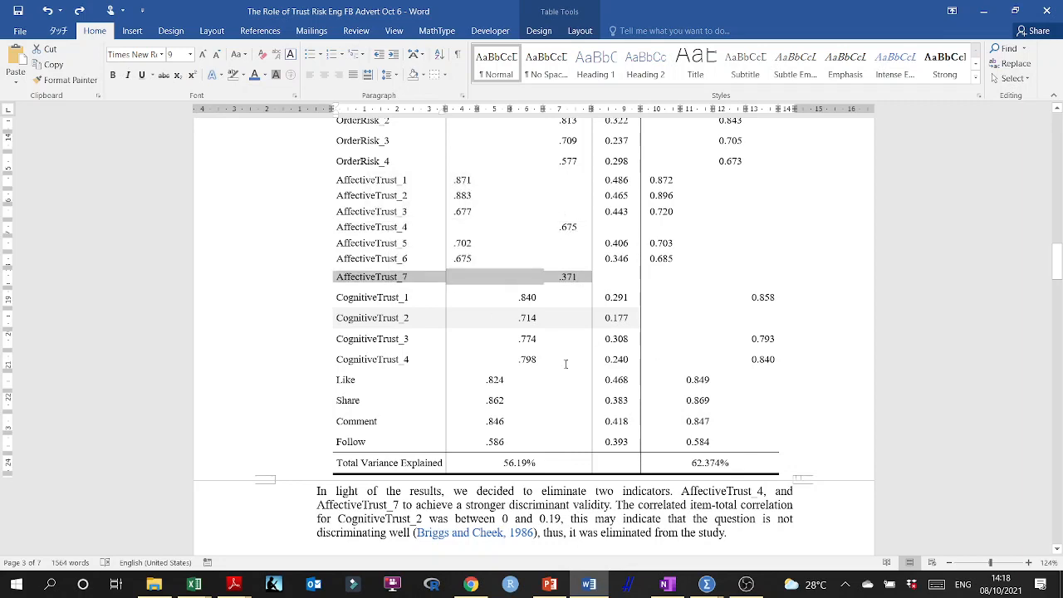
{"action": "scroll", "coordinate": [550, 398], "scroll_direction": "down", "scroll_amount": 20}
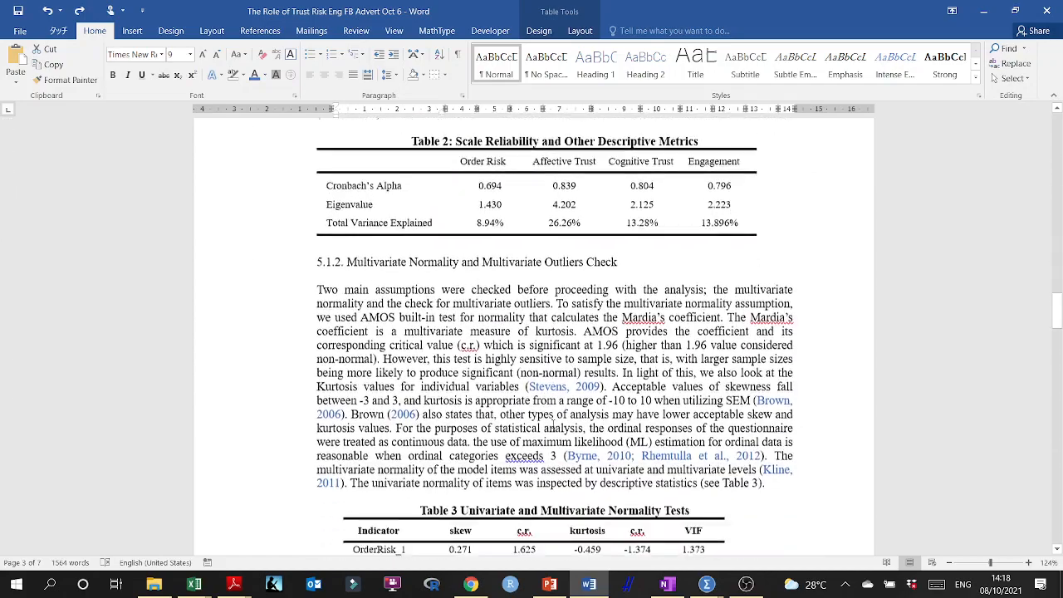
{"action": "scroll", "coordinate": [584, 257], "scroll_direction": "up", "scroll_amount": 3}
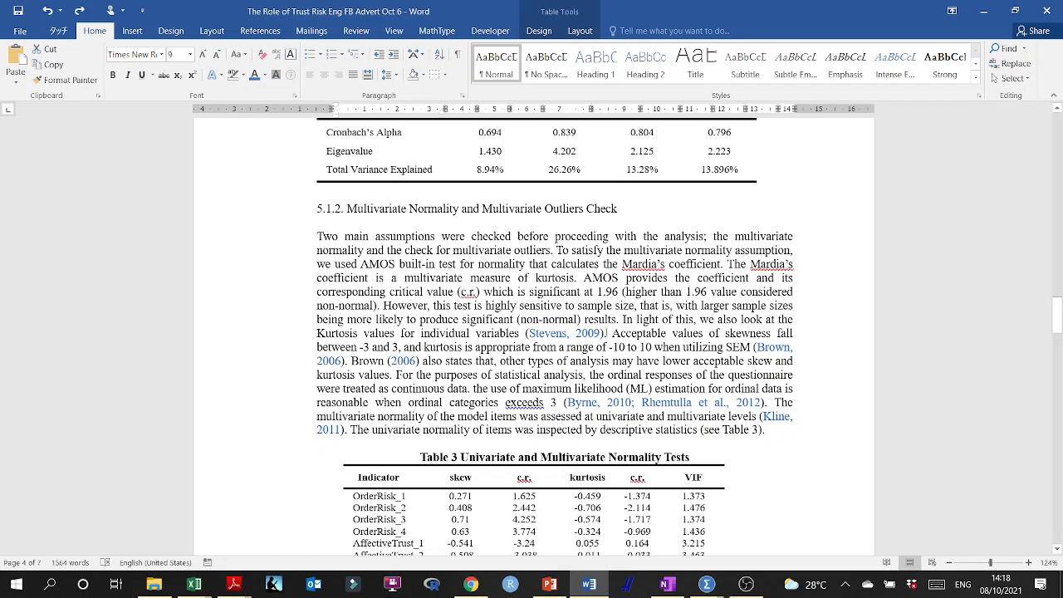
{"action": "scroll", "coordinate": [606, 334], "scroll_direction": "up", "scroll_amount": 3}
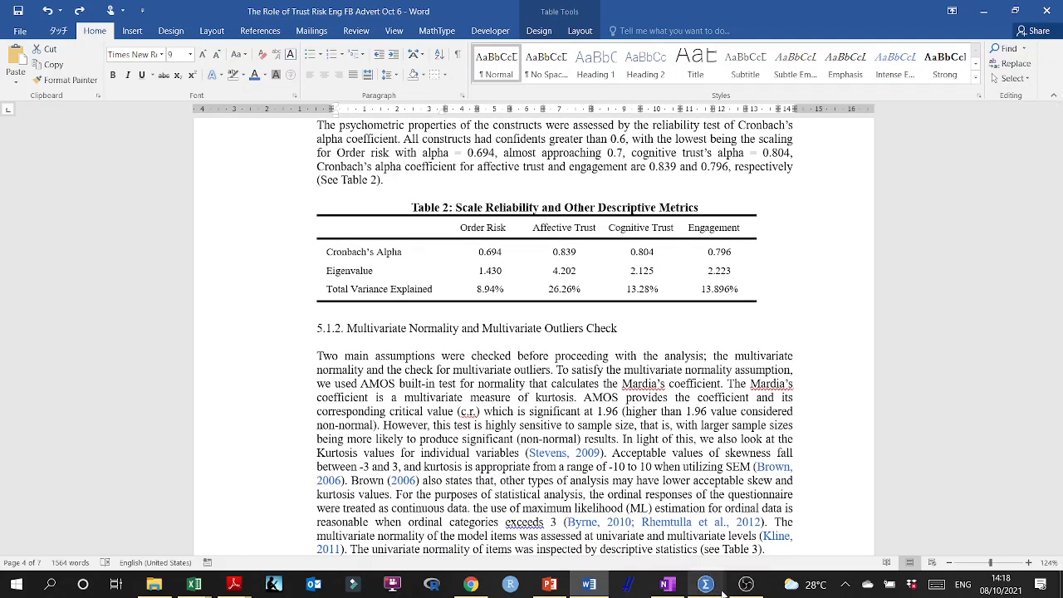
- Switch to the SEMDATACLEAN.sav data set in SPSS Statistics and return to the Word paper
{"action": "mouse_move", "coordinate": [708, 585]}
{"action": "left_click", "coordinate": [745, 550]}
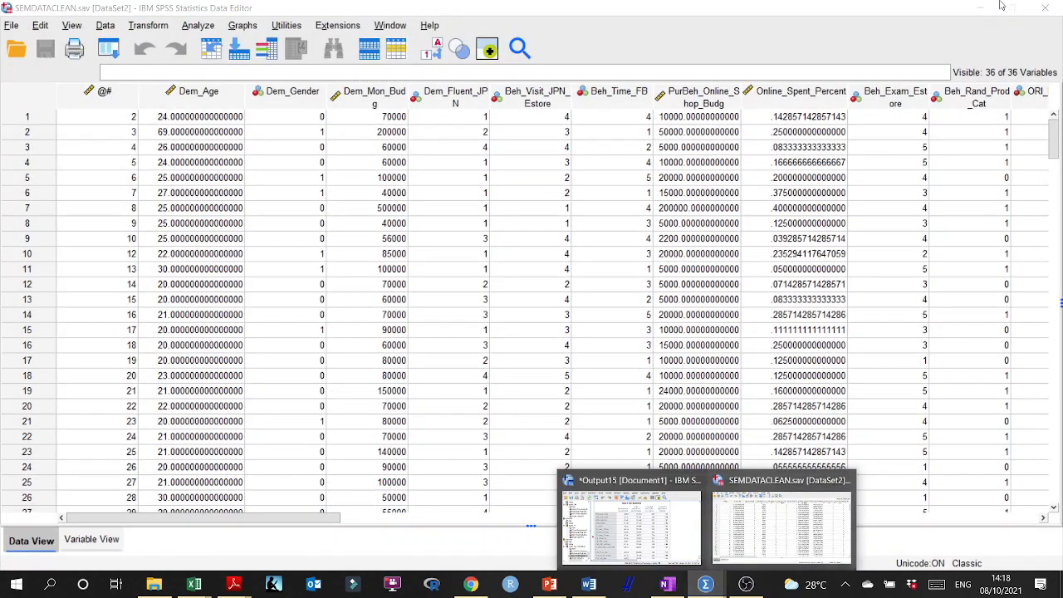
{"action": "left_click", "coordinate": [589, 584]}
- Highlight the CognitiveTrust_2 row in Table 1, from the indicator name through its corrected item-total correlation
{"action": "scroll", "coordinate": [648, 258], "scroll_direction": "up", "scroll_amount": 12}
{"action": "scroll", "coordinate": [648, 258], "scroll_direction": "up", "scroll_amount": 1}
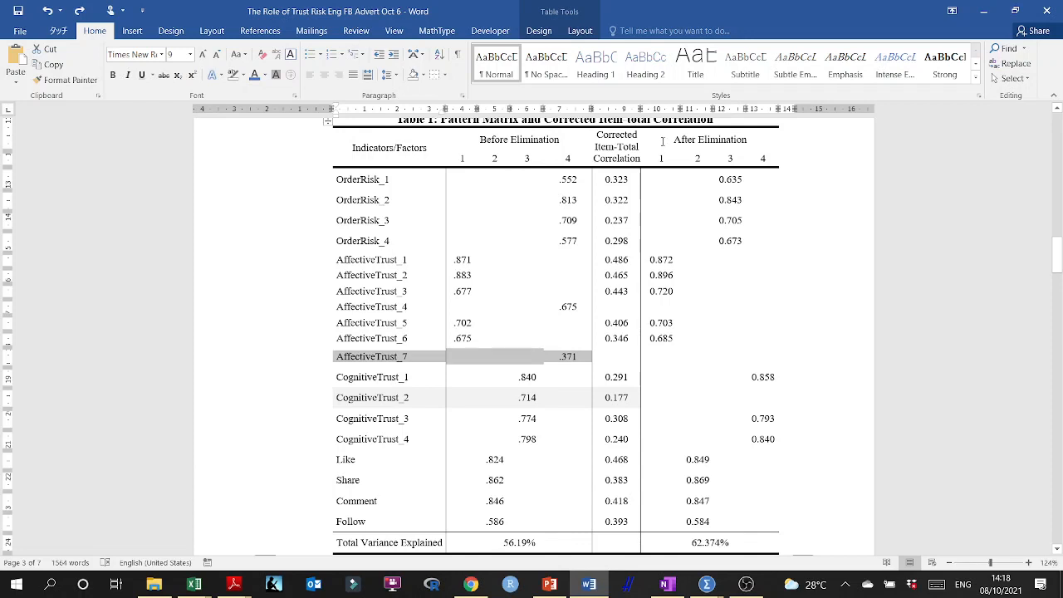
{"action": "scroll", "coordinate": [662, 141], "scroll_direction": "down", "scroll_amount": 1}
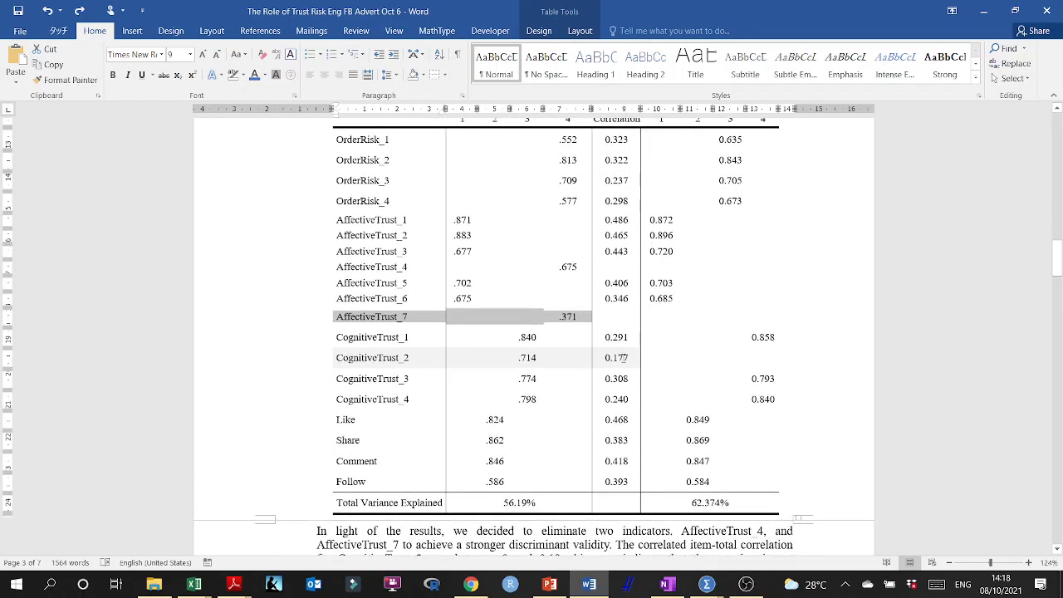
{"action": "left_click_drag", "start_coordinate": [630, 359], "coordinate": [414, 359]}
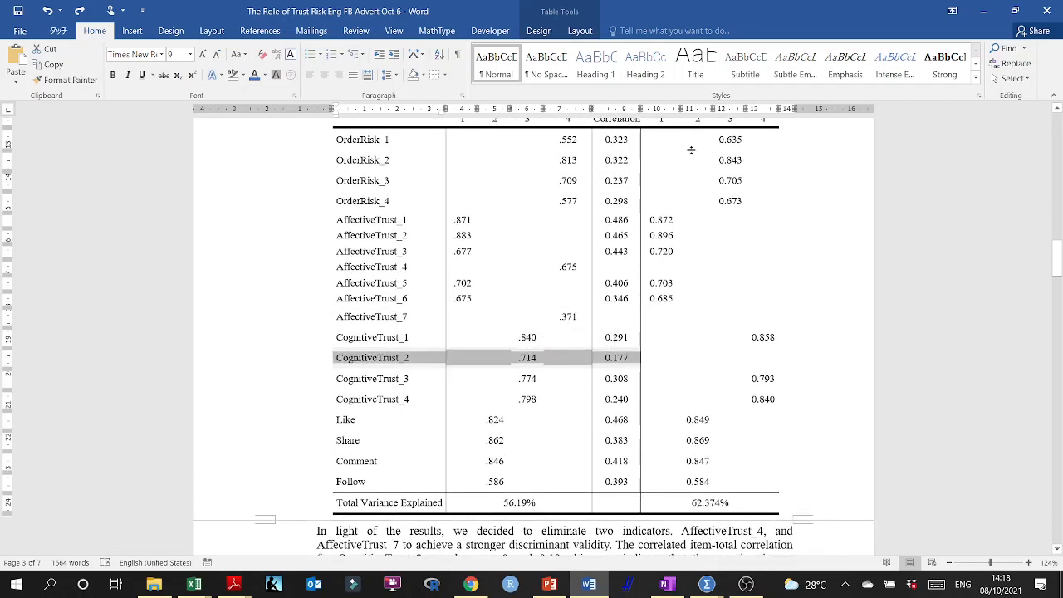
- Highlight the After Elimination loadings in Table 1 from OrderRisk_1 to Follow, review them, and clear the selection at the end of the introductory paragraph
{"action": "left_click_drag", "start_coordinate": [731, 140], "coordinate": [772, 484]}
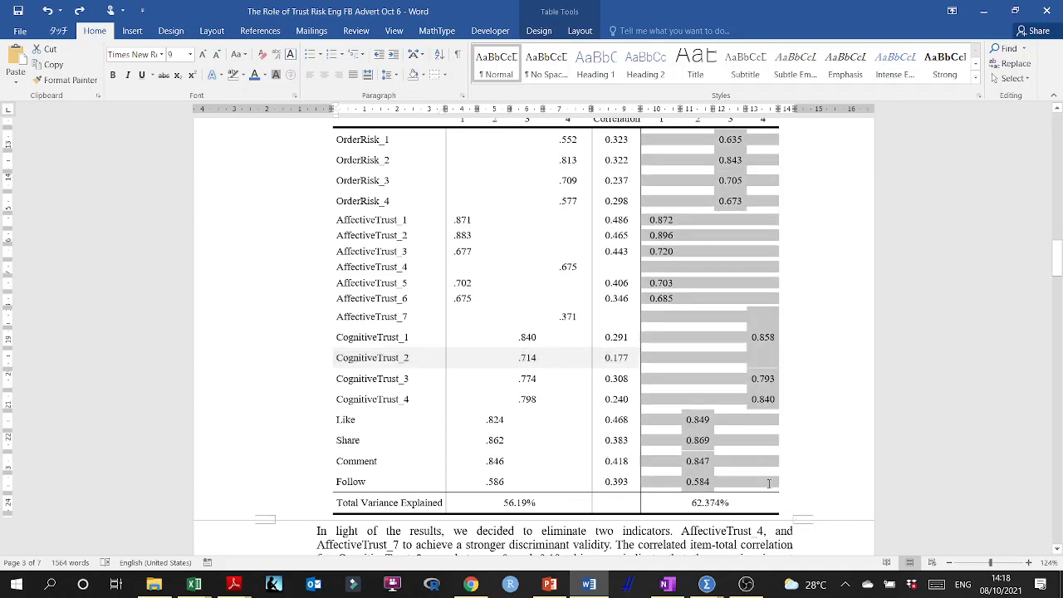
{"action": "left_click", "coordinate": [711, 356]}
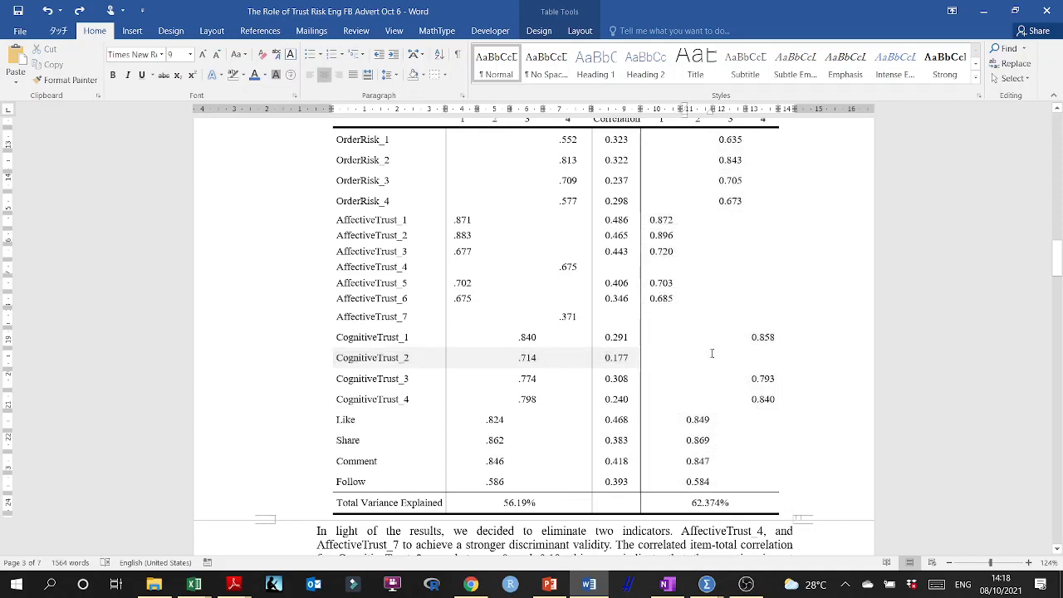
{"action": "scroll", "coordinate": [661, 260], "scroll_direction": "down", "scroll_amount": 5}
{"action": "scroll", "coordinate": [655, 177], "scroll_direction": "up", "scroll_amount": 6}
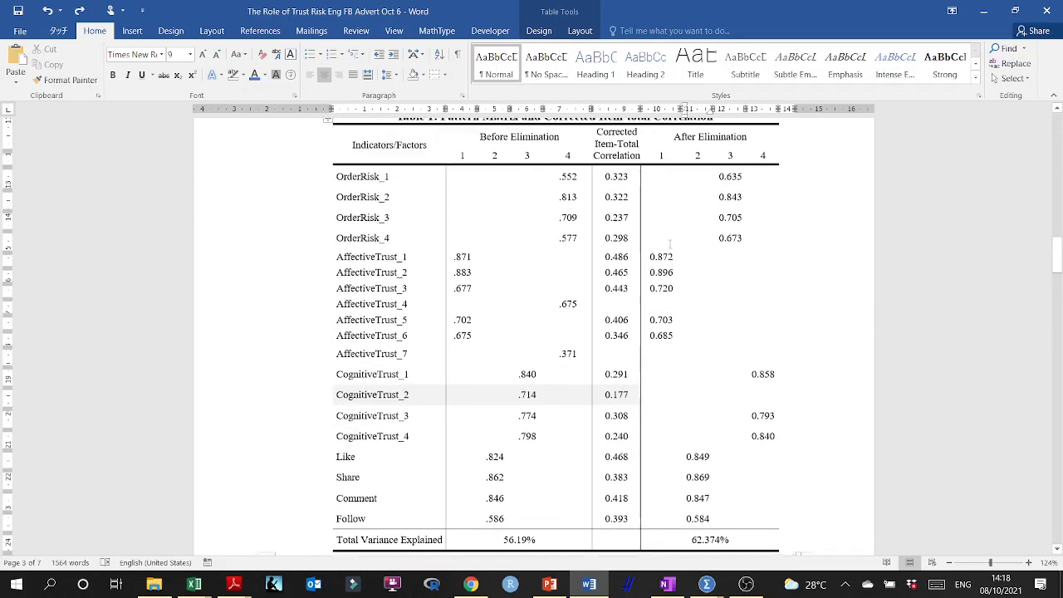
{"action": "left_click_drag", "start_coordinate": [655, 178], "coordinate": [779, 527]}
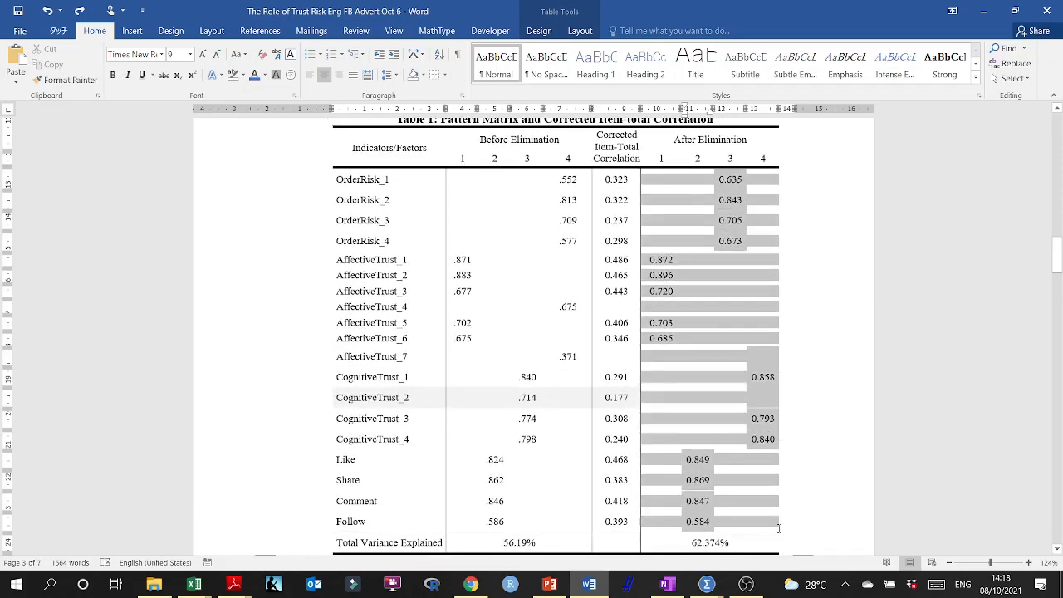
{"action": "scroll", "coordinate": [685, 274], "scroll_direction": "down", "scroll_amount": 4}
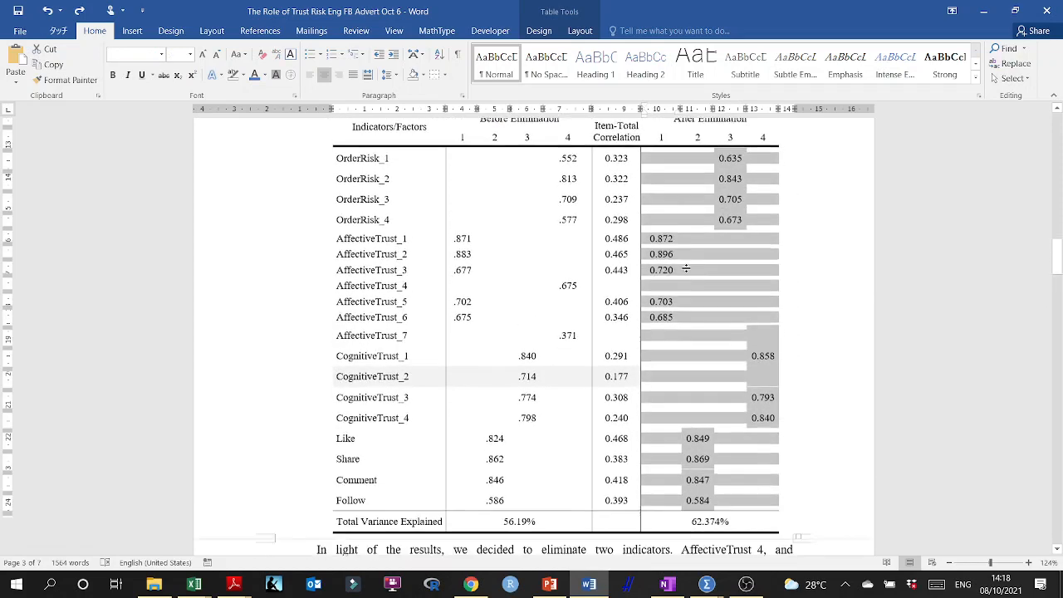
{"action": "scroll", "coordinate": [686, 274], "scroll_direction": "up", "scroll_amount": 8}
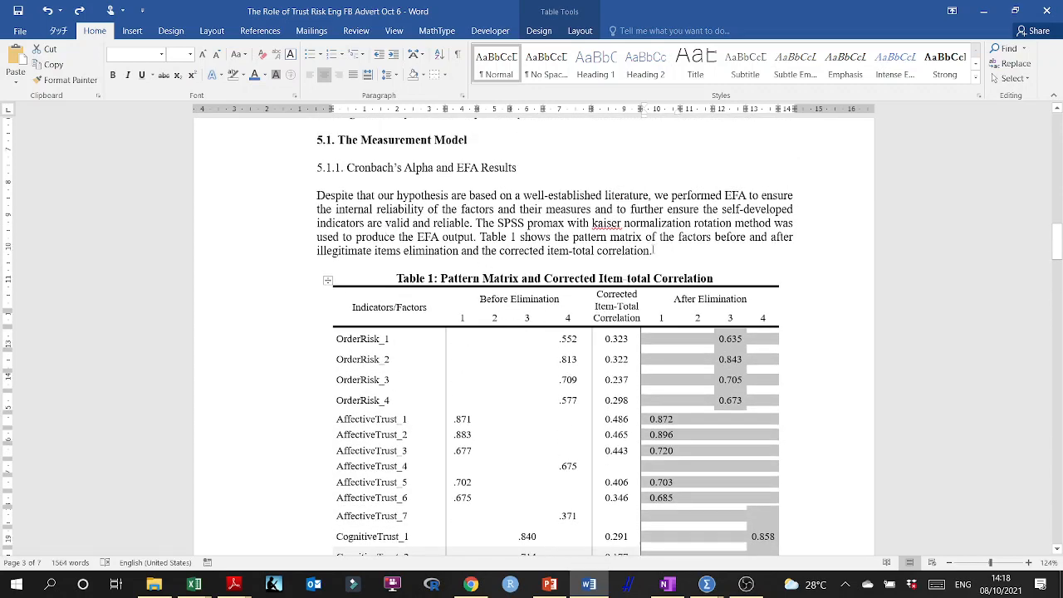
{"action": "left_click", "coordinate": [660, 251]}
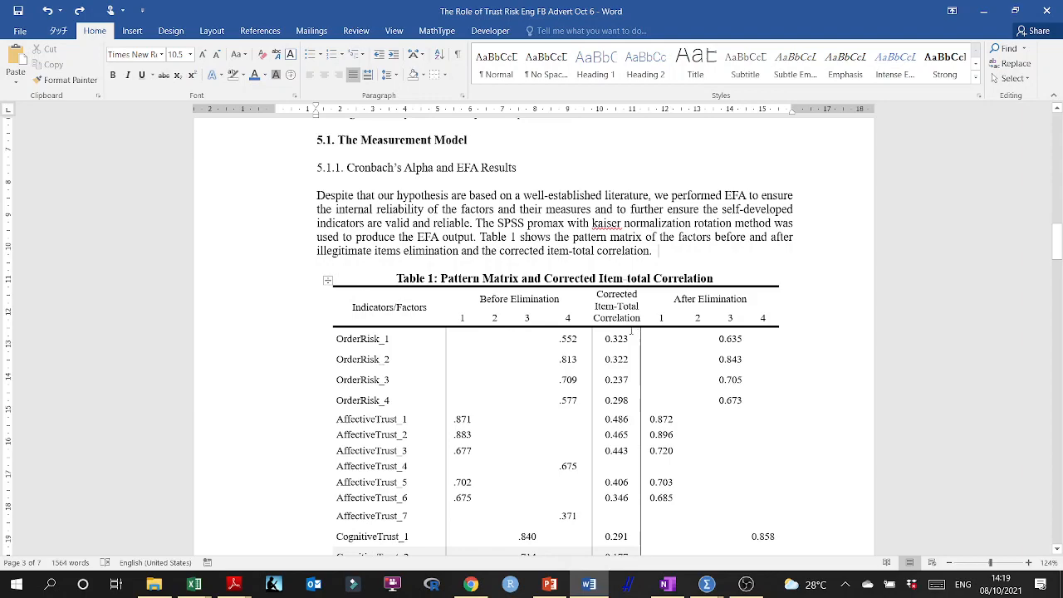
- Highlight section 5.1.2, Multivariate Normality and Multivariate Outliers Check, together with Table 3, and look over the highlighted content
{"action": "scroll", "coordinate": [568, 332], "scroll_direction": "down", "scroll_amount": 15}
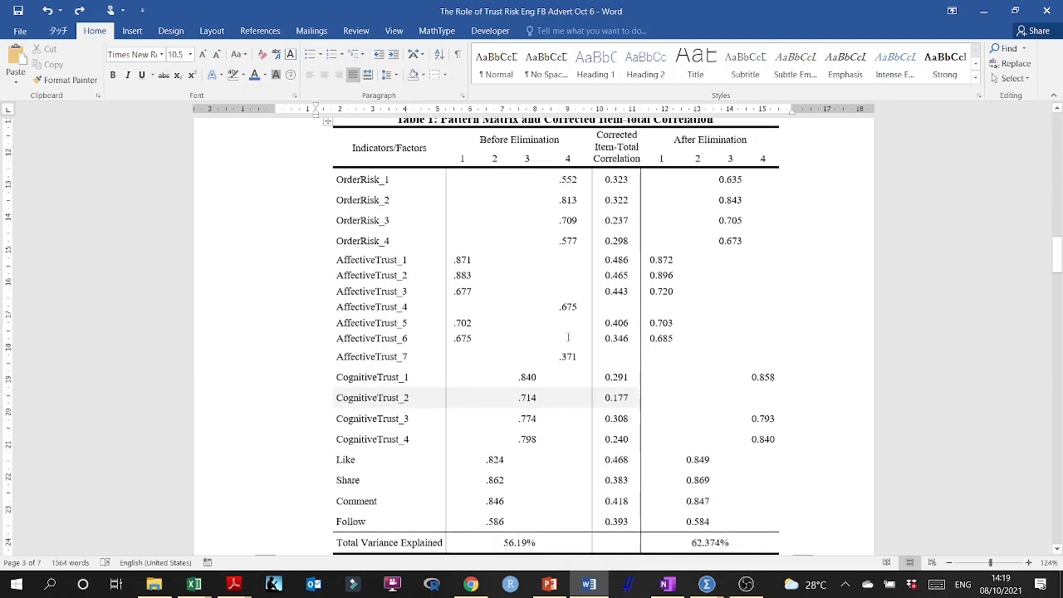
{"action": "scroll", "coordinate": [559, 347], "scroll_direction": "down", "scroll_amount": 4}
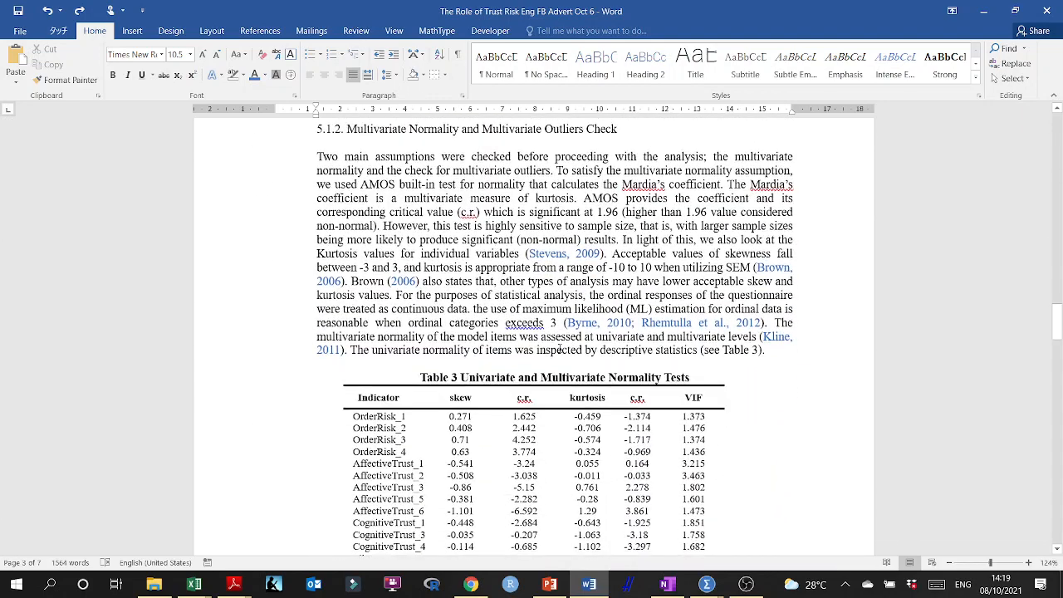
{"action": "left_click_drag", "start_coordinate": [310, 126], "coordinate": [796, 416]}
{"action": "scroll", "coordinate": [763, 430], "scroll_direction": "down", "scroll_amount": 3}
{"action": "scroll", "coordinate": [763, 428], "scroll_direction": "down", "scroll_amount": 6}
{"action": "scroll", "coordinate": [535, 354], "scroll_direction": "up", "scroll_amount": 10}
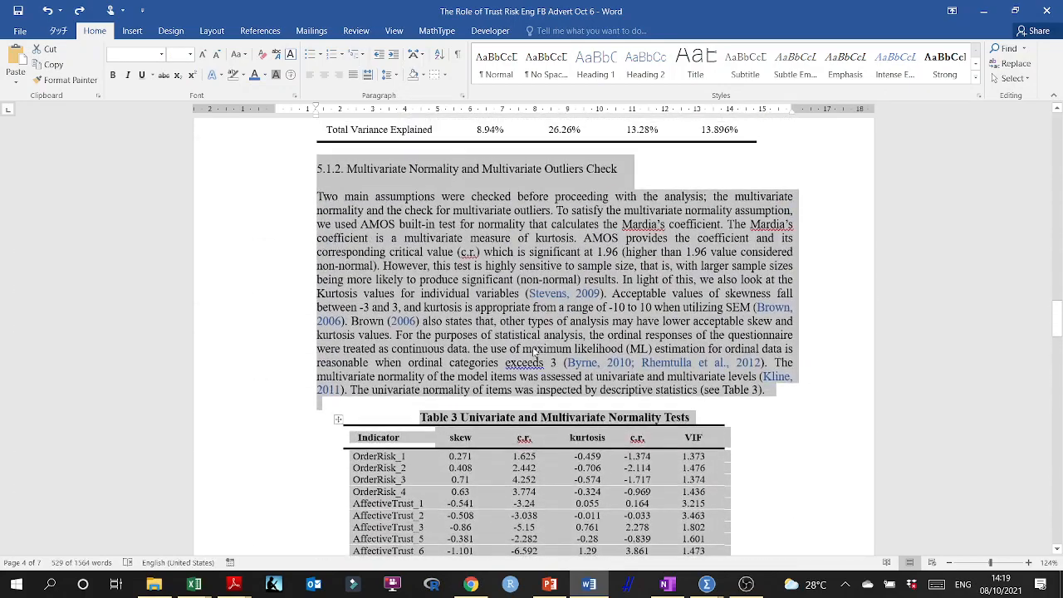
{"action": "scroll", "coordinate": [536, 354], "scroll_direction": "up", "scroll_amount": 1}
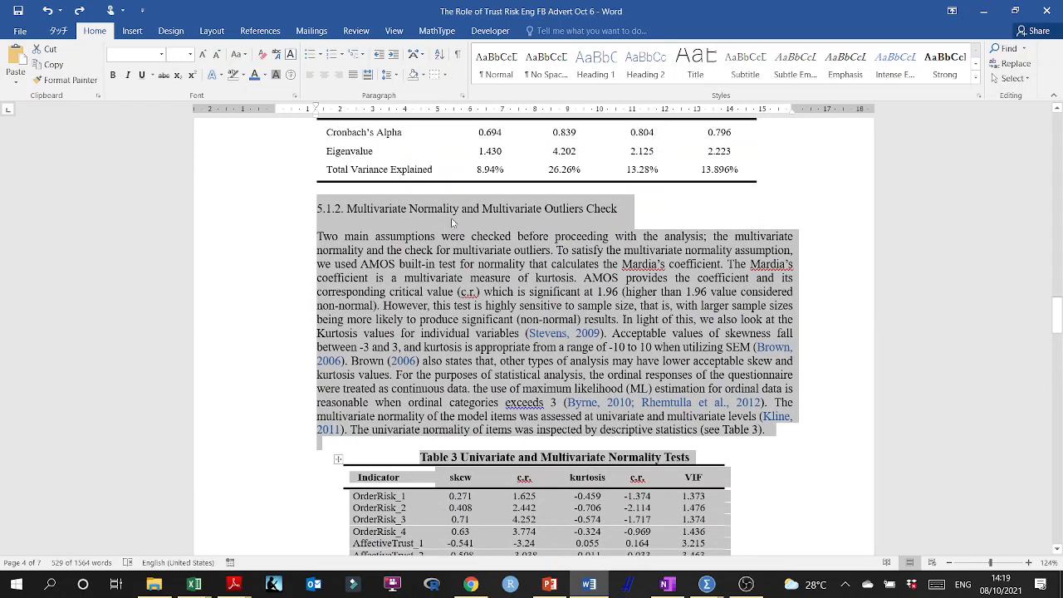